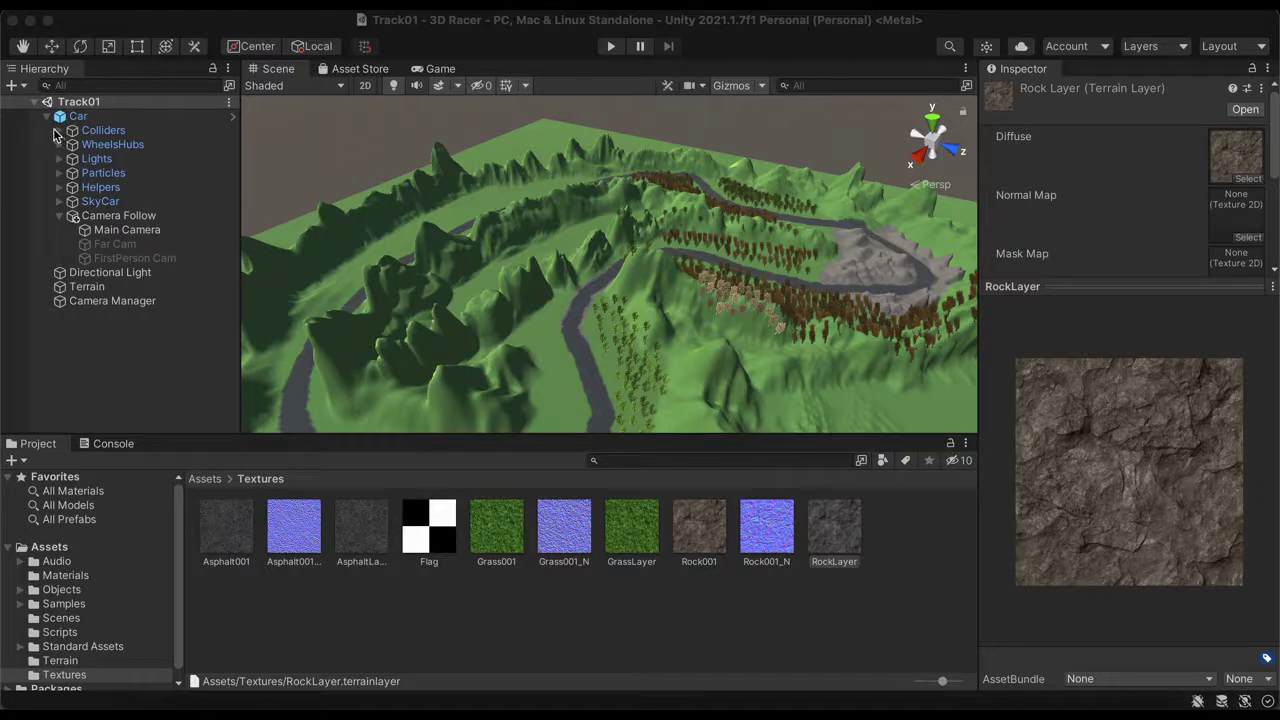
Add a TextMeshPro UI text object to the Track01 scene
left_click(48, 117)
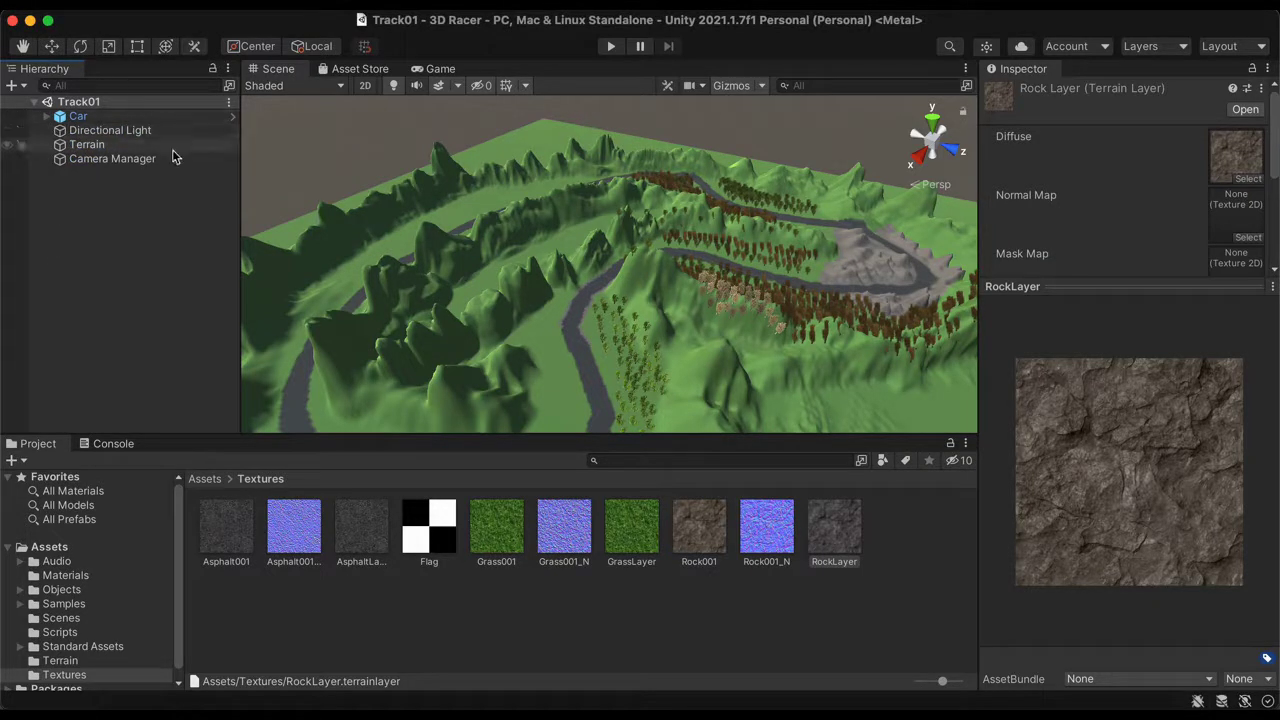
left_click(13, 88)
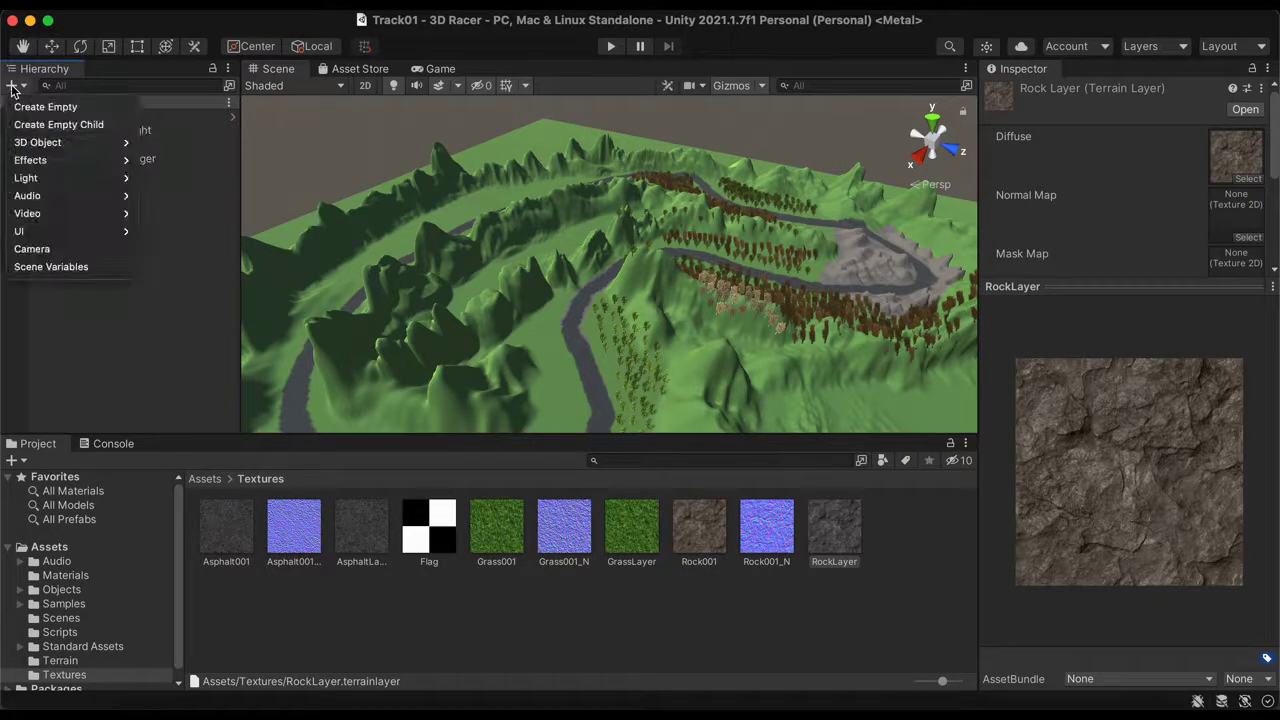
mouse_move(48, 230)
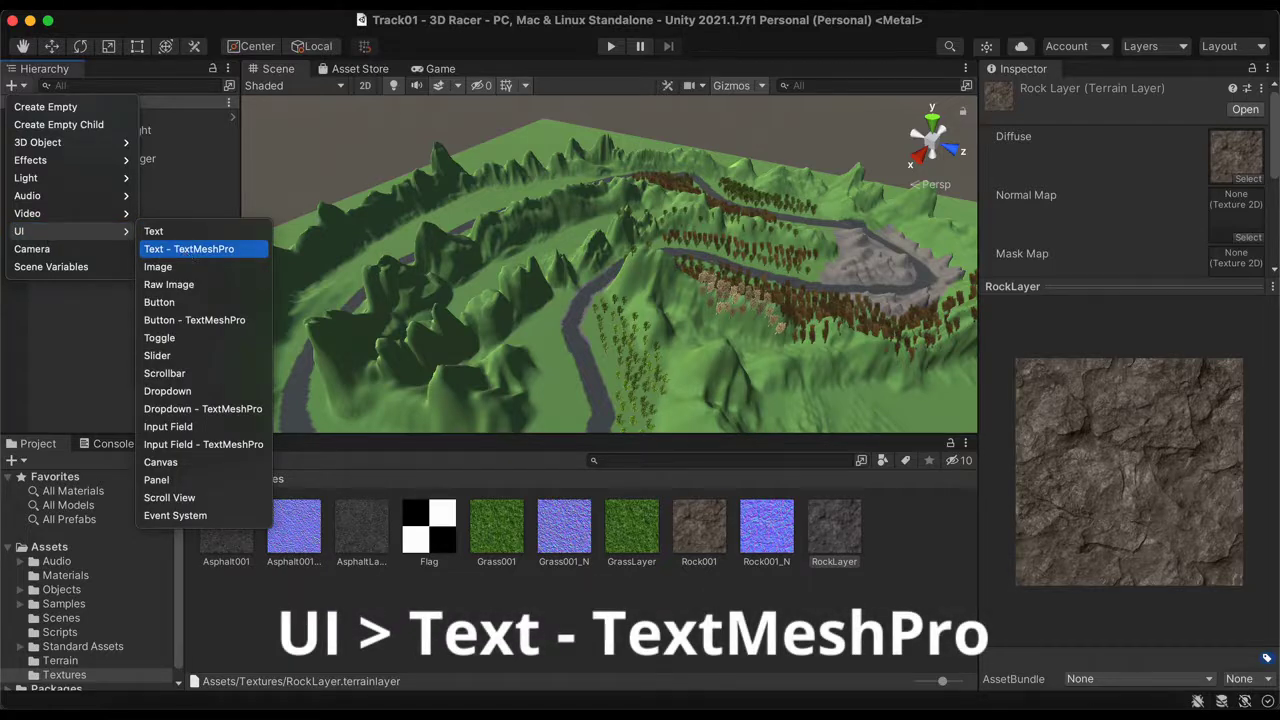
left_click(200, 249)
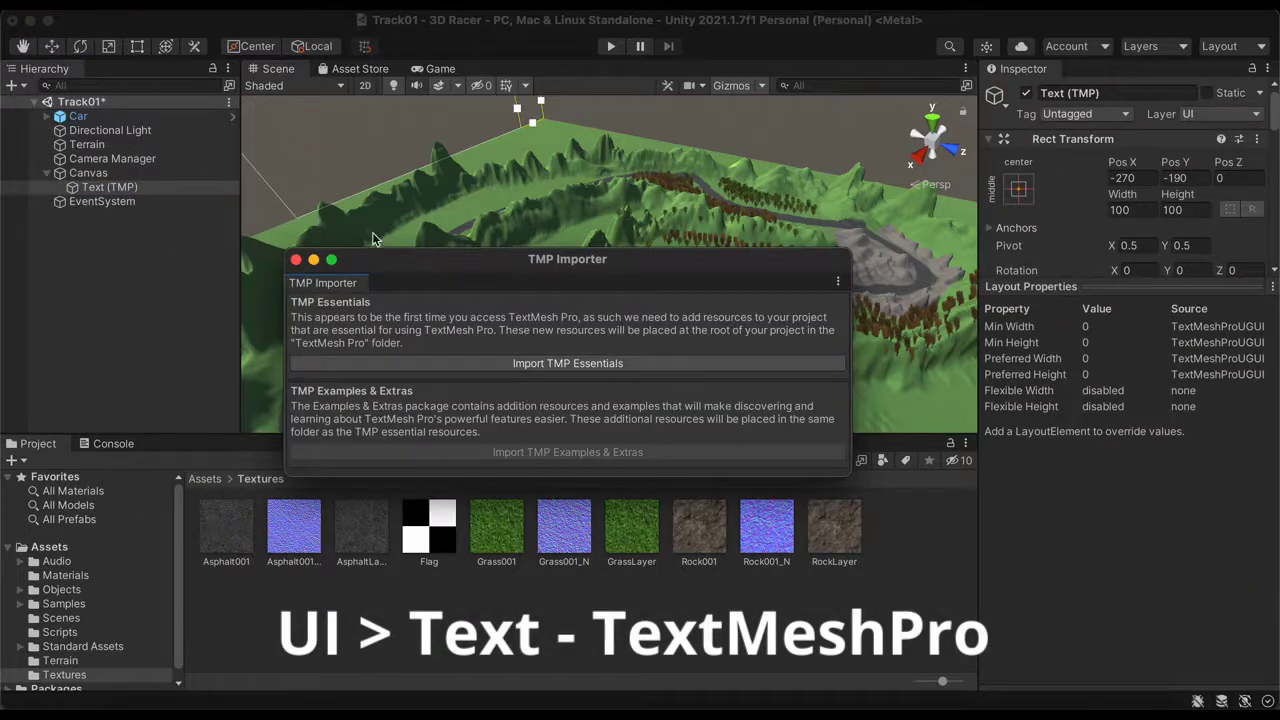
Import the TMP Essentials resources into the project and close the importer
left_click_drag(408, 259, 330, 121)
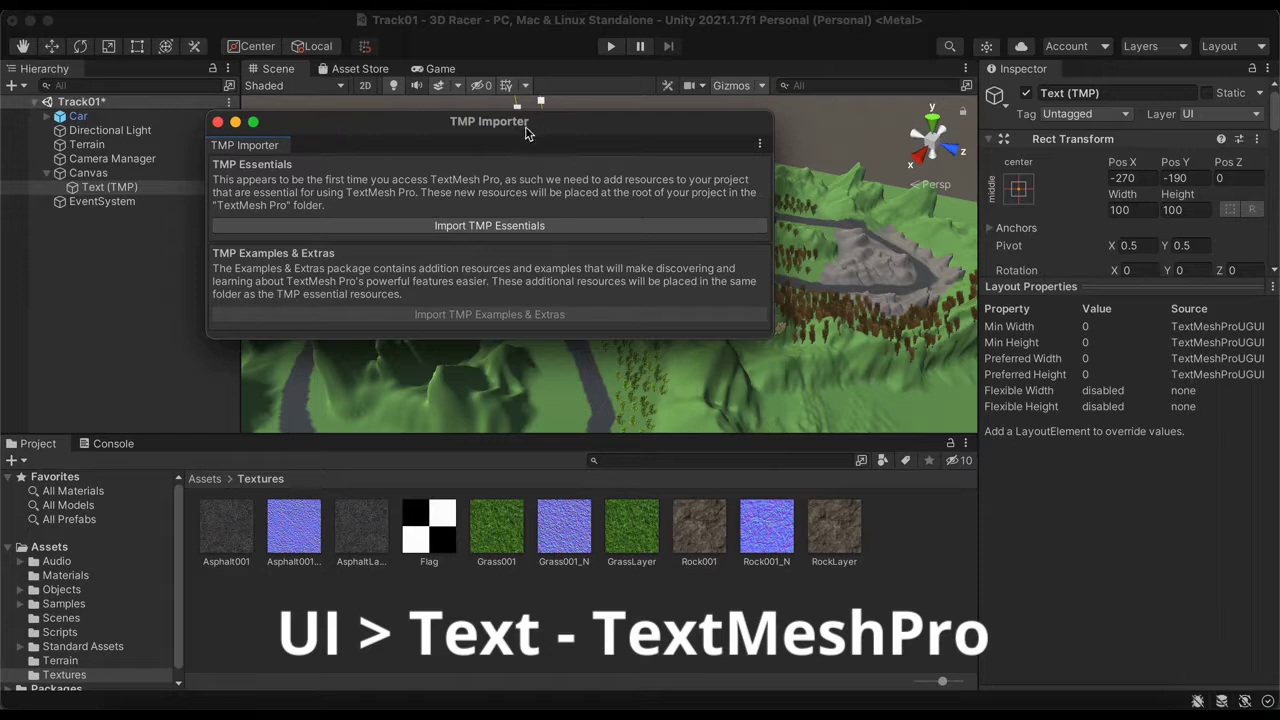
left_click(489, 227)
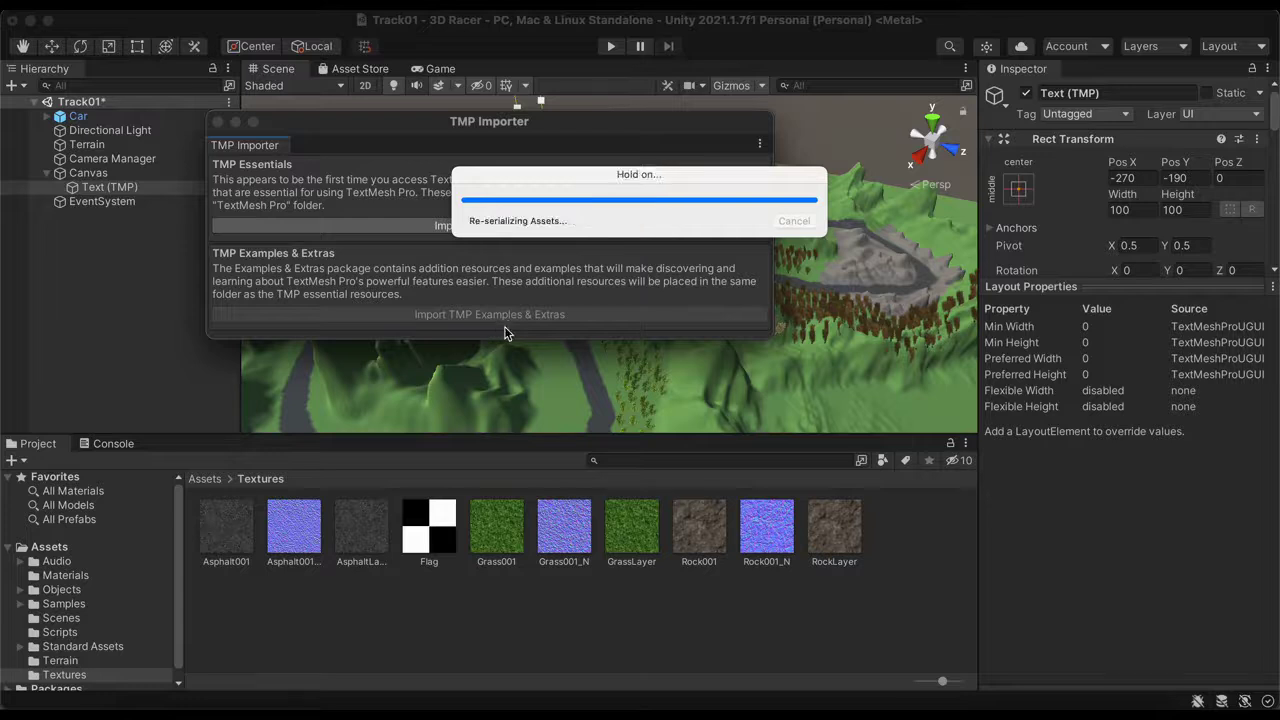
left_click(218, 122)
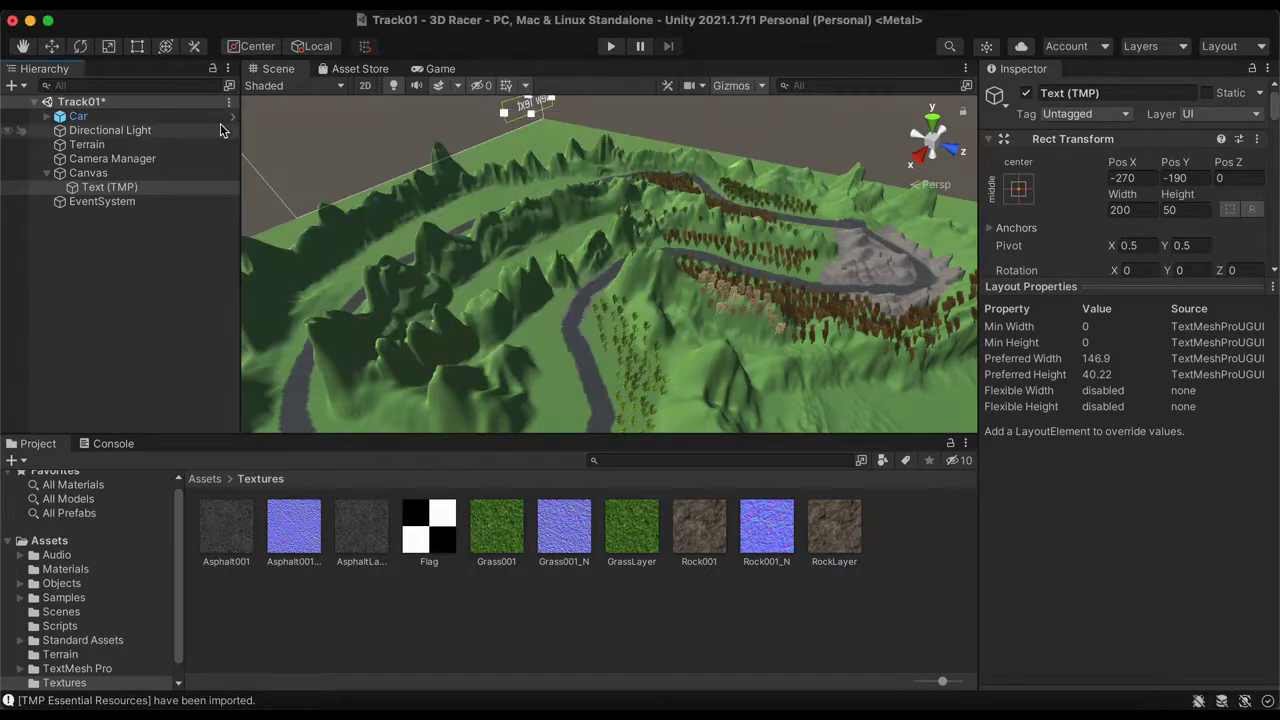
Rename the text object under the Canvas as LapTimer
left_click(86, 178)
left_click(97, 189)
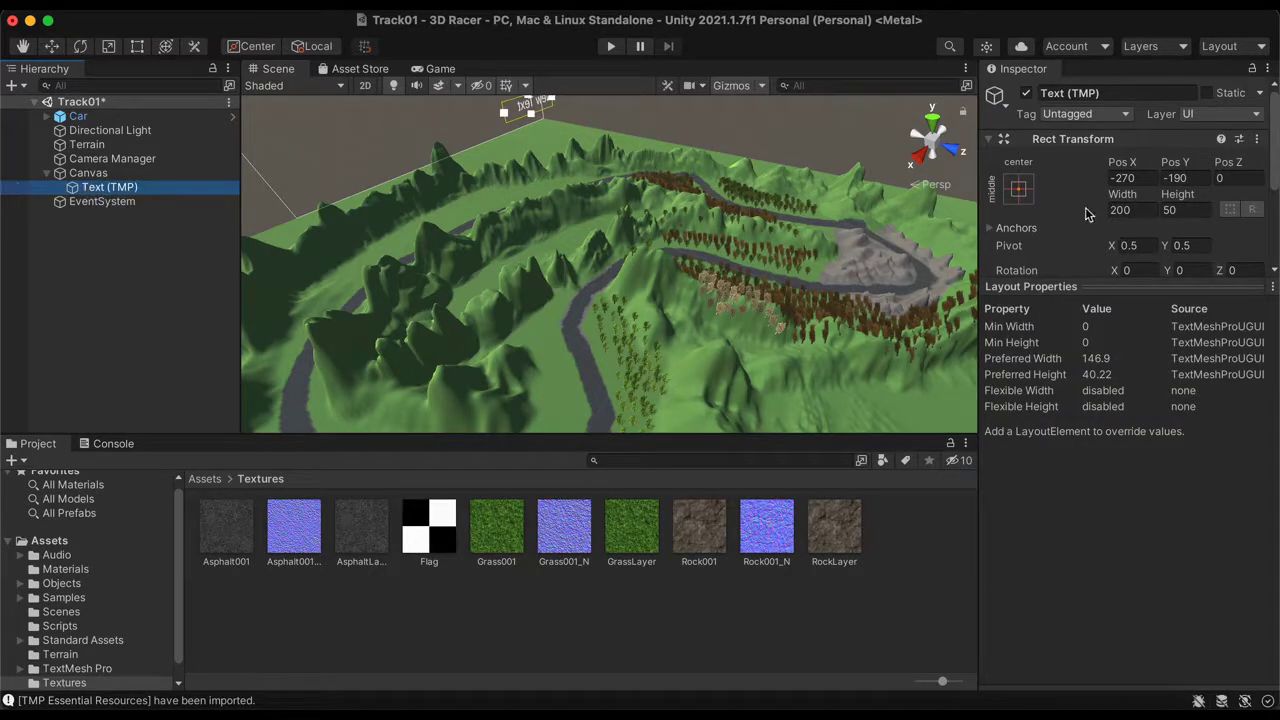
left_click(1121, 93)
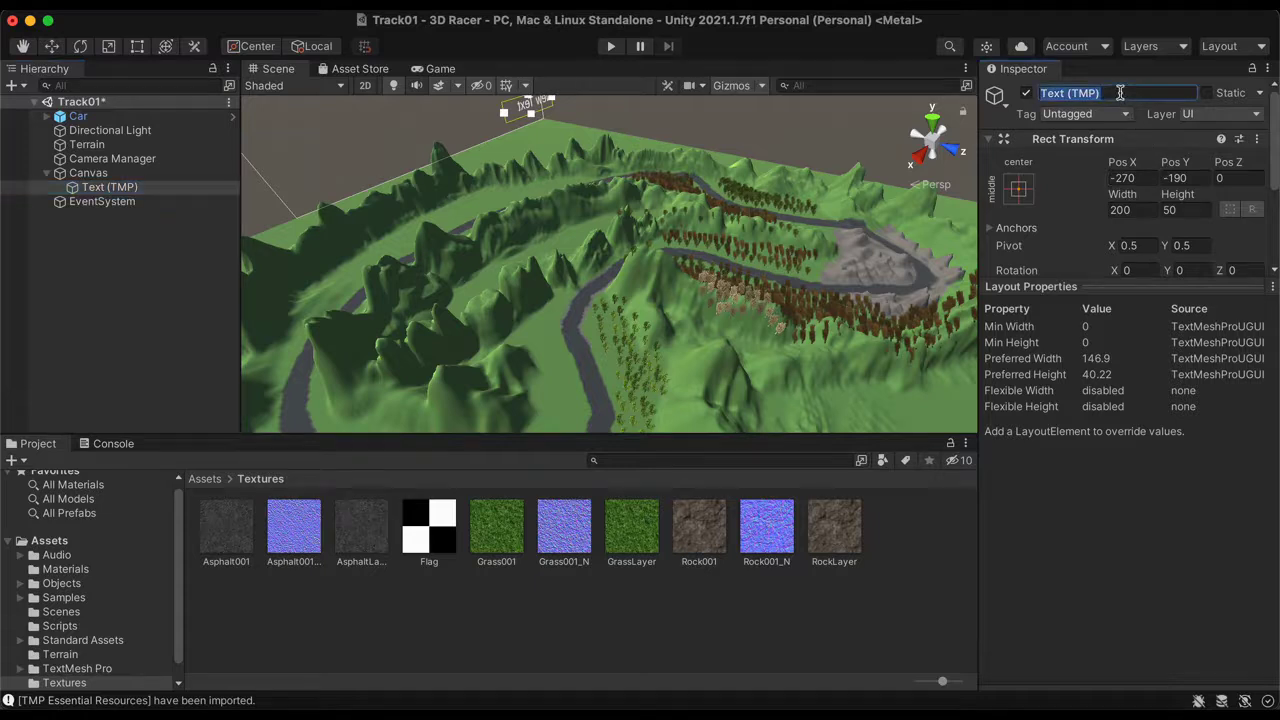
type("LapTimer")
key("Return")
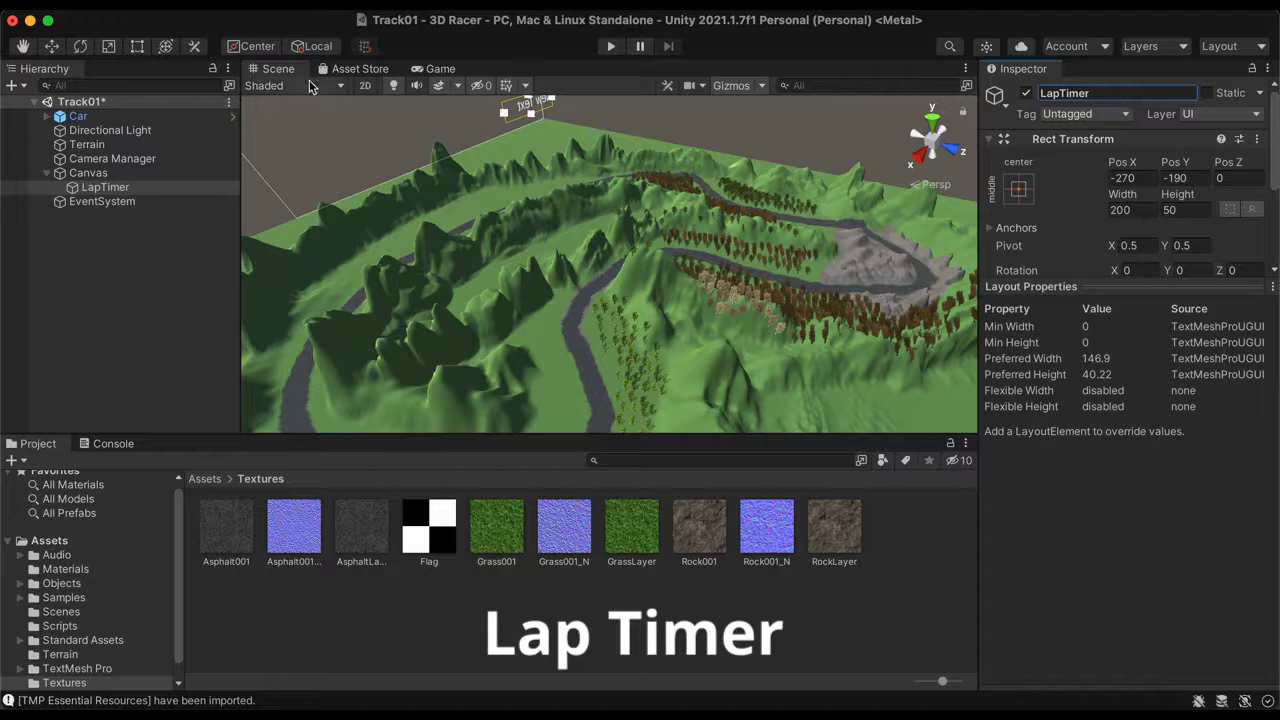
Frame the LapTimer text in the scene, switch the scene to 2D, and bring the whole canvas outline into view
double_click(100, 187)
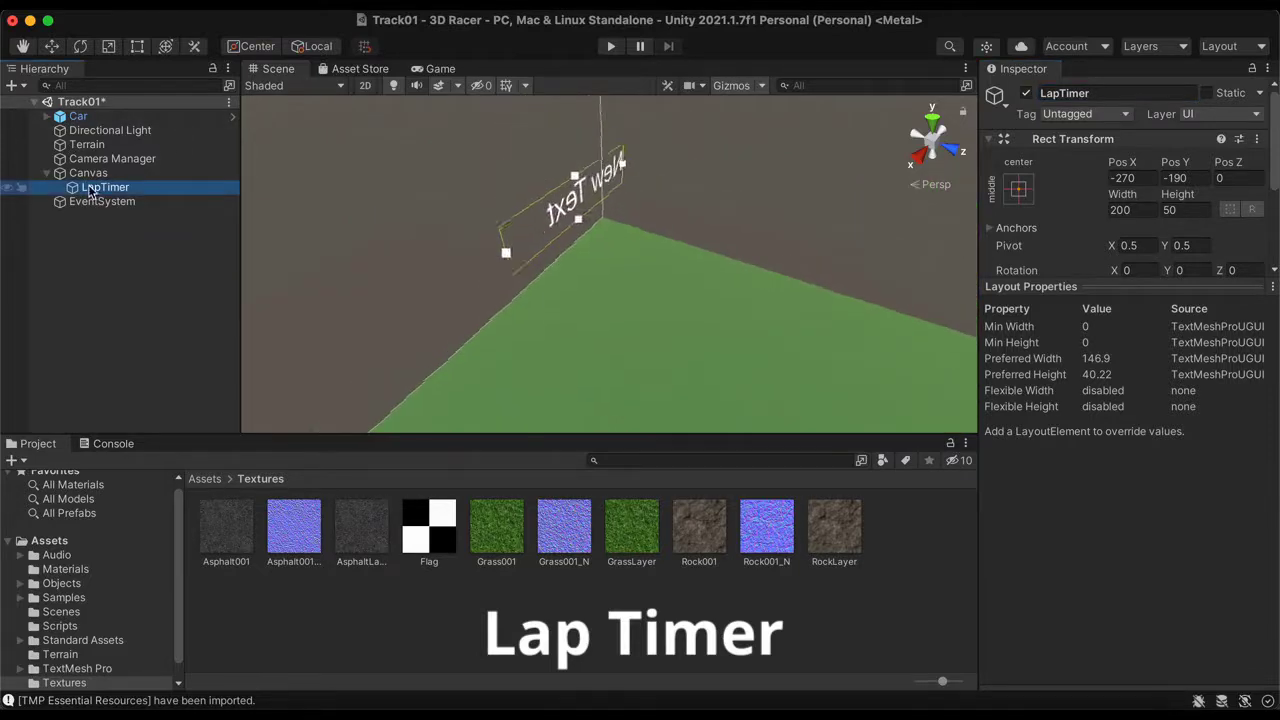
left_click(365, 85)
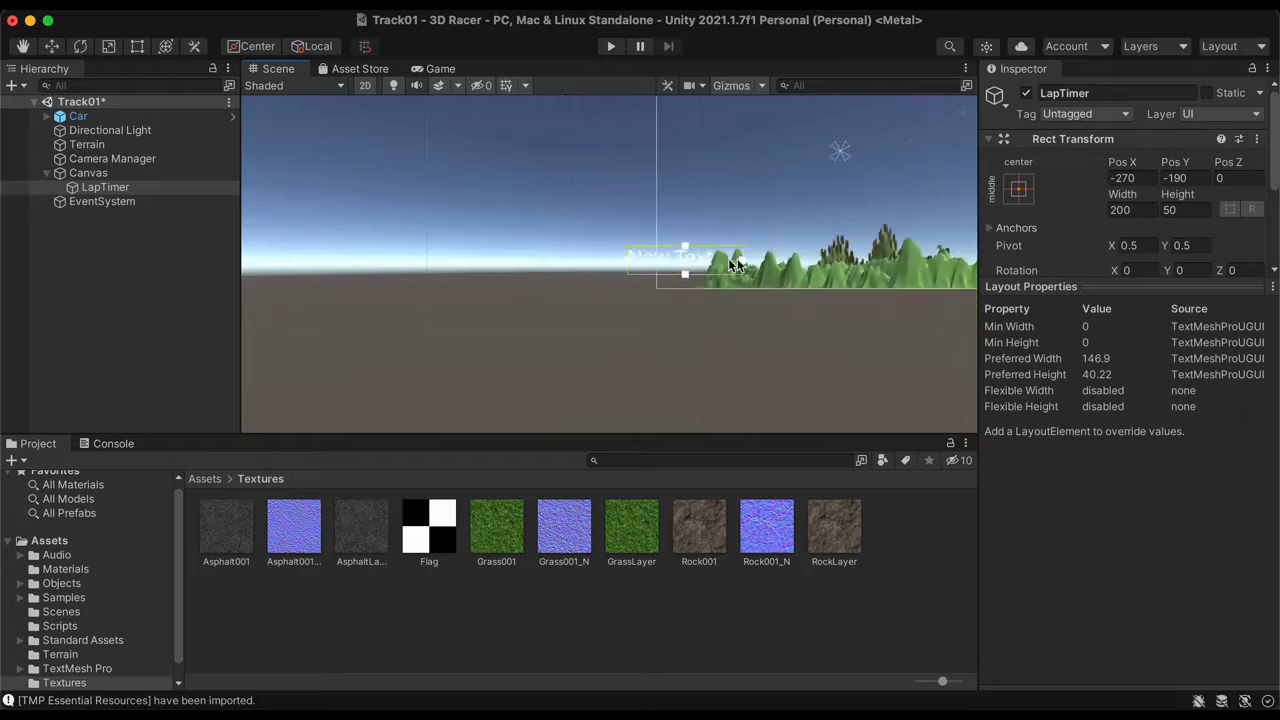
scroll(605, 343, "down", 5)
mouse_move(605, 343)
left_mouse_down()
mouse_move(535, 393)
mouse_move(601, 367)
left_mouse_up()
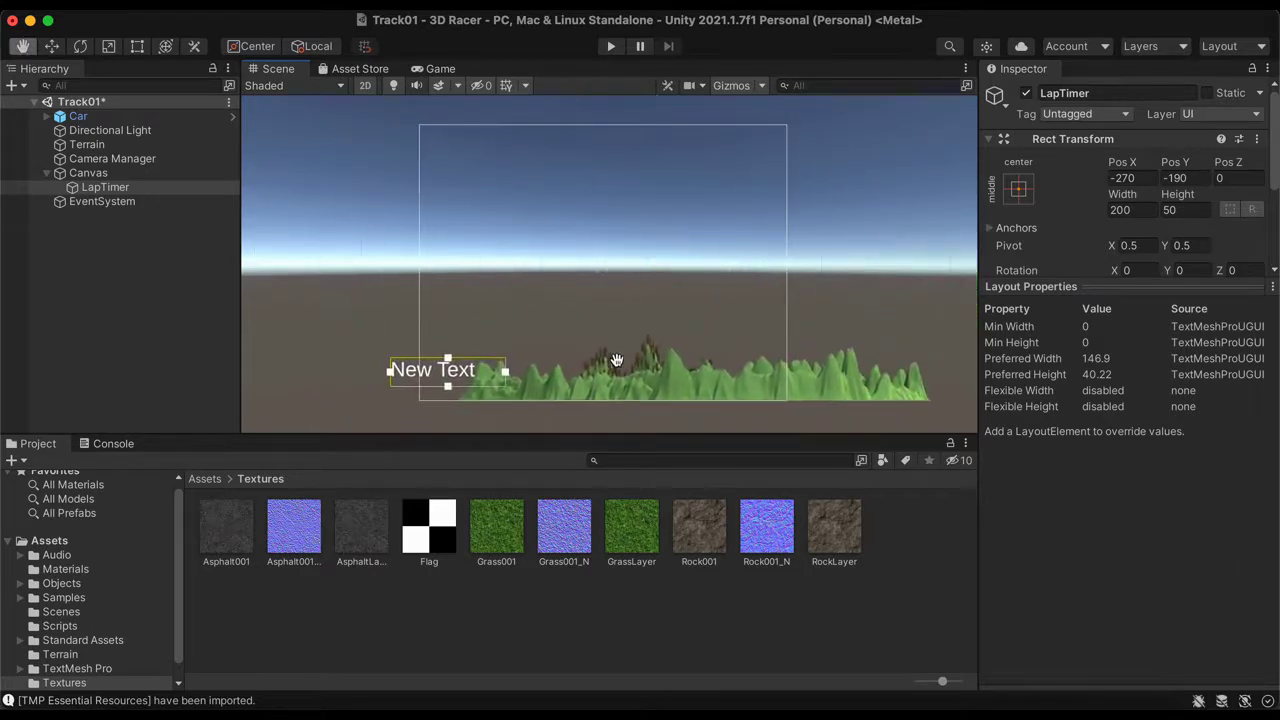
Preview the text in the game view and set the Canvas Scaler's UI scale mode to Scale With Screen Size
left_click(441, 69)
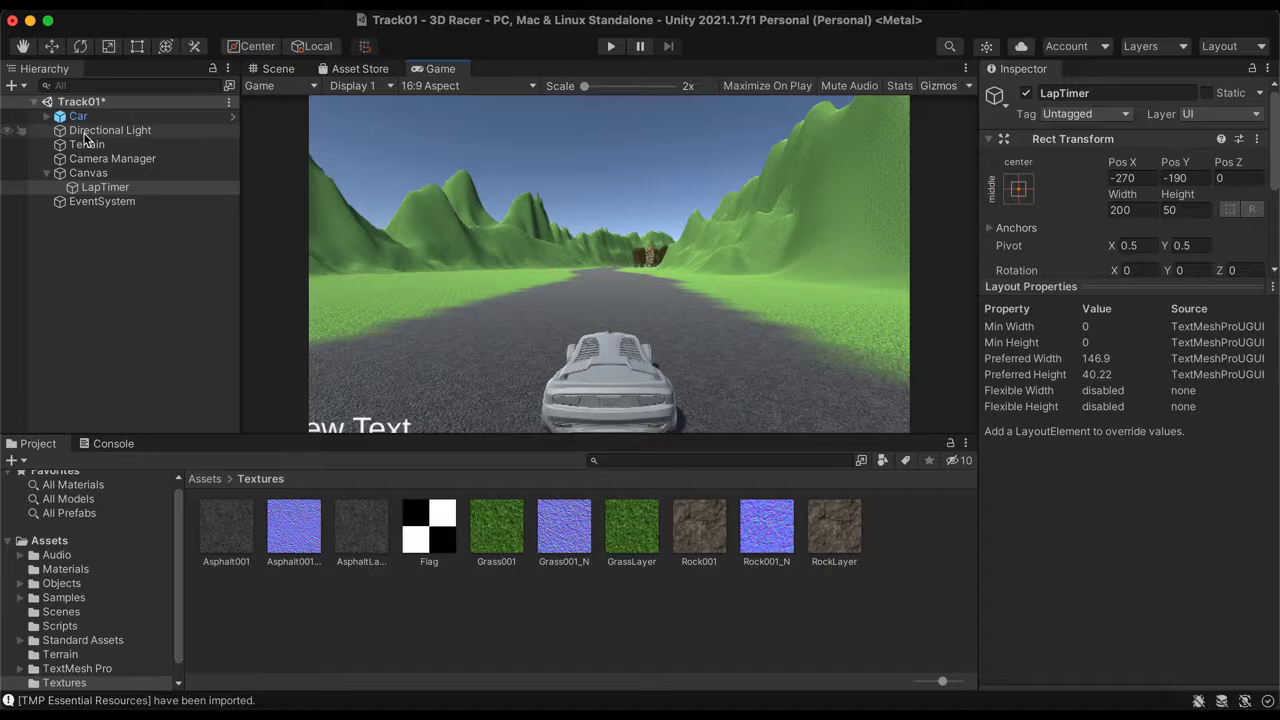
left_click(88, 173)
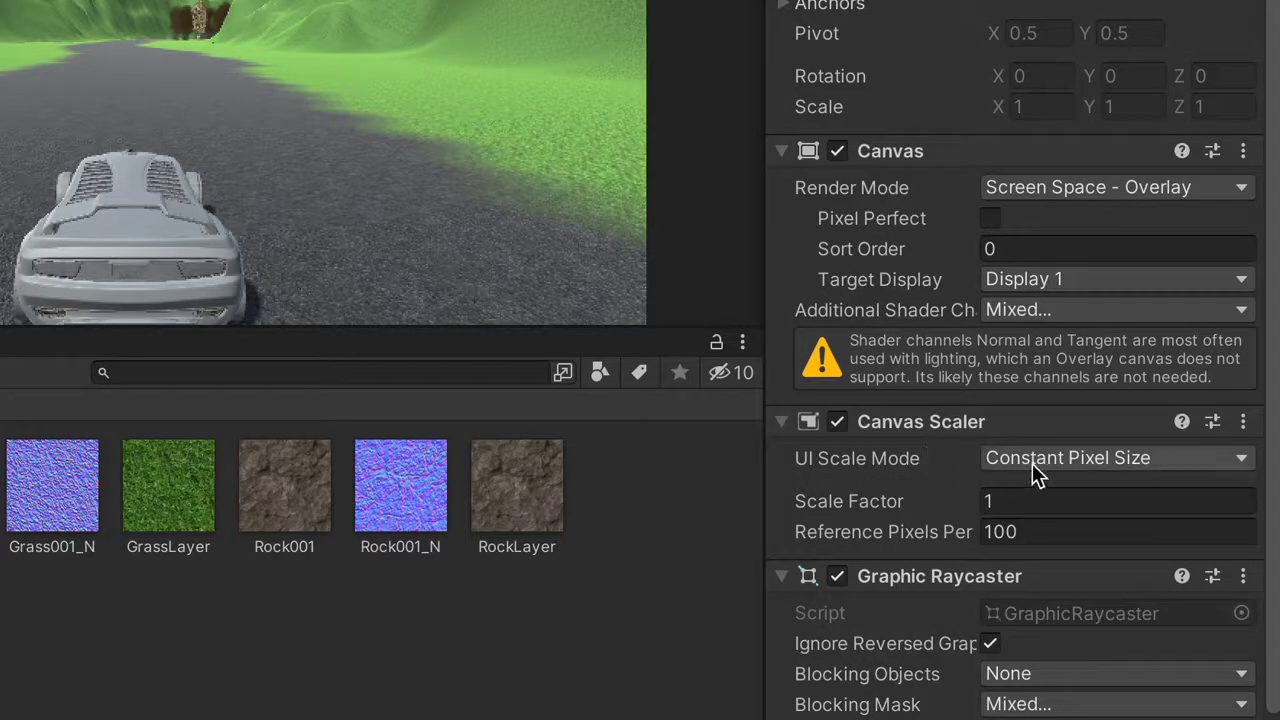
left_click(1032, 463)
left_click(1037, 495)
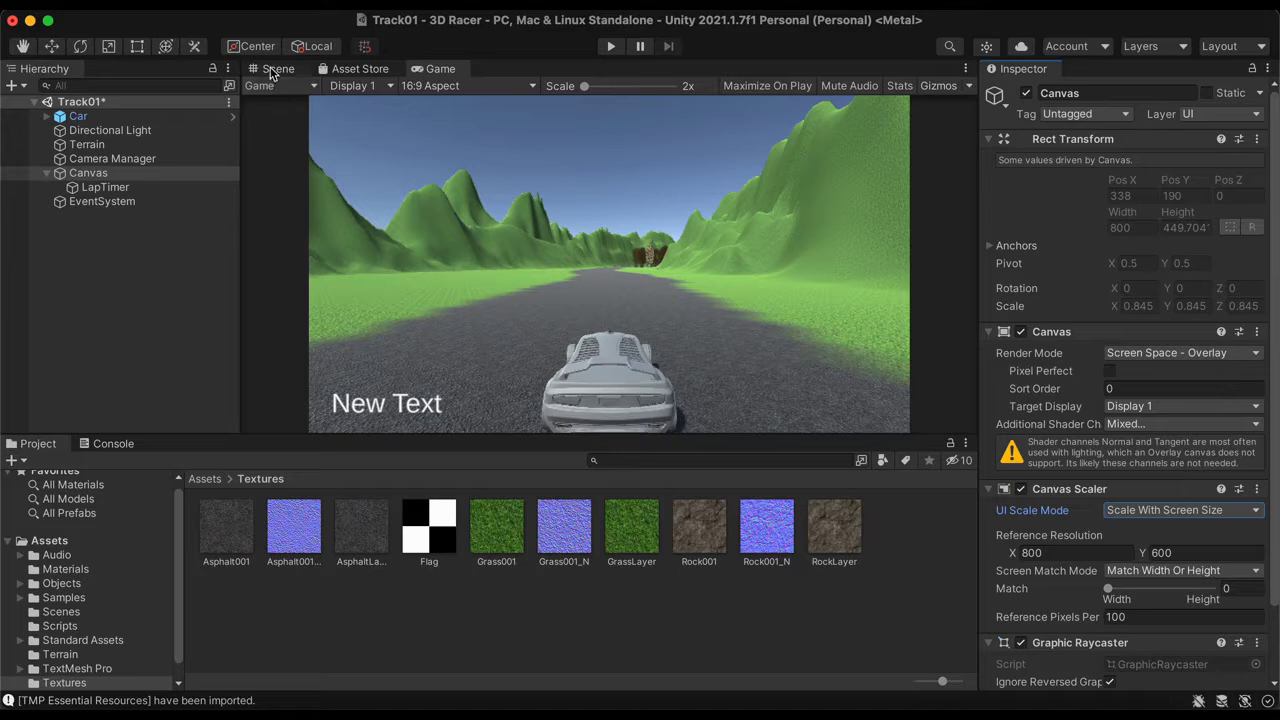
Anchor and position the LapTimer text at the top right corner of the canvas
left_click(272, 68)
left_click(112, 189)
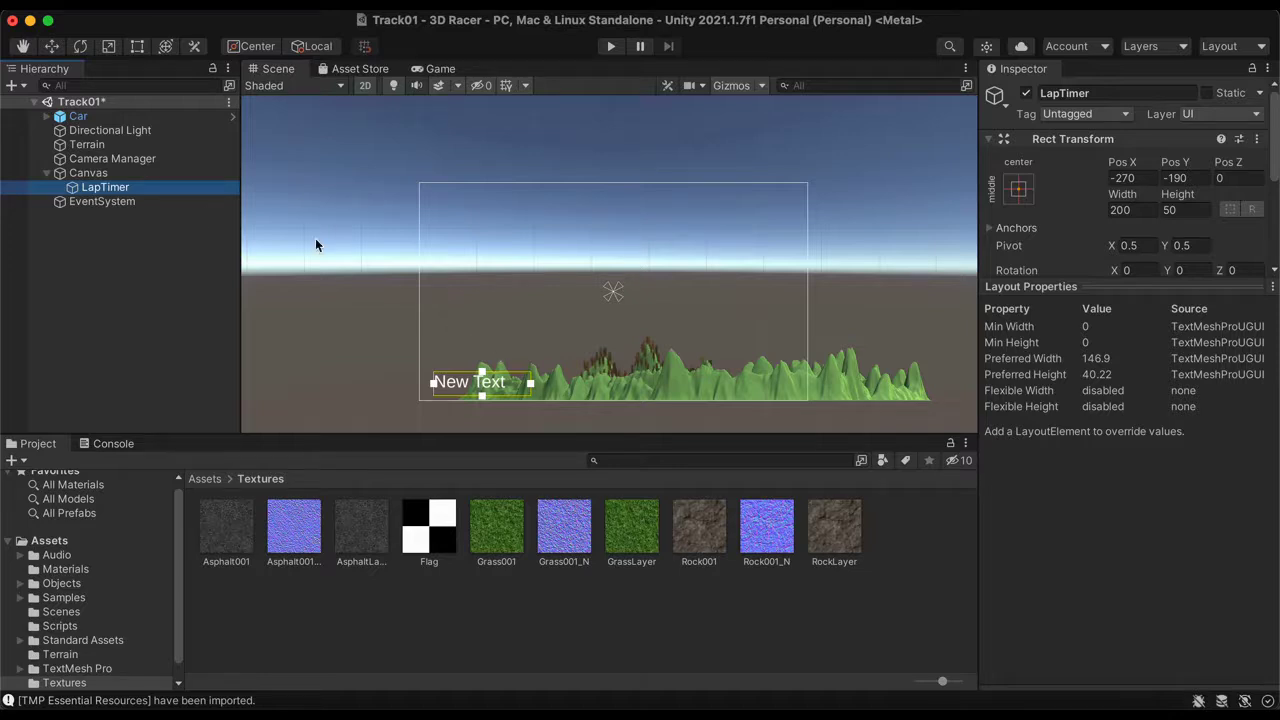
left_click(1019, 190)
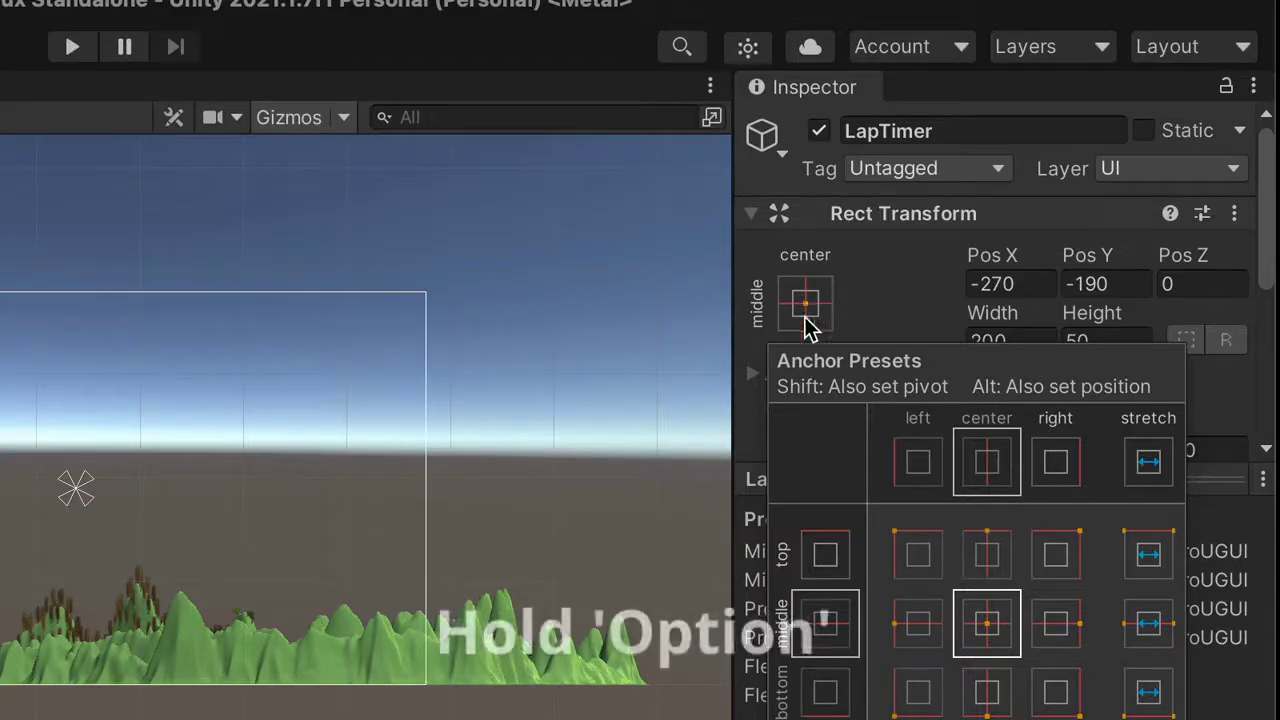
key("alt")
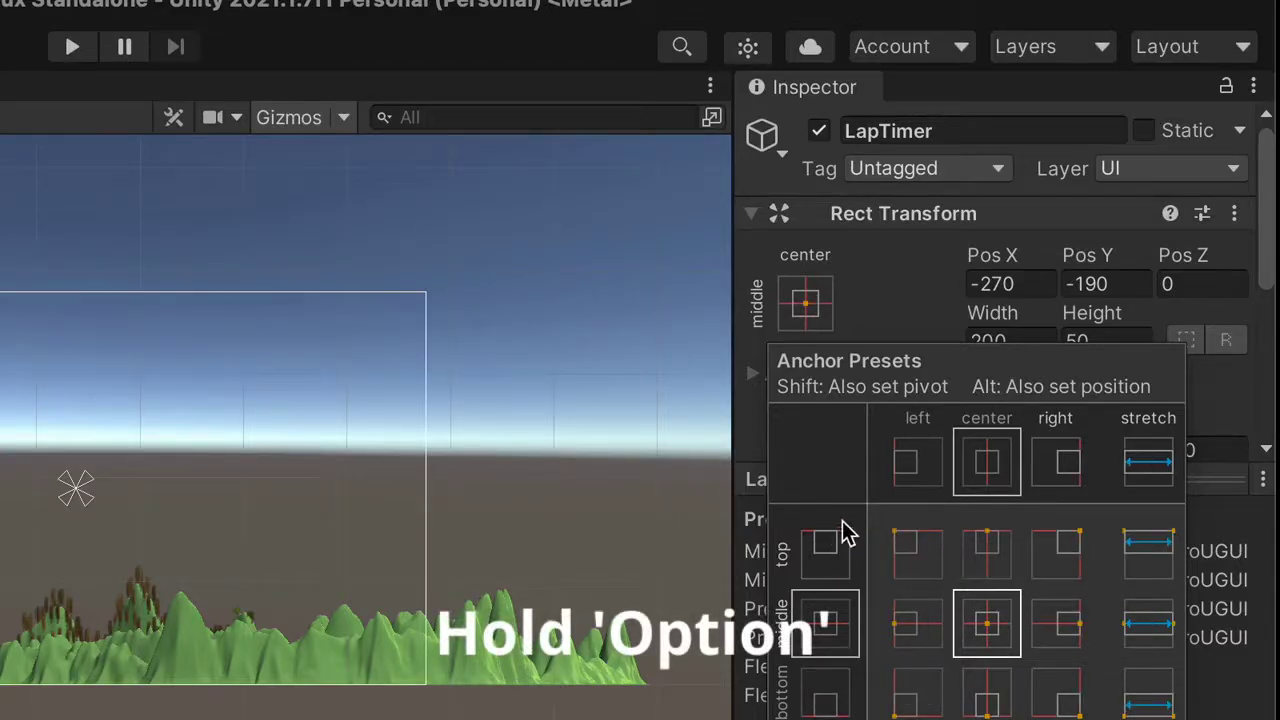
left_click(1062, 568, "alt")
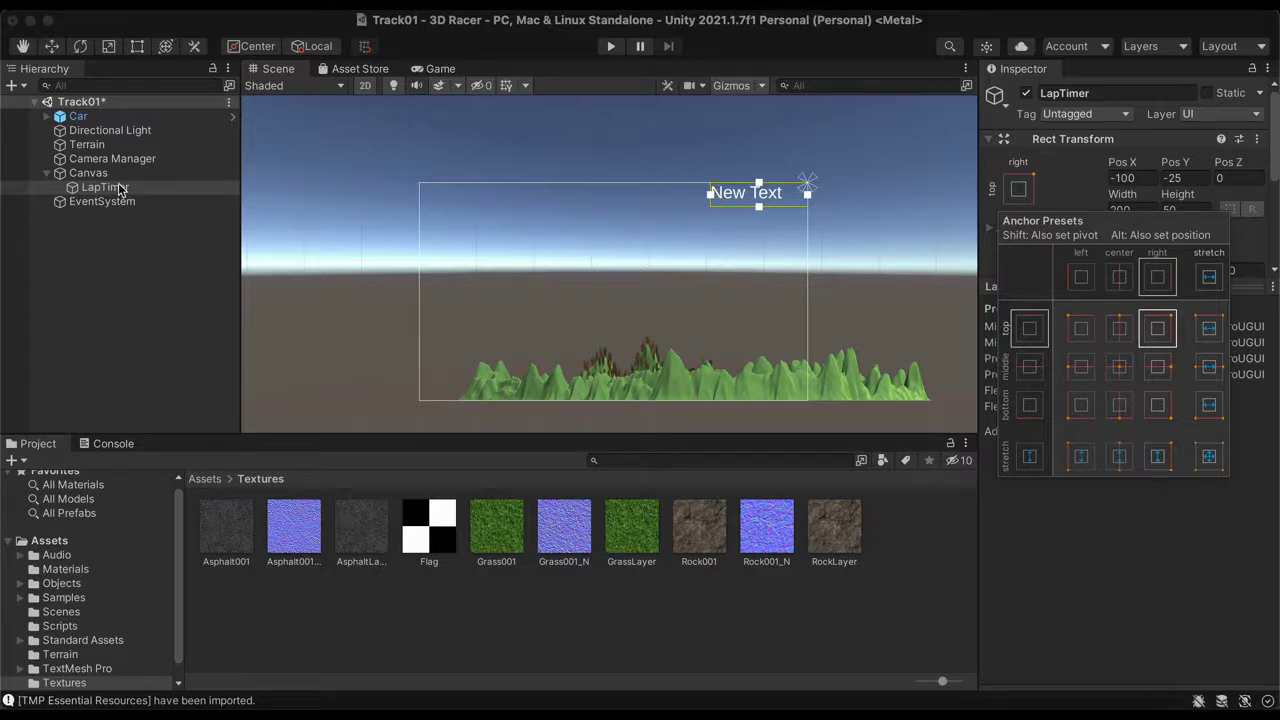
left_click(1028, 200)
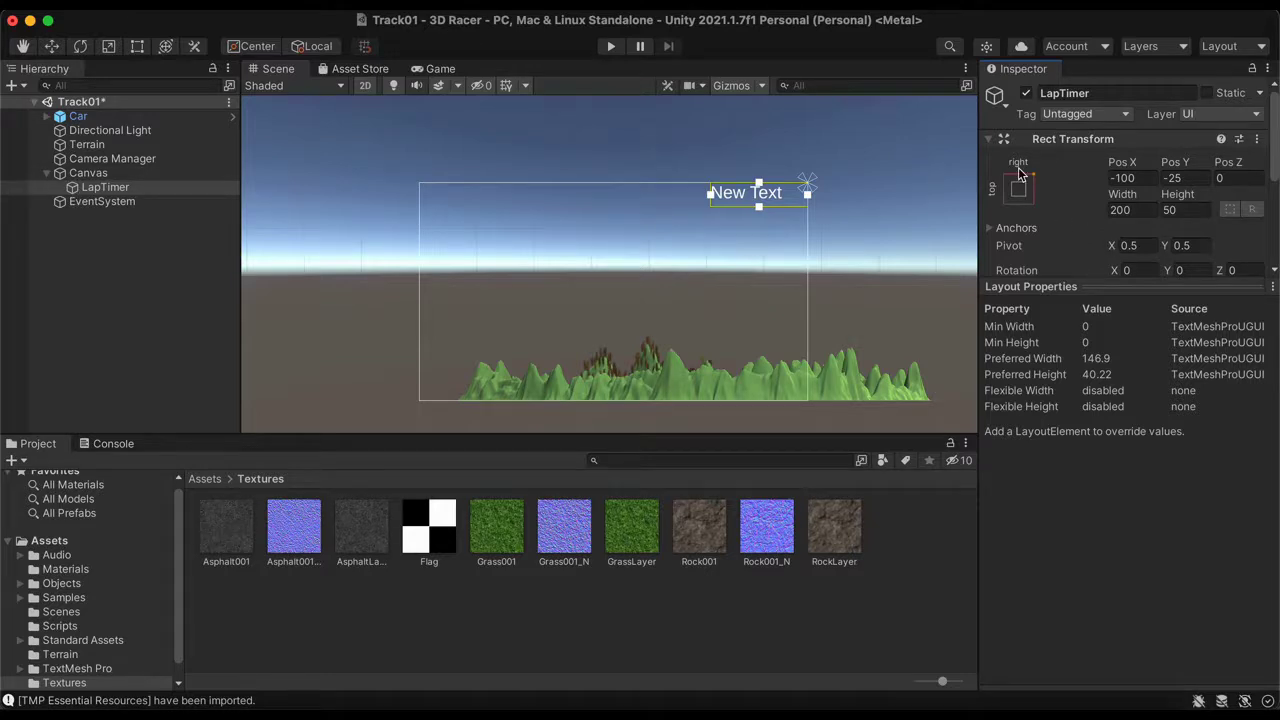
Replace the LapTimer's displayed text with "Lap Time" and preview it in the game view
scroll(1042, 176, "down", 5)
scroll(1042, 176, "up", 3)
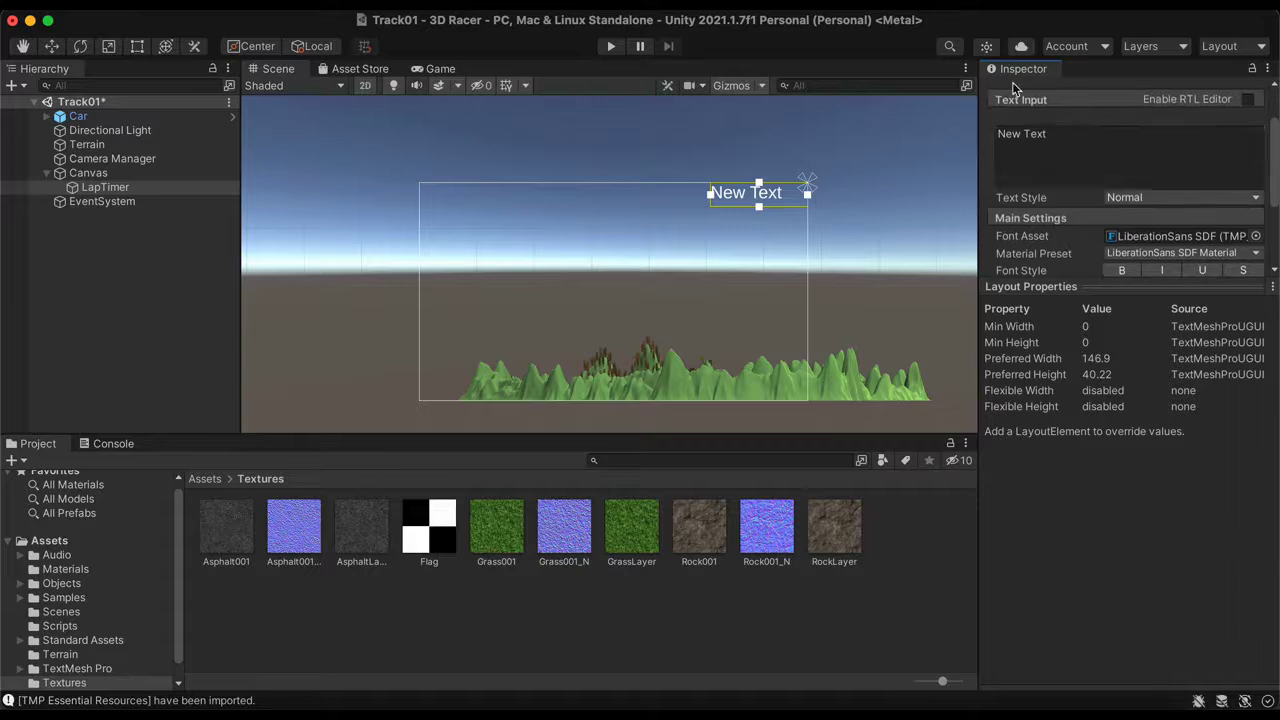
left_click_drag(1132, 287, 1170, 612)
scroll(1120, 335, "up", 5)
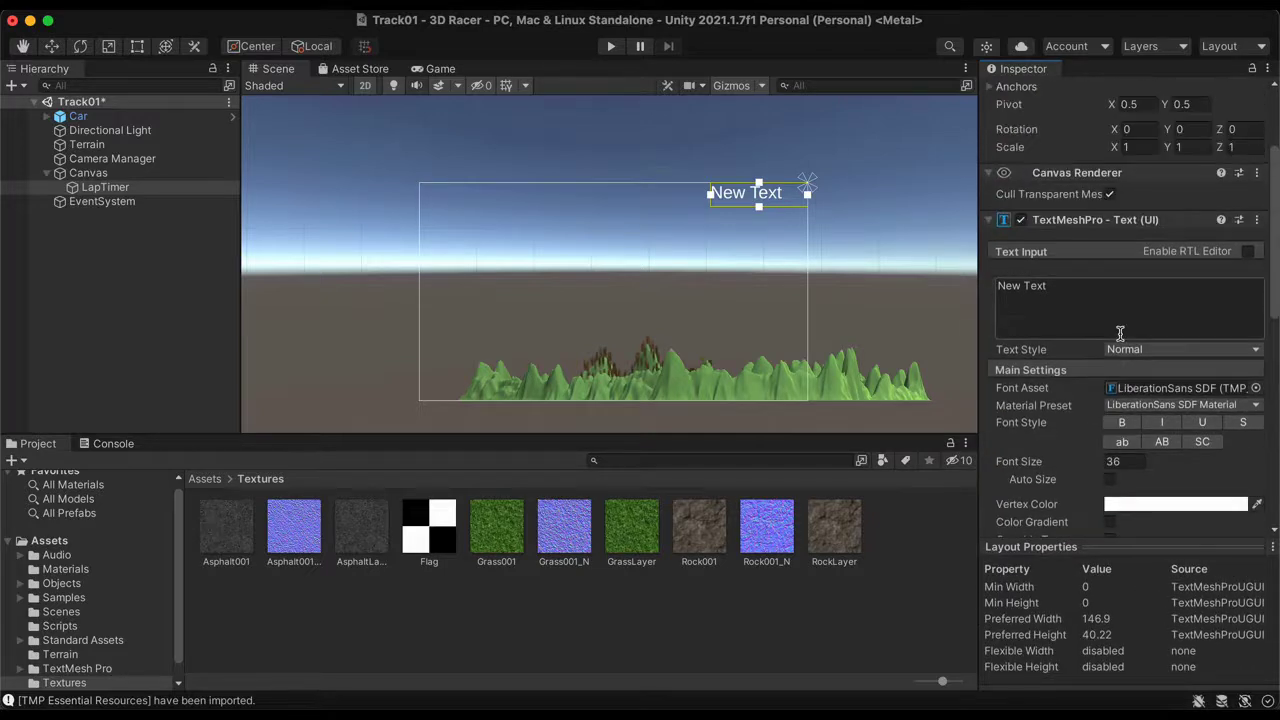
left_click(1057, 291)
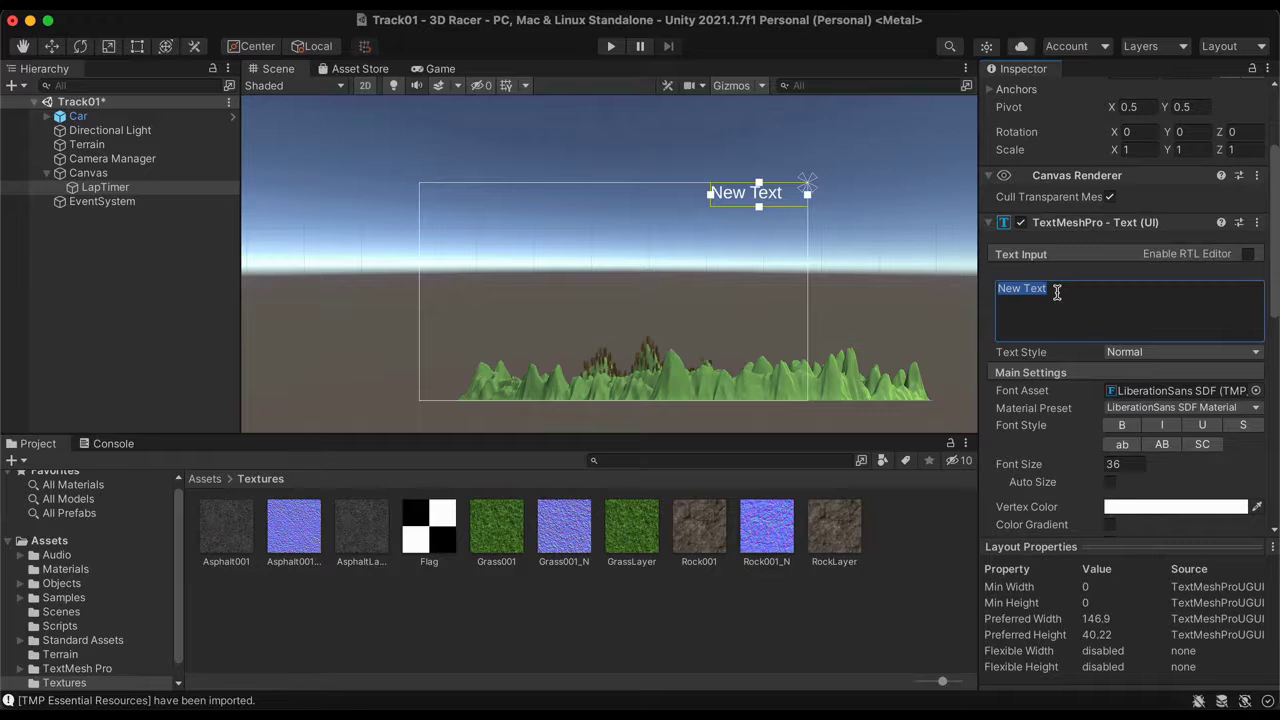
key("BackSpace")
type("Lap Time")
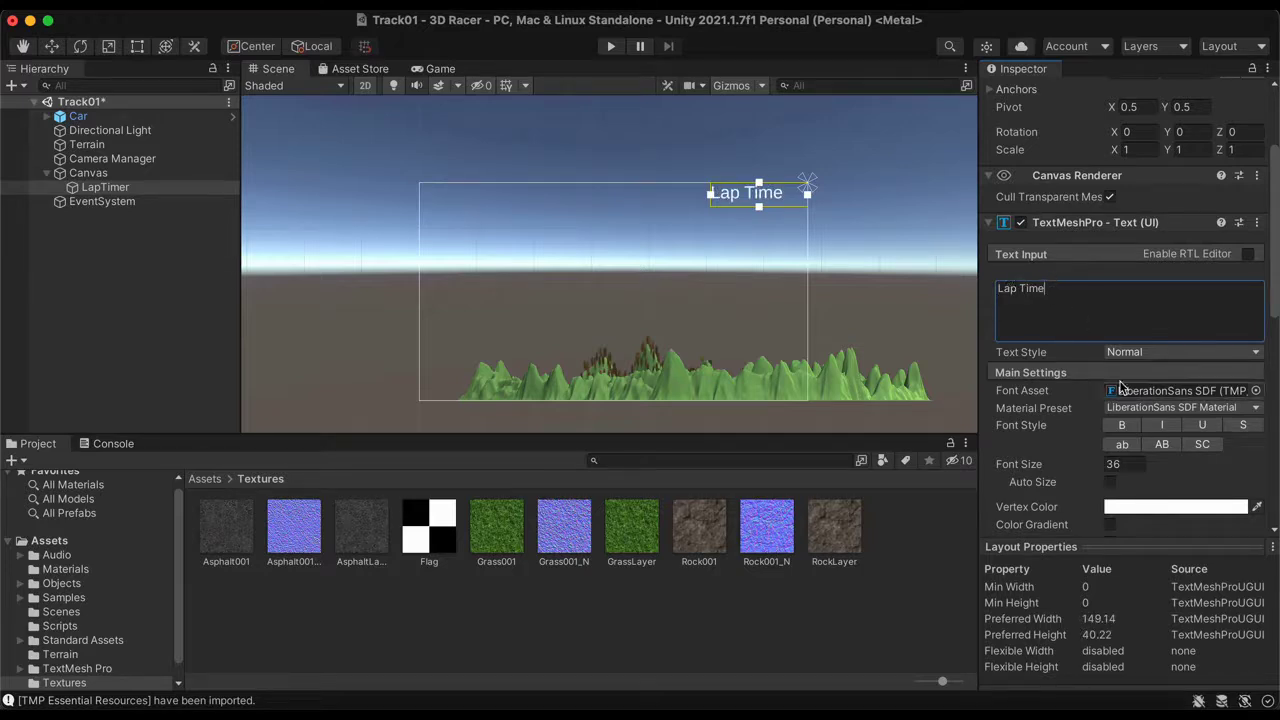
left_click(414, 70)
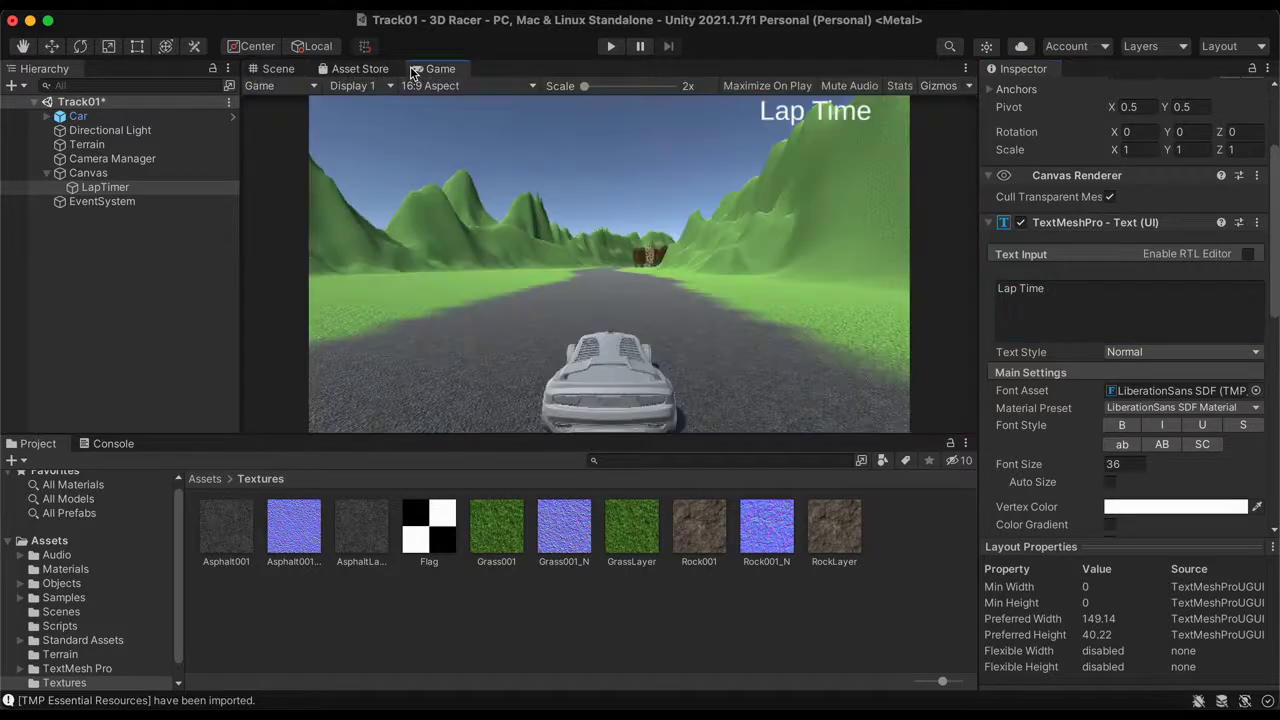
Set the Lap Time text's font size to 24 and check it in the game view
left_click(276, 67)
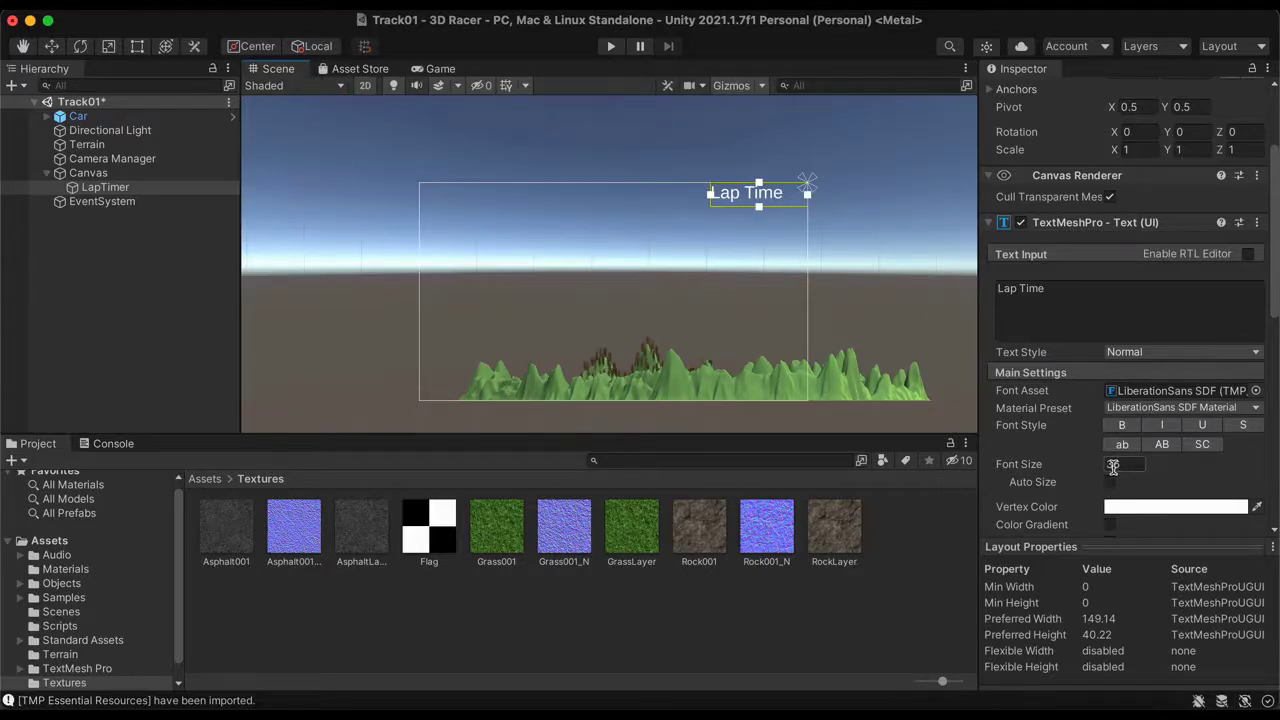
double_click(1113, 466)
type("24")
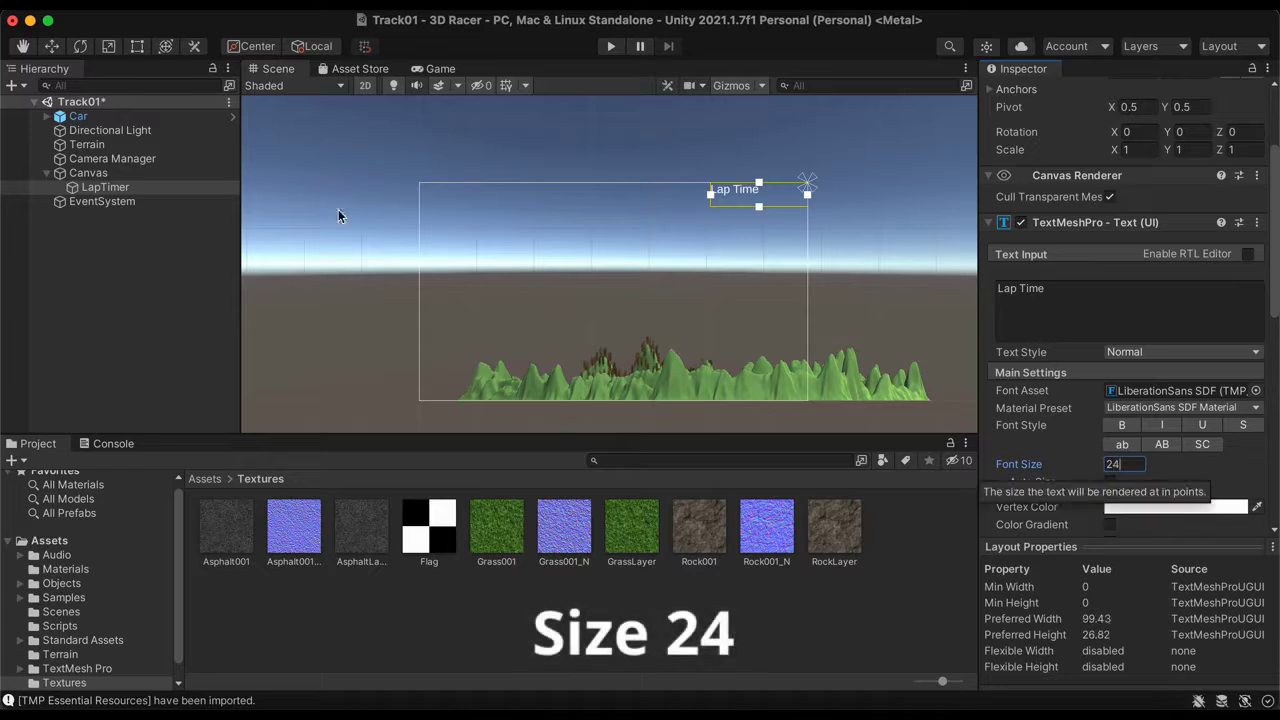
left_click(438, 69)
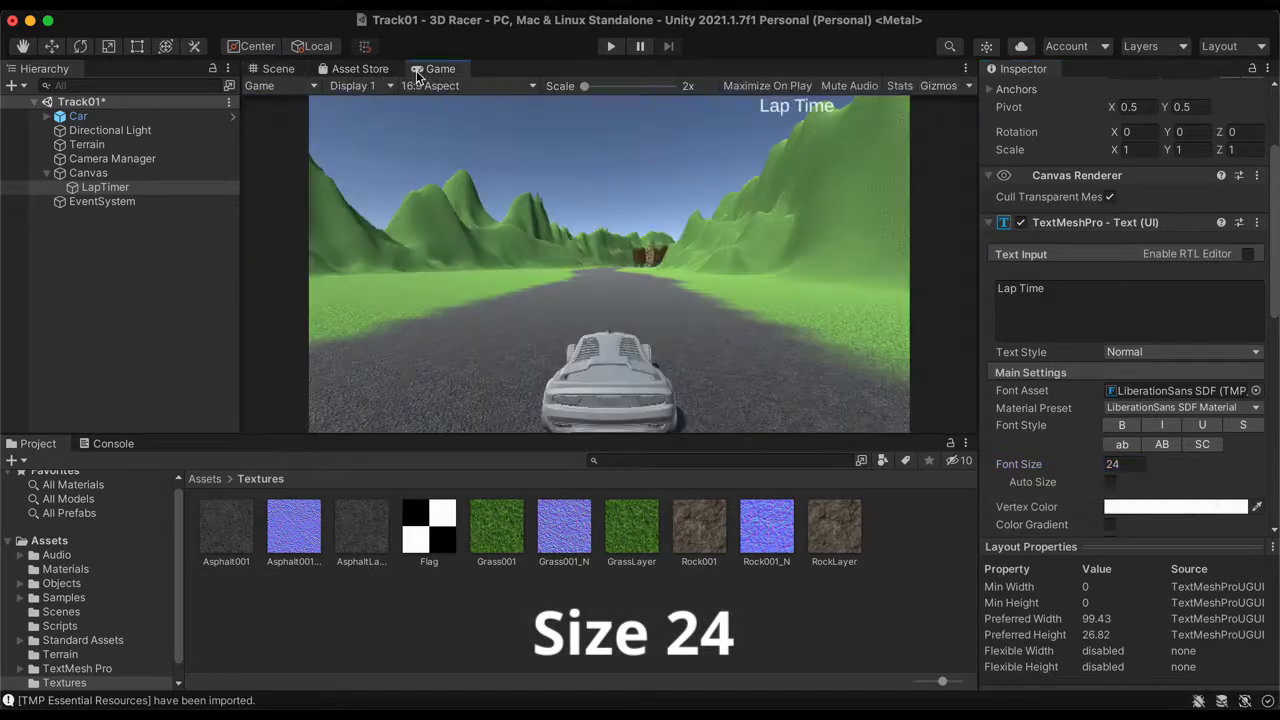
left_click(283, 72)
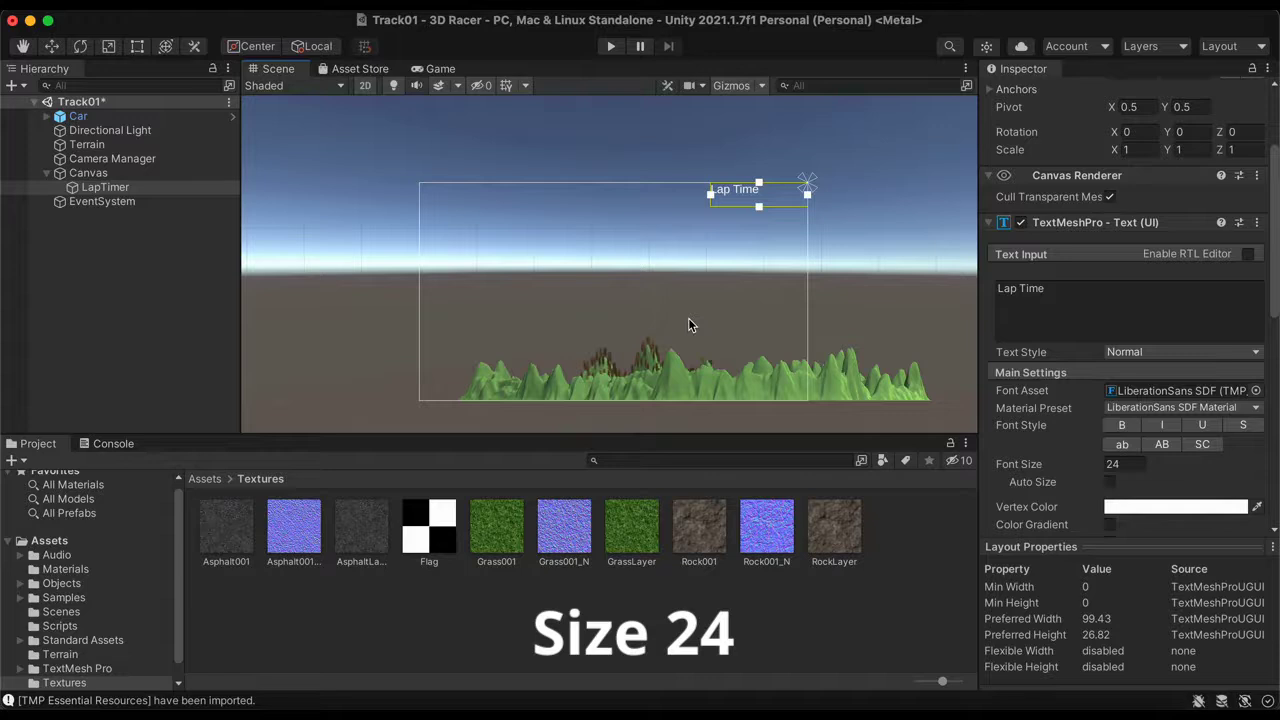
Add a UI Panel as a child of the Canvas
scroll(1143, 314, "down", 5)
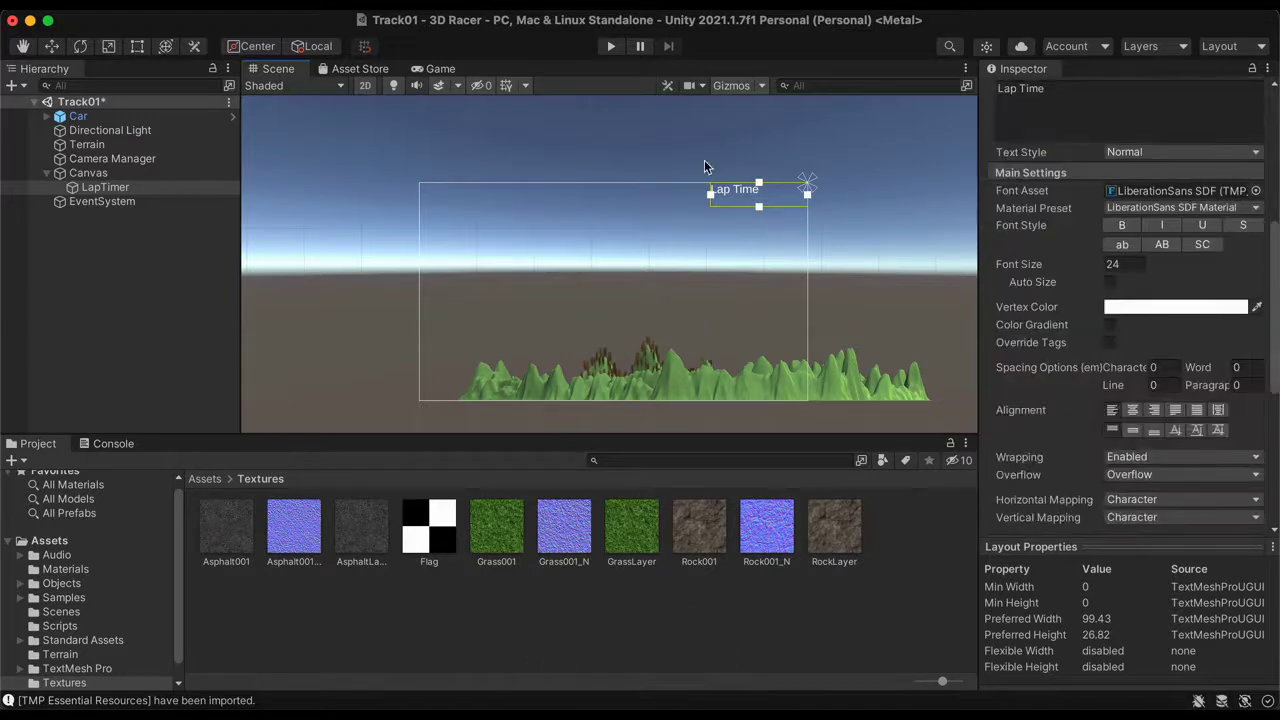
left_click(90, 173)
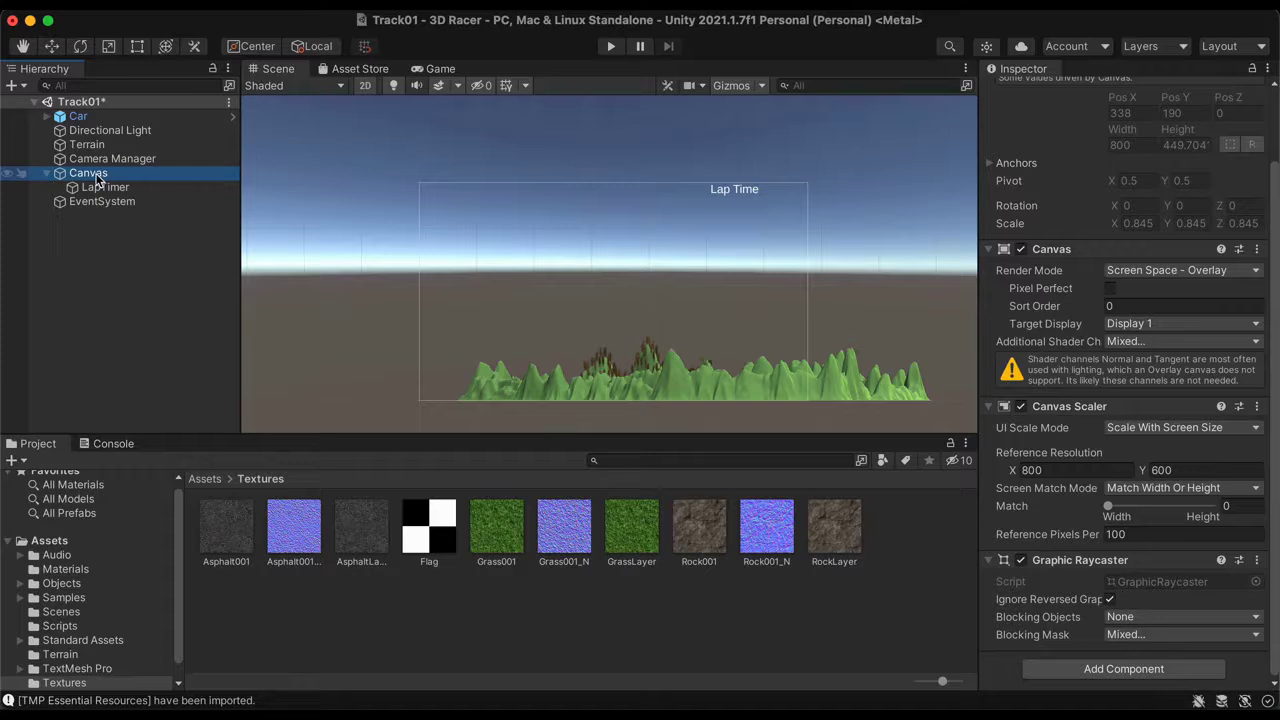
right_click(93, 177)
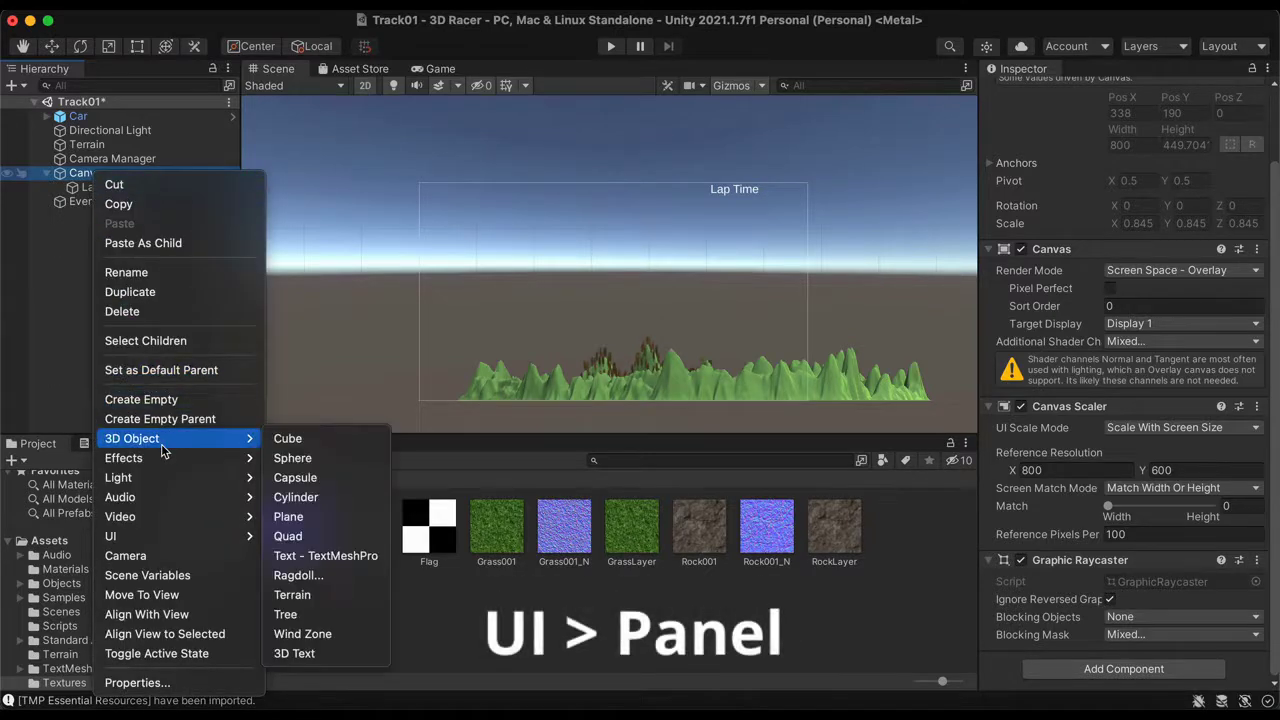
mouse_move(175, 542)
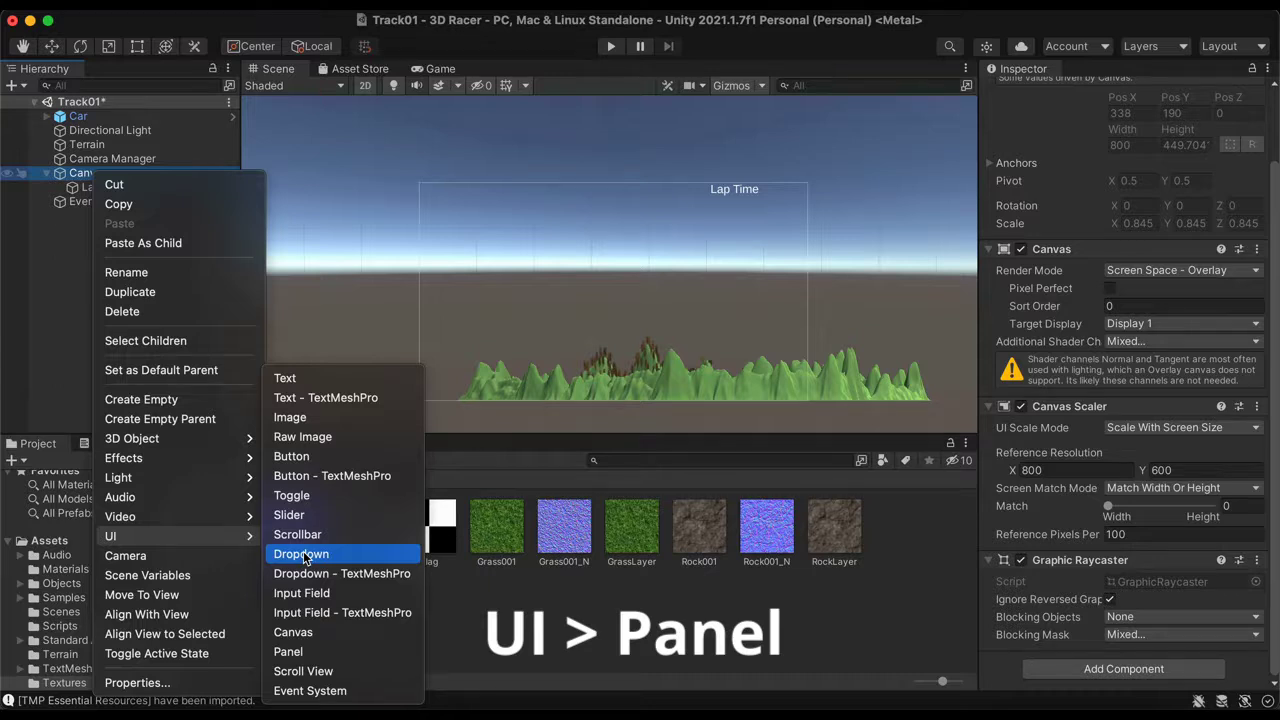
left_click(290, 651)
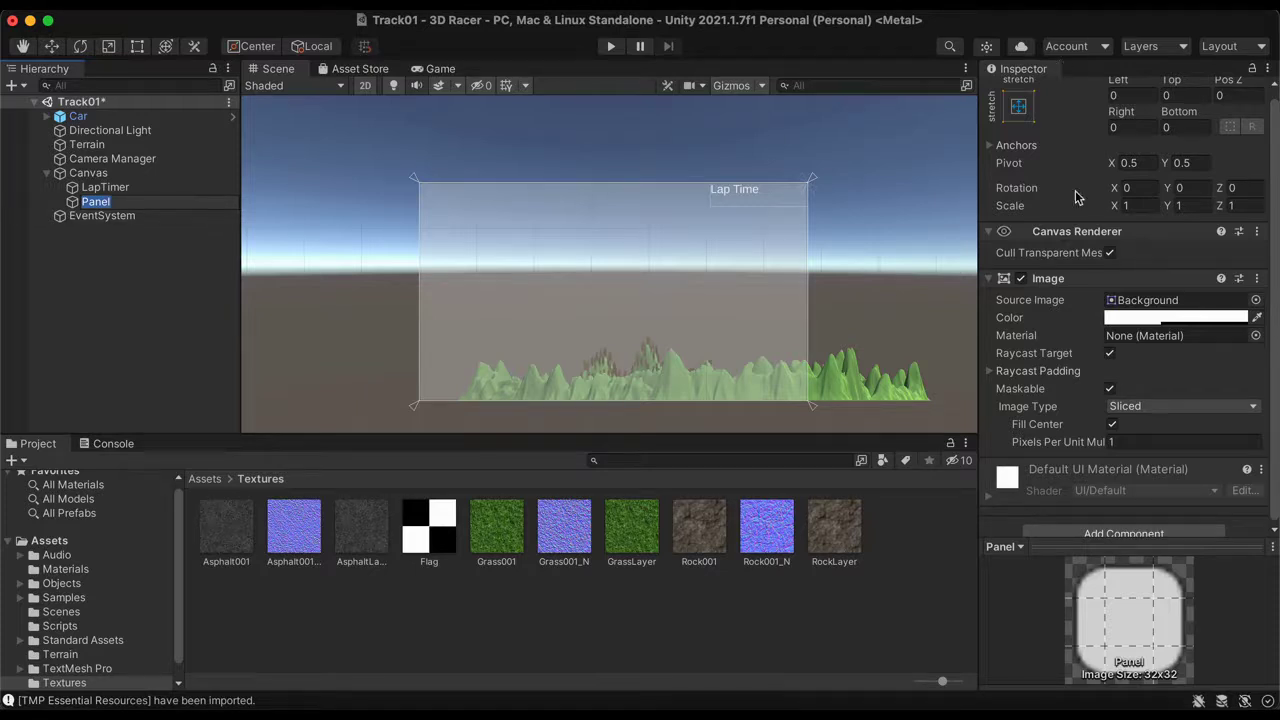
Rename the new UI panel as "Timer Panel"
scroll(1083, 220, "up", 3)
left_click(1071, 93)
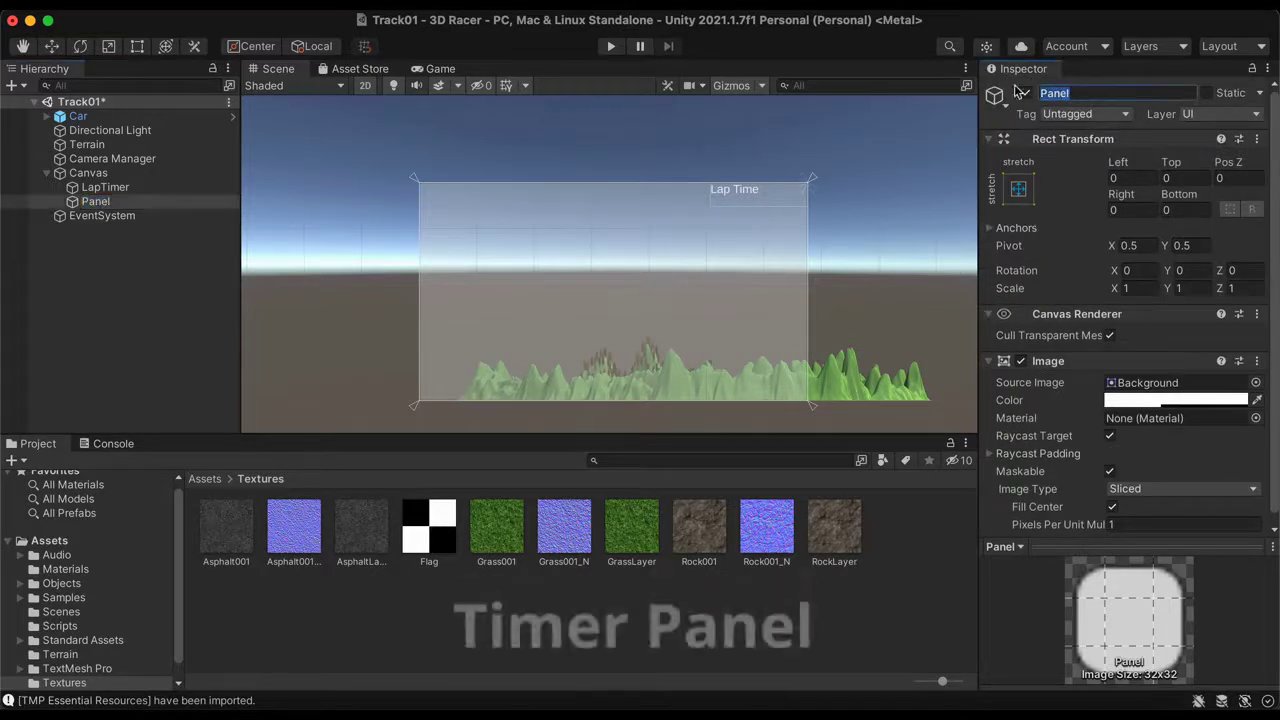
type("Timer Pa")
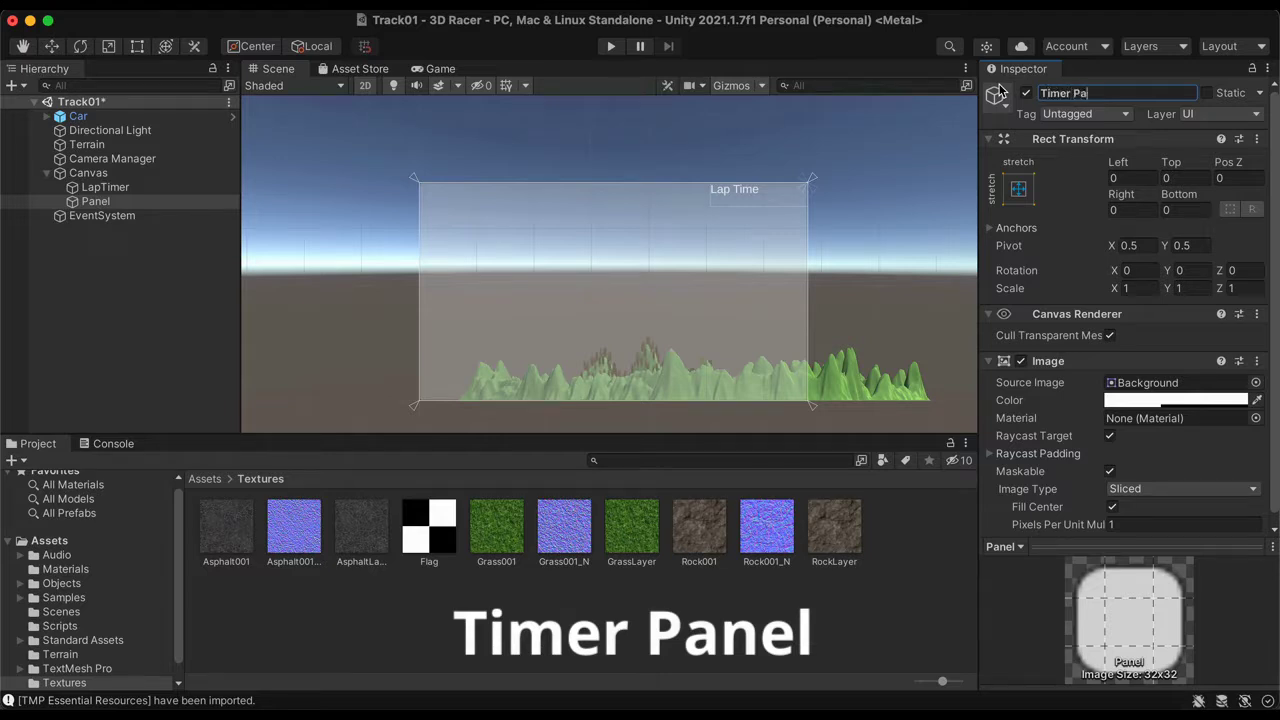
key("BackSpace")
key("BackSpace")
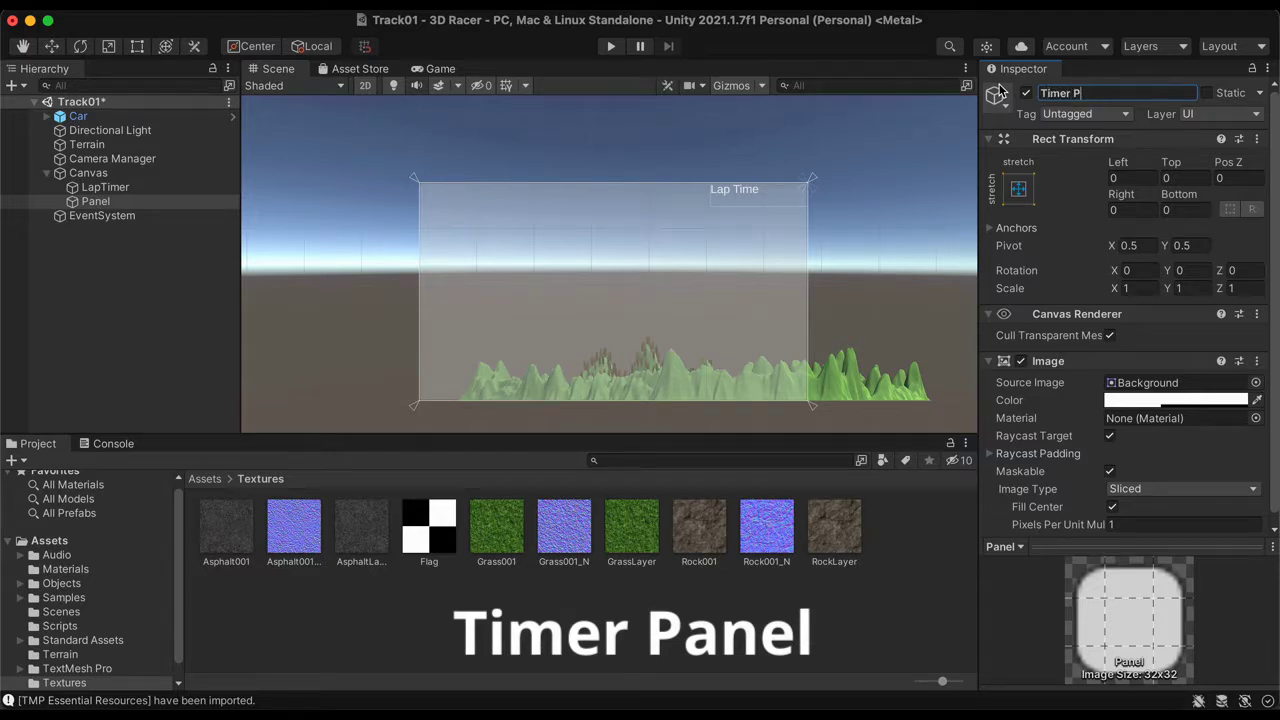
type("anel")
key("Return")
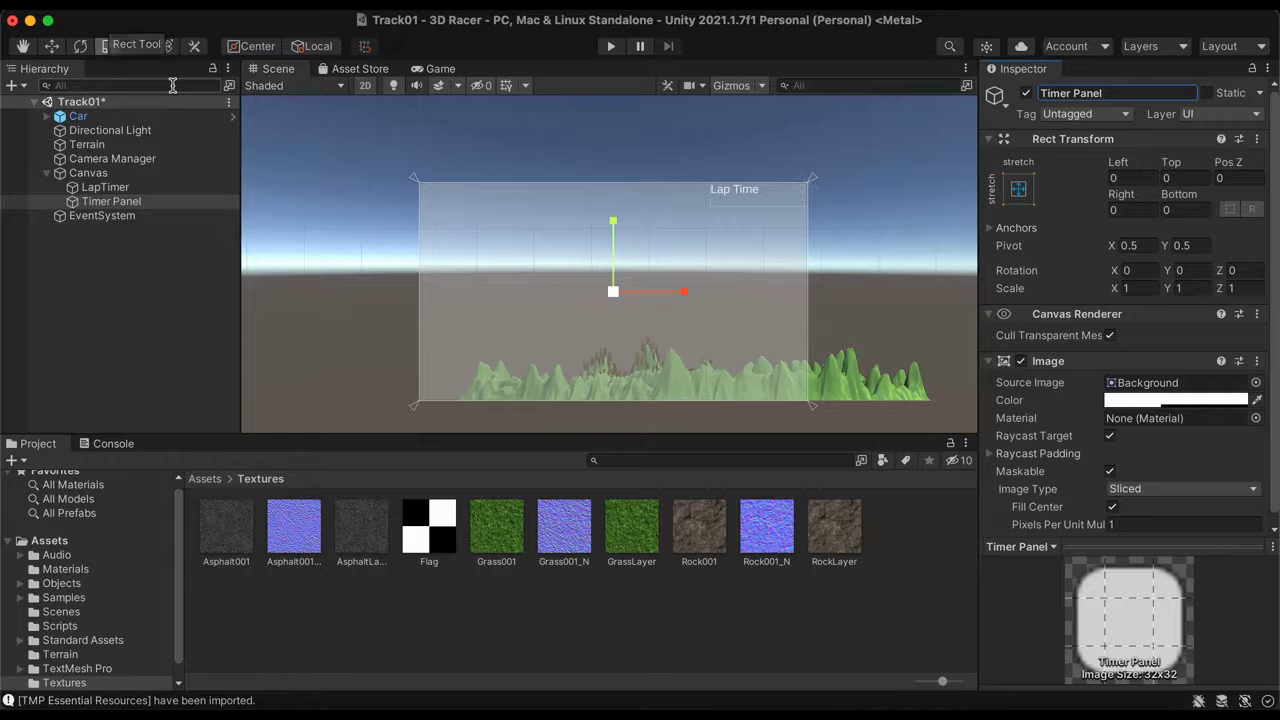
Shrink the Timer Panel around the Lap Time text with the Rect Tool, with offsets of 600 left and about 381 bottom
left_click(137, 46)
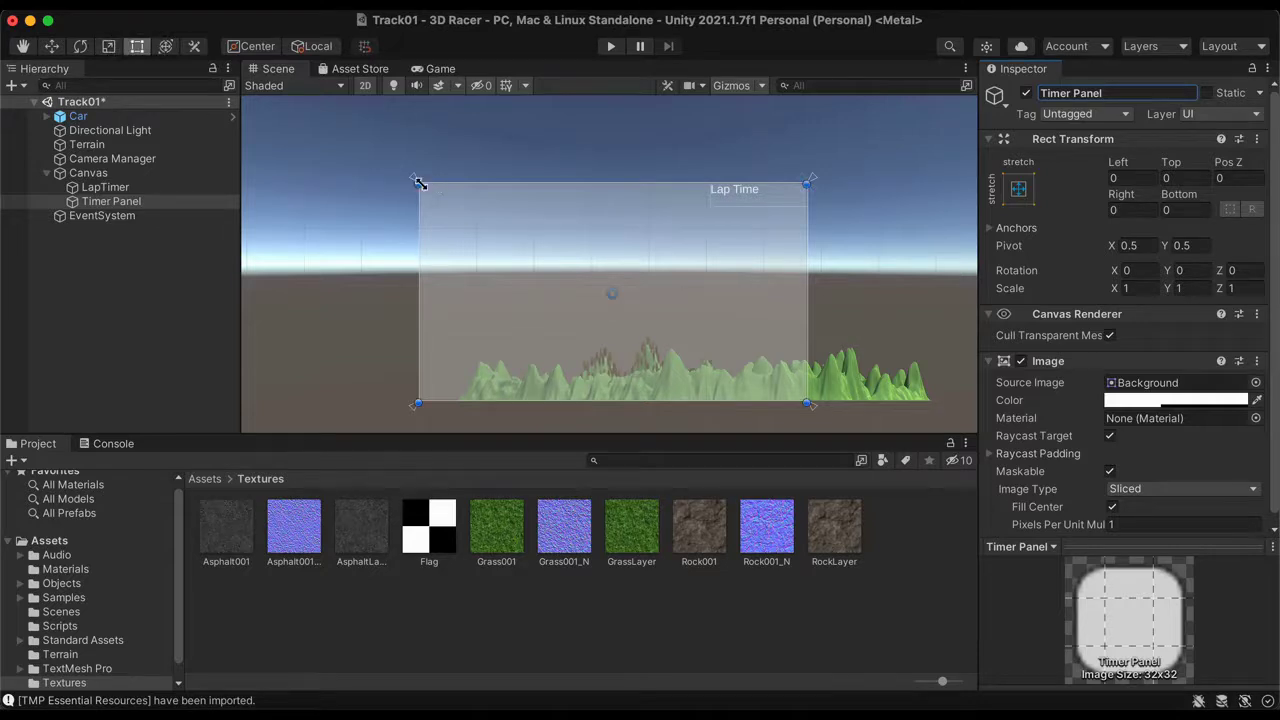
left_click_drag(422, 185, 694, 184)
left_click_drag(697, 402, 712, 217)
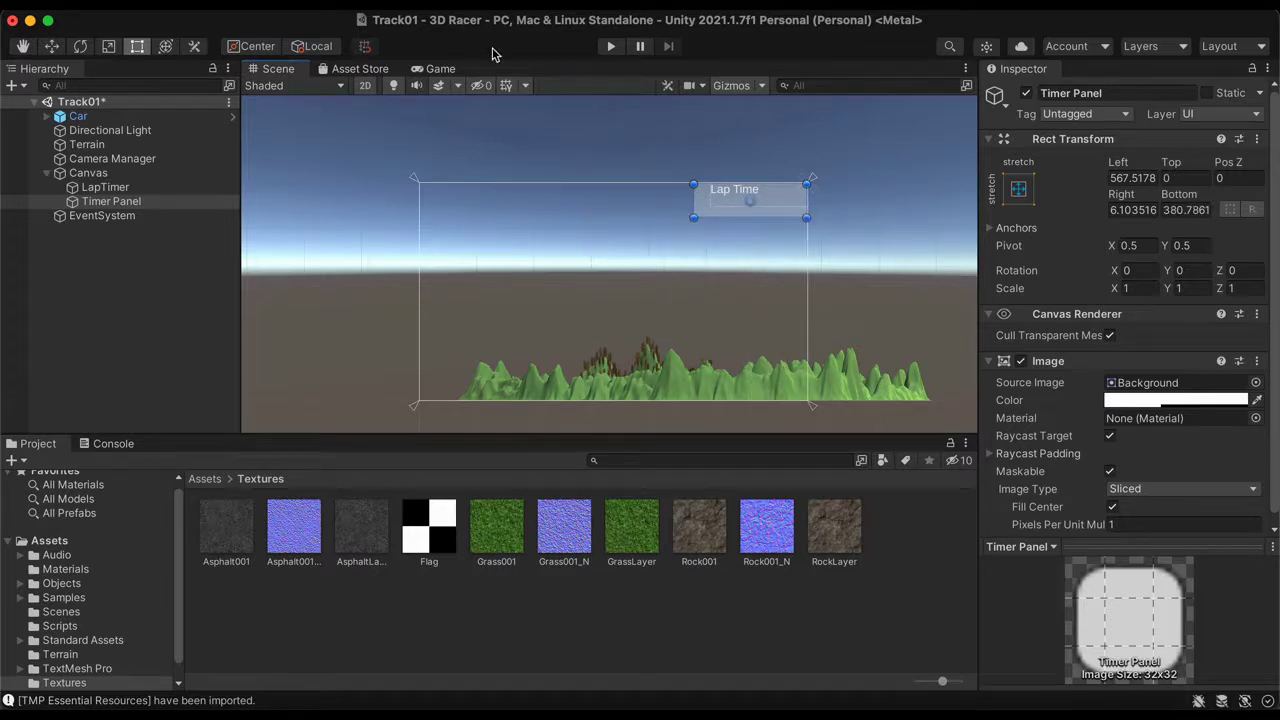
left_click(437, 69)
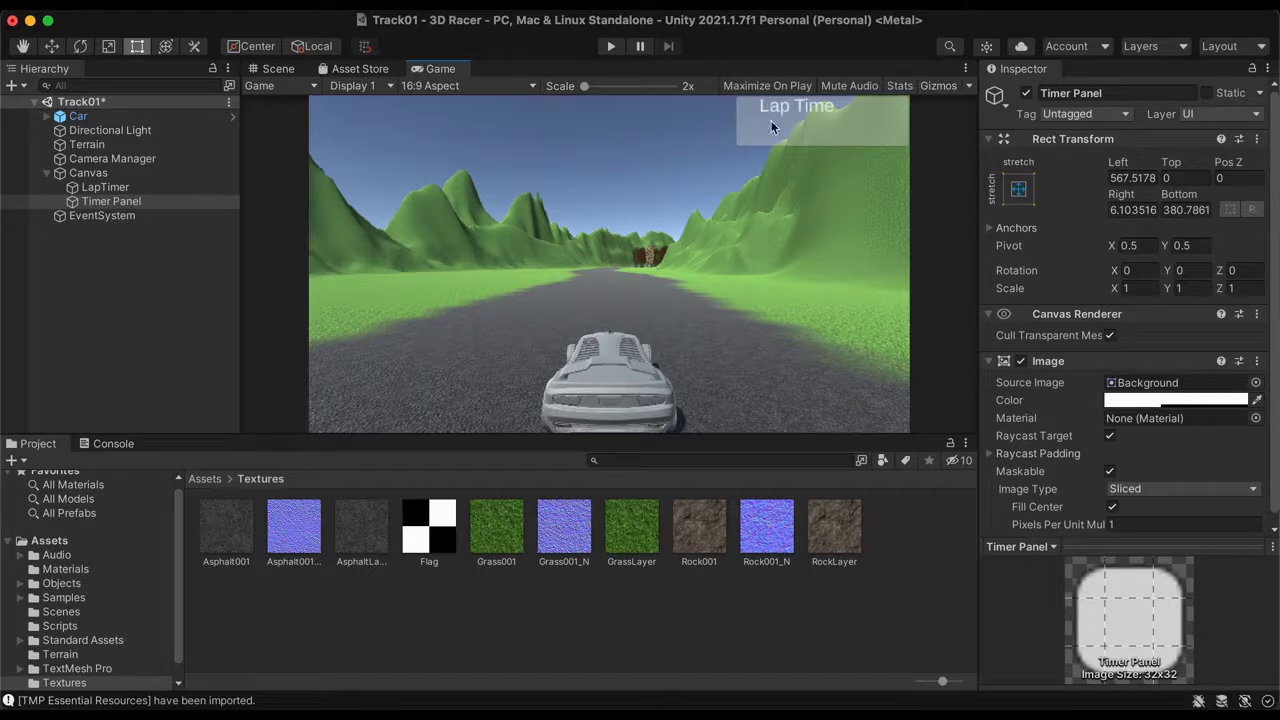
left_click(288, 70)
left_click_drag(695, 217, 711, 217)
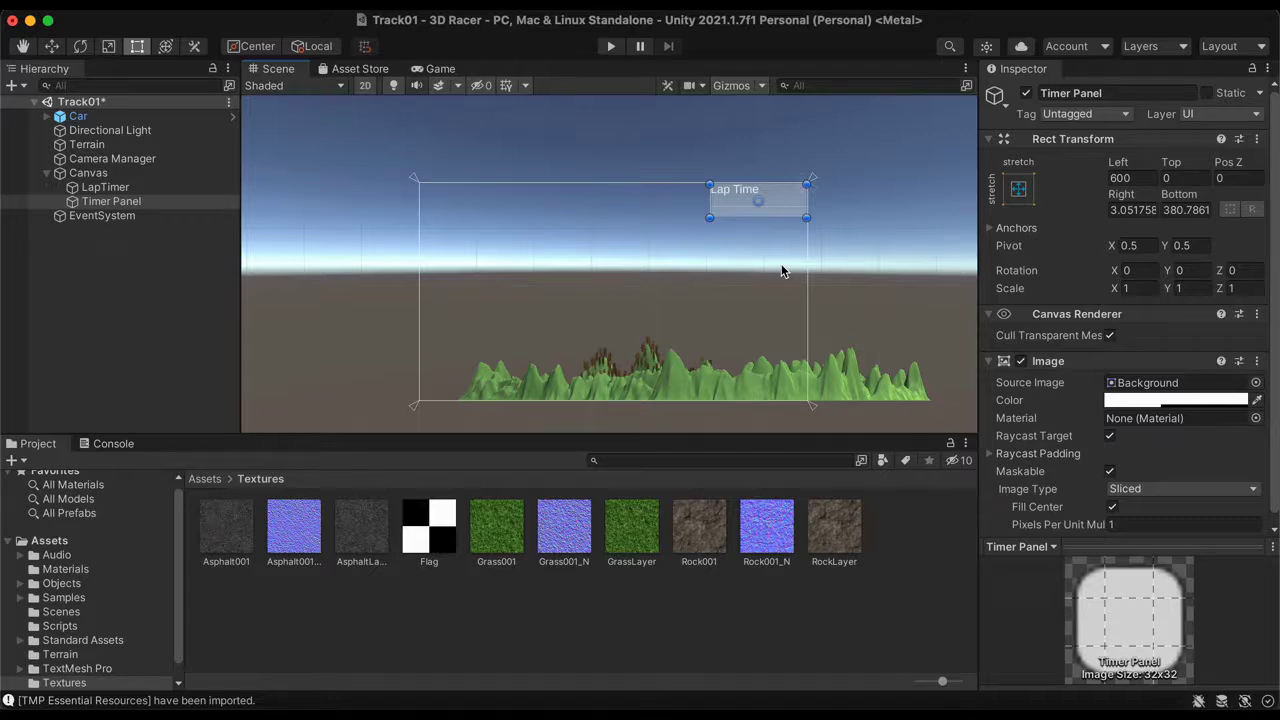
Set the Timer Panel's colour to grey 919191 with alpha 49 and check it in the game view
left_click(1154, 400)
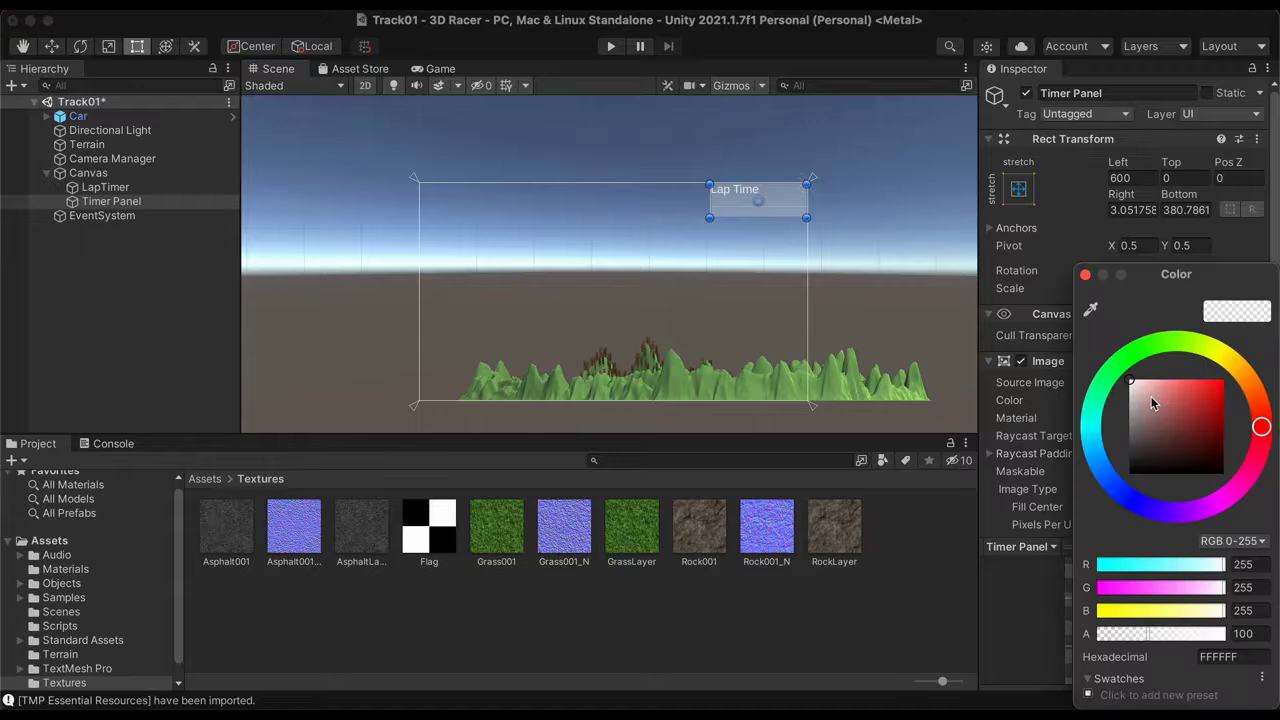
mouse_move(1133, 408)
left_mouse_down()
mouse_move(1137, 428)
mouse_move(1129, 421)
left_mouse_up()
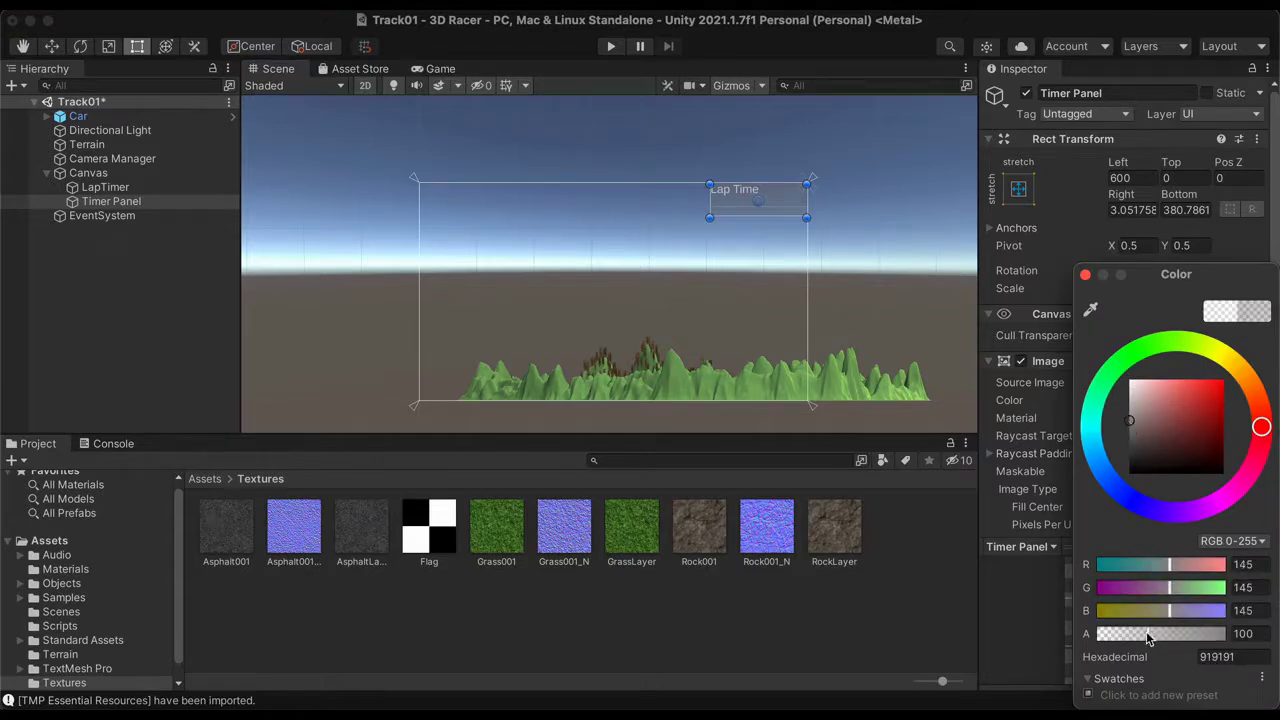
left_click_drag(1146, 631, 1124, 637)
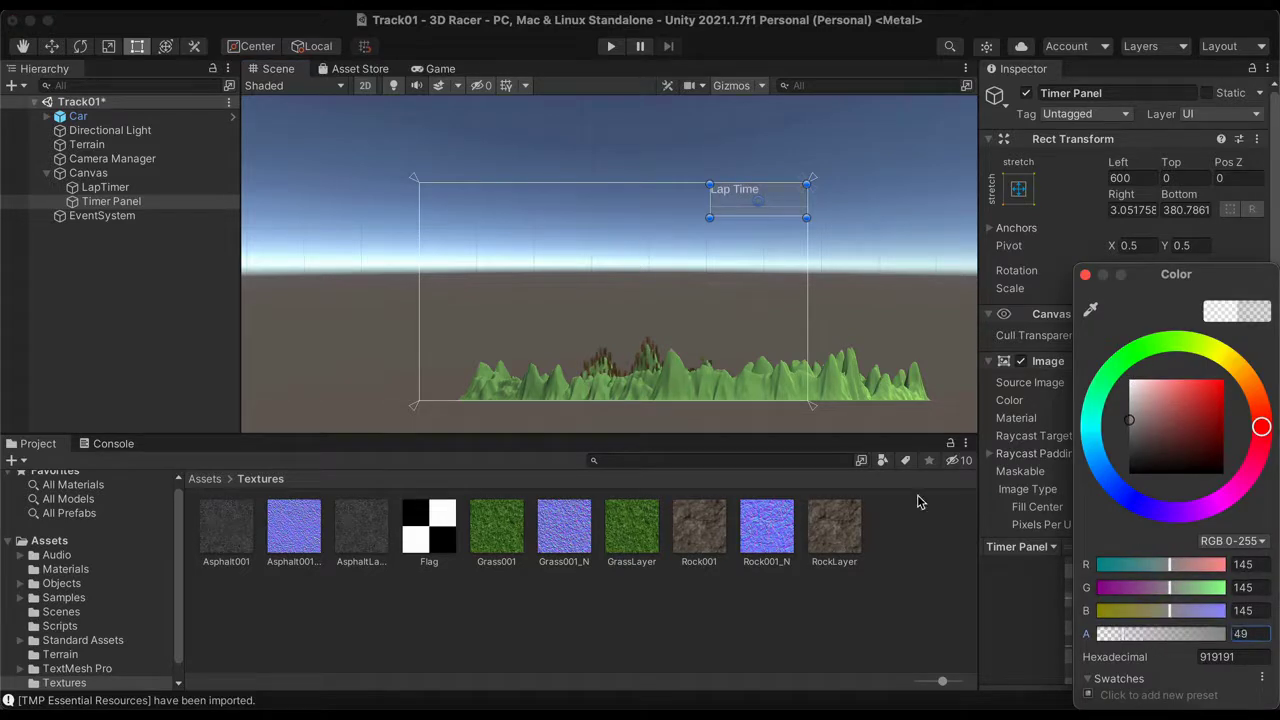
left_click(441, 70)
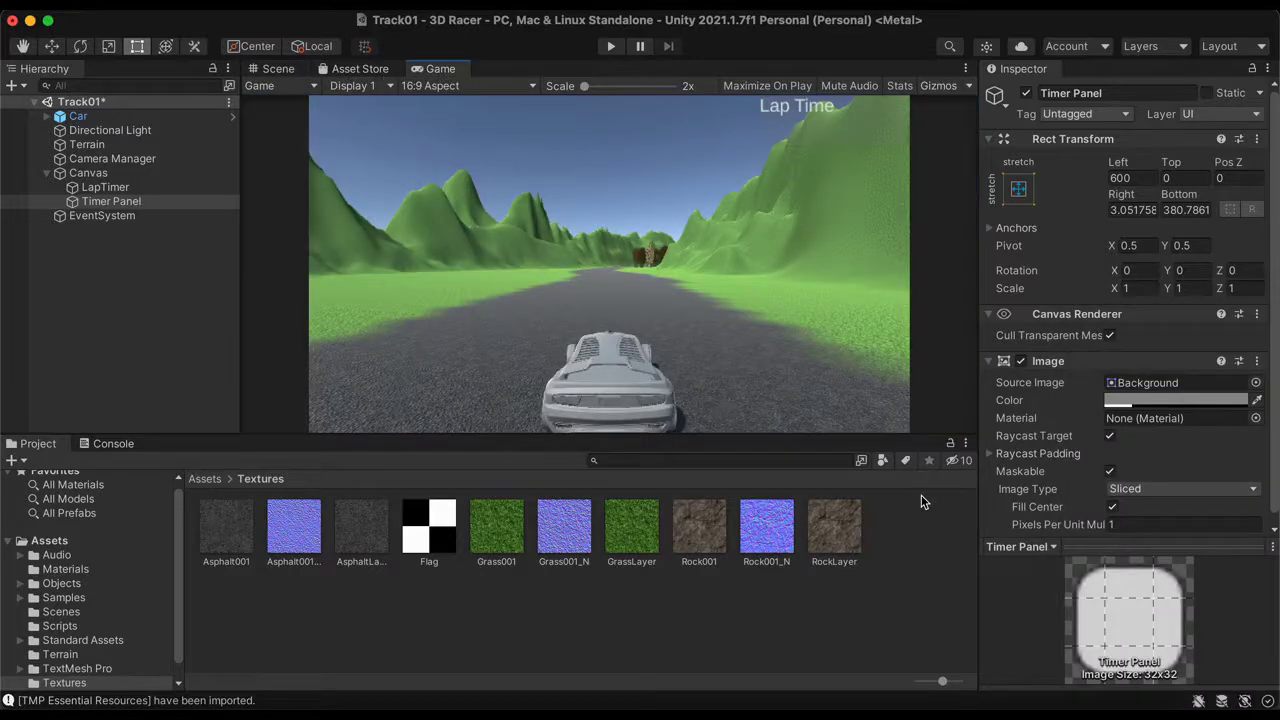
Raise the Timer Panel colour's alpha to 132 while watching the game view
left_click(1135, 399)
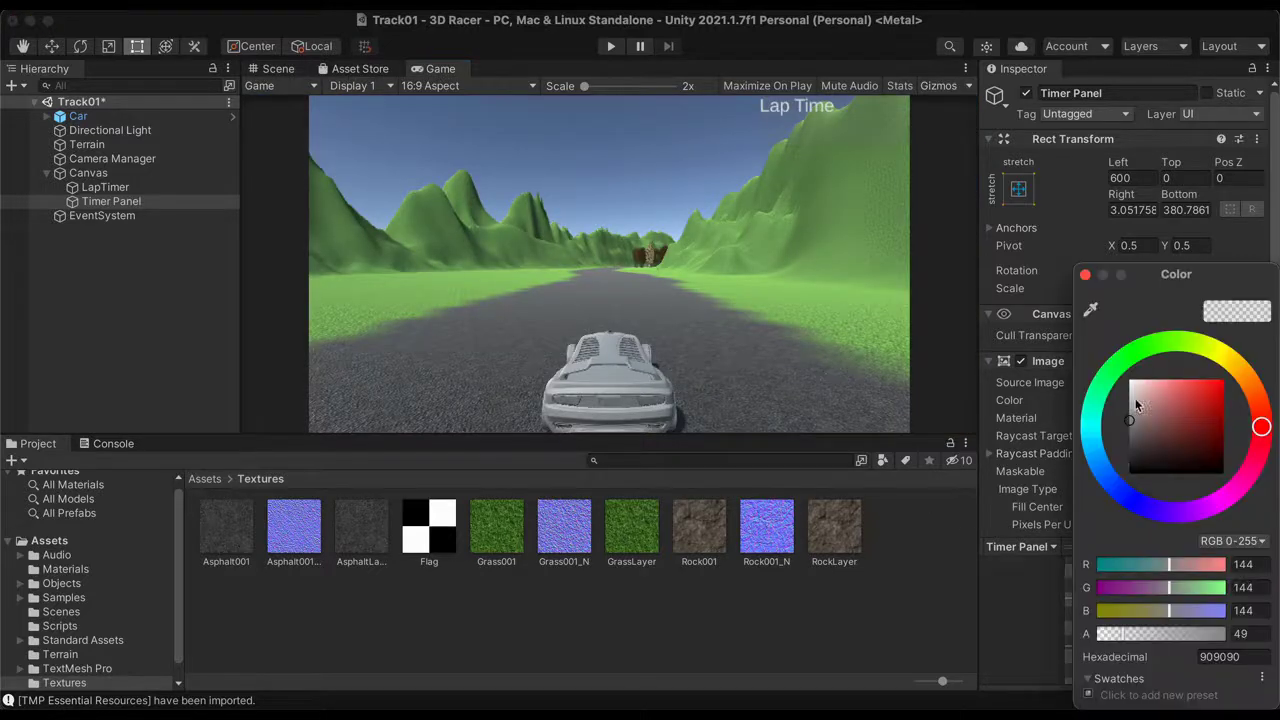
left_click_drag(1126, 638, 1166, 638)
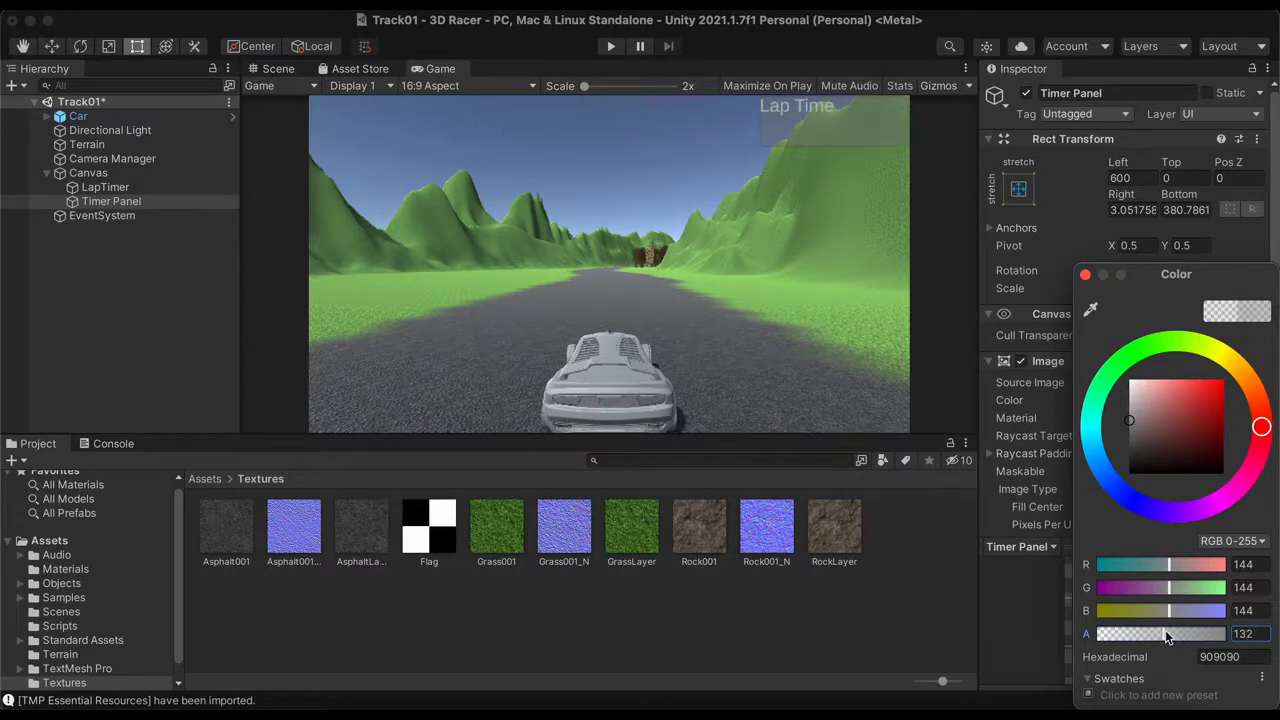
left_click(1085, 275)
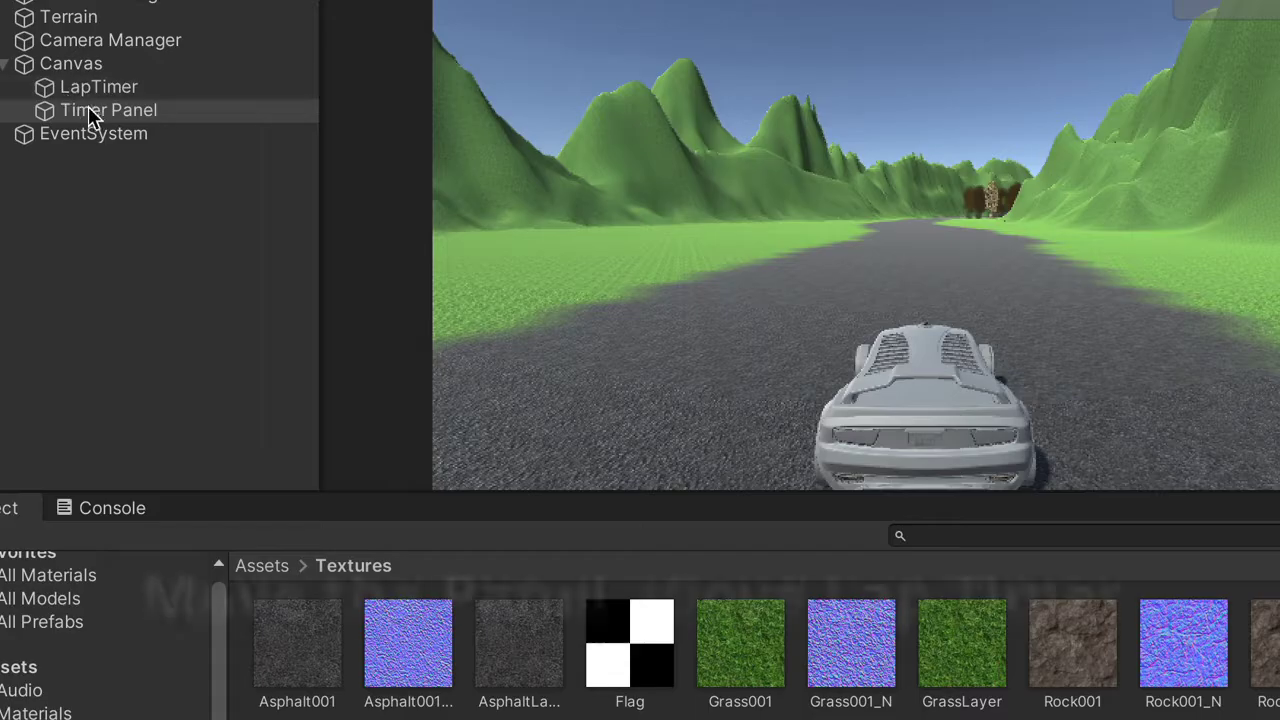
Move the Timer Panel above LapTimer in the Canvas hierarchy and return to the scene view
left_click_drag(98, 198, 110, 179)
left_click_drag(108, 80, 108, 82)
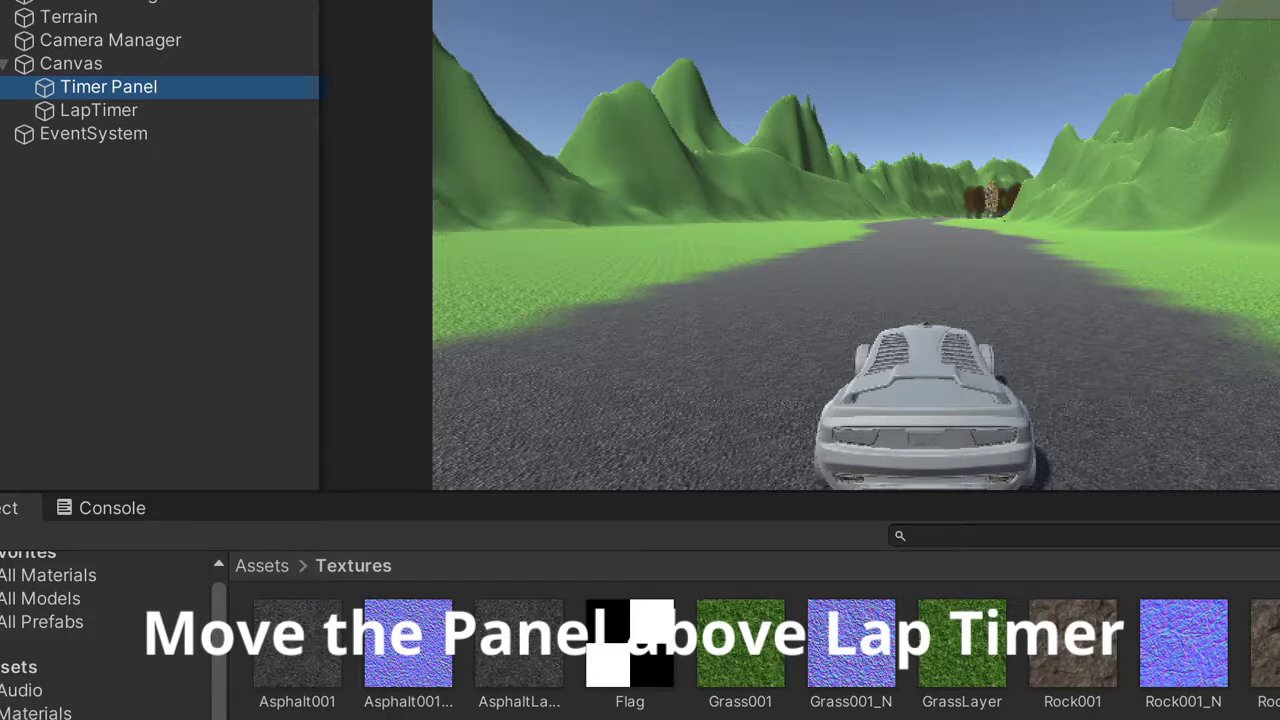
key("ctrl+1")
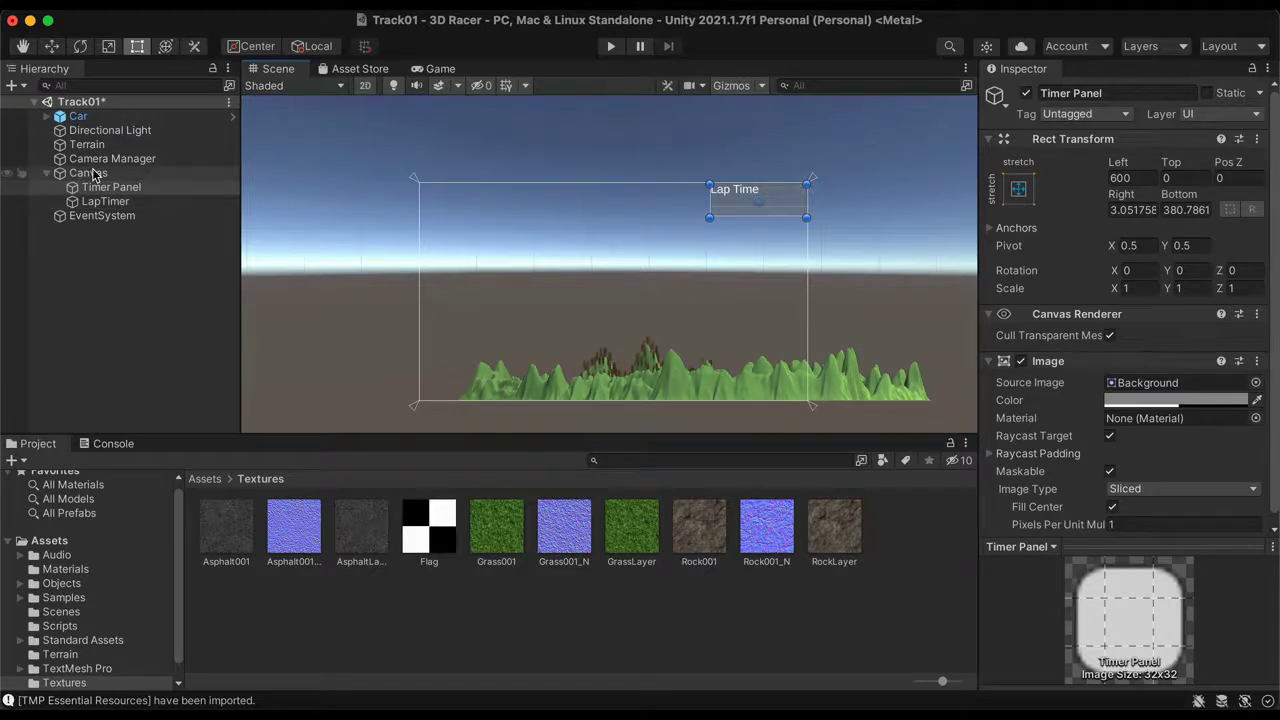
Add a TextMeshPro text object as a child of the Canvas
left_click(95, 174)
right_click(95, 174)
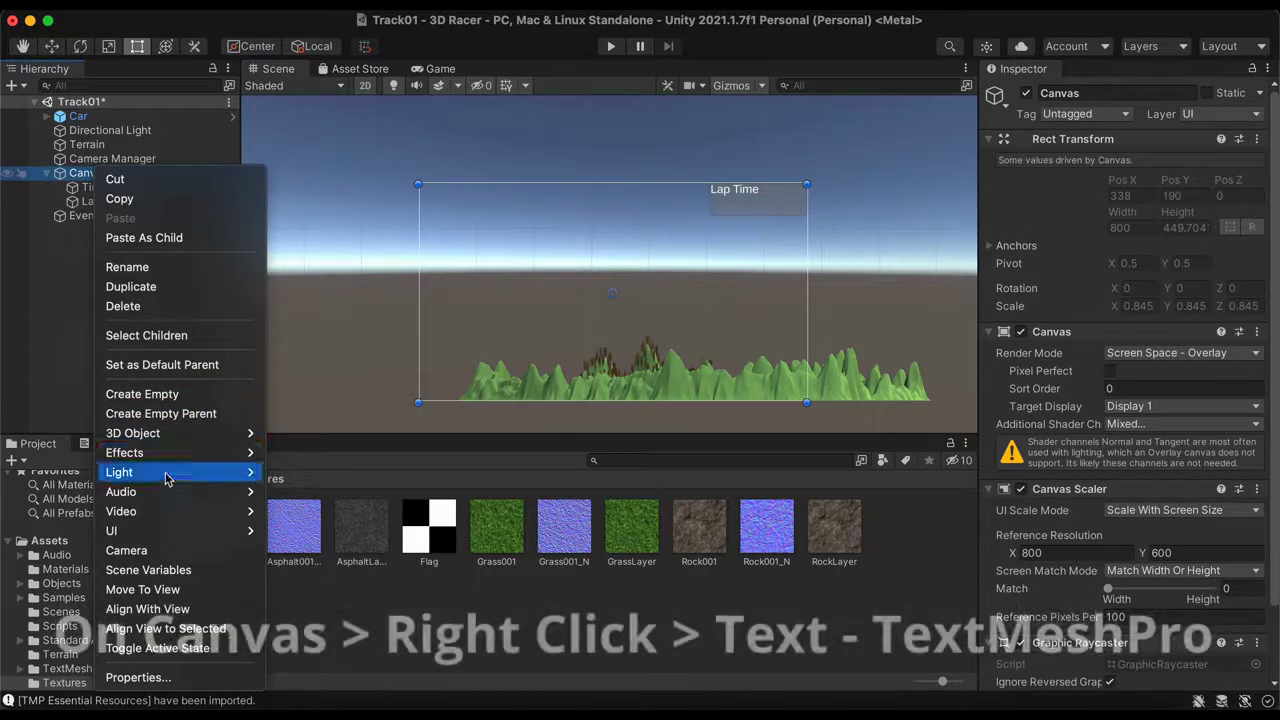
mouse_move(163, 532)
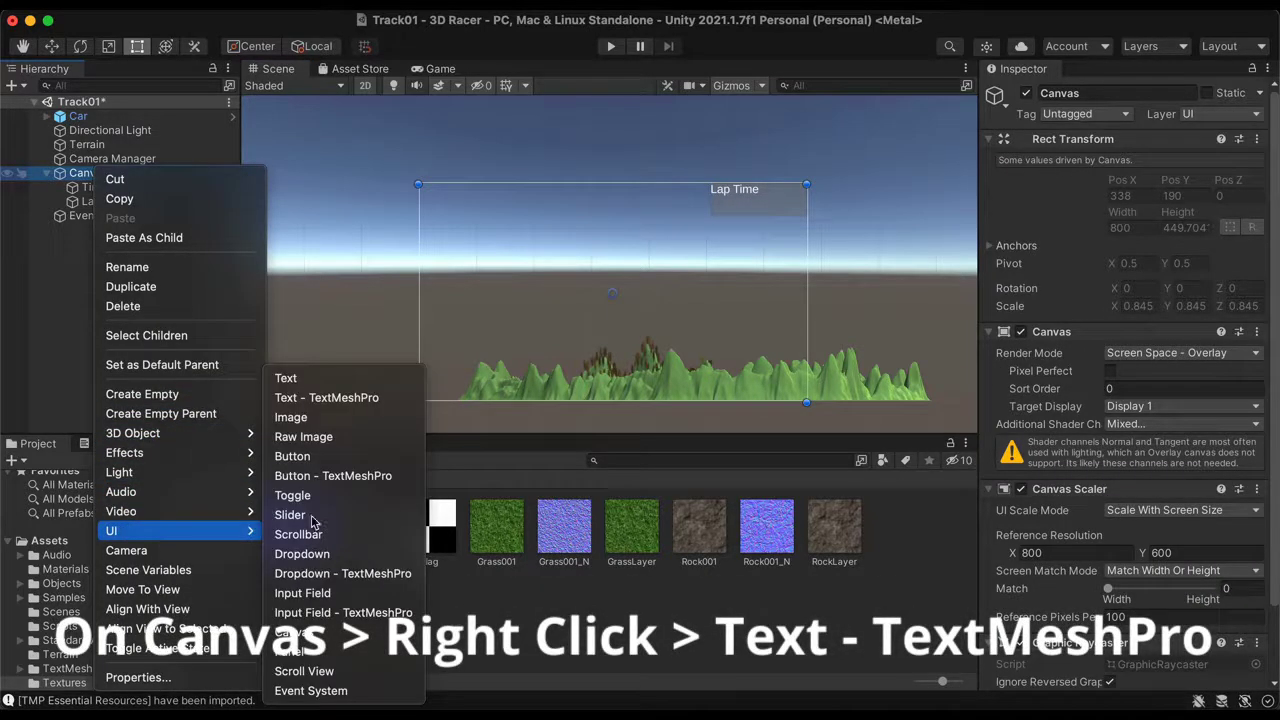
left_click(366, 398)
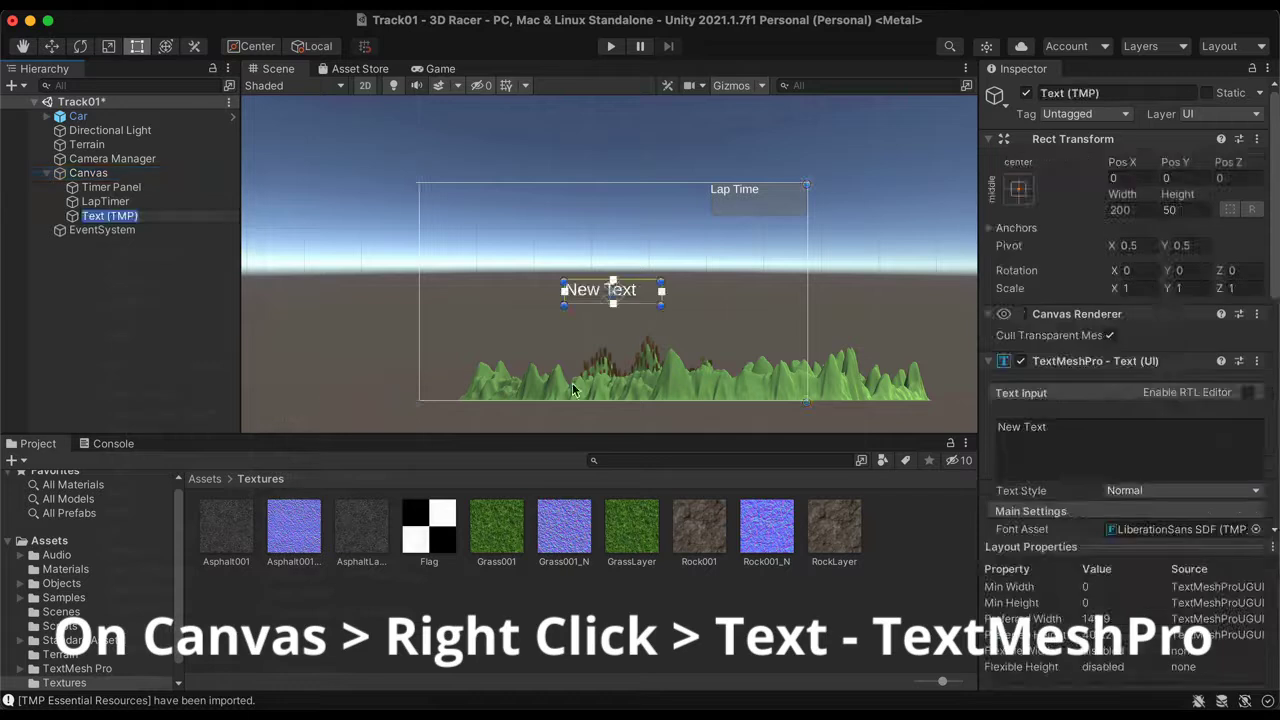
Rename the new text object as "MinDisplay"
left_click(1095, 92)
type("Mi")
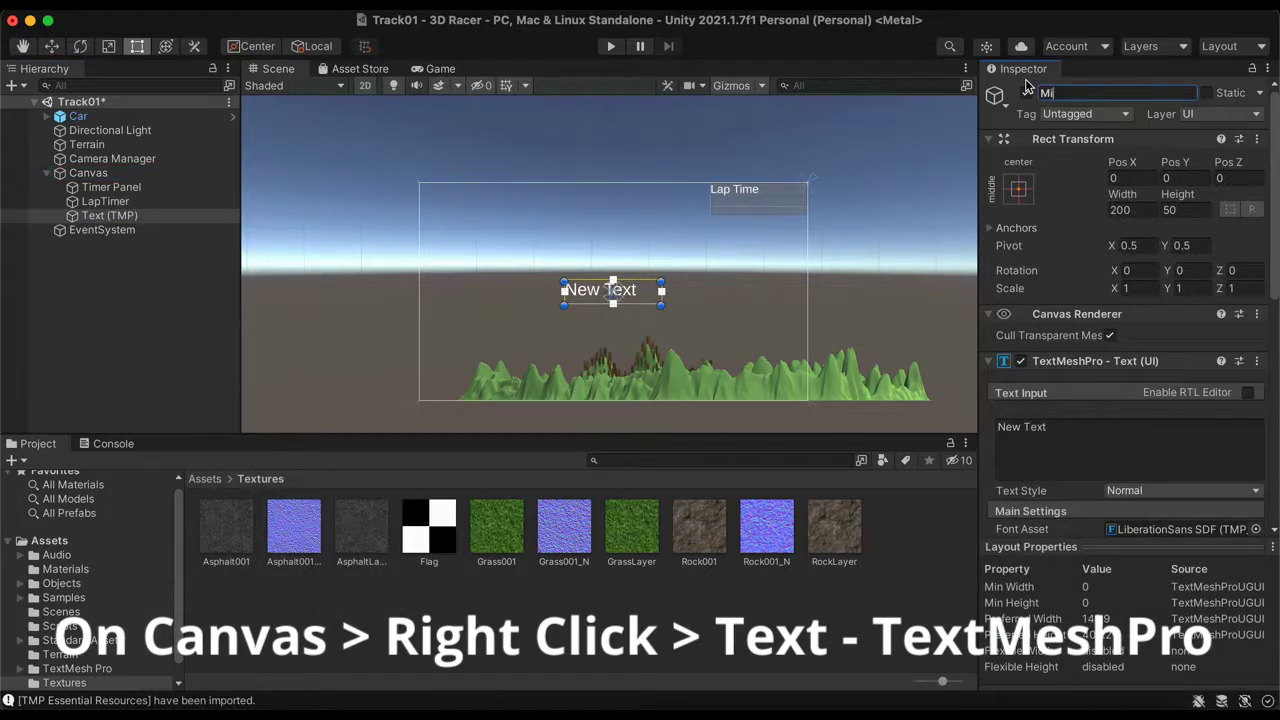
type("nDispl")
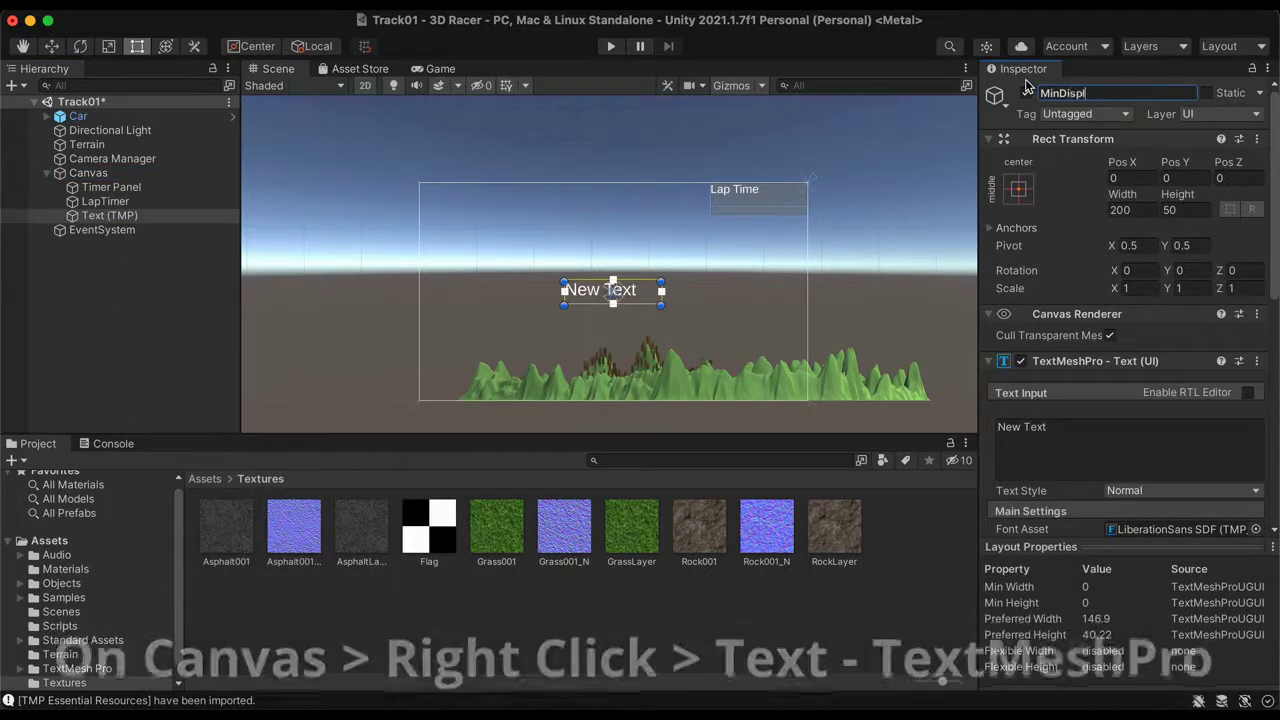
type("ay")
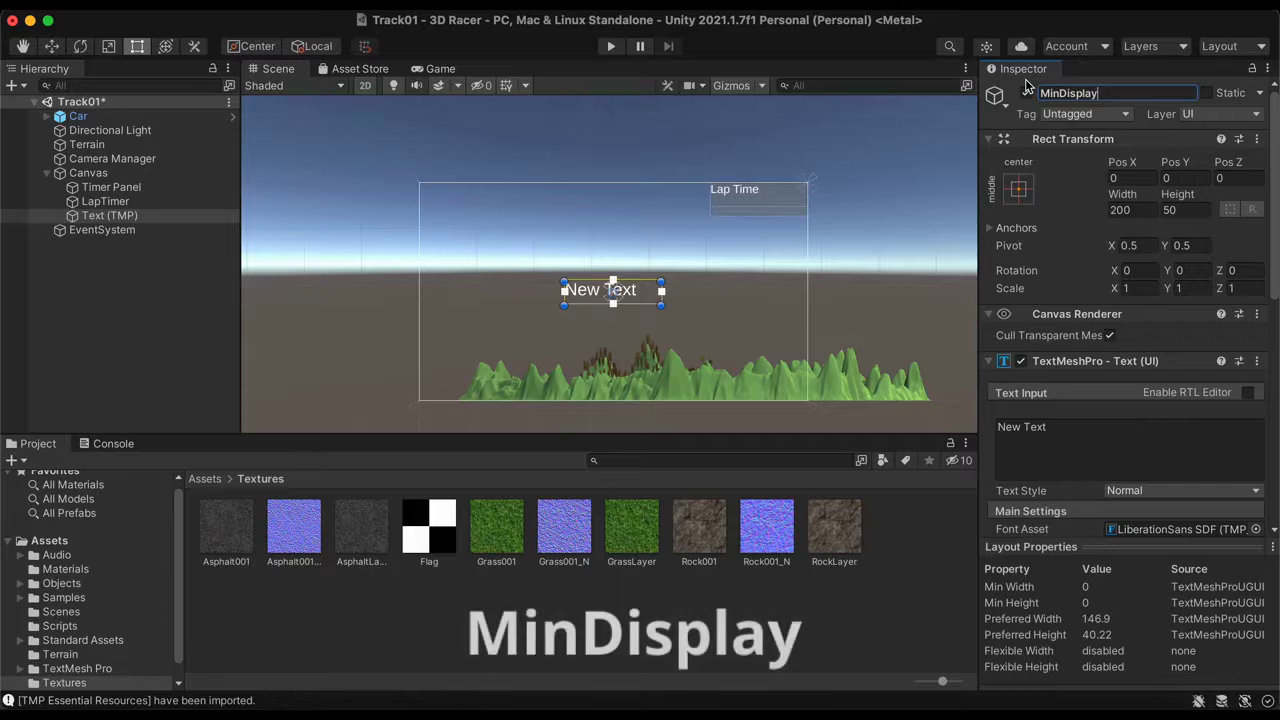
key("Return")
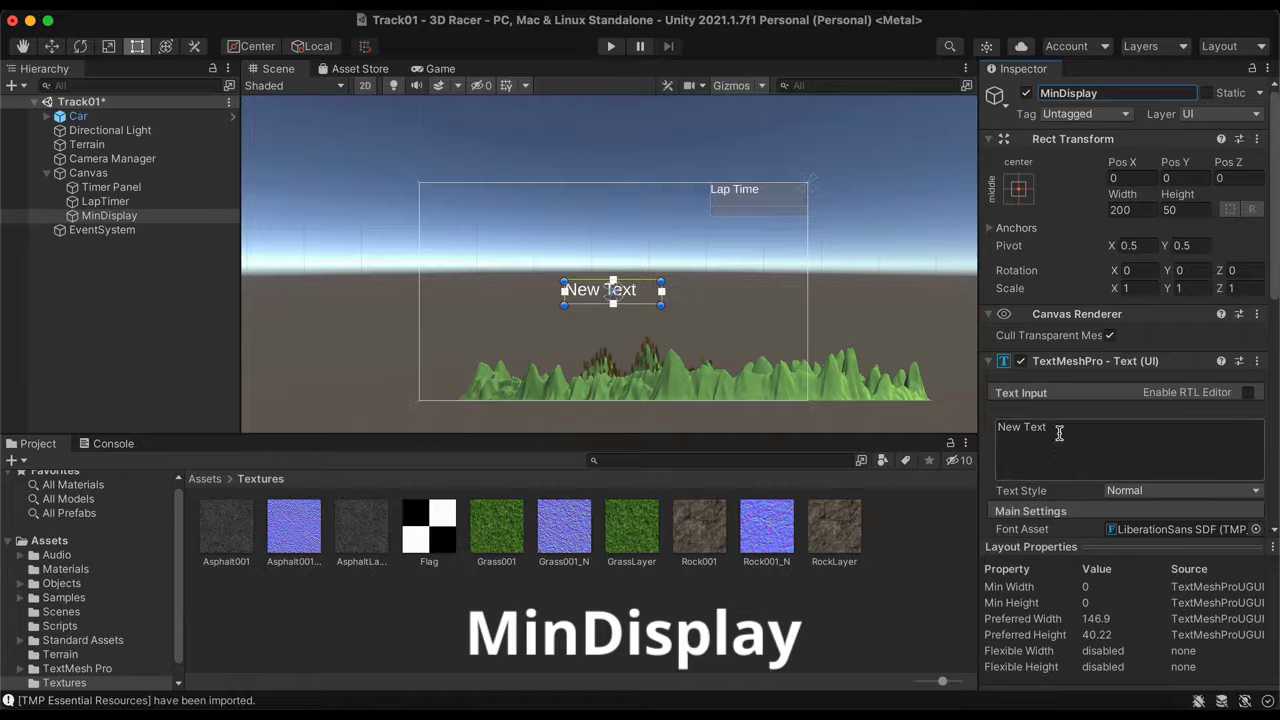
Replace MinDisplay's placeholder text with "00:"
left_click_drag(1057, 429, 900, 429)
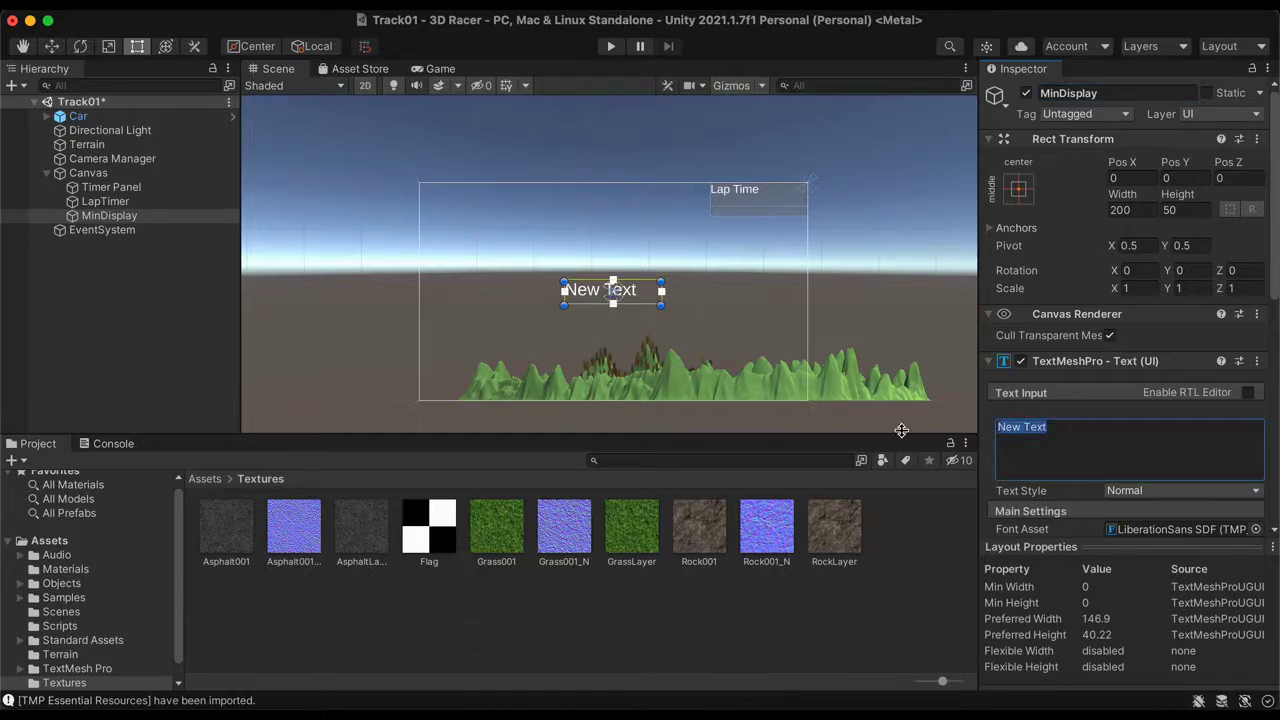
type("0")
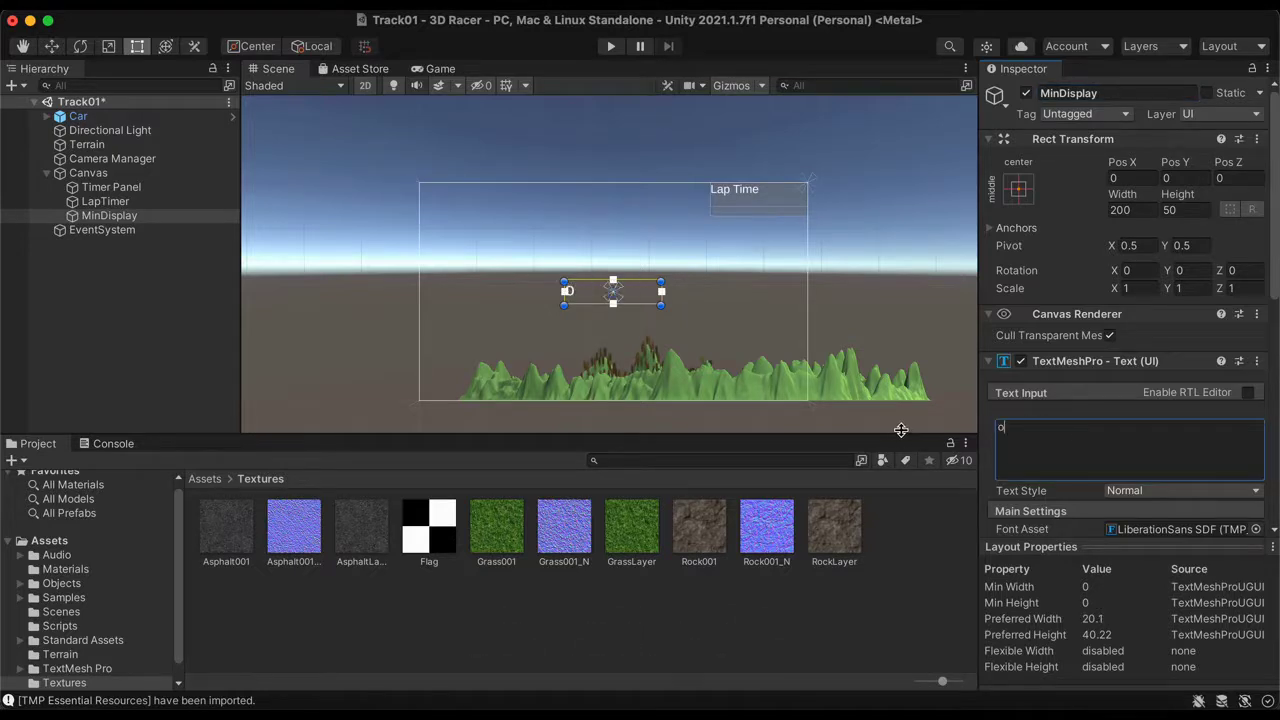
type("0:")
key("BackSpace")
key("BackSpace")
key("BackSpace")
type("00:")
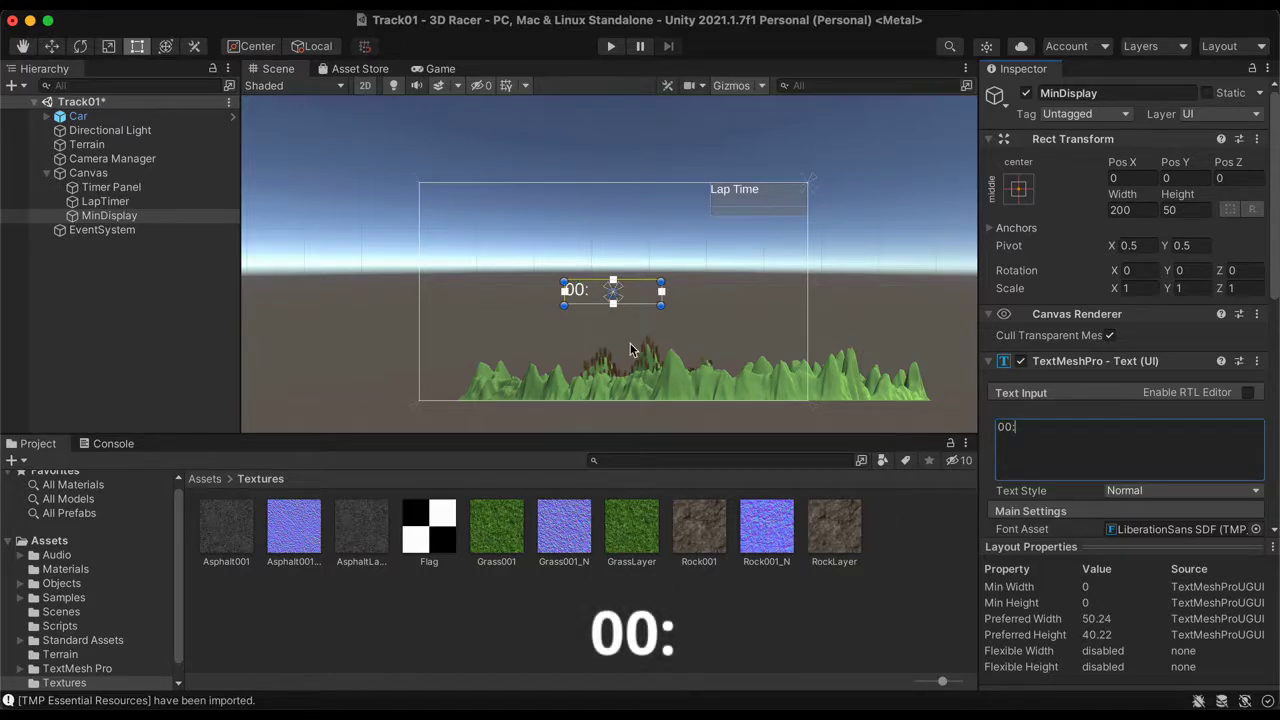
Set the MinDisplay text's font size to 24
scroll(1129, 446, "down", 3)
left_click(1124, 451)
type("24")
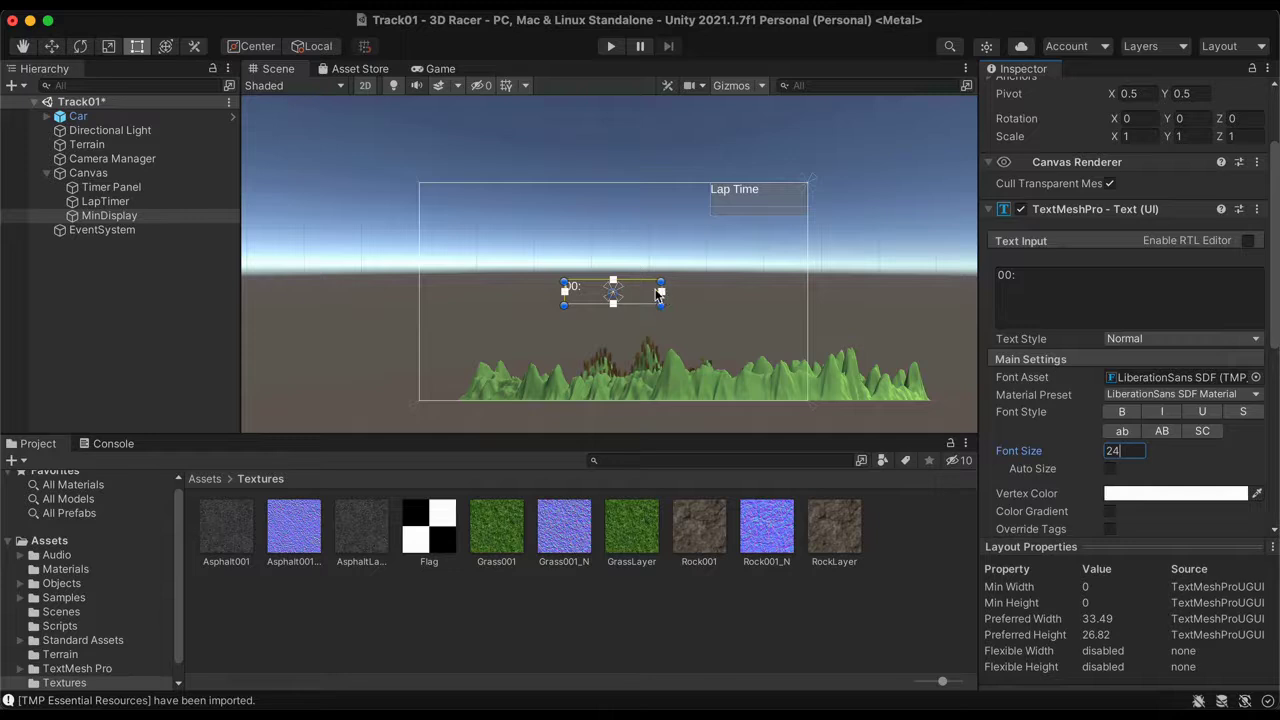
Shrink MinDisplay's text box from its lower corner so it fits tightly around the "00:" text
scroll(658, 292, "up", 5)
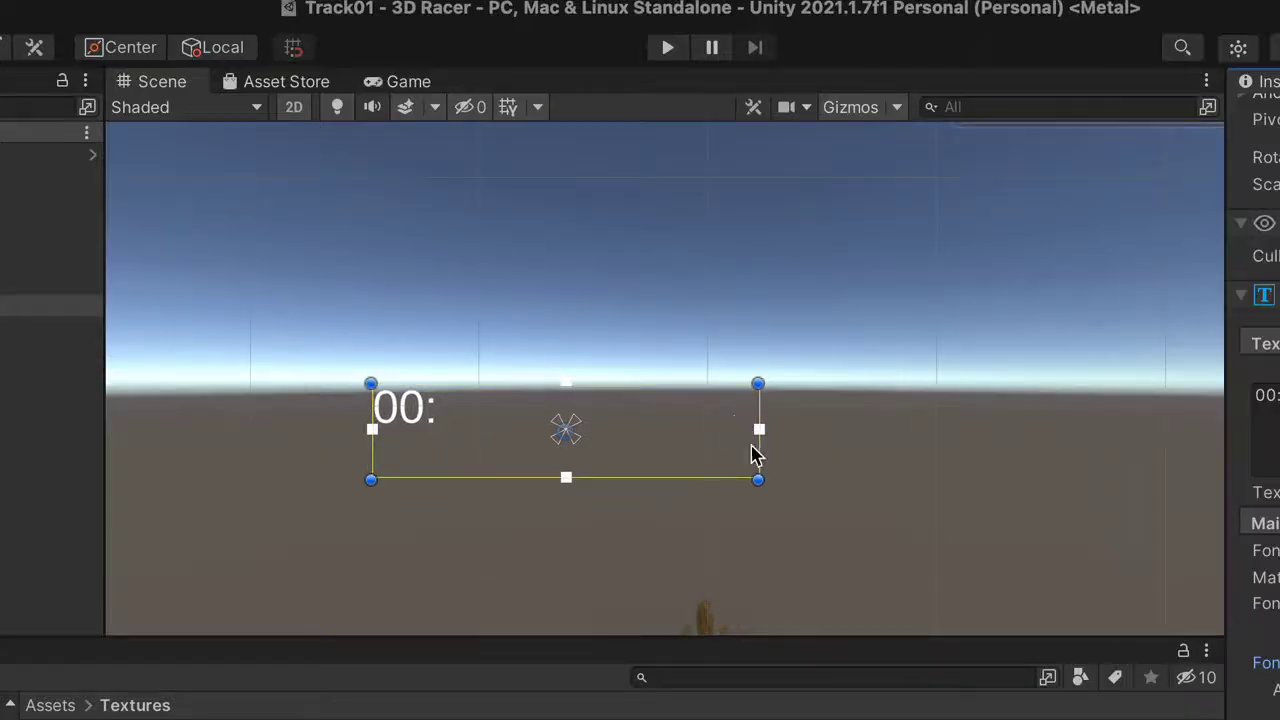
left_click_drag(750, 430, 667, 430)
key("super+z")
left_click_drag(757, 479, 458, 436)
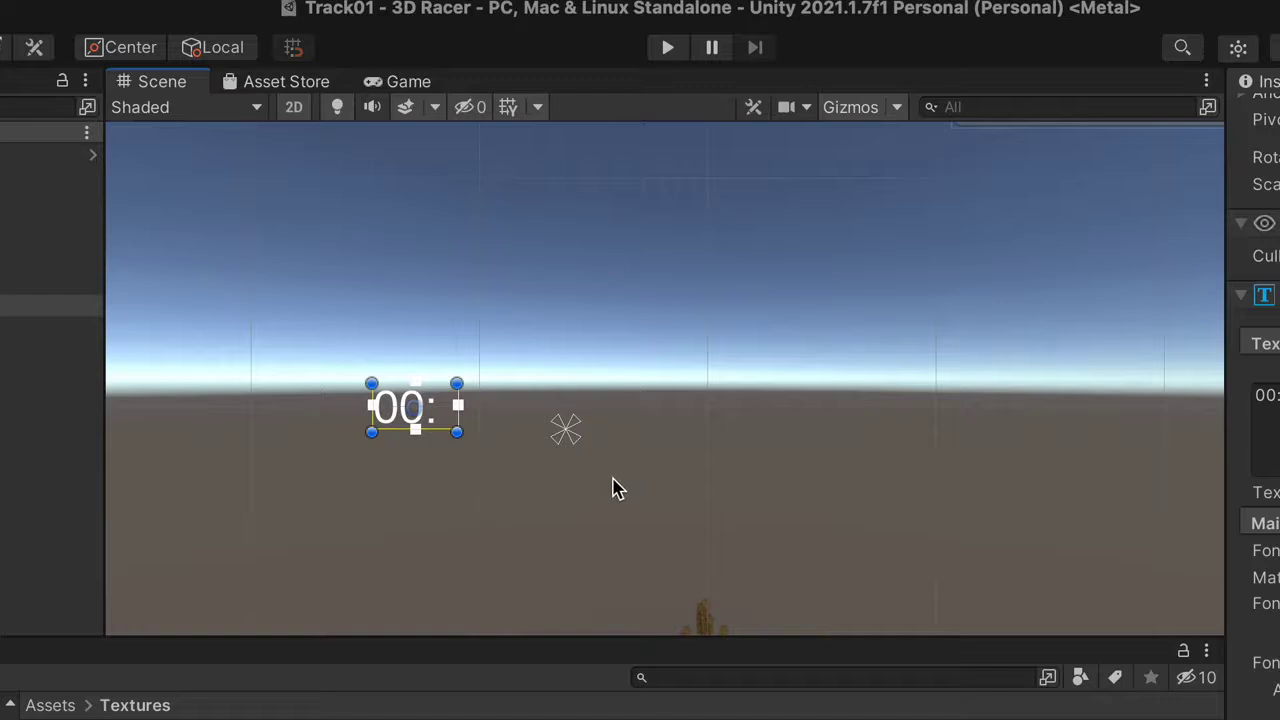
scroll(612, 487, "down", 3)
scroll(657, 477, "up", 4)
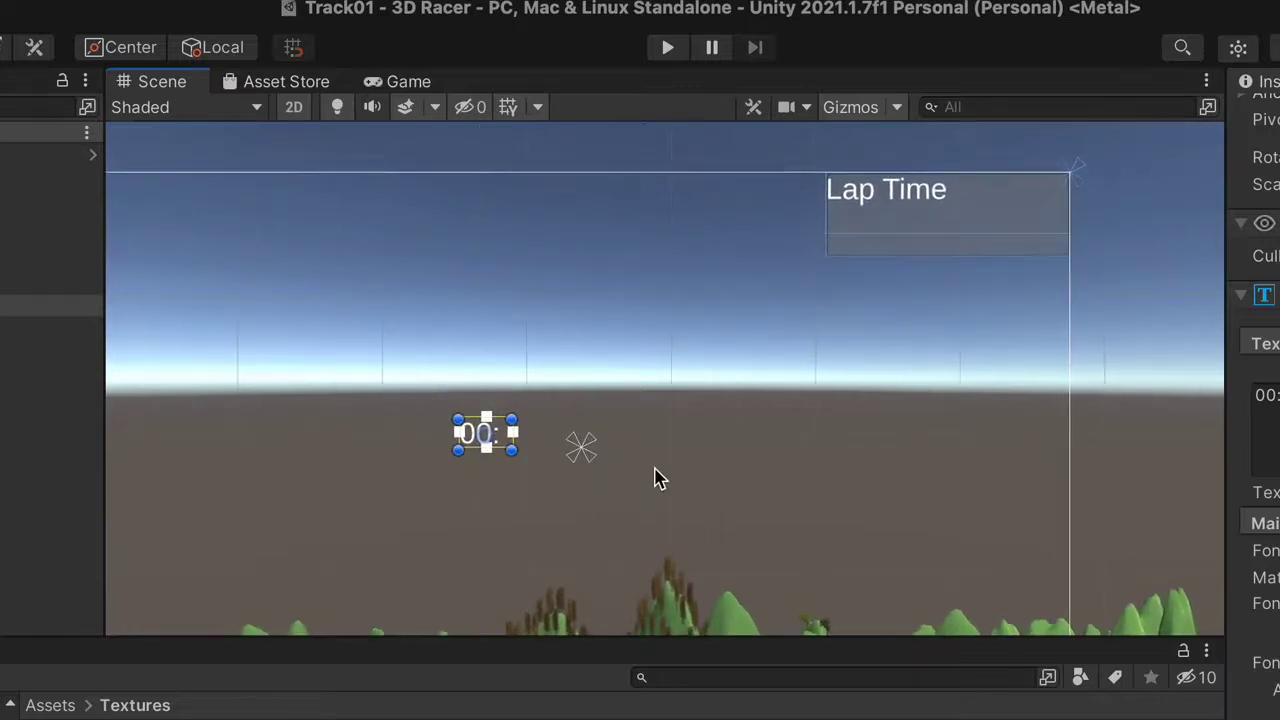
scroll(638, 486, "down", 4)
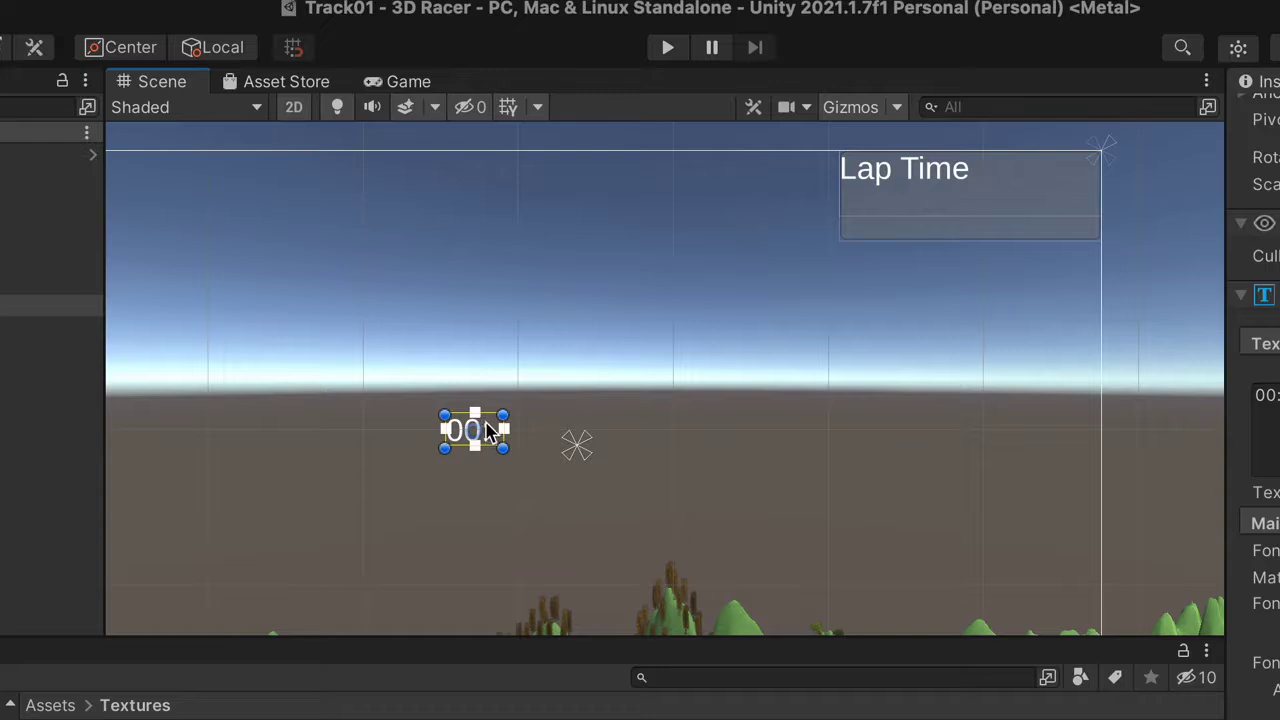
key("ctrl+super+space")
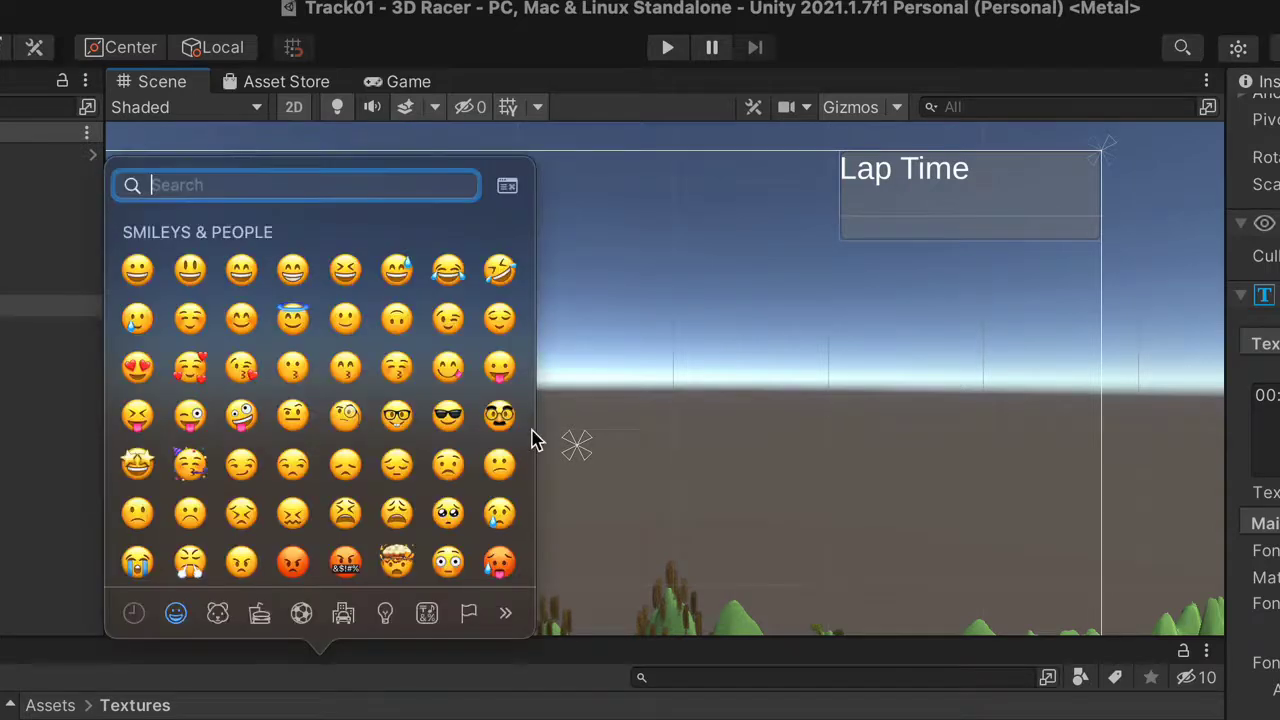
left_click(463, 418)
left_click(465, 425)
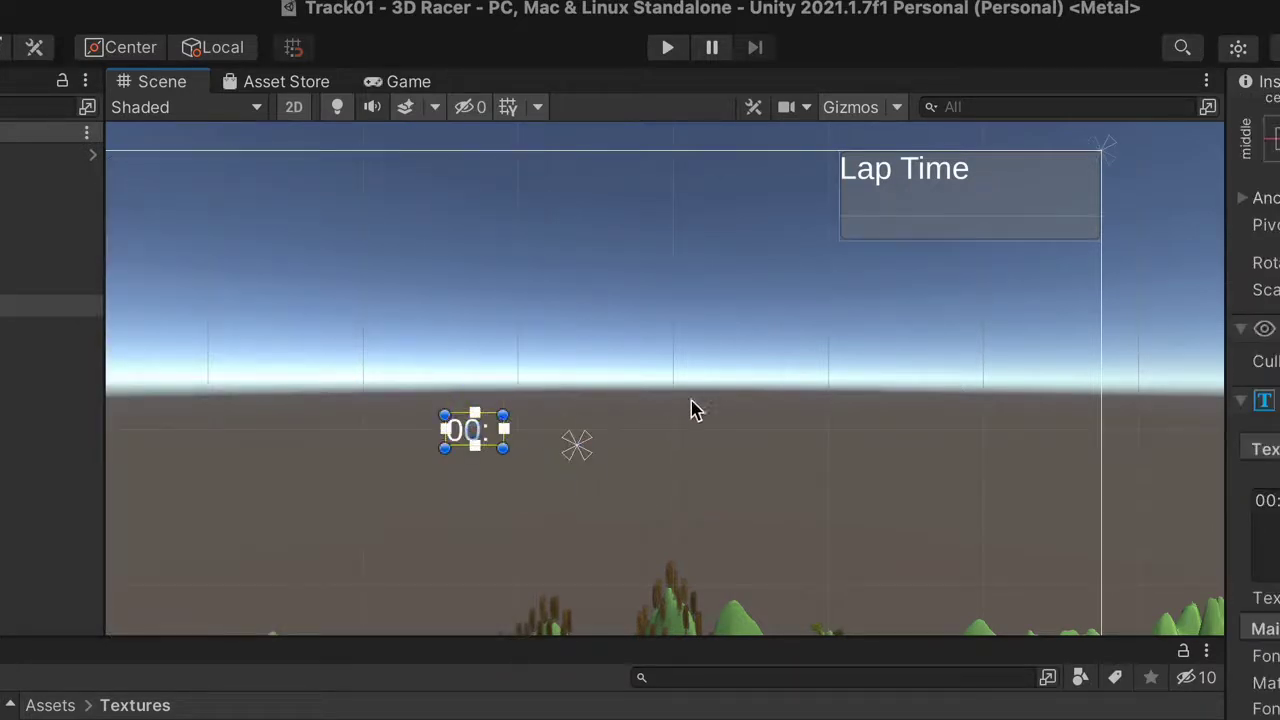
Move the MinDisplay text onto the Timer Panel, directly after the Lap Time label and level with it
key("w")
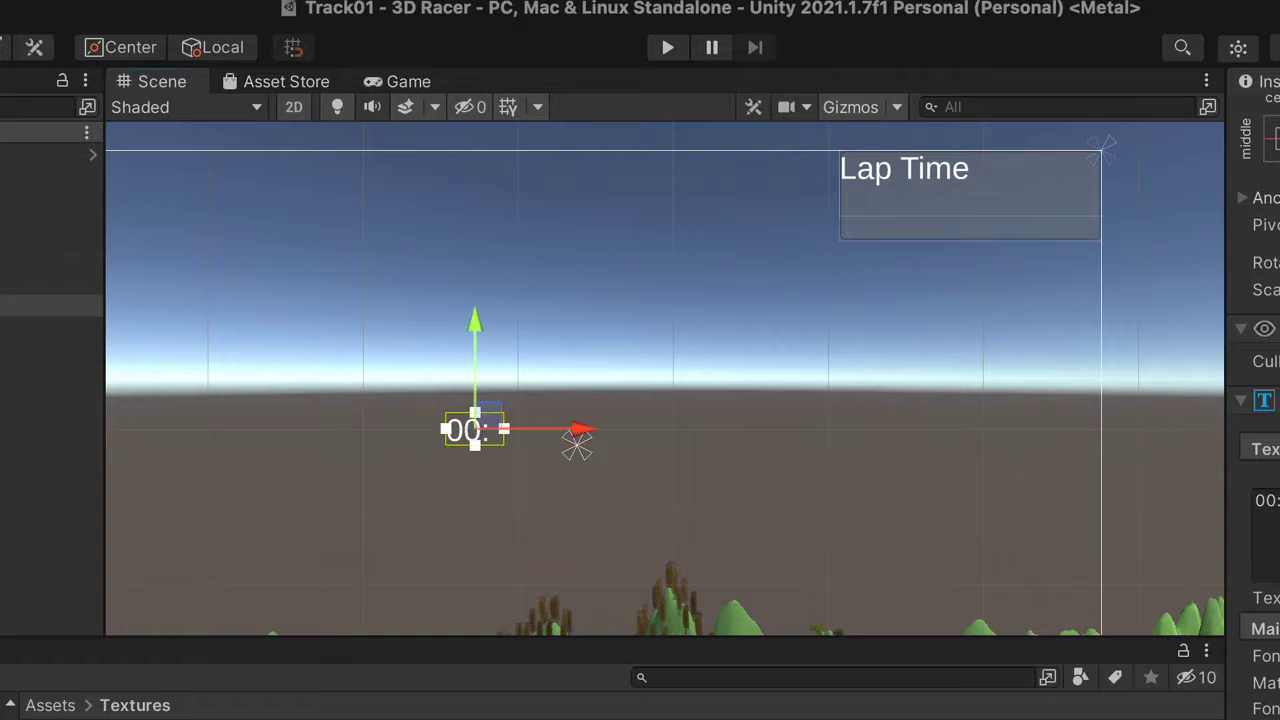
left_click_drag(565, 432, 1080, 457)
left_click_drag(998, 328, 1006, 80)
left_click_drag(1094, 170, 1110, 166)
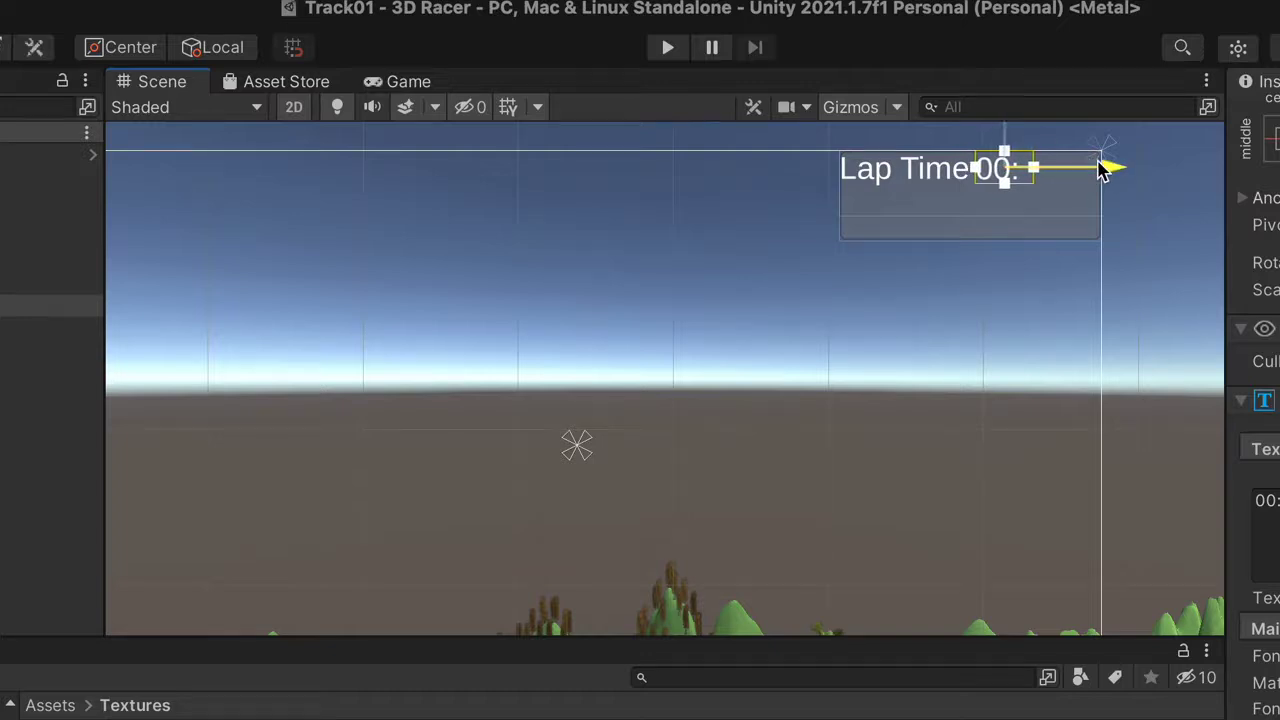
left_click(1168, 417)
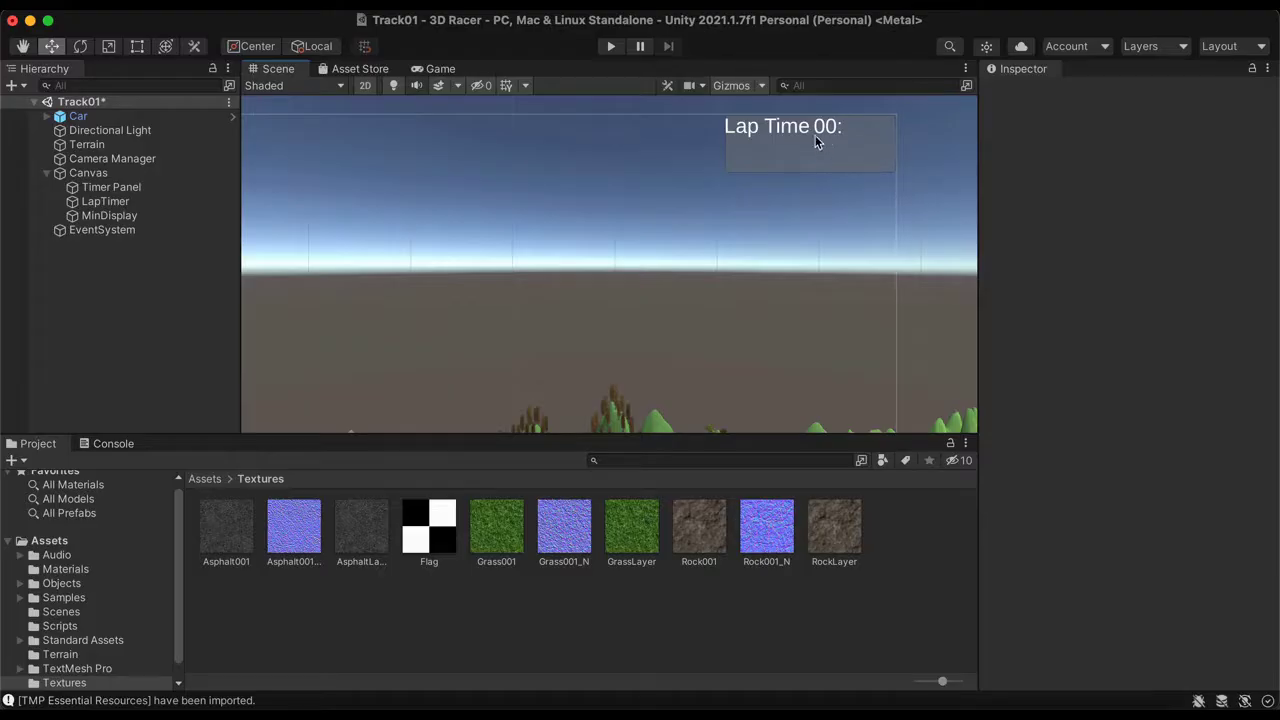
Duplicate the MinDisplay text object and rename the copy as "SecDisplay"
left_click(99, 217)
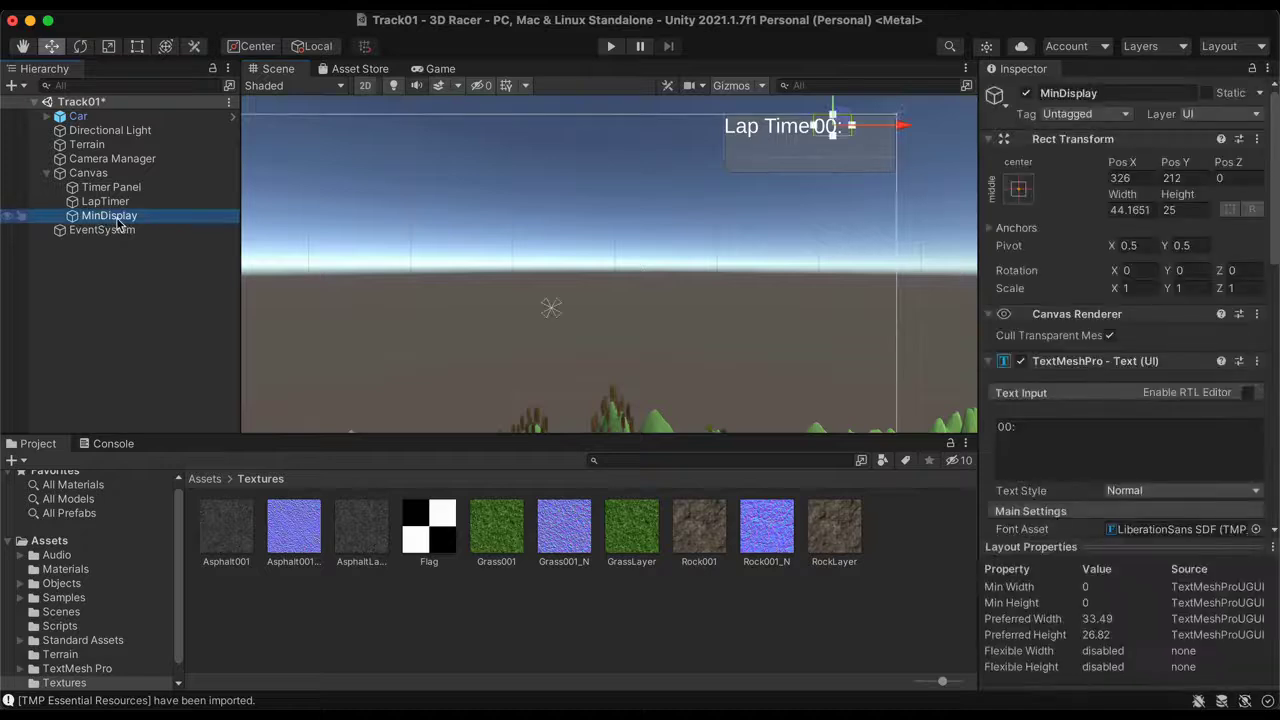
key("super+d")
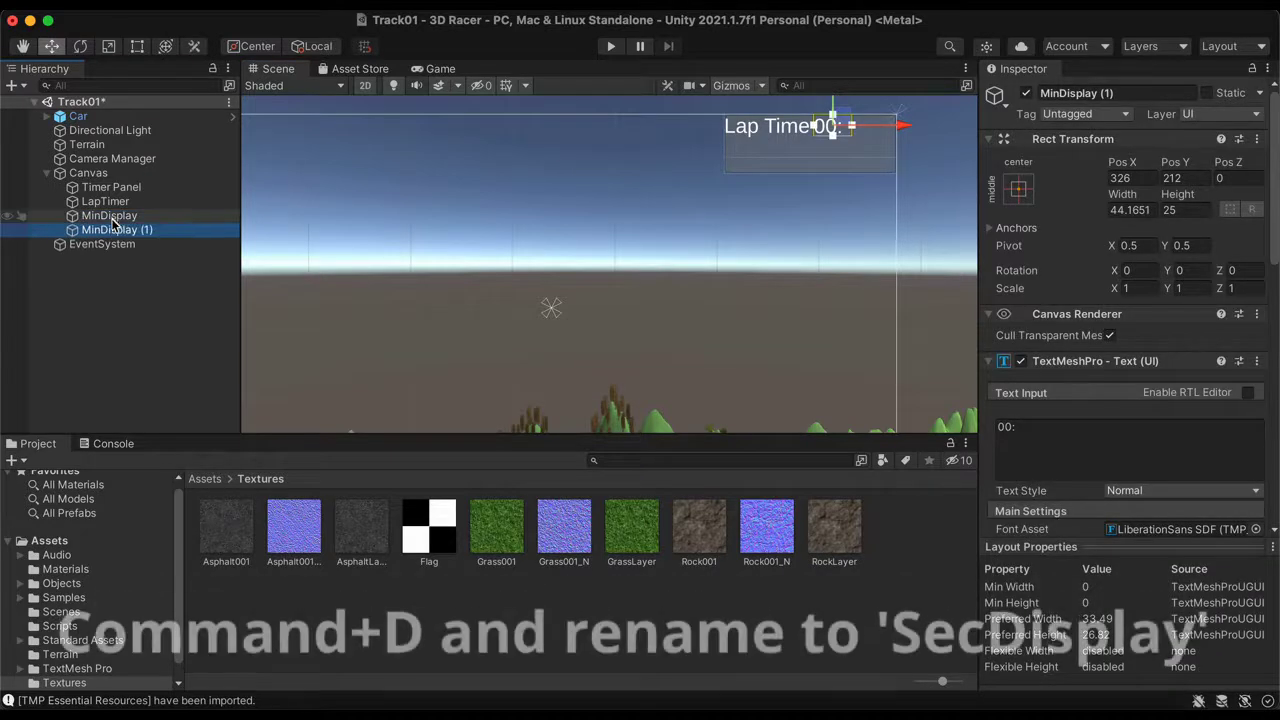
left_click(1128, 92)
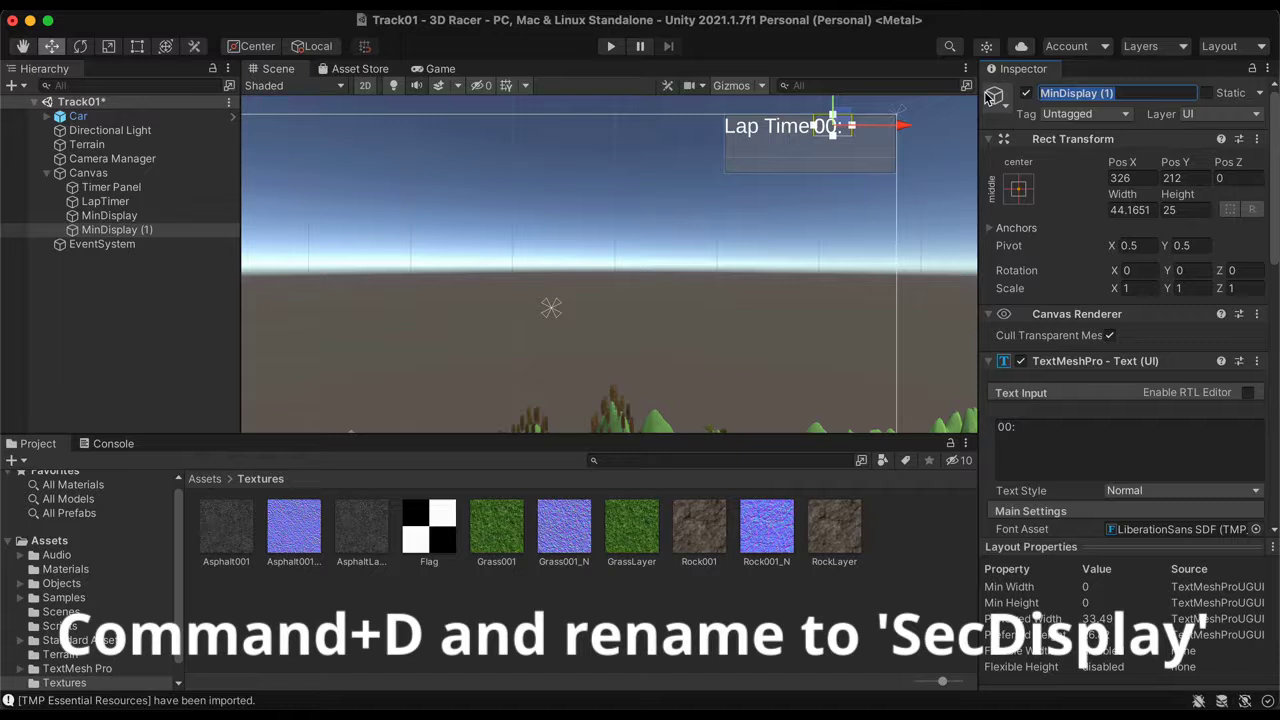
type("Sec")
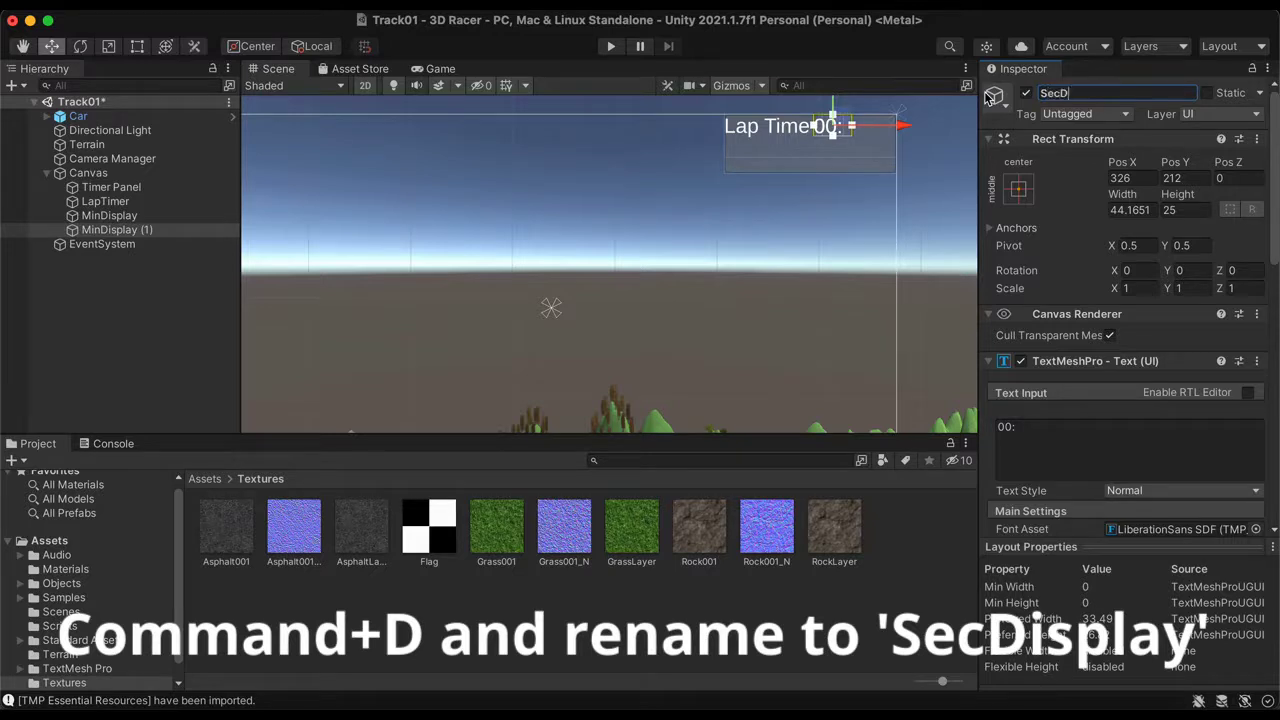
key("Return")
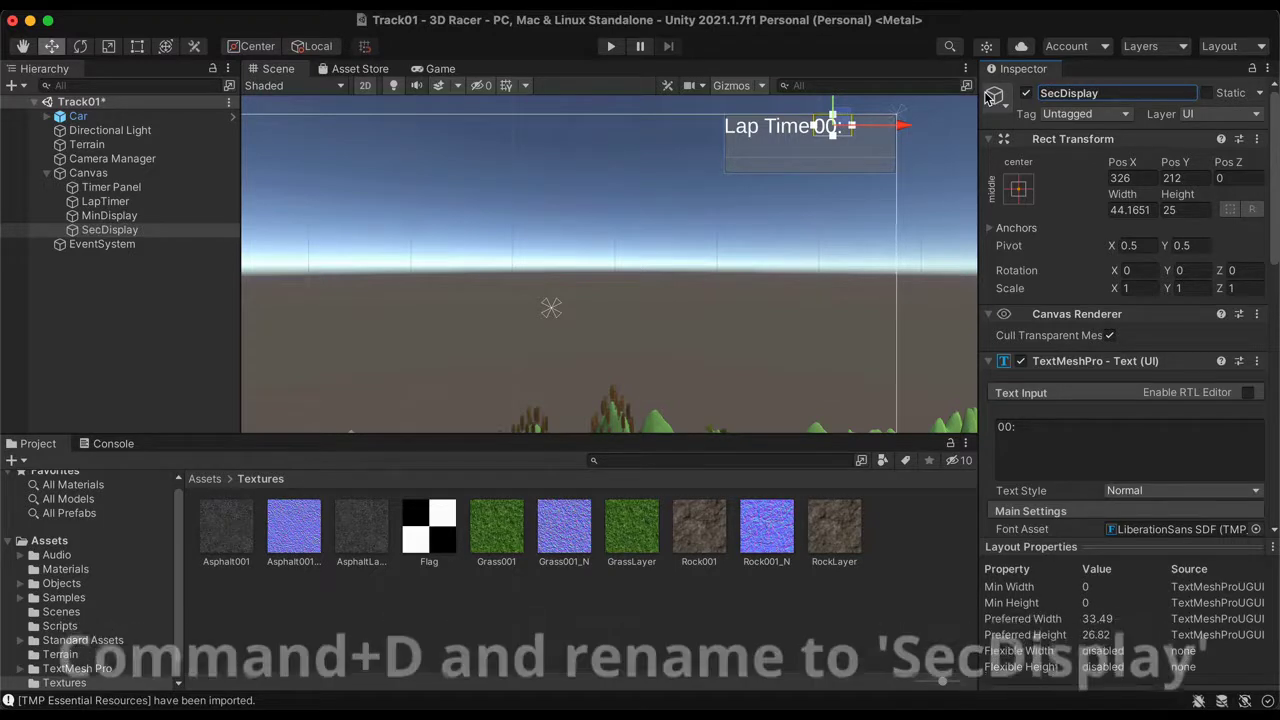
Move SecDisplay horizontally to about Pos X 361, just after the minutes, and change its text to "00."
left_click_drag(900, 125, 931, 123)
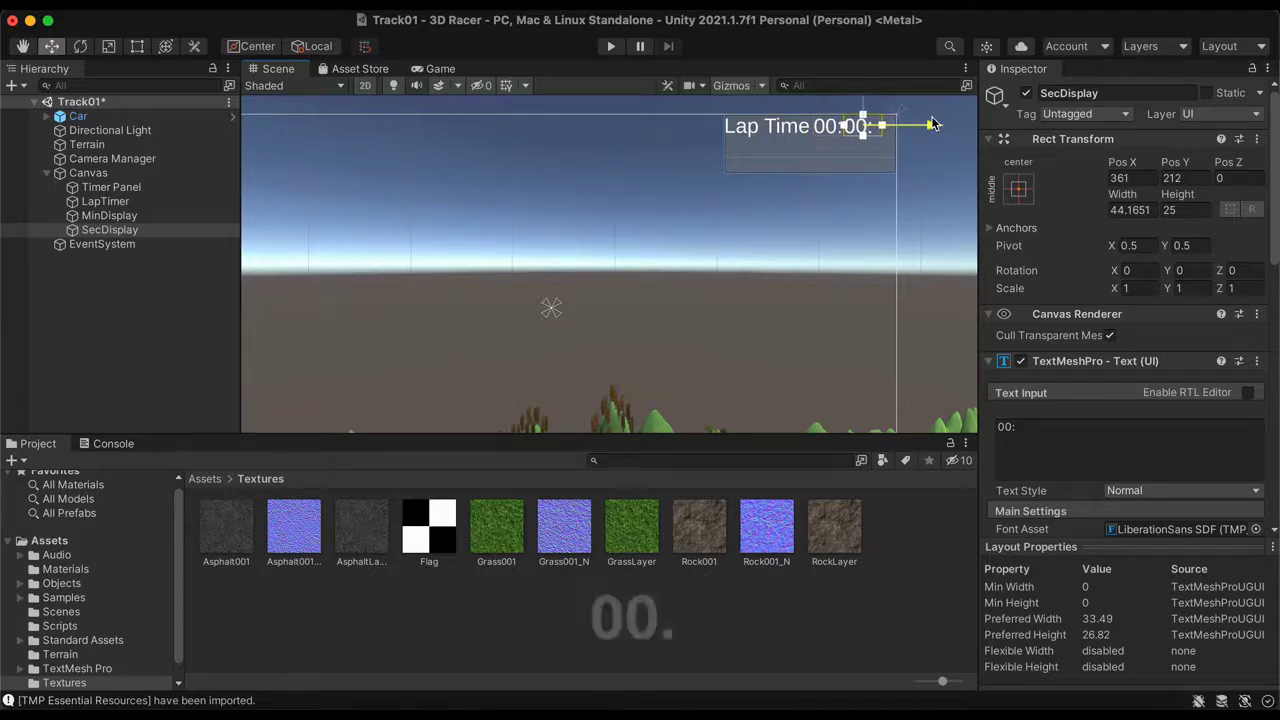
left_click(1027, 423)
left_click(1027, 423)
type(".")
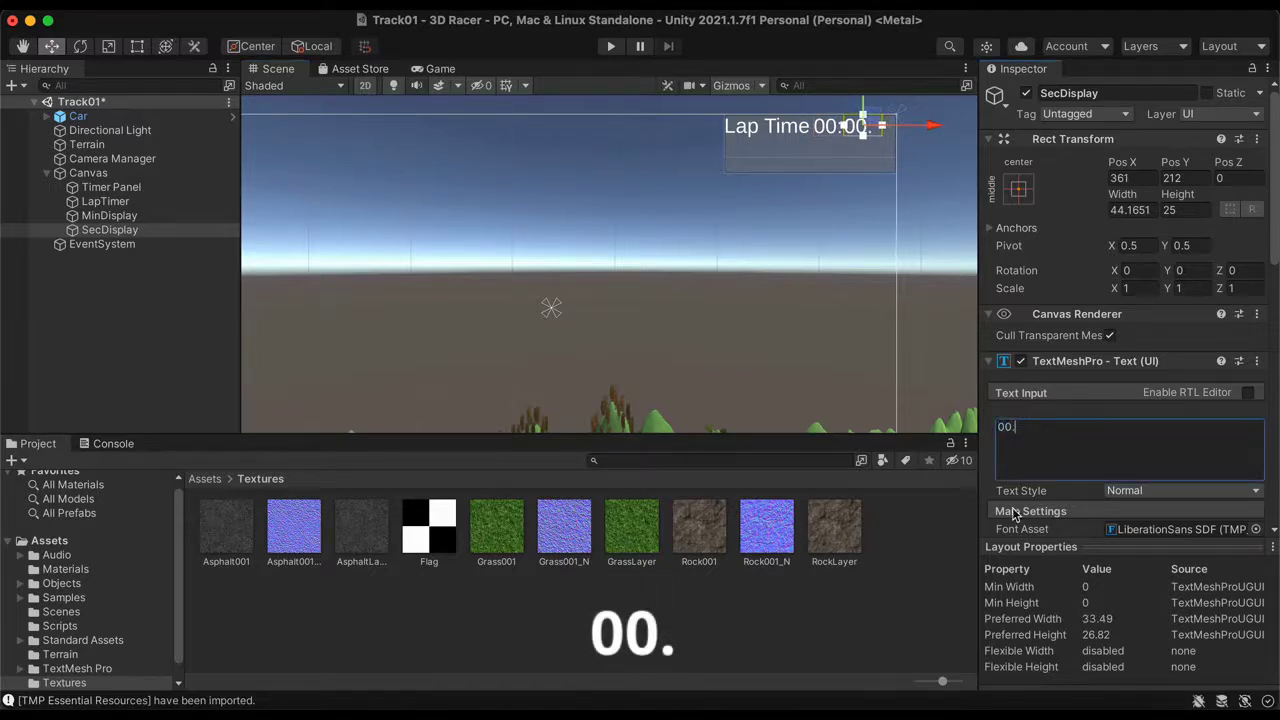
left_click(950, 385)
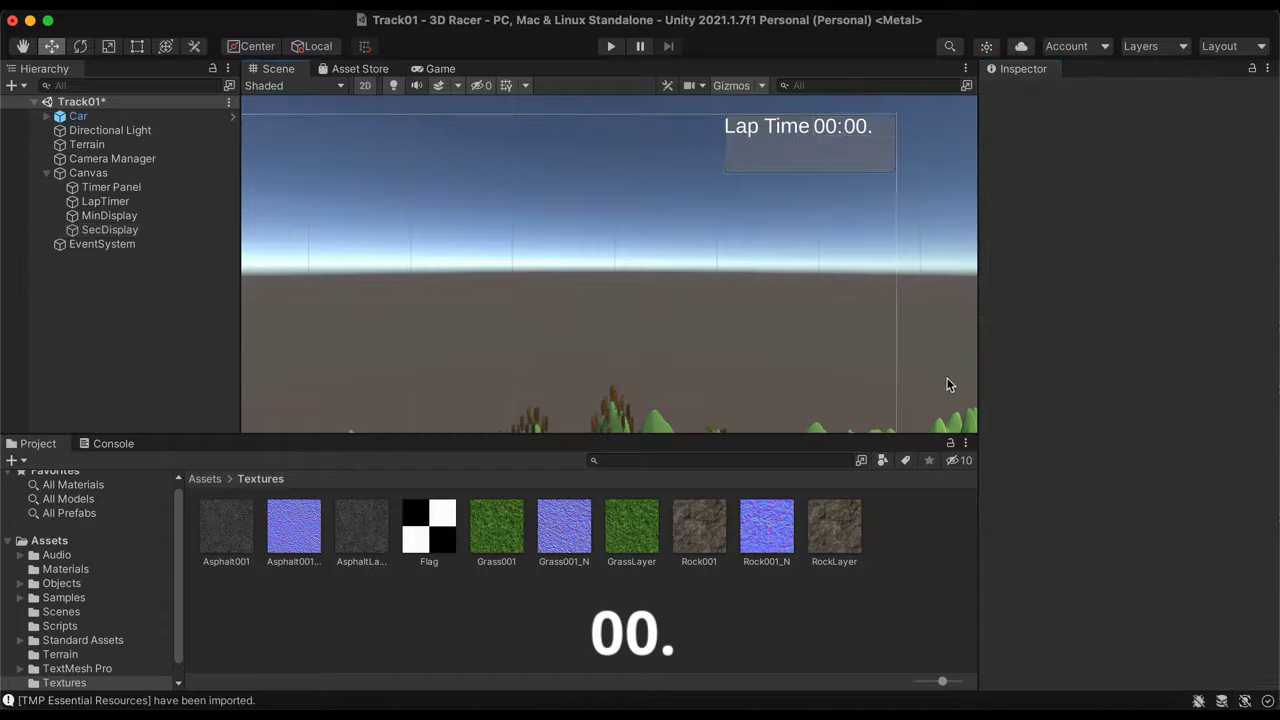
Duplicate the SecDisplay text object and rename the copy as "MilliDisplay"
left_click(142, 231)
key("super+d")
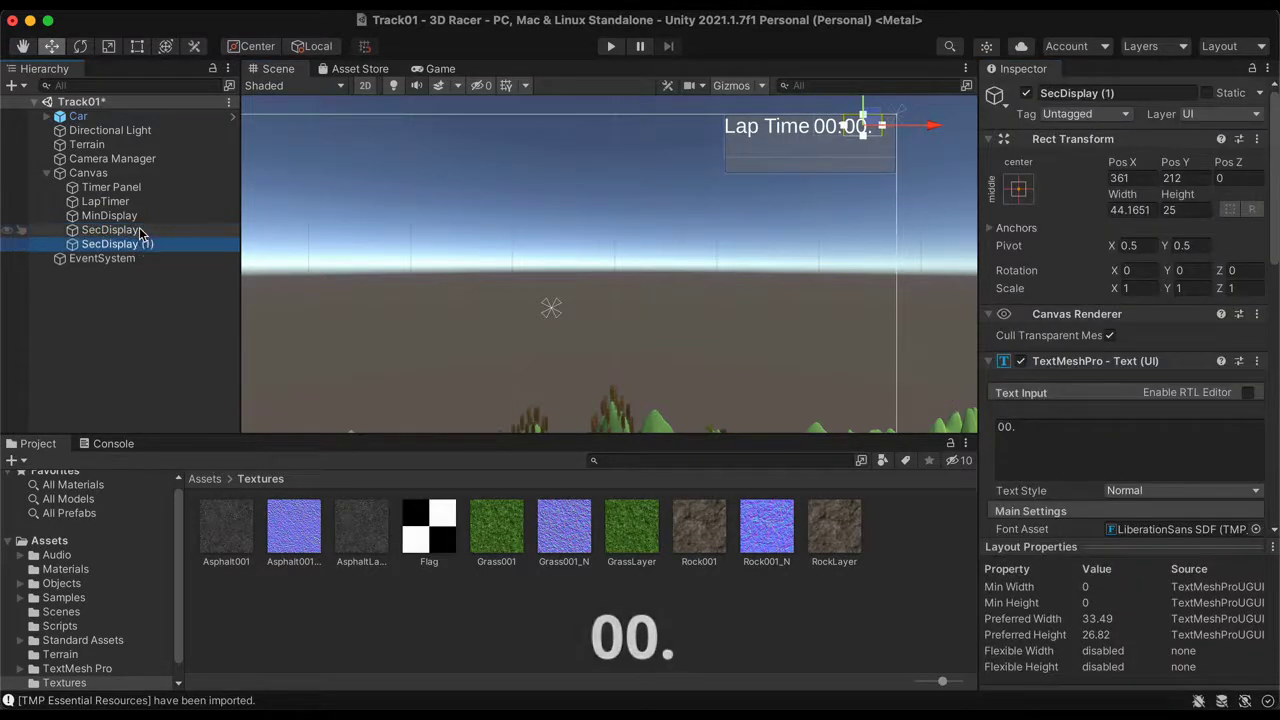
left_click(1130, 93)
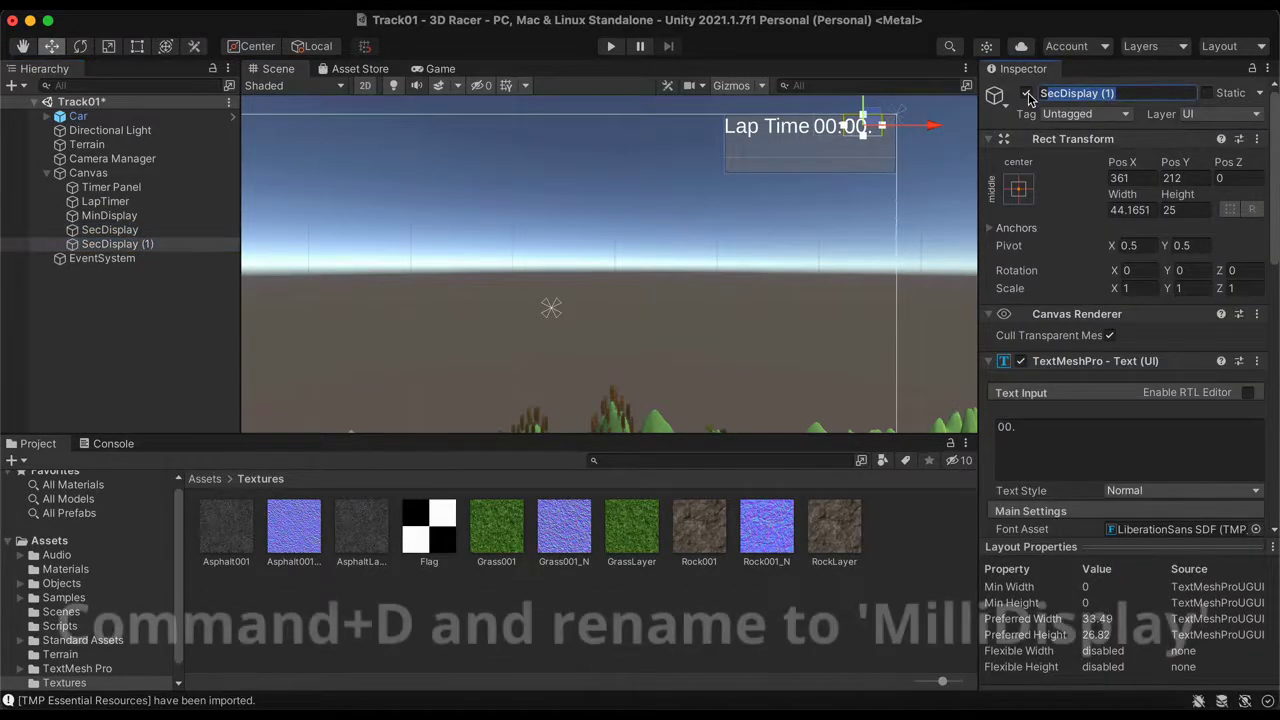
type("Milli")
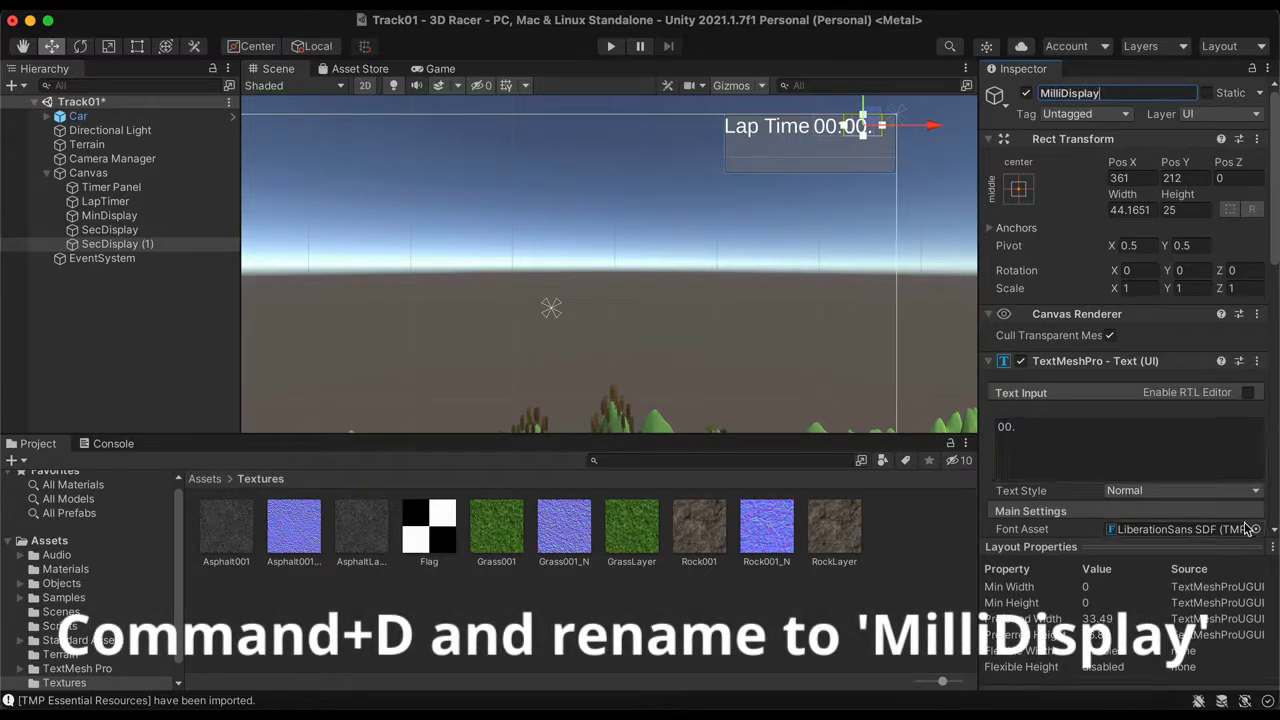
Change MilliDisplay's text to "0" and move it horizontally to about Pos X 396, just after the seconds
left_click(1097, 435)
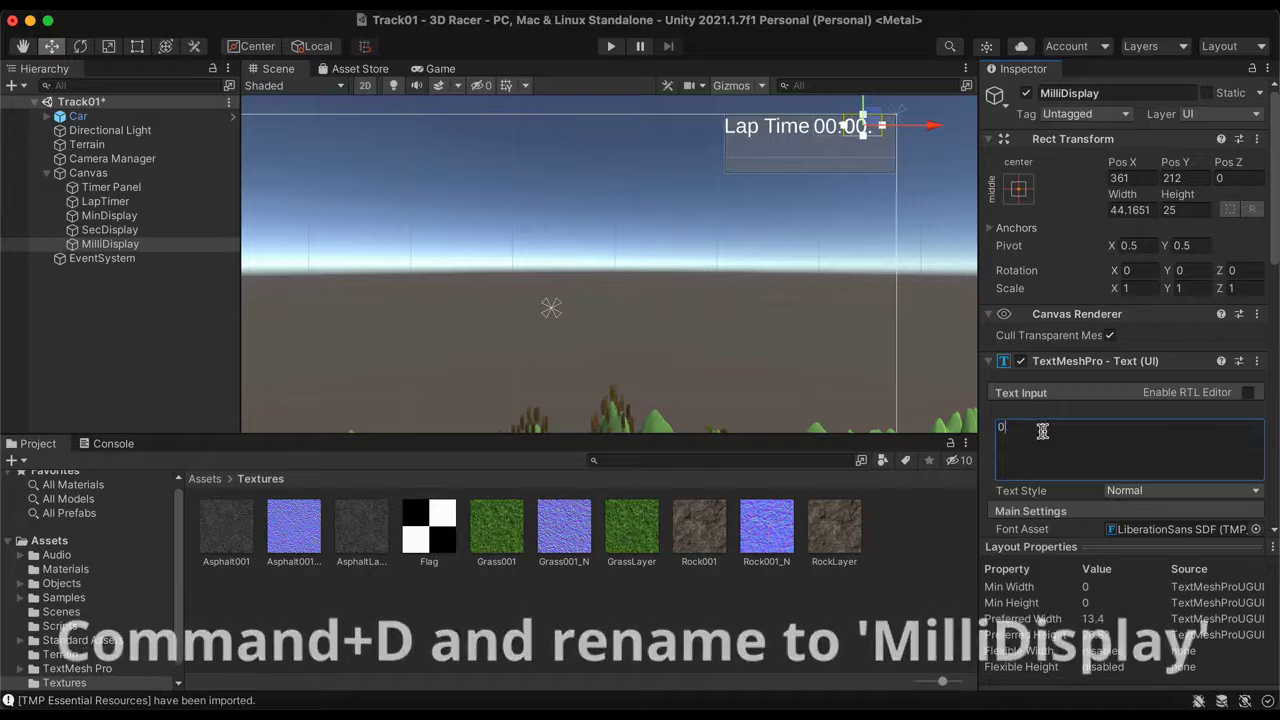
left_click(923, 308)
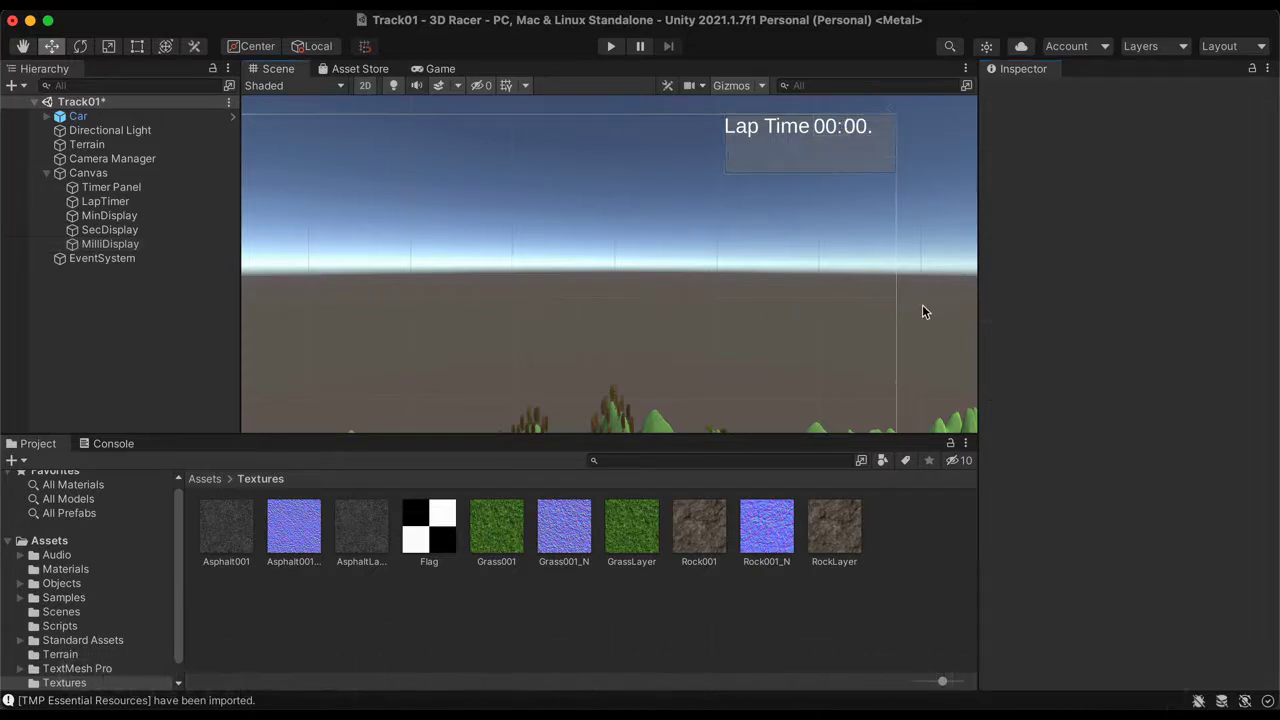
left_click(130, 244)
left_click_drag(940, 130, 970, 130)
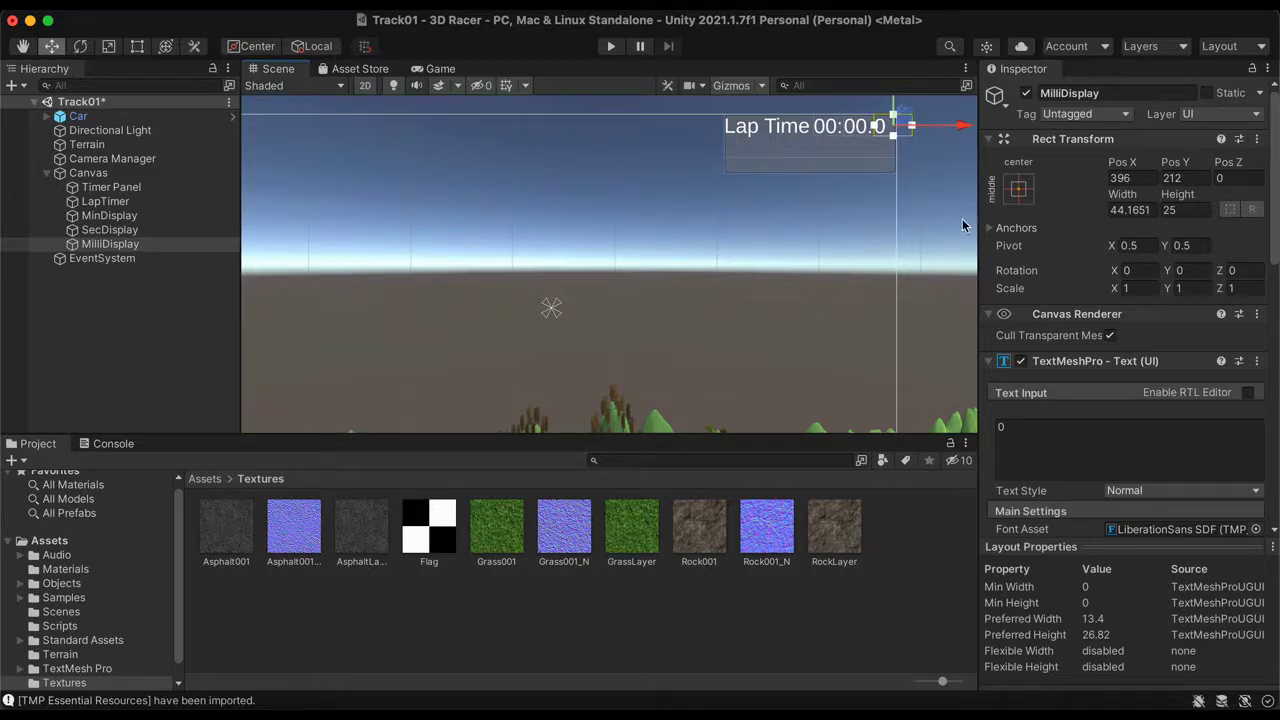
left_click(893, 195)
Preview the timer in the Game view and nudge LapTimer, MinDisplay, SecDisplay and MilliDisplay together slightly to the right within the panel
left_click(430, 67)
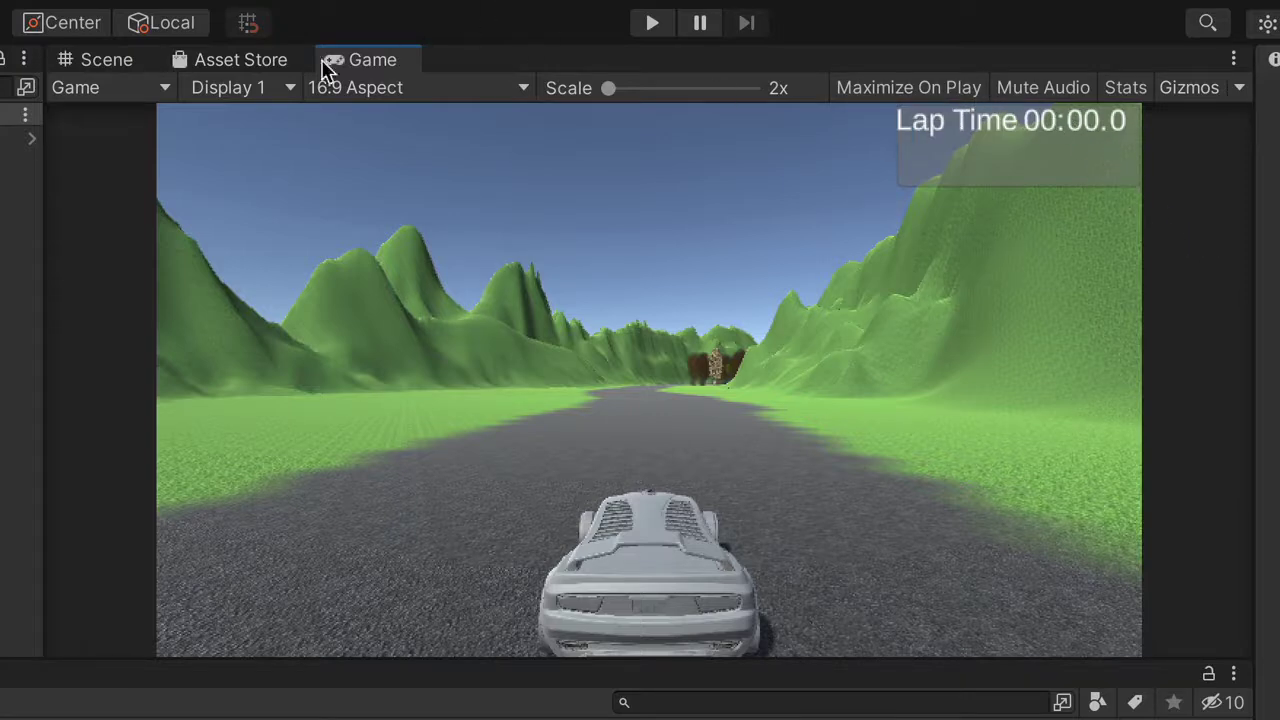
left_click(110, 59)
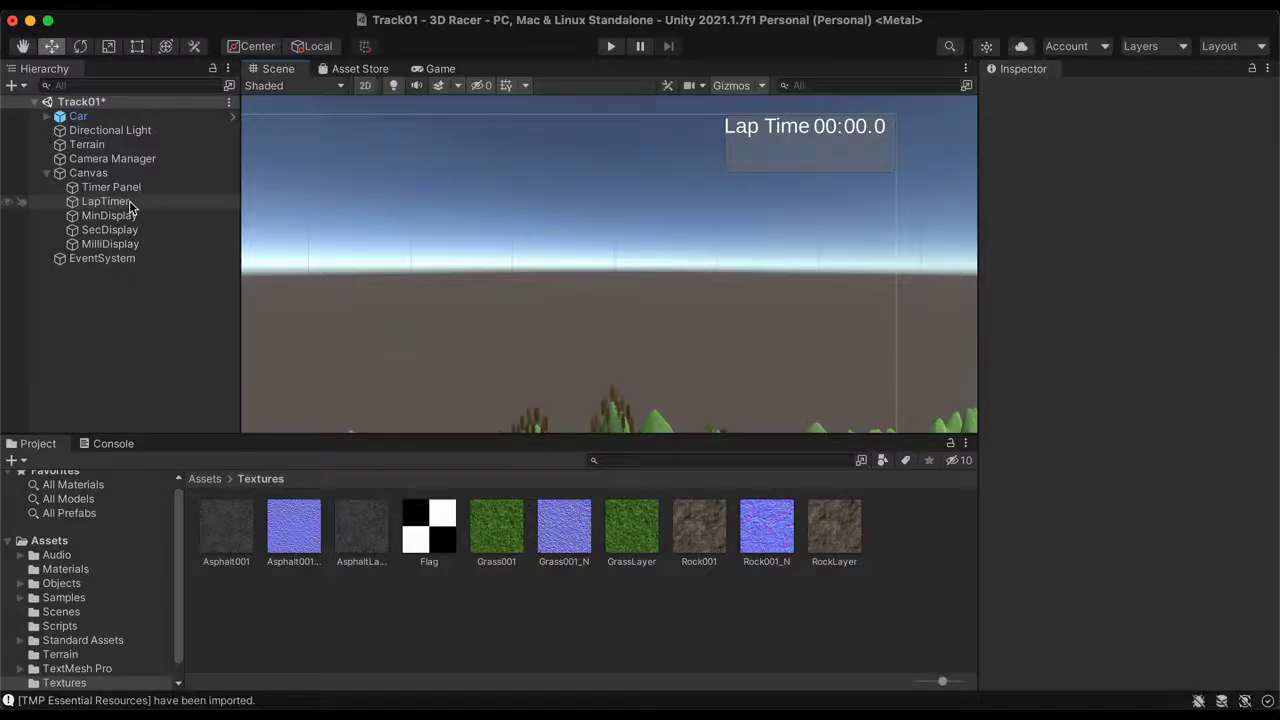
left_click(105, 201)
left_click(136, 248, "shift")
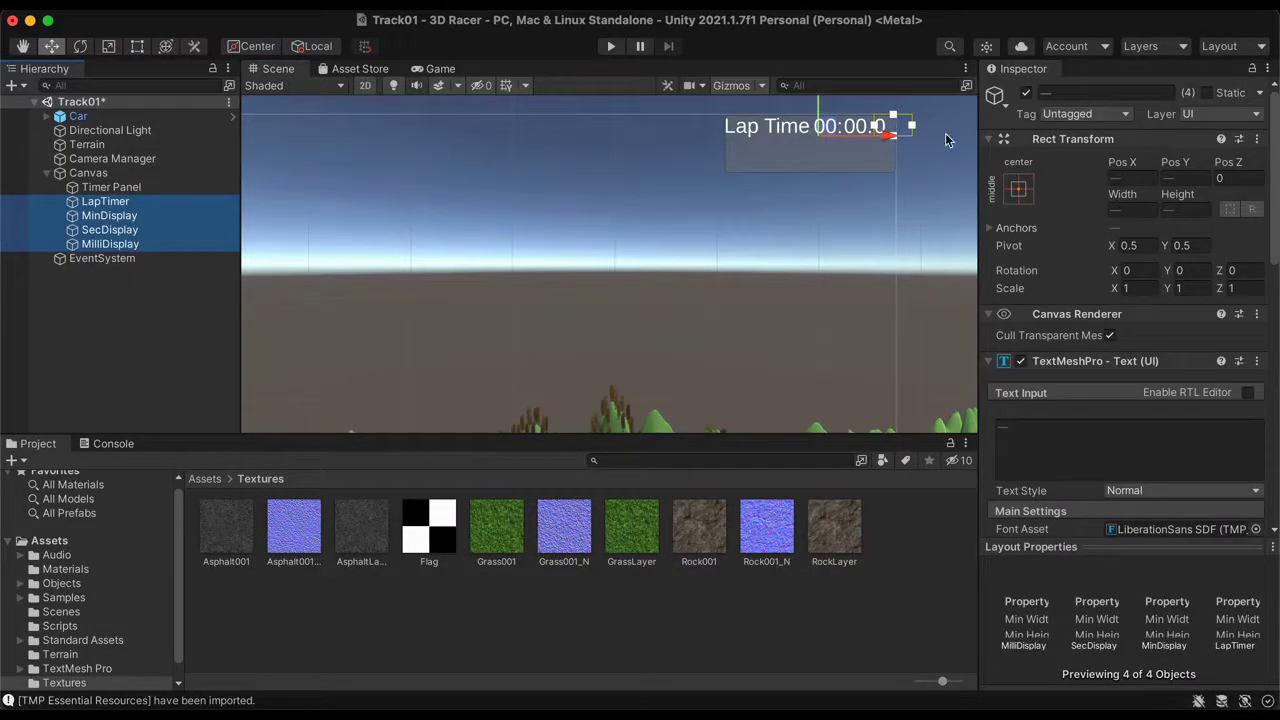
left_click_drag(880, 138, 885, 138)
left_click(926, 182)
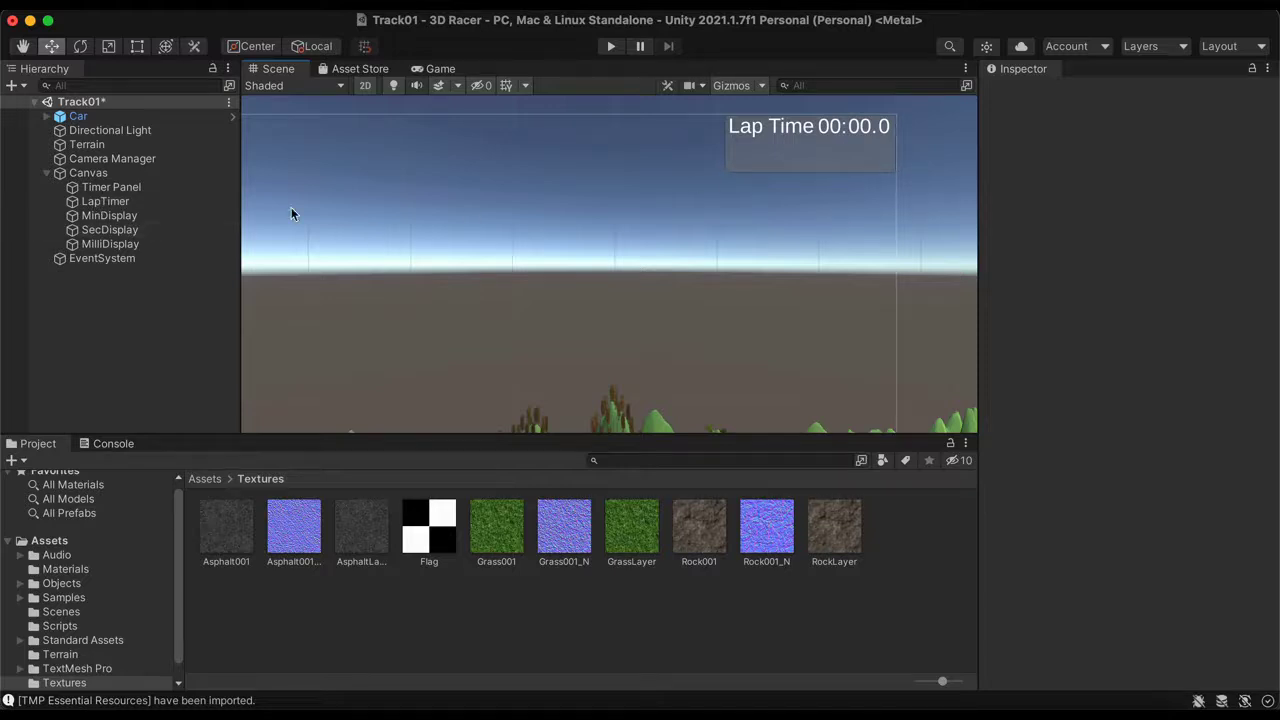
Make LapTimer, MinDisplay, SecDisplay and MilliDisplay children of the Timer Panel
left_click(201, 479)
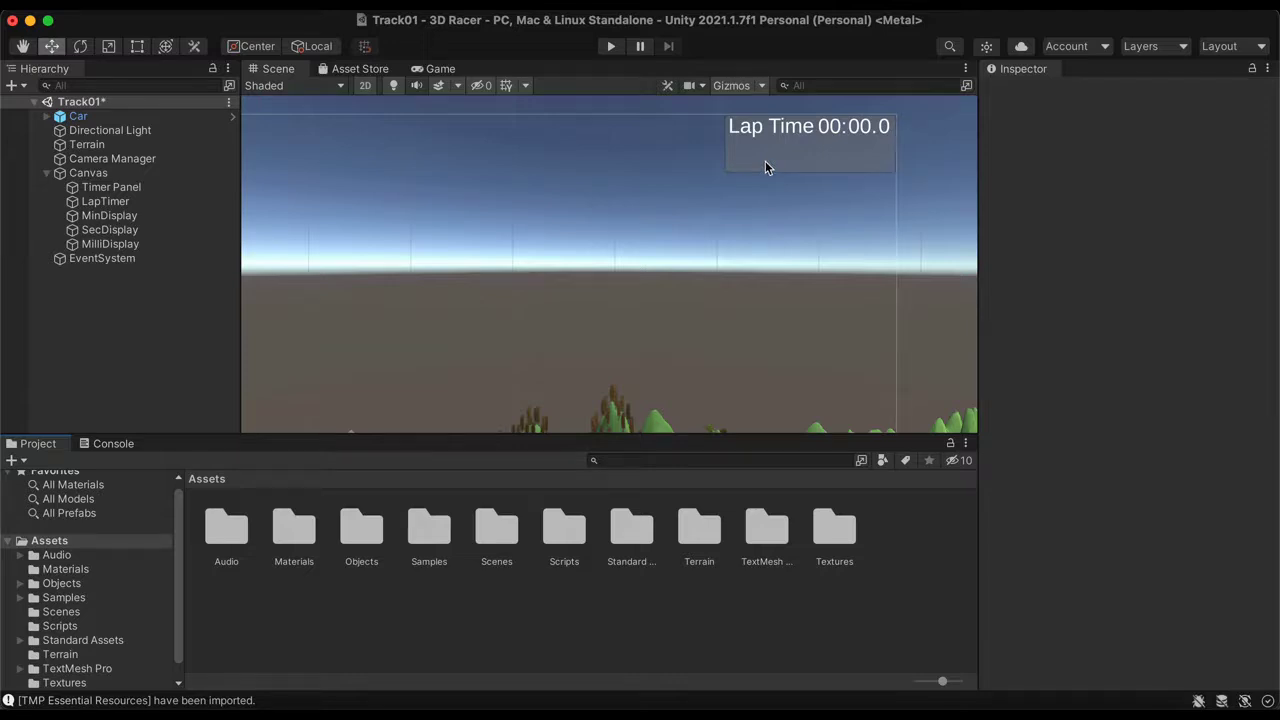
left_click(124, 202)
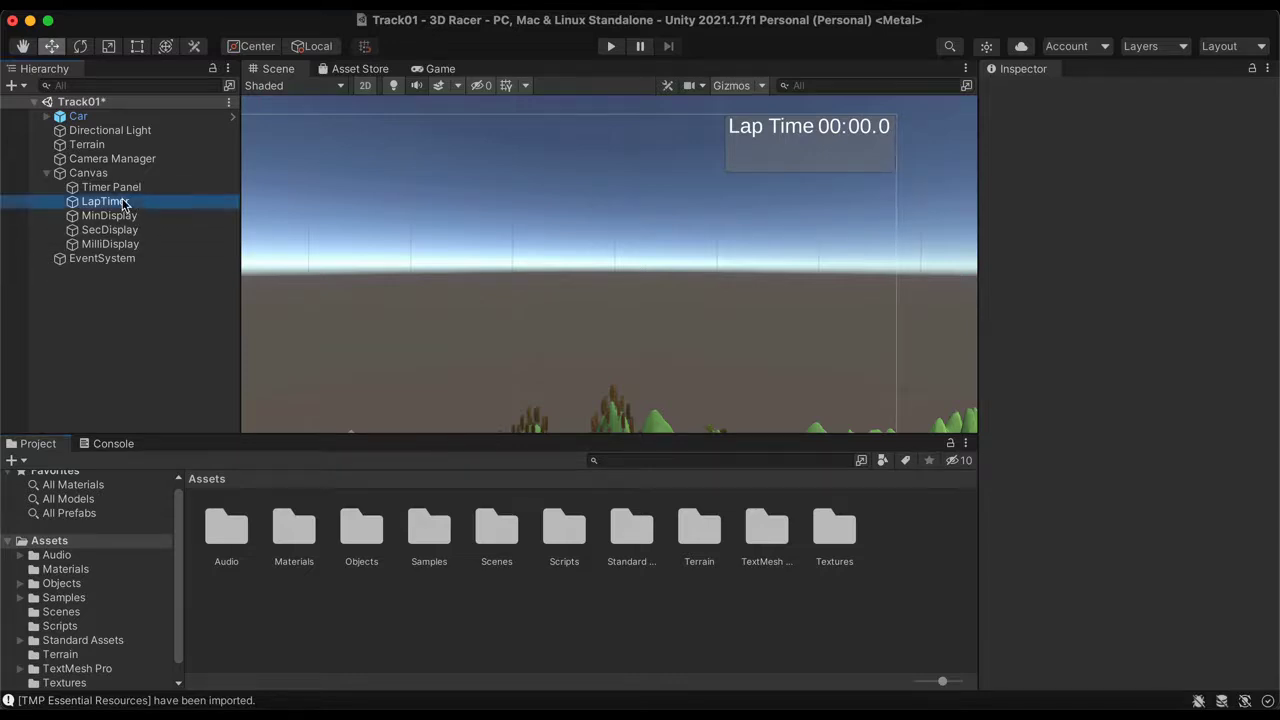
left_click(133, 250, "shift")
left_click_drag(107, 208, 116, 190)
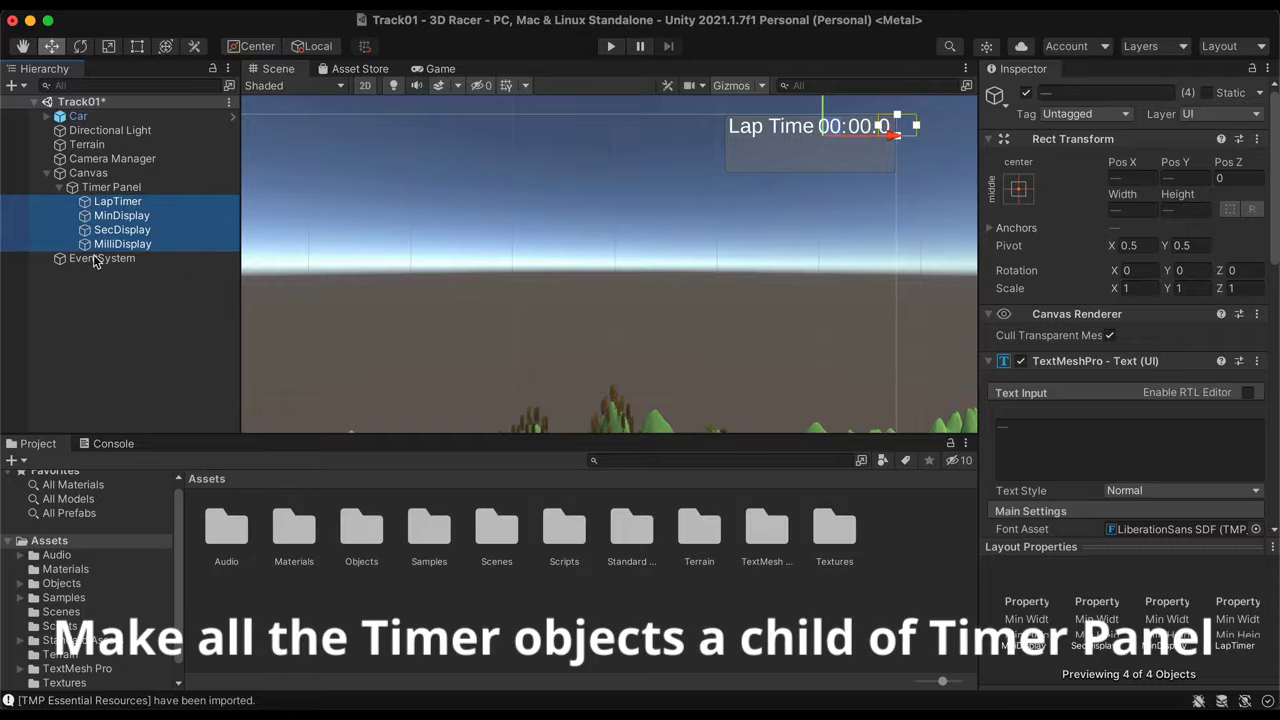
Add a UI Raw Image as a child of the Timer Panel
left_click(127, 191)
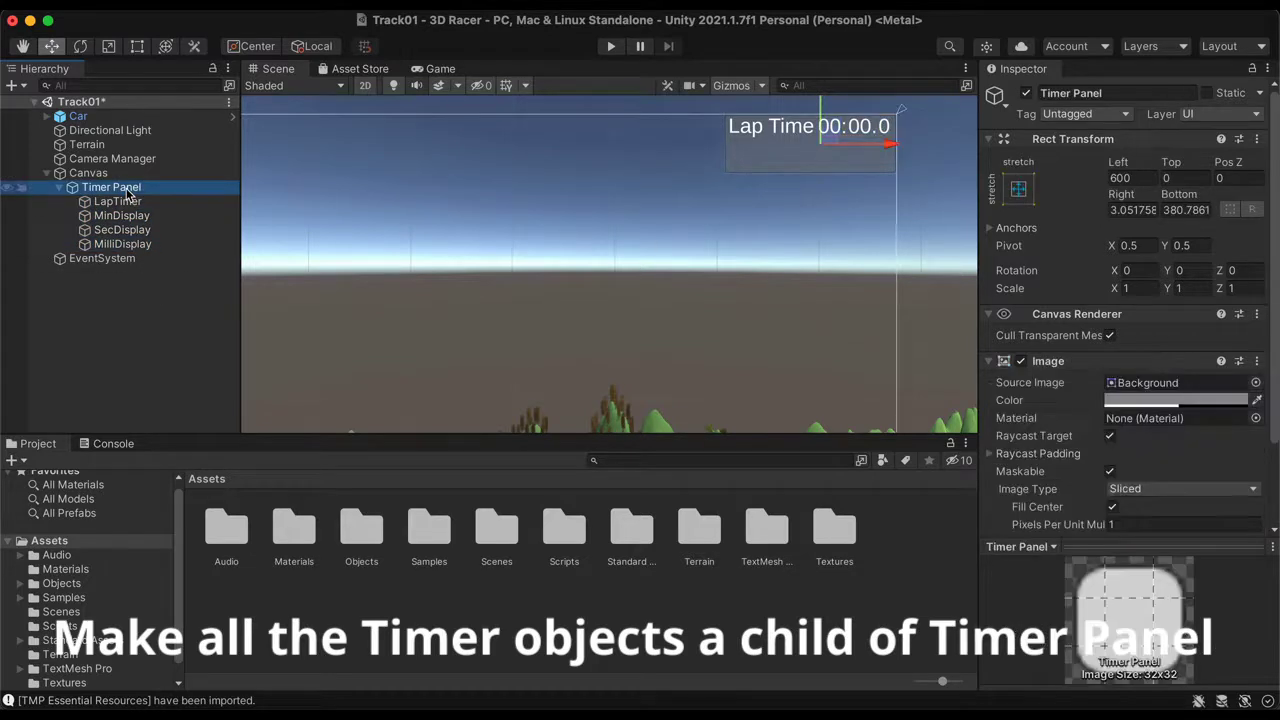
right_click(127, 193)
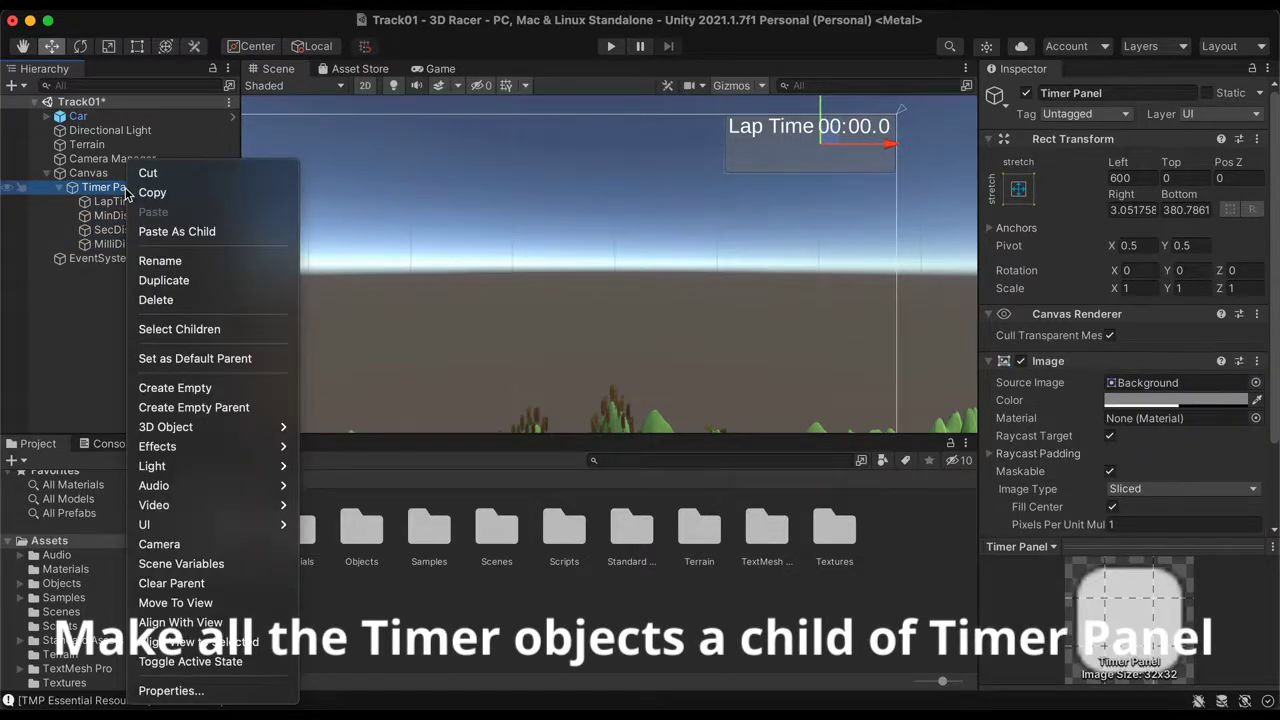
mouse_move(224, 529)
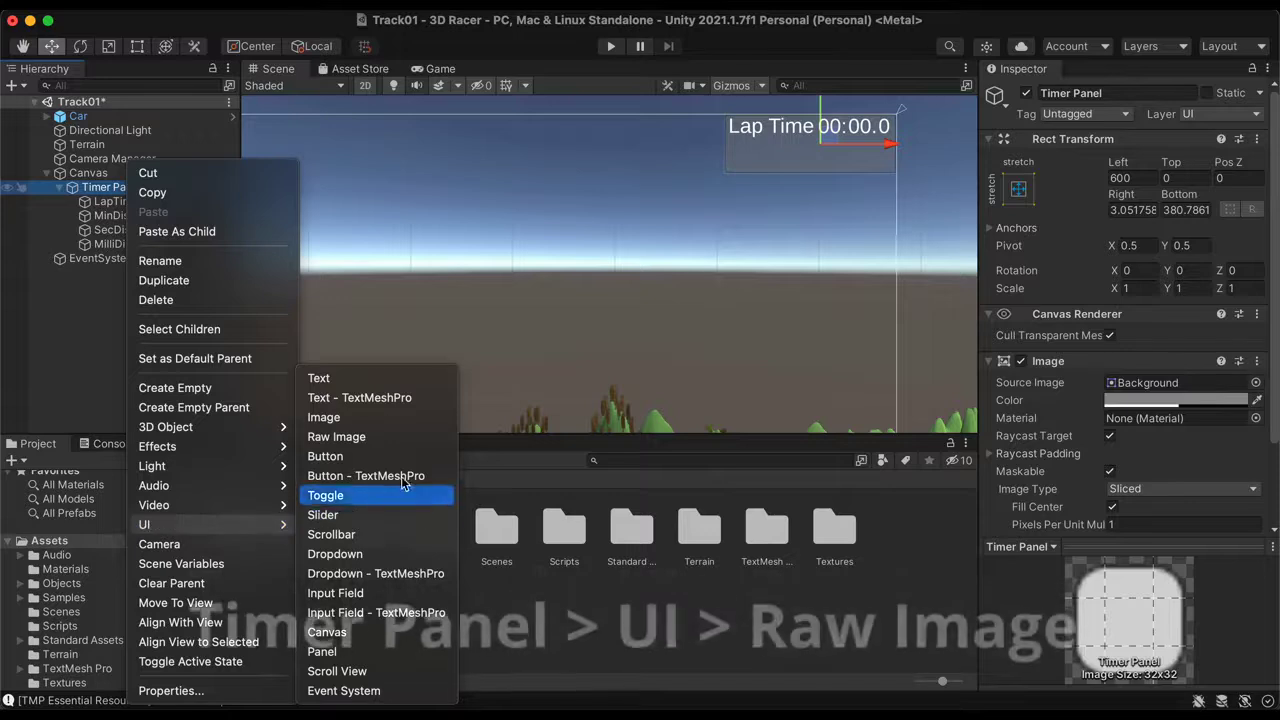
left_click(386, 437)
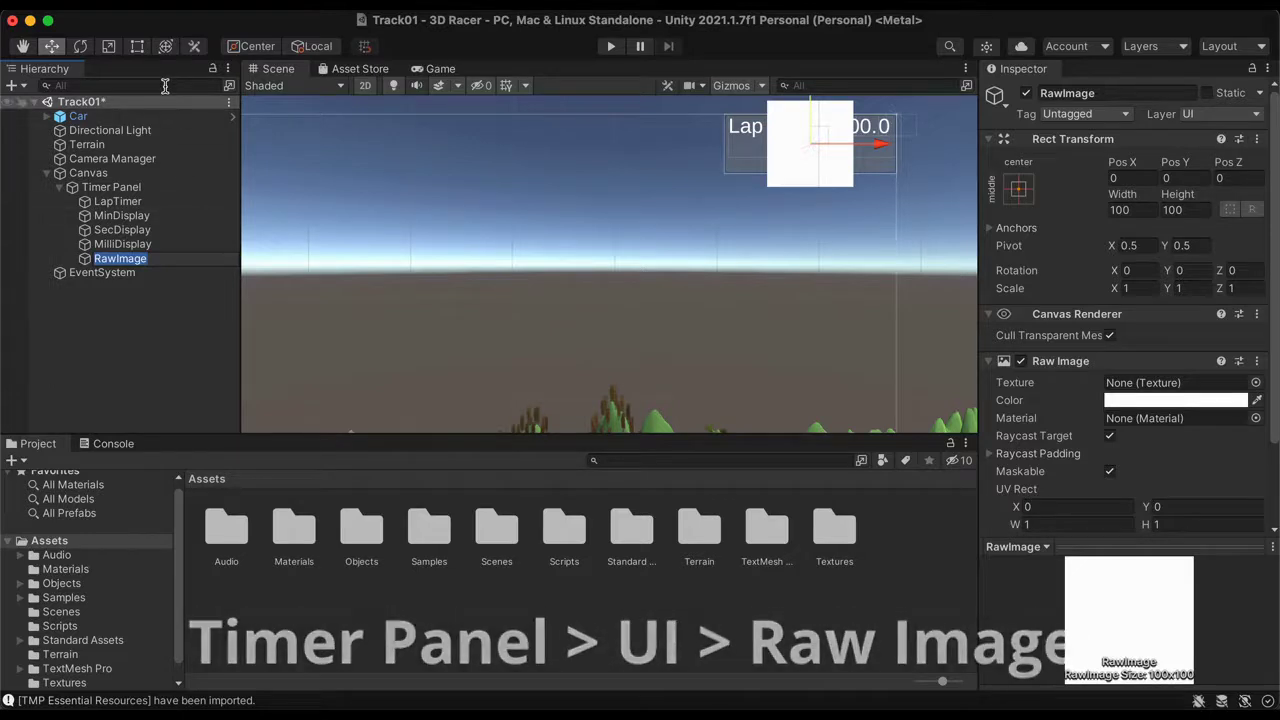
Resize the raw image into a thin horizontal line about 169 wide beneath the lap time and preview it in the Game view
left_click(139, 47)
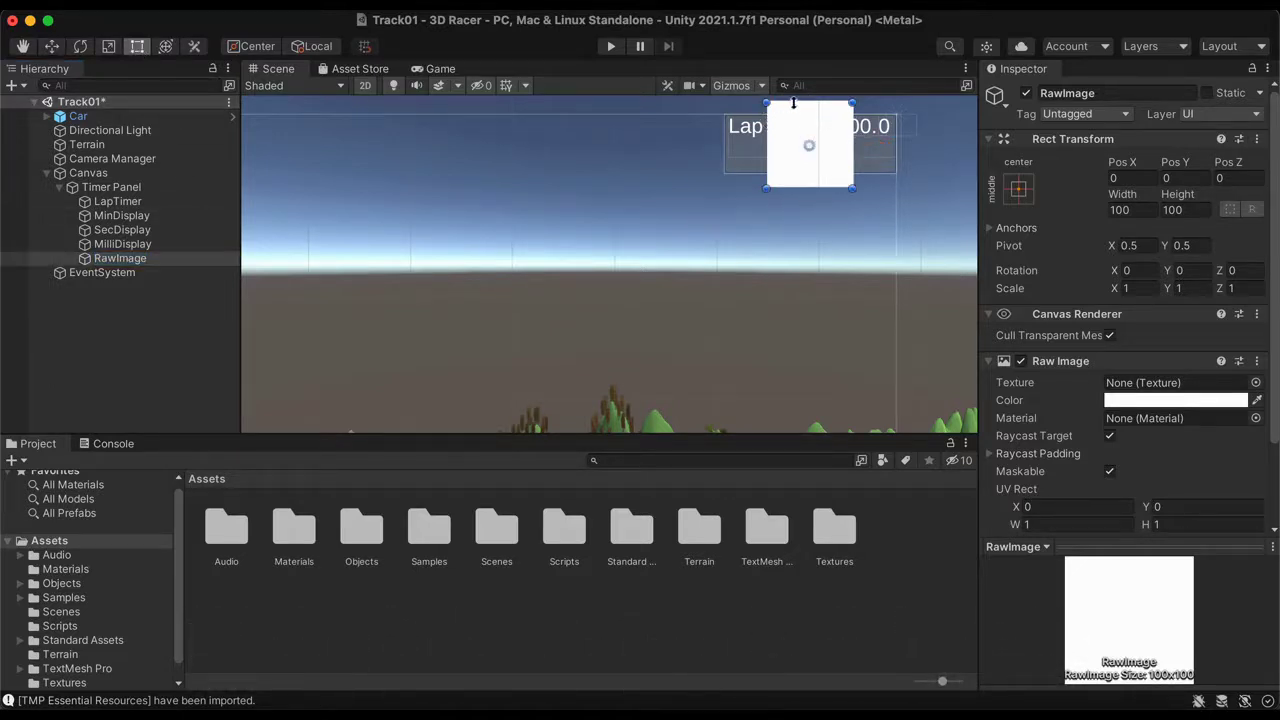
left_click_drag(795, 106, 797, 145)
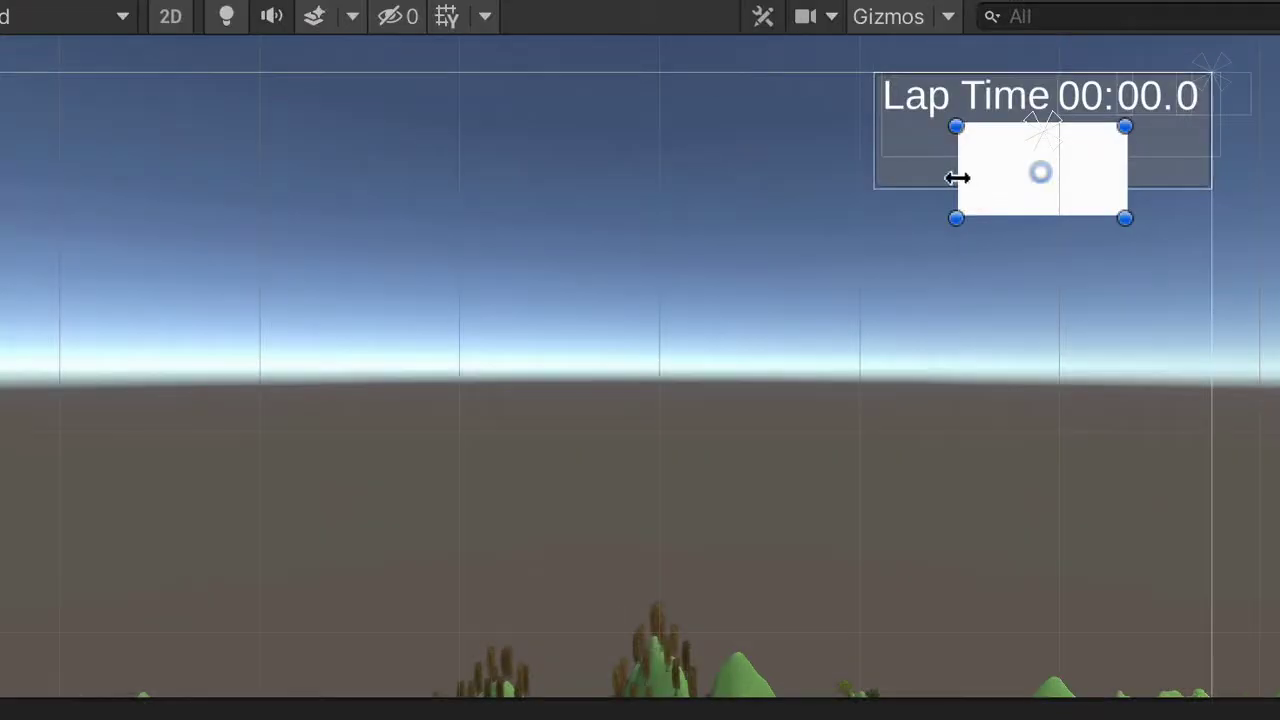
left_click_drag(762, 167, 743, 166)
left_click_drag(910, 173, 893, 171)
left_click_drag(1133, 169, 1200, 171)
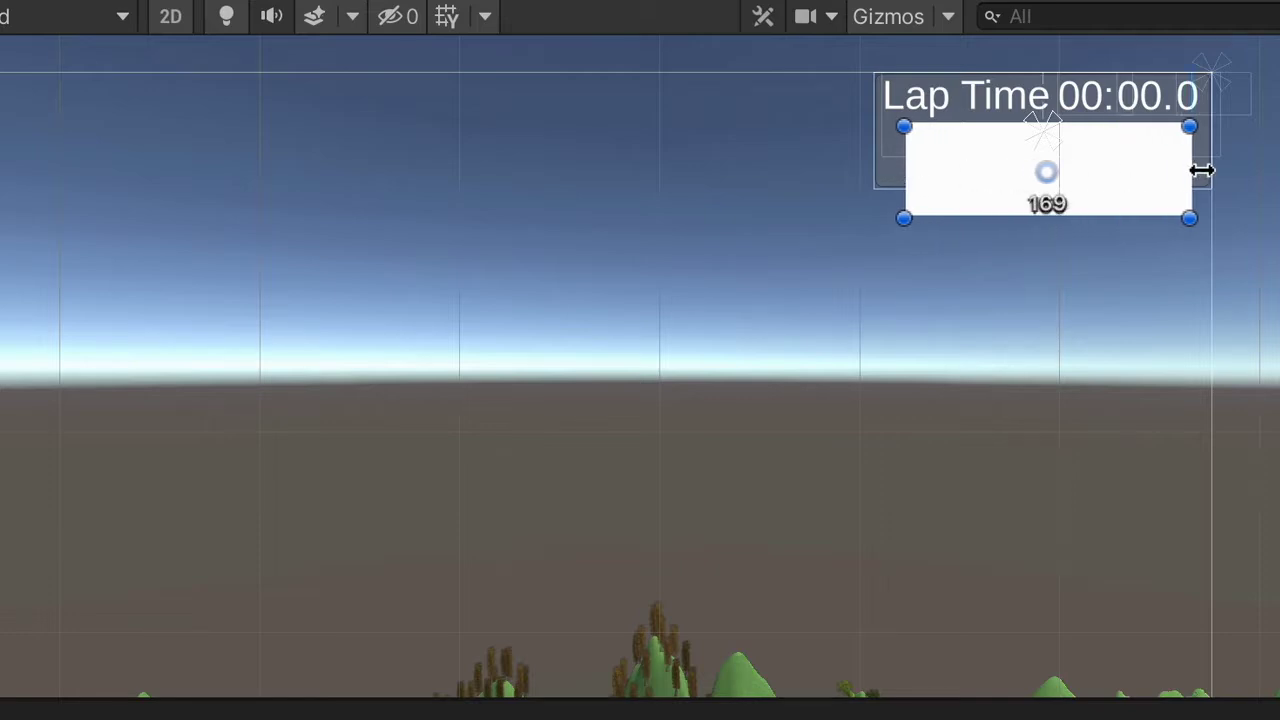
left_click_drag(1020, 220, 1009, 107)
scroll(1008, 134, "up", 5)
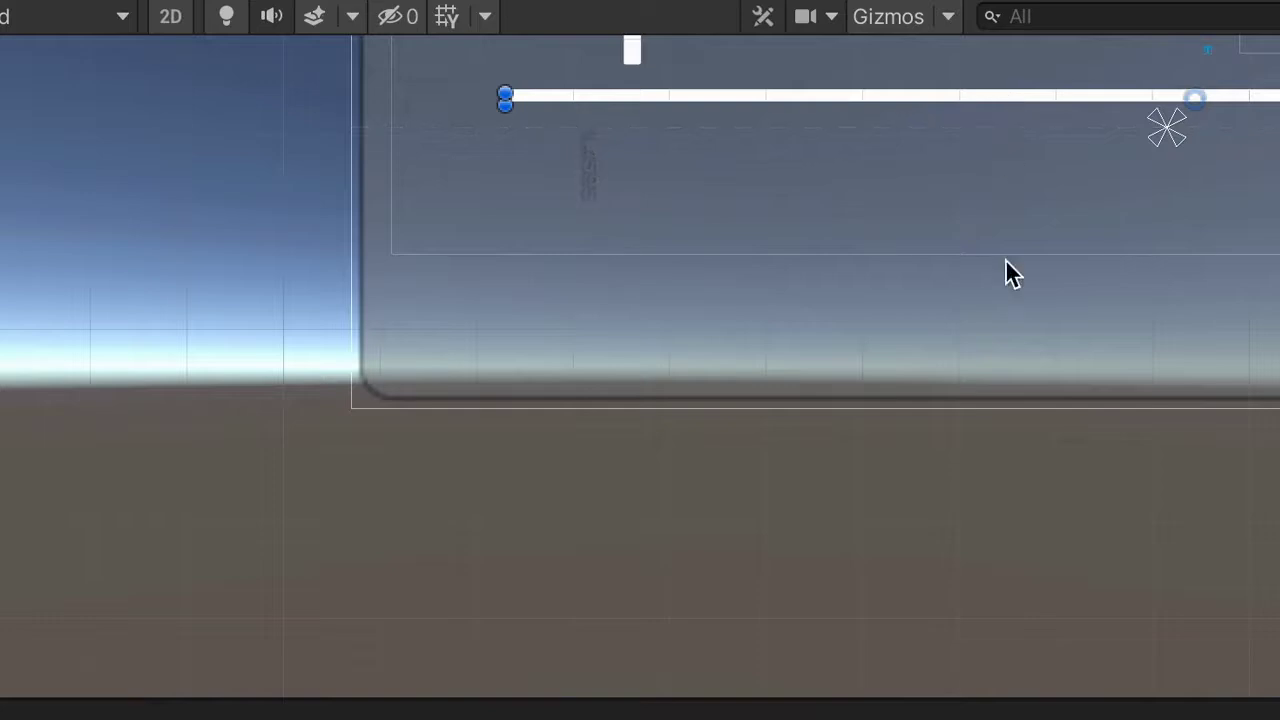
left_click(300, 3)
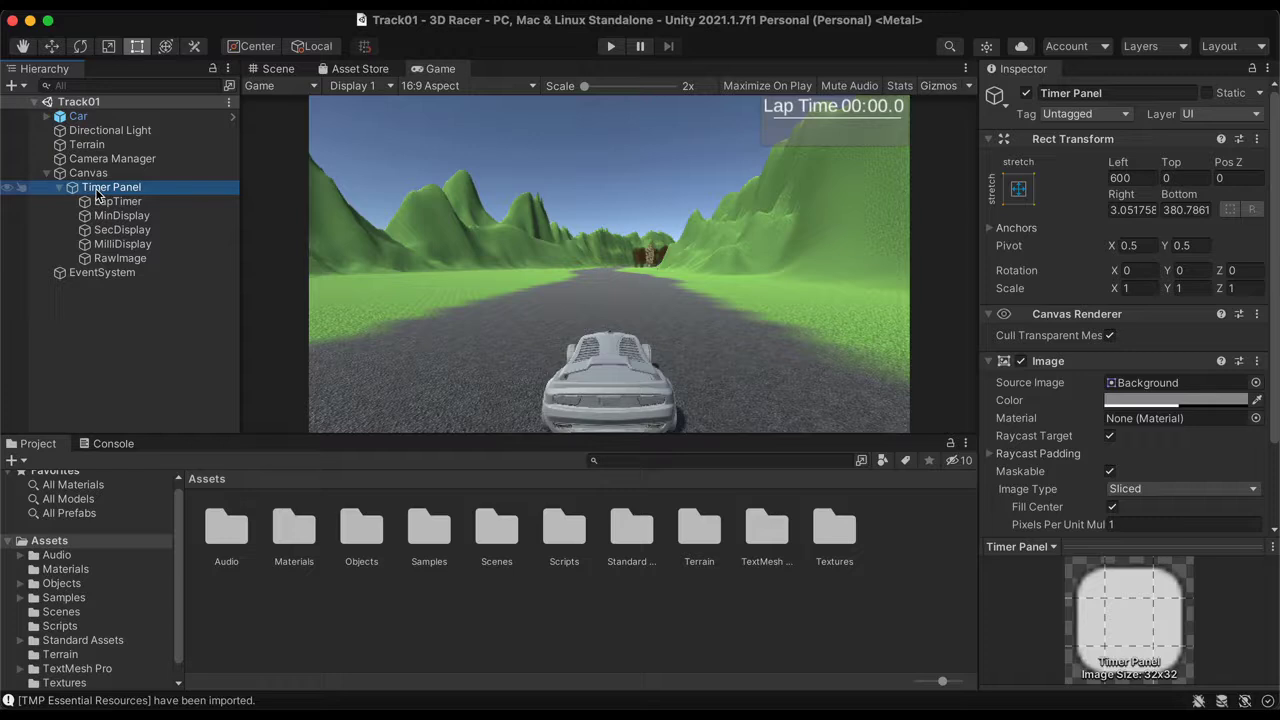
Duplicate the Timer Panel with its children and frame the copy in the Scene view
key("super+d")
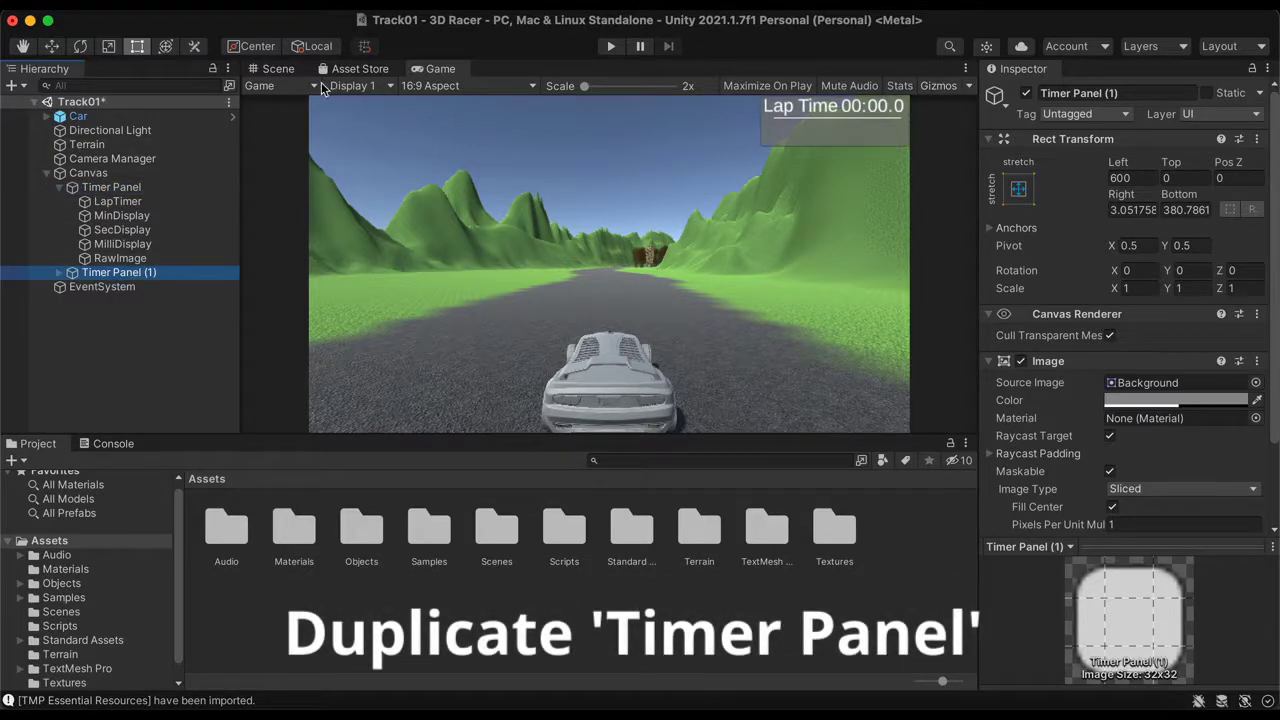
left_click(278, 69)
key("f")
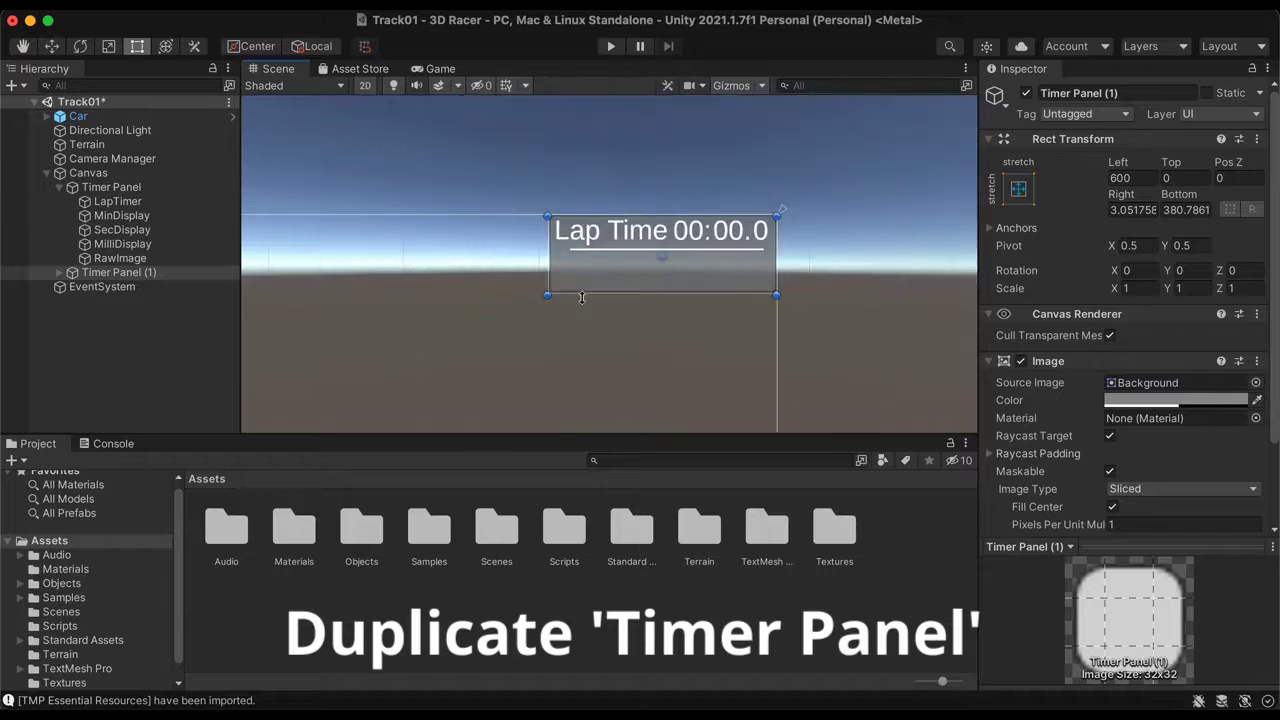
Move all five children of the duplicated Timer Panel straight down so they sit below the original lap time line
scroll(582, 297, "up", 1)
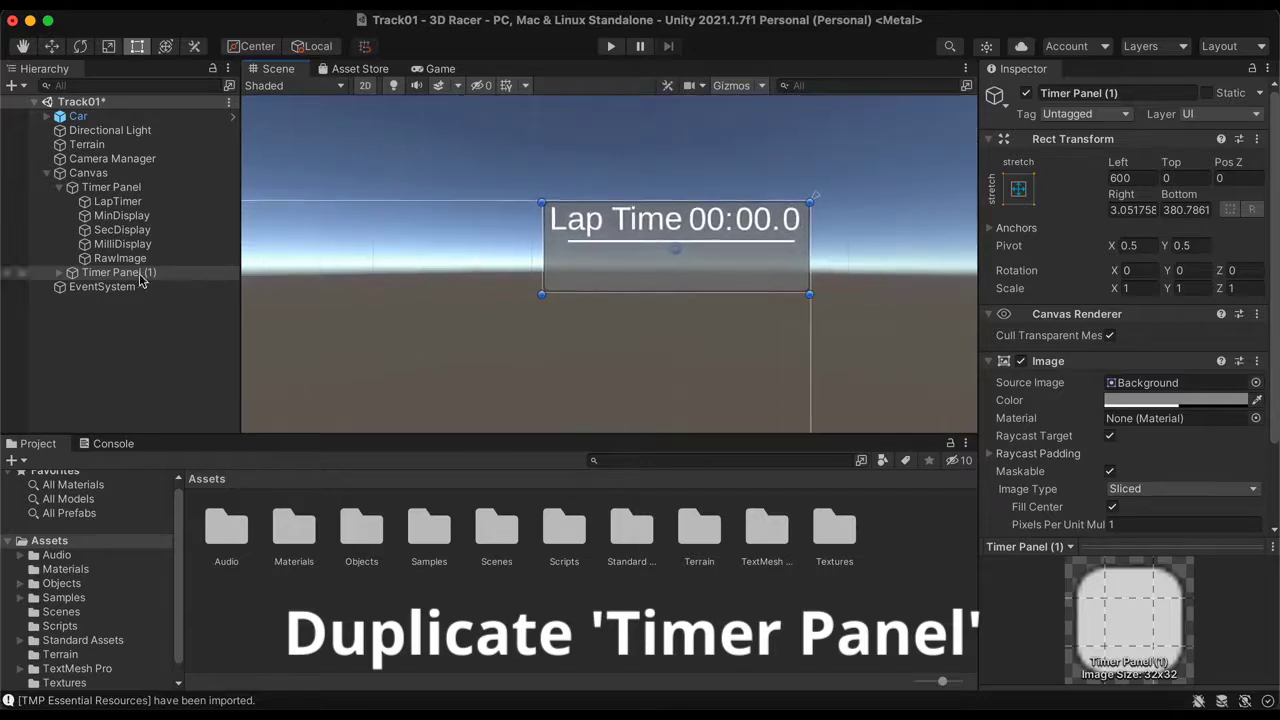
left_click(59, 273)
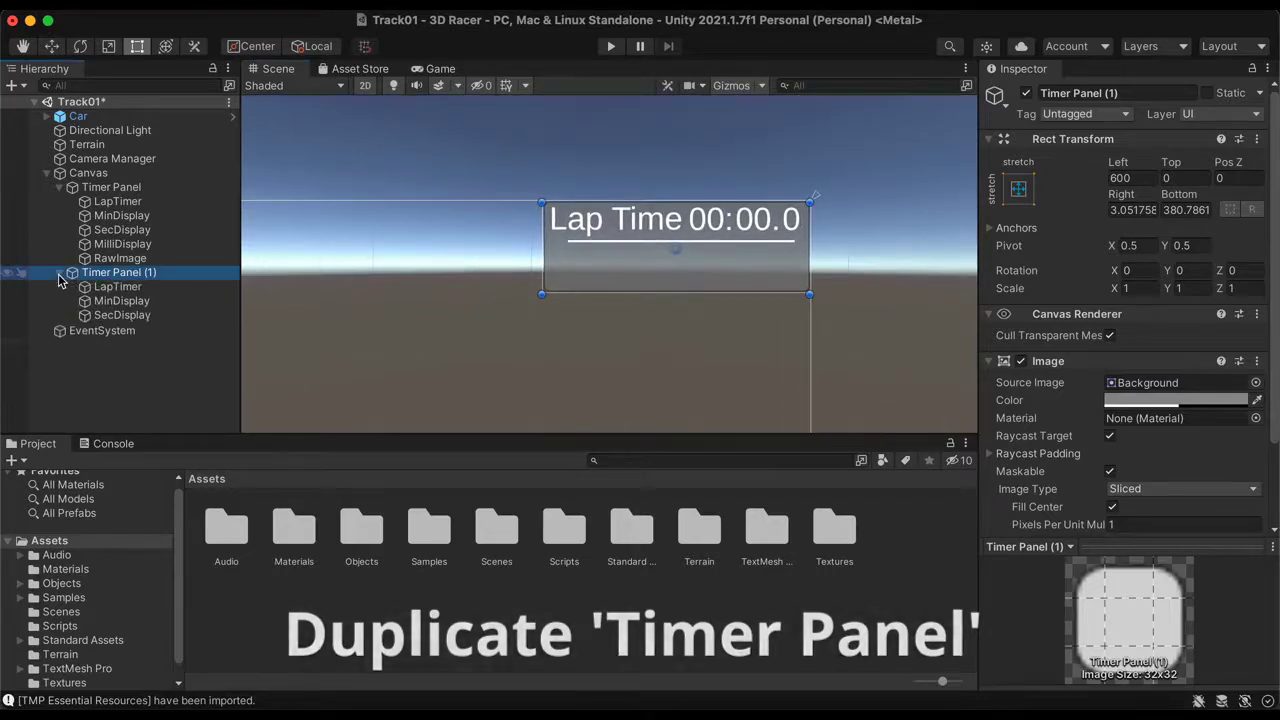
left_click(136, 288)
left_click(148, 340, "shift")
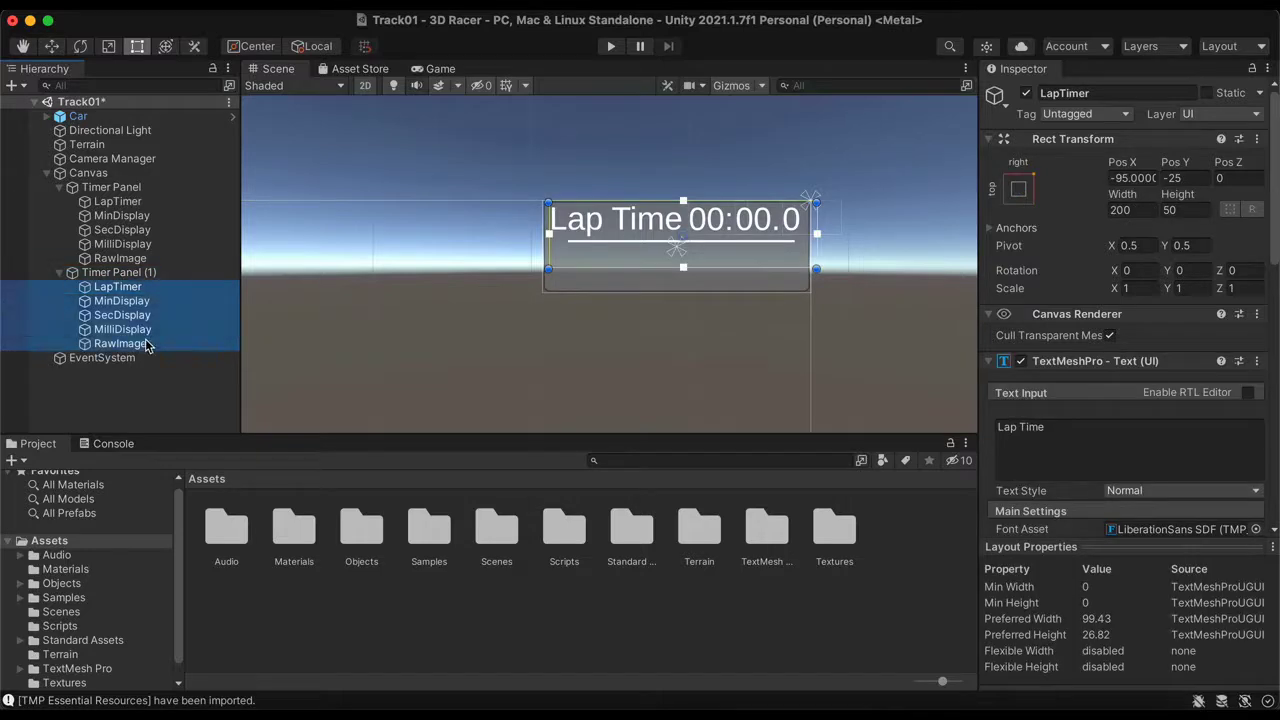
left_click(51, 46)
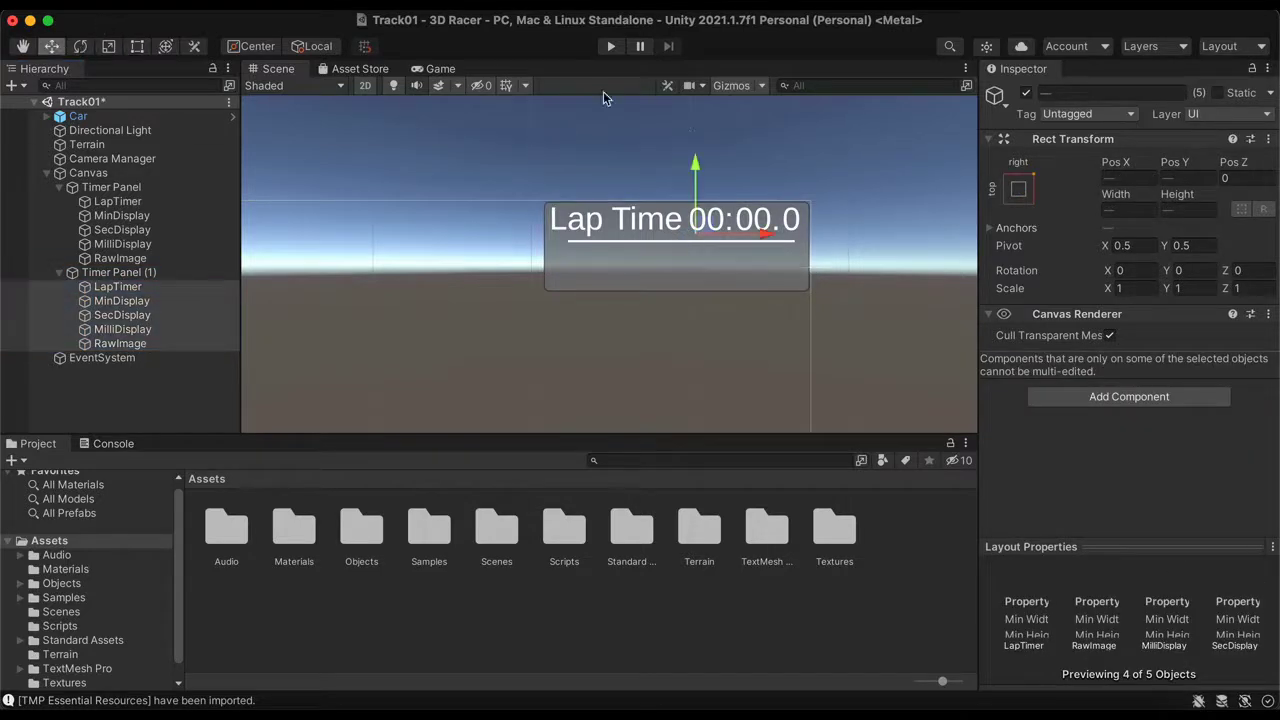
left_click_drag(695, 163, 695, 211)
Delete the RawImage from the duplicated Timer Panel
left_click(120, 344)
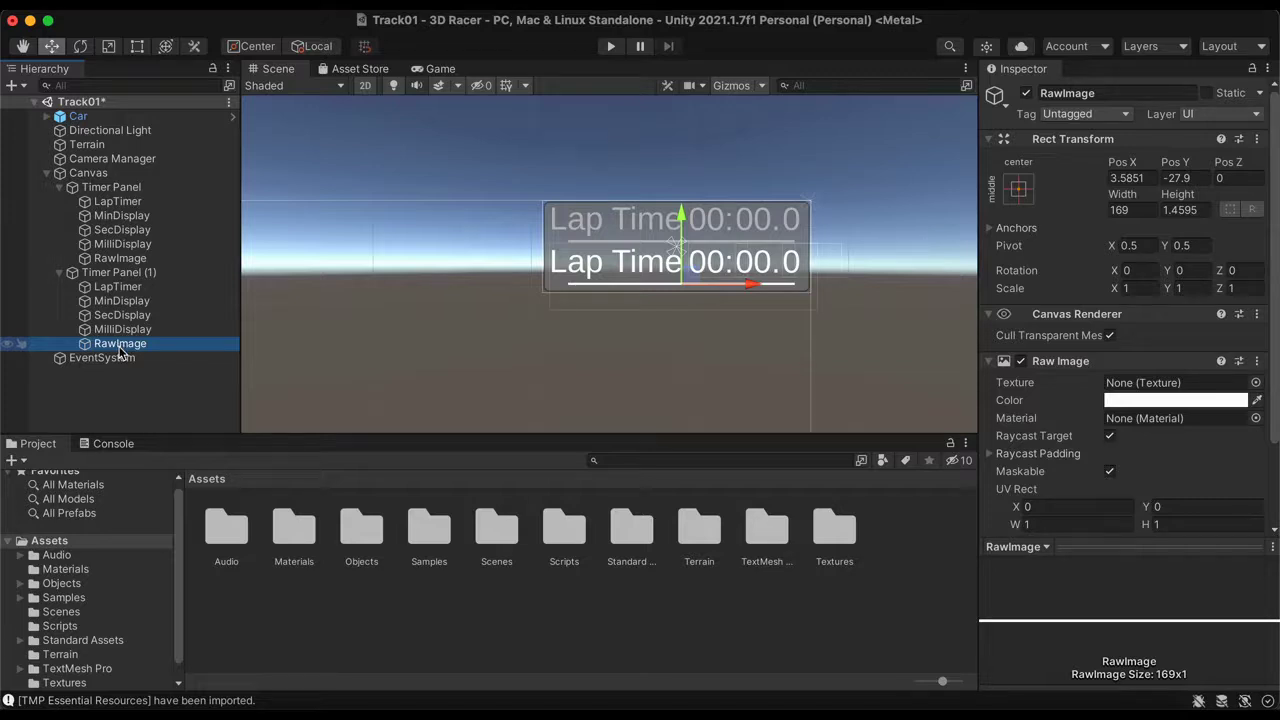
right_click(118, 346)
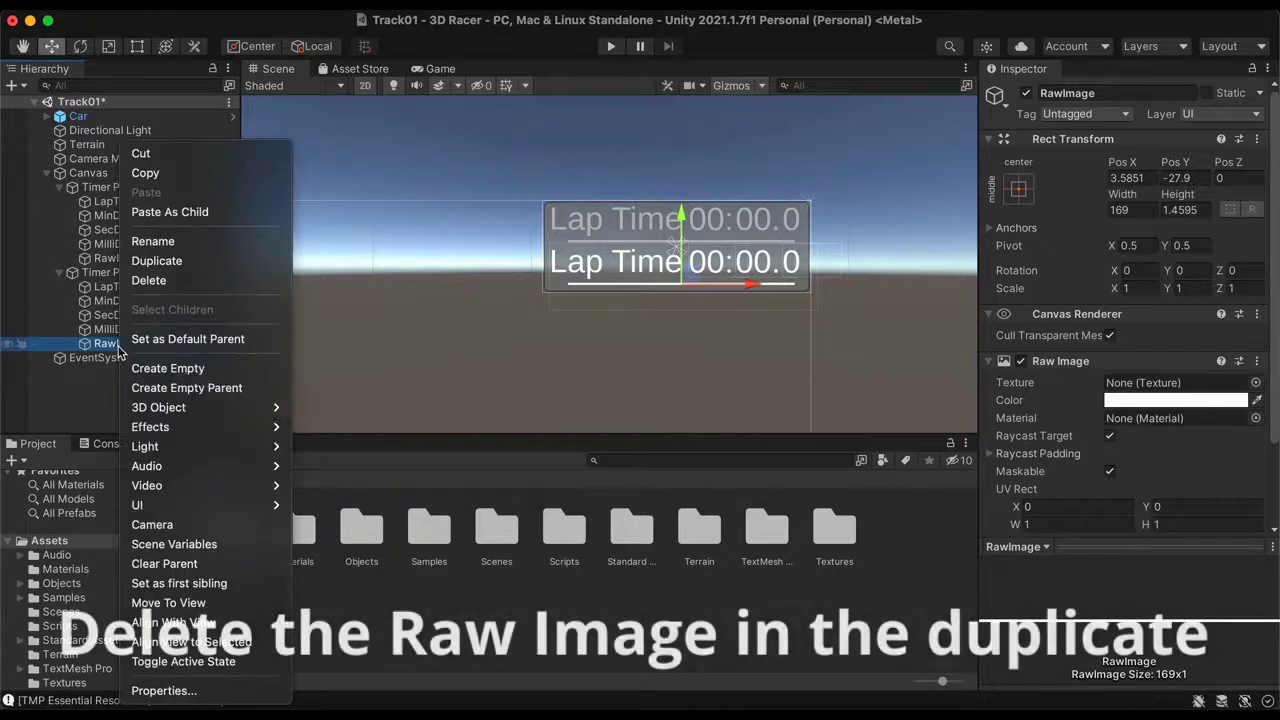
left_click(174, 280)
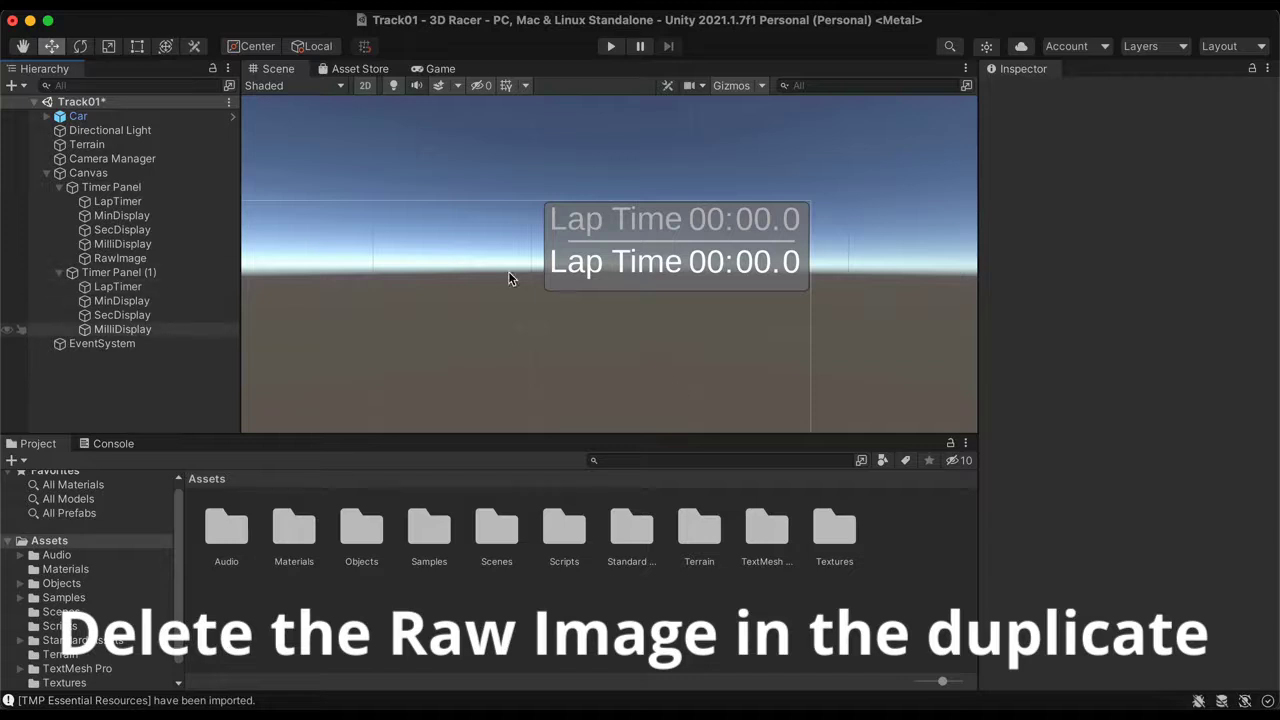
Rename the duplicated panel's LapTimer object to BestLap
left_click(118, 273)
left_click(117, 287)
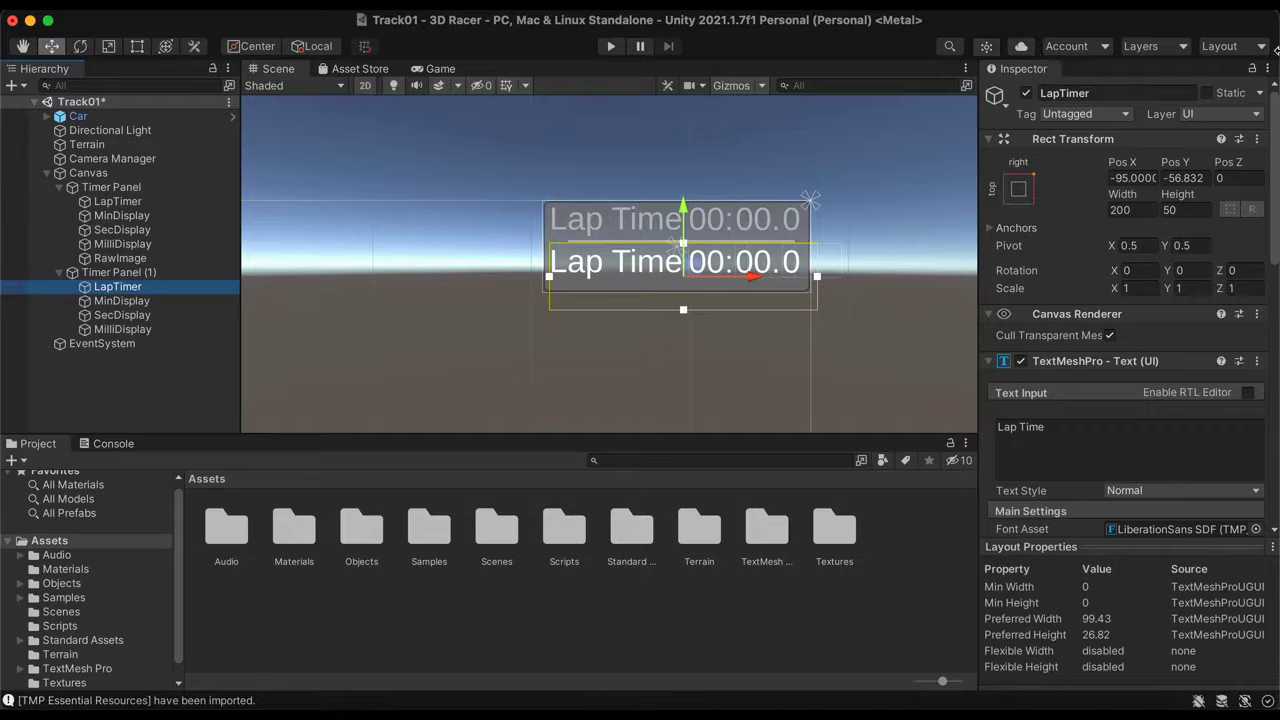
left_click(1097, 93)
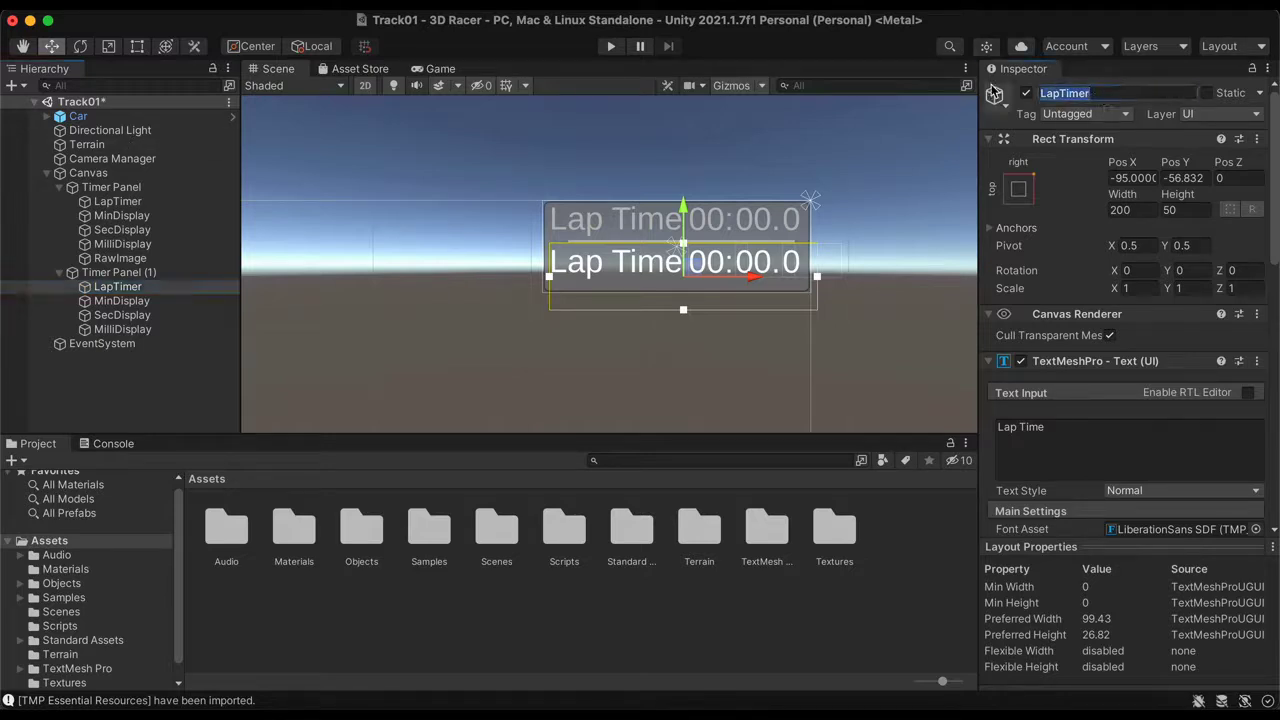
type("BestLap")
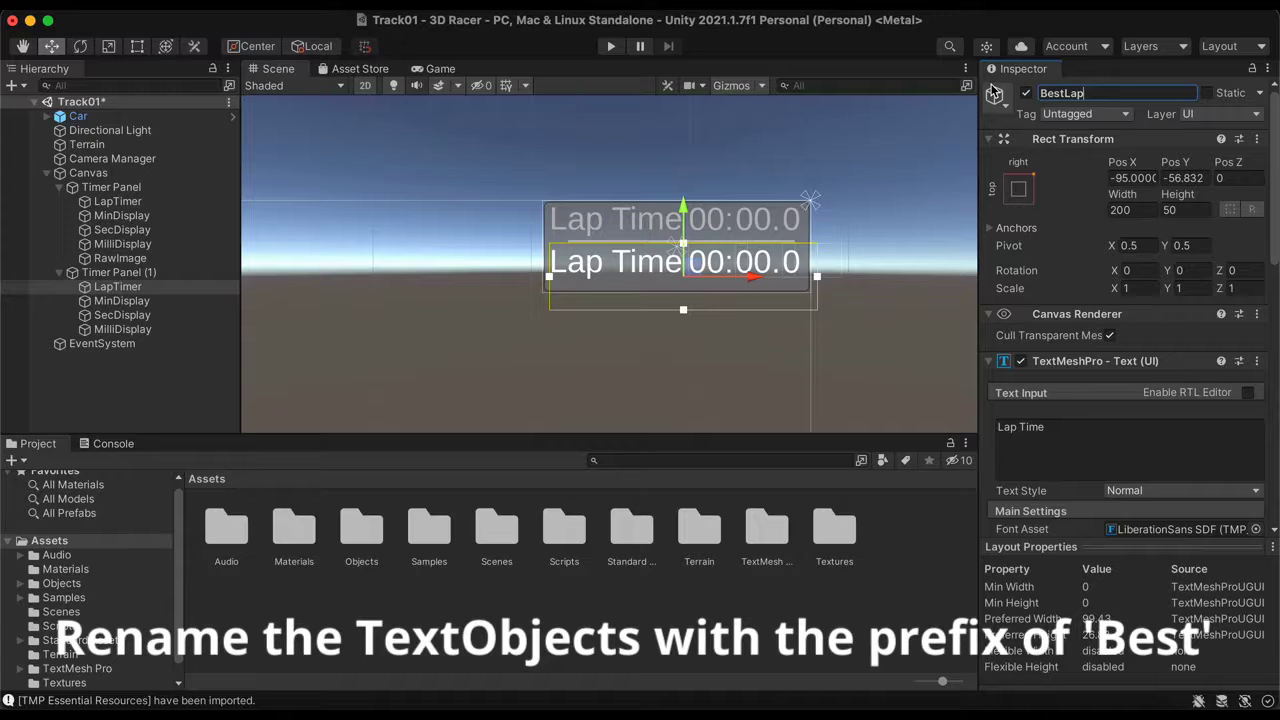
Rename the duplicated panel's MinDisplay object to BestMinDisplay
left_click(121, 300)
left_click(1045, 93)
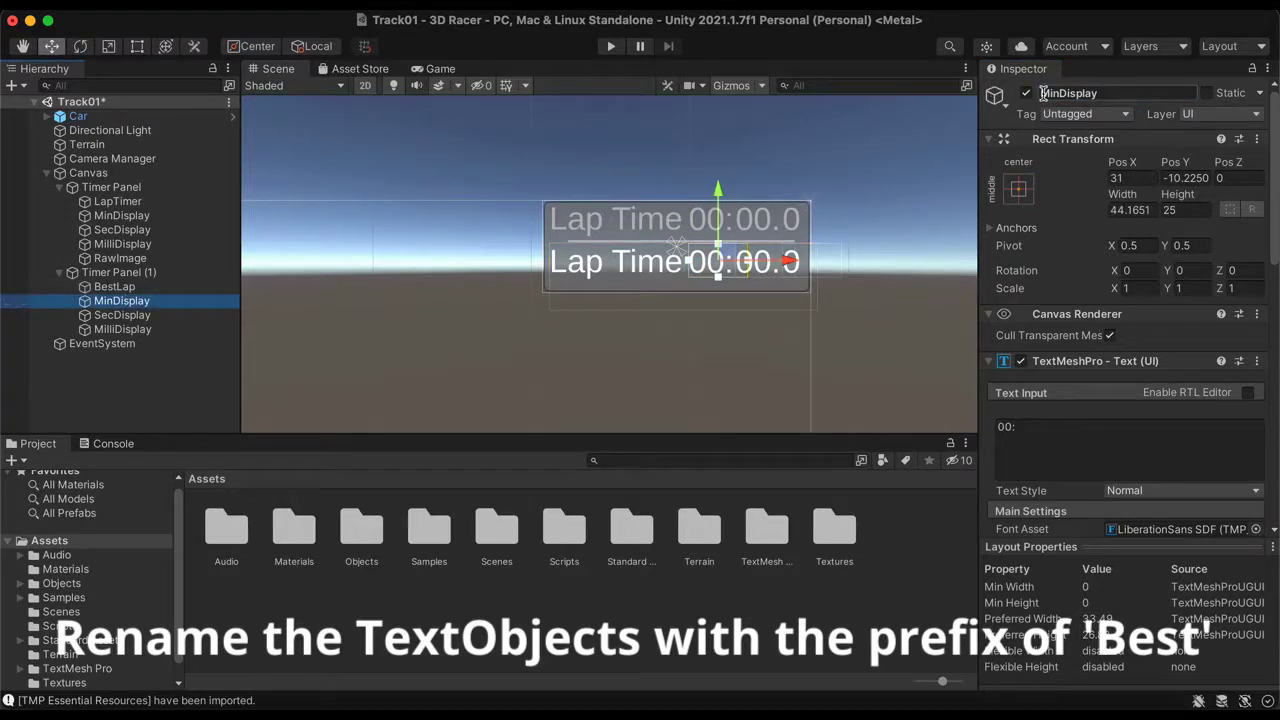
left_click(1041, 93)
type("Best")
key("Return")
Rename the duplicated panel's SecDisplay object to BestSecDisplay
left_click(150, 315)
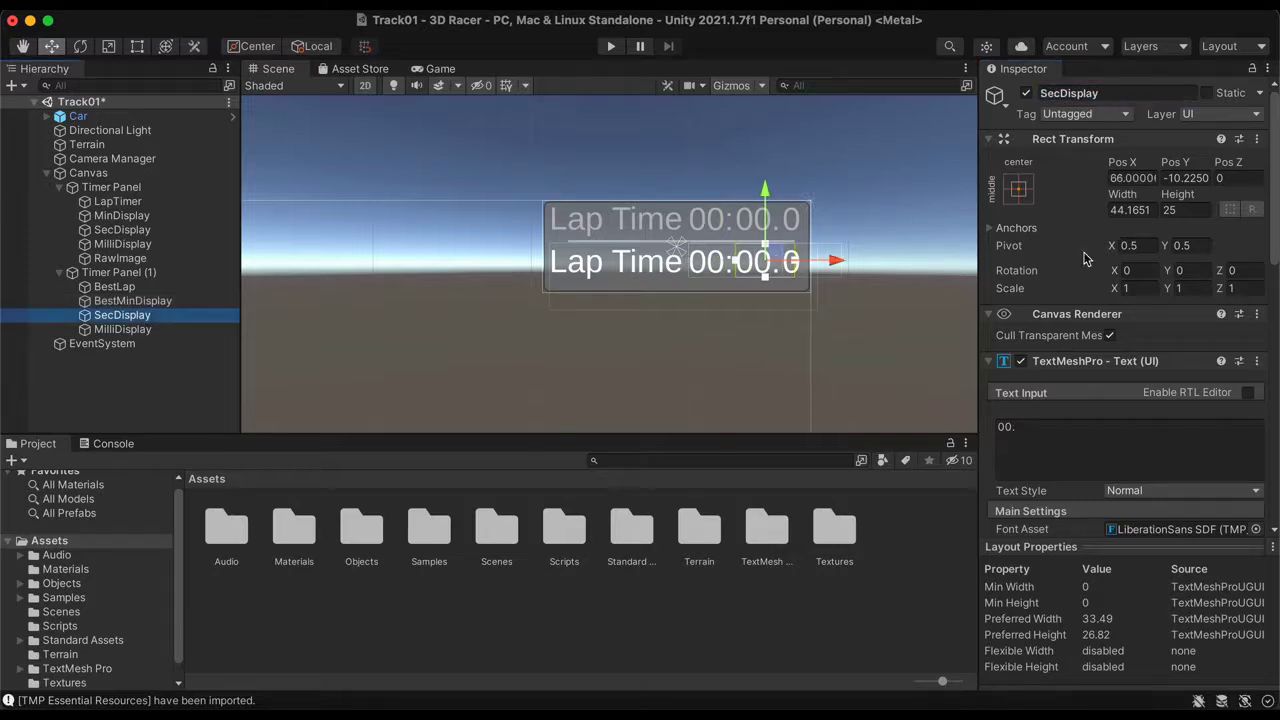
left_click(1040, 93)
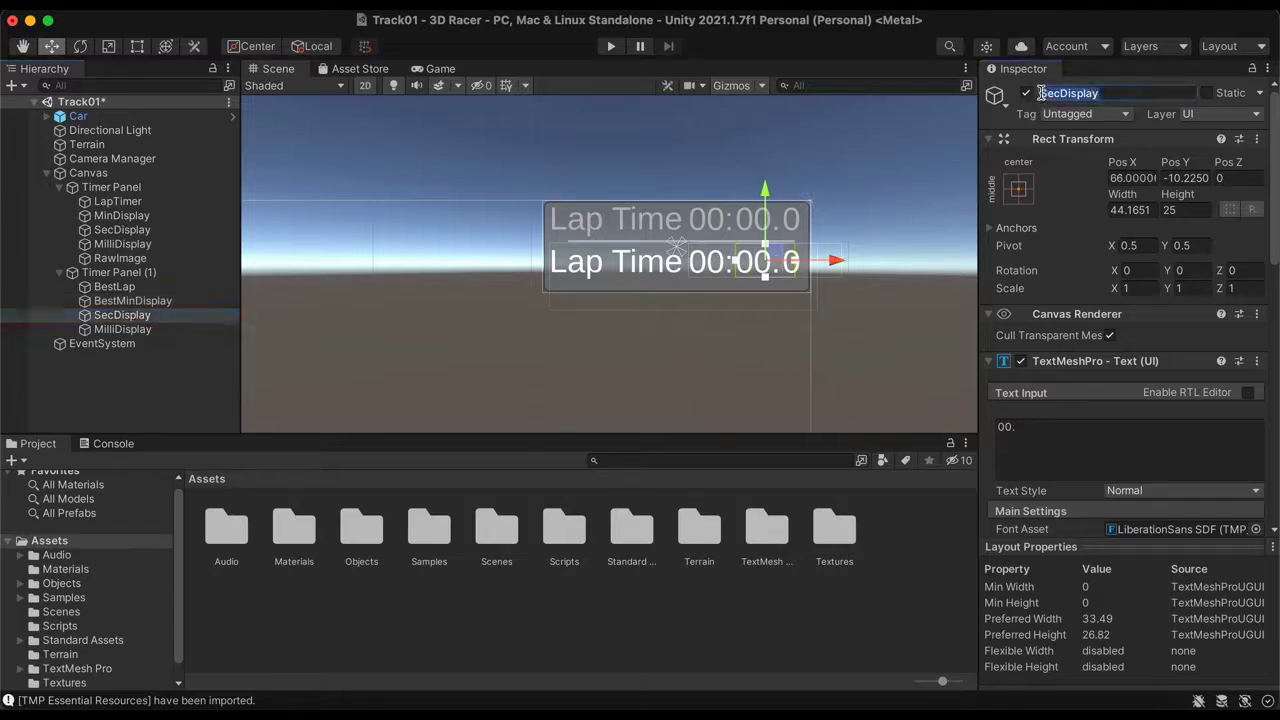
left_click(1041, 93)
type("Best")
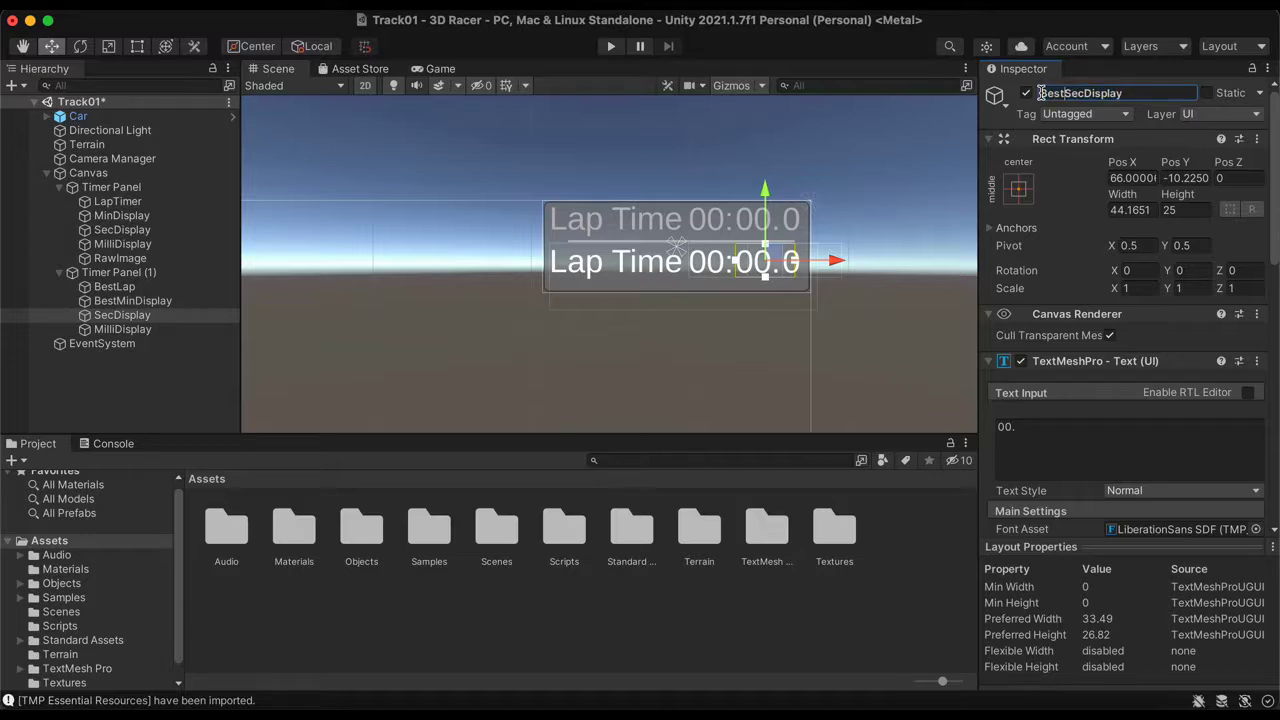
key("Return")
Rename the duplicated panel's MilliDisplay object to BestMilliDisplay
left_click(143, 330)
left_click(1044, 92)
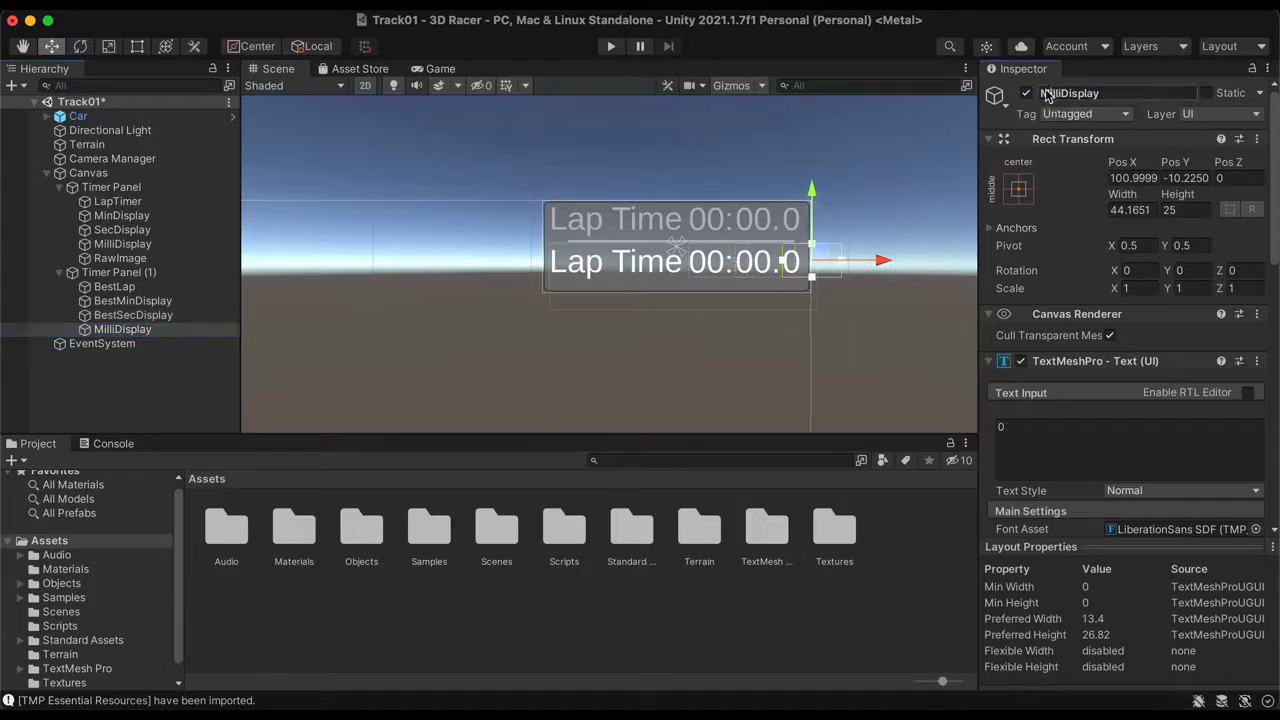
left_click(1044, 92)
type("Best")
key("Return")
Make the four Best objects children of the original Timer Panel and delete the emptied Timer Panel (1)
left_click(106, 276)
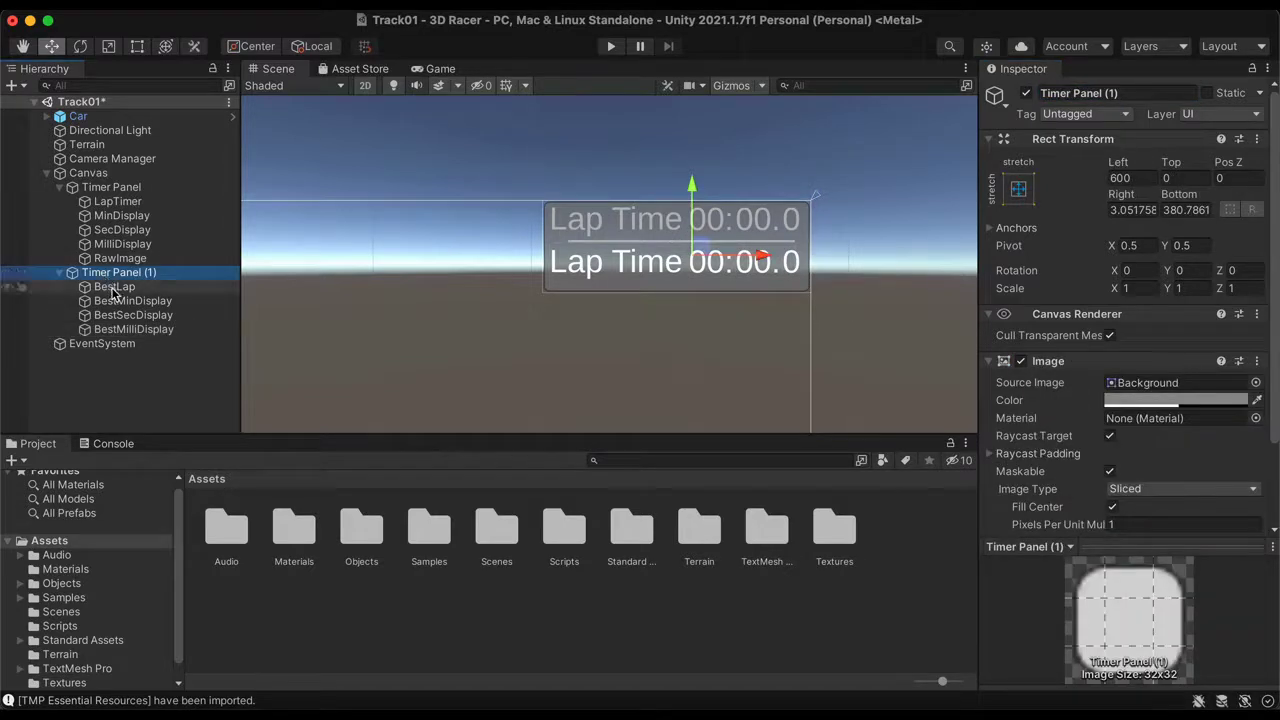
left_click(114, 289)
left_click(129, 329, "shift")
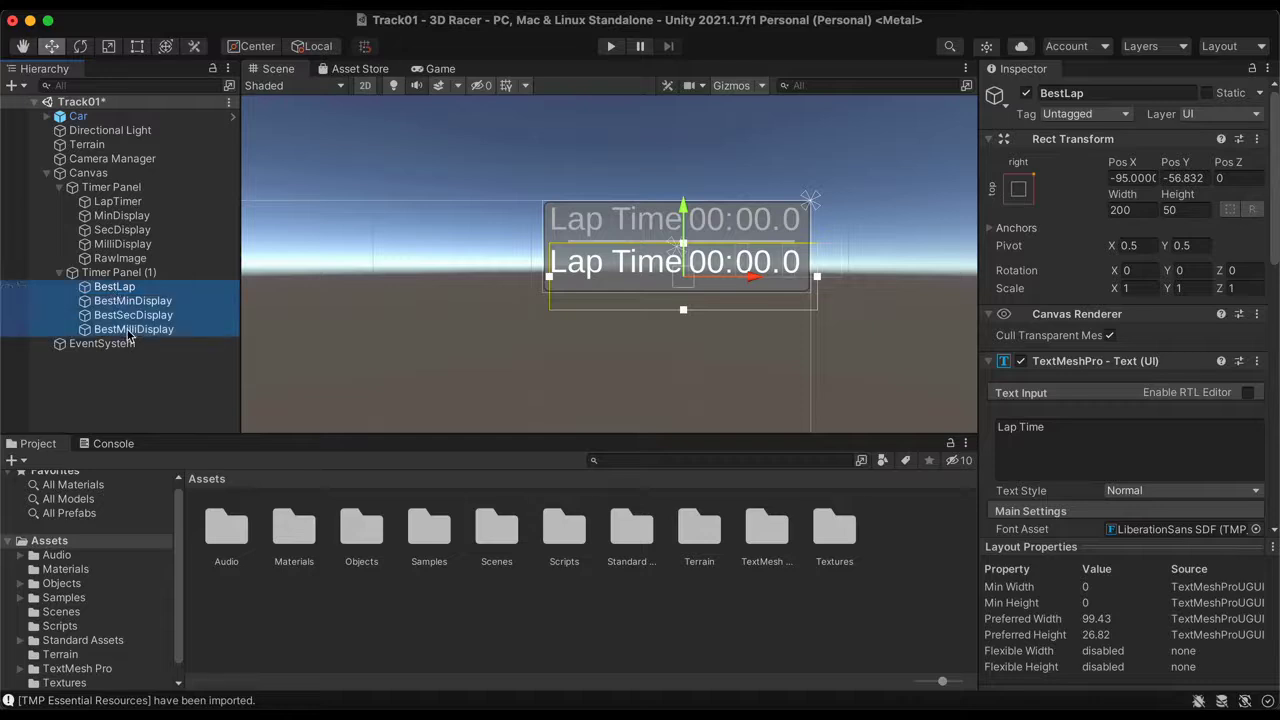
left_click_drag(114, 289, 117, 268)
left_click(137, 332)
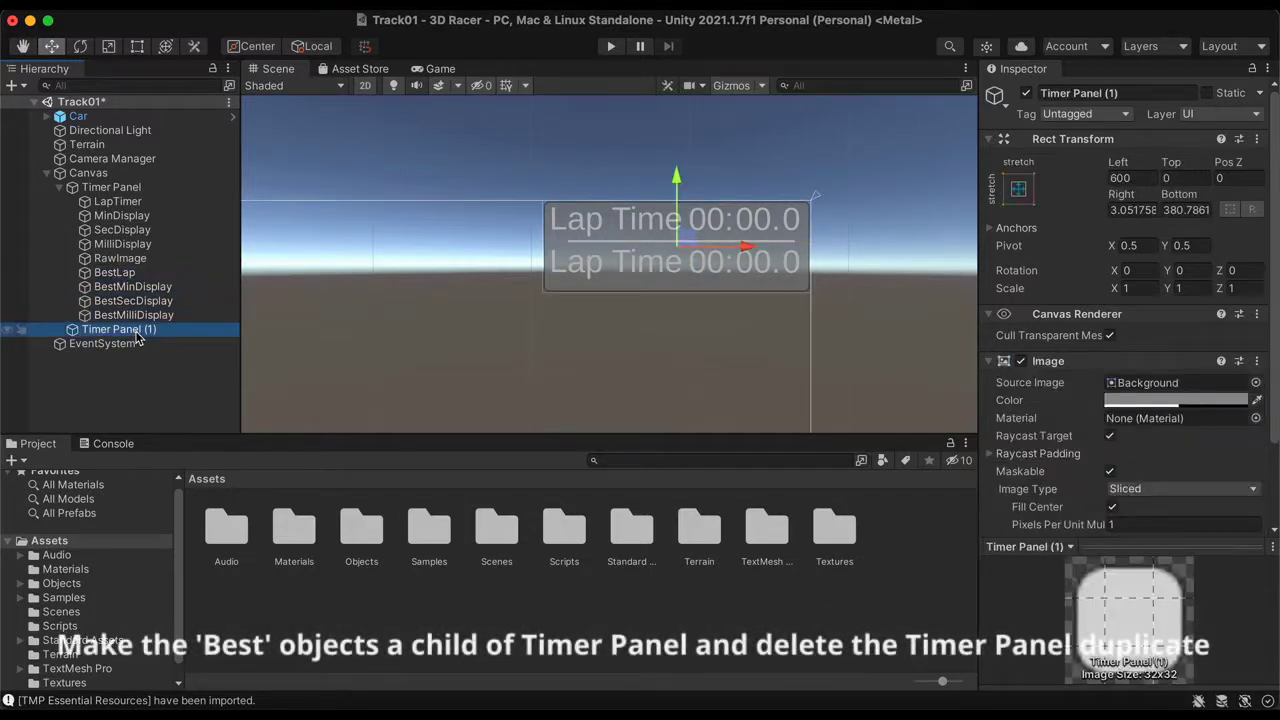
right_click(136, 333)
left_click(190, 281)
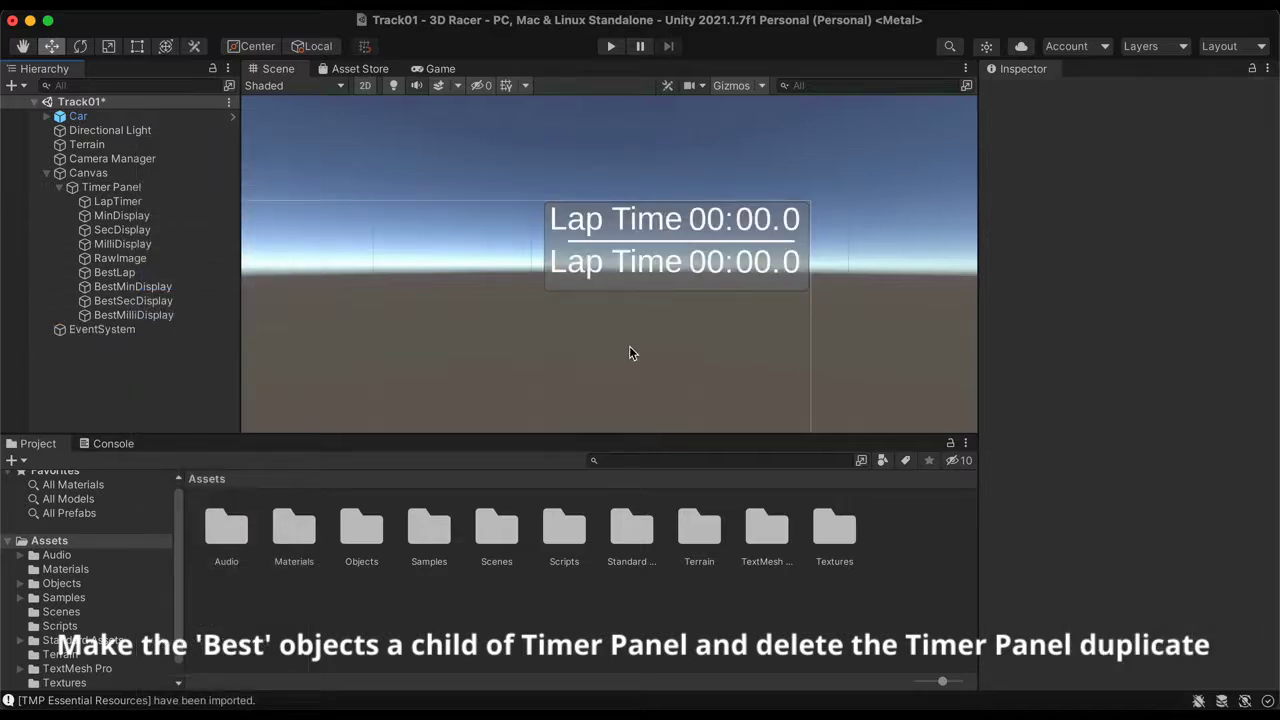
Change the text of the BestLap object to "Best Time"
left_click(118, 274)
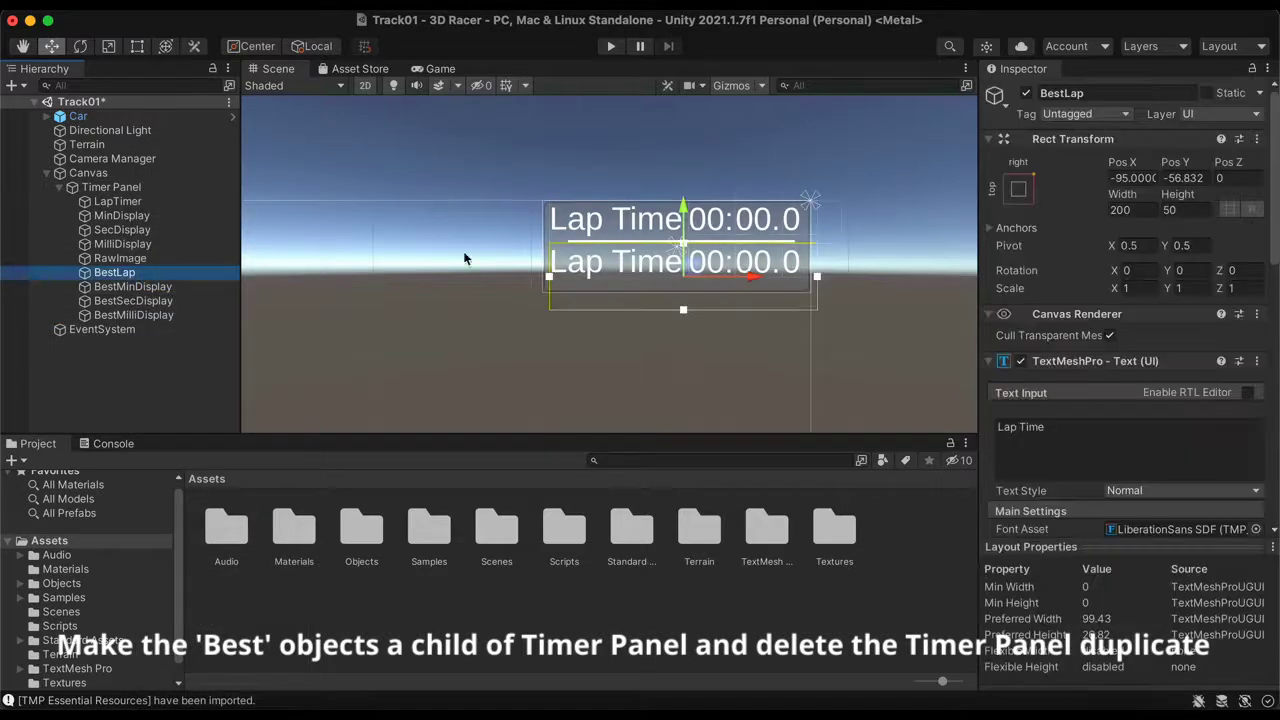
double_click(1007, 427)
type("Best")
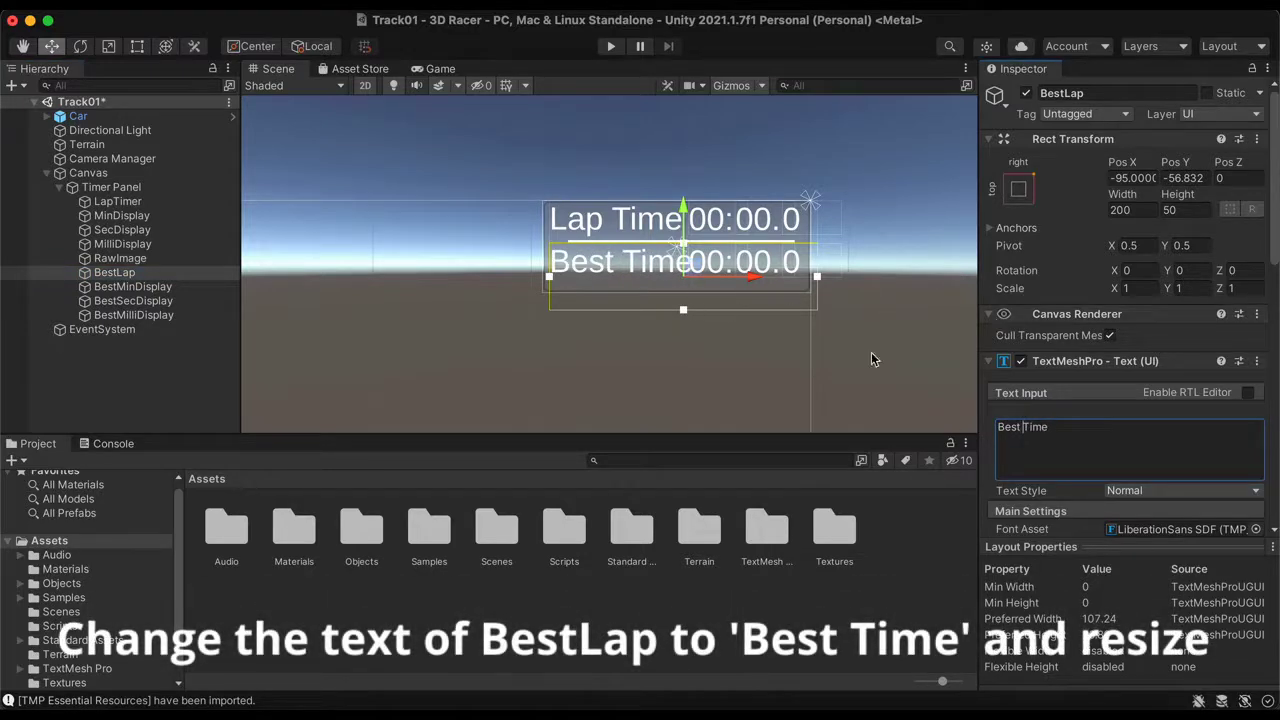
Shift the BestLap text left along X to a Pos X of about -99.6
left_click(118, 273)
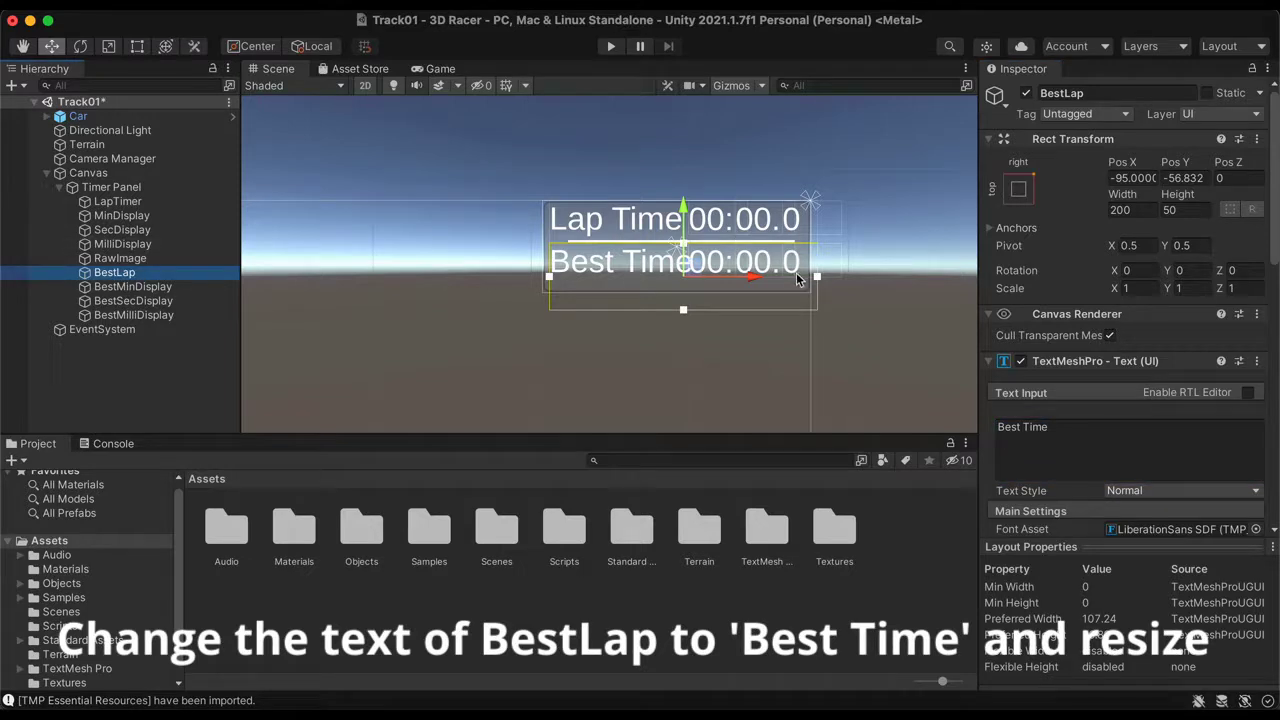
left_click_drag(759, 278, 755, 277)
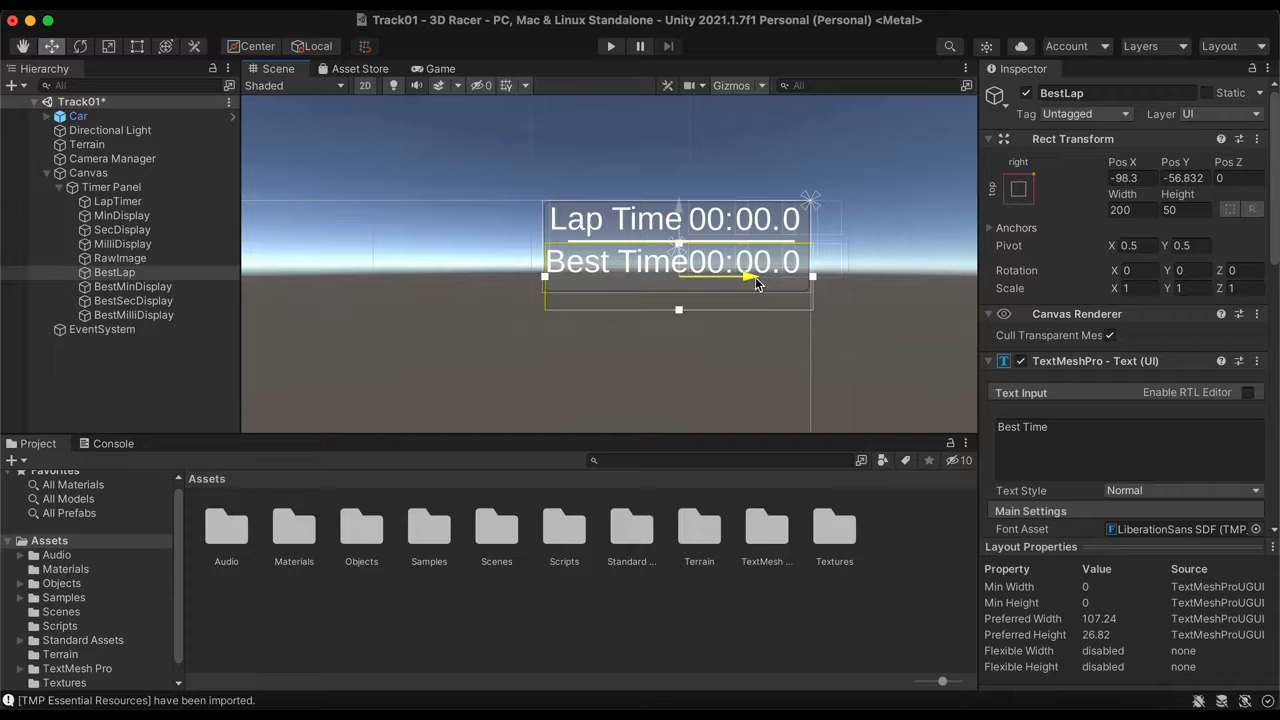
left_click_drag(755, 277, 754, 277)
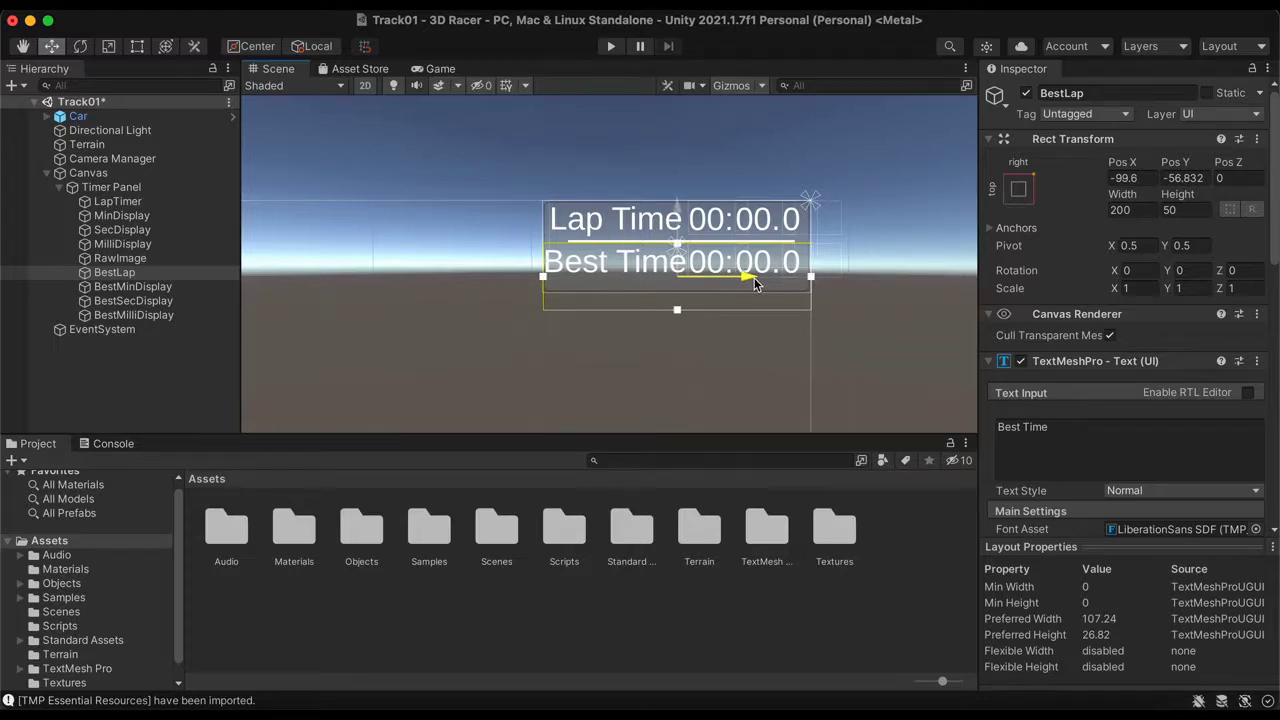
left_click(857, 291)
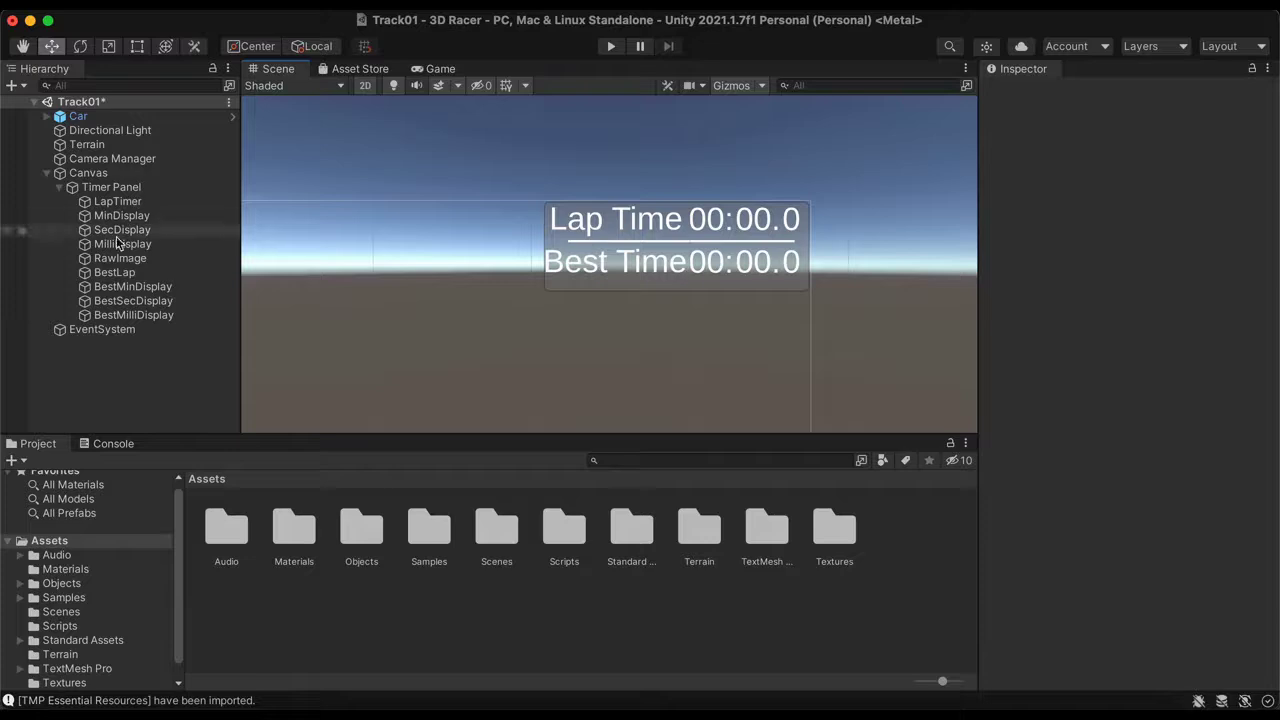
Set the font size of the BestLap text to 22
left_click(120, 272)
scroll(1018, 388, "down", 2)
scroll(1018, 385, "down", 3)
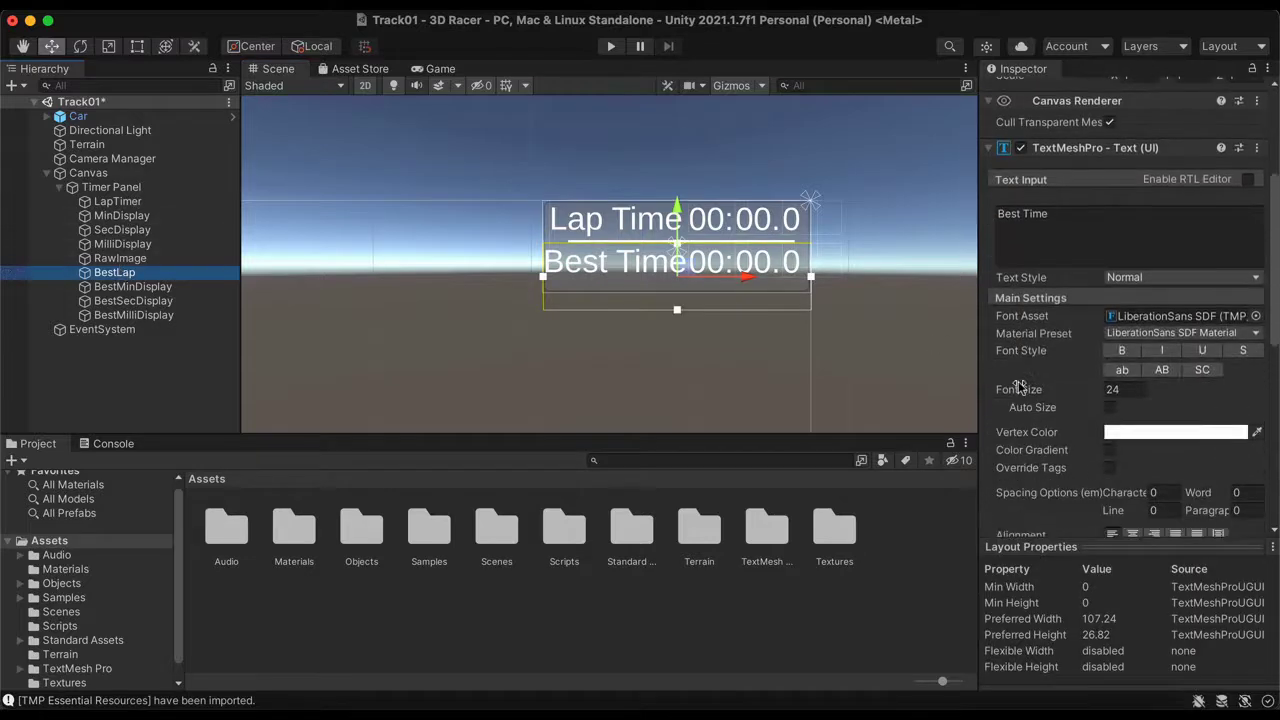
left_click(1118, 389)
type("22")
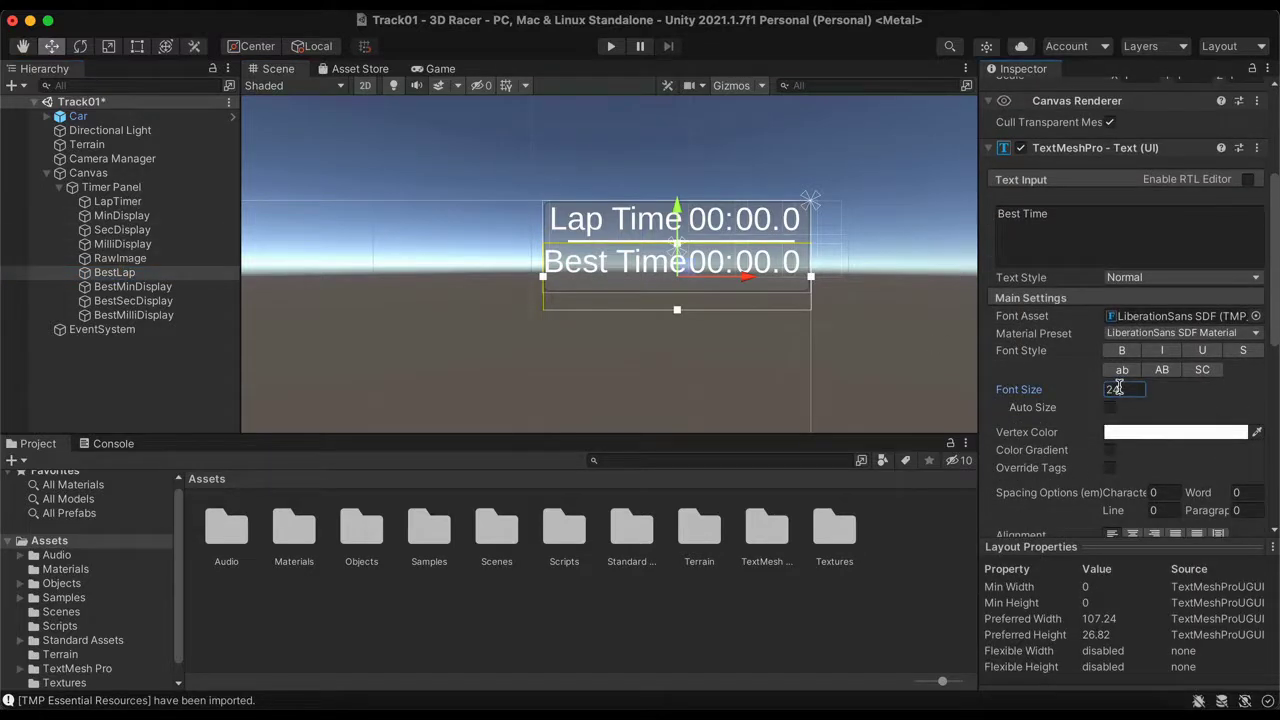
Nudge the BestLap text right and vertically to line up beside the best time digits, and preview it in the Game view
left_click_drag(675, 205, 676, 209)
left_click_drag(749, 281, 755, 284)
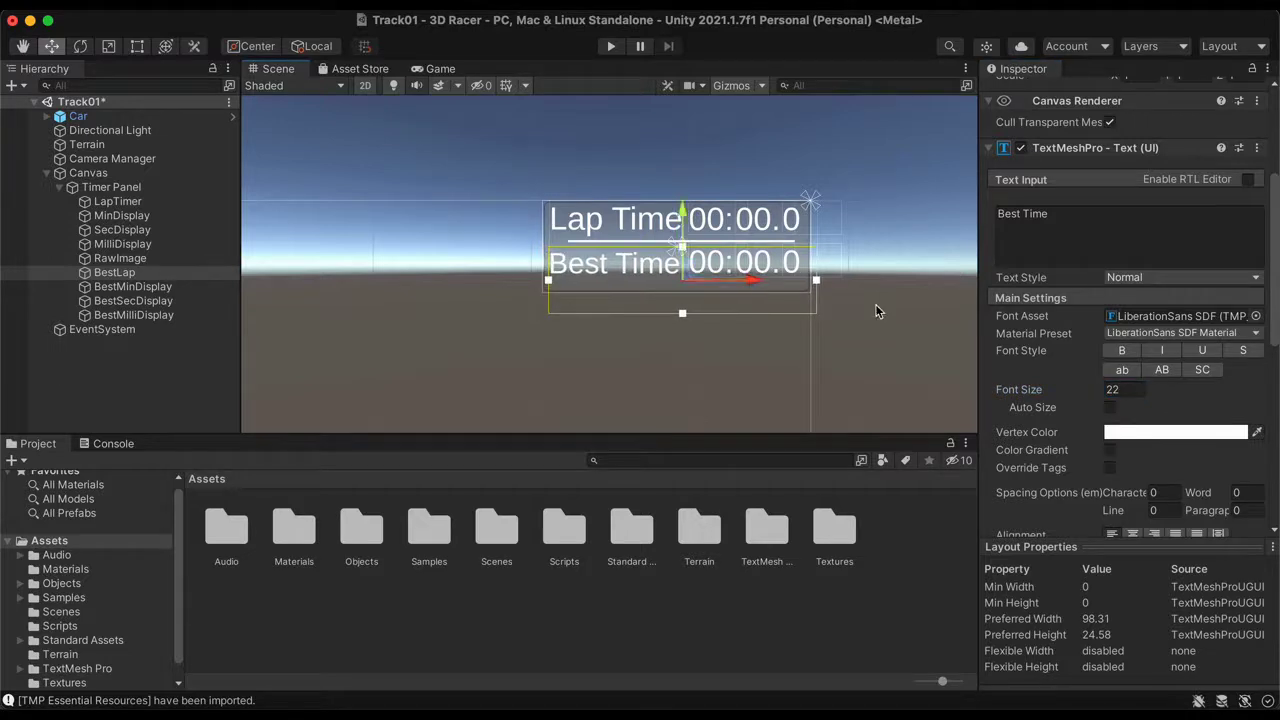
left_click(876, 311)
left_click(128, 273)
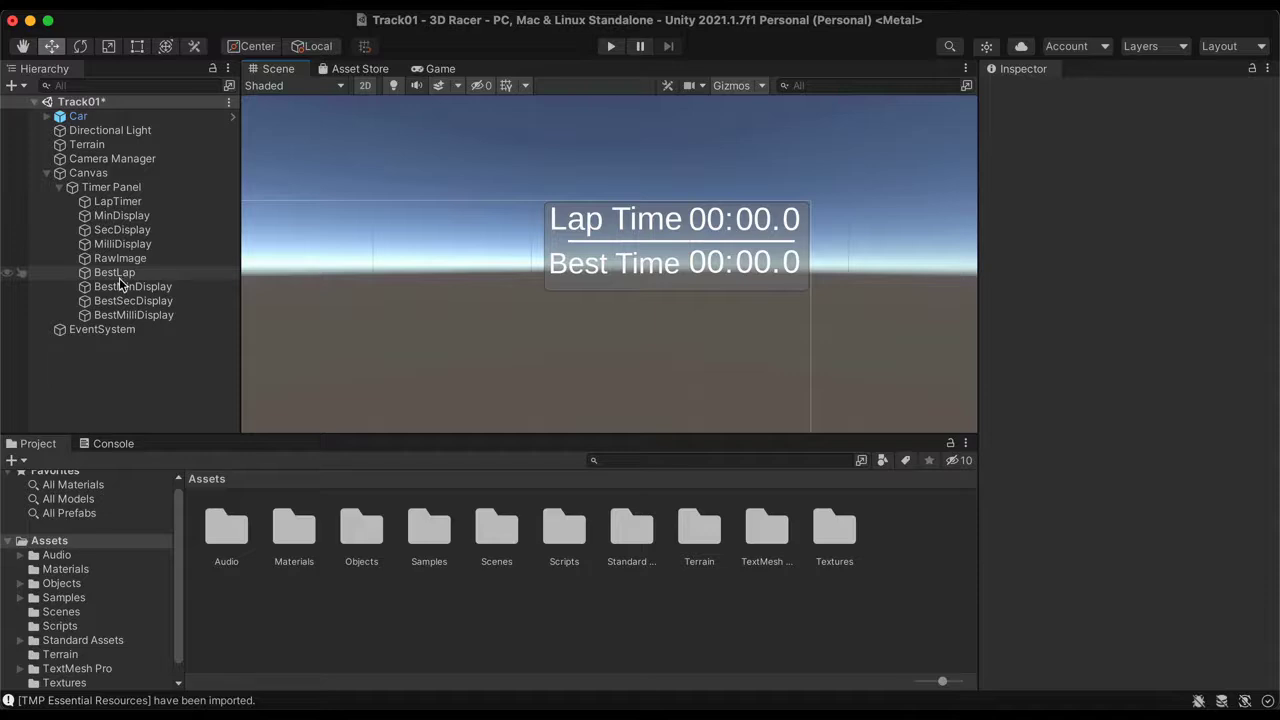
left_click_drag(687, 220, 687, 217)
left_click(955, 344)
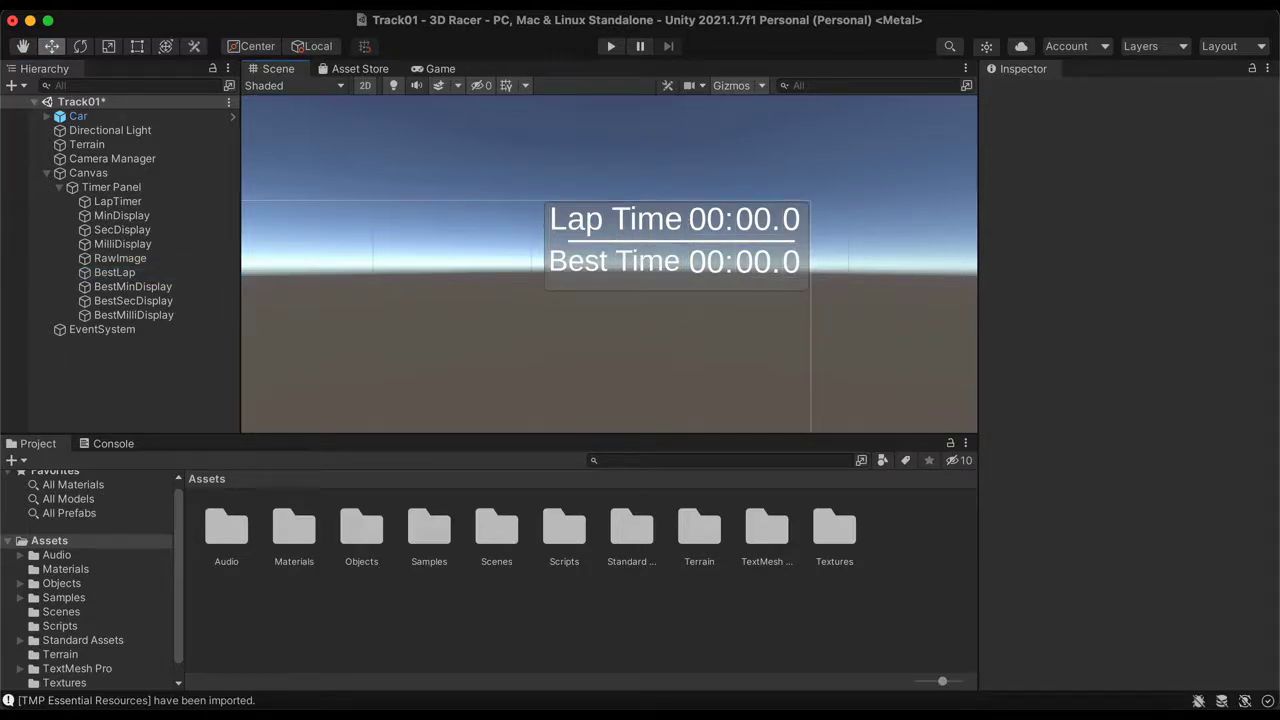
left_click(435, 69)
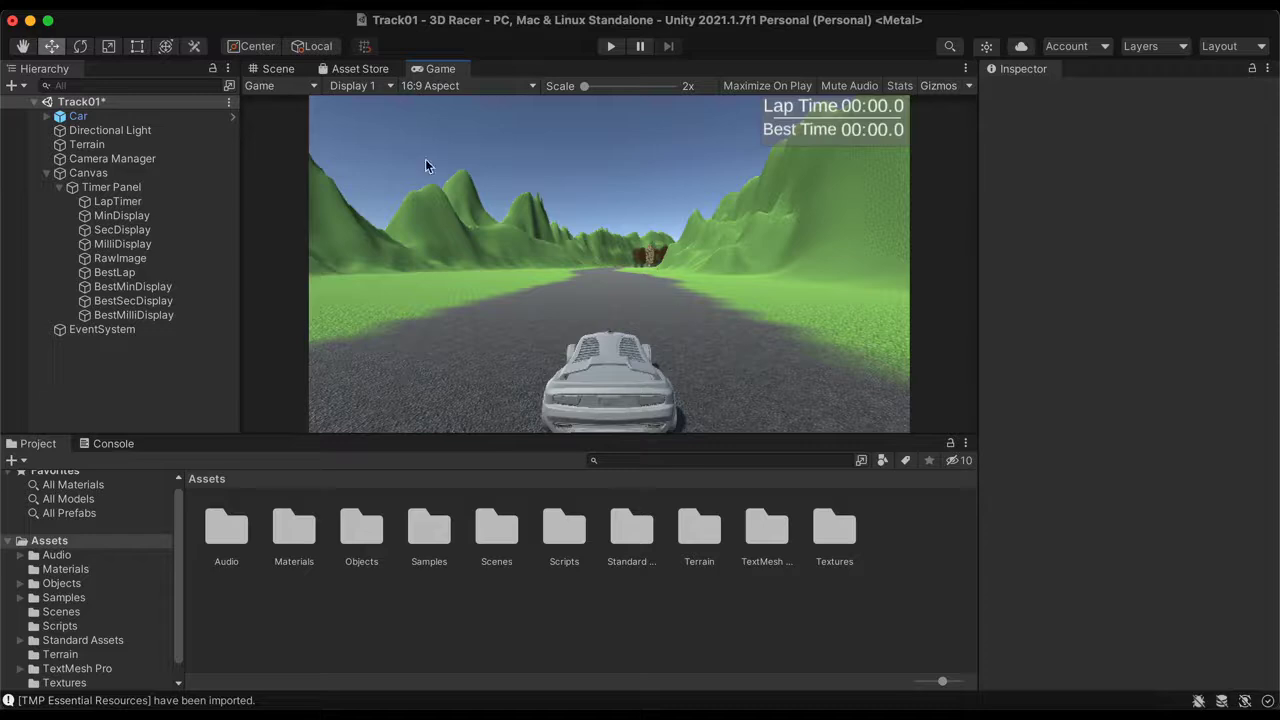
Return to the Scene view, turn off 2D mode and frame the Car on the track
left_click(278, 68)
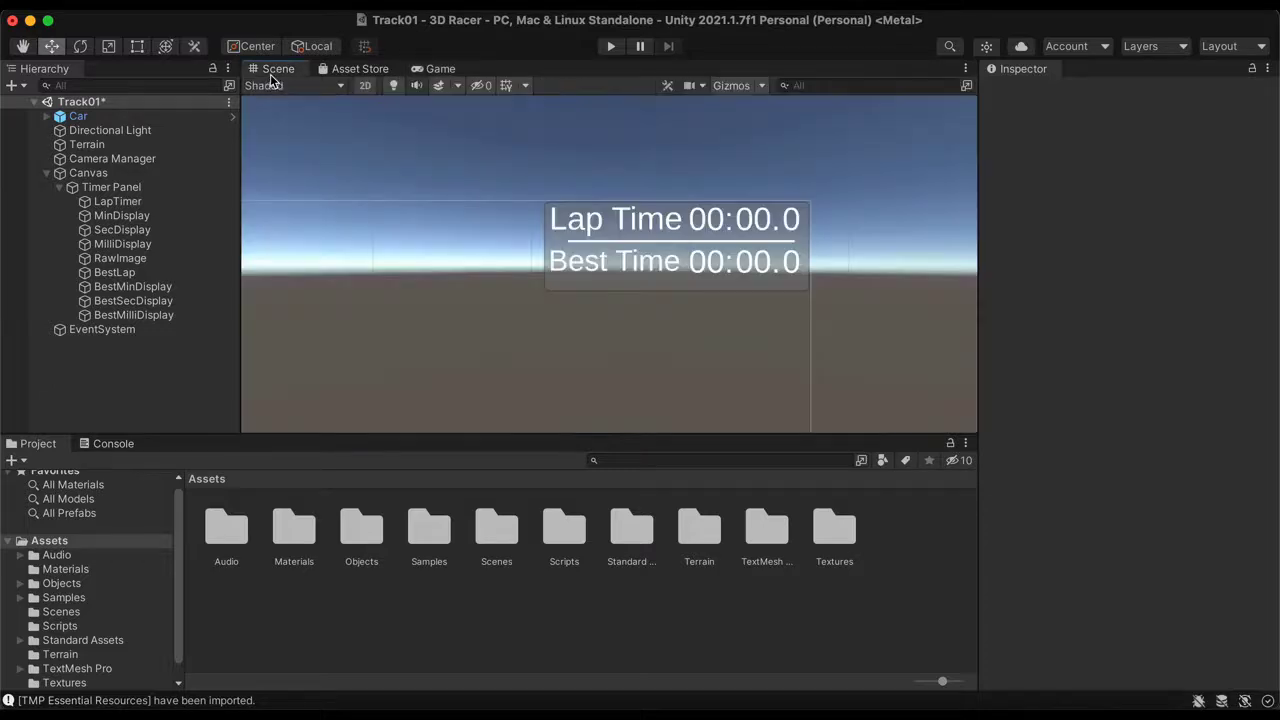
scroll(640, 399, "down", 2)
scroll(640, 399, "down", 2)
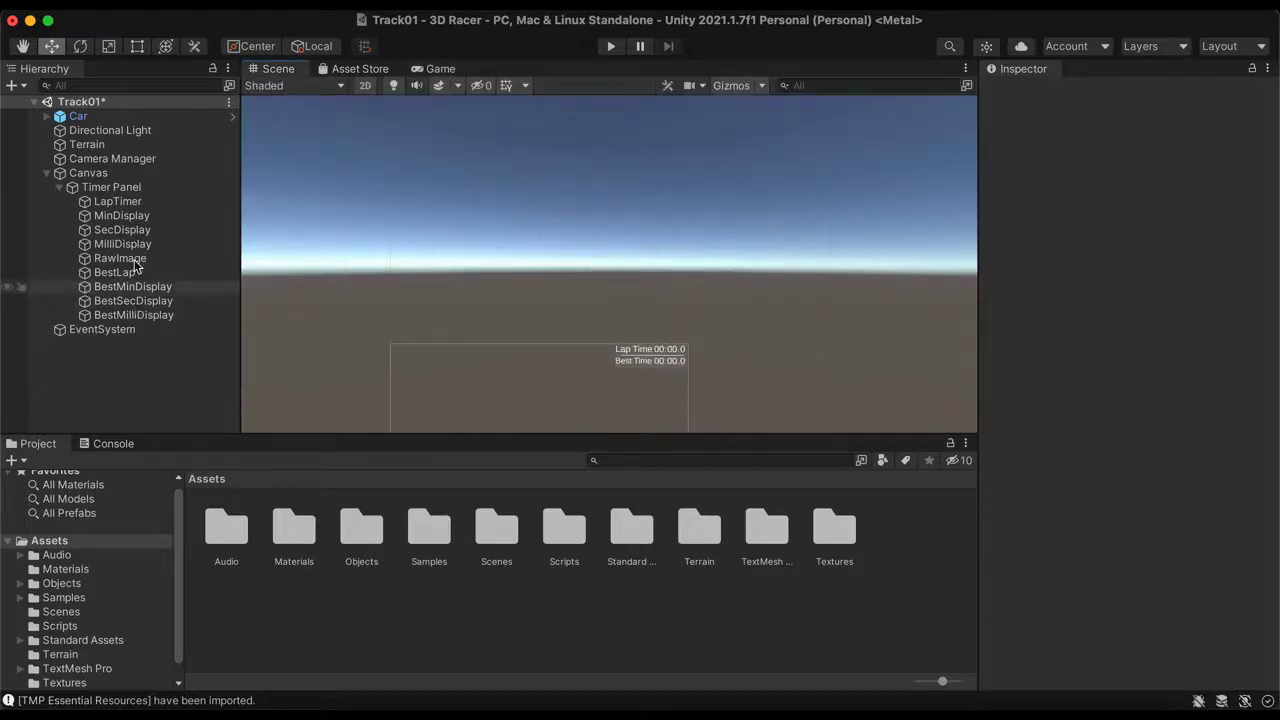
left_click(366, 86)
left_click(154, 115)
key("f")
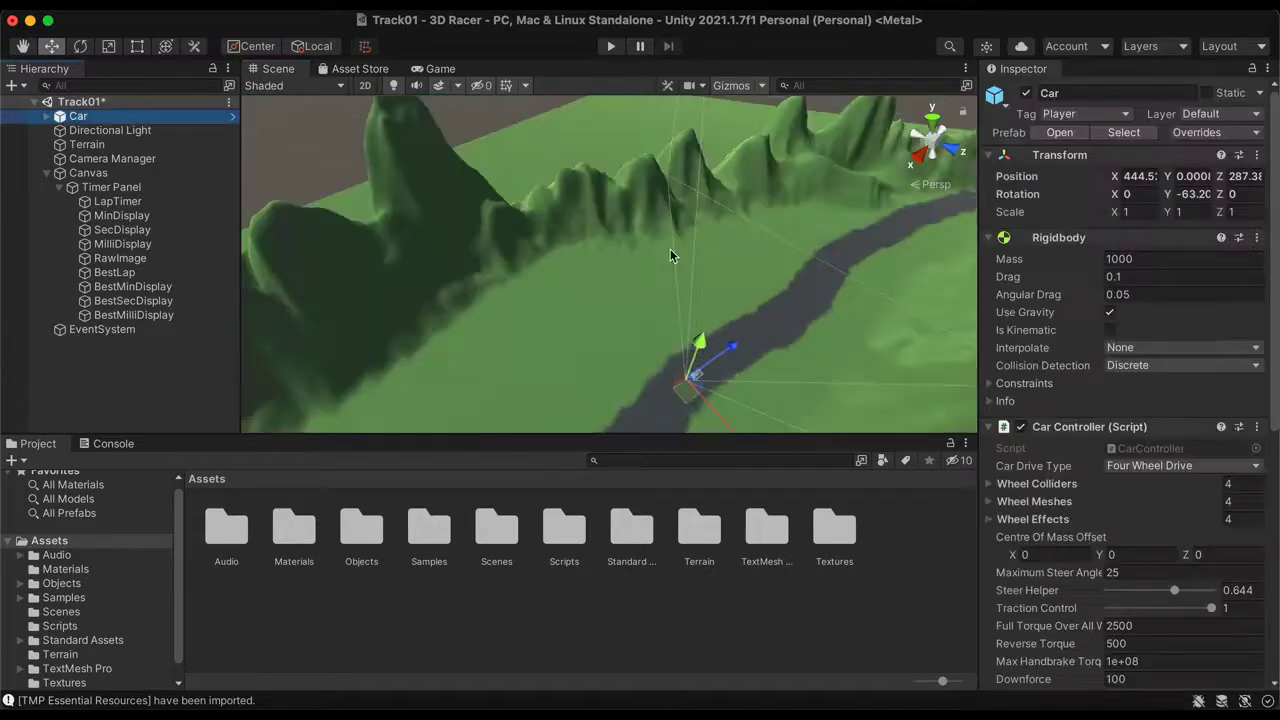
scroll(818, 273, "down", 2)
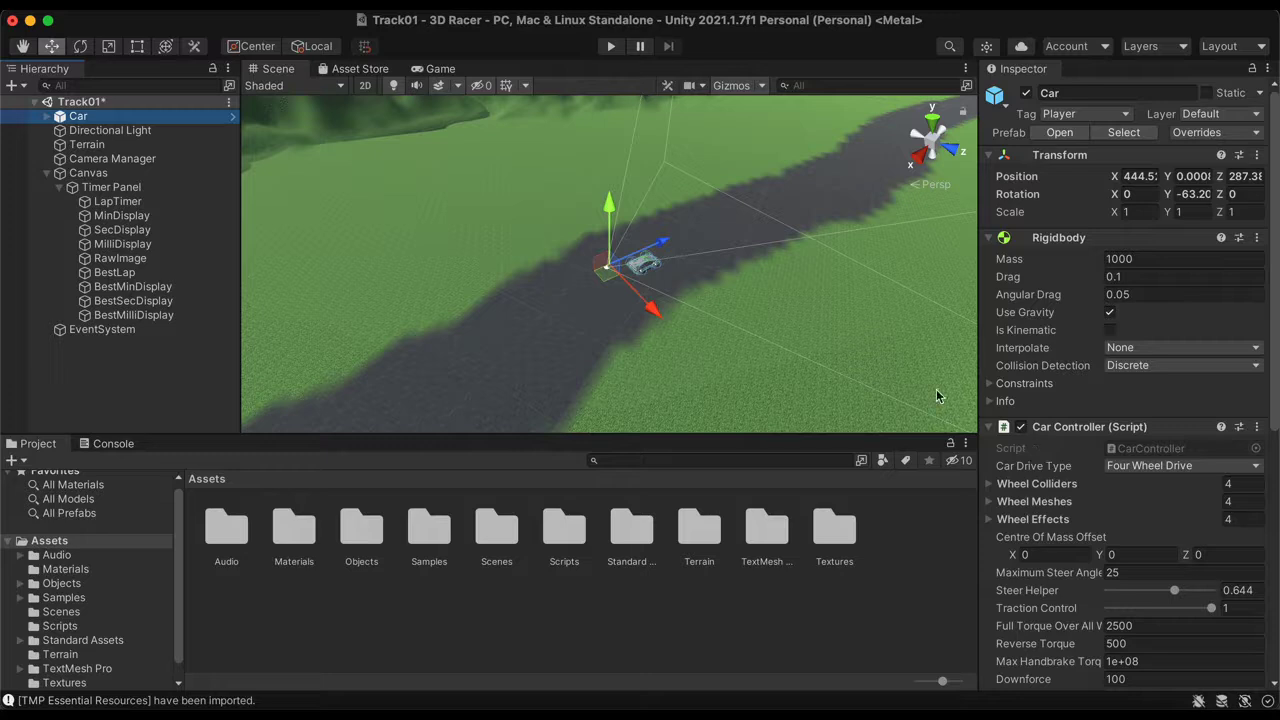
Add a 3D cylinder to the scene on the track just behind the car
scroll(742, 242, "down", 10)
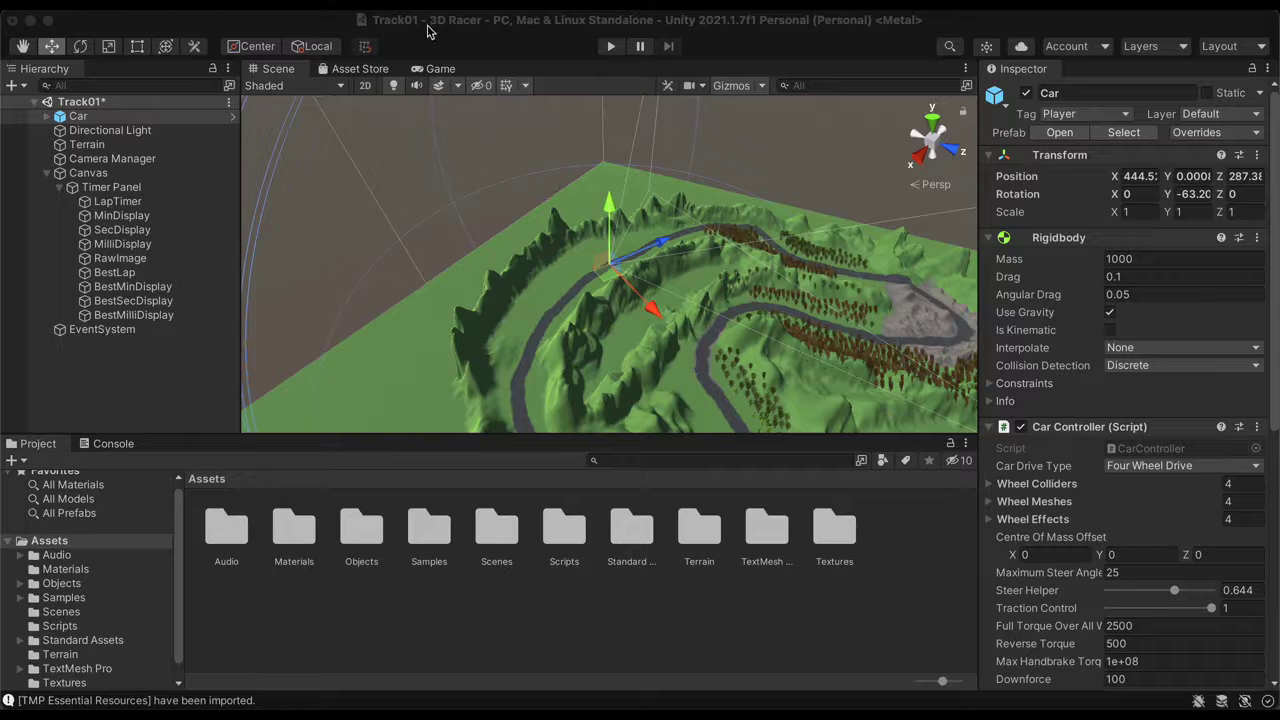
left_click(428, 23)
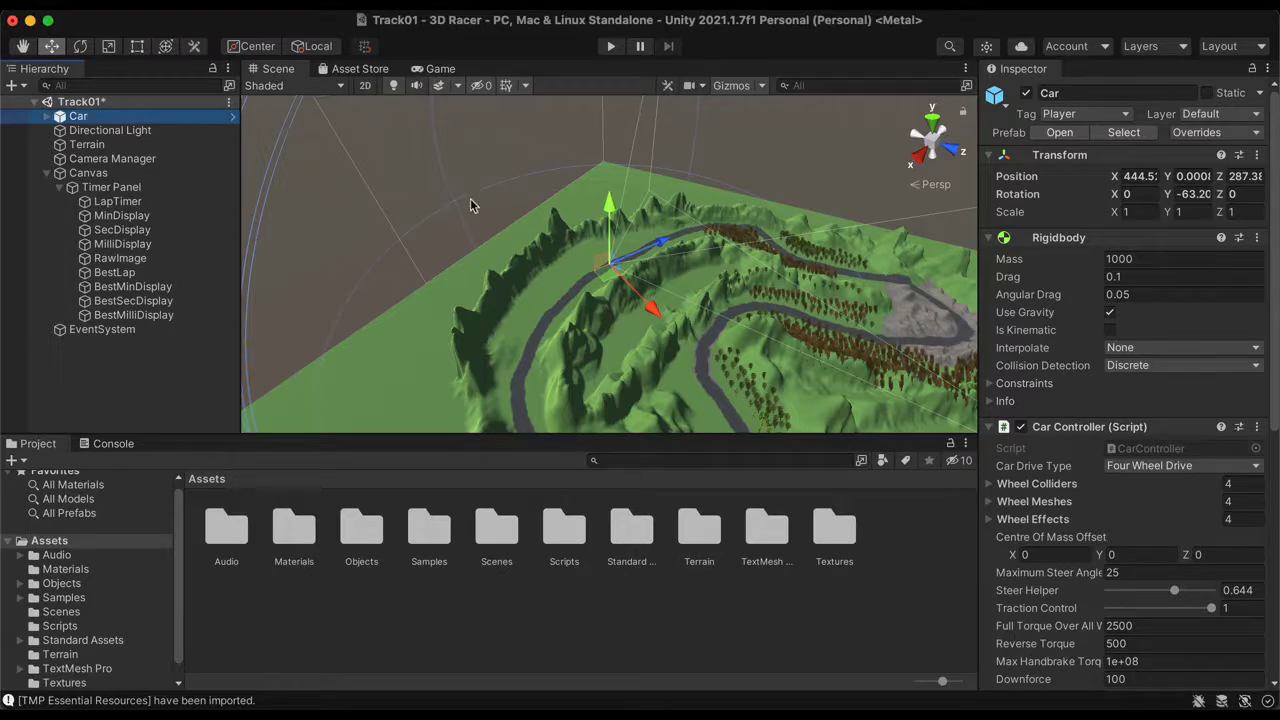
double_click(86, 117)
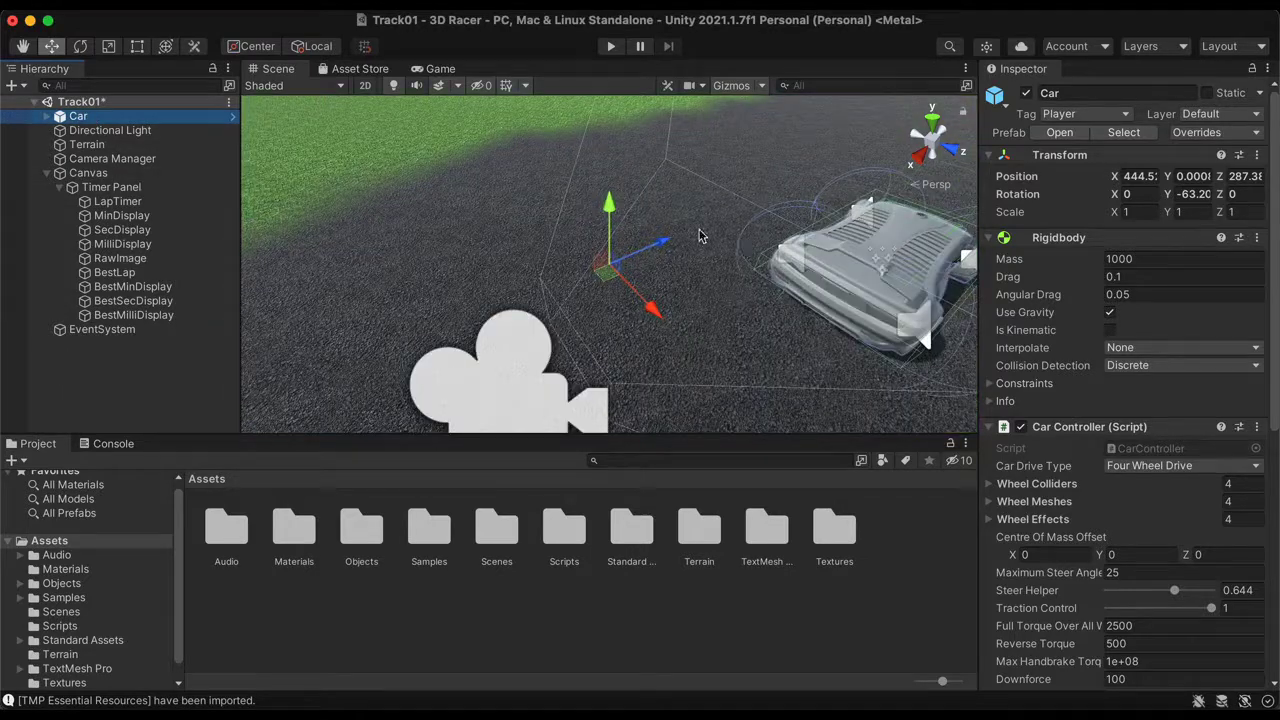
left_click_drag(676, 305, 297, 295, "alt")
scroll(915, 216, "down", 4)
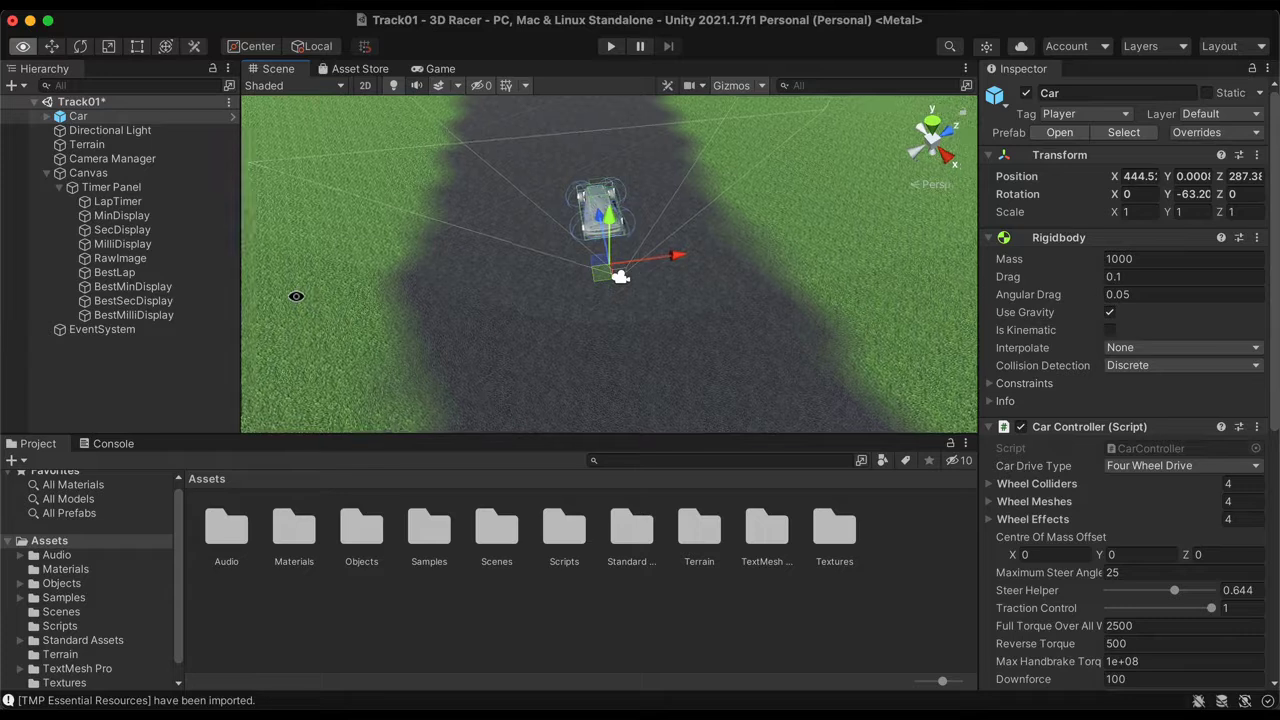
left_click(10, 87)
mouse_move(100, 160)
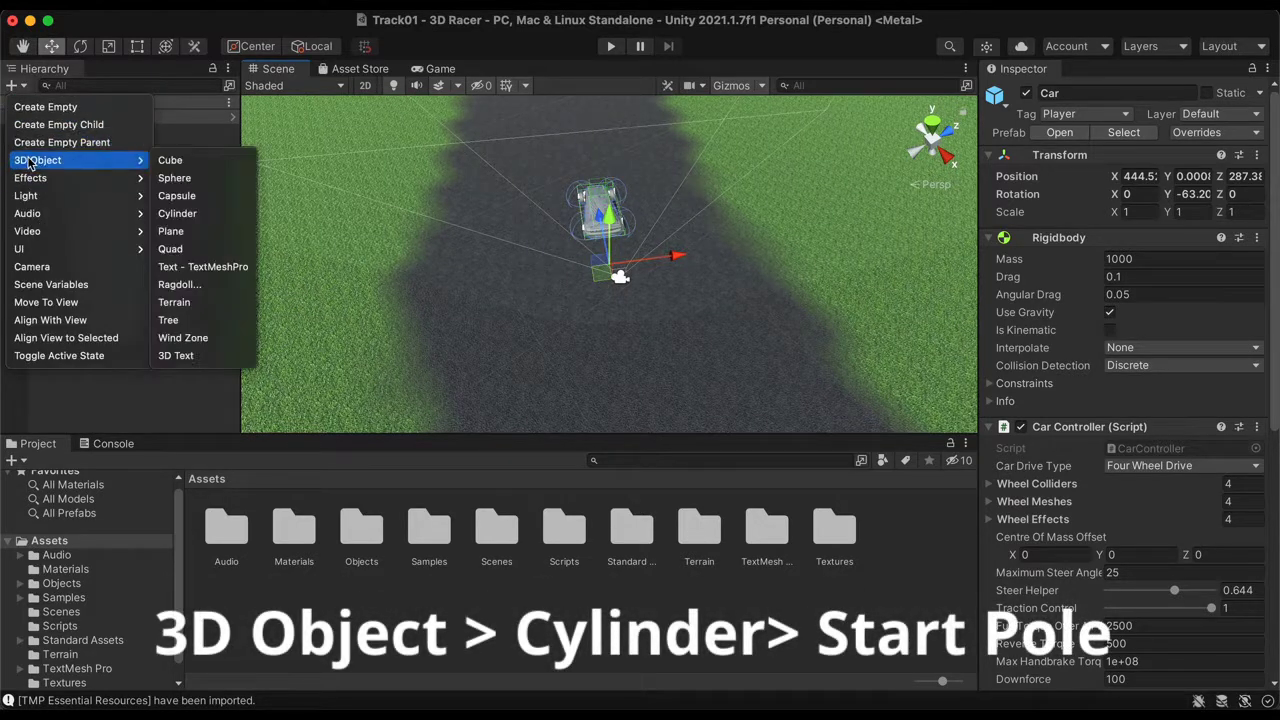
left_click(187, 215)
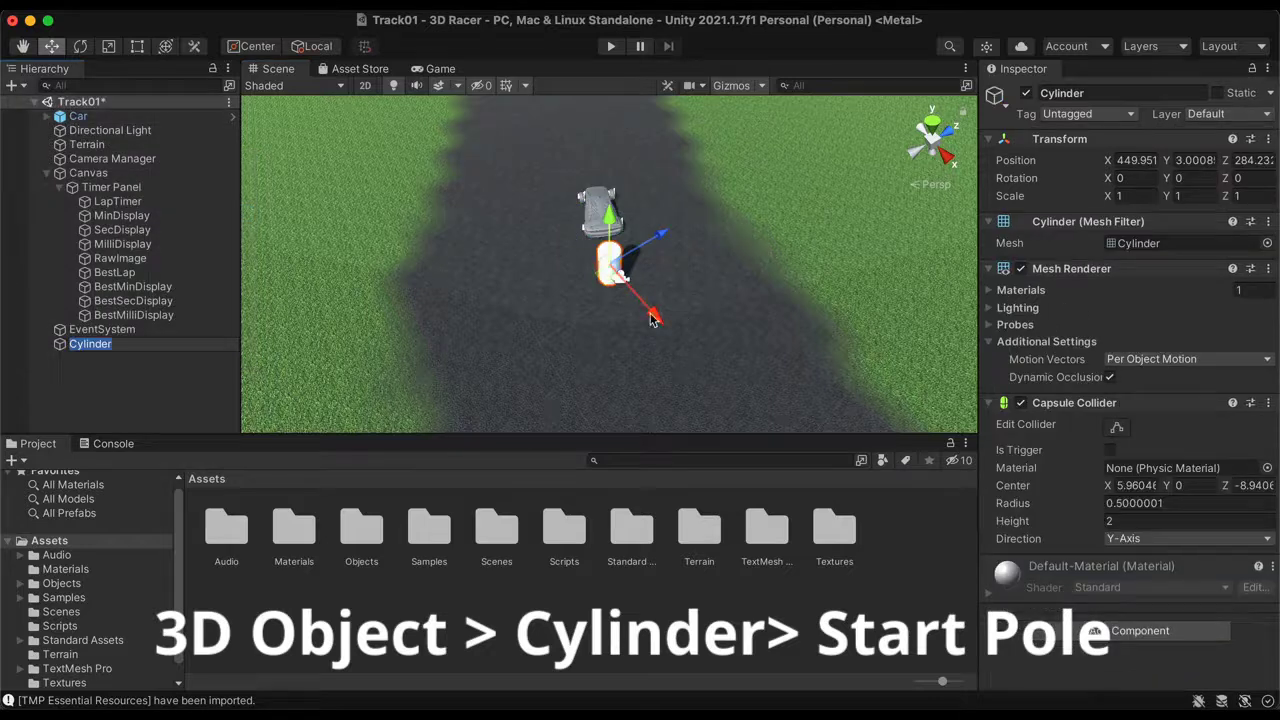
Move the cylinder off the track to a Position X of about 389.7 and set its Position Y to 0
left_click_drag(612, 263, 422, 108)
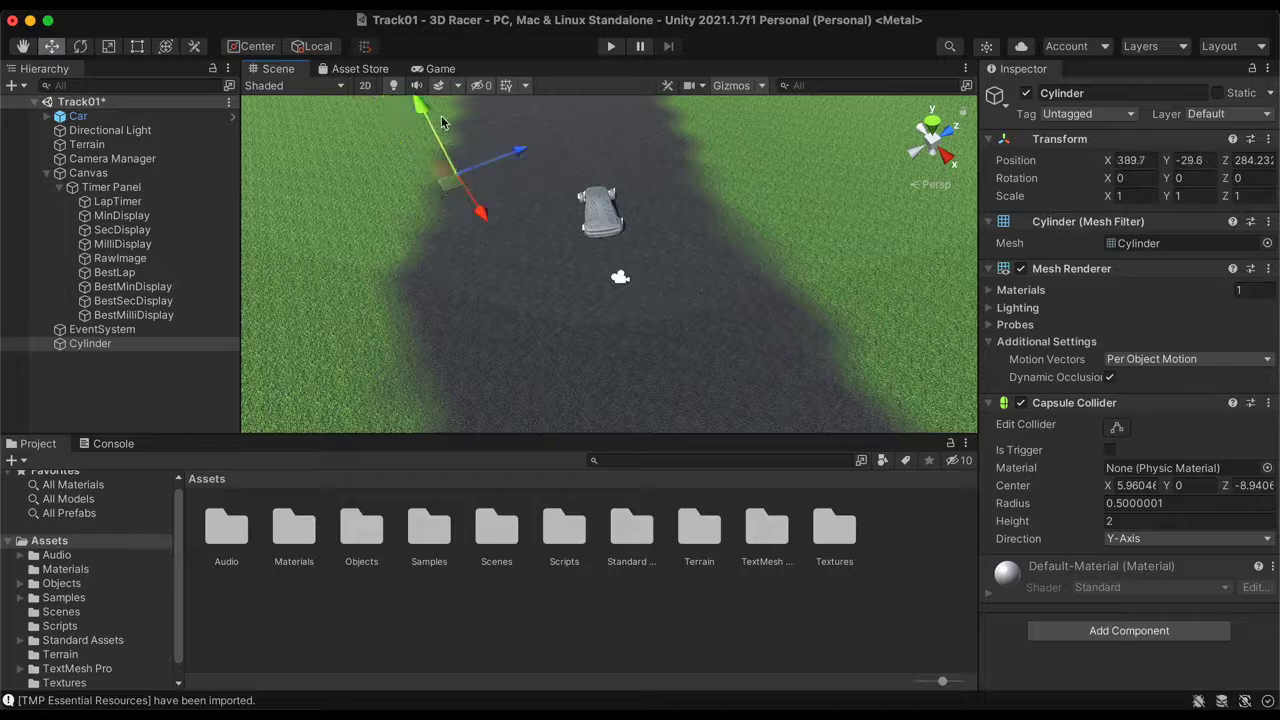
left_click(1203, 160)
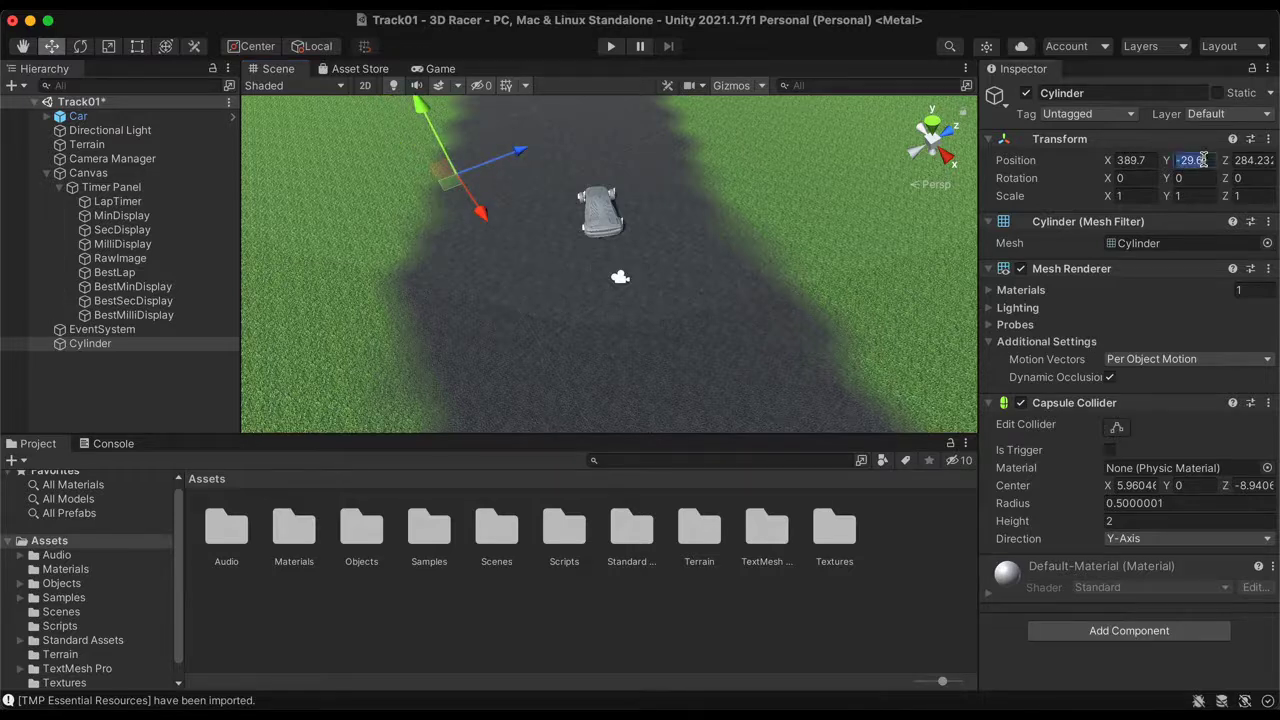
type("0")
Move the cylinder along X and Z to the grass at the track's edge near the car, about X 434.3 and Z 276.6
scroll(730, 284, "down", 5)
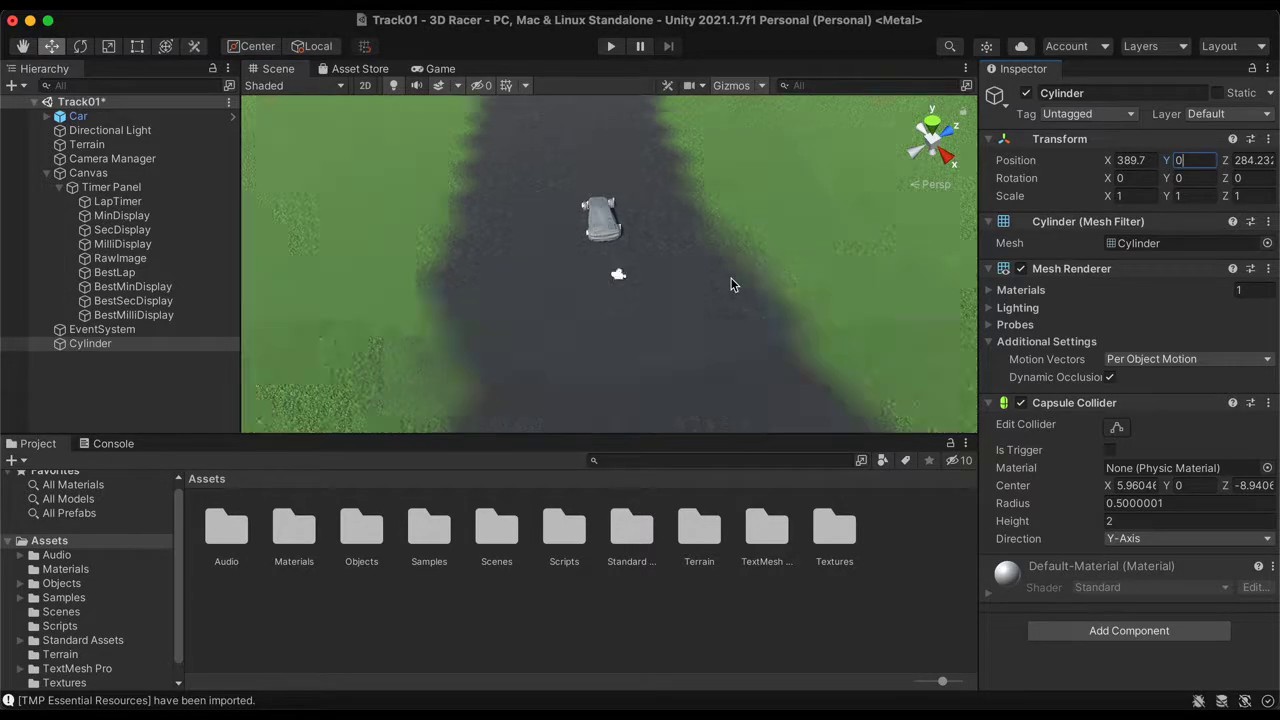
scroll(730, 284, "up", 2)
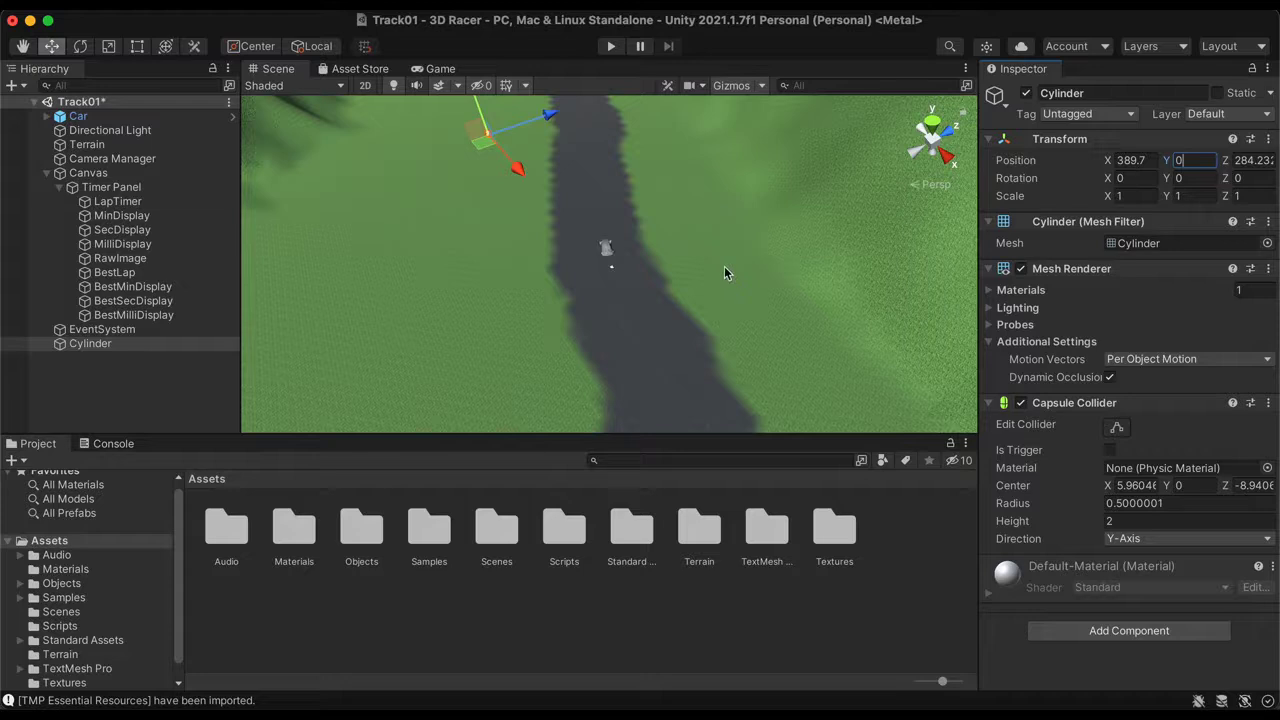
left_click_drag(520, 170, 604, 272)
left_click_drag(633, 212, 603, 222)
left_click_drag(525, 205, 523, 174)
key("super+z")
left_click_drag(582, 300, 562, 289)
Frame the cylinder from ground level and raise it to a Position Y of 1 so its base rests on the grass
double_click(100, 343)
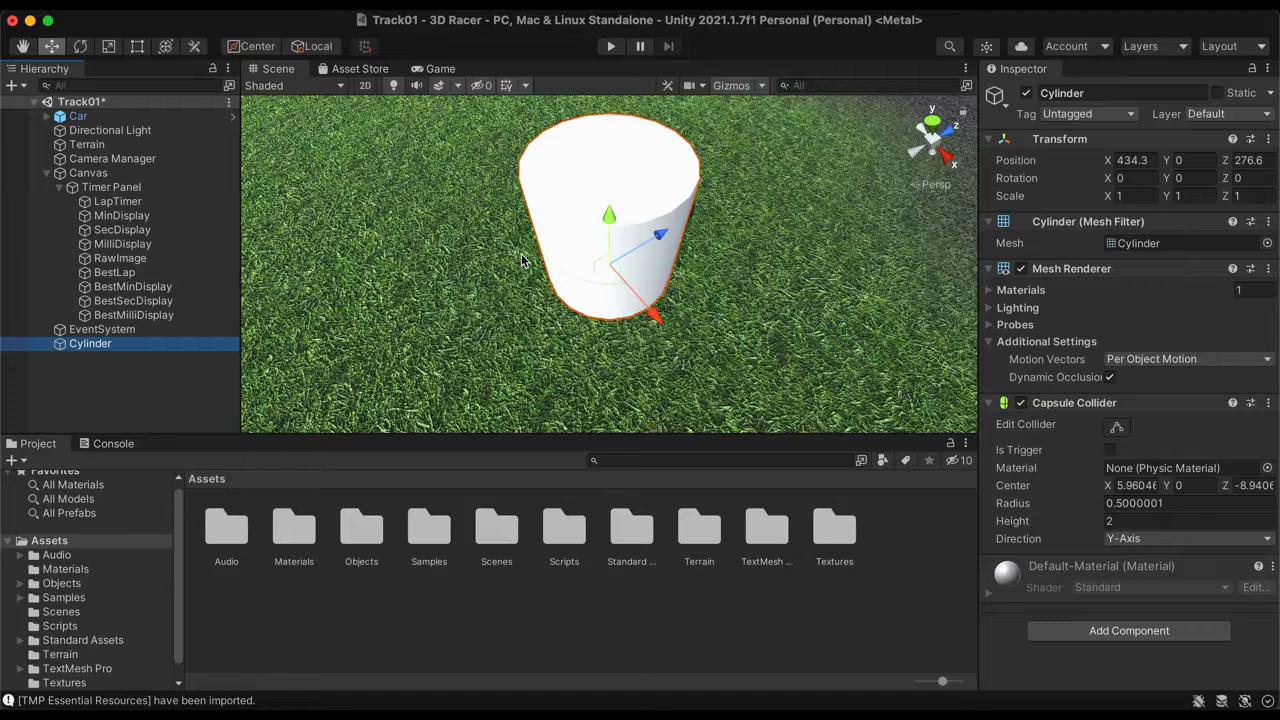
left_click_drag(728, 304, 830, 153, "alt")
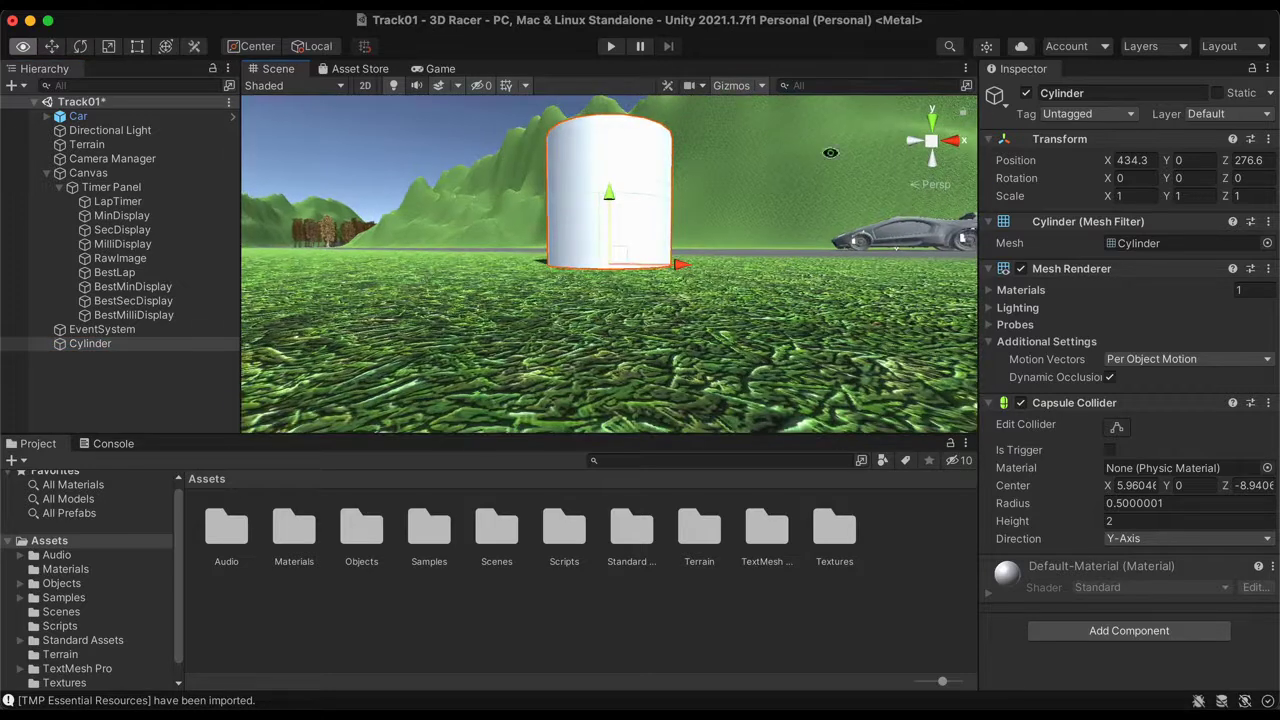
left_click_drag(677, 250, 790, 279, "alt")
left_click_drag(612, 205, 615, 64)
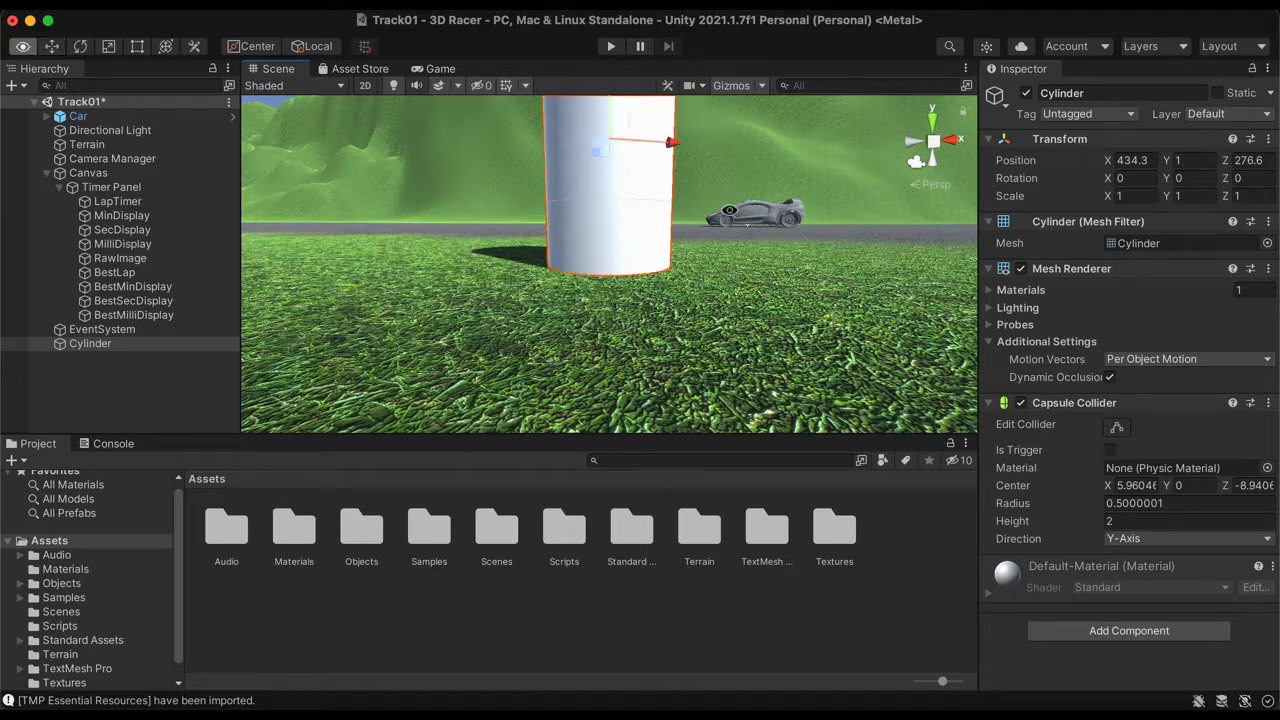
Rename the cylinder beside the track to Starting Pole
scroll(727, 263, "down", 3)
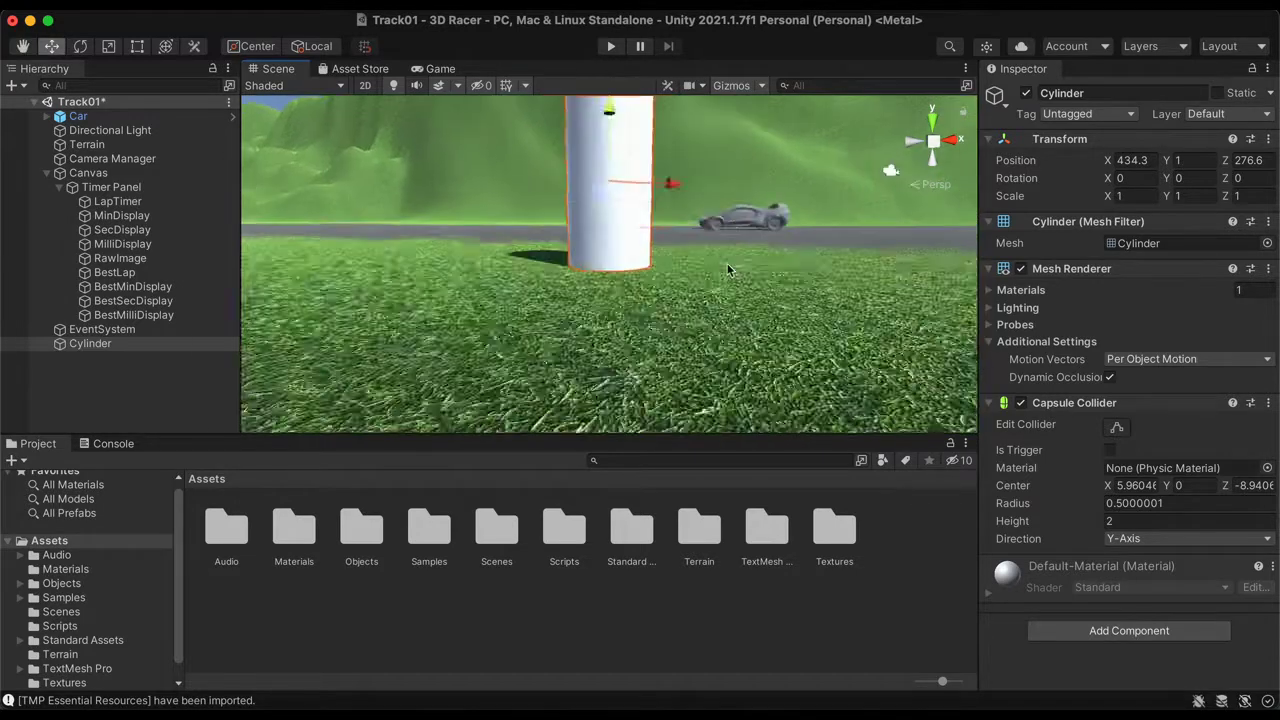
scroll(727, 268, "down", 5)
left_click_drag(669, 277, 843, 370, "alt")
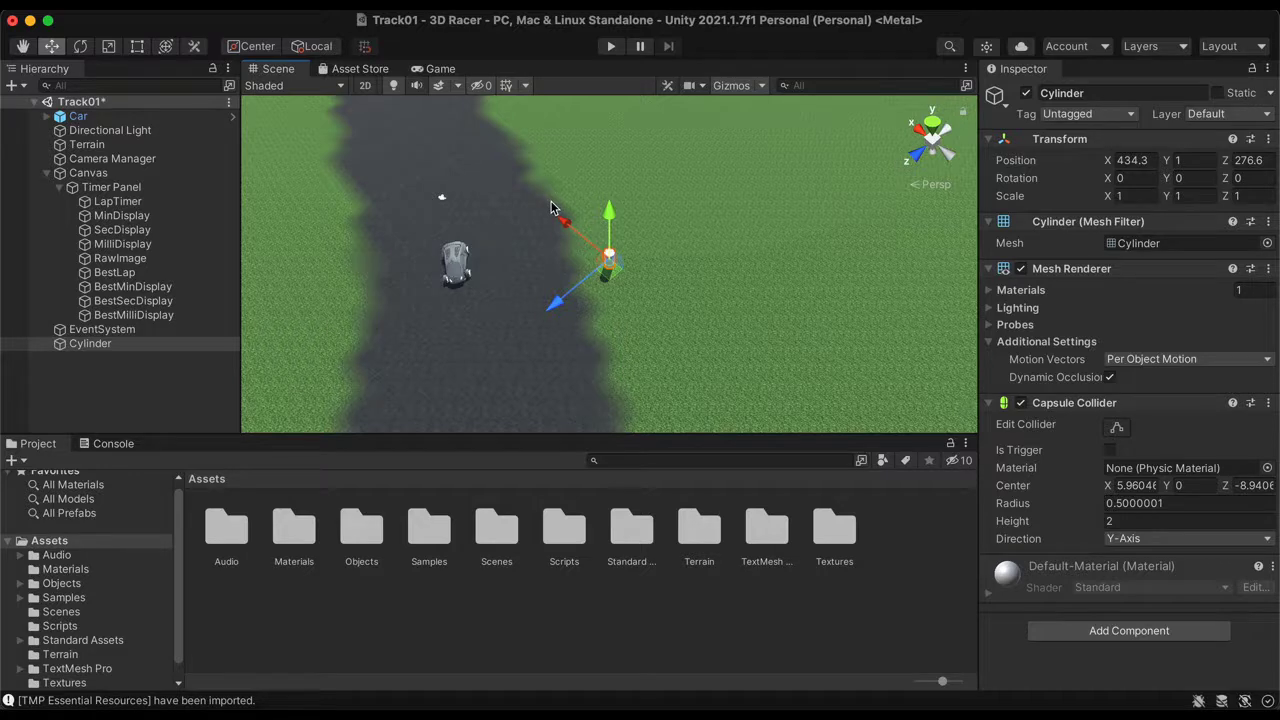
left_click(1060, 92)
type("StartingPo")
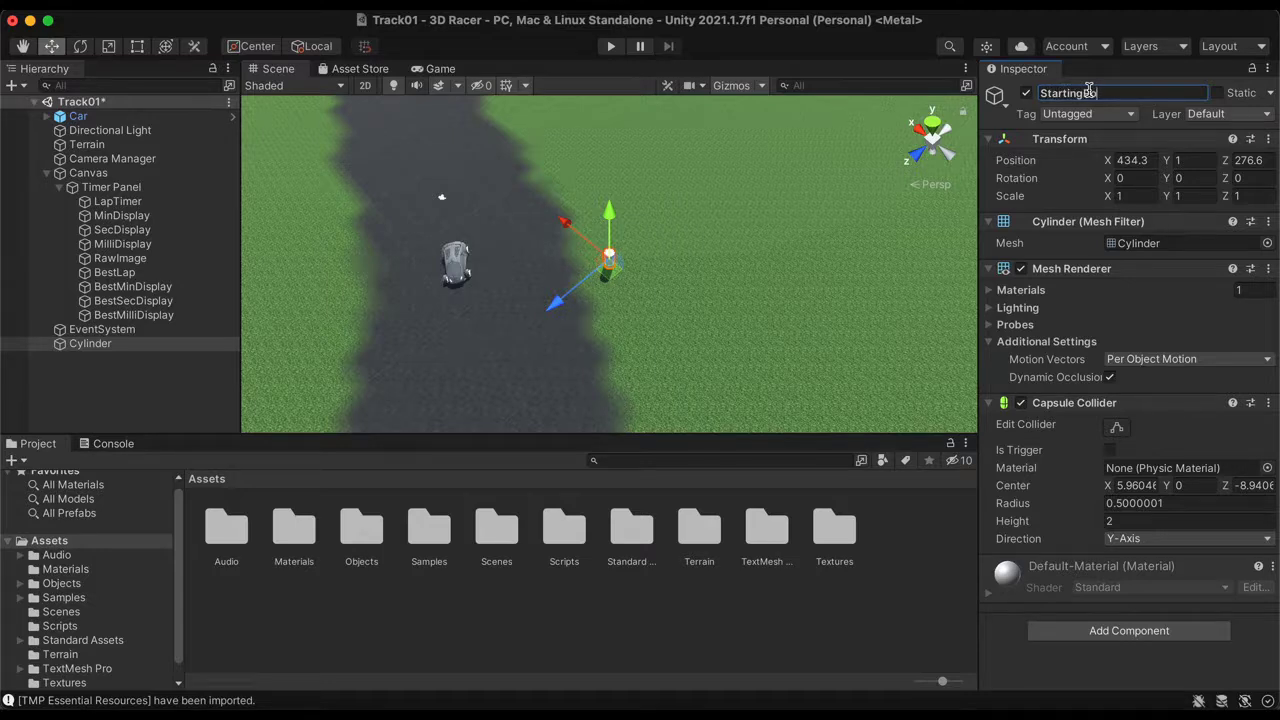
type("Pole")
key("Return")
Set the Starting Pole's scale to X 0.25, Y 3 and Z 0.25
left_click(1152, 163)
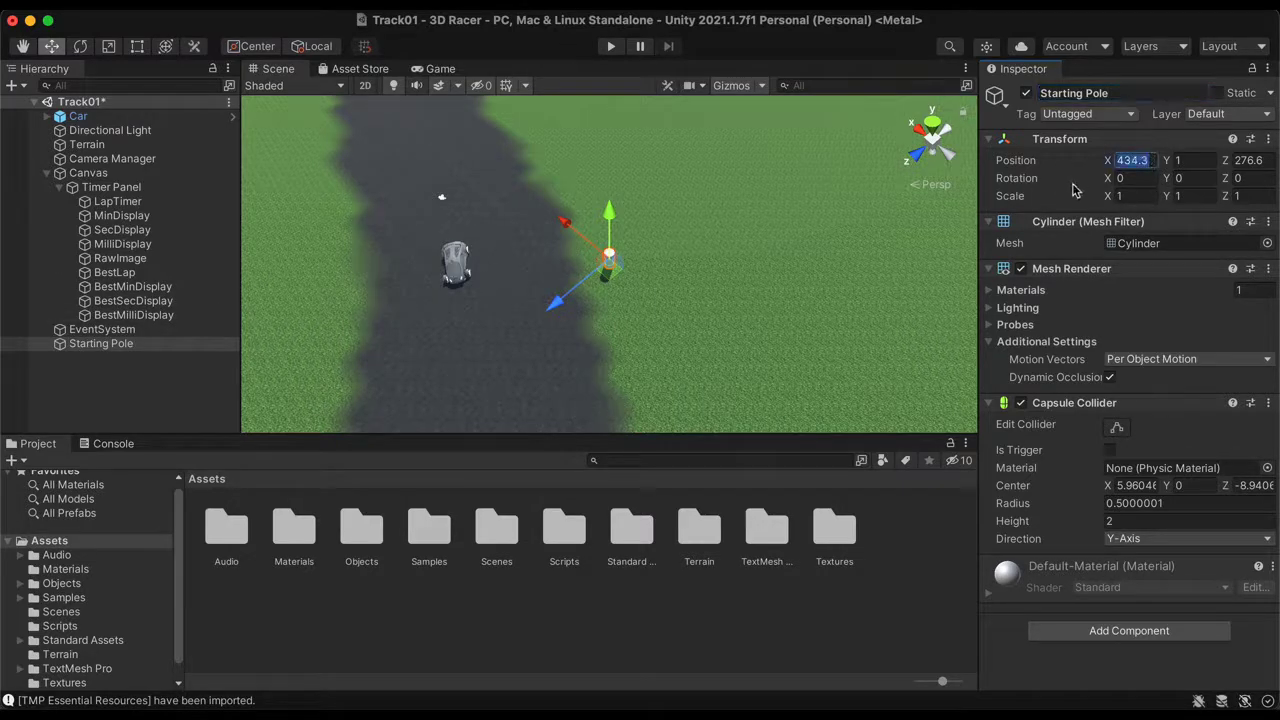
left_click(1130, 196)
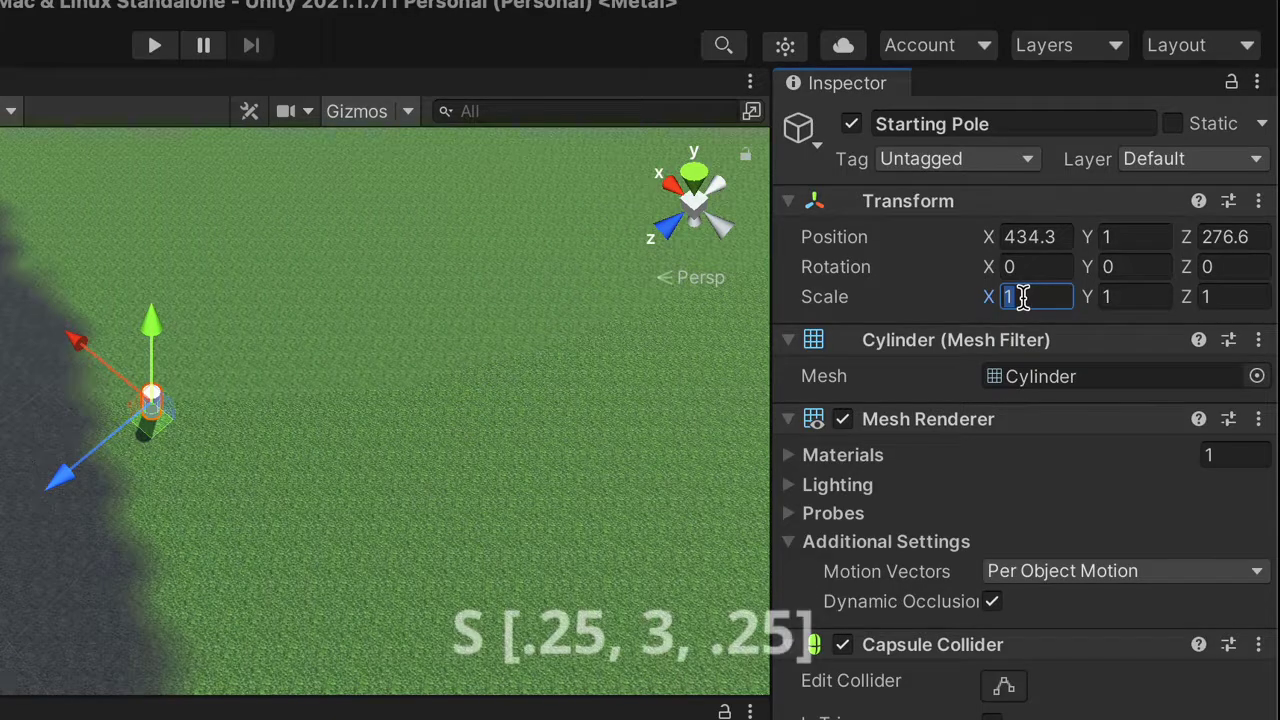
type(".25")
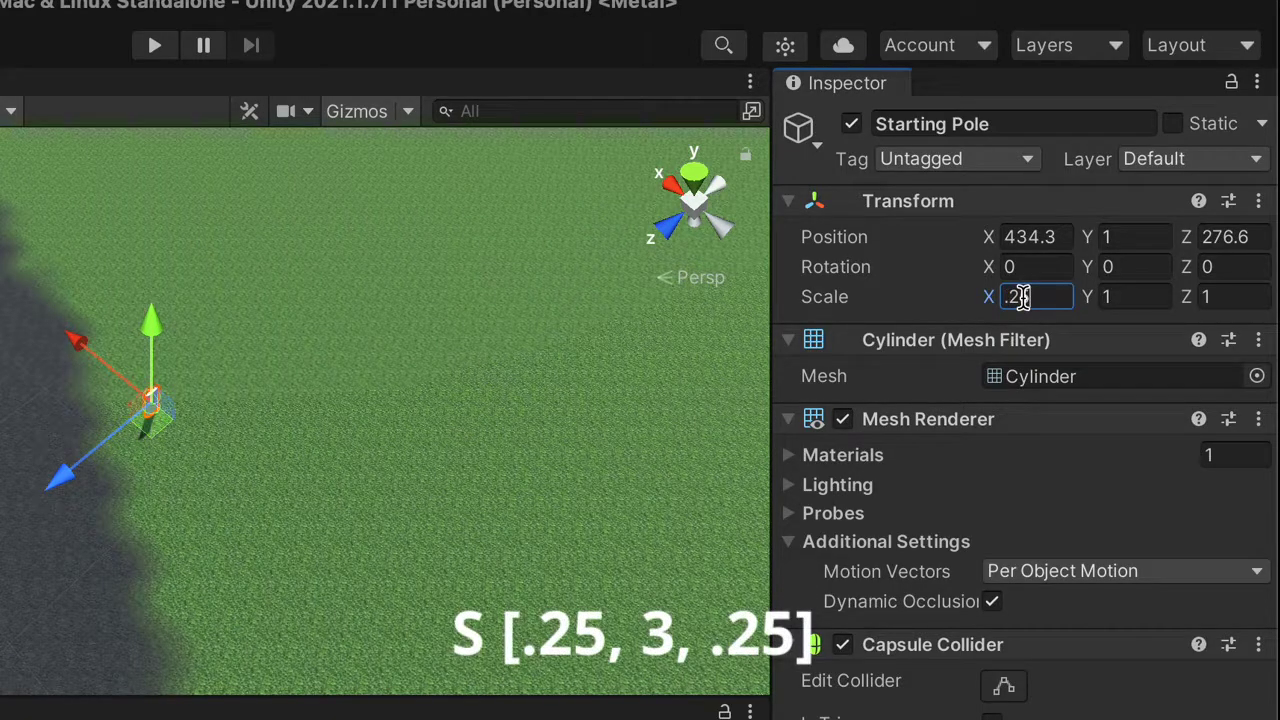
key("Tab")
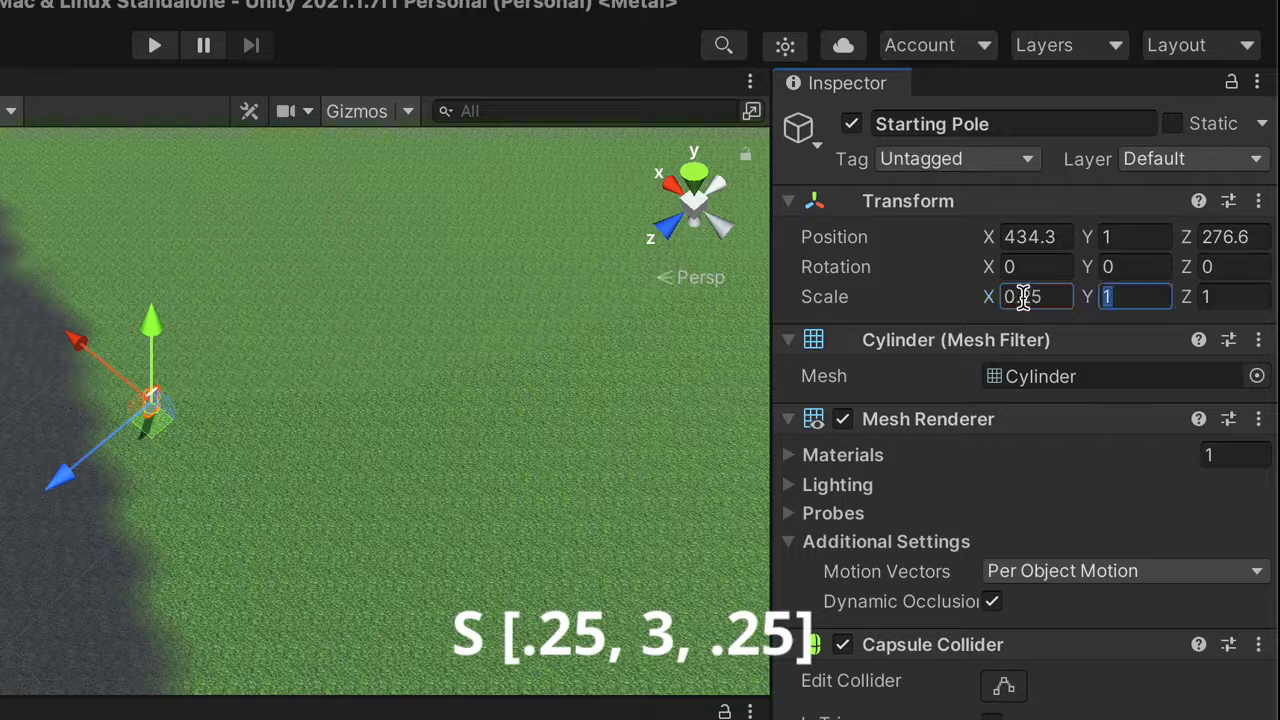
type("3")
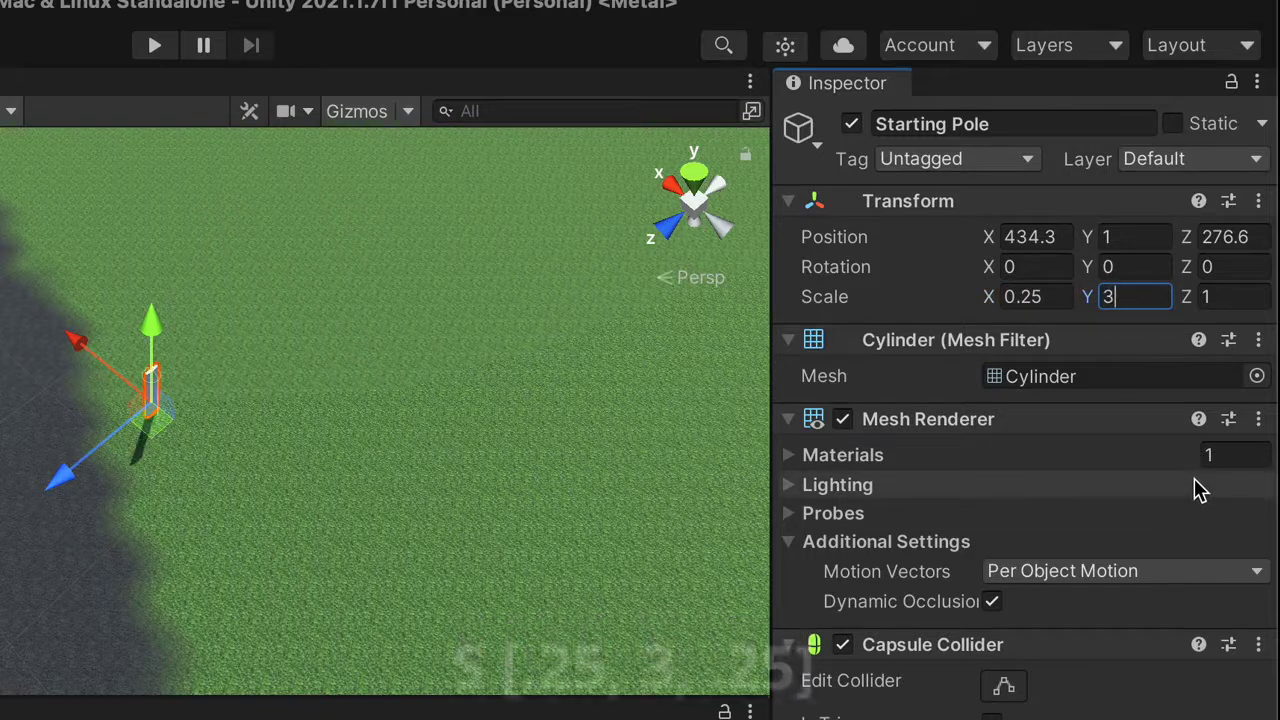
key("Tab")
type(".25")
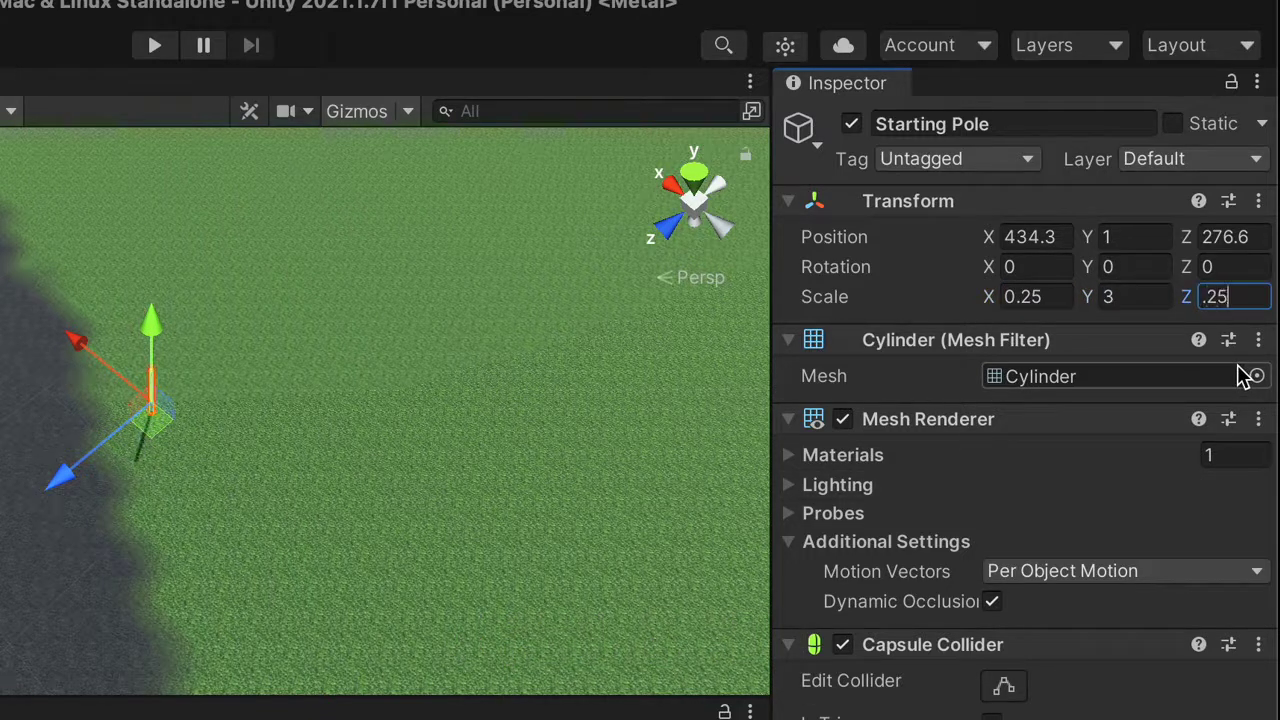
Raise the Starting Pole to a Position Y of about 3.11 and check from the side that its base meets the grass
mouse_move(154, 340)
left_mouse_down()
mouse_move(148, 285)
mouse_move(154, 326)
left_mouse_up()
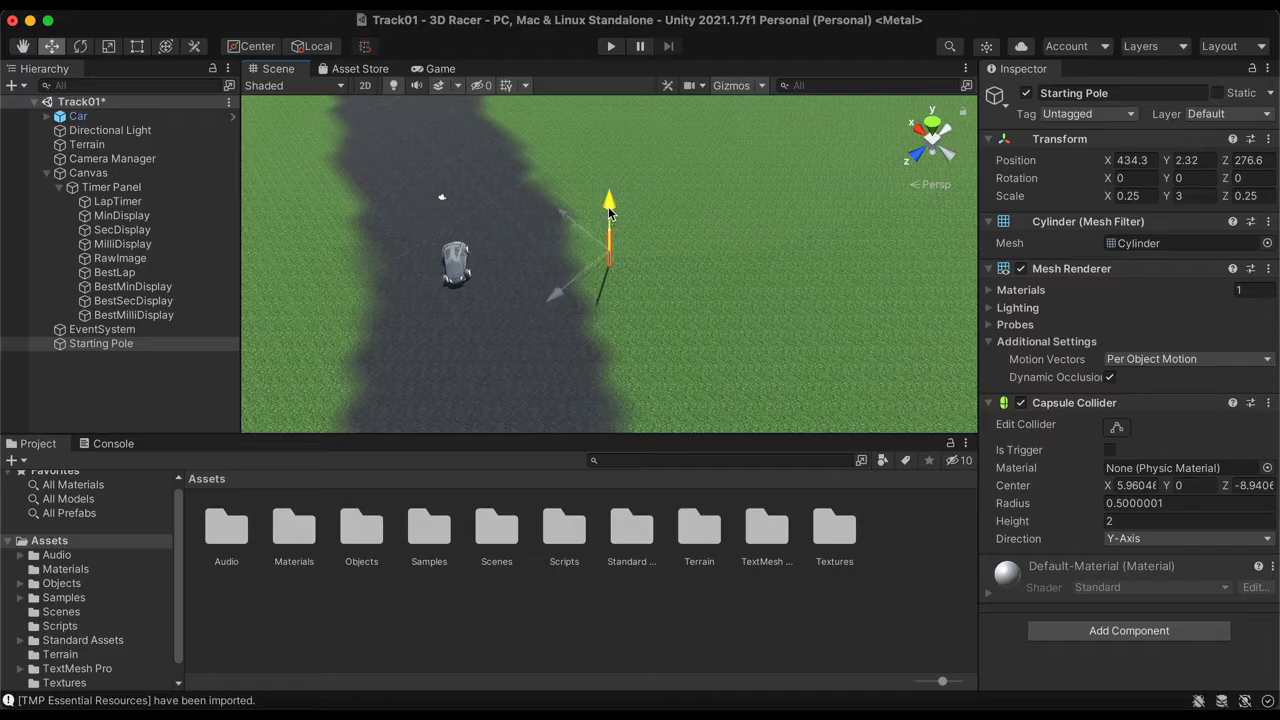
left_click_drag(610, 208, 609, 205)
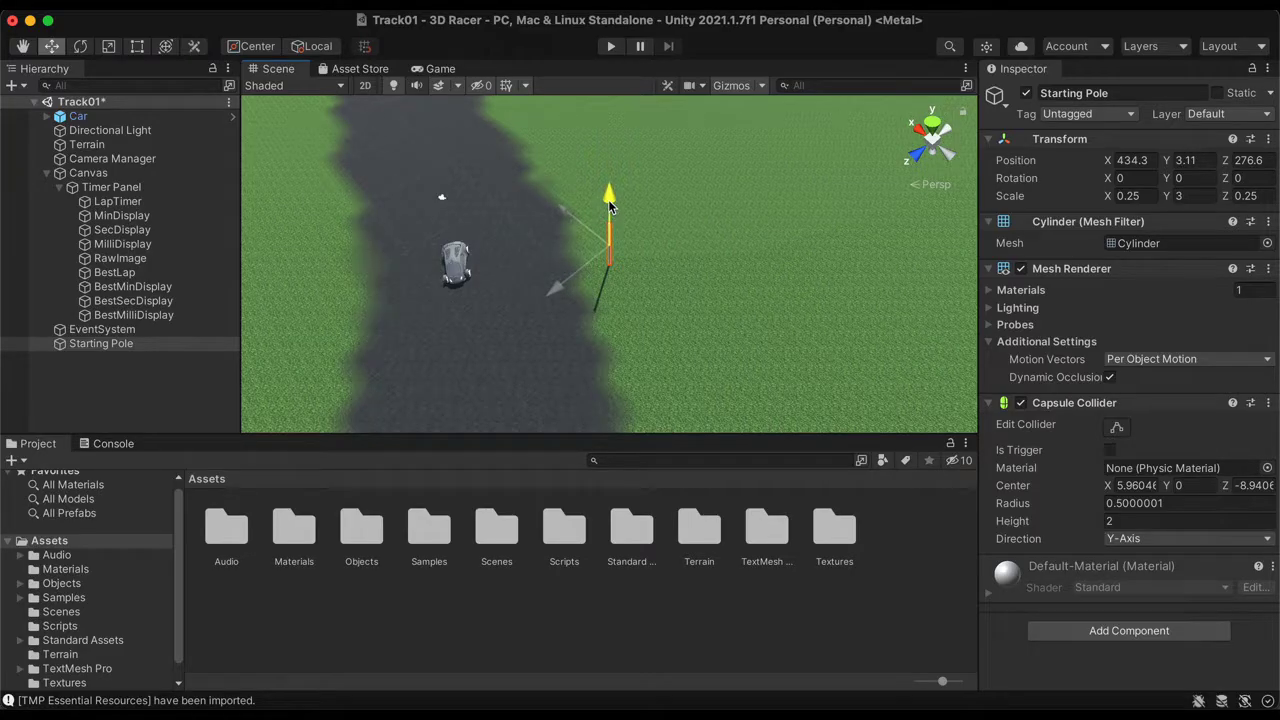
double_click(100, 343)
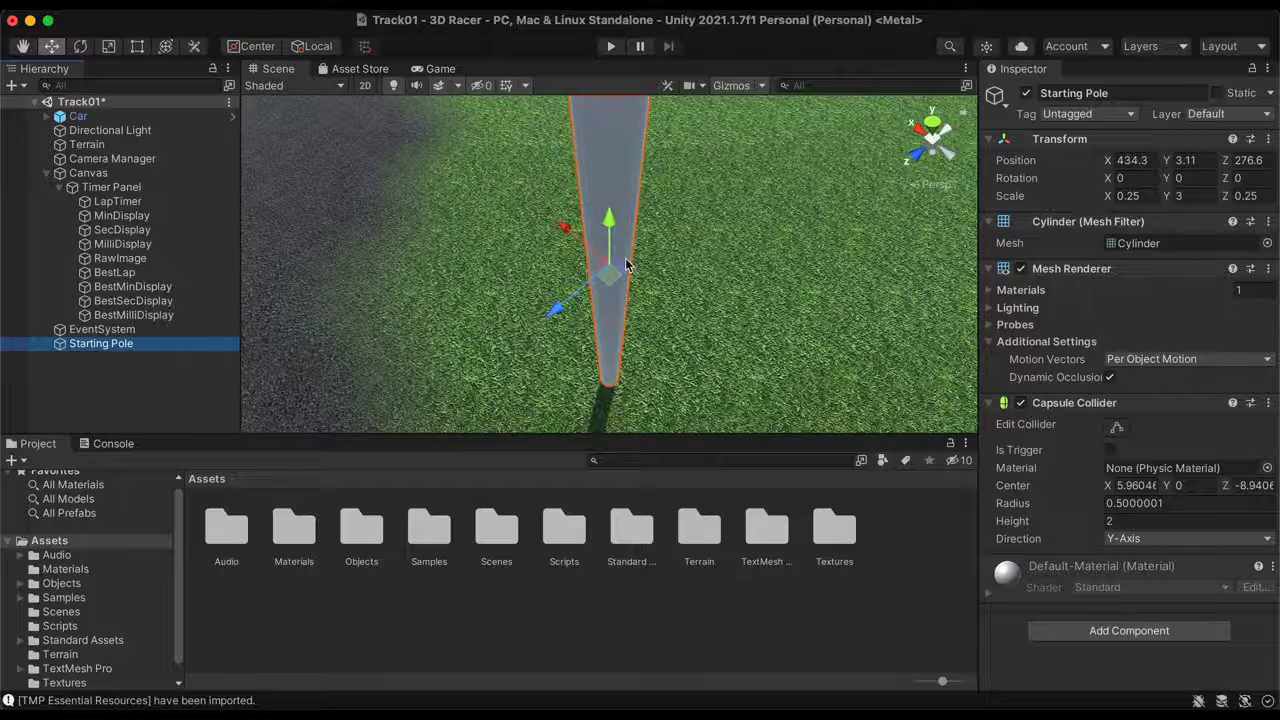
left_click_drag(714, 288, 420, 231, "alt")
scroll(491, 256, "down", 5)
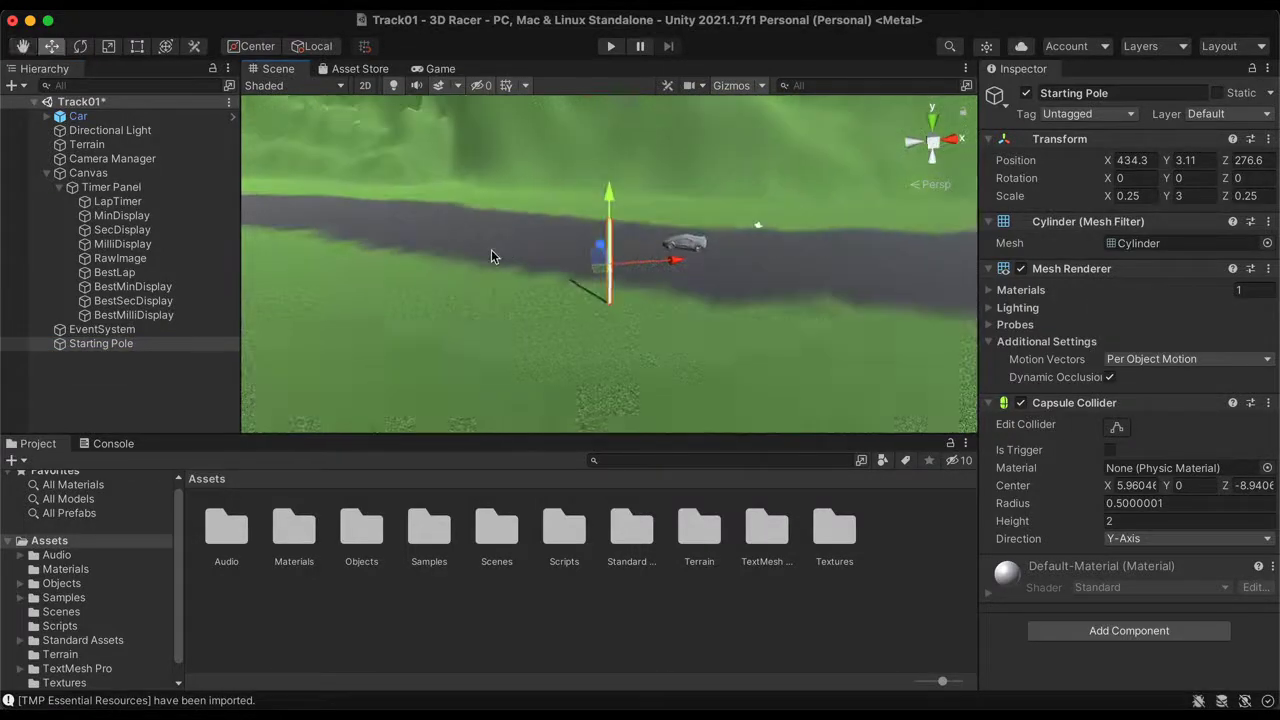
scroll(491, 256, "up", 2)
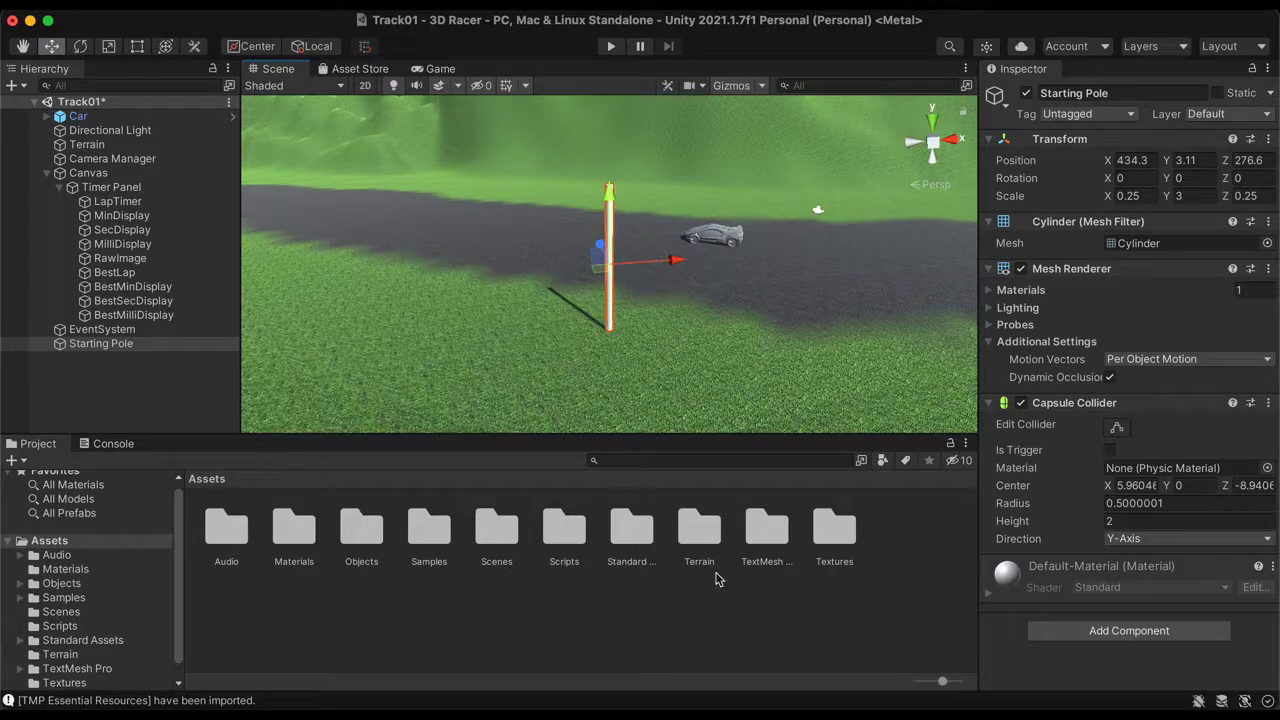
Create a new material named MetalMat in the Materials folder
double_click(291, 530)
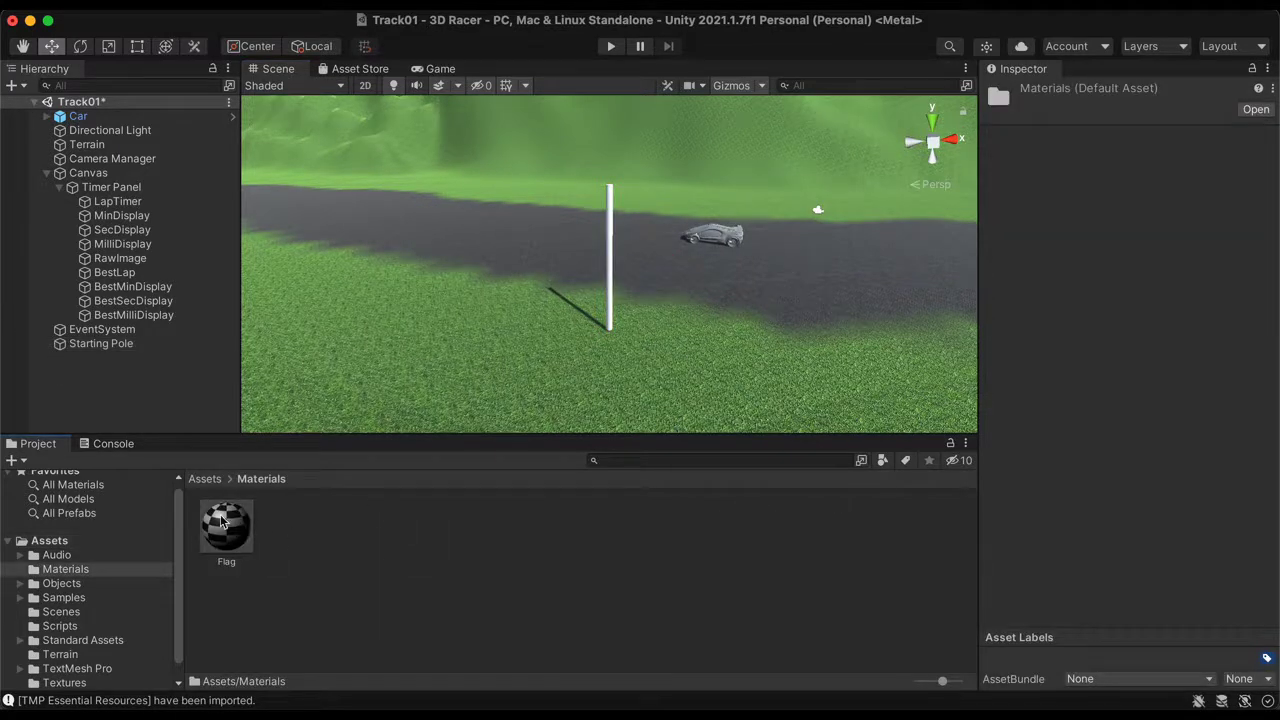
right_click(308, 531)
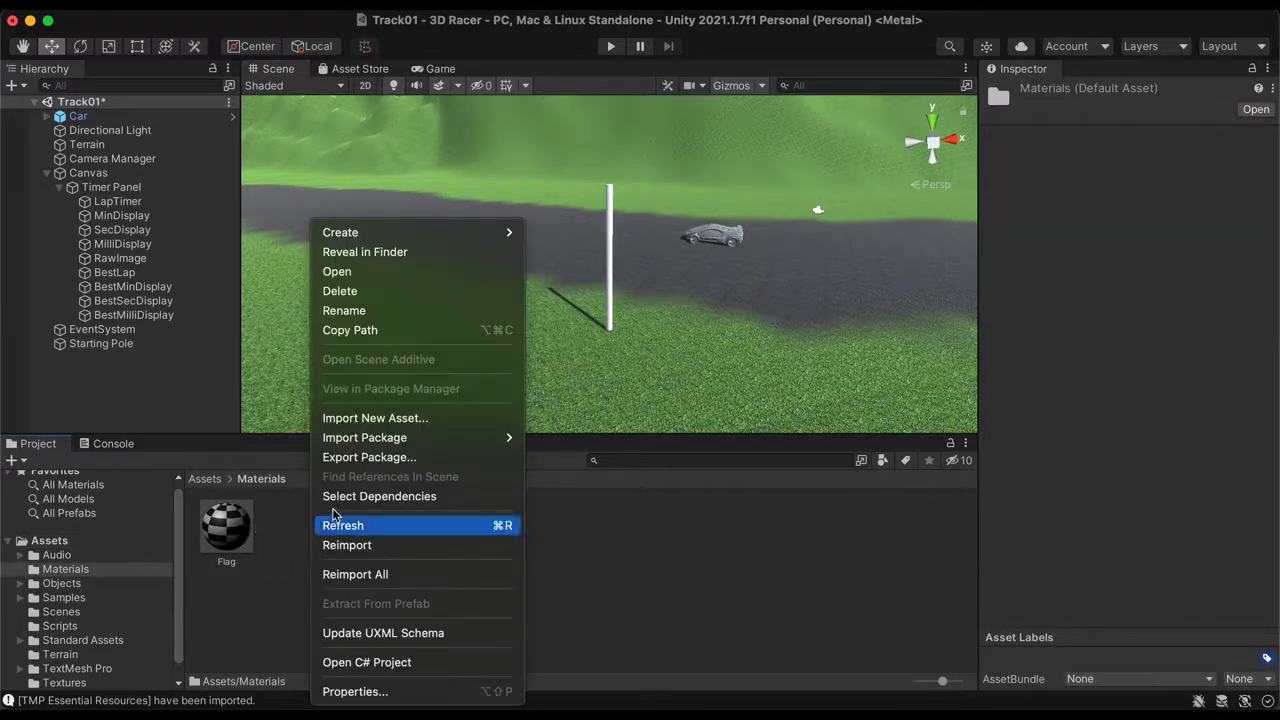
mouse_move(370, 238)
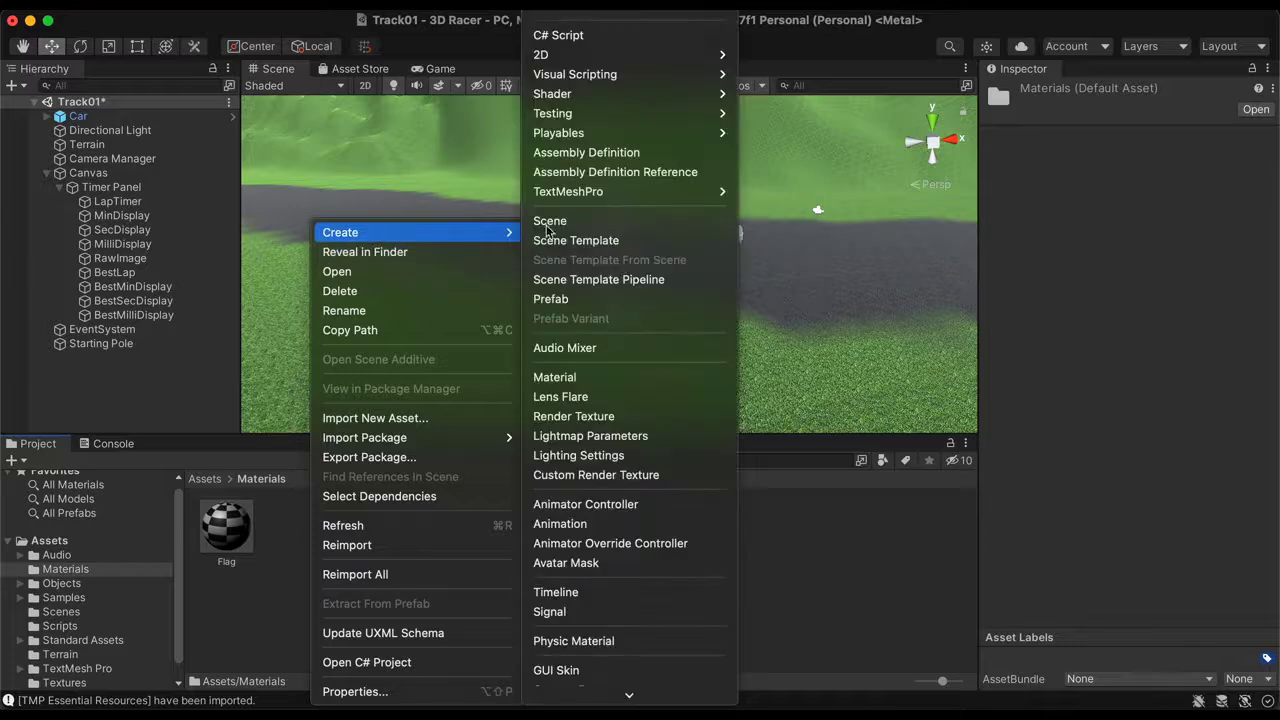
left_click(566, 374)
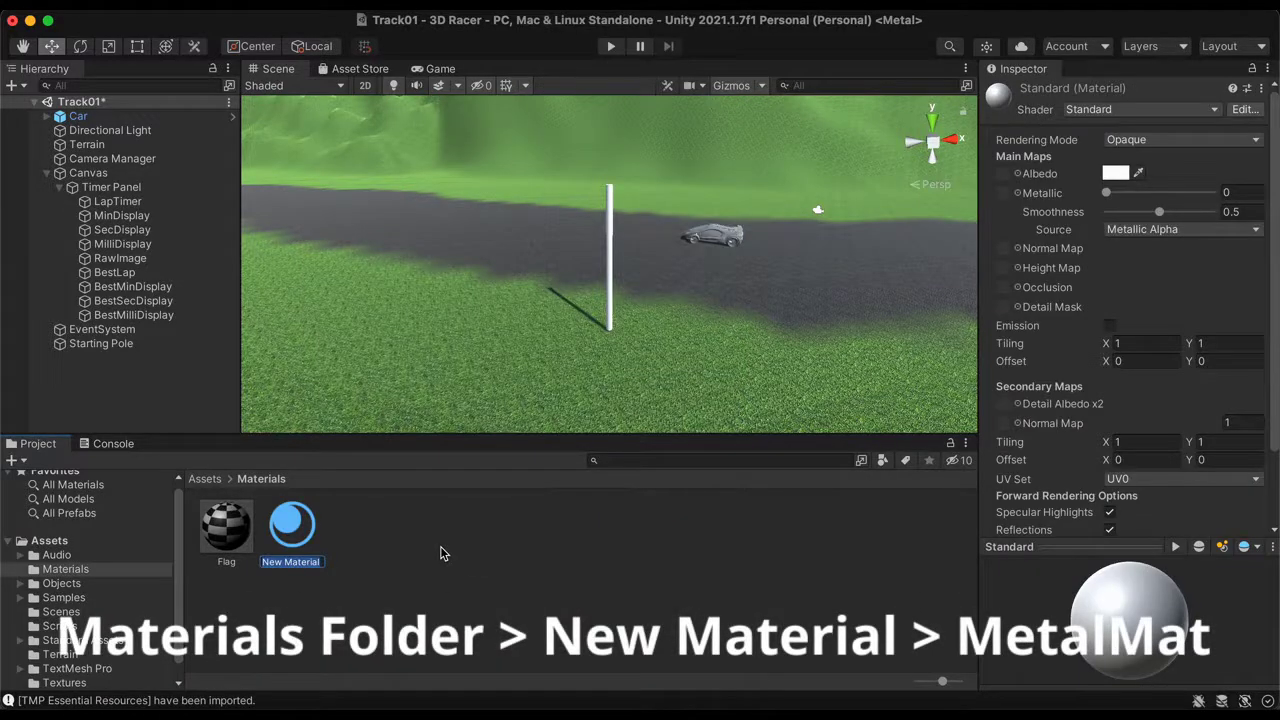
type("MetalMat")
key("Return")
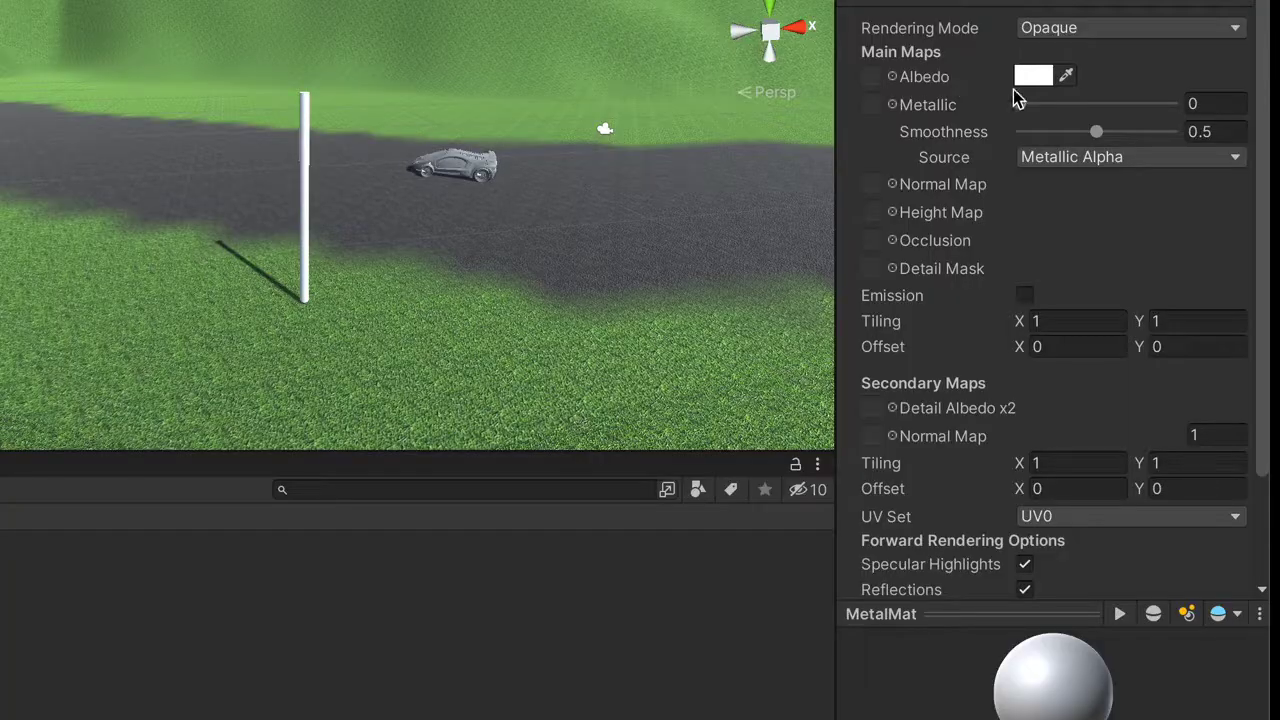
Give MetalMat a grey albedo of about A2A2A2, with Metallic about 0.878 and Smoothness about 0.835
left_click(1033, 77)
left_click_drag(1074, 269, 1047, 263)
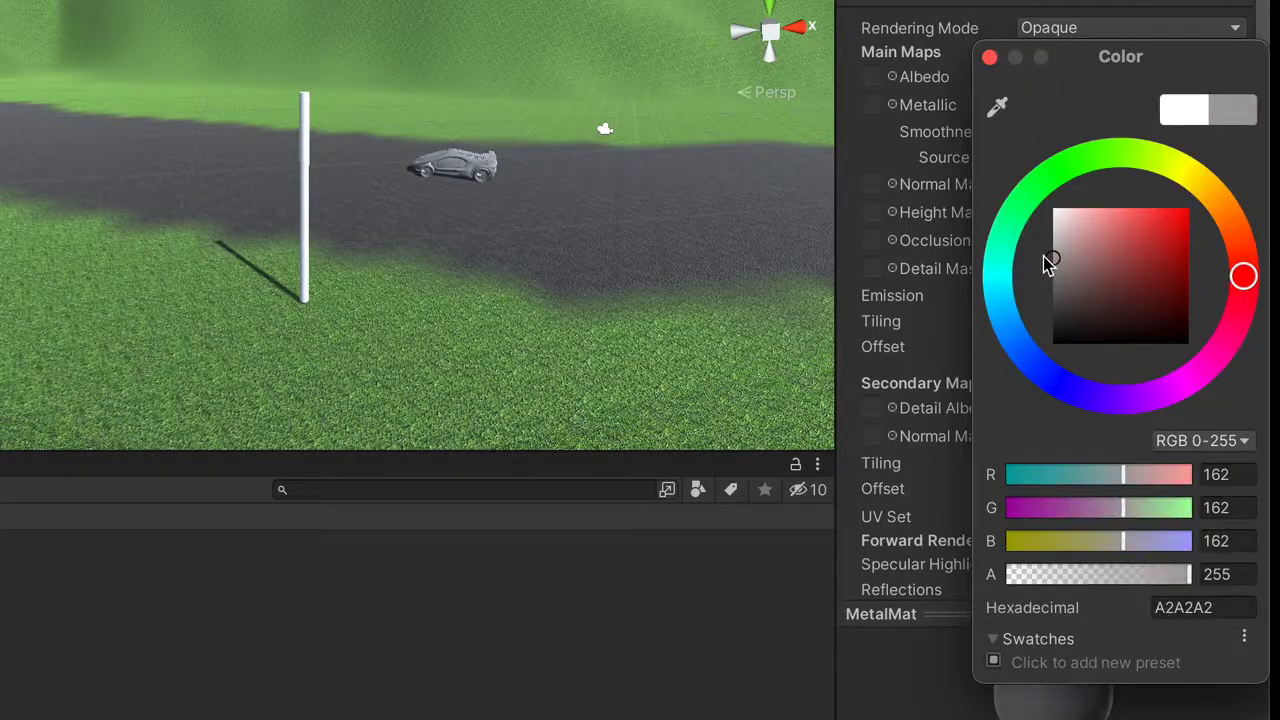
left_click(990, 57)
left_click_drag(1022, 106, 1147, 134)
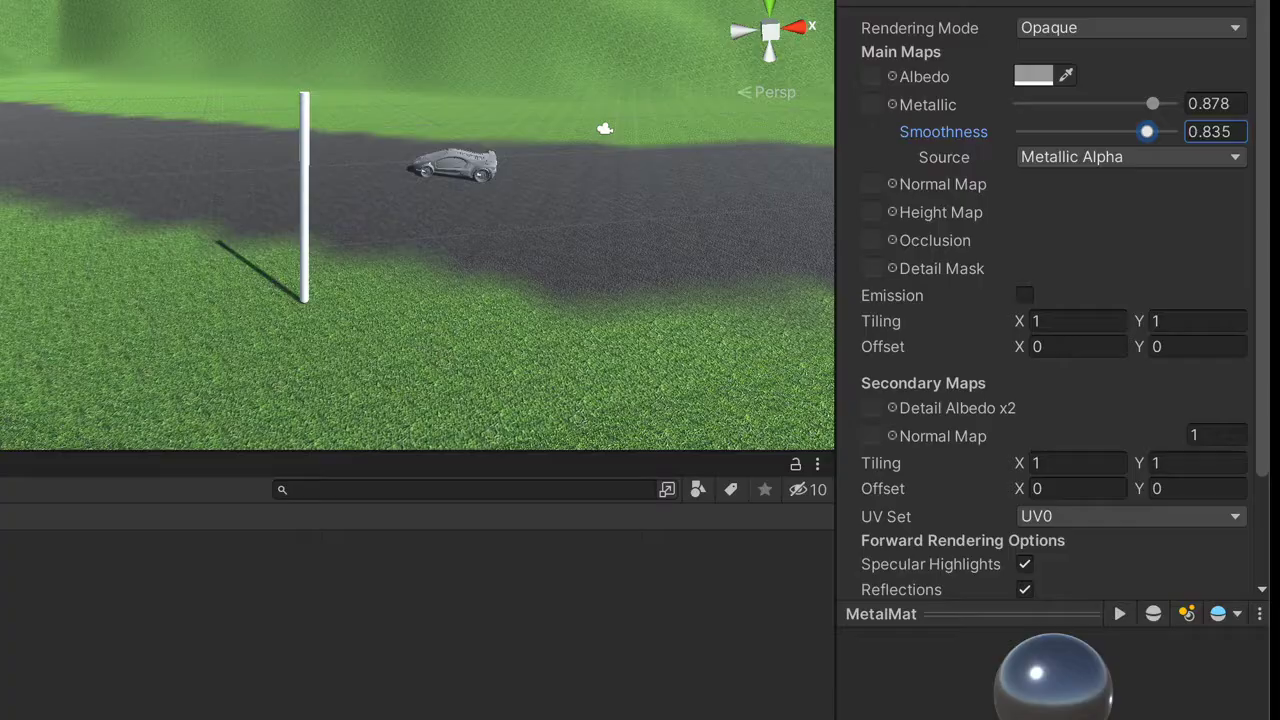
scroll(604, 289, "down", 5)
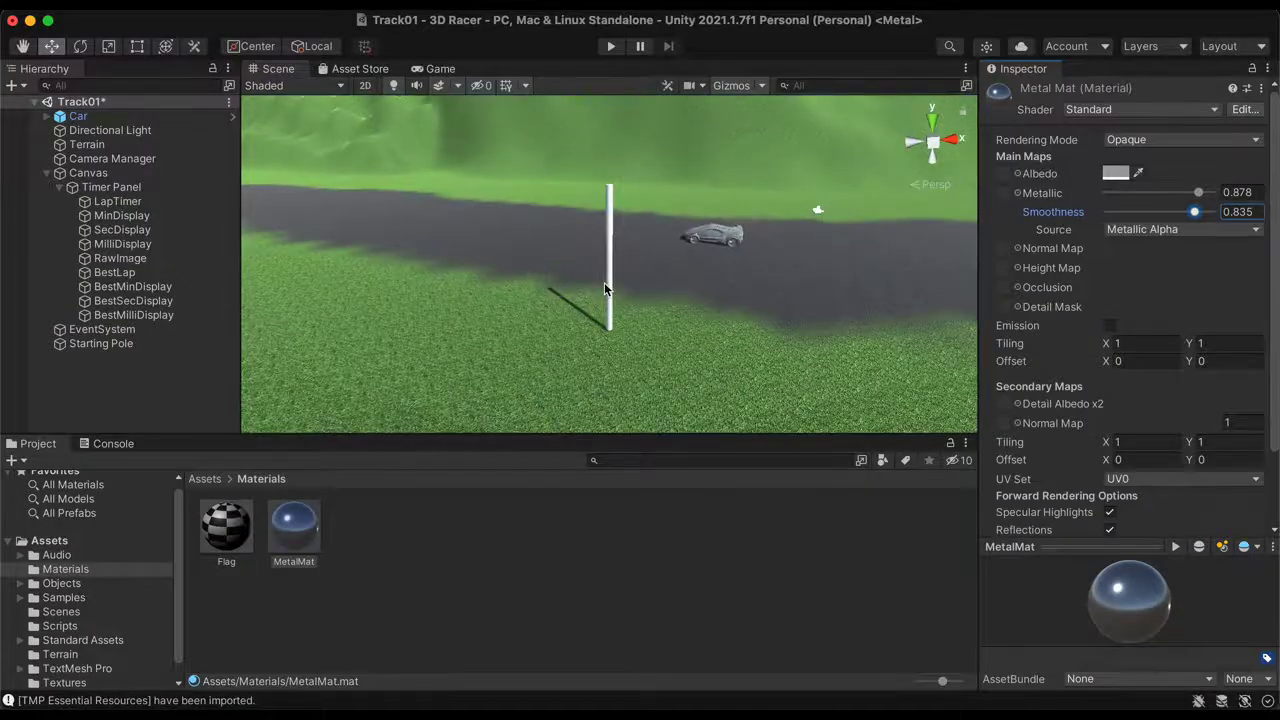
Apply the MetalMat material to the Starting Pole and inspect its metallic look up close
left_click_drag(298, 523, 608, 289)
right_click_drag(664, 333, 593, 311)
scroll(593, 311, "up", 5)
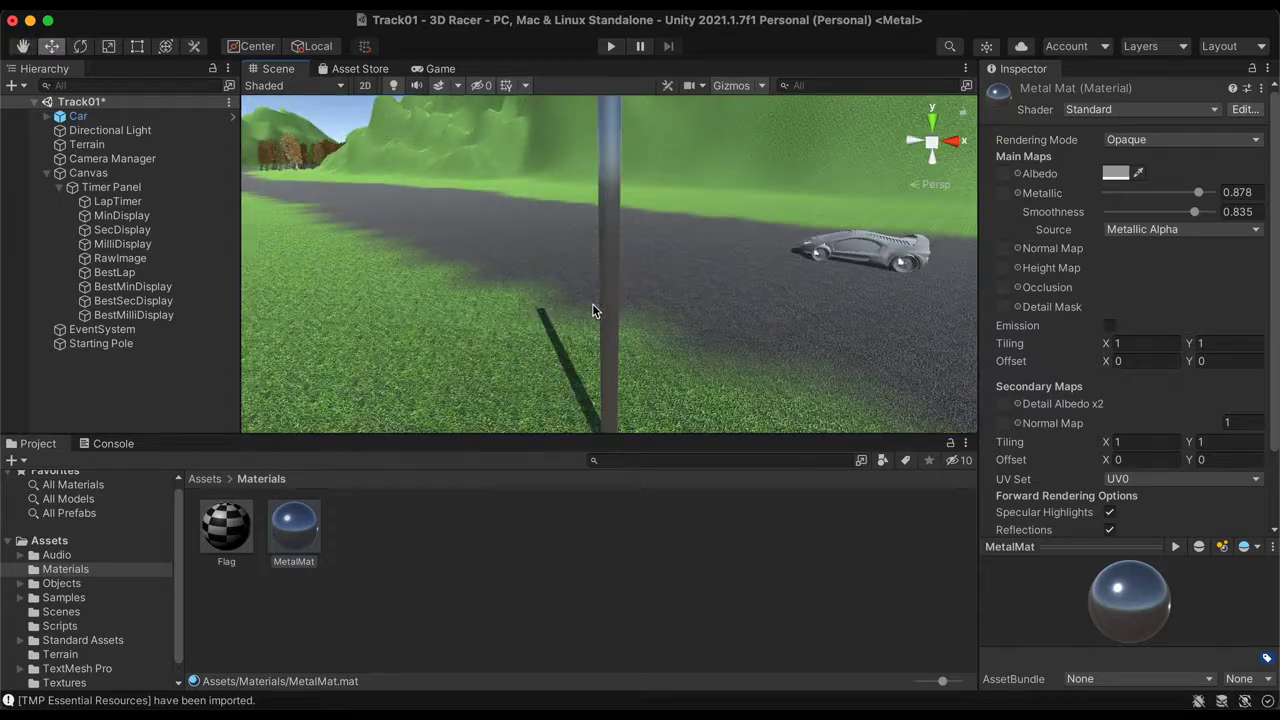
scroll(691, 360, "down", 5)
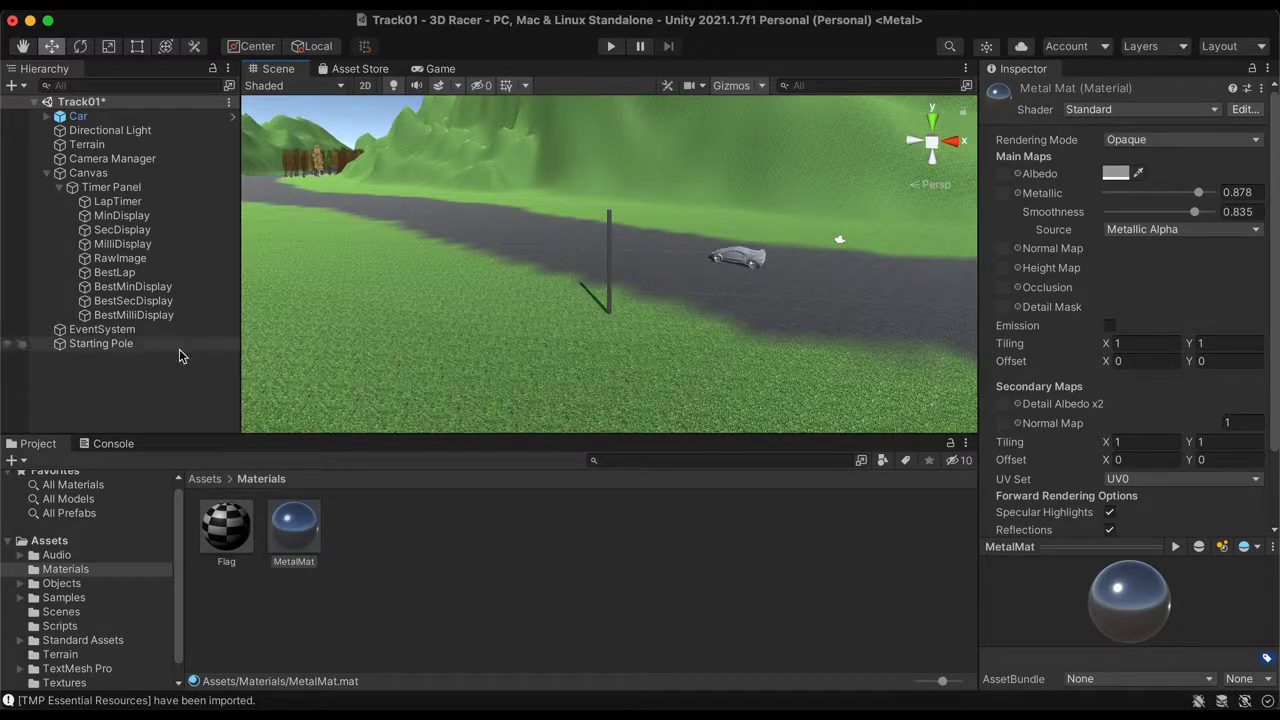
Duplicate the Starting Pole and rename the copy Starting Pole 2
left_click(101, 348)
key("super+d")
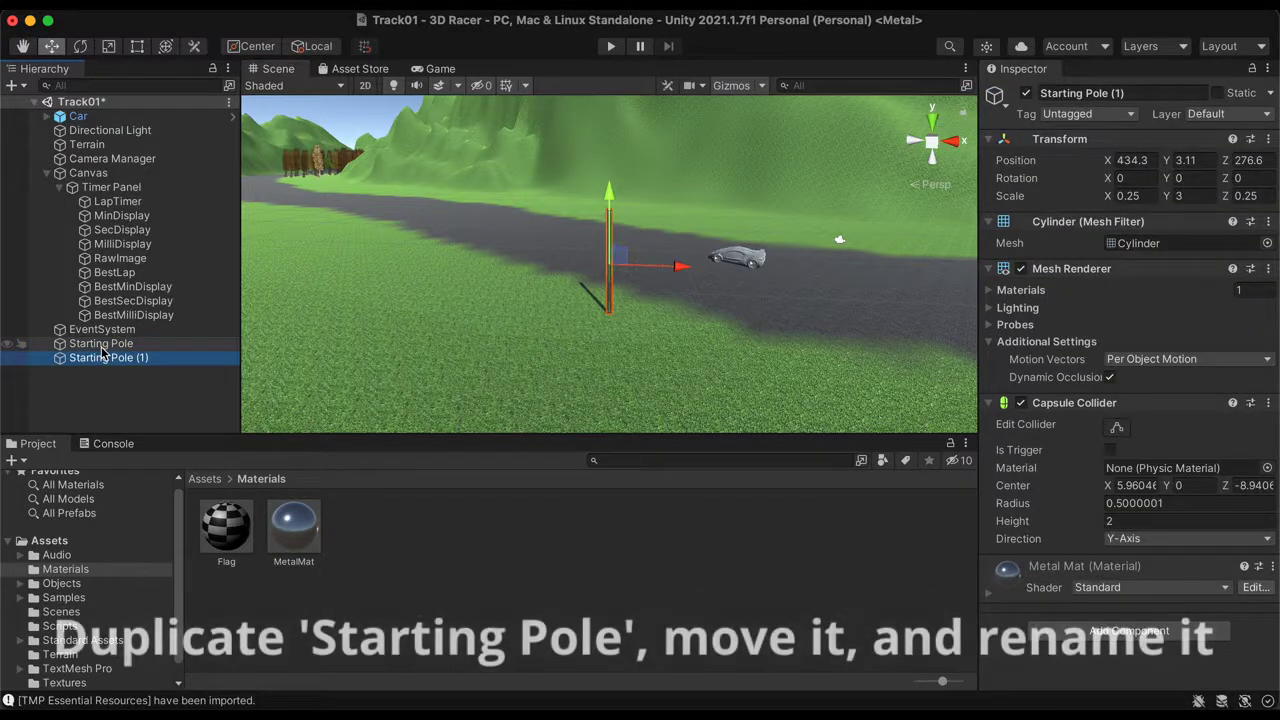
left_click(1133, 93)
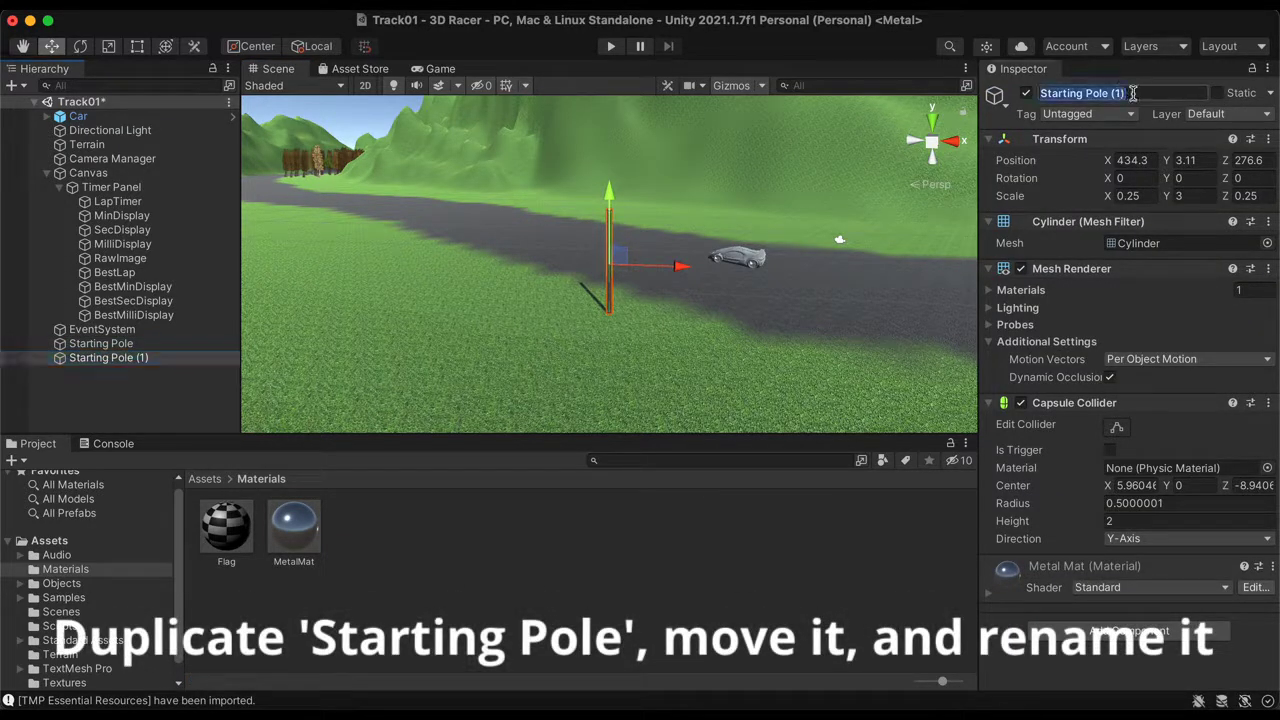
left_click(1133, 93)
key("BackSpace")
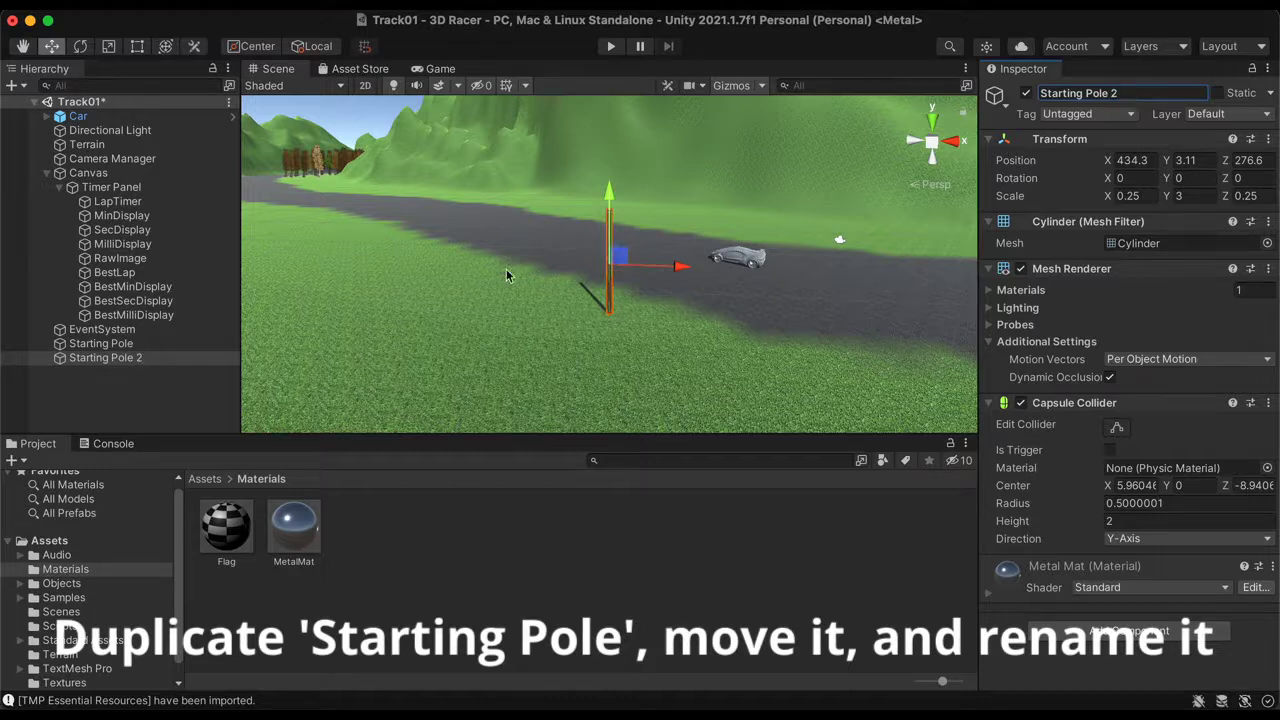
Move Starting Pole 2 across to the other side of the track, at about X 444.5 and Z 299.8
left_click_drag(443, 314, 772, 401, "alt")
left_click_drag(565, 257, 594, 280)
scroll(594, 280, "down", 3)
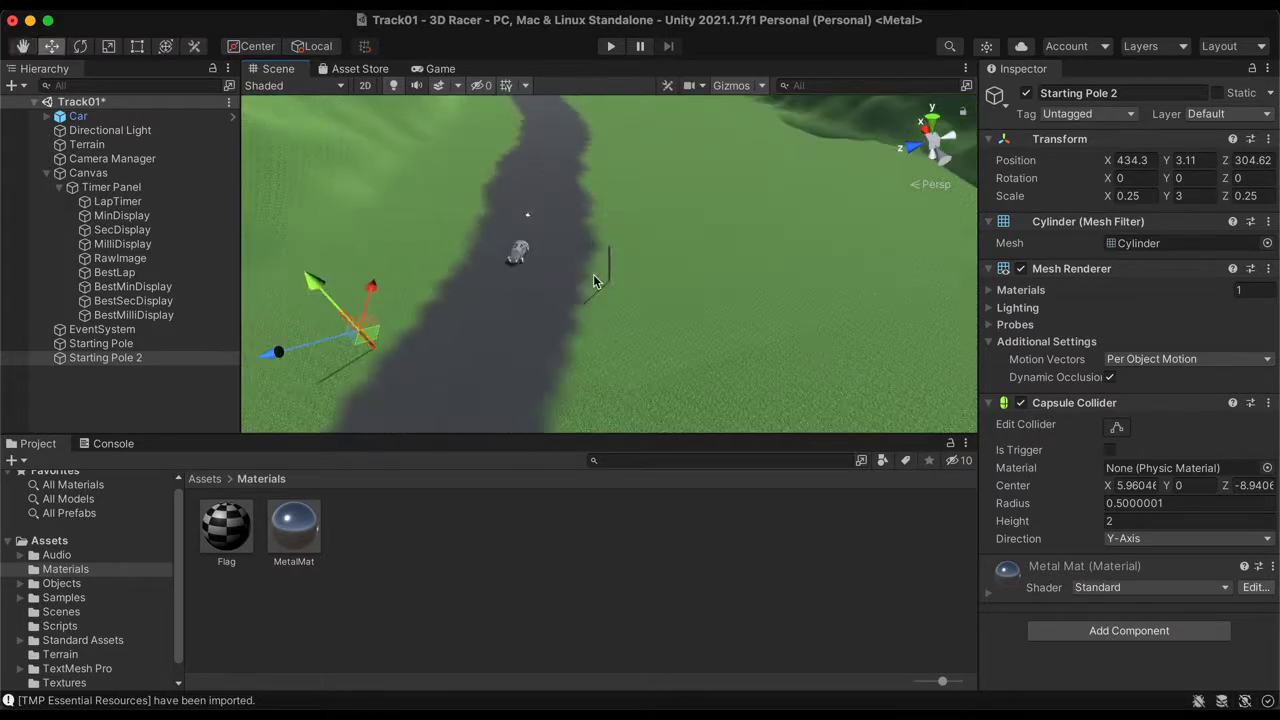
left_click_drag(376, 288, 412, 237)
mouse_move(322, 281)
left_mouse_down()
mouse_move(343, 288)
mouse_move(336, 280)
left_mouse_up()
left_click_drag(440, 317, 750, 326, "alt")
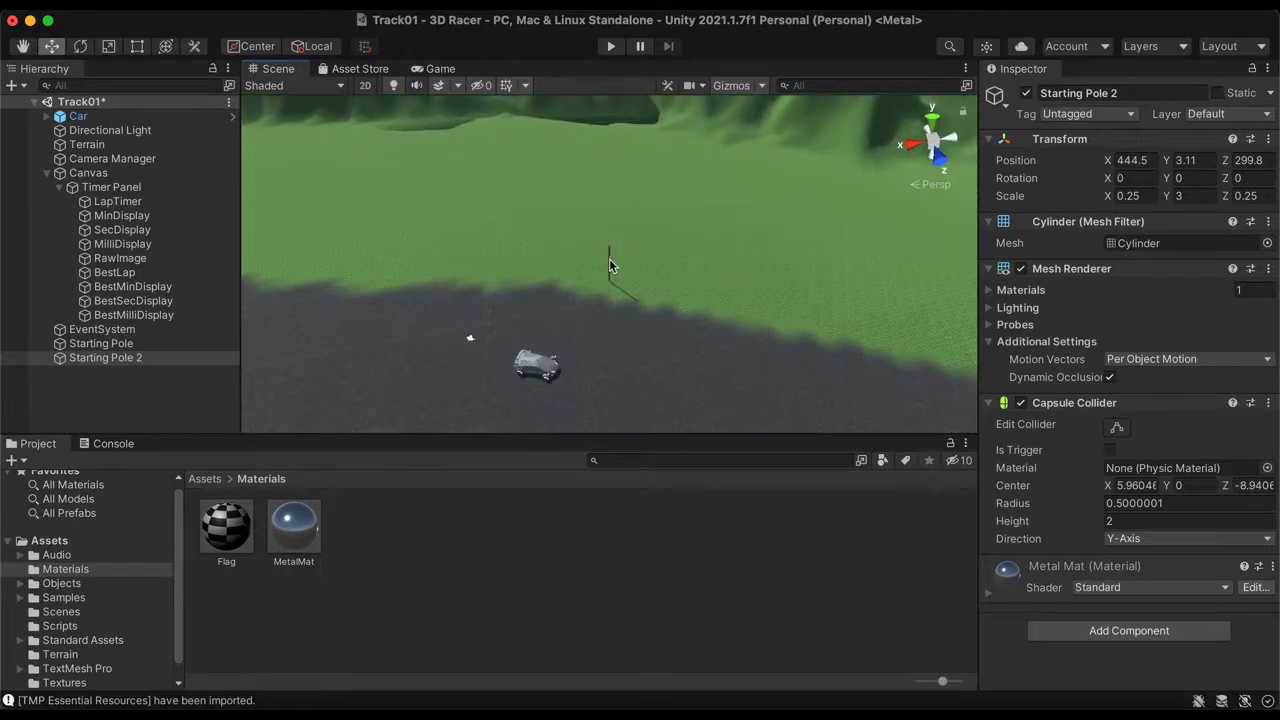
Shift the original Starting Pole closer to the track edge, to a Position Z of about 279.2
left_click(611, 266)
left_click_drag(626, 312, 643, 340)
scroll(643, 338, "down", 3)
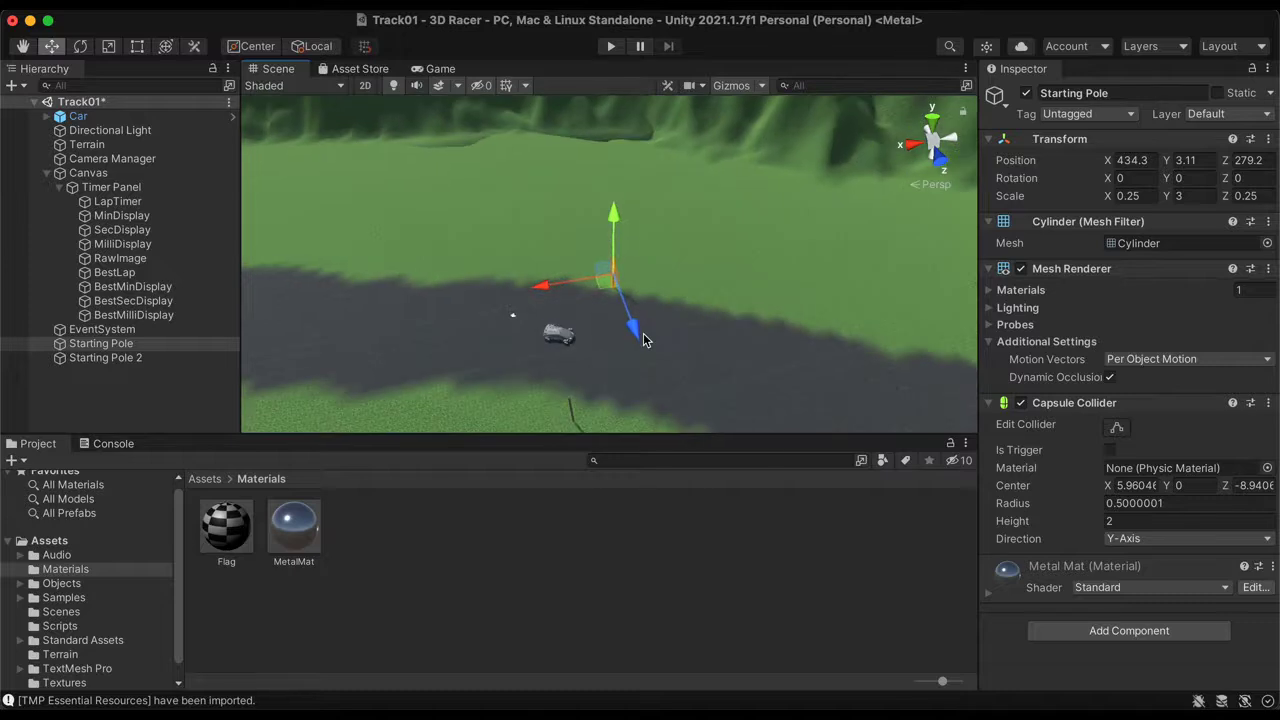
Adjust Starting Pole 2 to about X 442.7 and Z 298.9 beside the near track edge and deselect it
left_click(575, 411)
left_click_drag(499, 425, 514, 421)
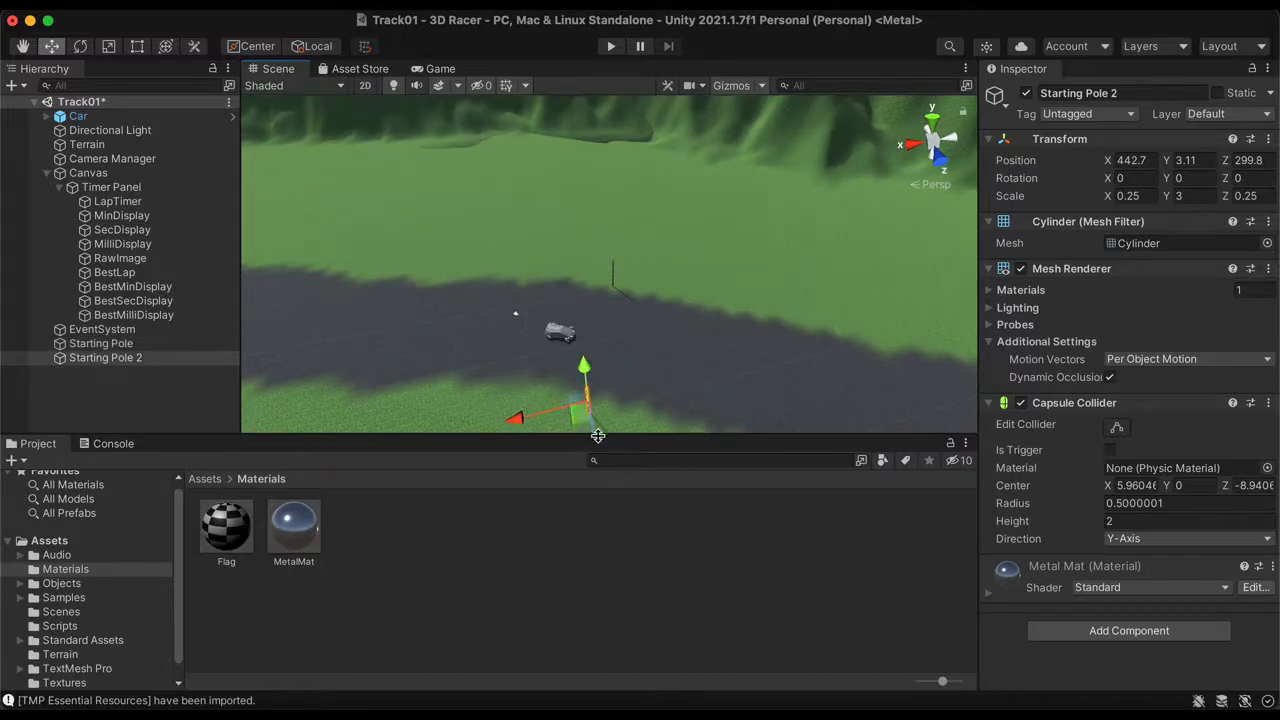
scroll(596, 431, "down", 2)
left_click_drag(610, 425, 609, 419)
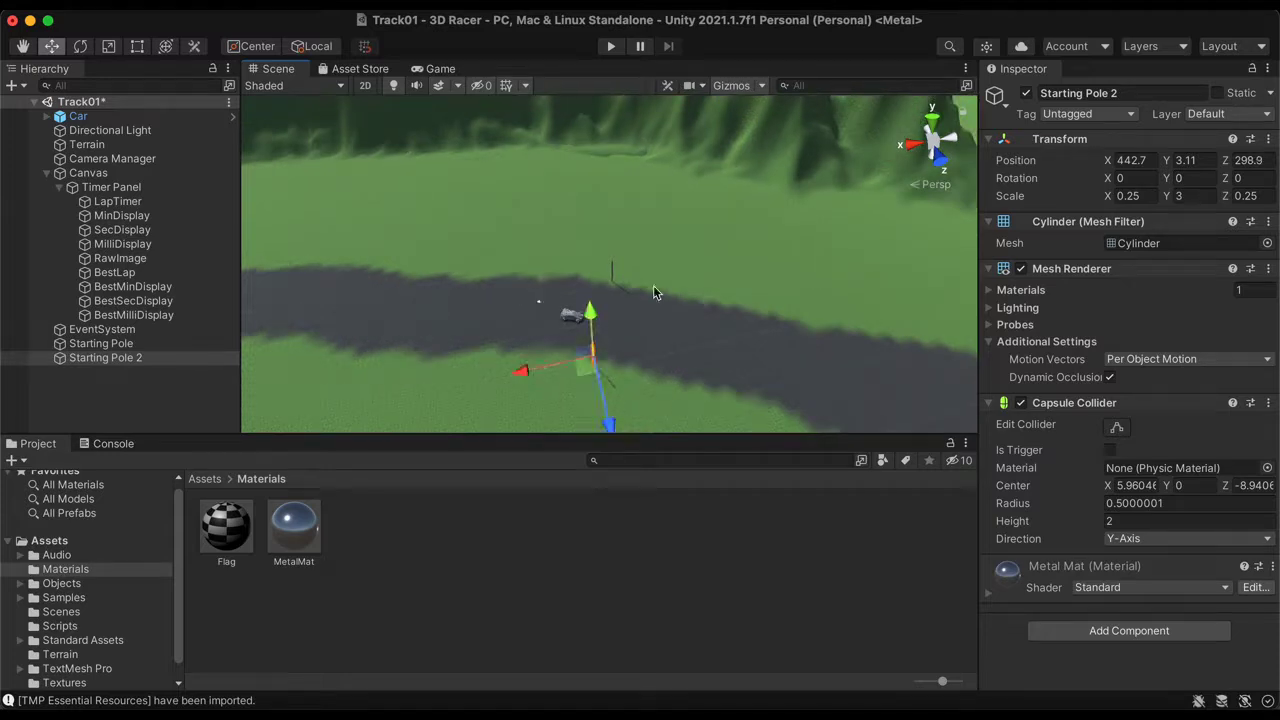
left_click(430, 307)
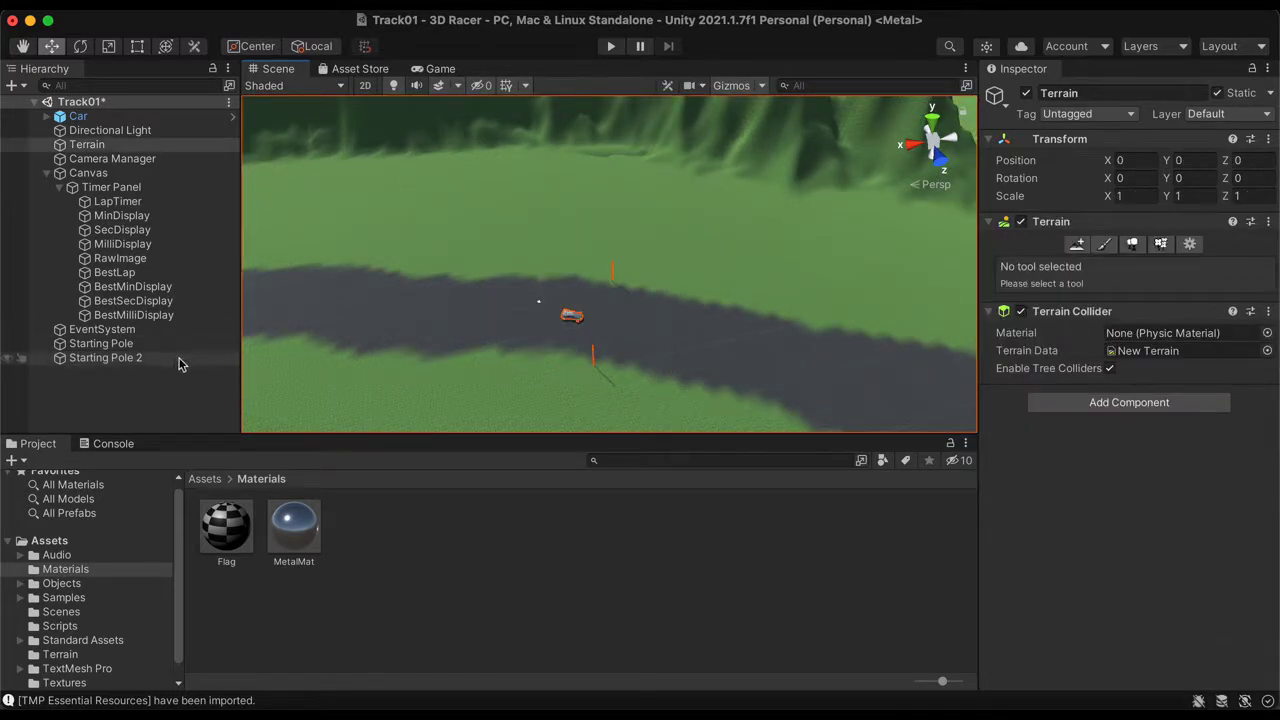
Add a 3D plane to the scene and name it Starting Line
left_click_drag(534, 289, 967, 172, "alt")
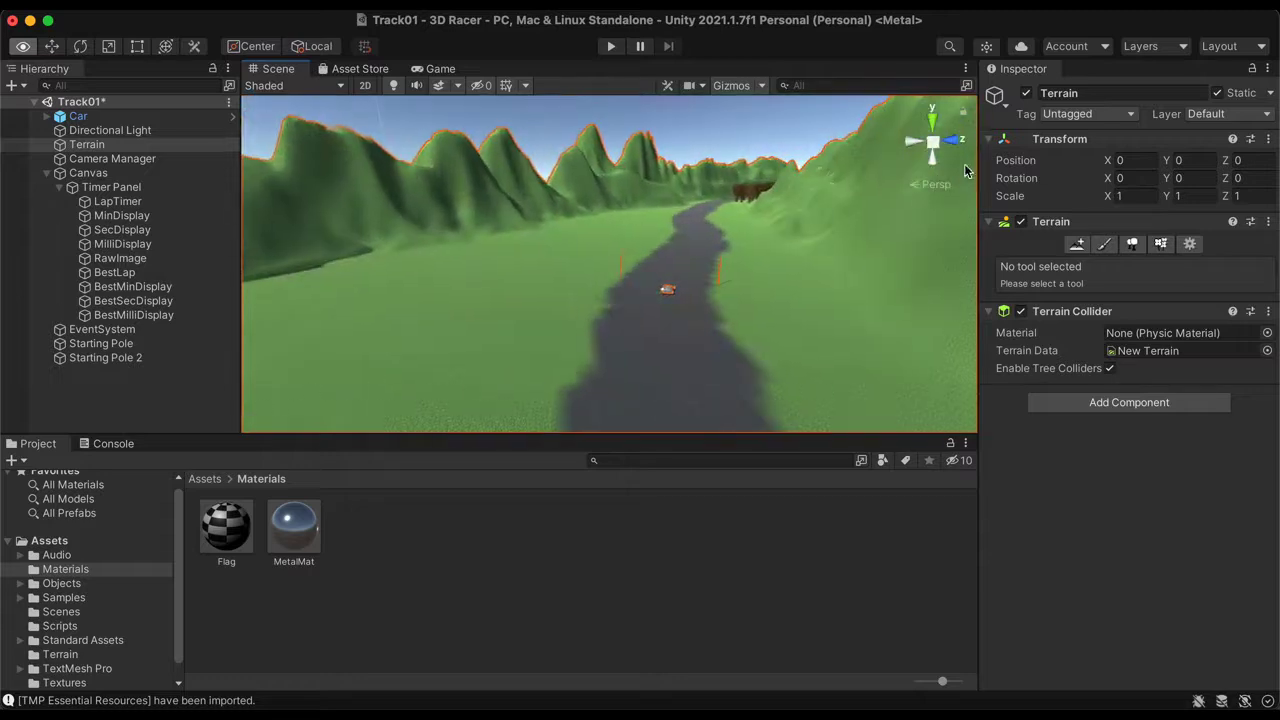
left_click_drag(690, 244, 657, 264, "alt")
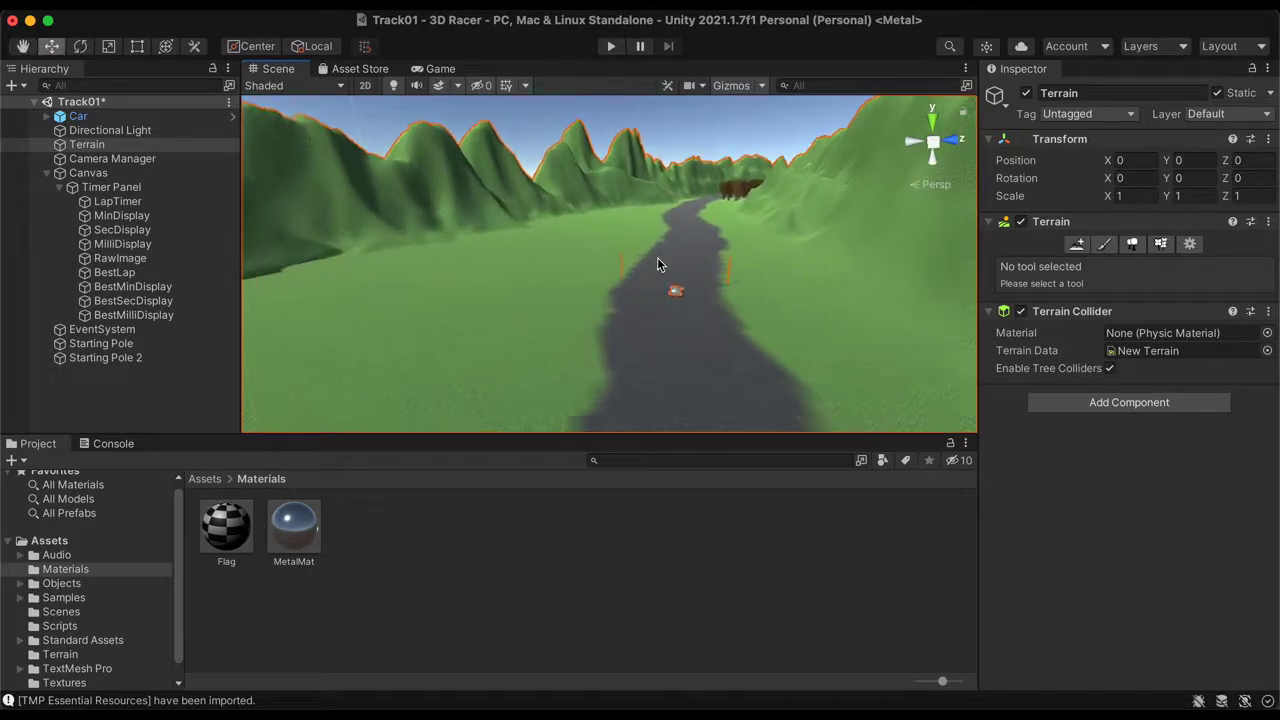
scroll(657, 264, "up", 5)
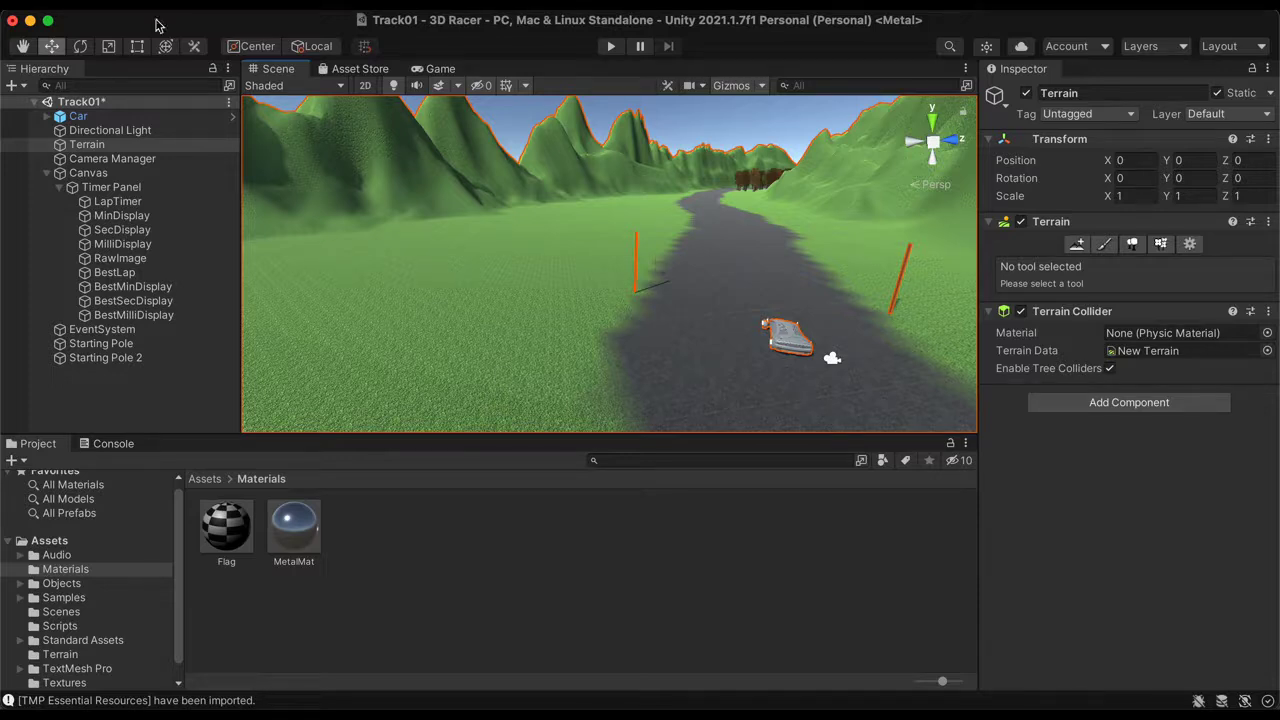
left_click(12, 88)
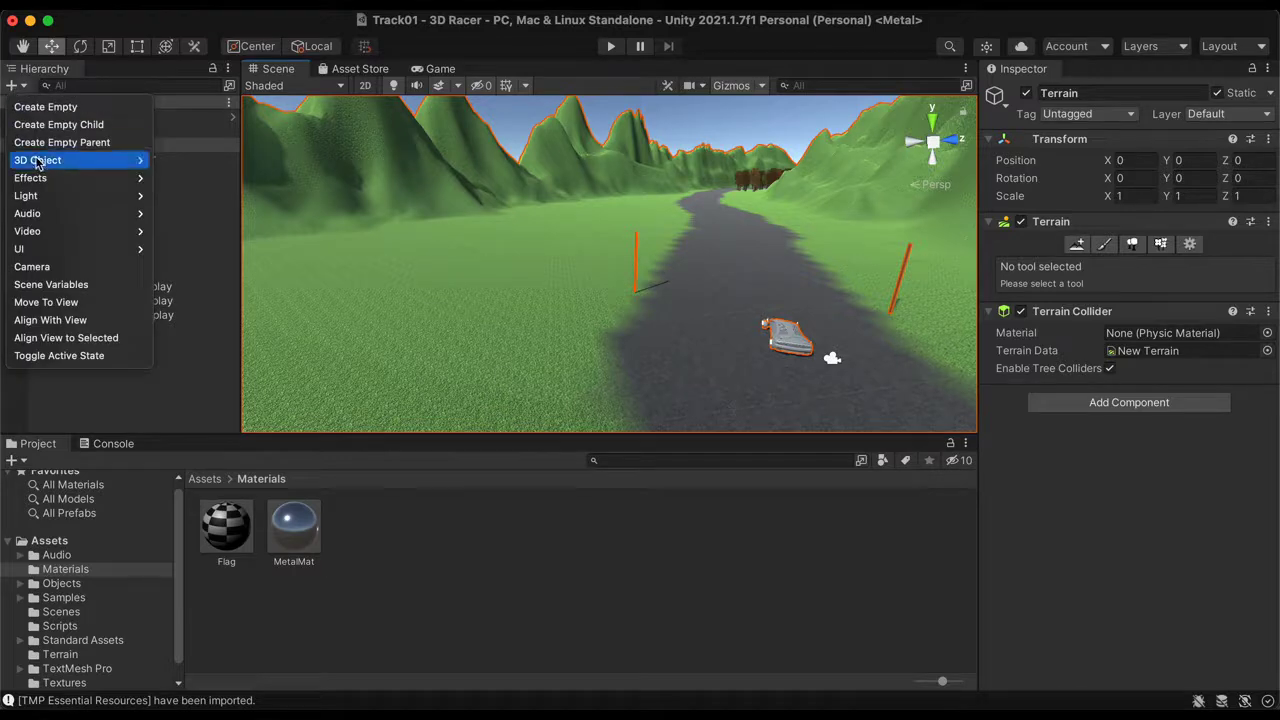
mouse_move(105, 160)
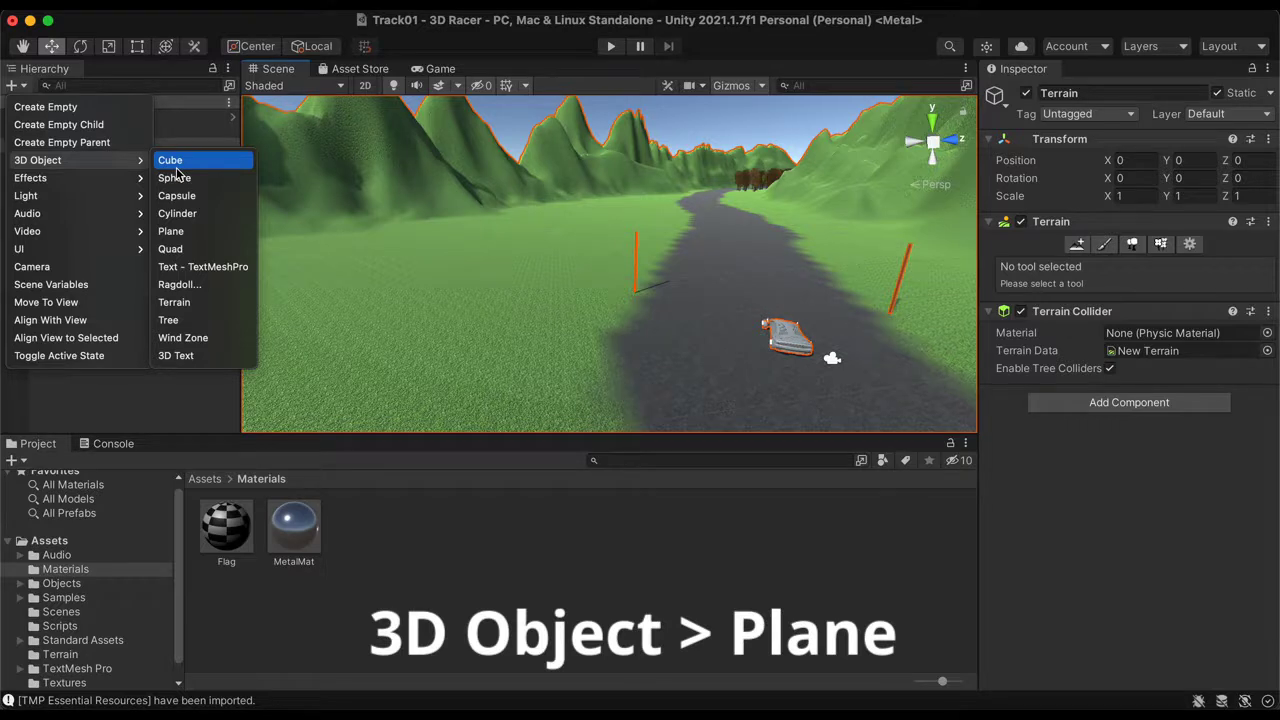
left_click(171, 231)
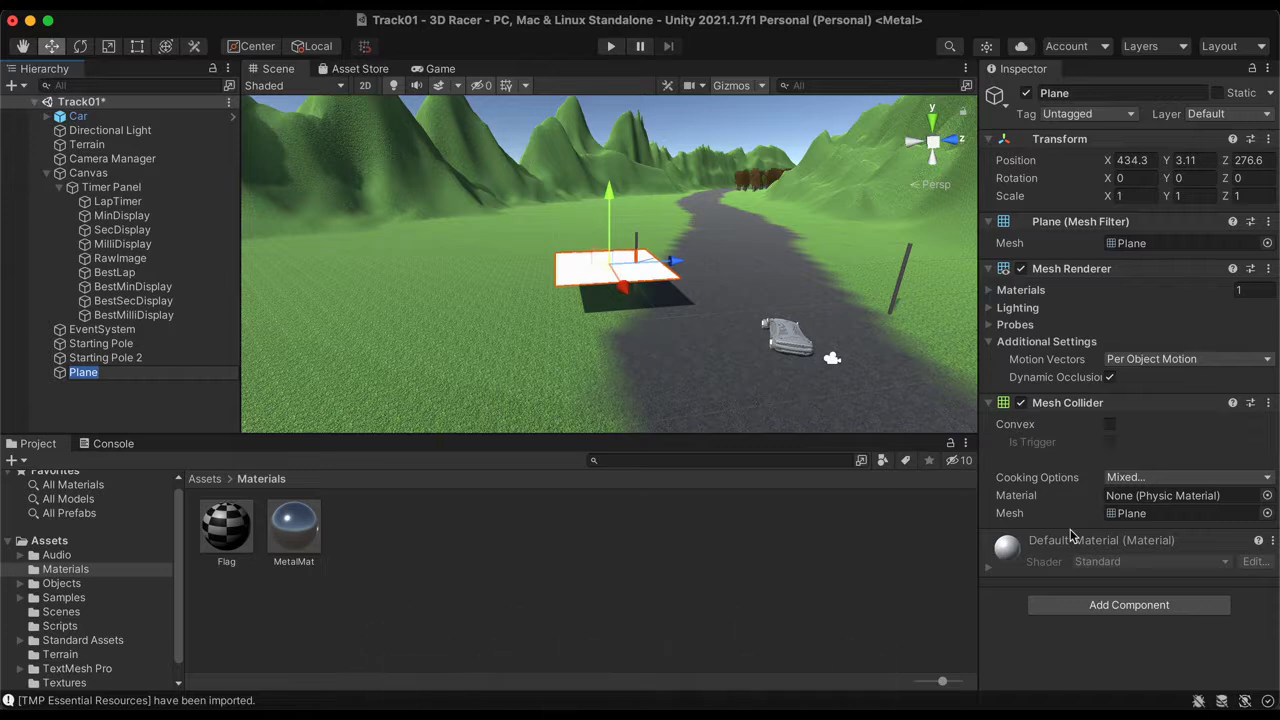
left_click(1081, 95)
type("Start")
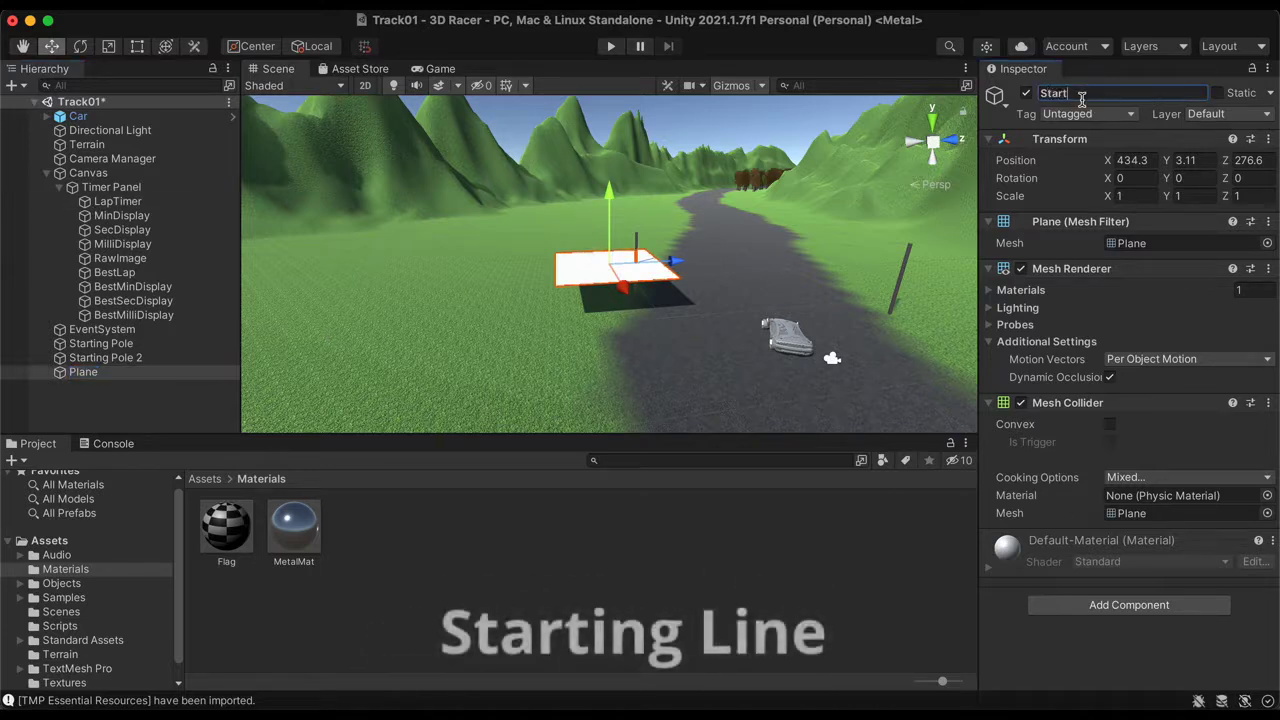
type("ing Line")
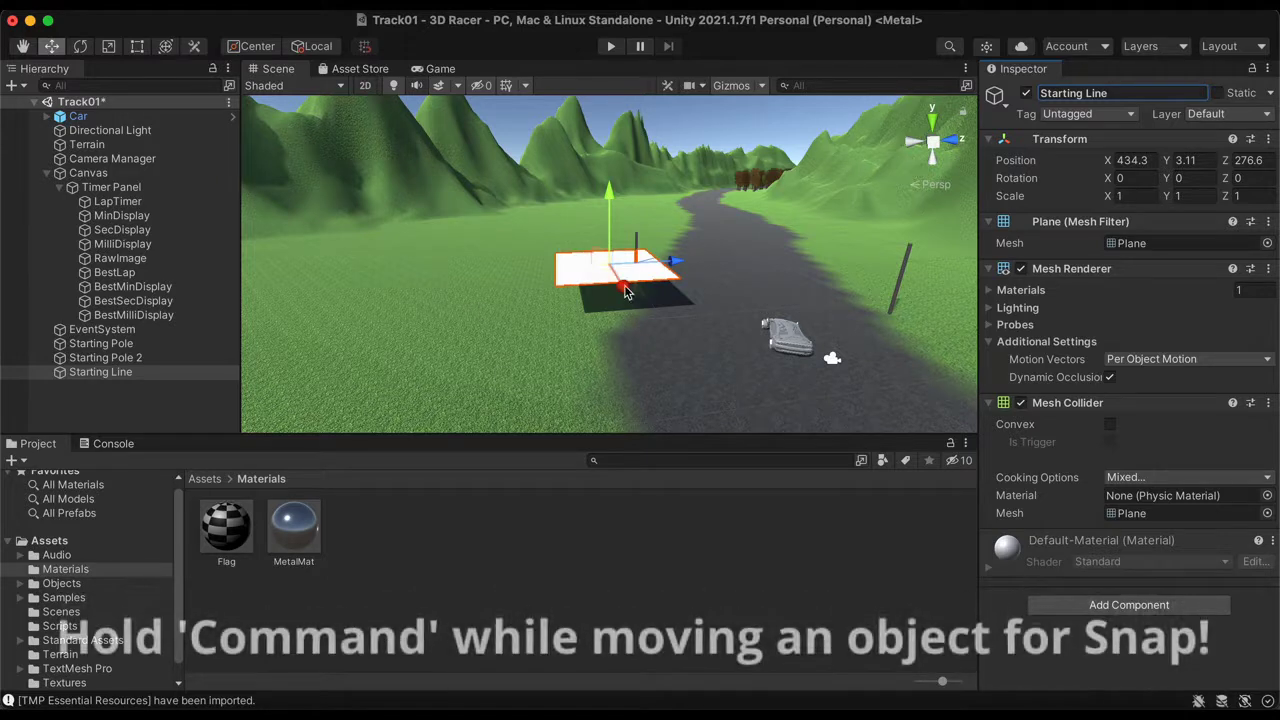
Rotate the Starting Line plane to Z -90 and Y about 23.46, and fit it between the pole tops at scale about X 0.24, Z 2.15
left_click(81, 47)
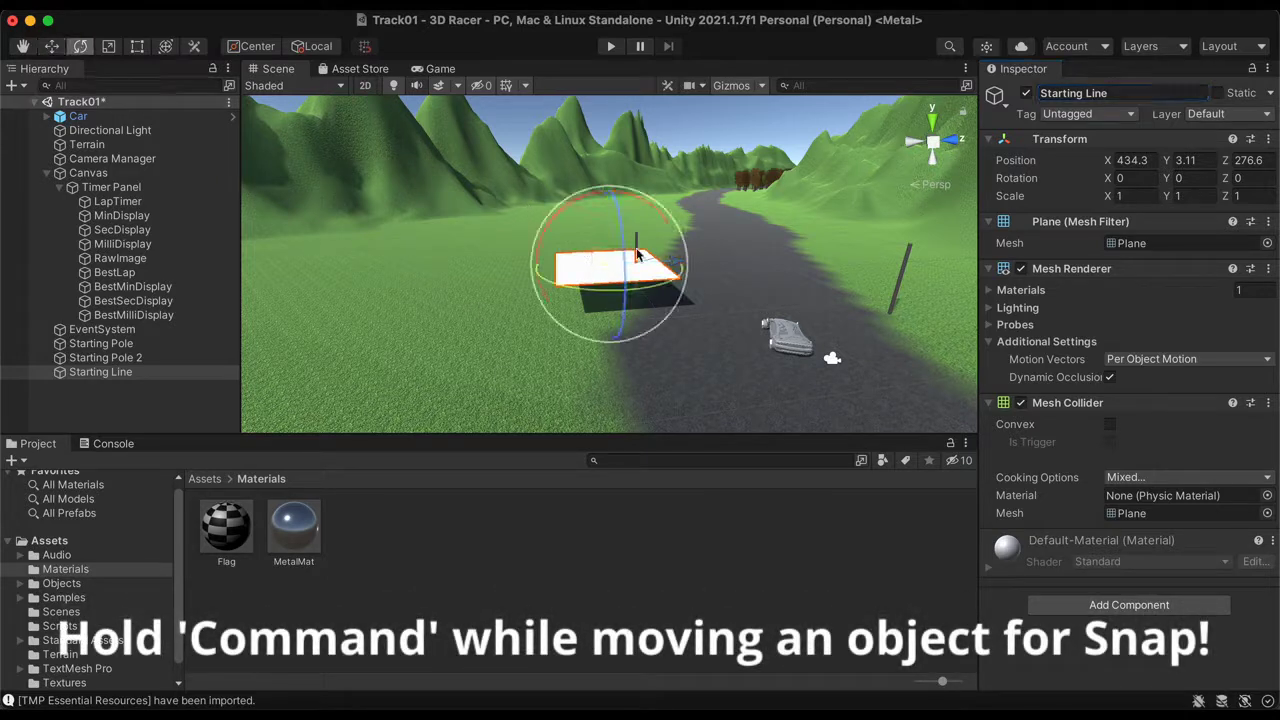
left_click_drag(626, 236, 640, 510, "super")
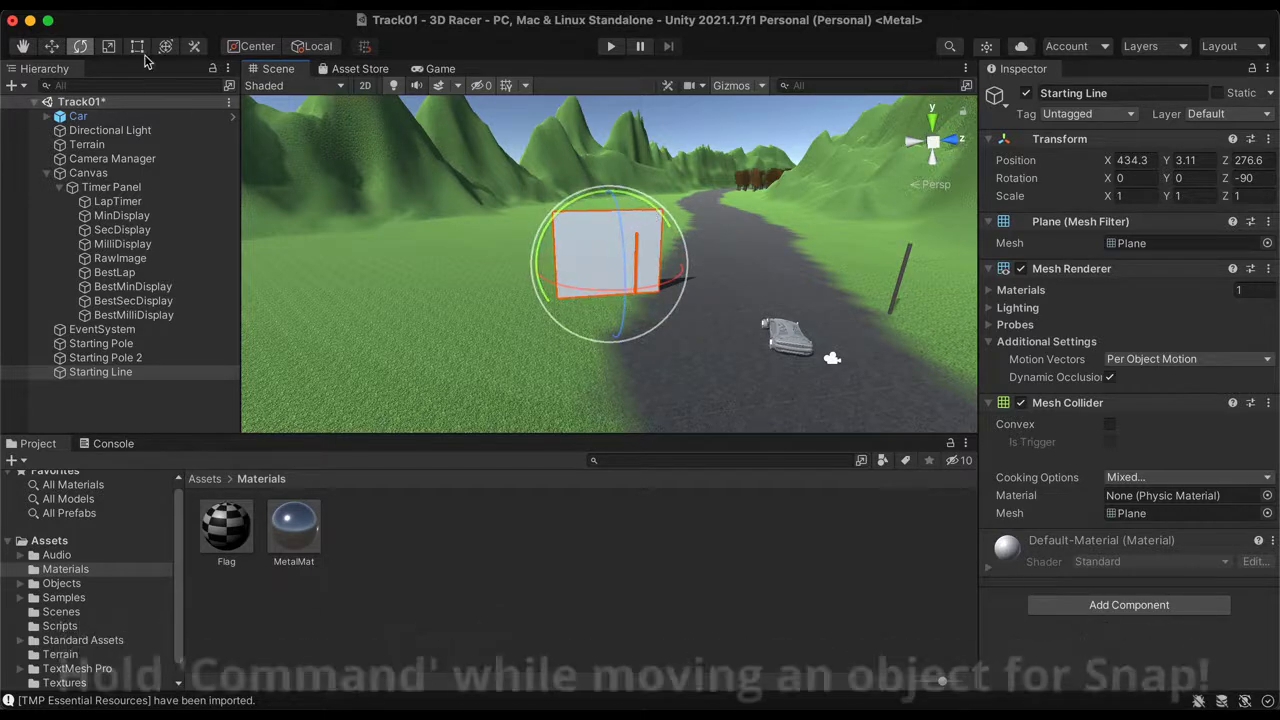
key("t")
left_click_drag(605, 313, 471, 294)
key("e")
key("w")
key("e")
left_click(471, 294)
left_click(729, 229)
Apply the Flag material from the Materials folder to the Starting Line plane
scroll(1111, 406, "down", 5)
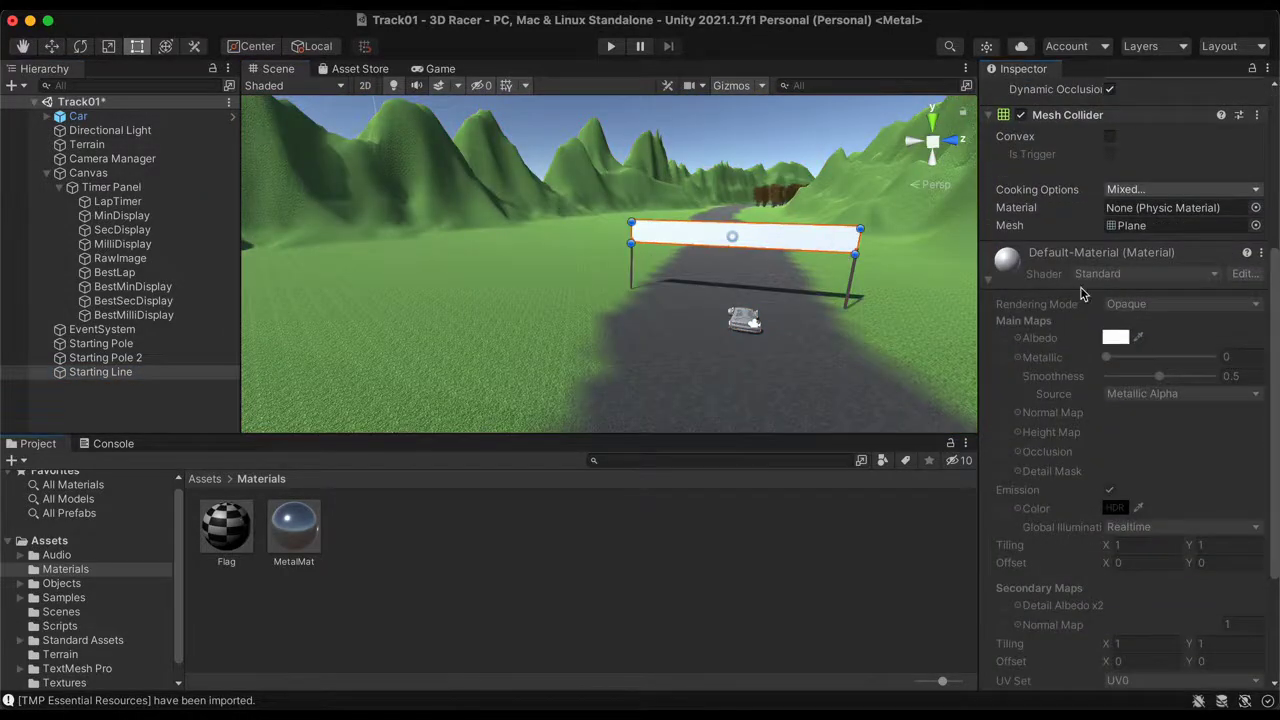
scroll(1080, 292, "up", 5)
left_click_drag(226, 527, 120, 373)
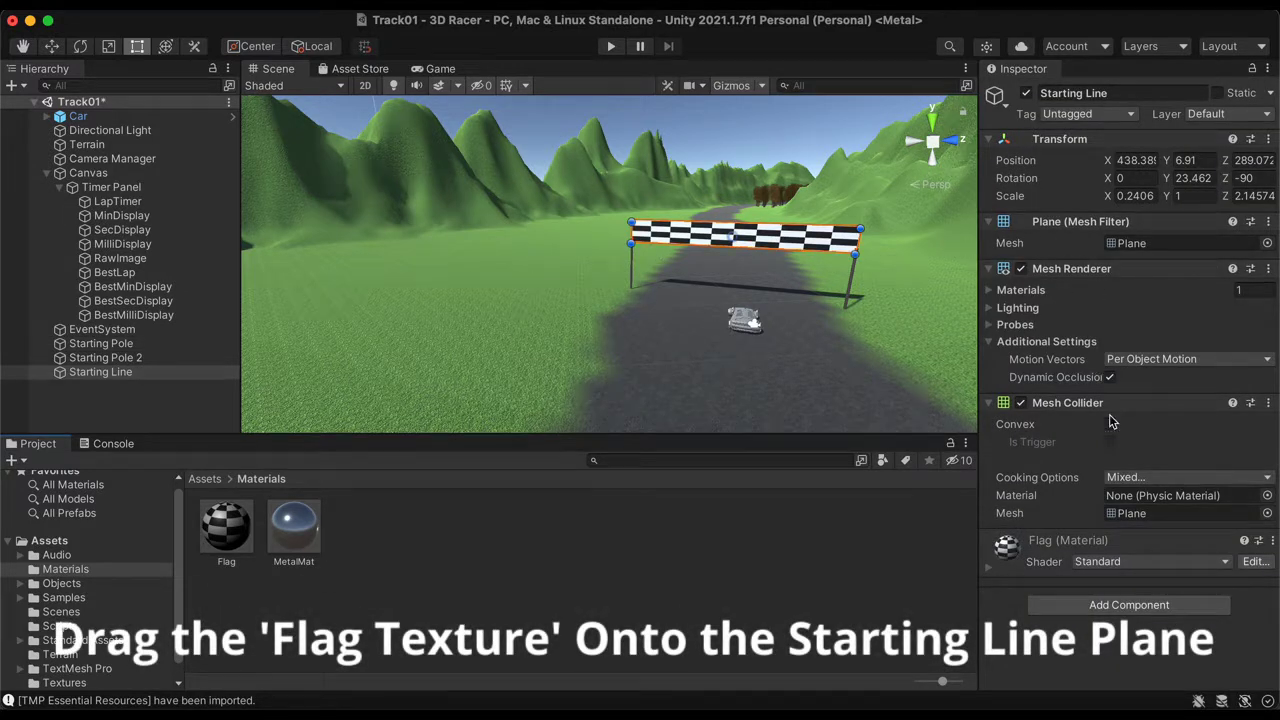
Set the Flag material's main Tiling to X 2 and Y 5
left_click(989, 568)
scroll(1010, 560, "down", 4)
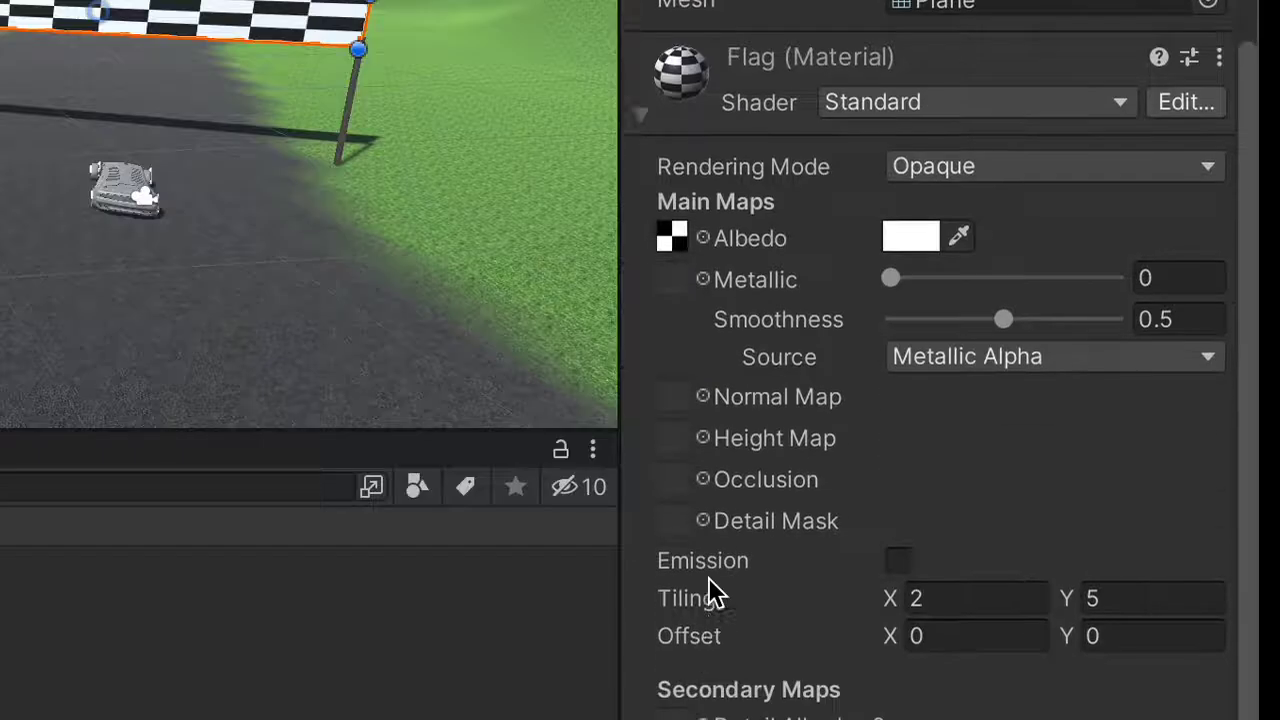
scroll(708, 577, "down", 1)
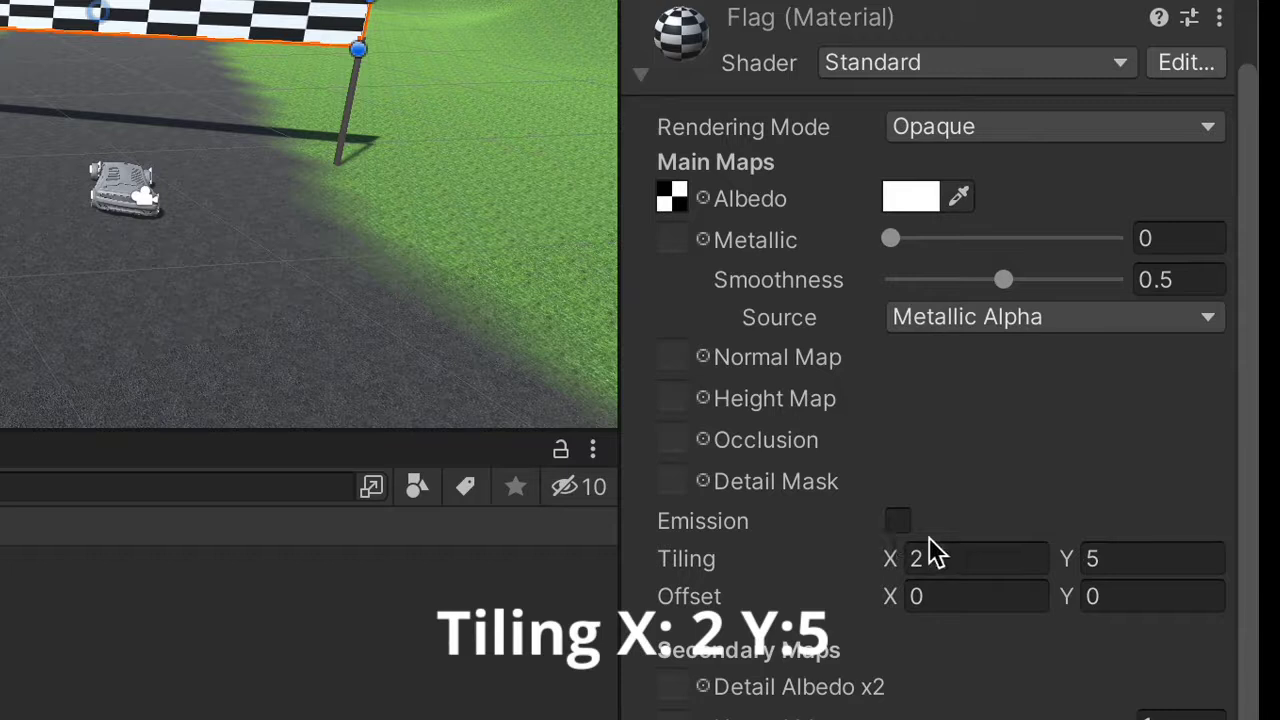
left_click(955, 565)
left_click(1120, 560)
left_click(1120, 560)
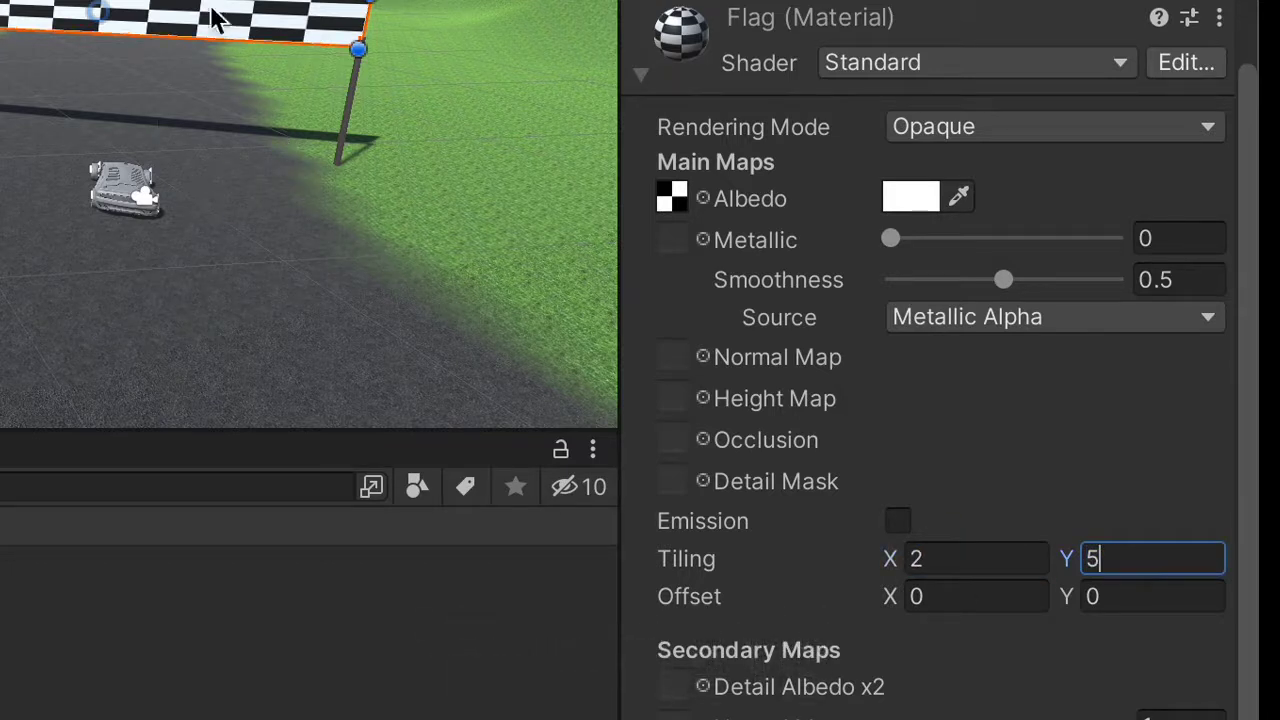
Preview the checkered banner in the Game view and save the Track01 scene
left_click(425, 72)
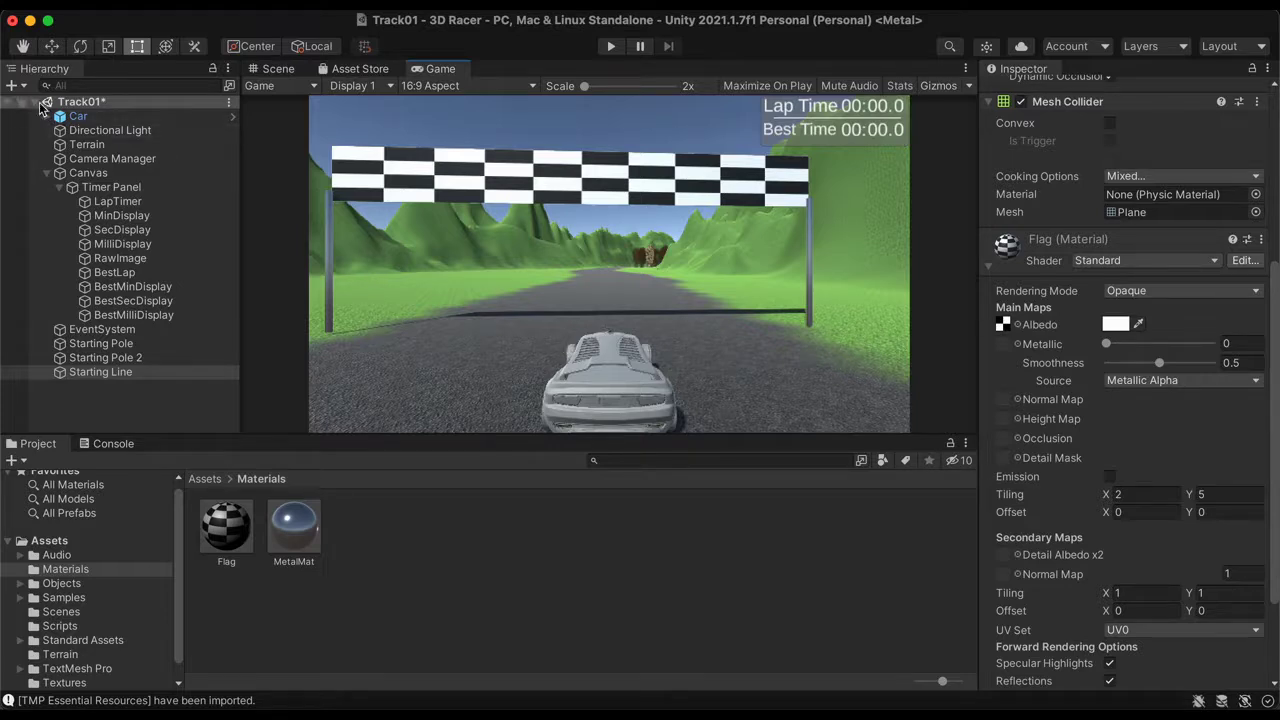
key("super+s")
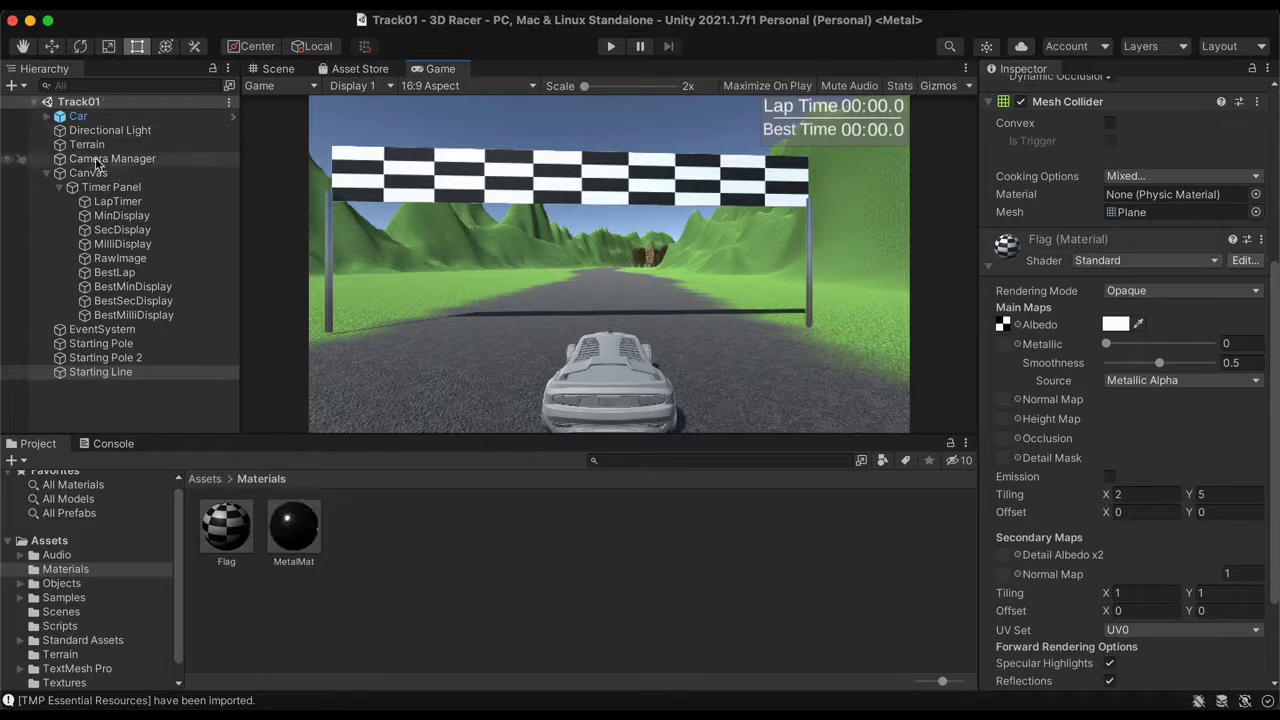
Create an empty game object and name it Starting Line
left_click(11, 86)
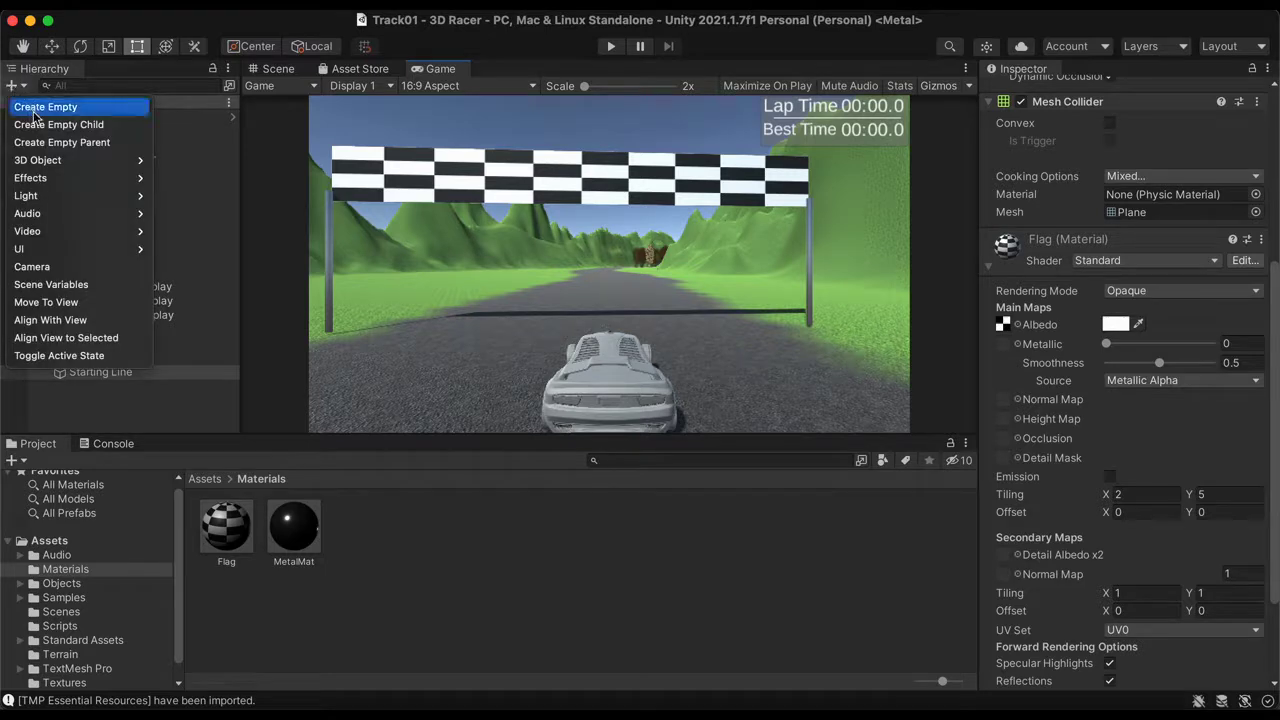
left_click(40, 108)
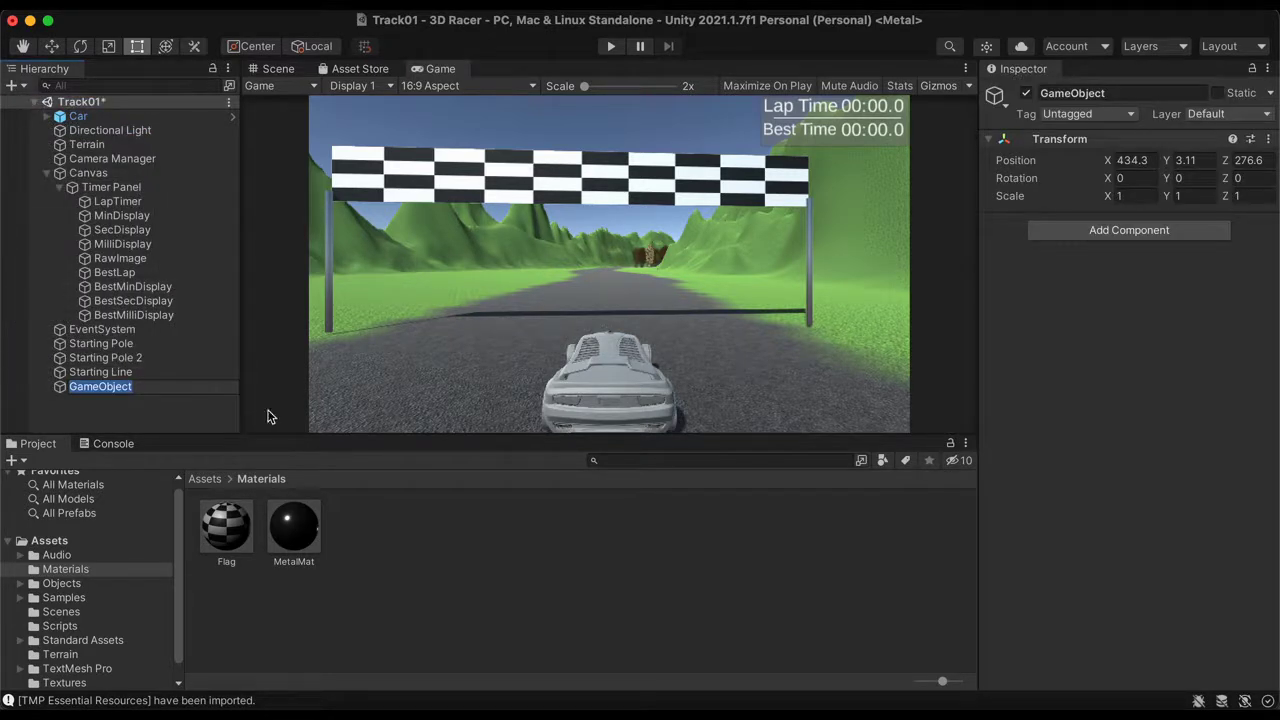
left_click(1107, 92)
type("Star")
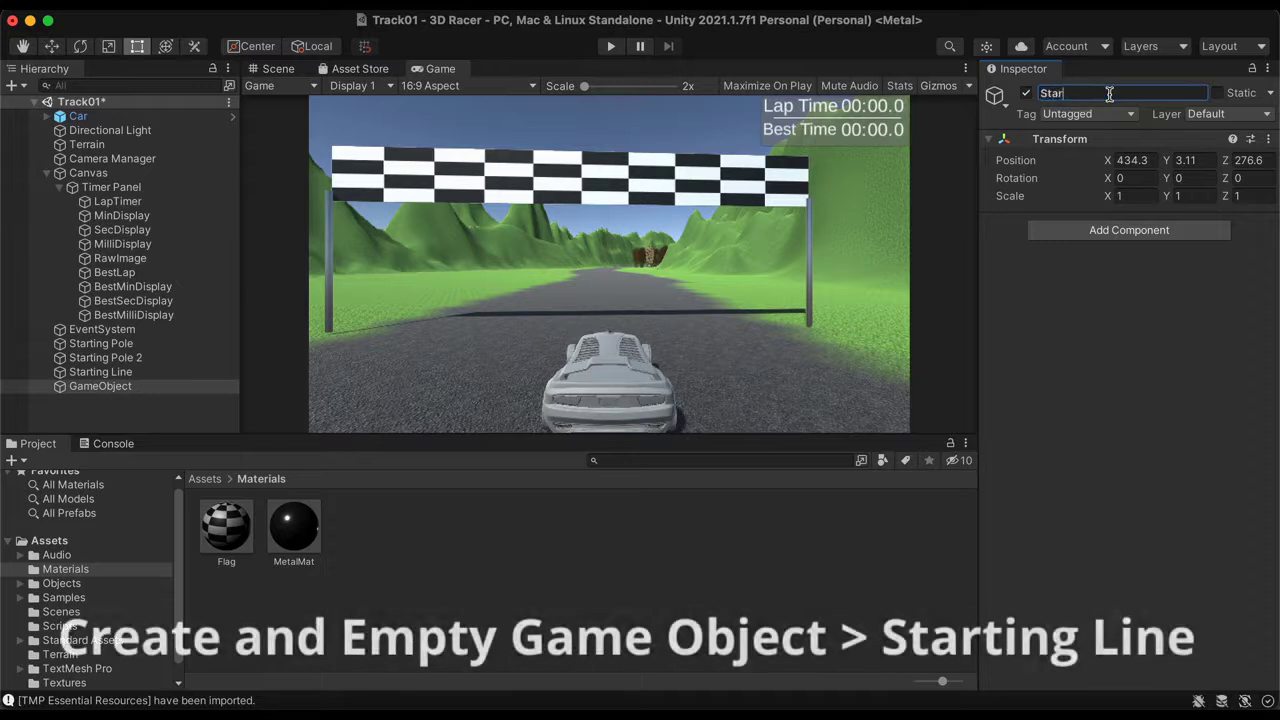
type("ting Line")
key("Return")
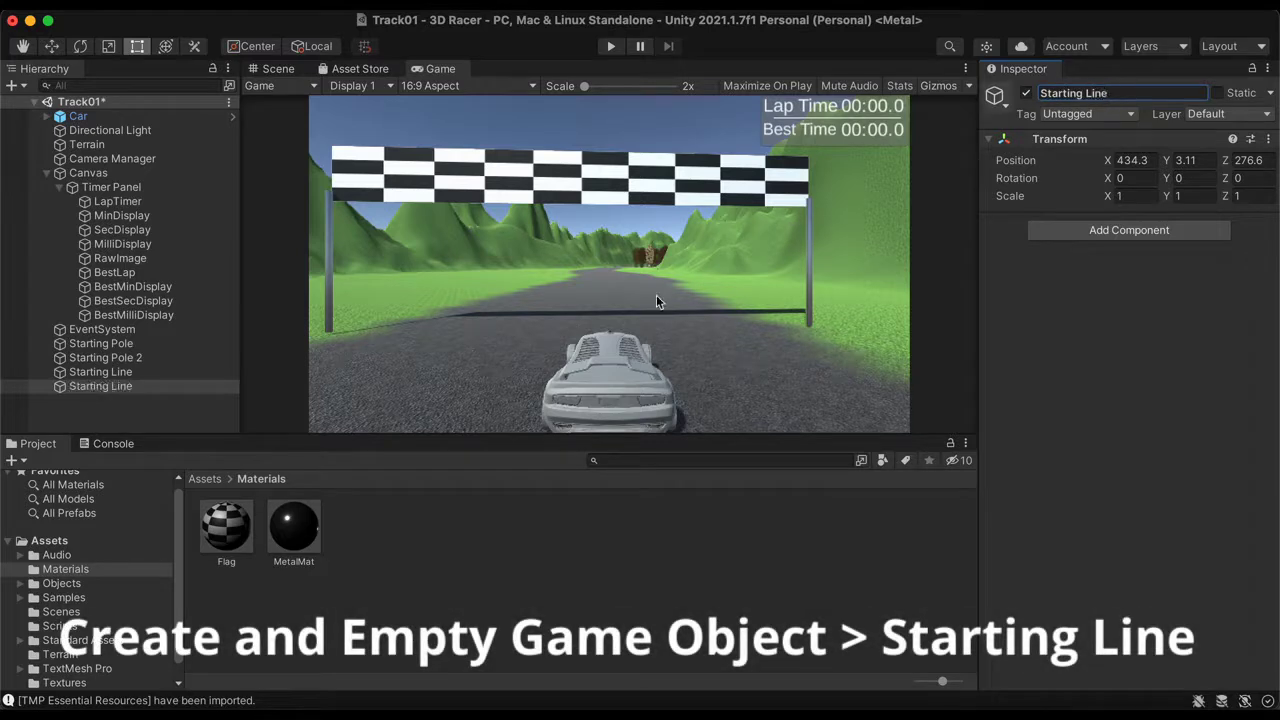
Group both starting poles and the banner plane under the empty Starting Line object, collapse it, and return to the Scene view
left_click(110, 347)
left_click(118, 372, "shift")
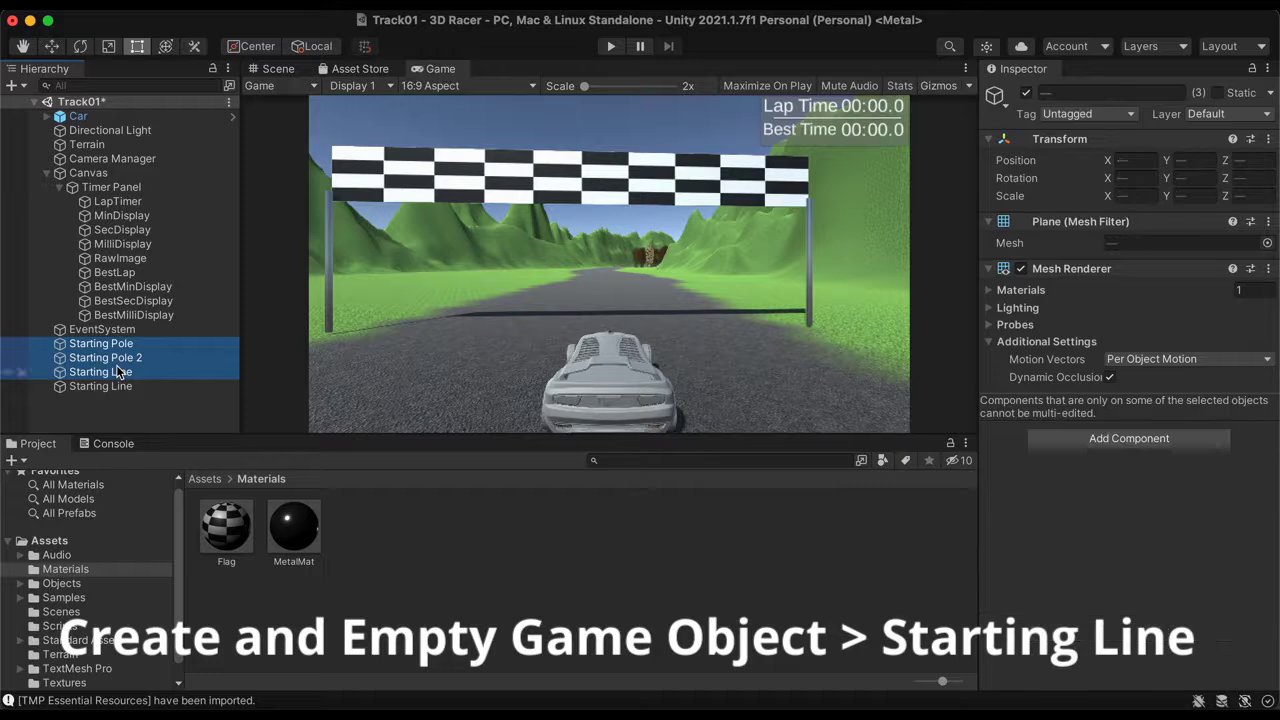
left_click_drag(100, 347, 118, 390)
left_click(46, 343)
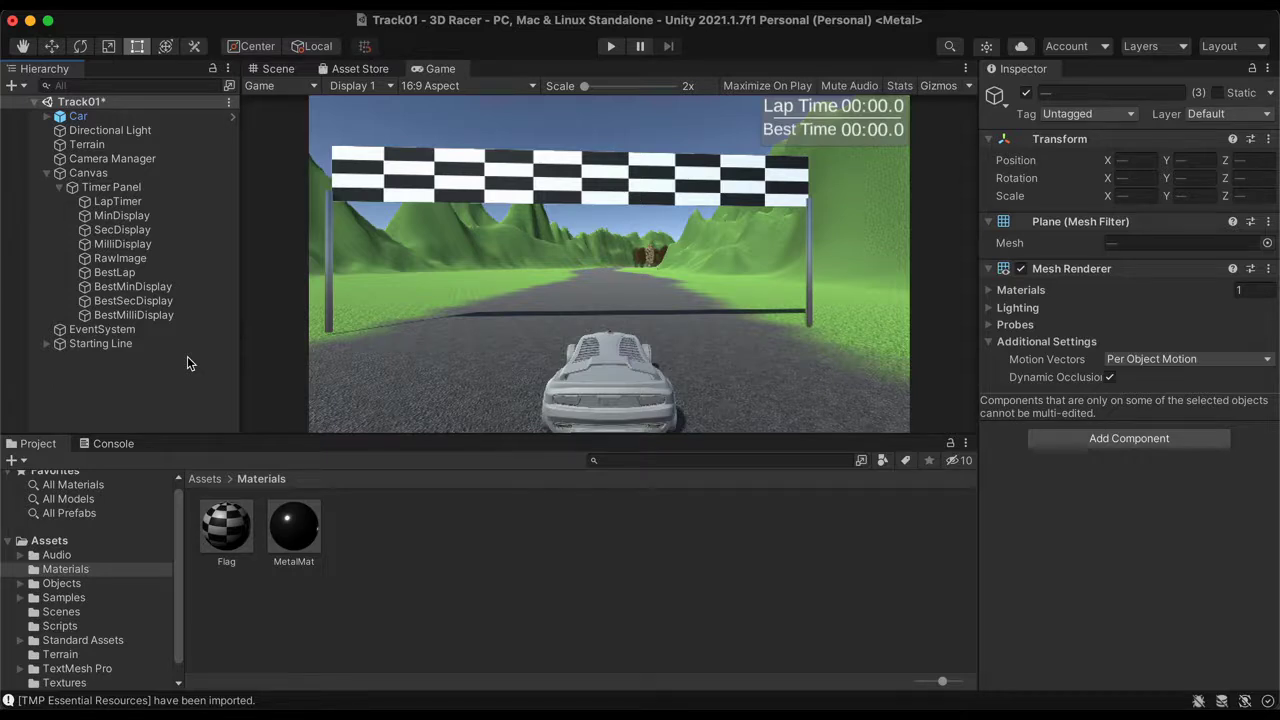
left_click(278, 69)
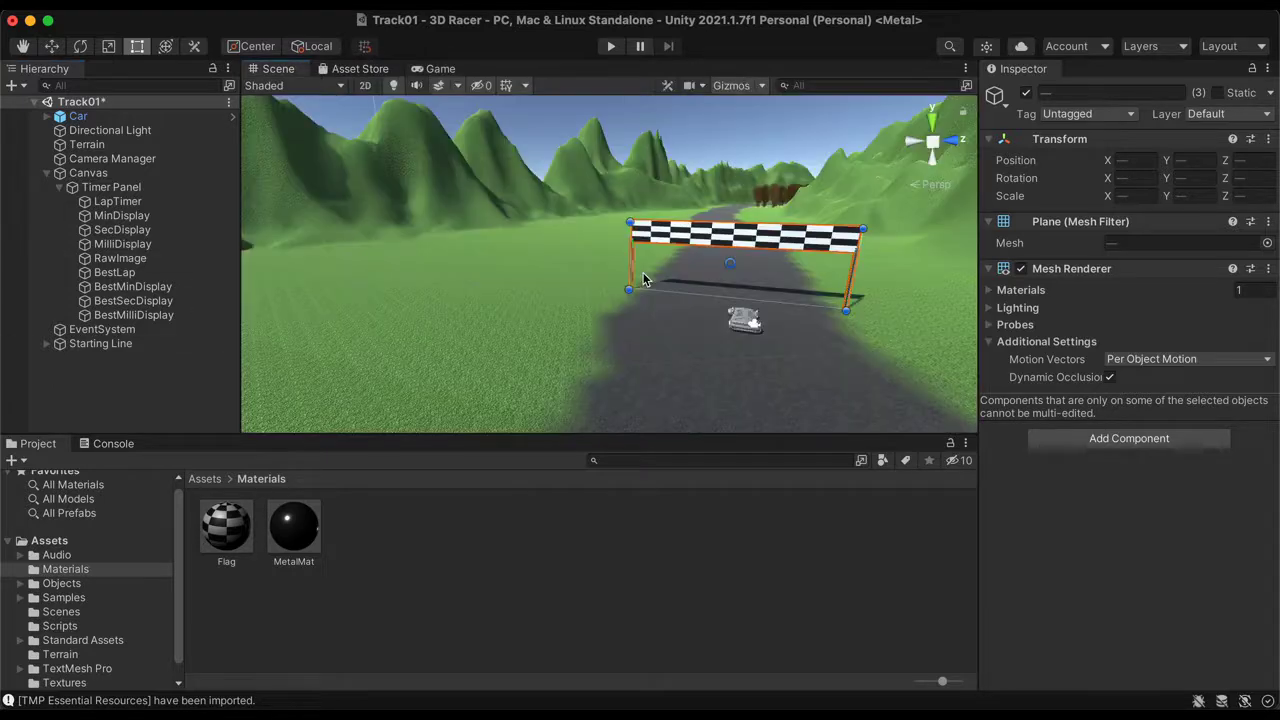
Survey the whole track from above and locate the stretch of road around the halfway point of the lap
scroll(642, 272, "down", 10)
left_click_drag(642, 272, 773, 255, "alt")
scroll(773, 255, "down", 8)
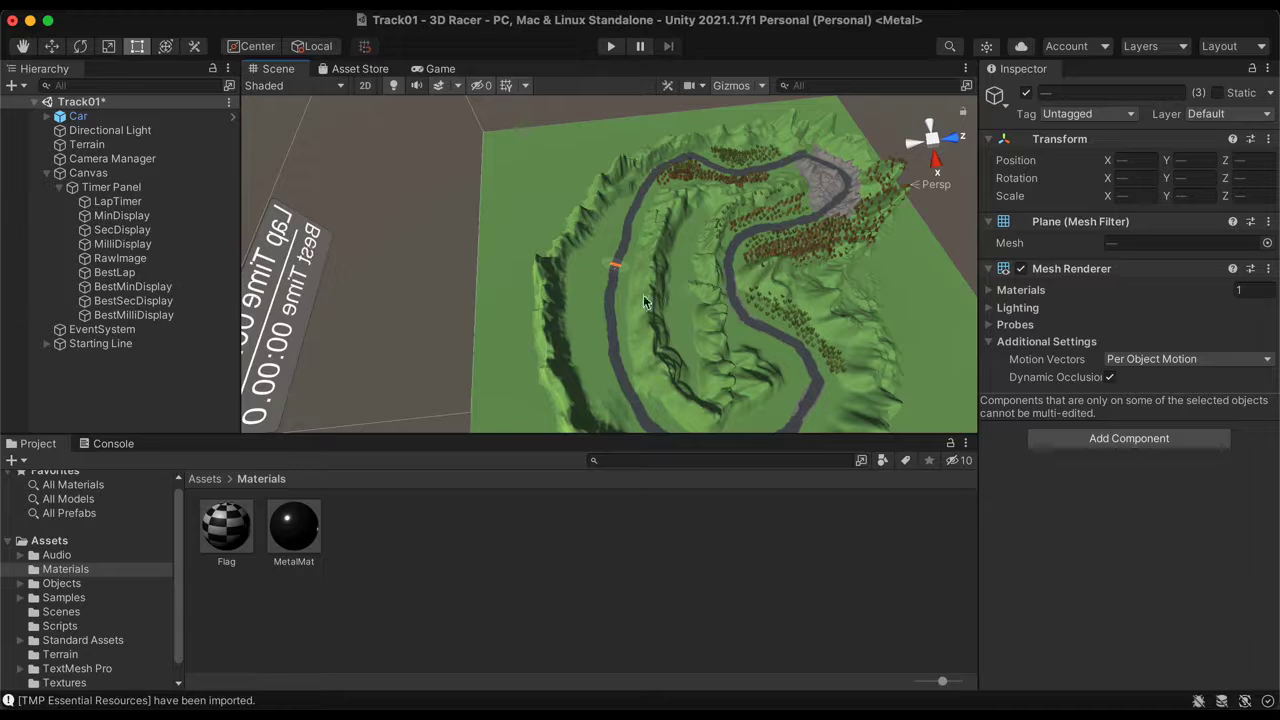
left_click_drag(748, 290, 620, 115, "alt")
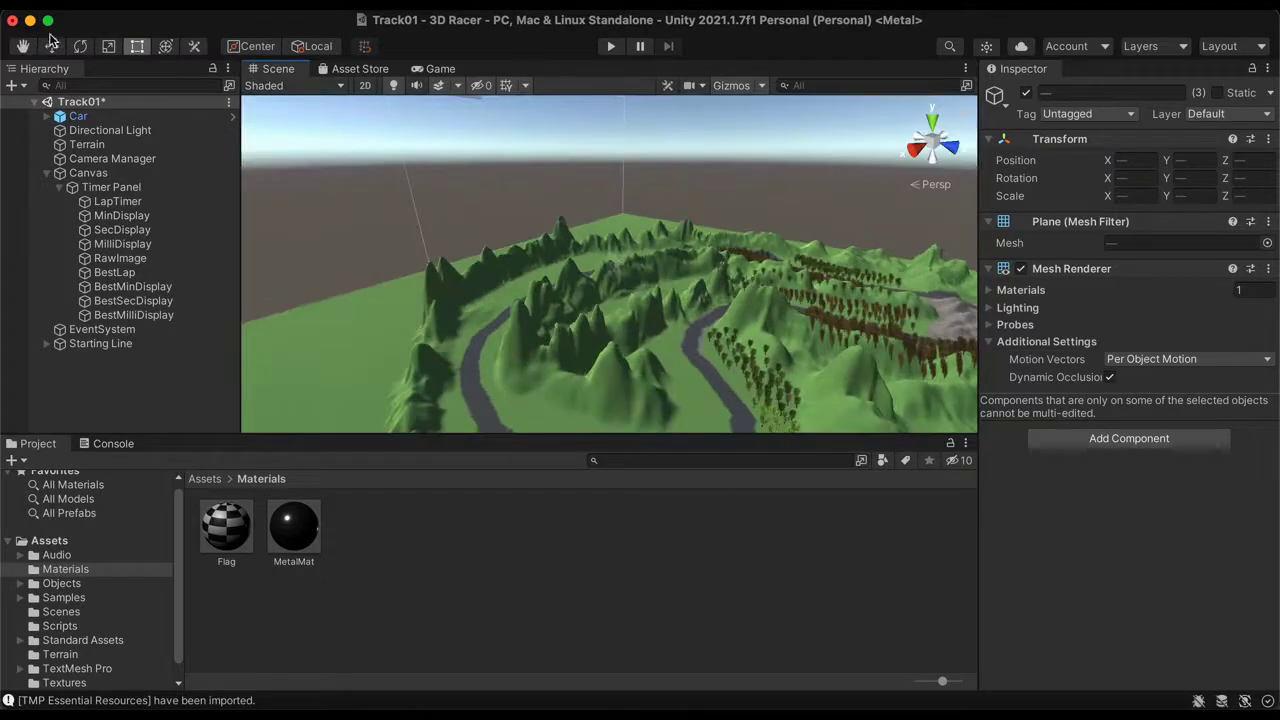
left_click(22, 46)
left_click_drag(754, 336, 681, 290)
scroll(681, 290, "up", 10)
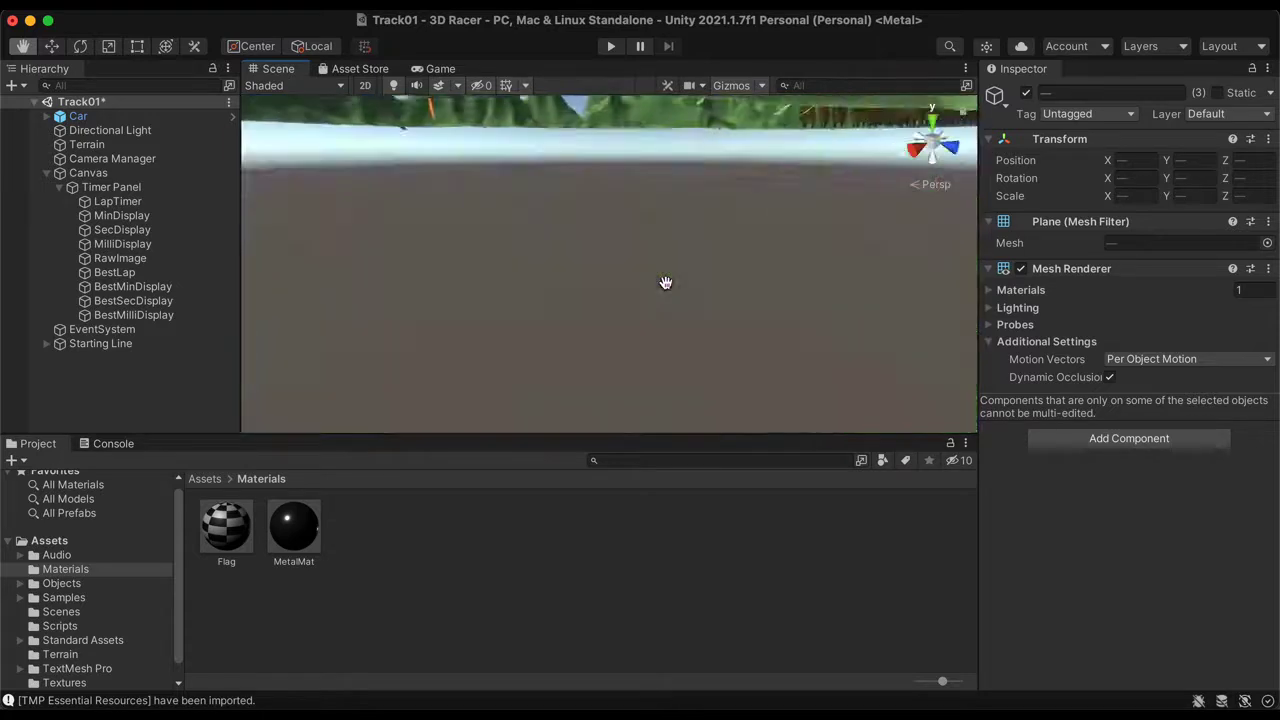
scroll(665, 282, "down", 5)
left_click_drag(820, 280, 772, 266)
scroll(806, 263, "up", 8)
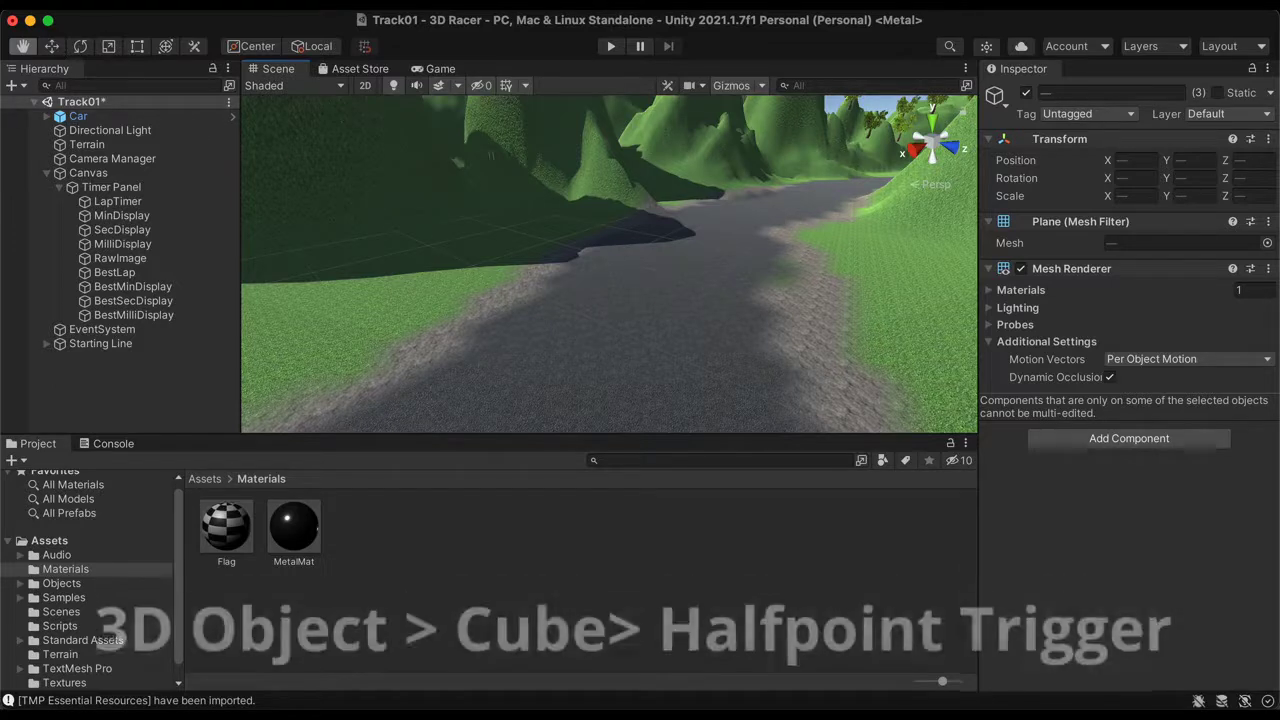
Create a 3D cube and name it HalfPoint Trigger
left_click(13, 86)
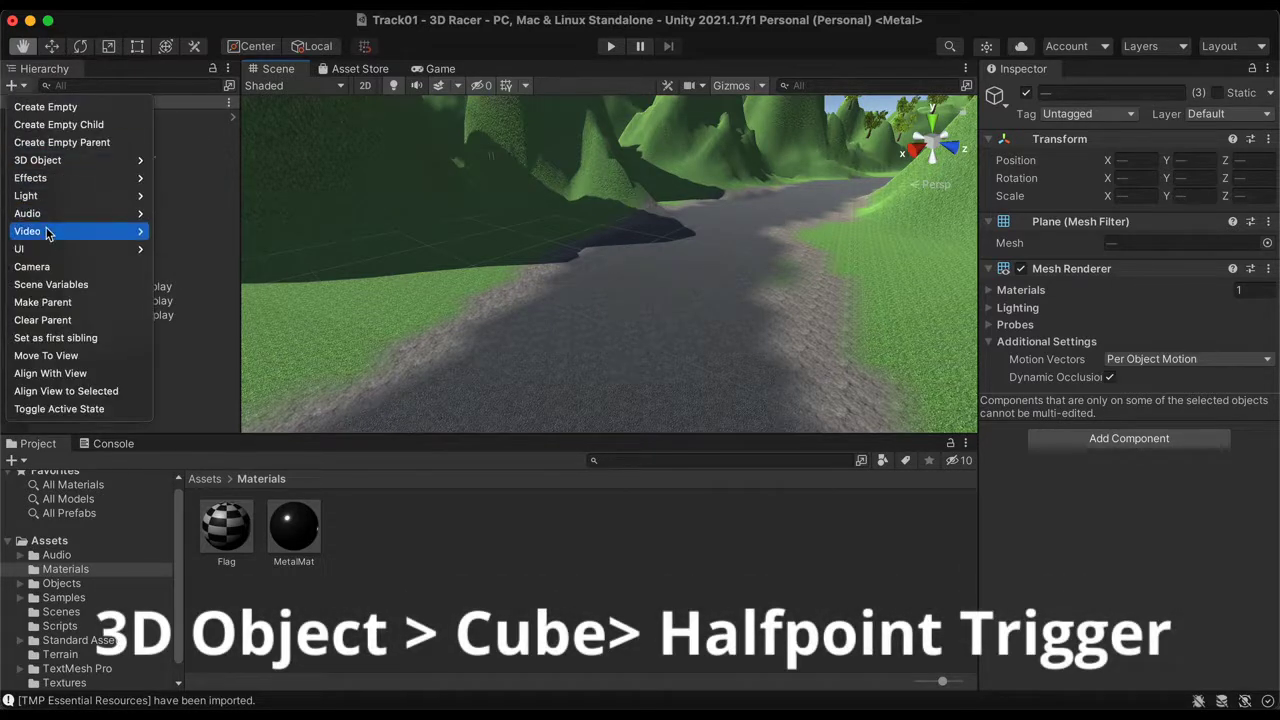
mouse_move(75, 160)
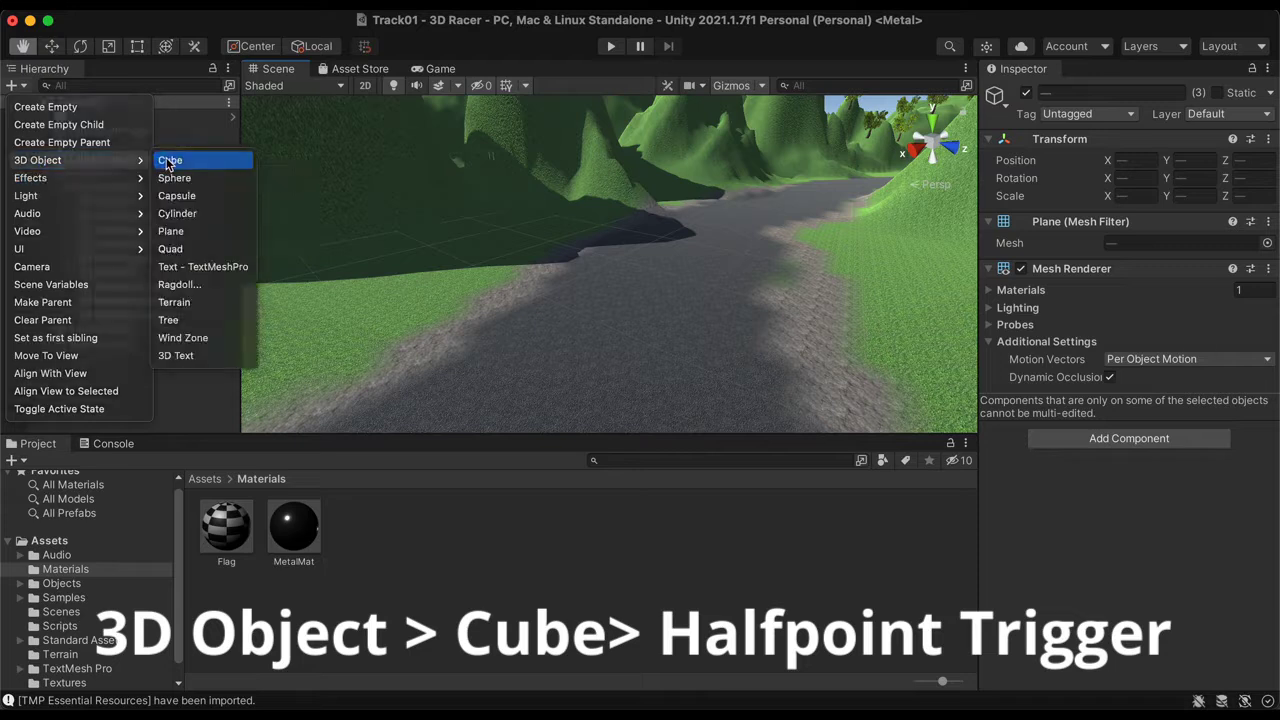
left_click(167, 161)
scroll(515, 379, "down", 5)
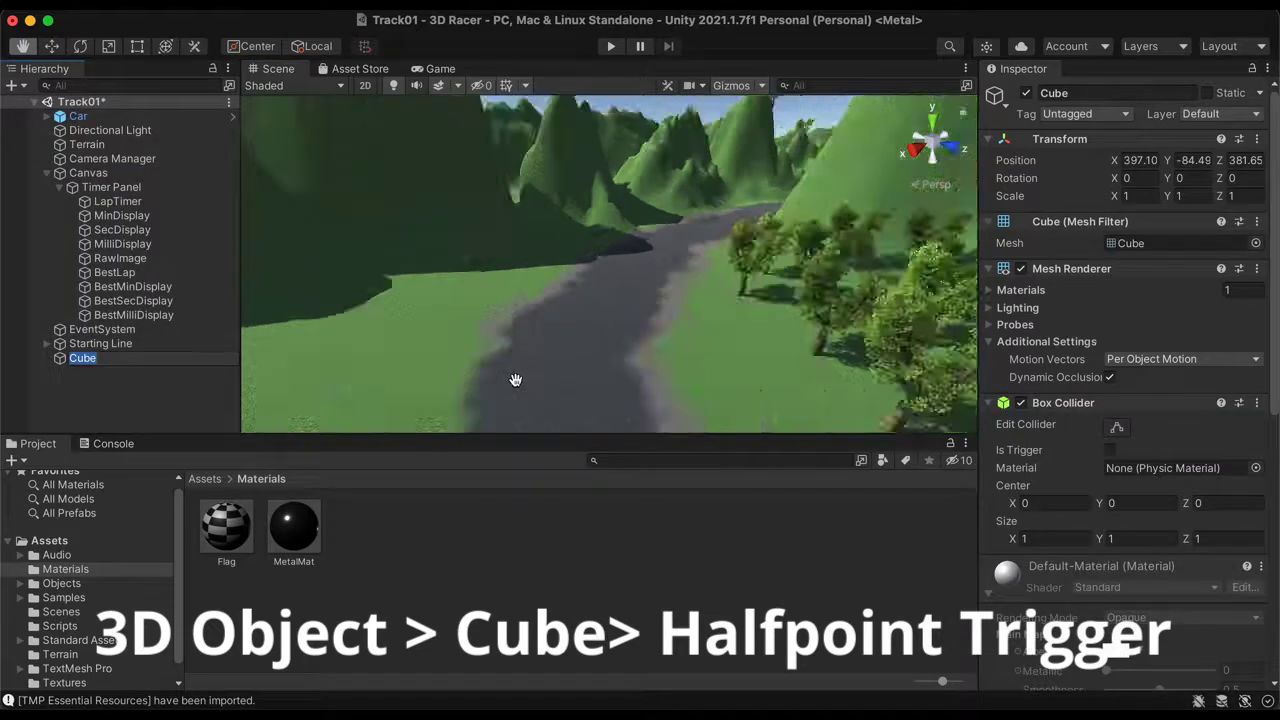
scroll(515, 379, "down", 5)
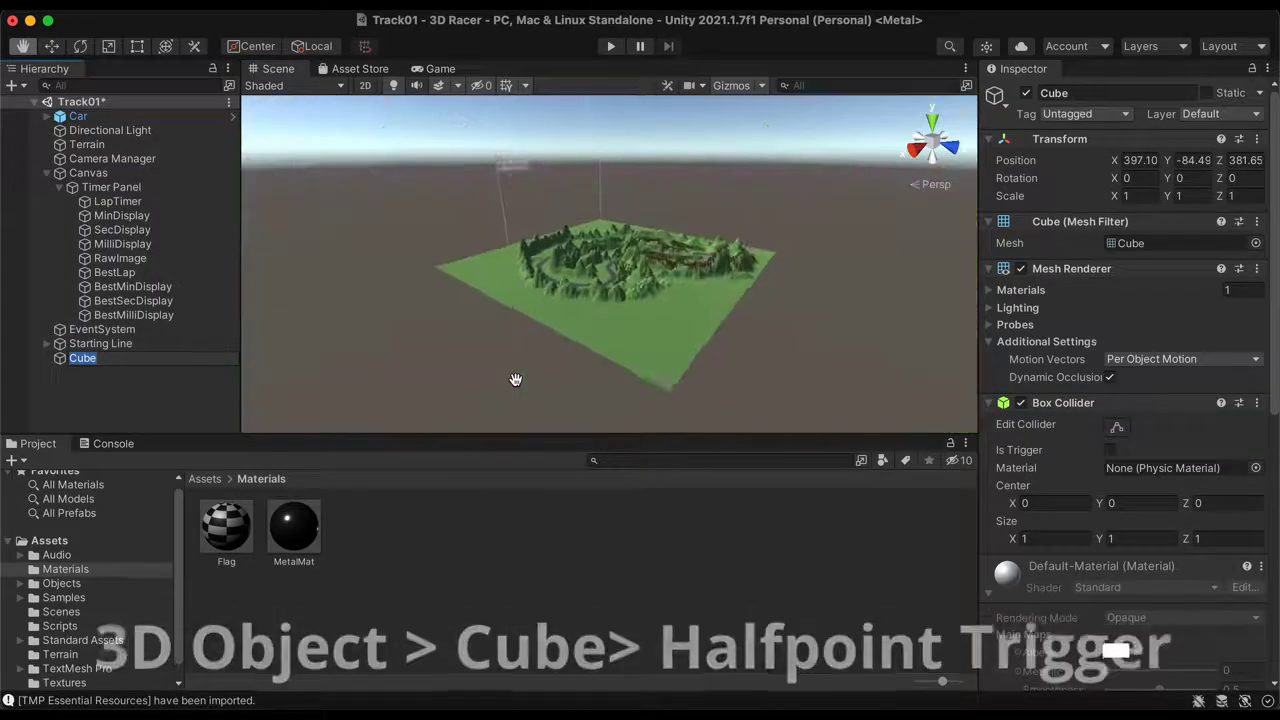
key("f")
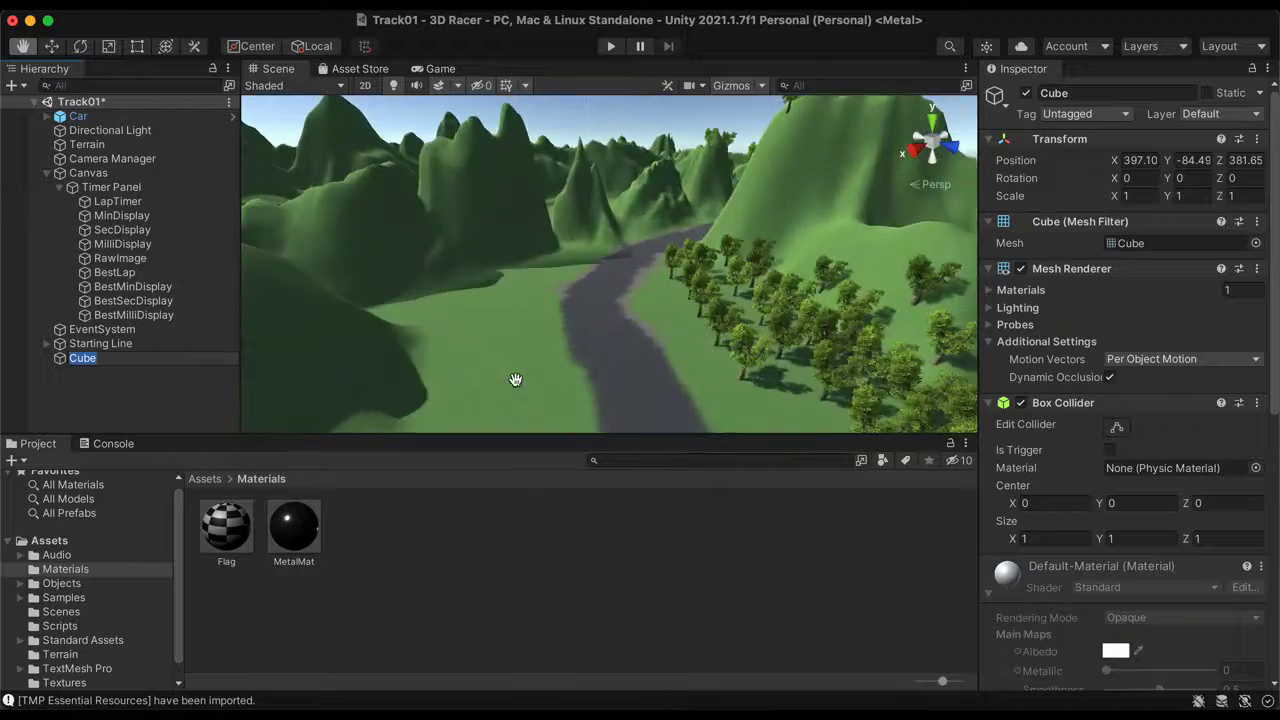
left_click(1087, 92)
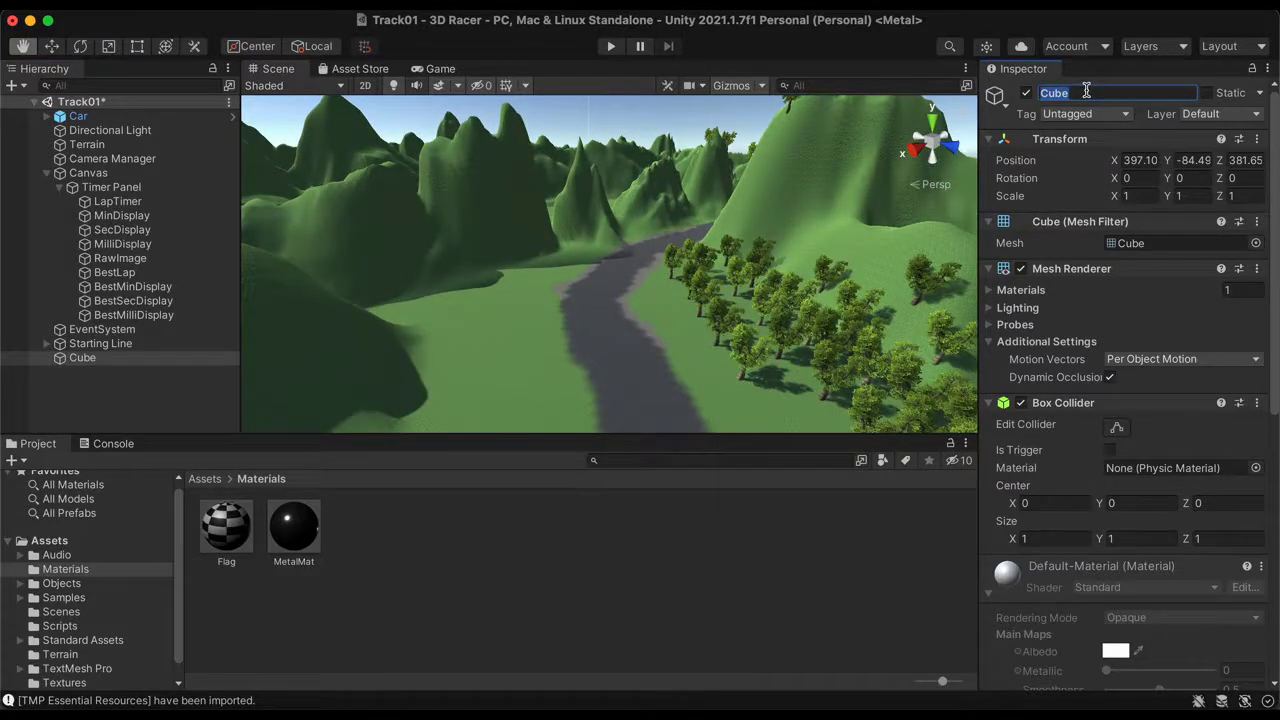
type("HalfPoint Trigger")
key("Return")
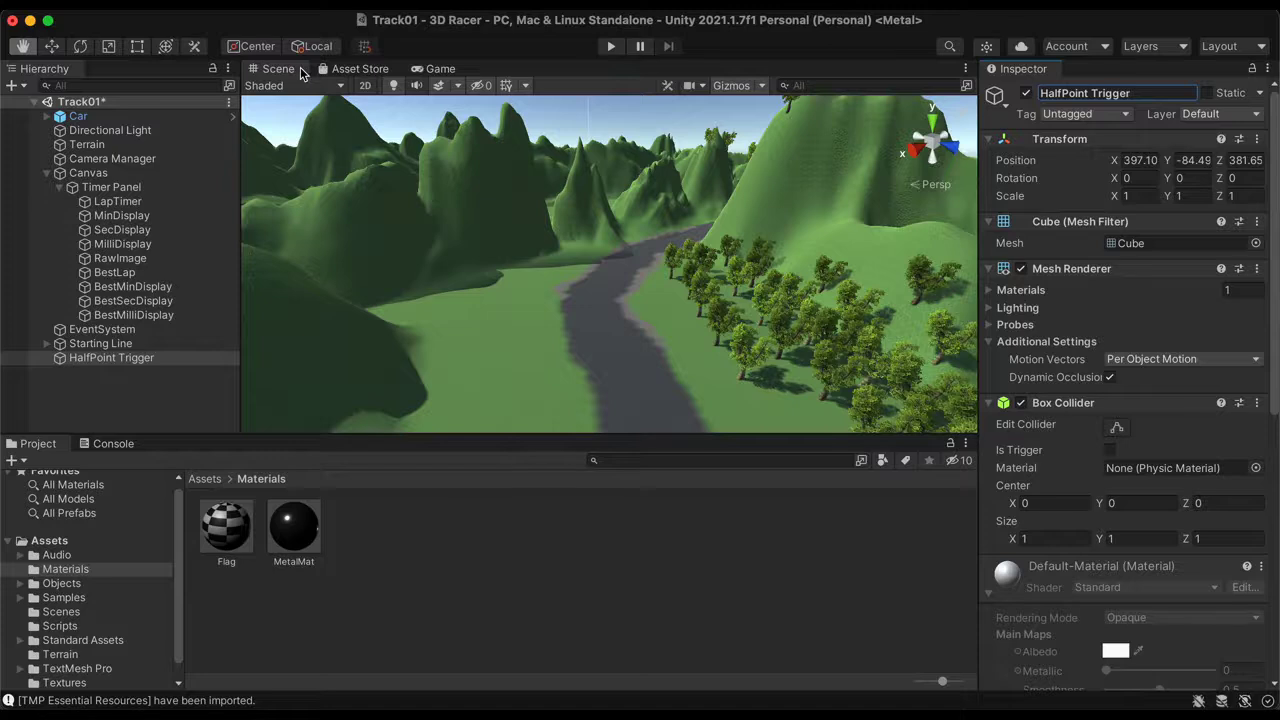
Move the HalfPoint Trigger cube above the terrain near the halfway road, to about X 599.2, Y 24.1, Z 547.8
double_click(108, 358)
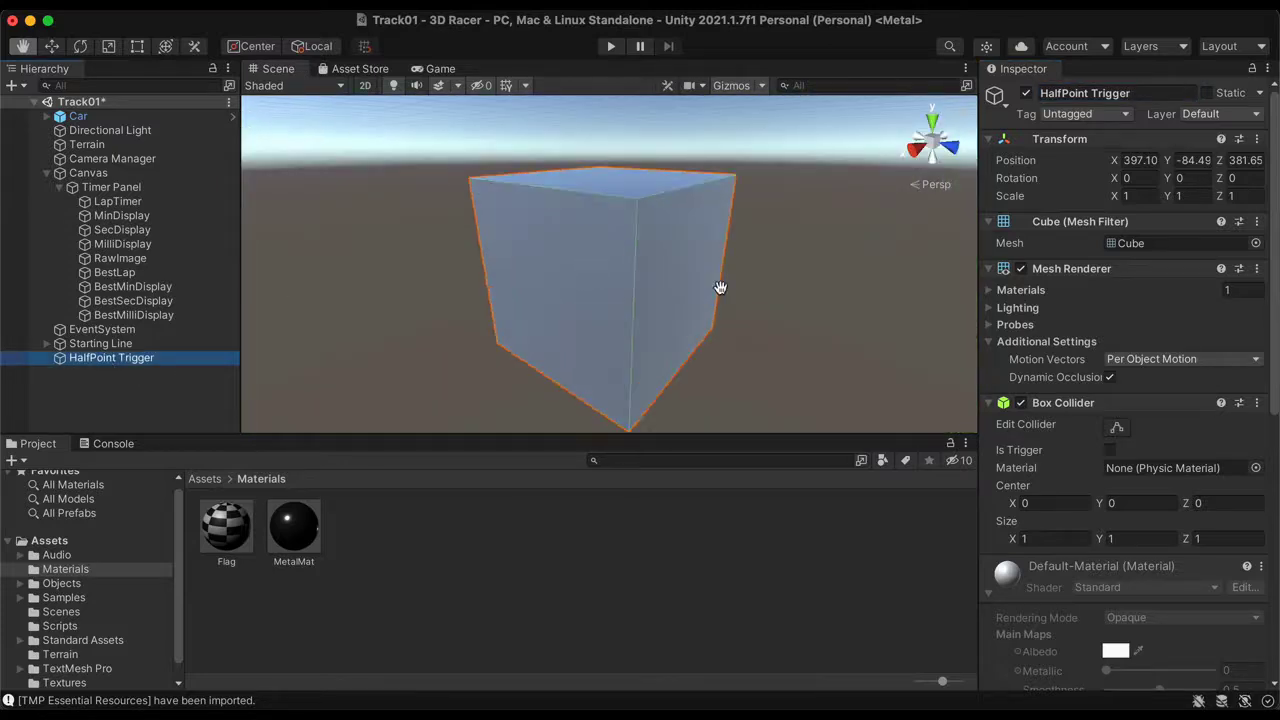
scroll(720, 287, "down", 10)
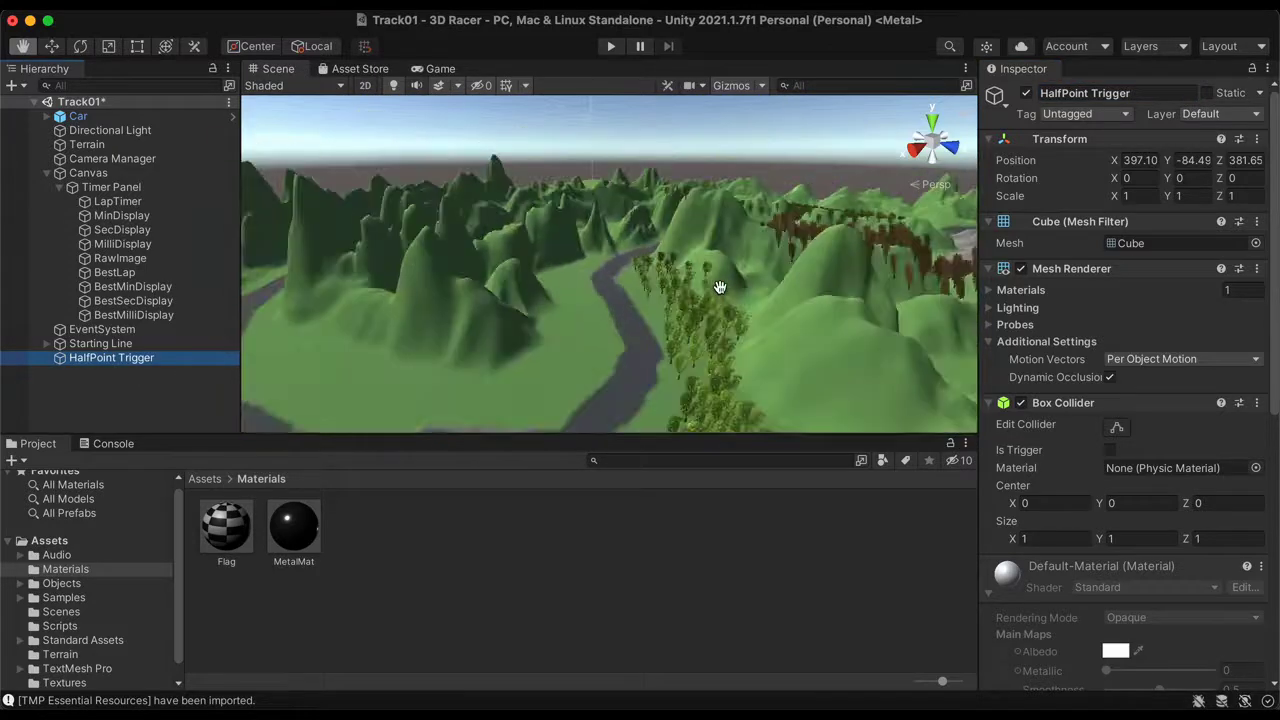
left_click(53, 46)
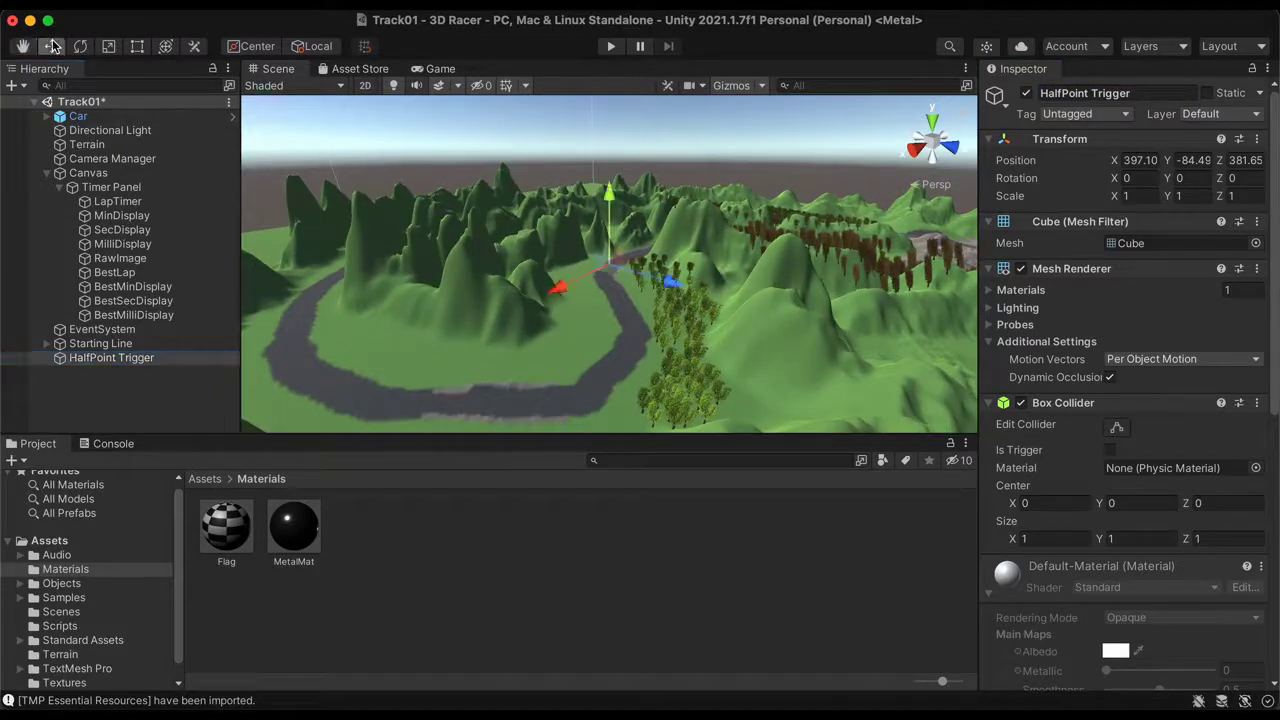
left_click_drag(612, 198, 615, 106)
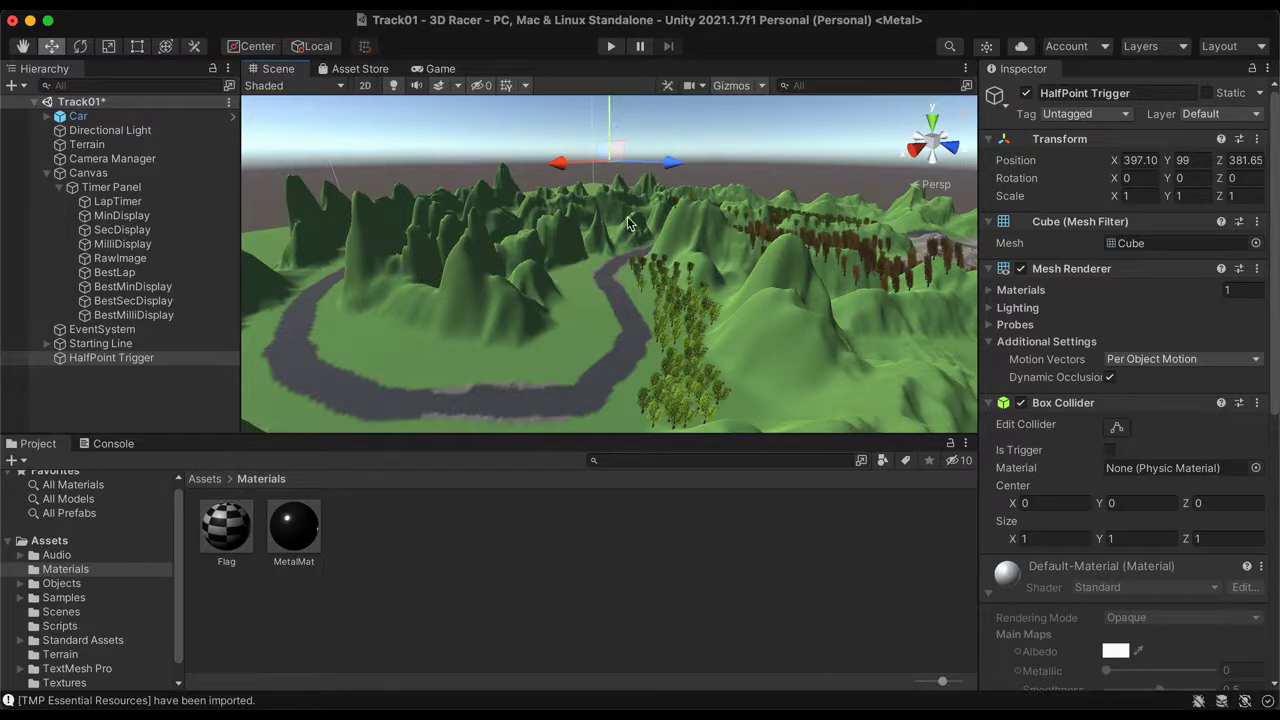
left_click_drag(676, 163, 598, 278)
left_click_drag(623, 146, 628, 252)
right_click_drag(628, 252, 642, 334)
left_click_drag(630, 378, 618, 268)
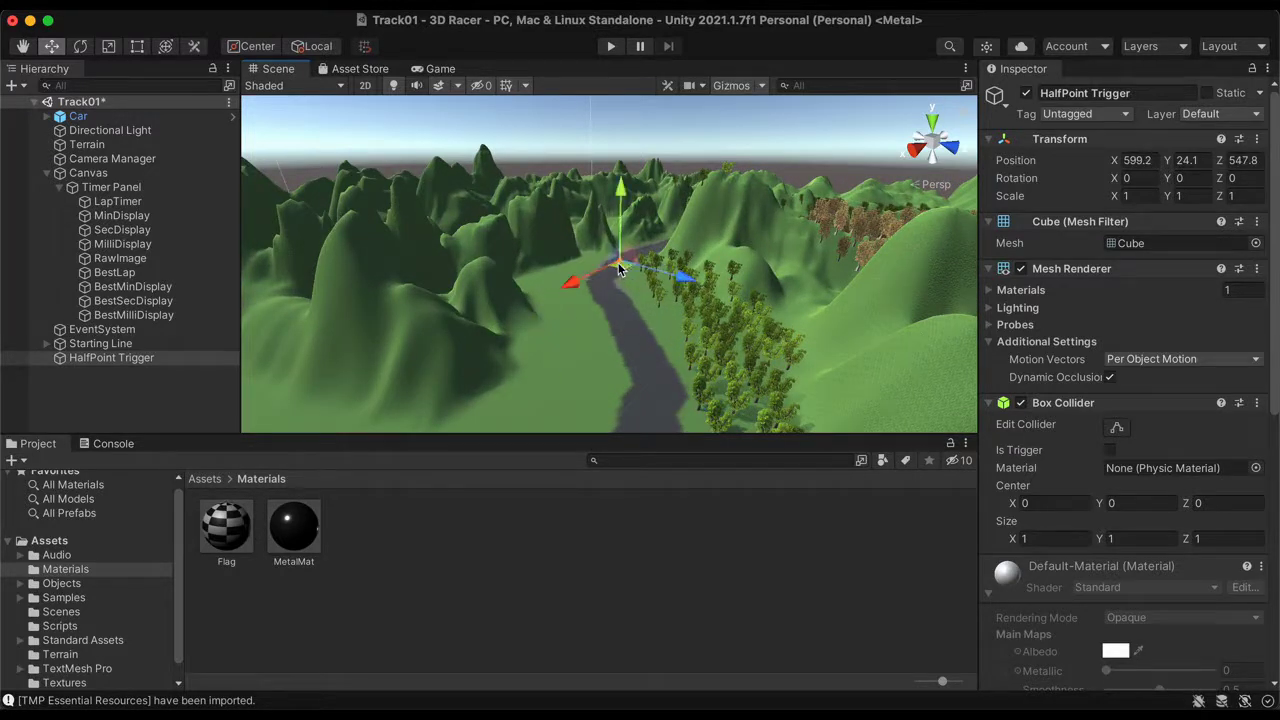
Lower the HalfPoint Trigger cube onto the road surface, at about X 571.7, Y 1, Z 522.3
double_click(155, 358)
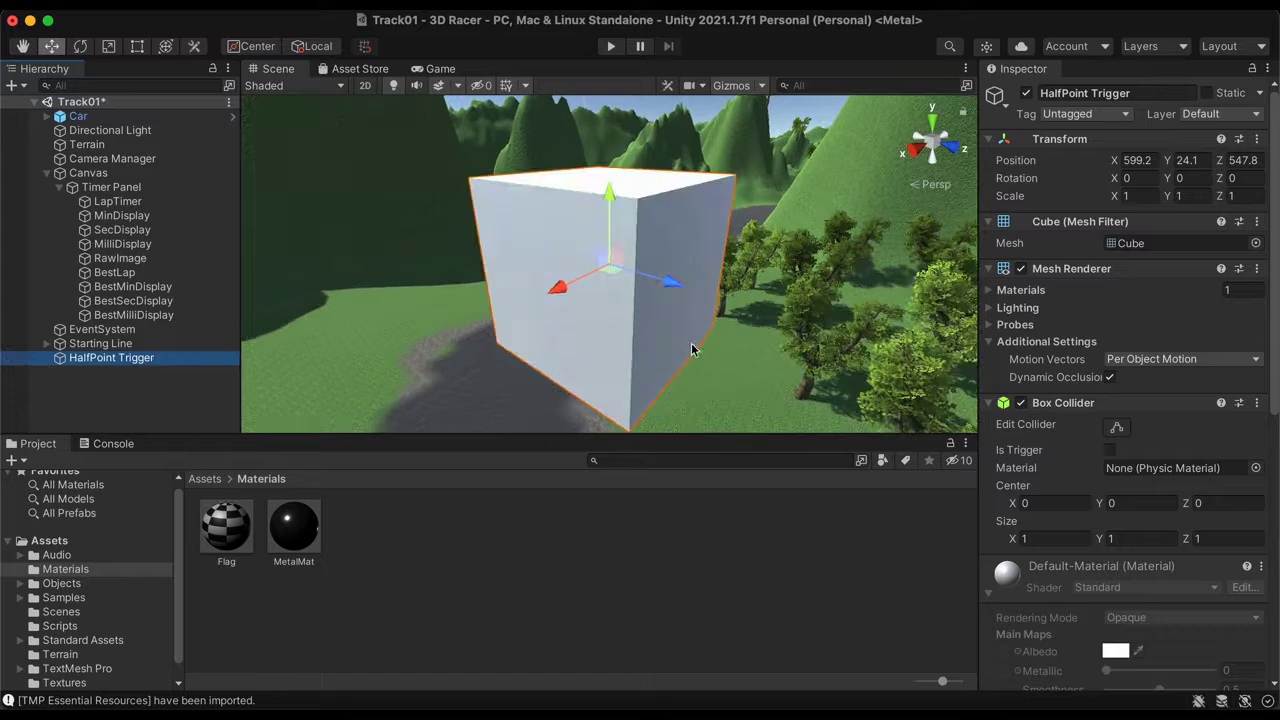
left_click(620, 203)
scroll(605, 202, "down", 6)
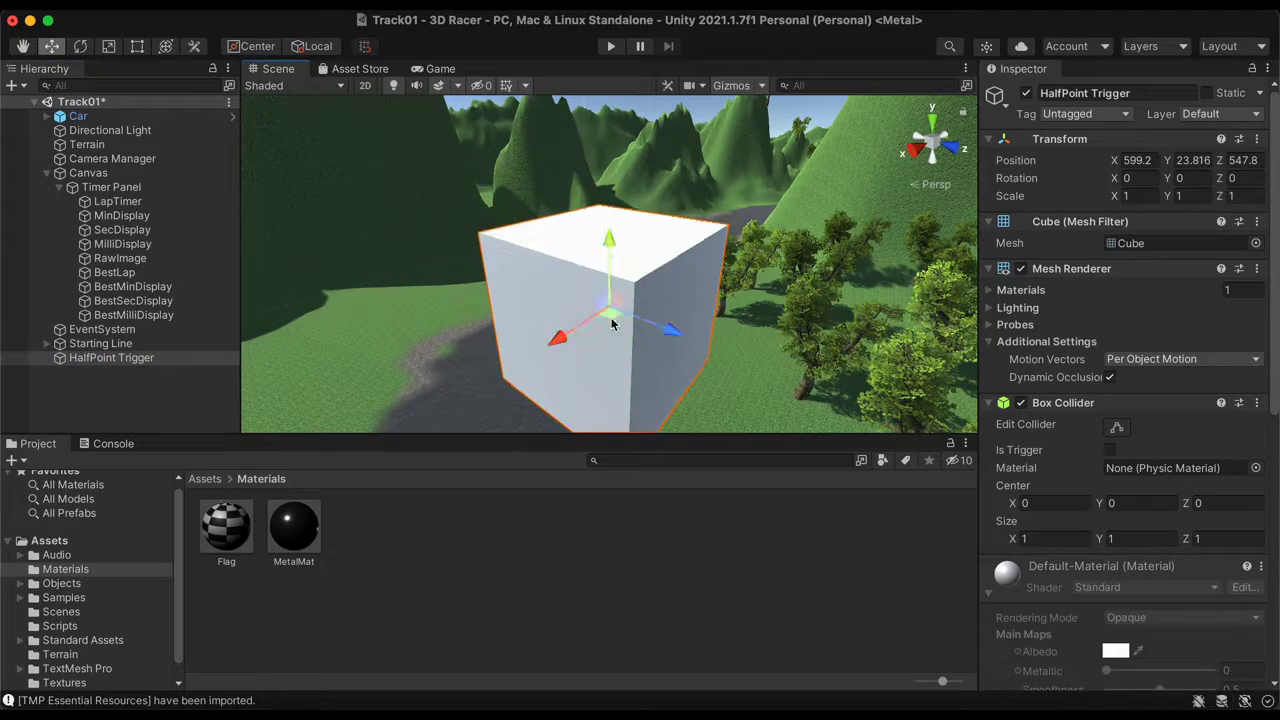
left_click_drag(596, 202, 585, 275)
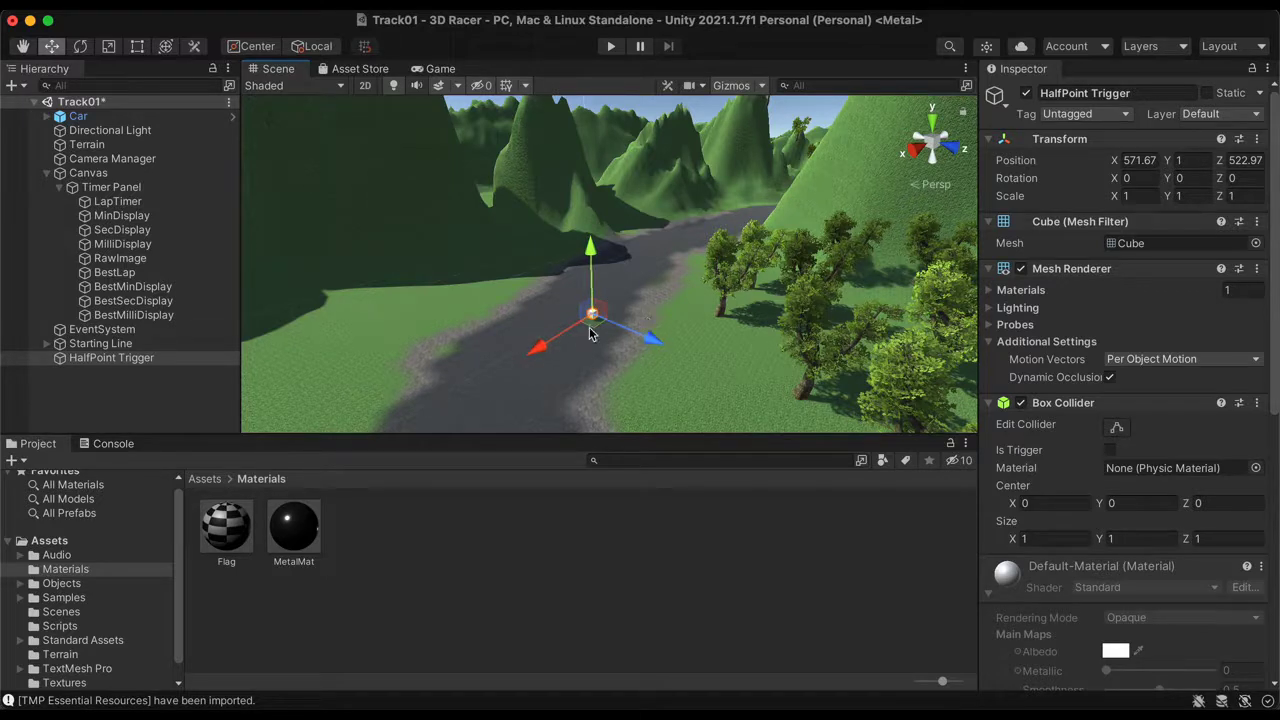
right_click_drag(475, 352, 521, 320)
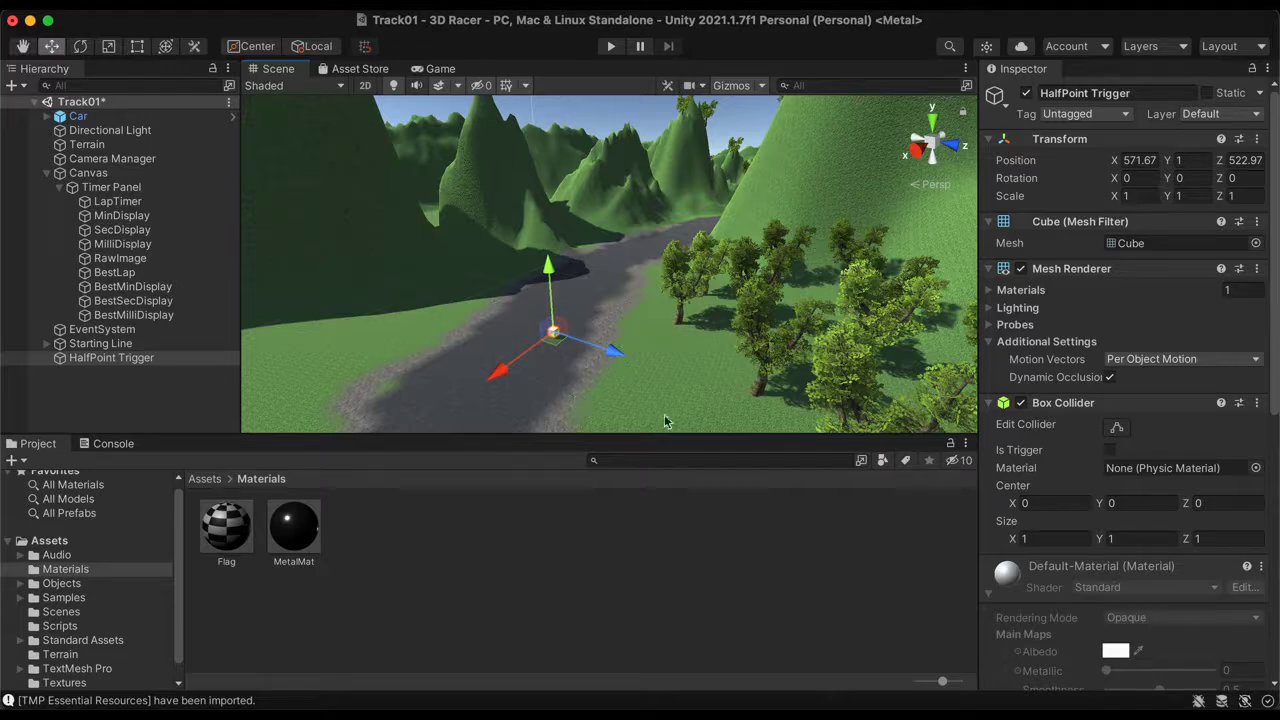
right_click_drag(483, 363, 326, 326)
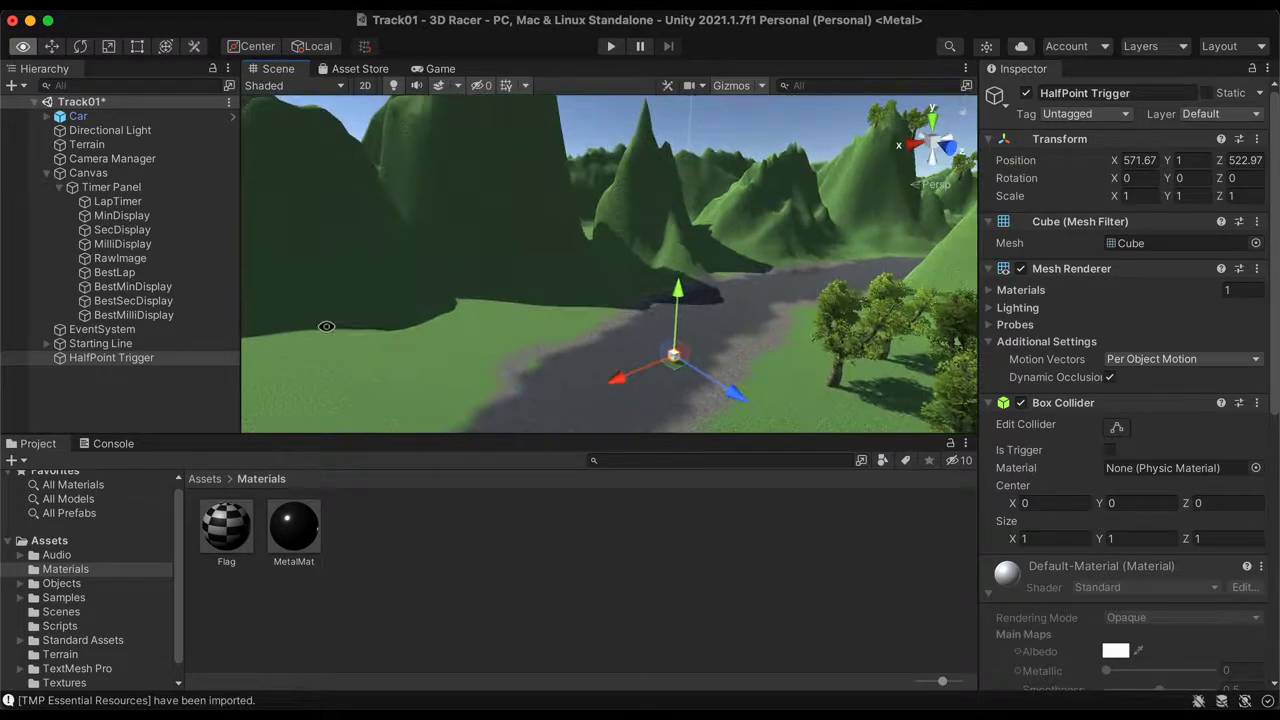
right_click_drag(603, 350, 716, 297)
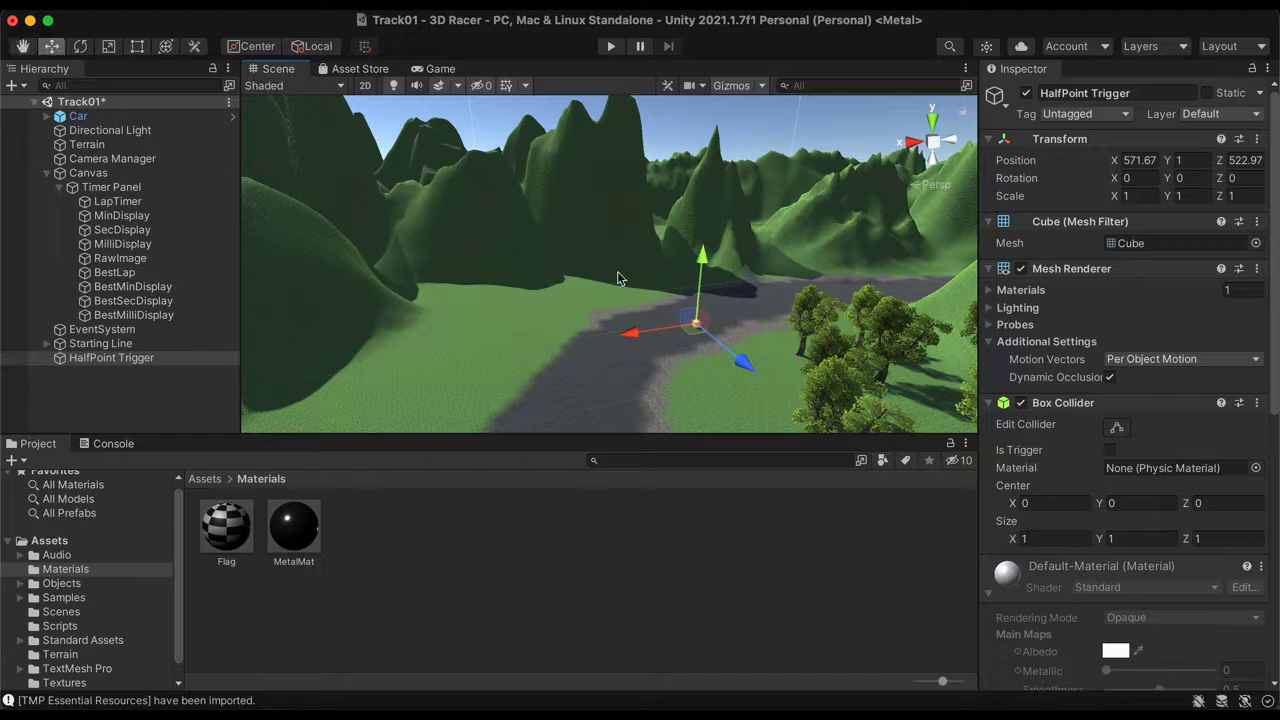
left_click_drag(740, 368, 737, 362)
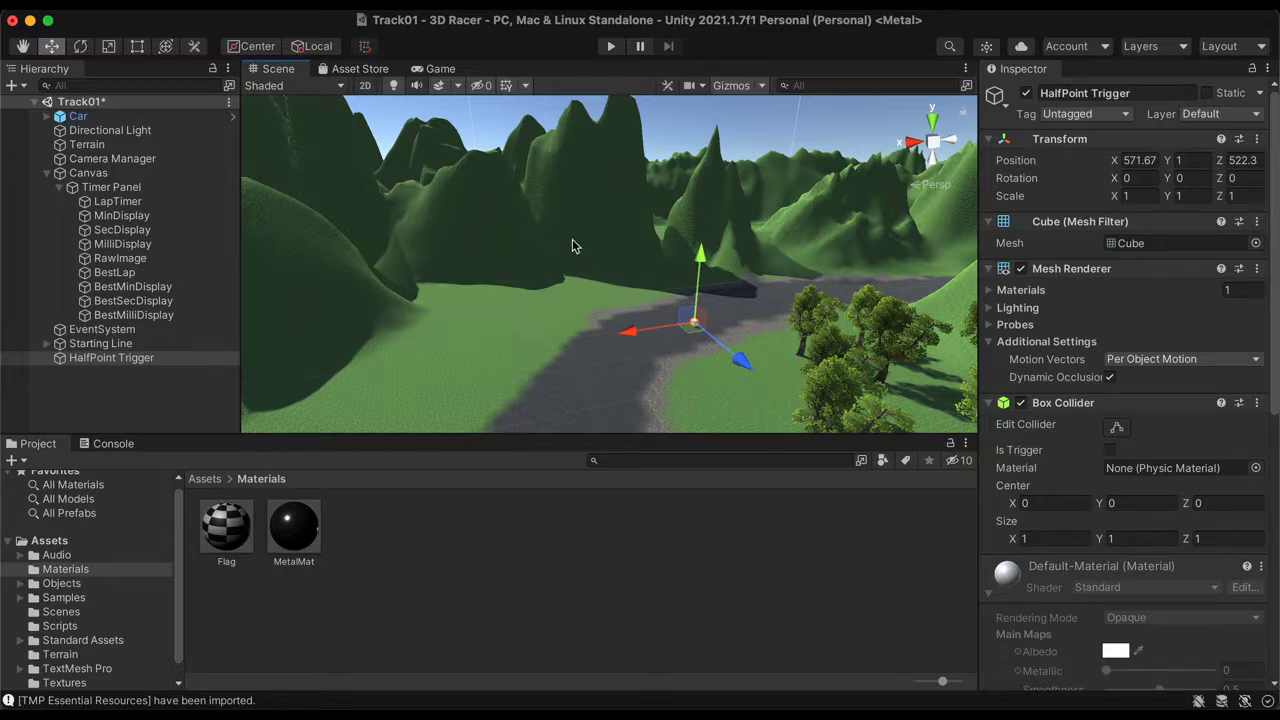
Stretch the HalfPoint Trigger cube along Z in both directions across the road, to a Z scale of about 59.4
left_click_drag(557, 298, 420, 190, "alt")
left_click(137, 46)
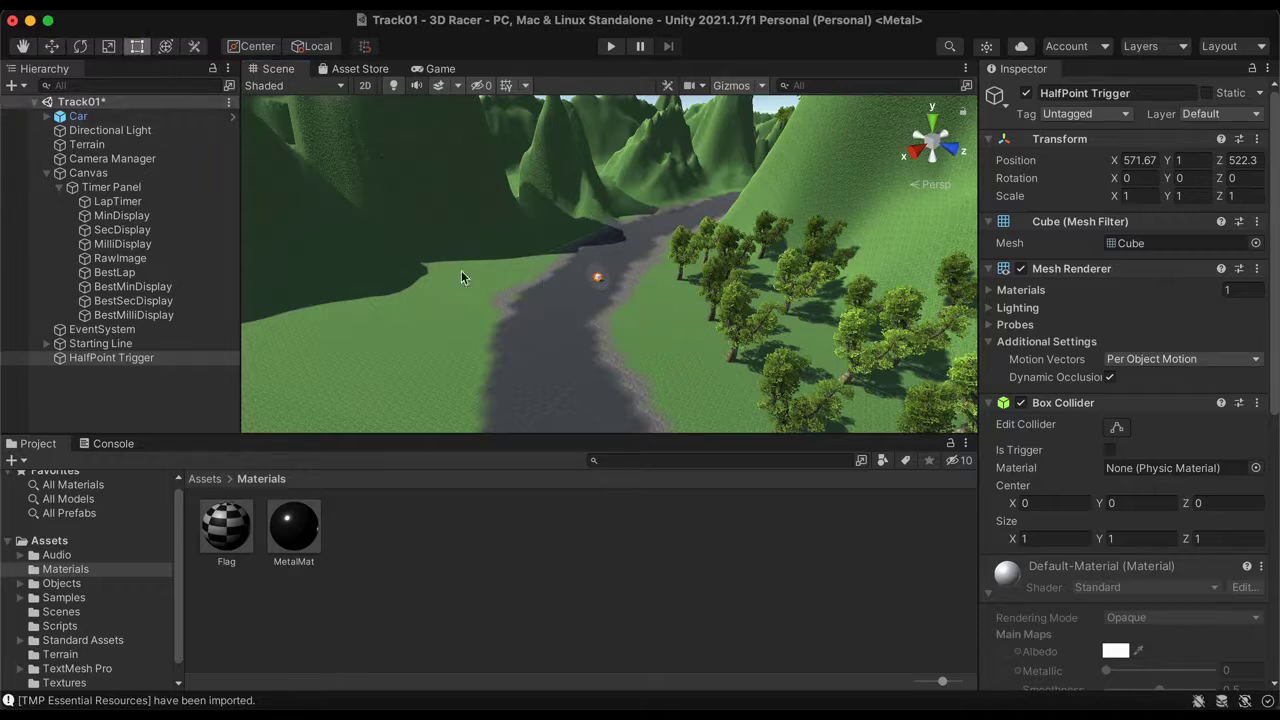
double_click(111, 357)
scroll(559, 314, "down", 5)
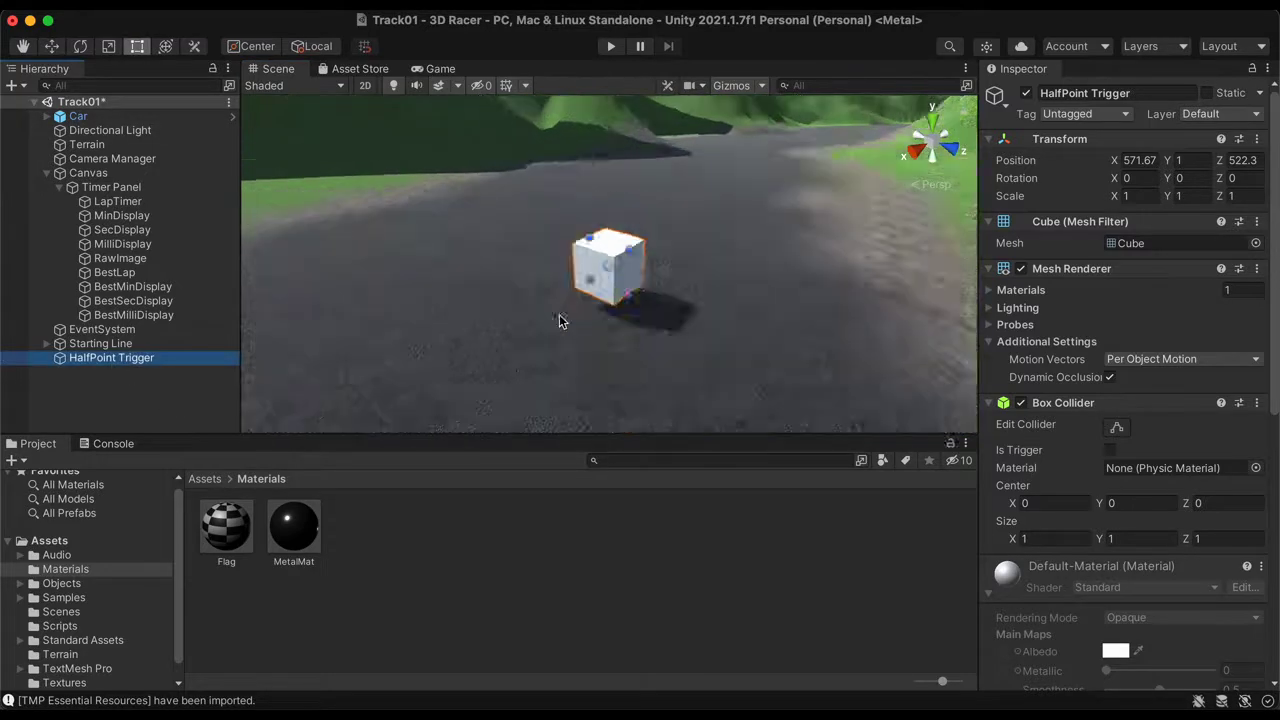
scroll(559, 321, "up", 5)
scroll(648, 292, "down", 4)
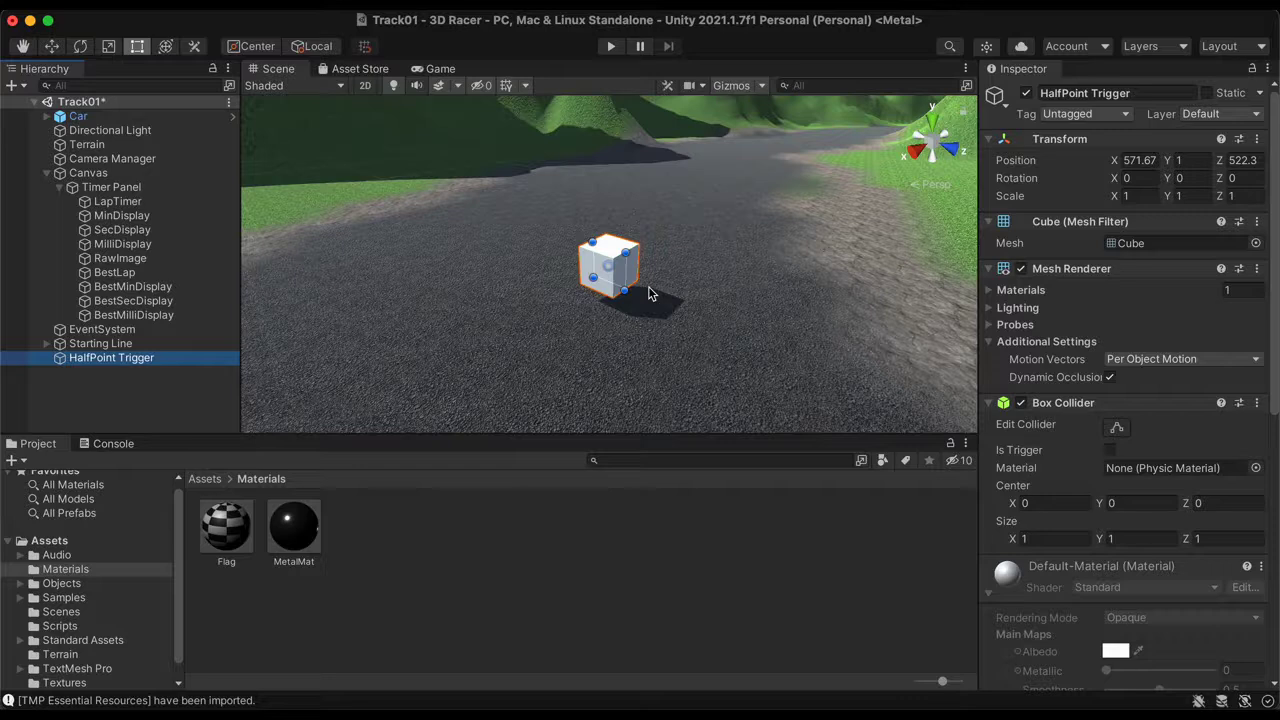
left_click_drag(622, 274, 916, 350)
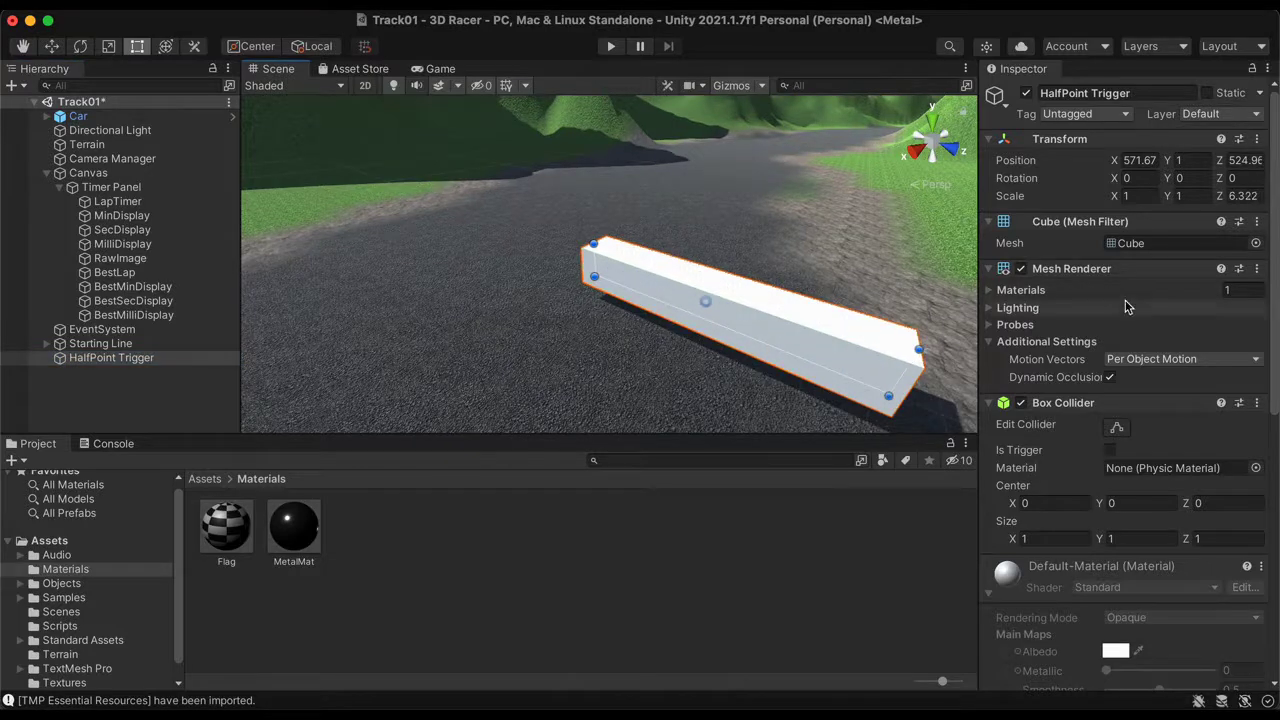
left_click_drag(592, 259, 312, 185)
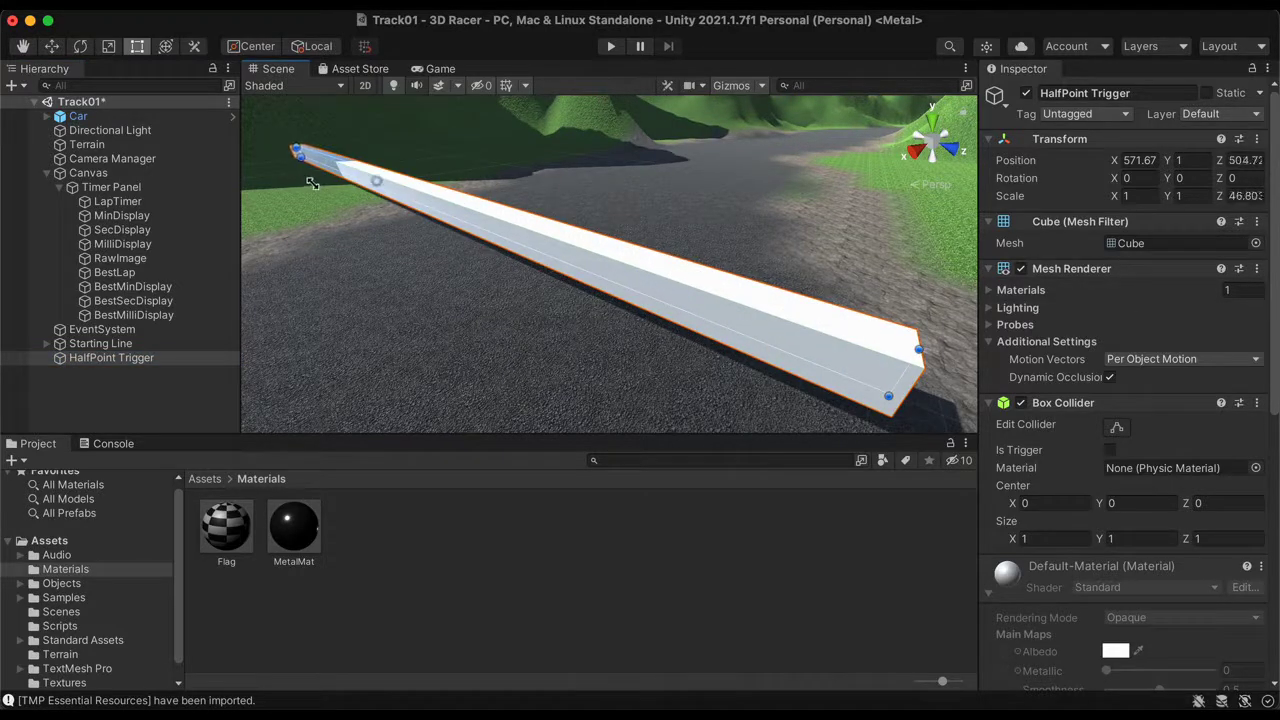
scroll(640, 290, "down", 5)
left_click_drag(687, 287, 960, 425)
scroll(842, 365, "down", 3)
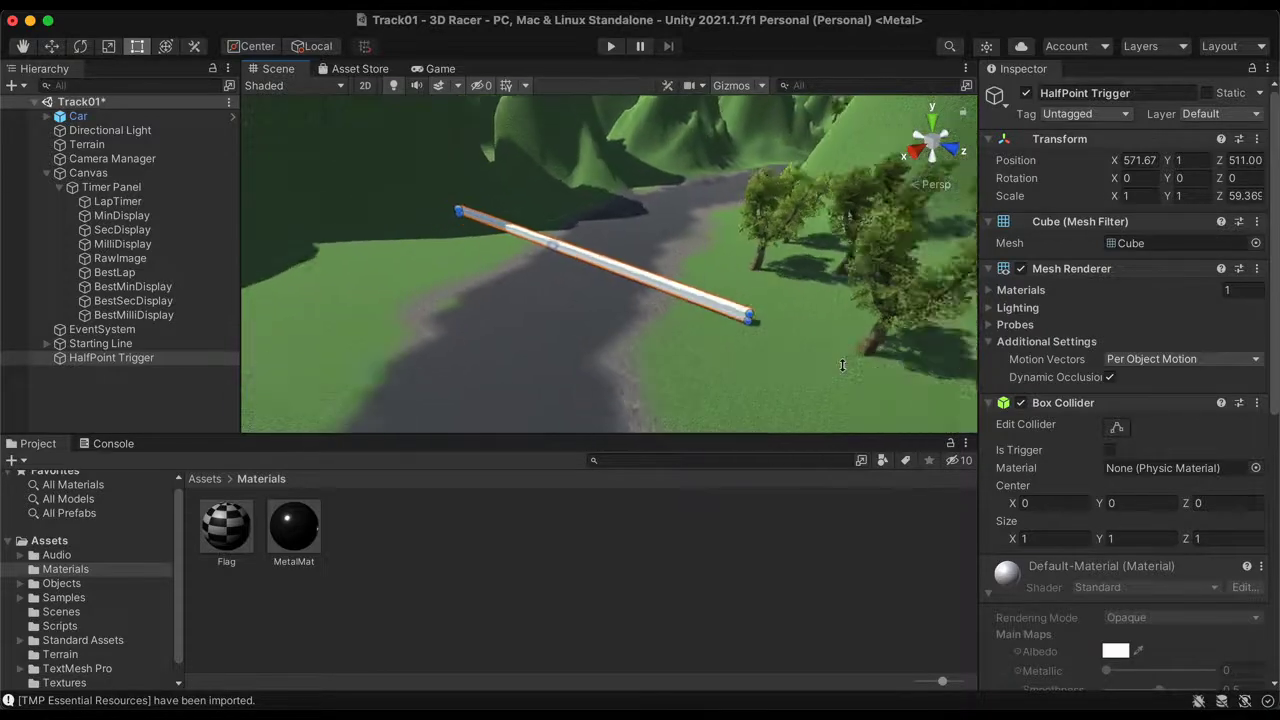
Raise the HalfPoint Trigger's height to a Y scale of about 4.24 and extend its Z scale to about 69.5
scroll(842, 365, "down", 2)
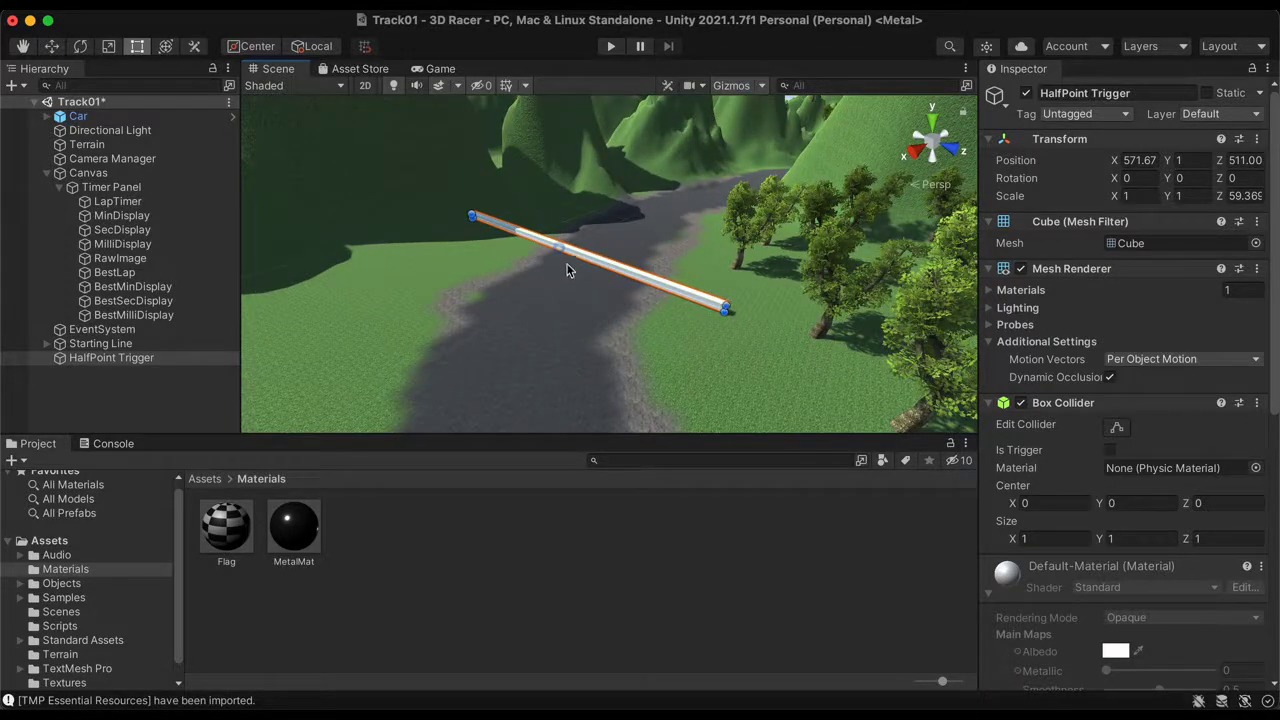
left_click_drag(574, 251, 577, 234)
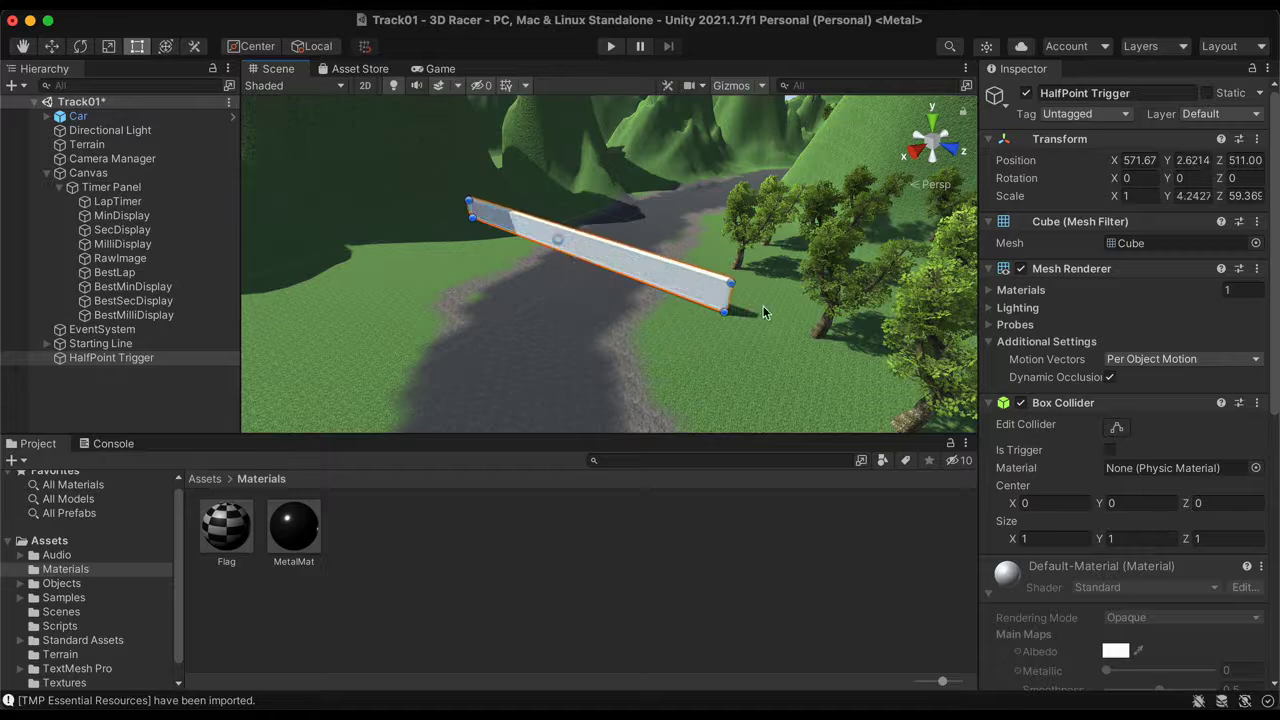
left_click_drag(737, 296, 838, 318)
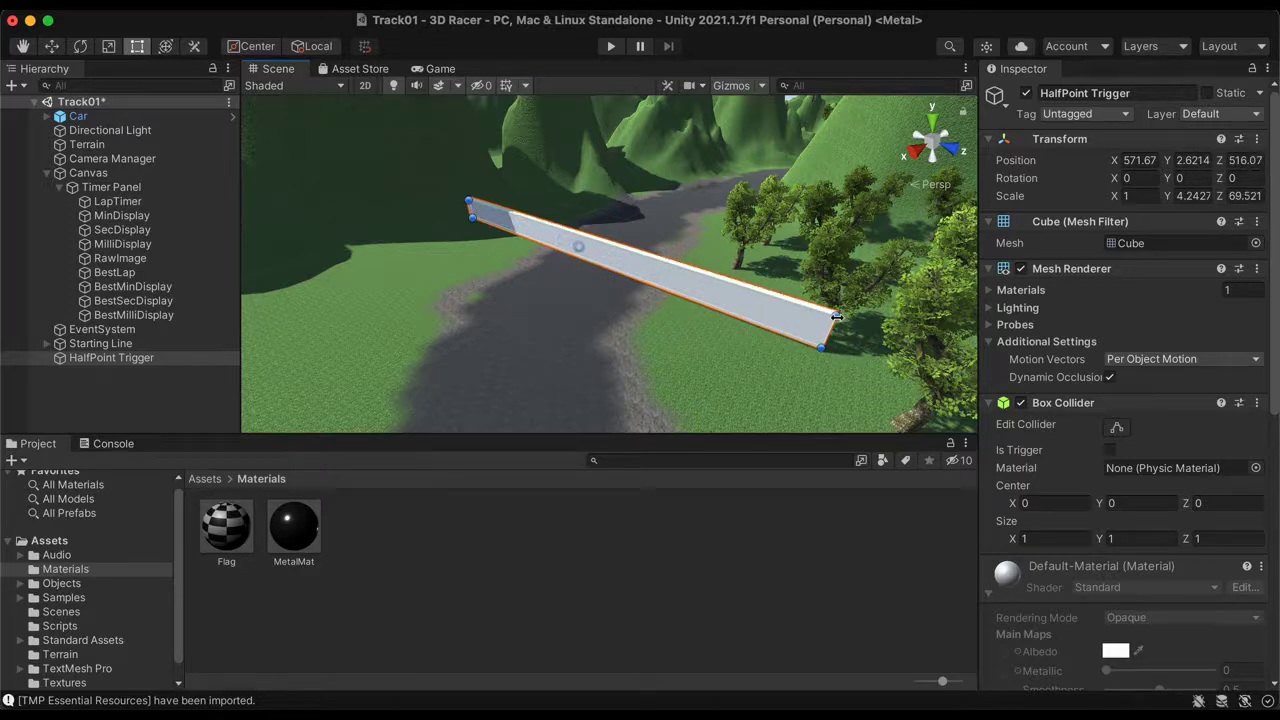
Rotate the HalfPoint Trigger about -20.3 degrees around Y and shift it across the road to about X 573, Z 512.4
left_click(81, 47)
left_click_drag(568, 289, 628, 301)
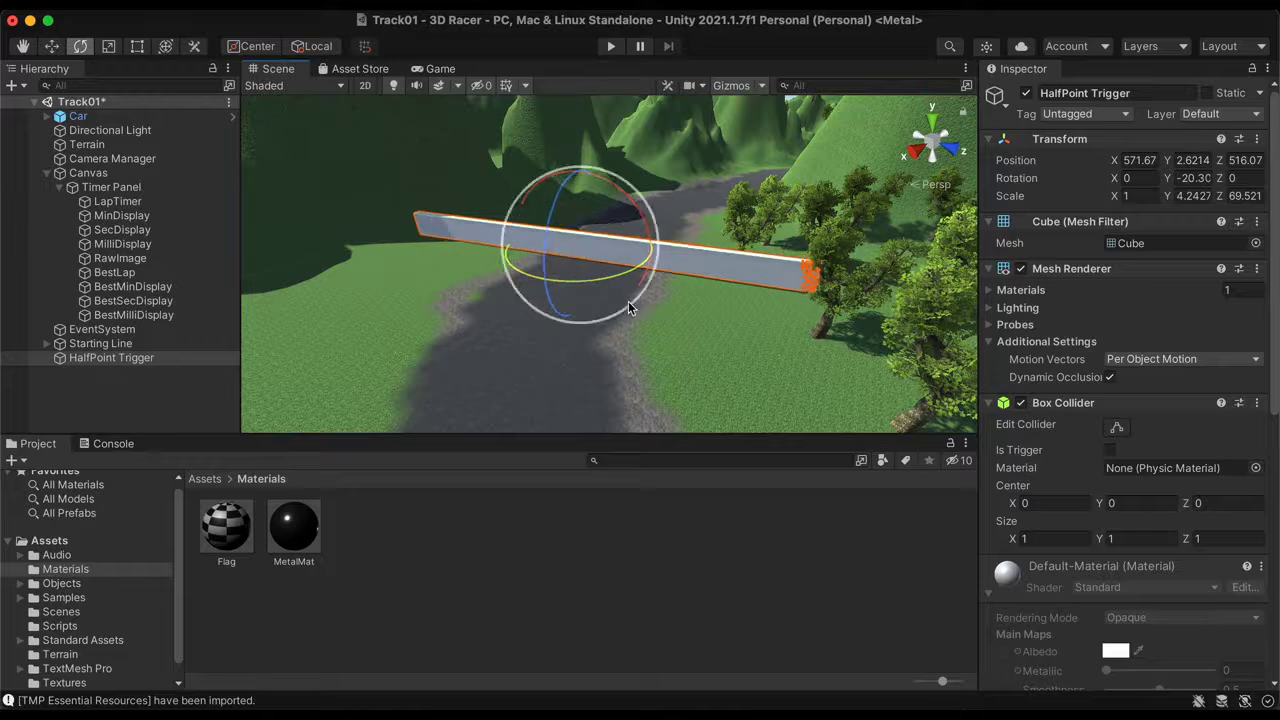
left_click(52, 47)
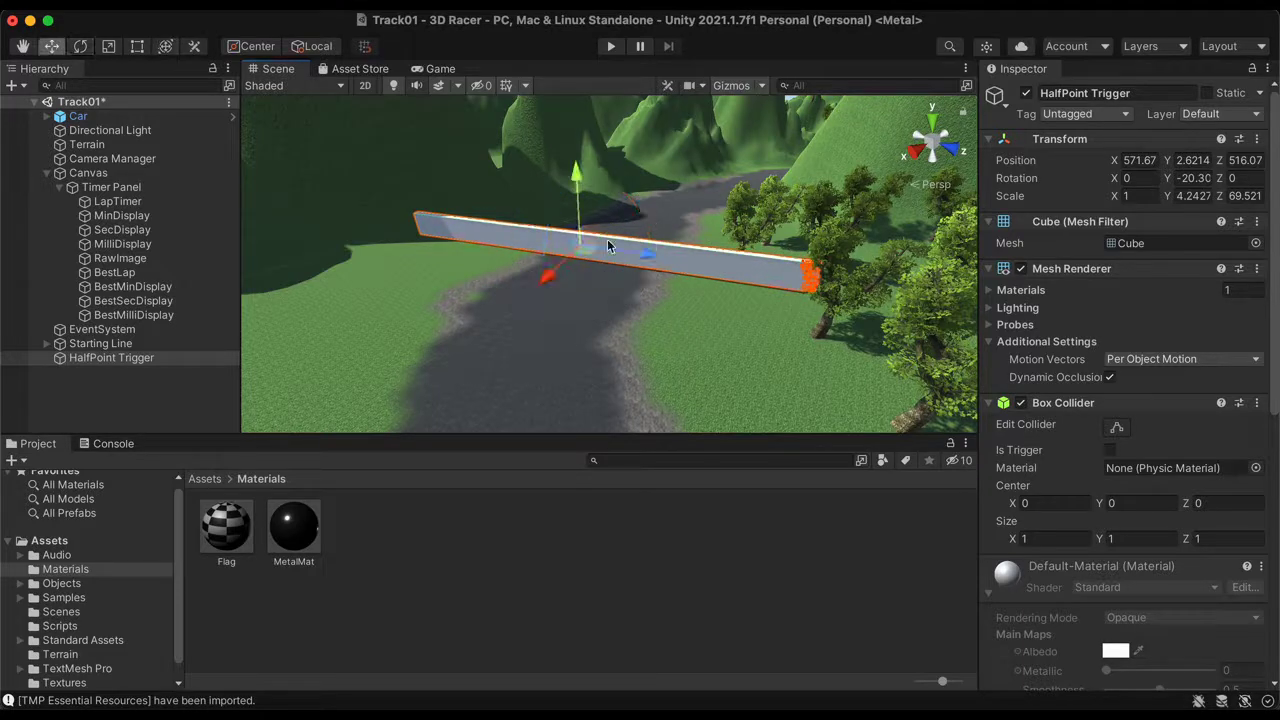
left_click_drag(657, 261, 634, 248)
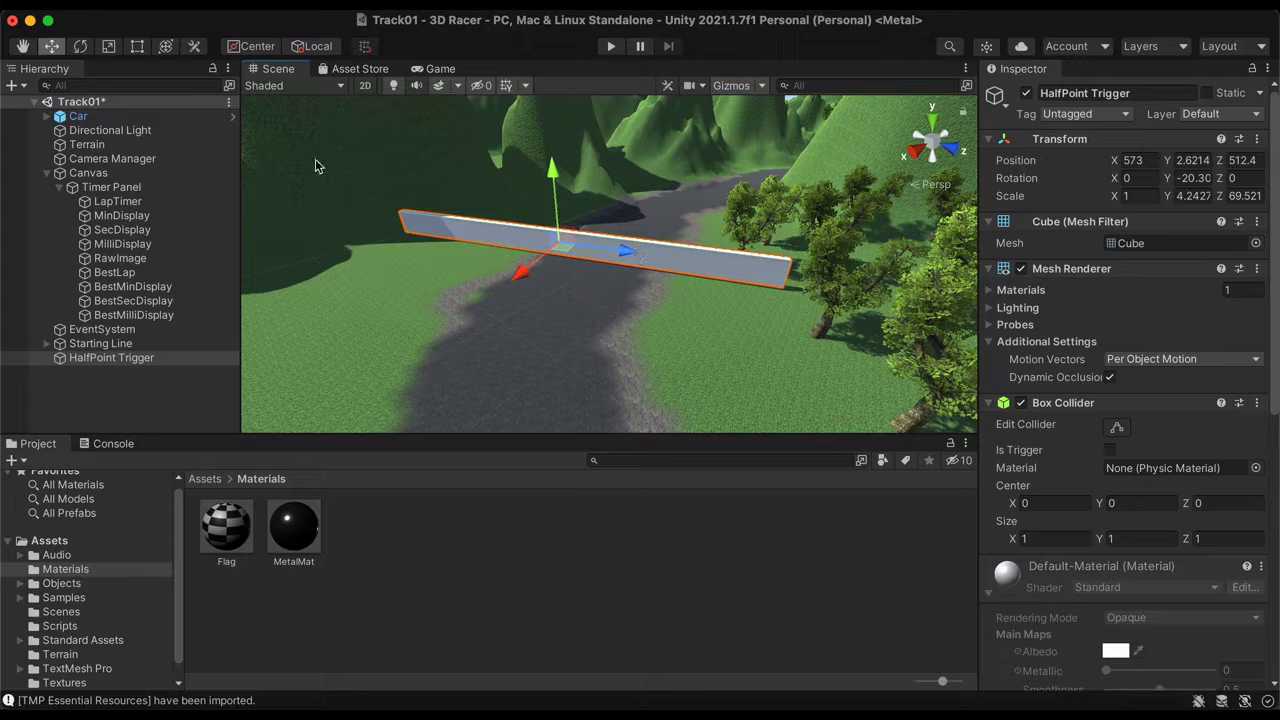
Extend the tree-side end of the HalfPoint Trigger further off the road, to a Z scale of about 76.8
left_click(139, 47)
left_click_drag(789, 271, 848, 285)
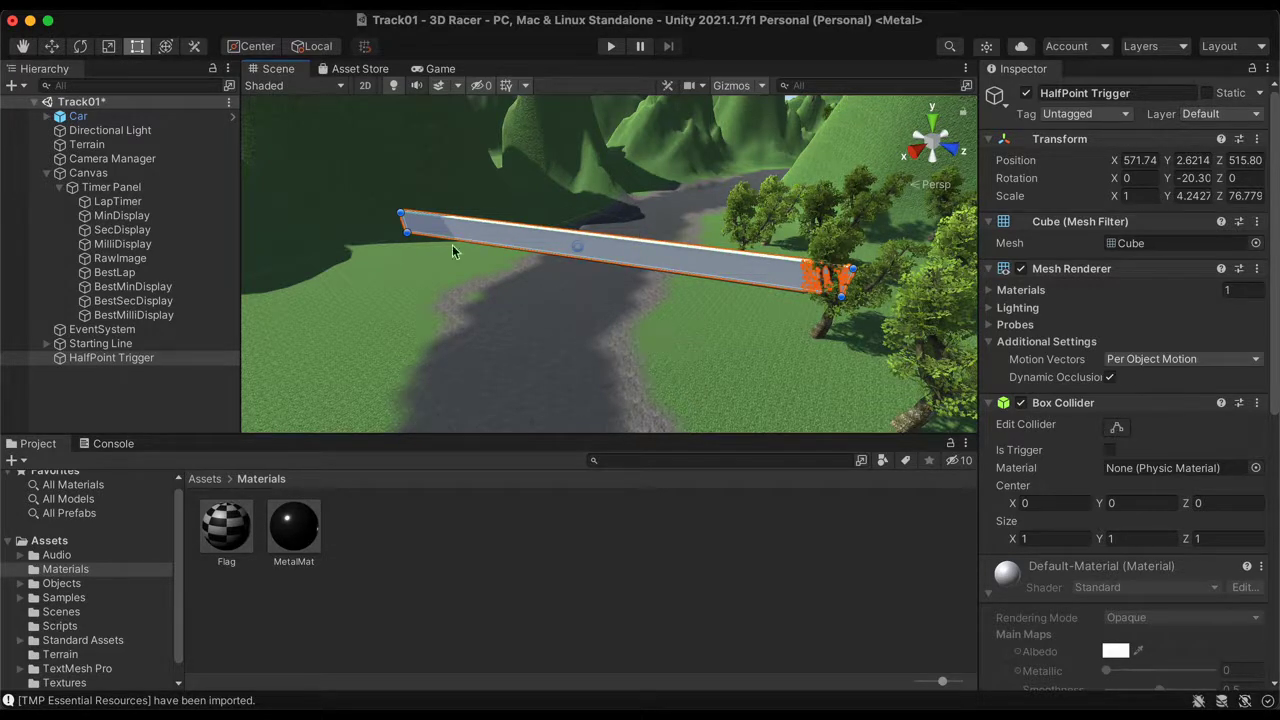
Duplicate the HalfPoint Trigger and move the copy along its Z axis to about X 699, Z 172
left_click(111, 364)
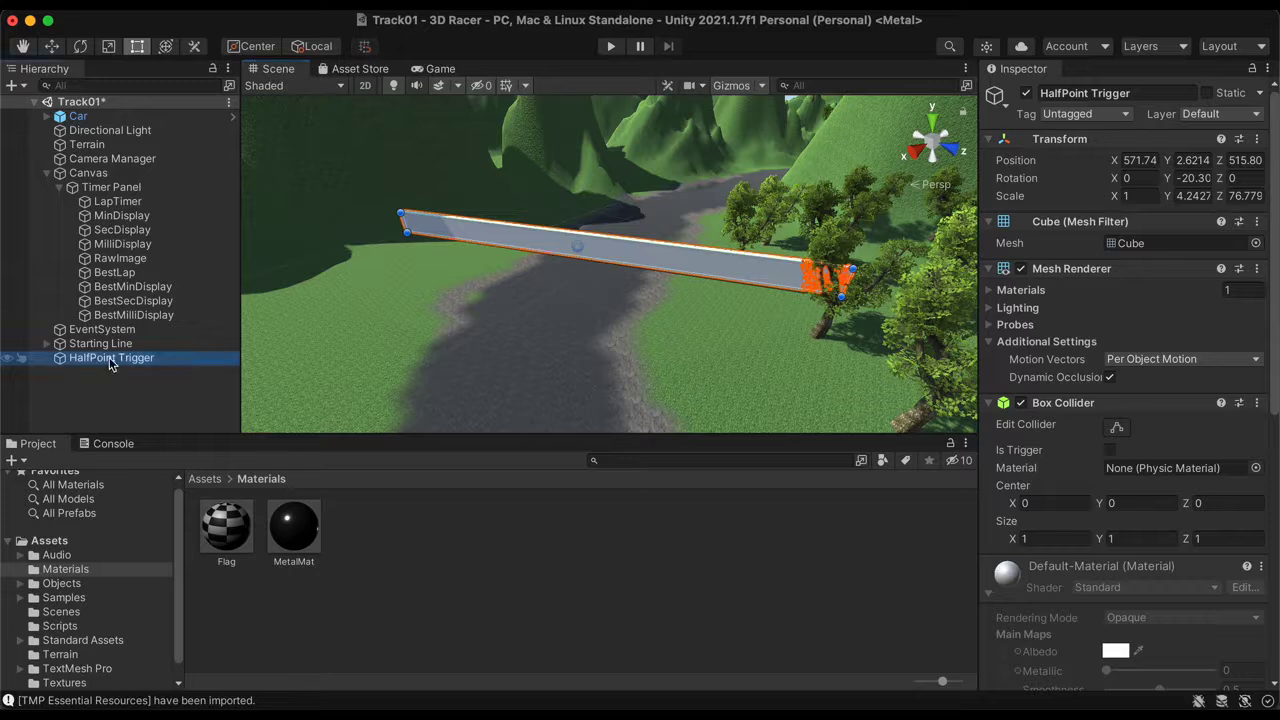
key("super+d")
key("f")
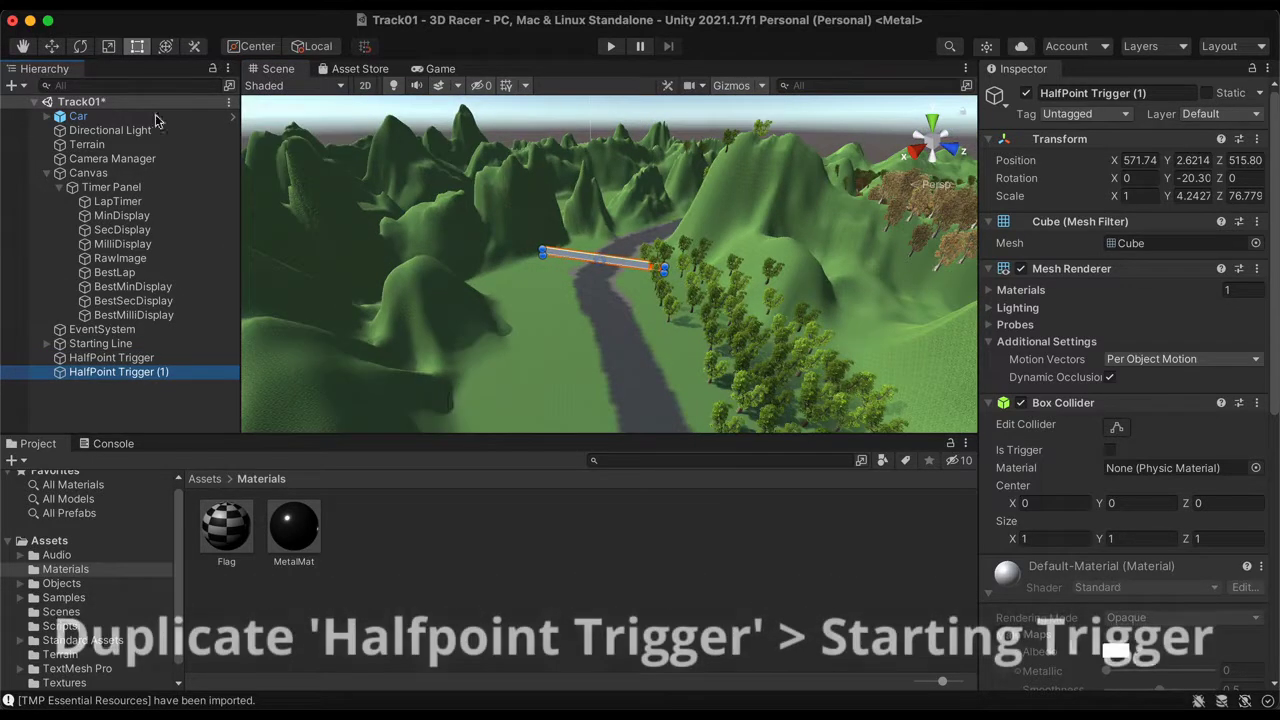
key("w")
left_click_drag(664, 272, 271, 208)
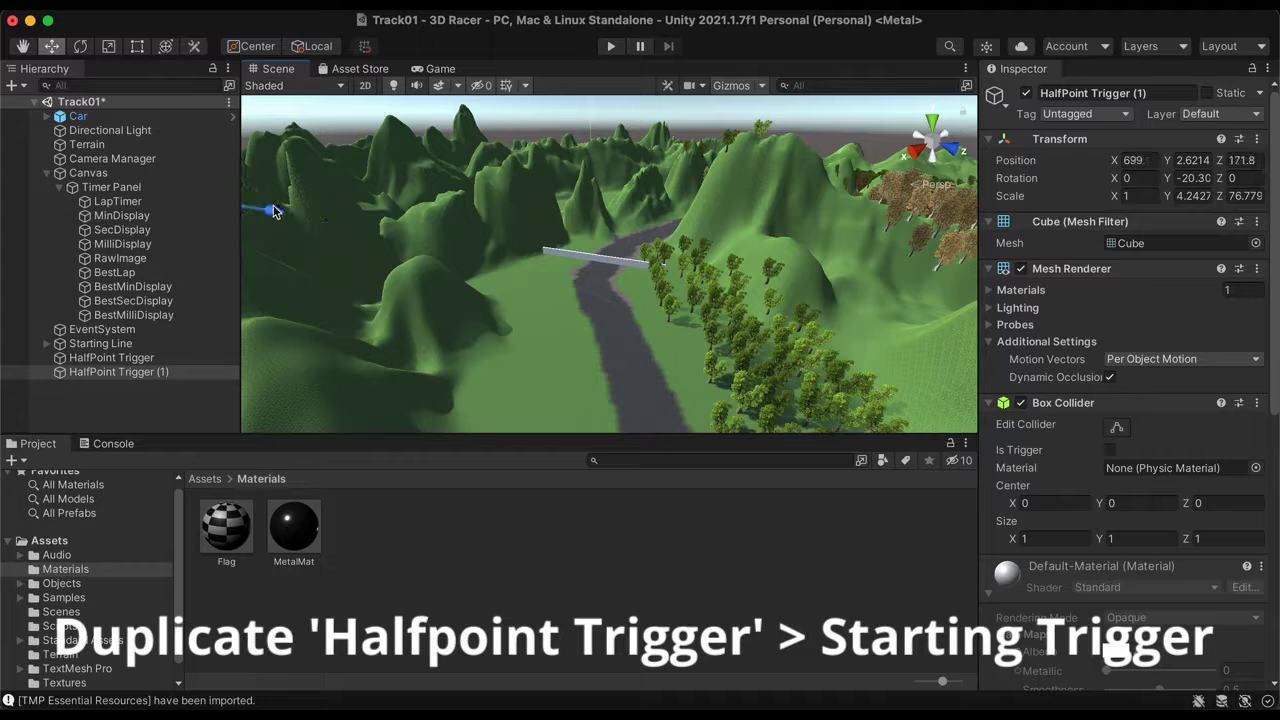
double_click(90, 372)
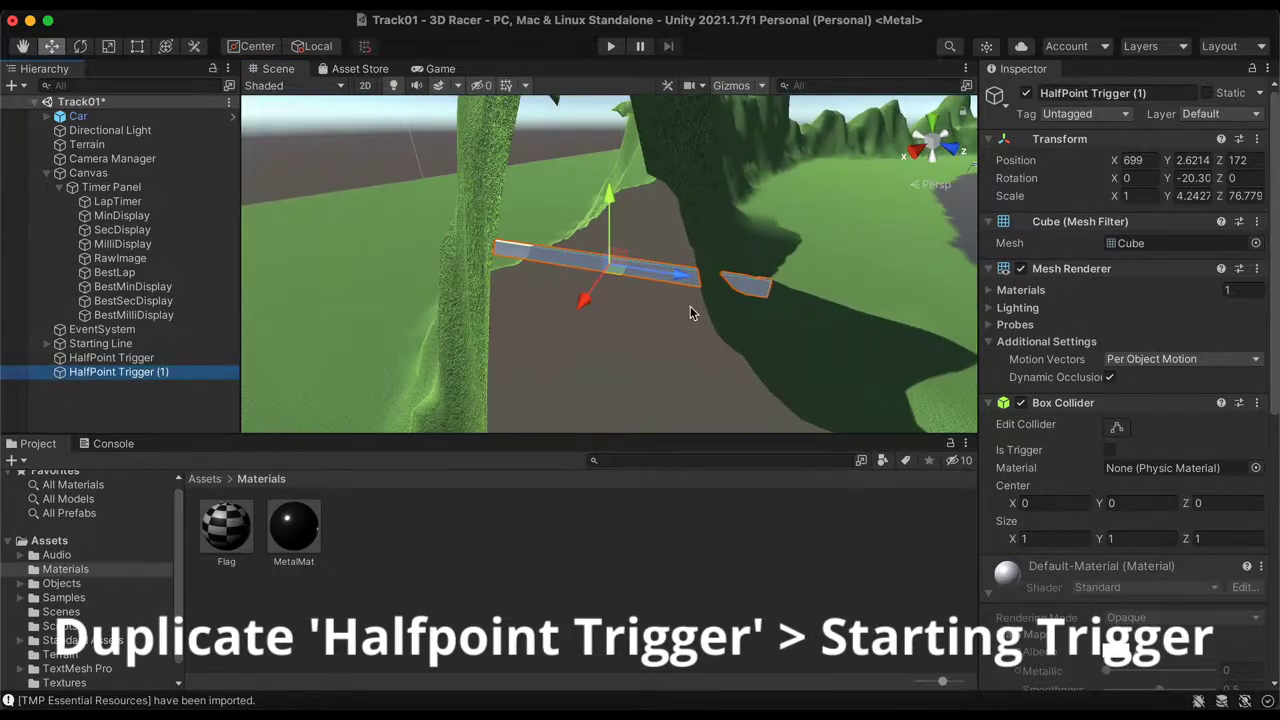
Move the duplicated trigger across the track terrain to about X 440, Z 208
left_click_drag(672, 276, 817, 345)
scroll(817, 345, "down", 8)
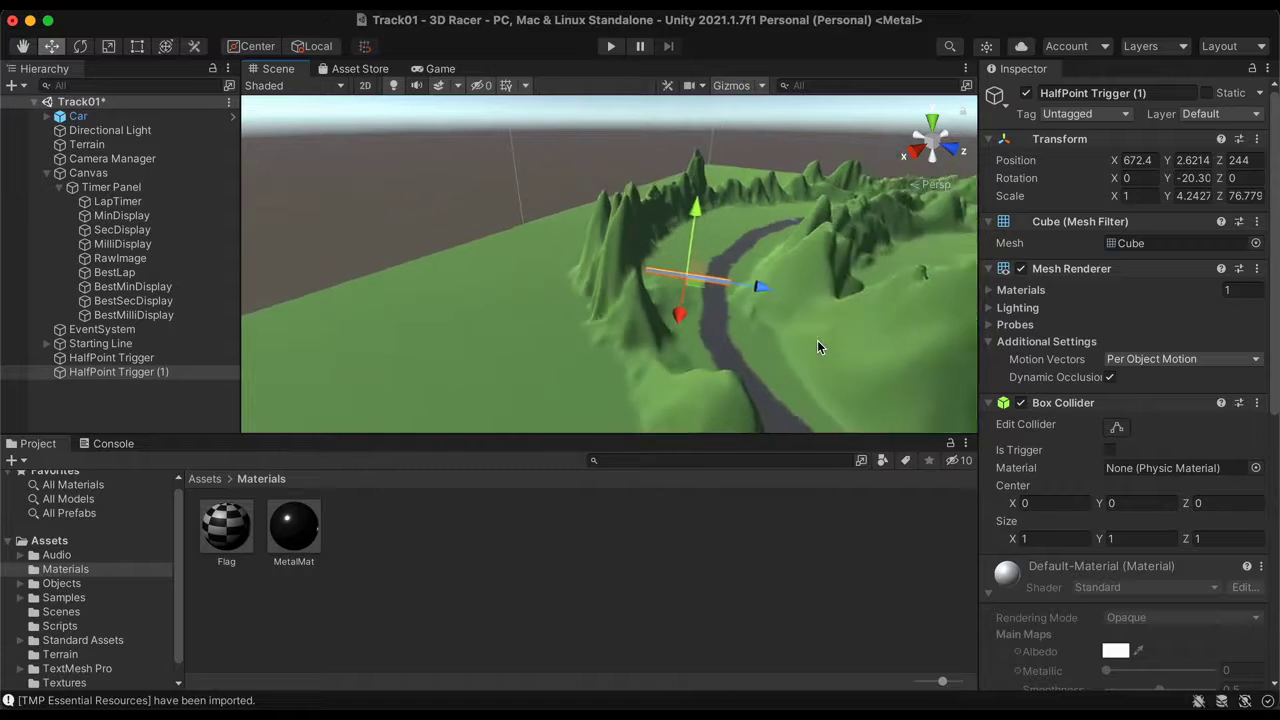
scroll(817, 345, "down", 10)
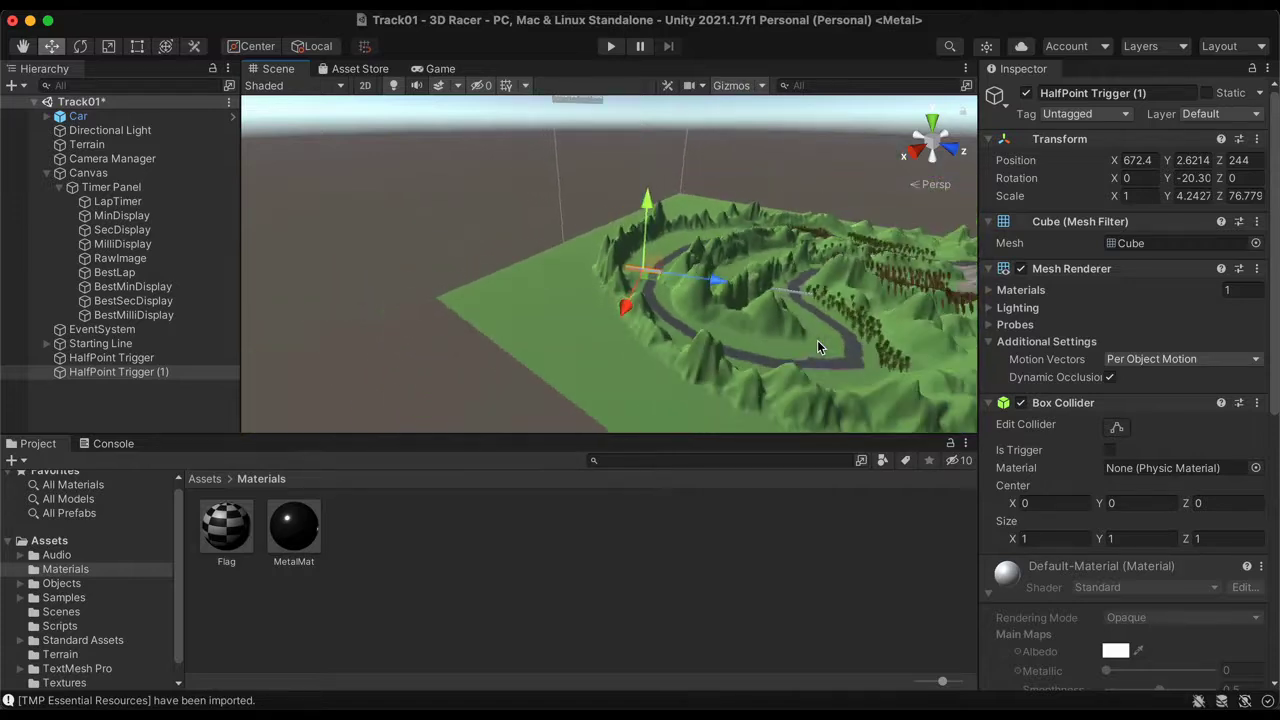
key("f")
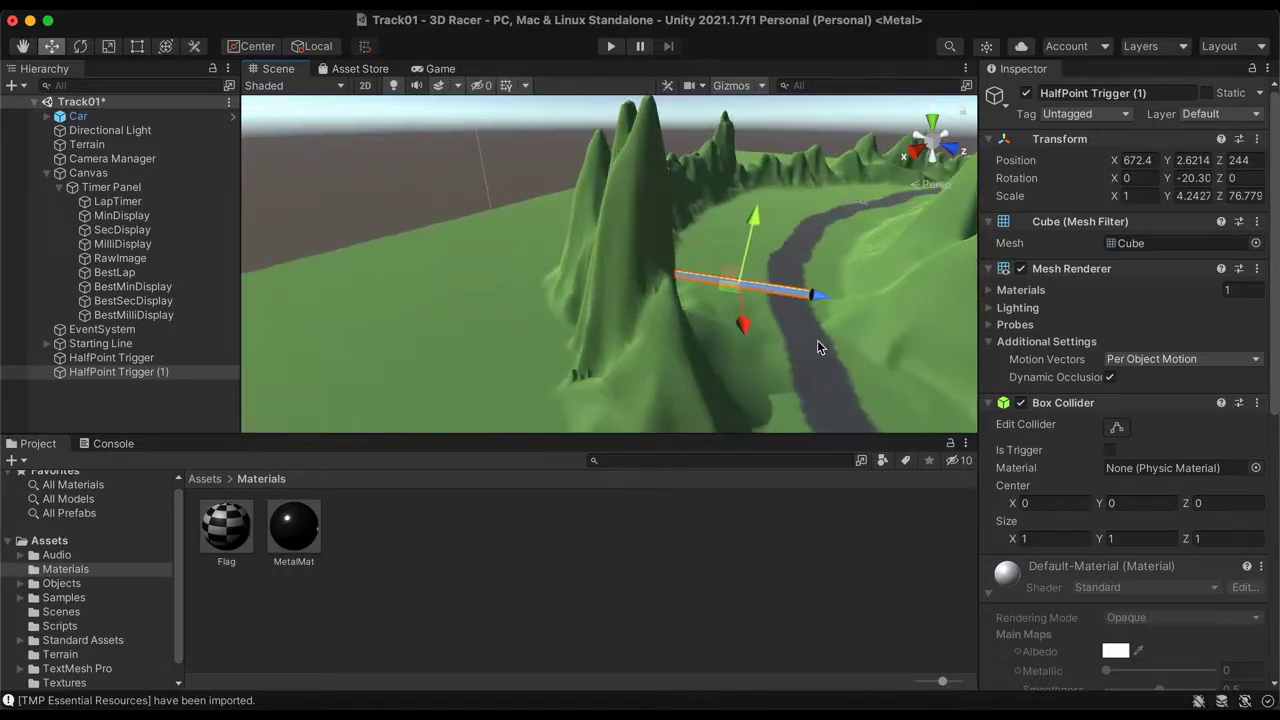
left_click_drag(744, 327, 846, 182)
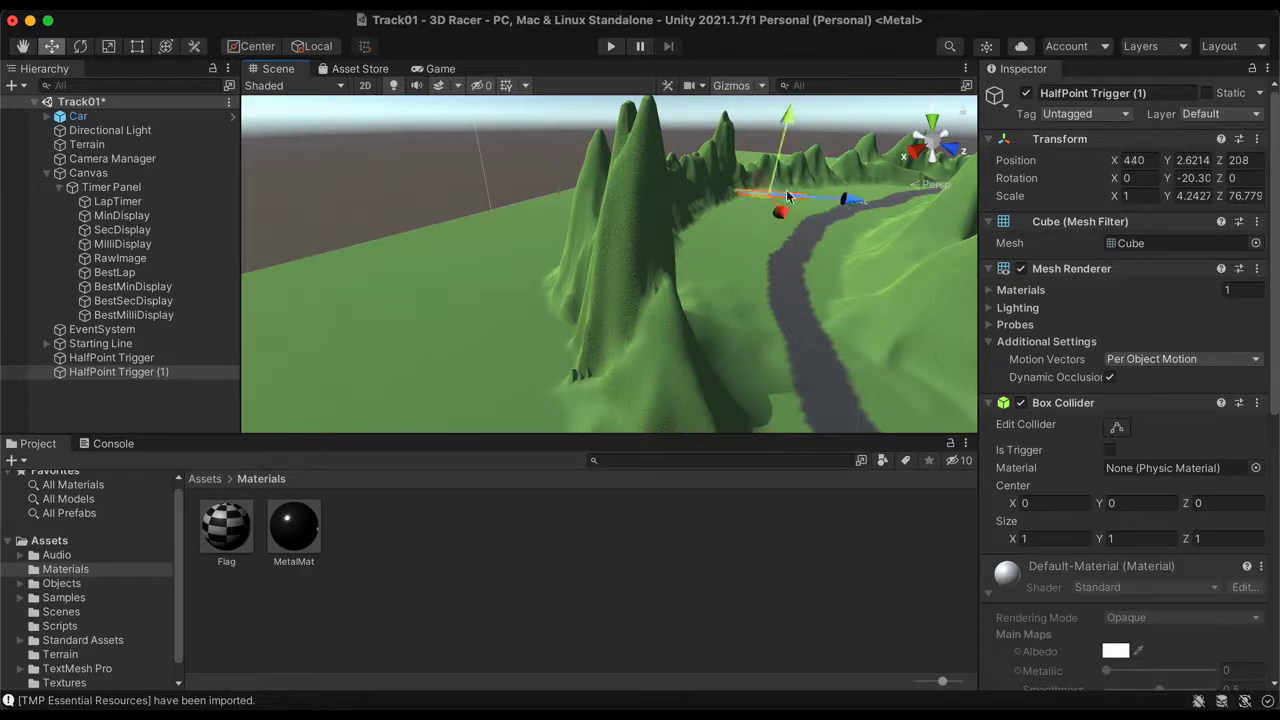
double_click(78, 373)
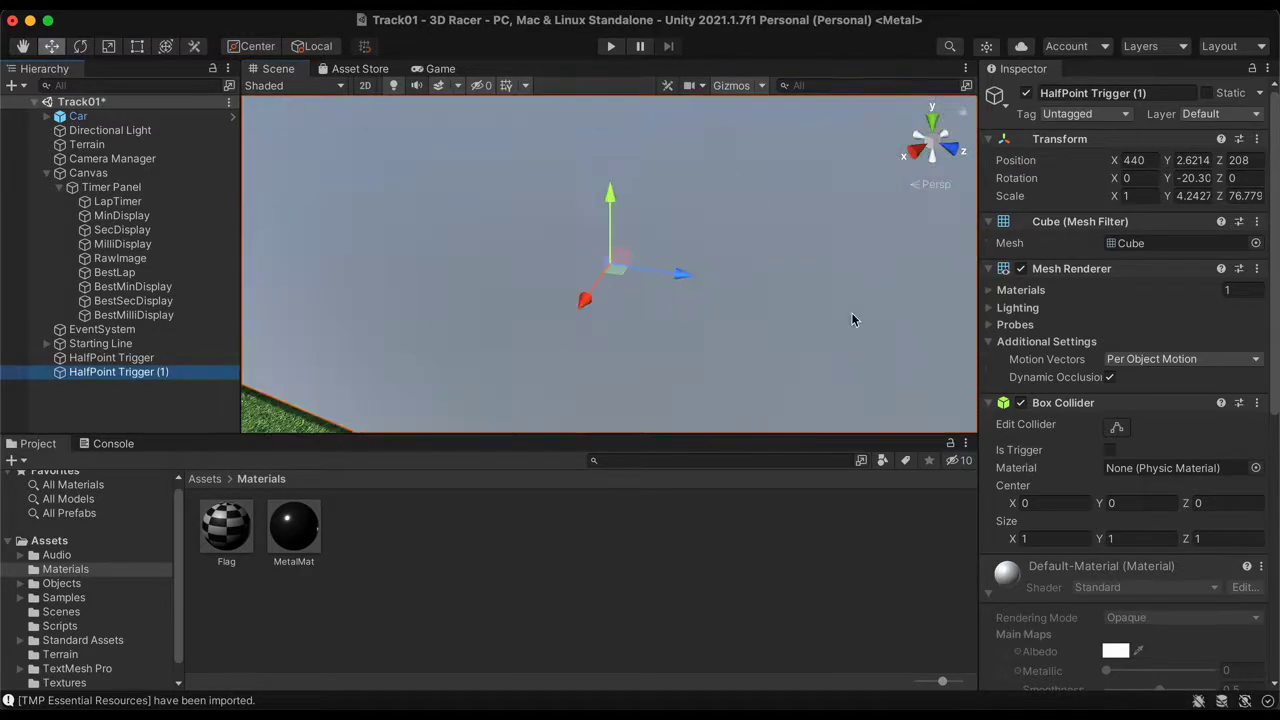
scroll(851, 311, "down", 3)
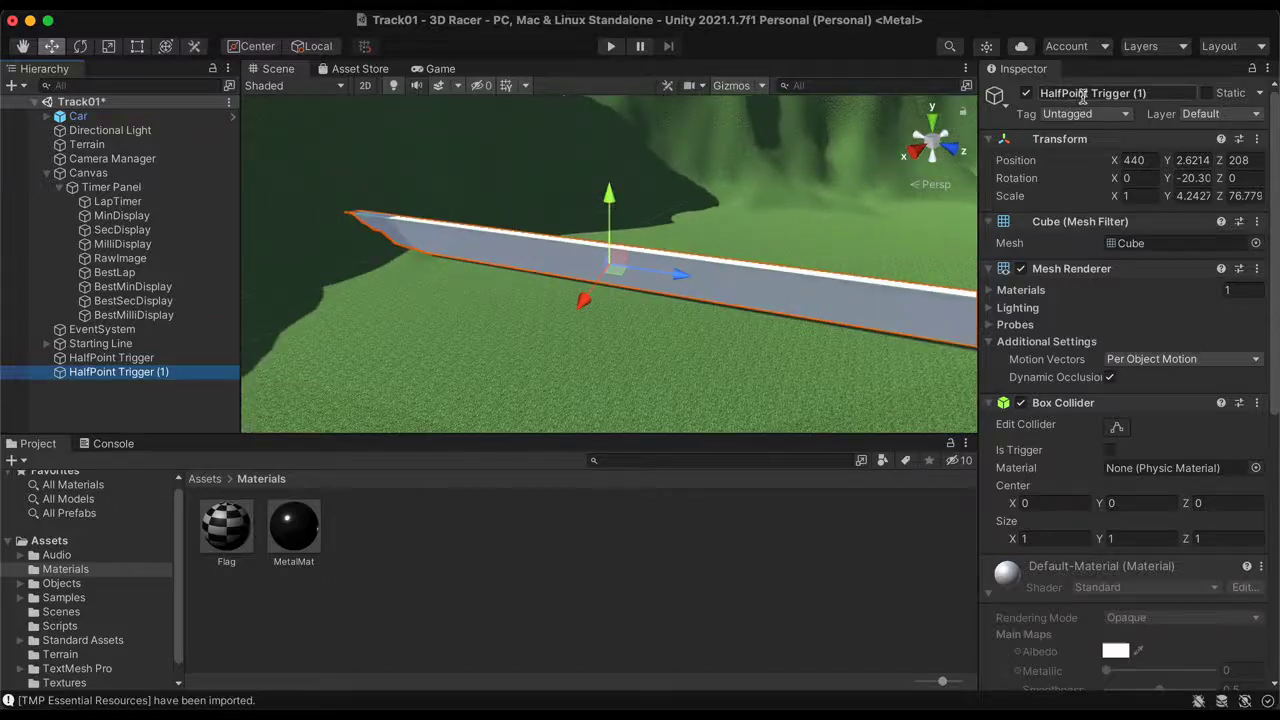
Rename the duplicated trigger as Starting Trigger
left_click_drag(1088, 93, 1042, 95)
type("Starting")
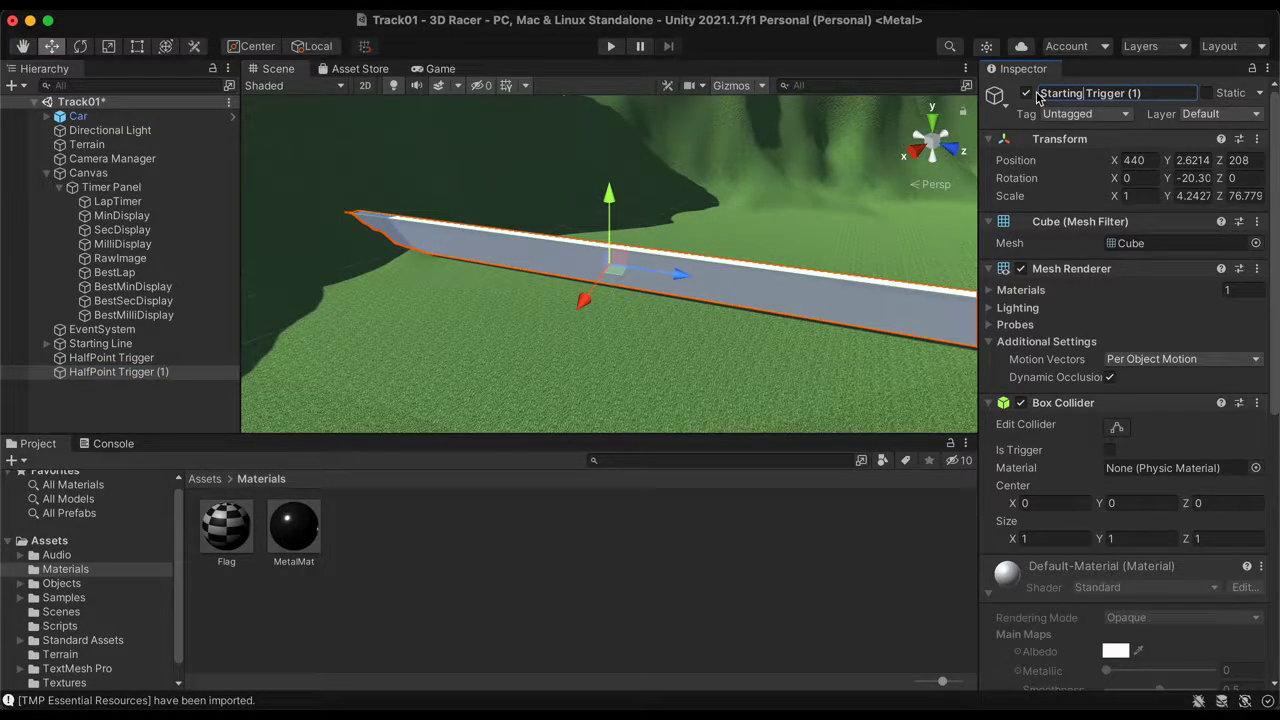
key("Delete")
key("Delete")
key("Delete")
key("Delete")
key("Return")
Rotate the Starting Trigger to about 21.55 degrees around Y and stretch it across the road near X 414.9, Z 276.8, to a Z scale of about 130.4
key("e")
left_click_drag(690, 175, 641, 164)
key("t")
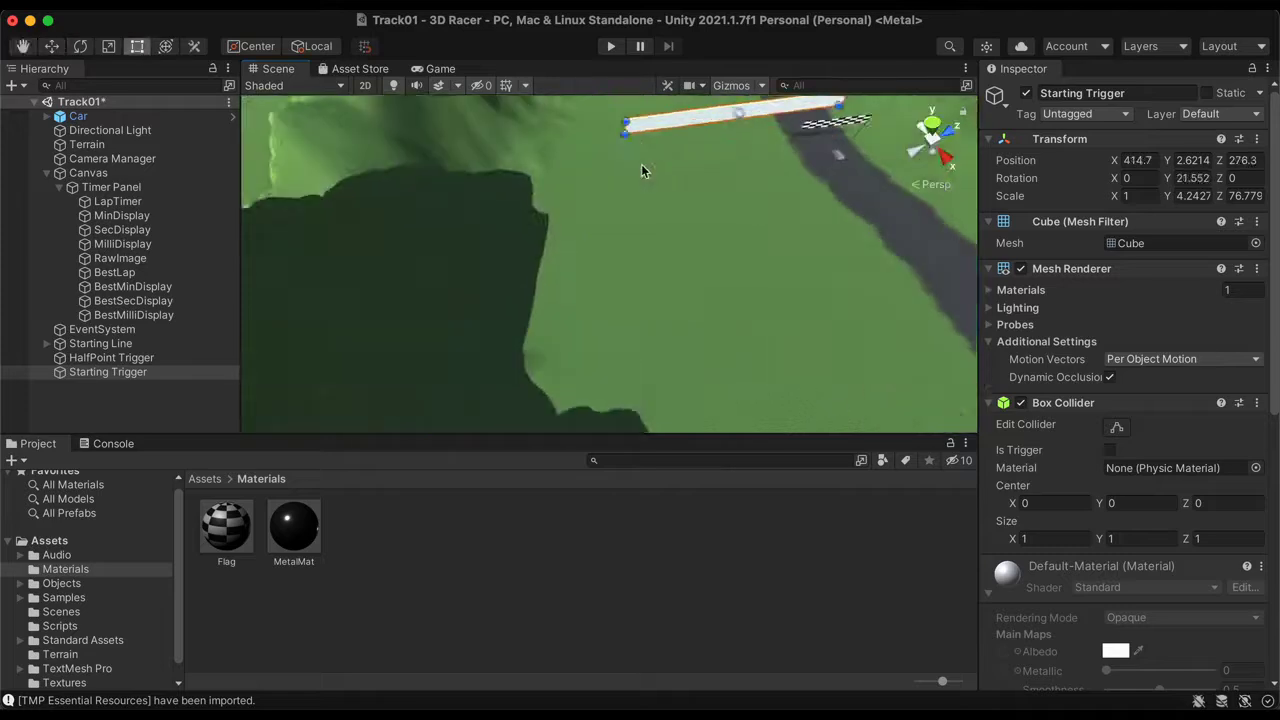
left_click_drag(786, 129, 814, 123)
key("f")
key("w")
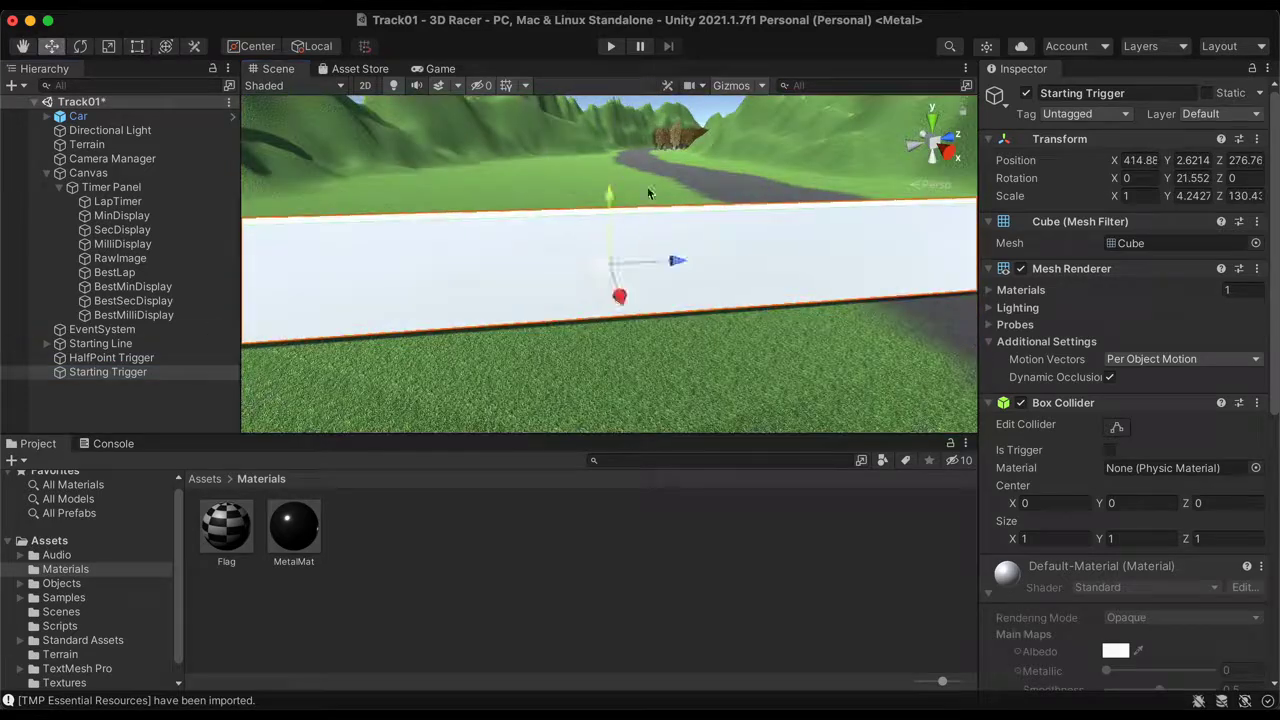
Move the Starting Trigger beside the starting line, to about X 430.7, Y 2.38, Z 270.5, and rotate it to about 22.13 degrees around Y
left_click_drag(622, 310, 633, 346)
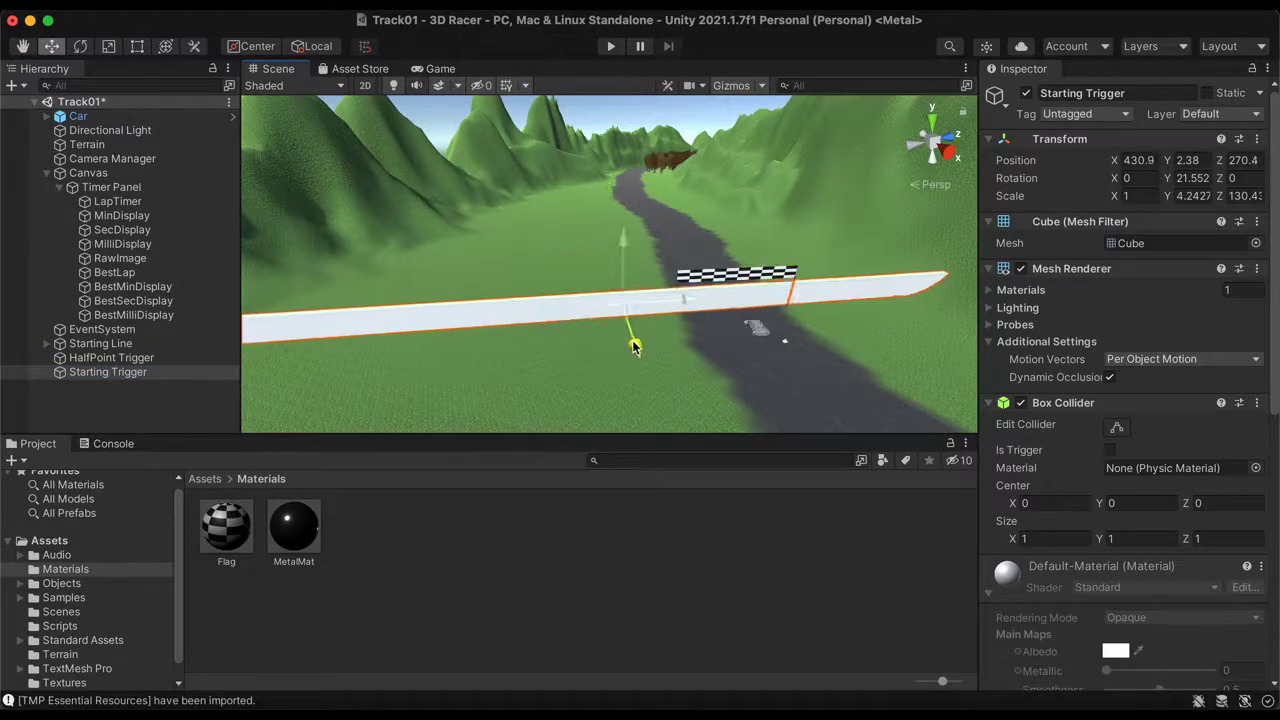
key("f")
key("e")
left_click_drag(634, 390, 638, 397)
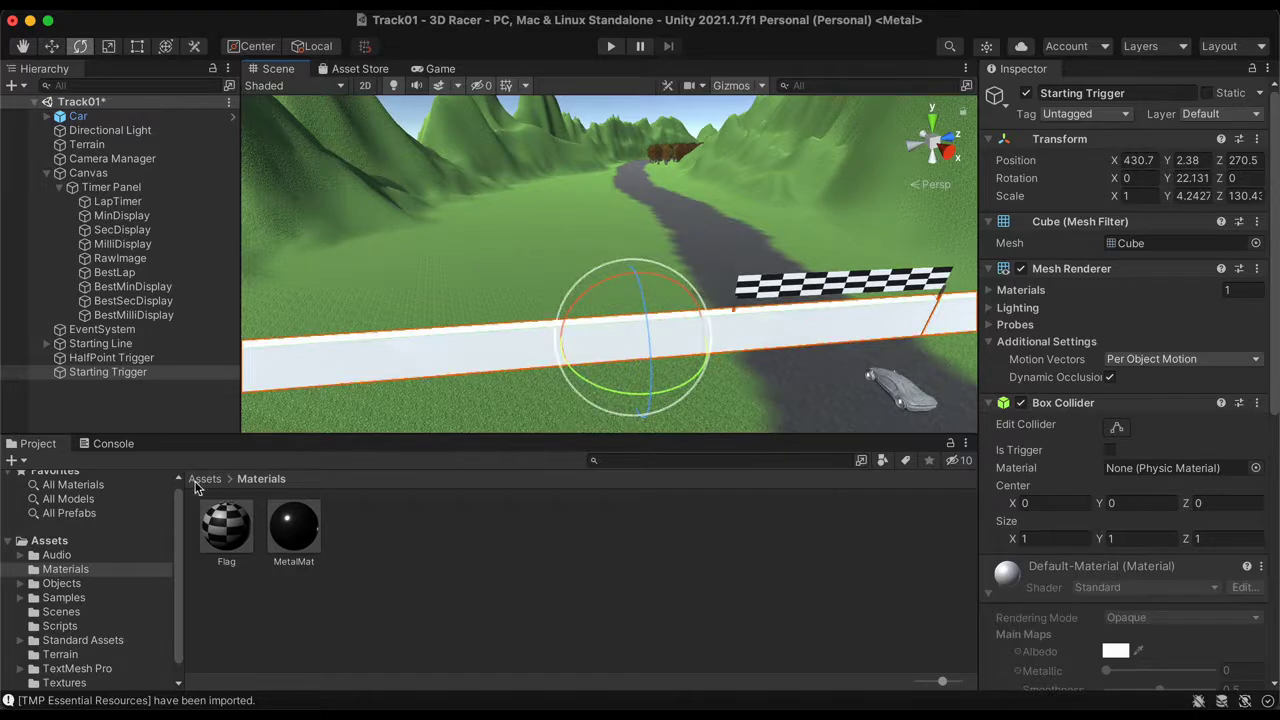
Create a C# script named HalfpointTrigger in the Scripts folder
left_click(204, 479)
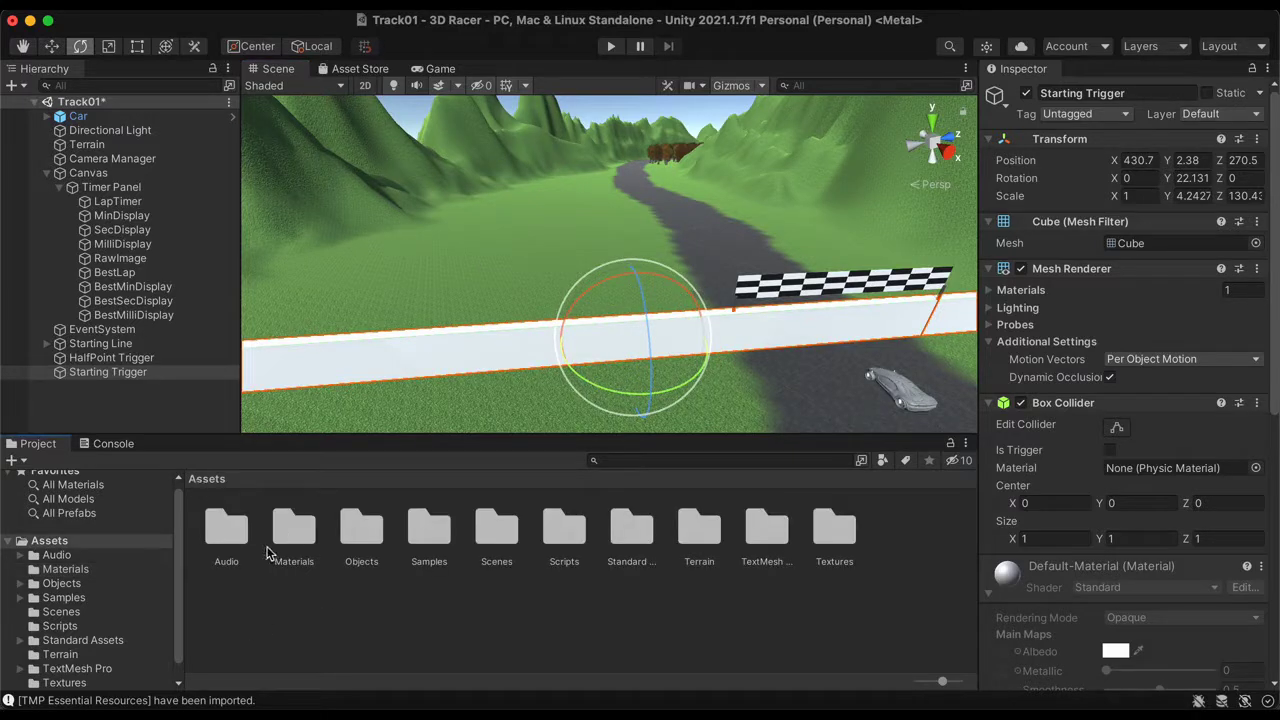
double_click(564, 530)
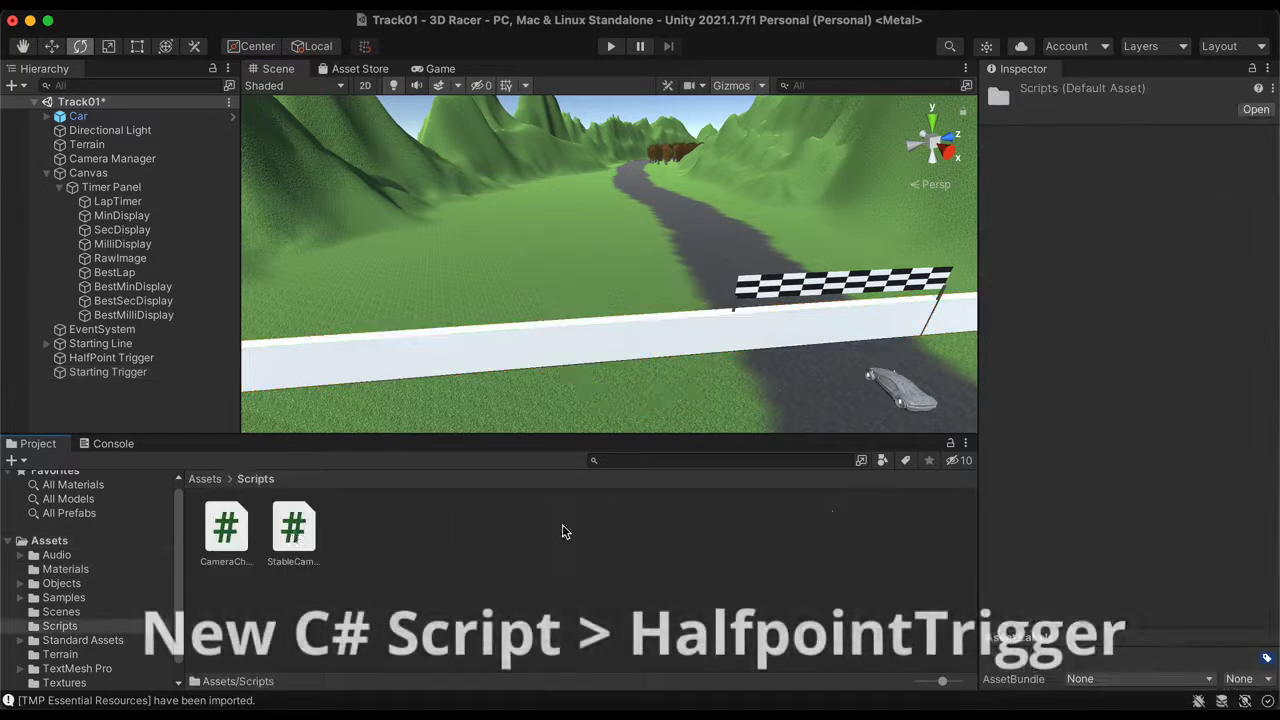
left_click(12, 461)
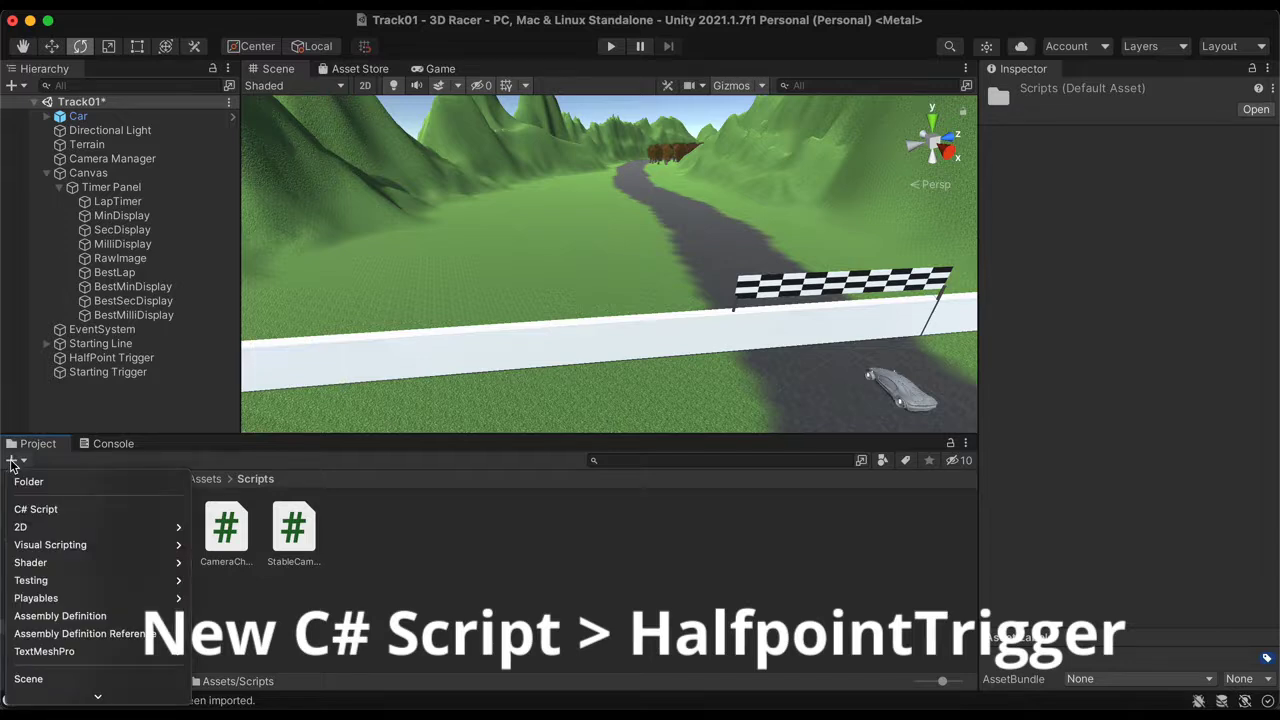
left_click(36, 509)
type("Halfpo")
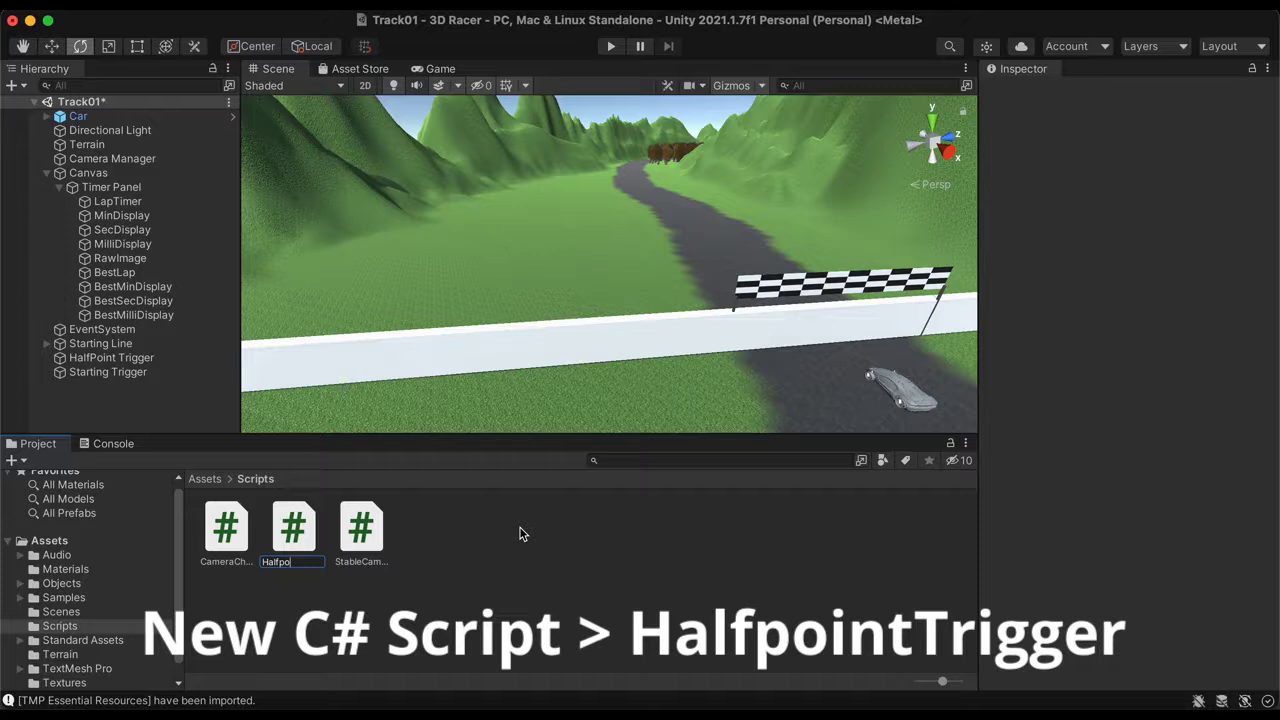
type("intTrigger")
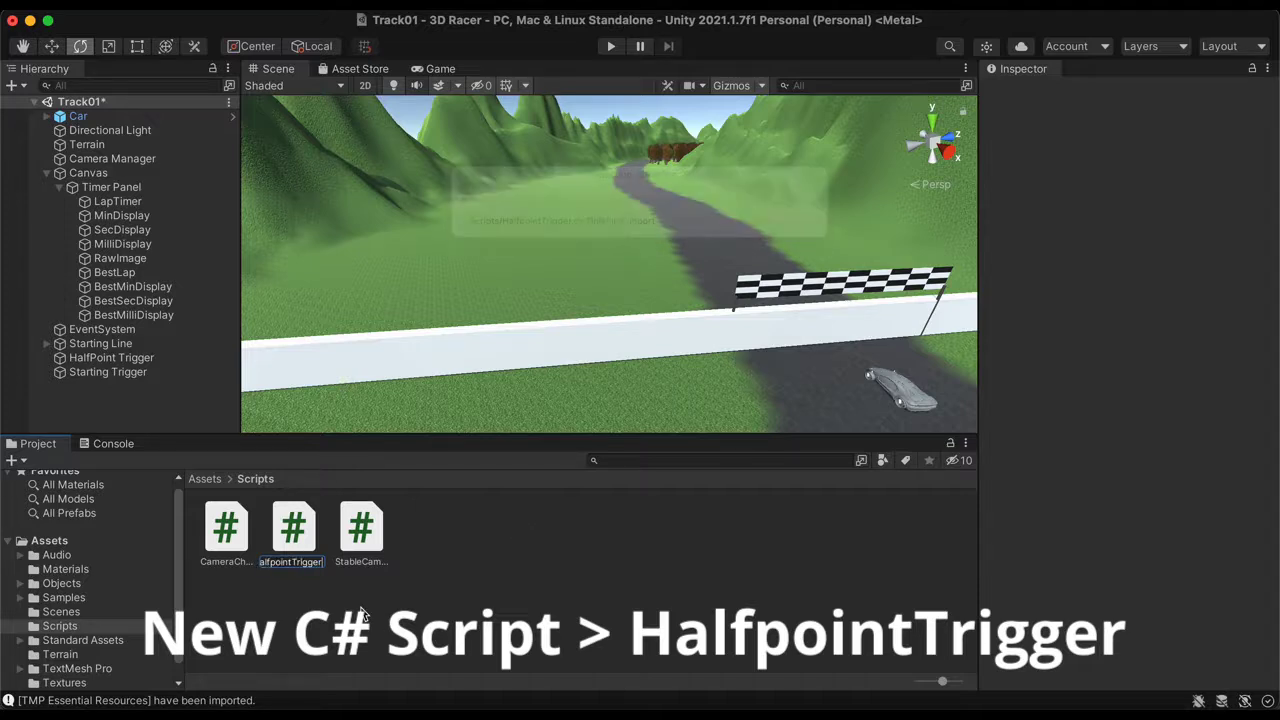
key("Return")
Open the HalfpointTrigger script in the code editor and delete the default Start and Update methods with their comments
double_click(307, 541)
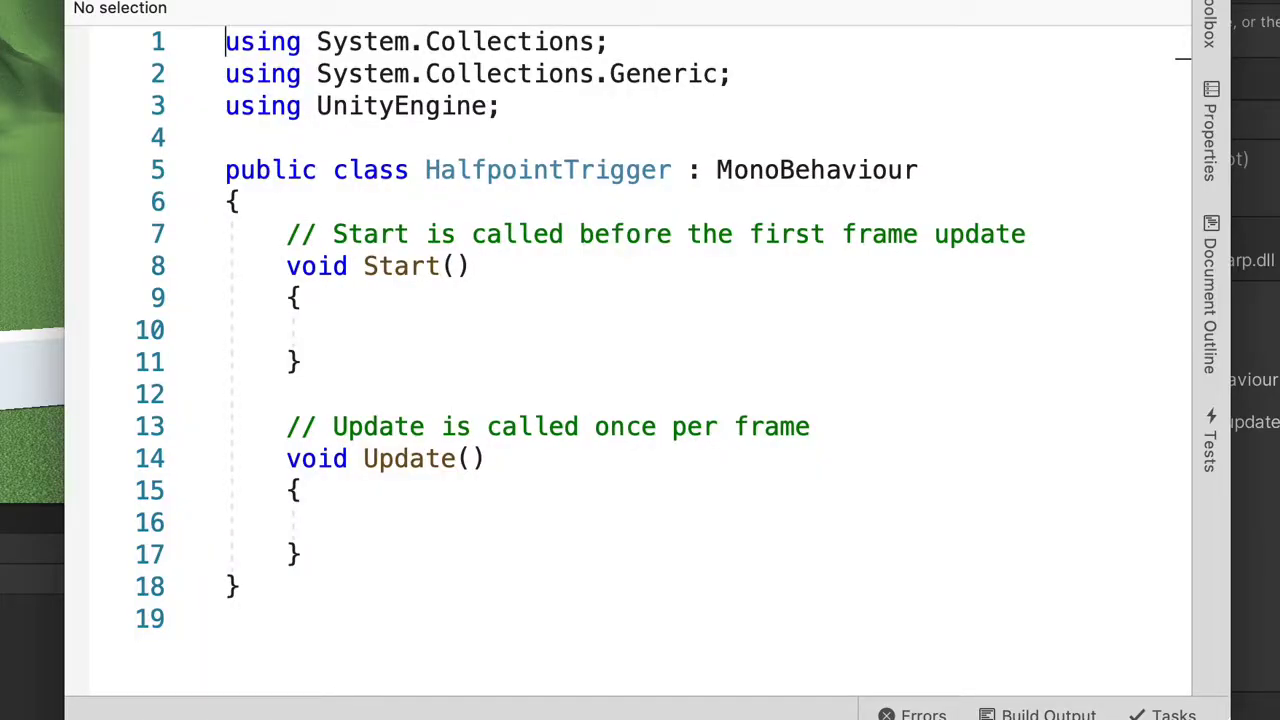
left_click_drag(312, 557, 268, 240)
key("BackSpace")
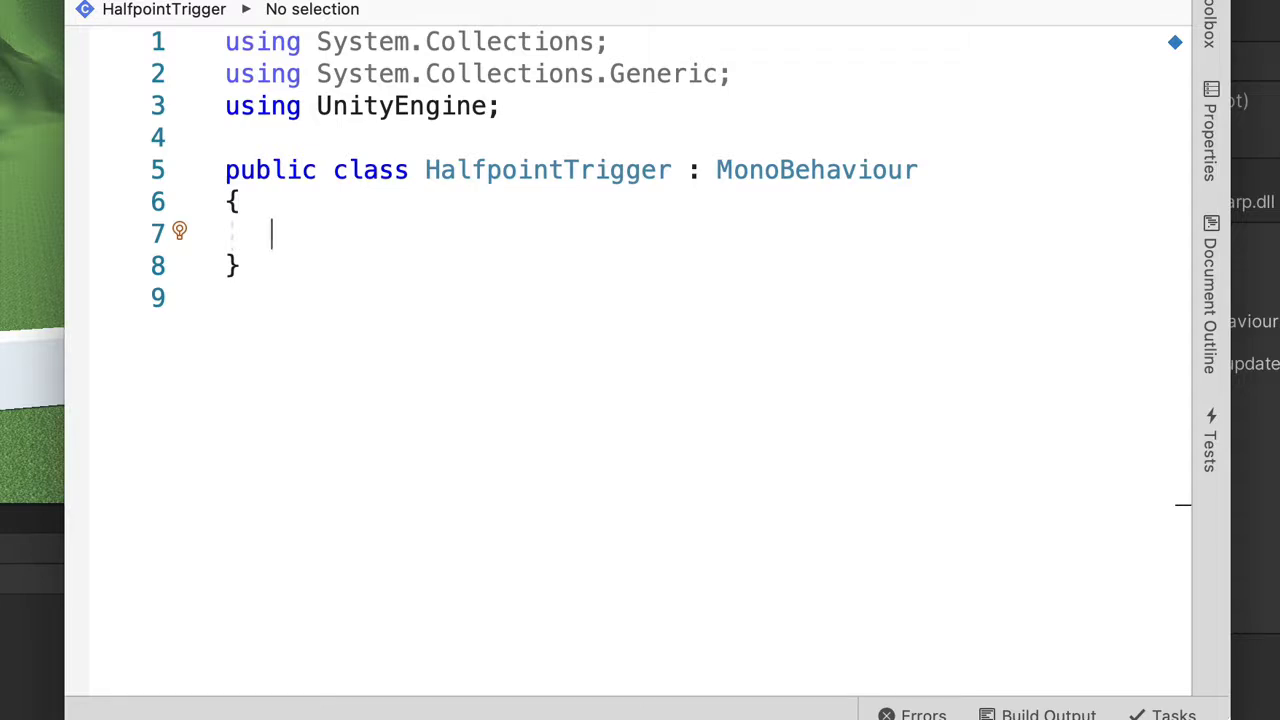
Declare a public GameObject variable named startTrigger in the HalfpointTrigger class
type("public Gam")
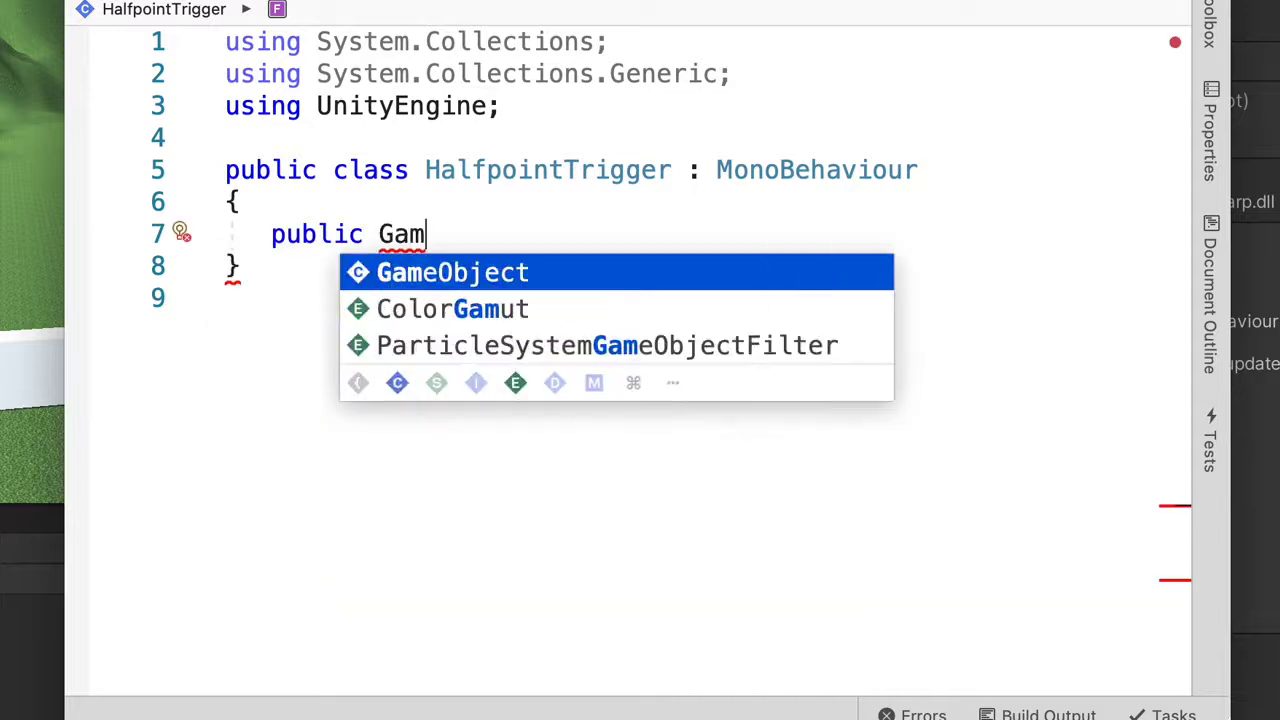
key("Return")
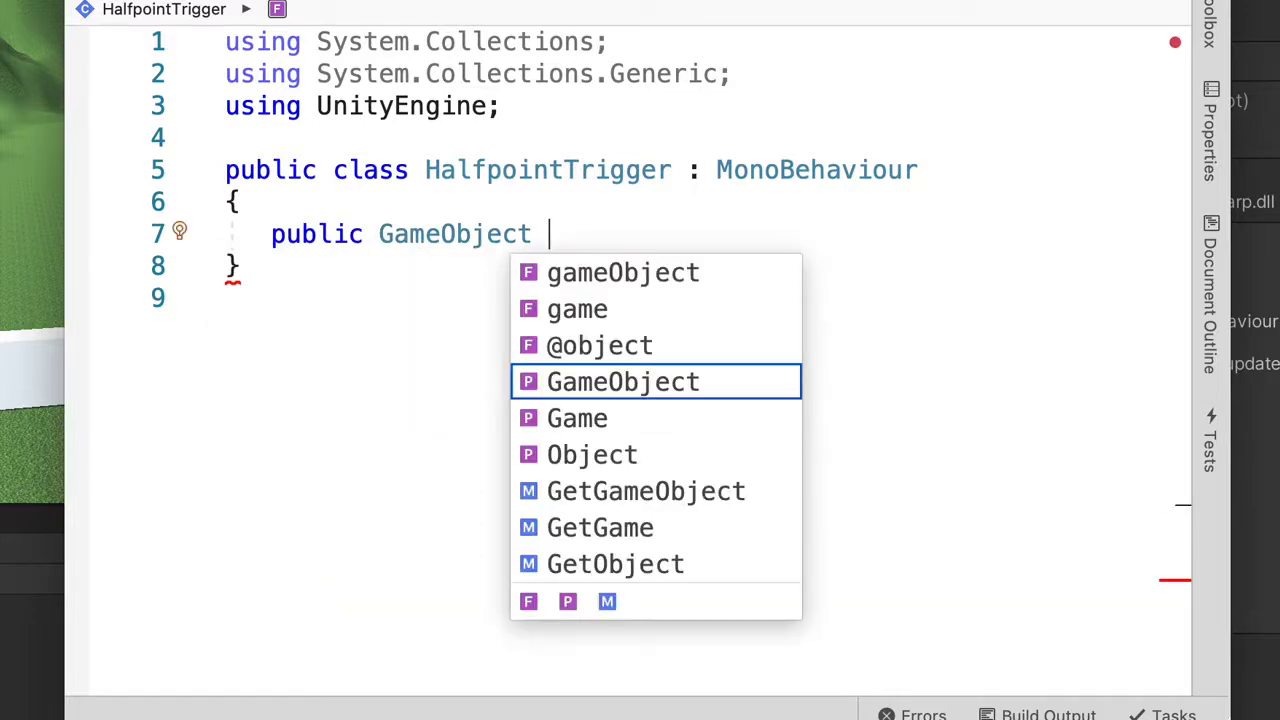
type("start")
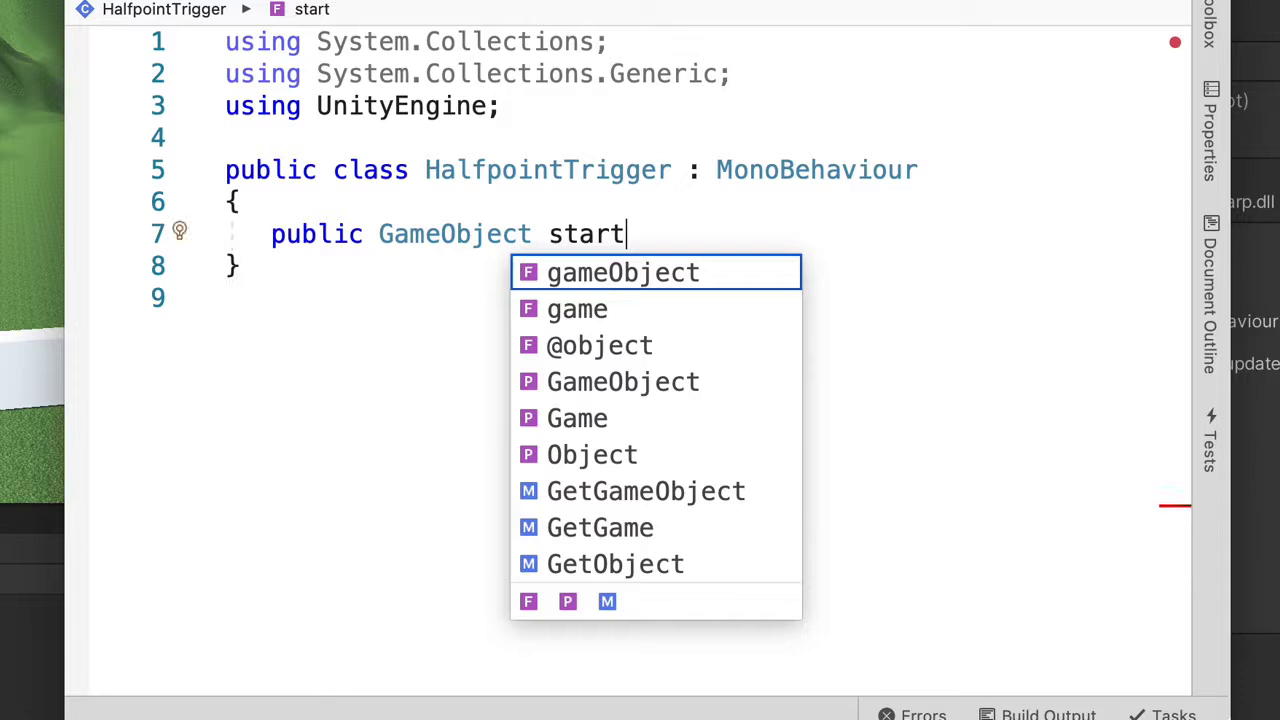
type("Trigge")
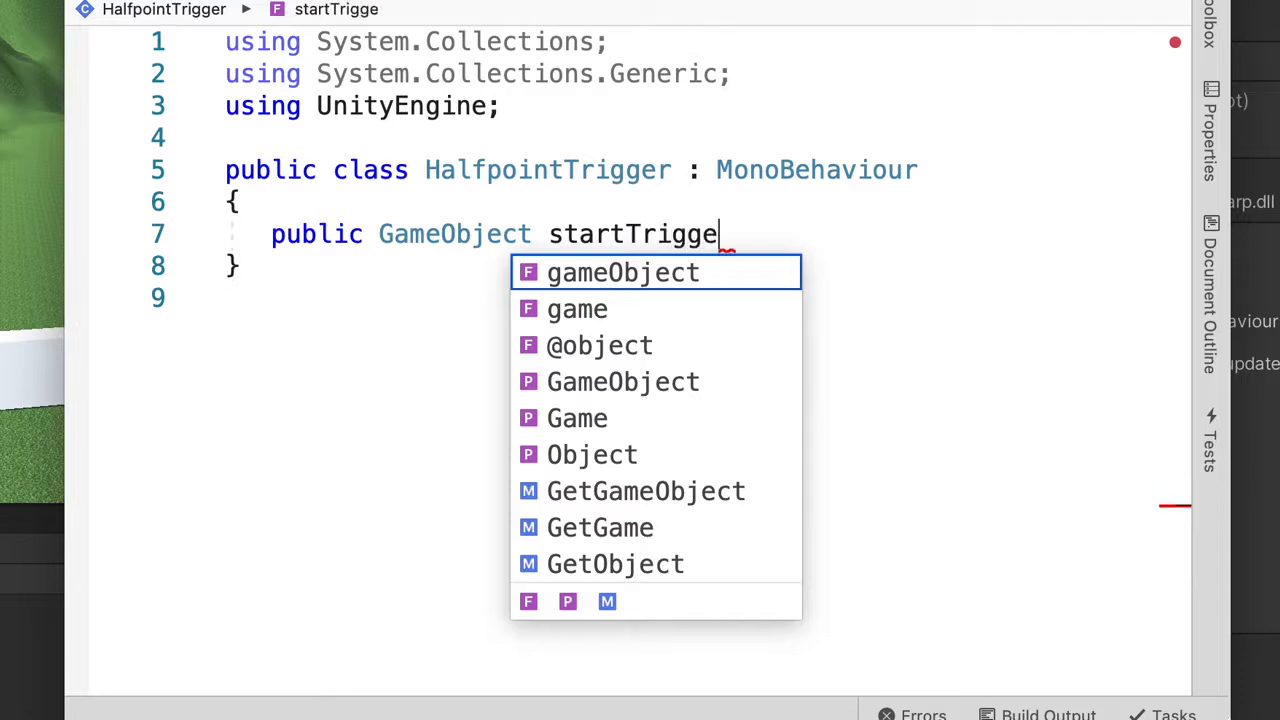
type("r;")
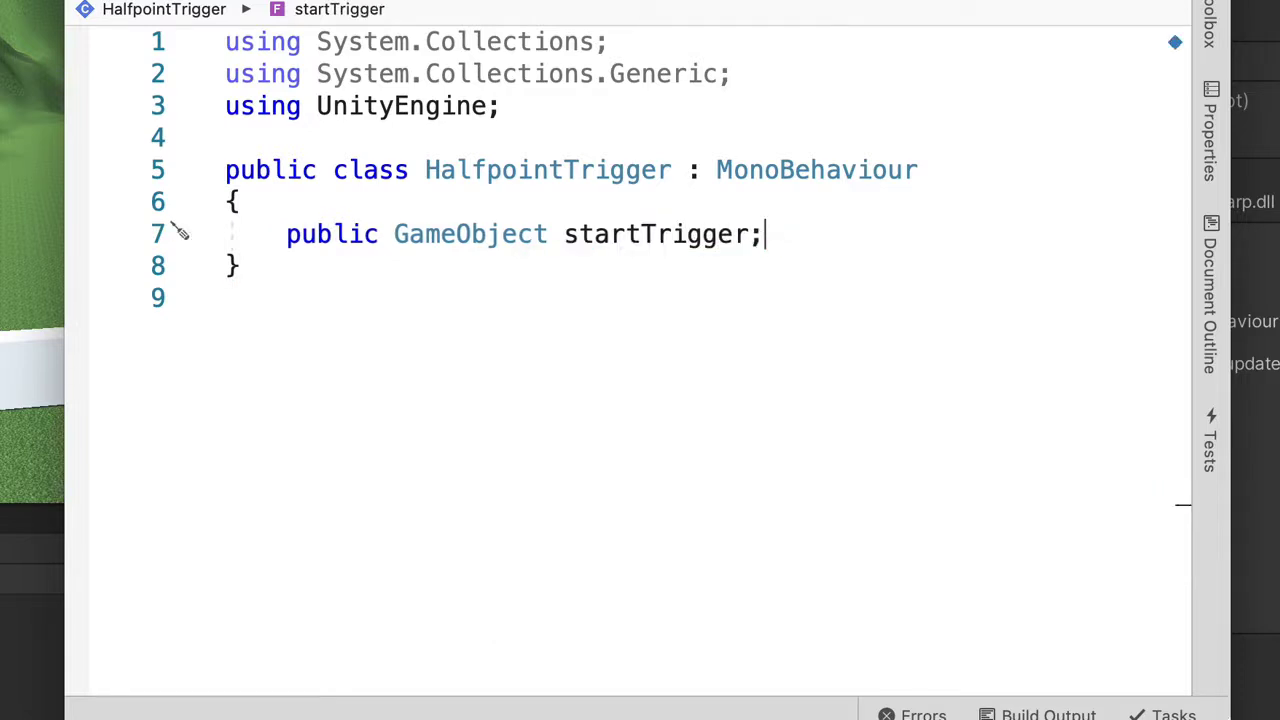
Declare a second public GameObject variable named halfwayTrigger on the line below startTrigger
key("Return")
type("pub")
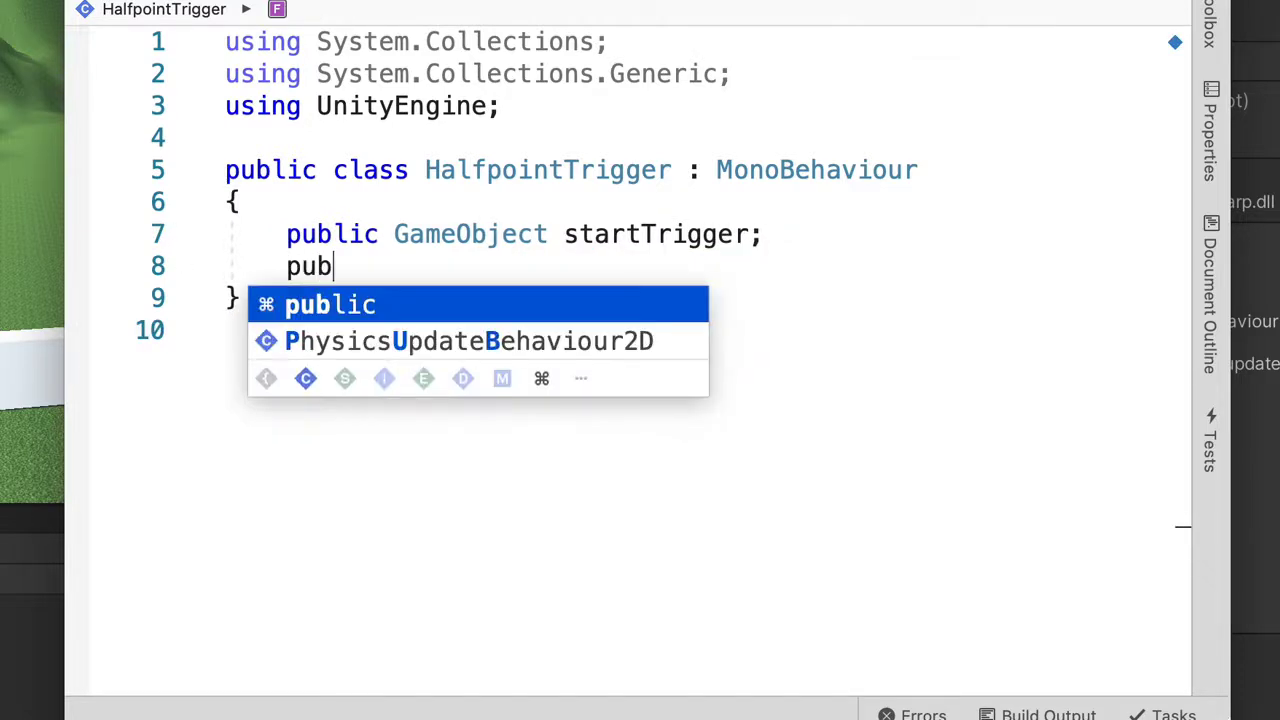
type("lic Game")
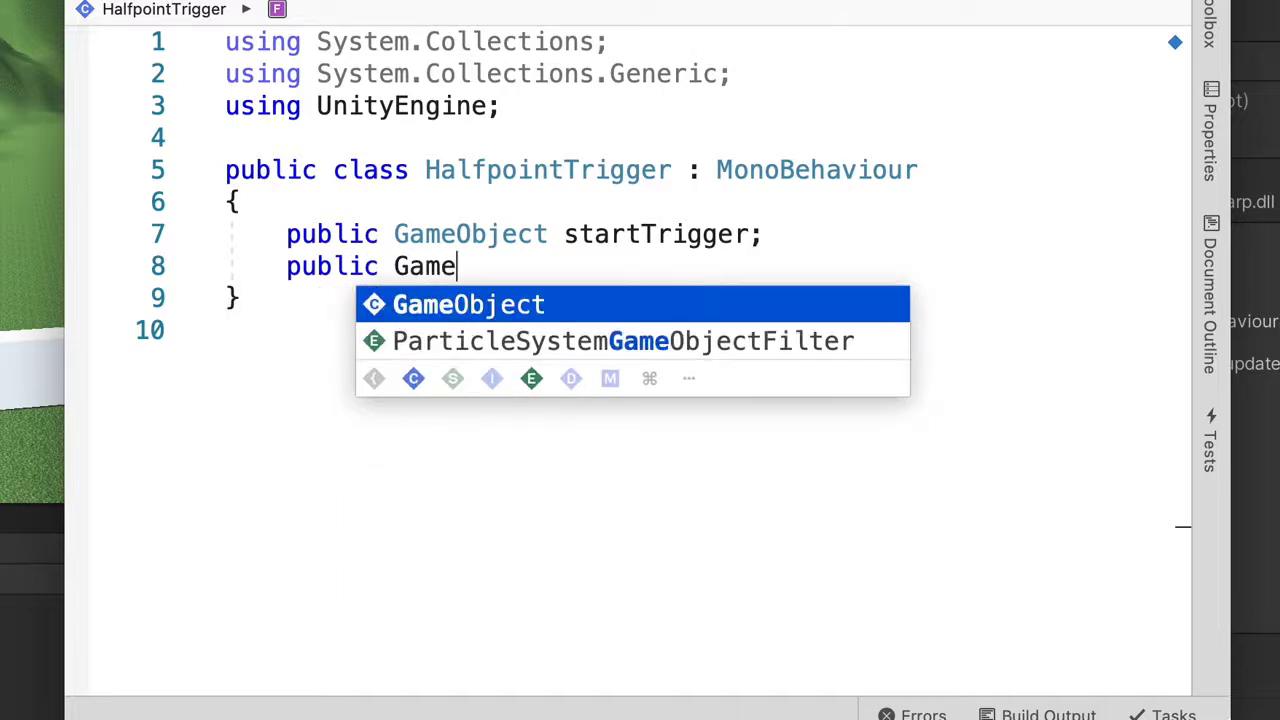
type("Object half")
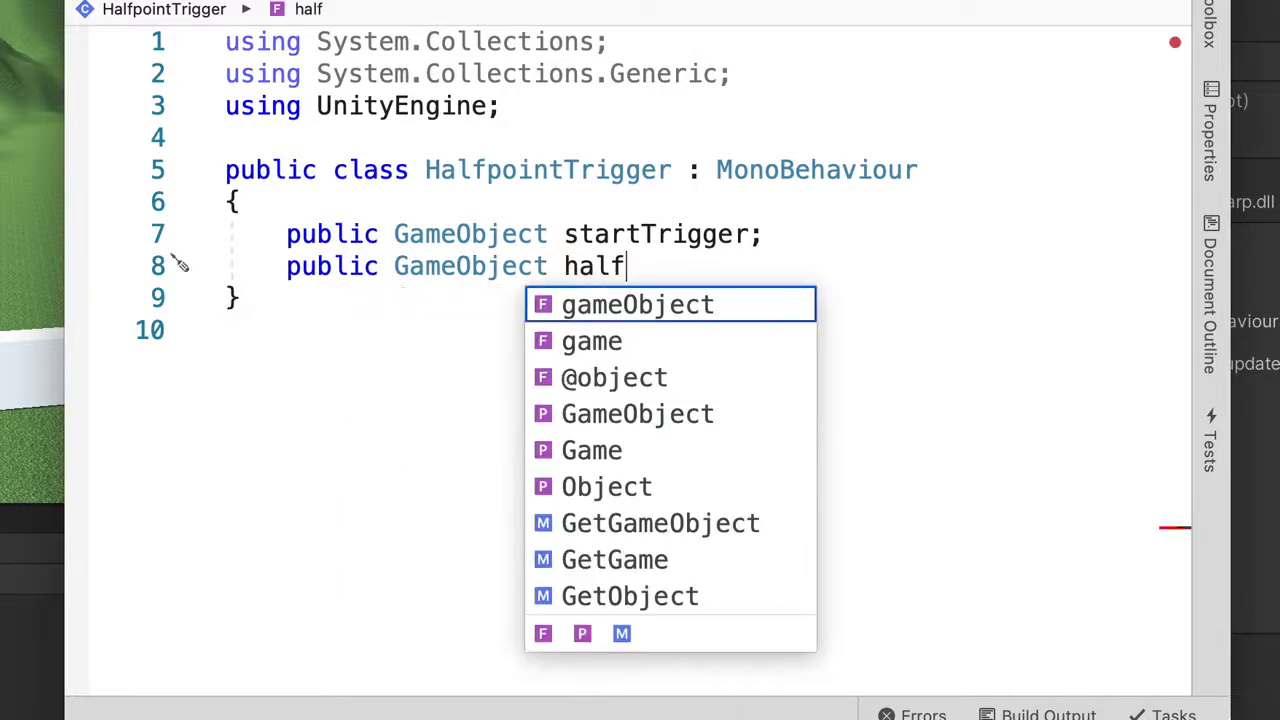
type("wayTri")
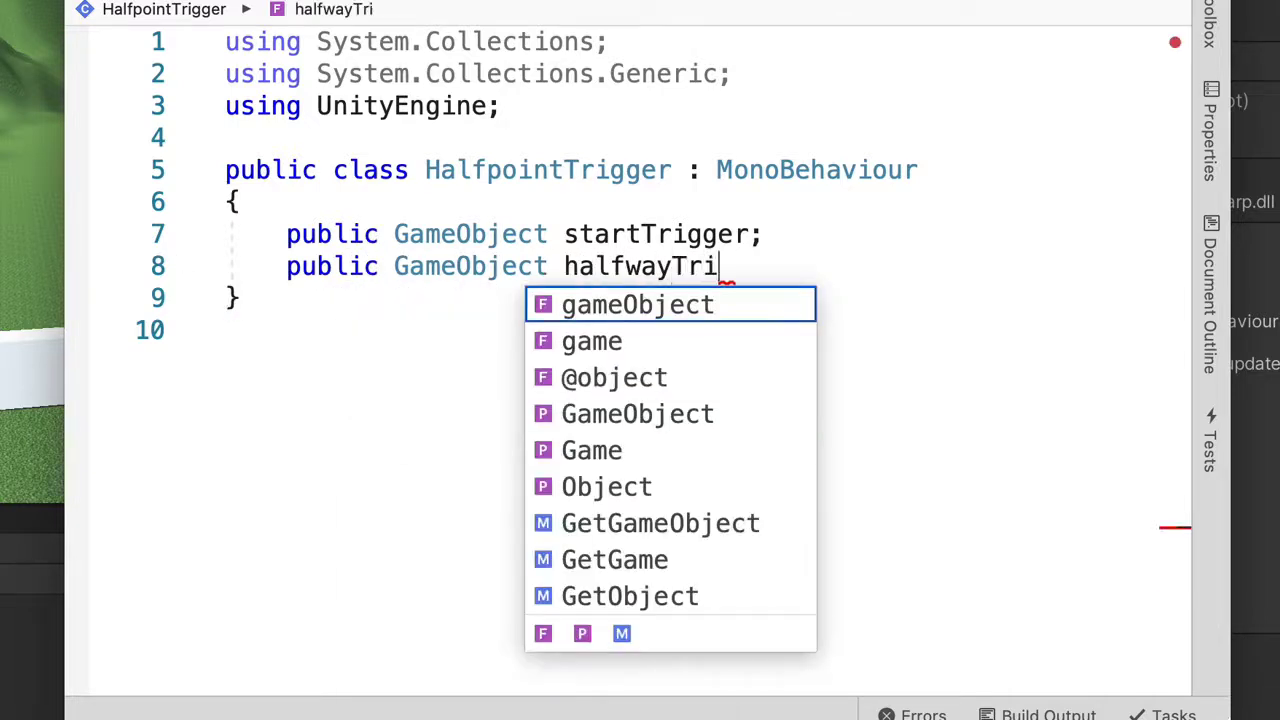
type("gger;")
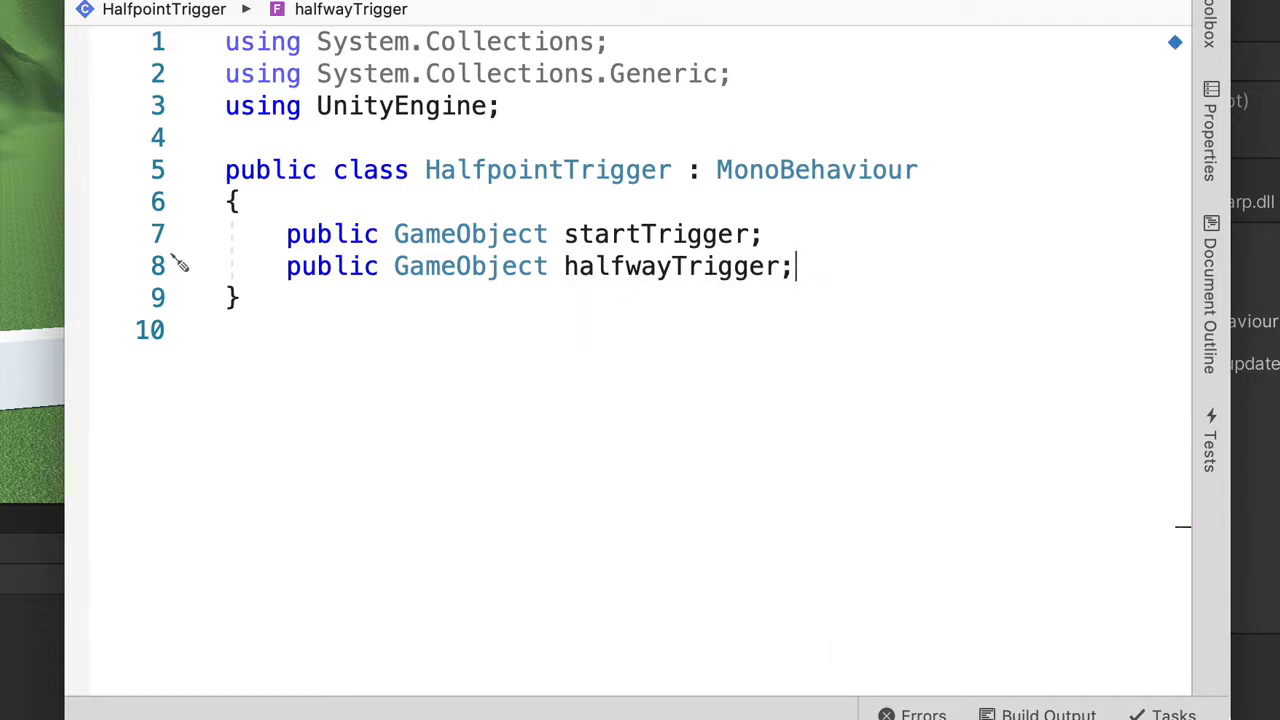
Add an OnTriggerEnter method to the class, one blank line below the variable declarations
key("Return")
key("Return")
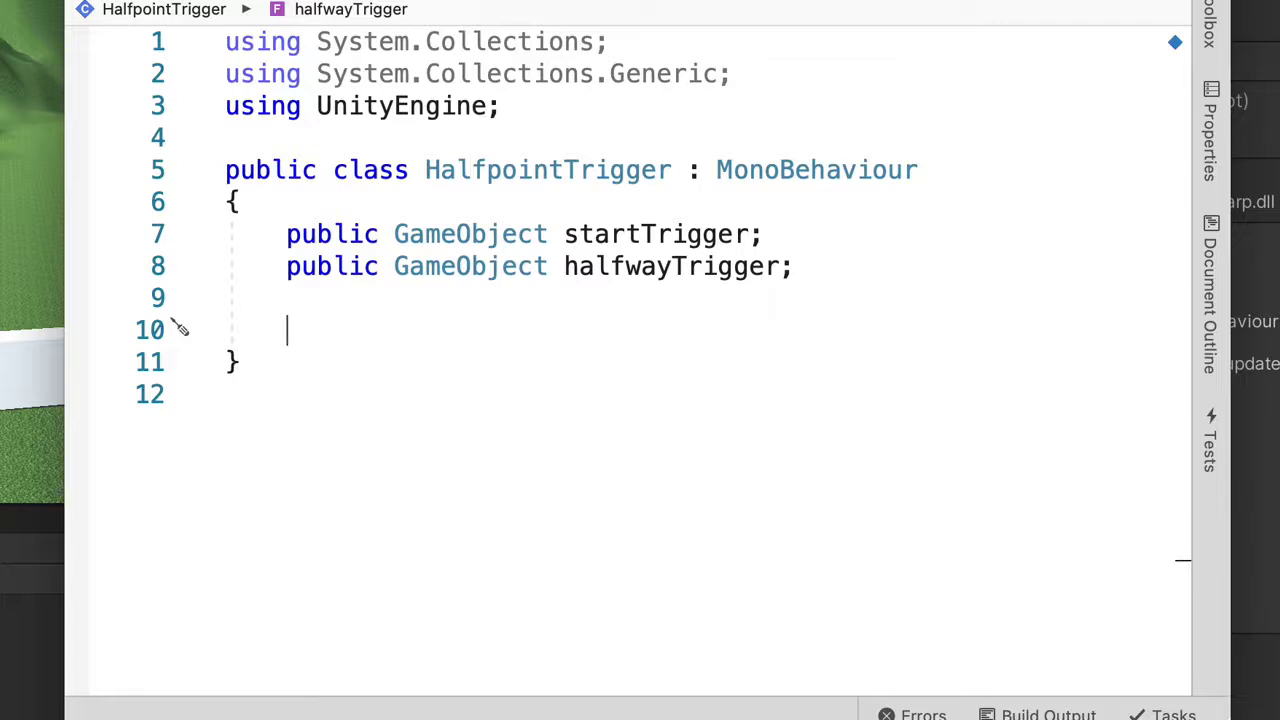
type("p")
key("BackSpace")
type("void")
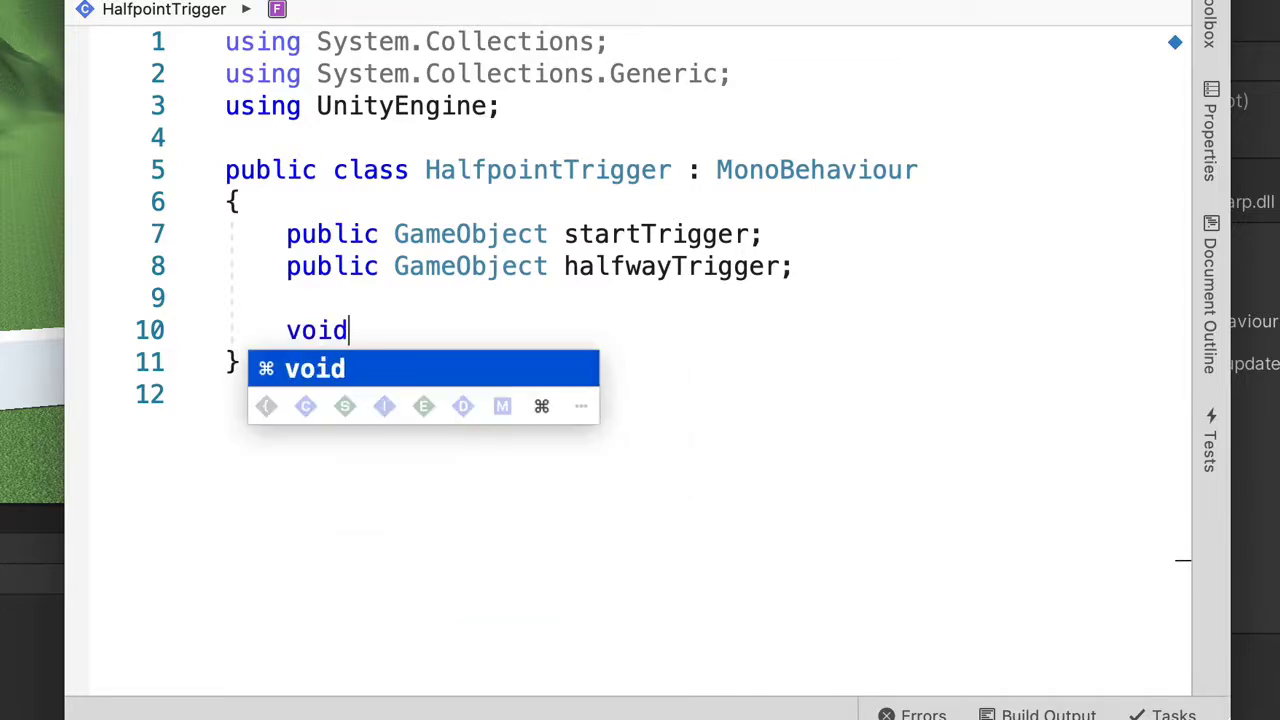
type(" ON")
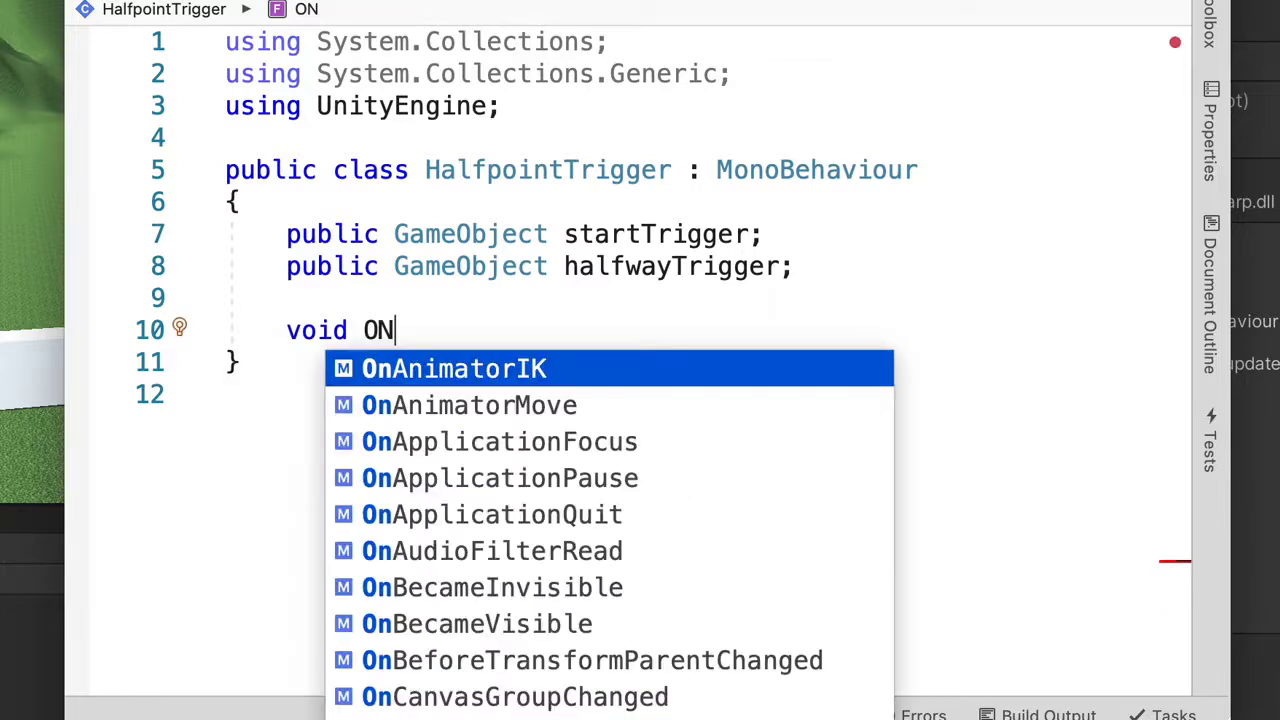
type("Tru")
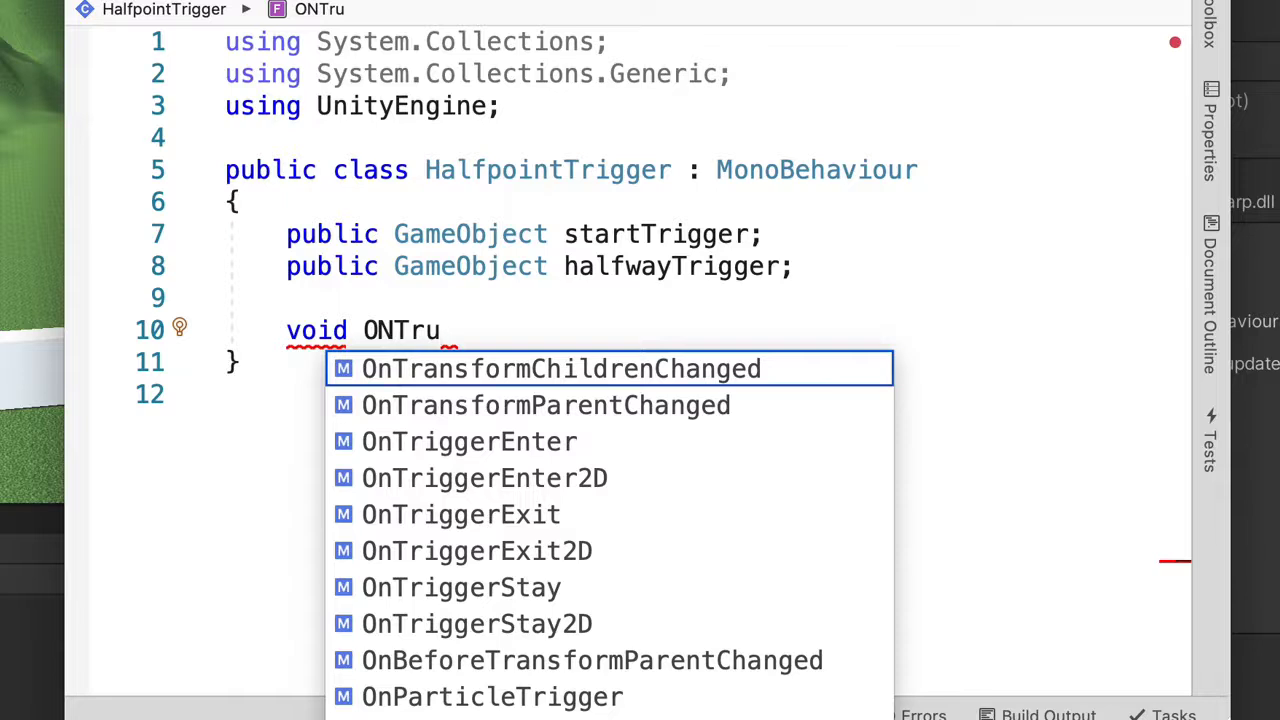
key("BackSpace")
type("igger")
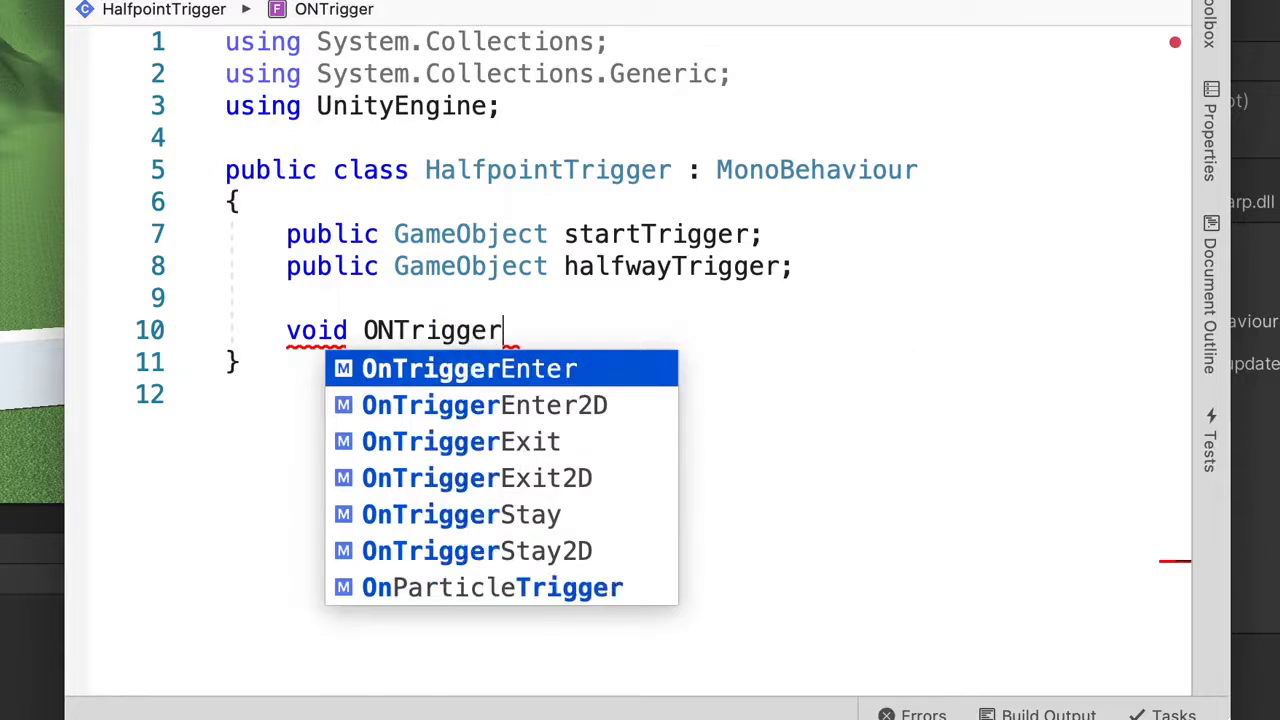
left_click(480, 368)
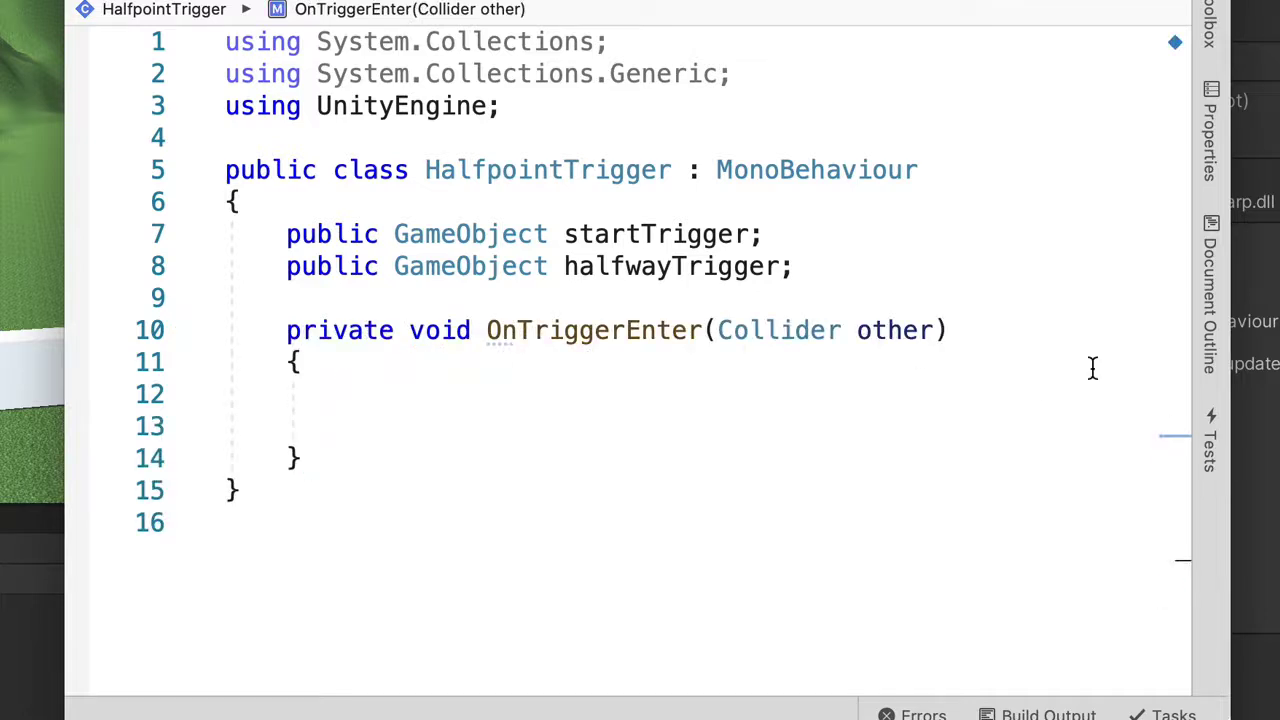
Remove the Collider other parameter from the OnTriggerEnter method's parentheses
mouse_move(900, 329)
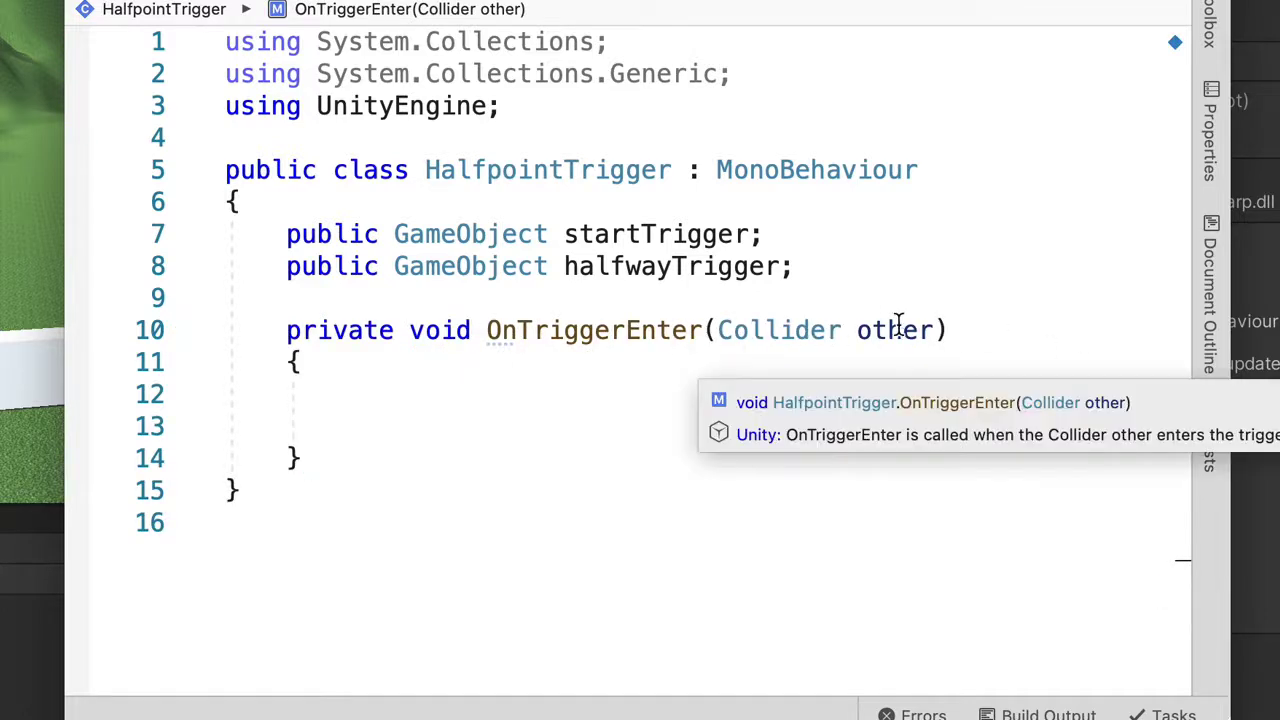
left_click_drag(936, 330, 720, 323)
key("BackSpace")
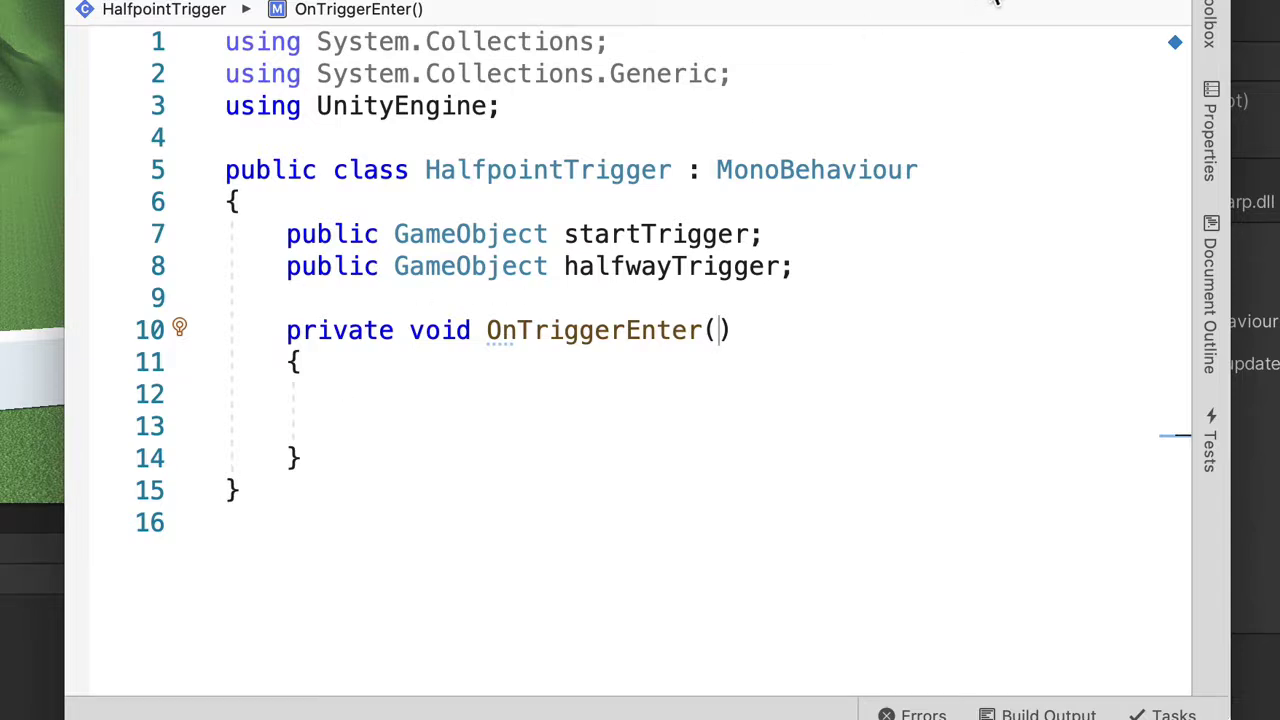
Write startTrigger.SetActive(true); as the first statement in the OnTriggerEnter body
left_click(360, 386)
type("sta")
key("Down")
key("Return")
type(".")
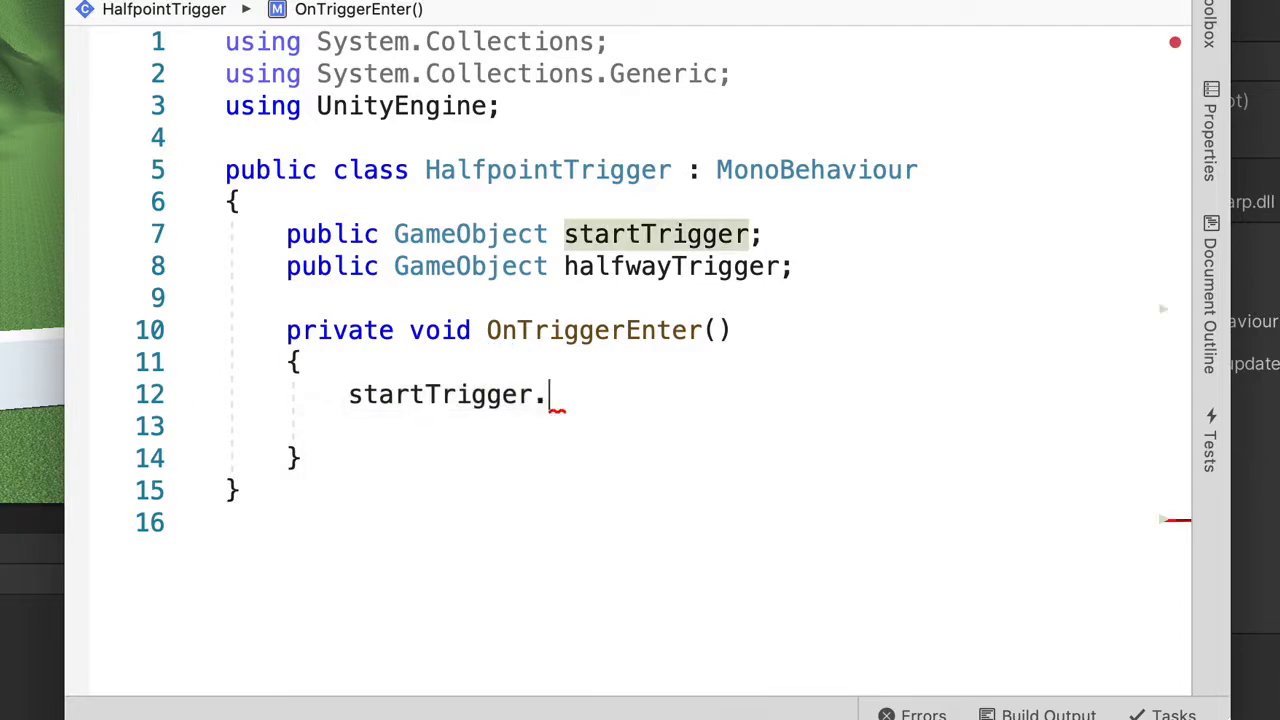
type("Set")
key("Return")
type("(")
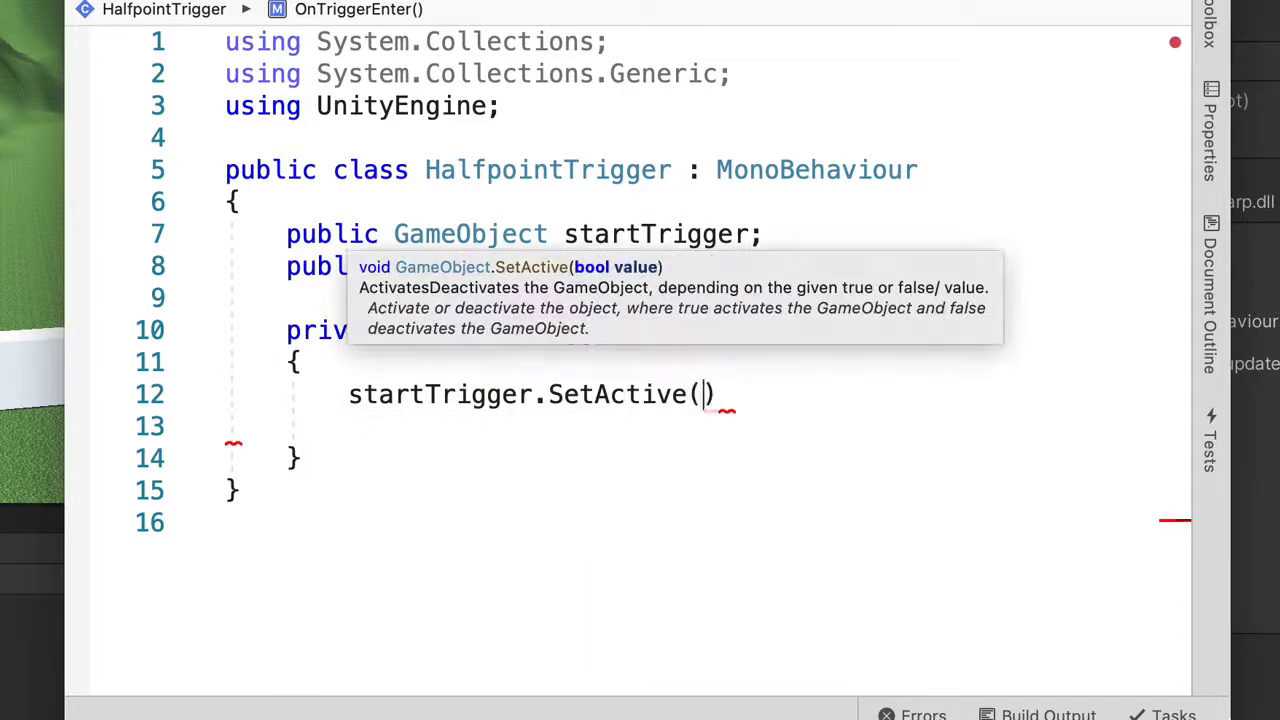
type("true")
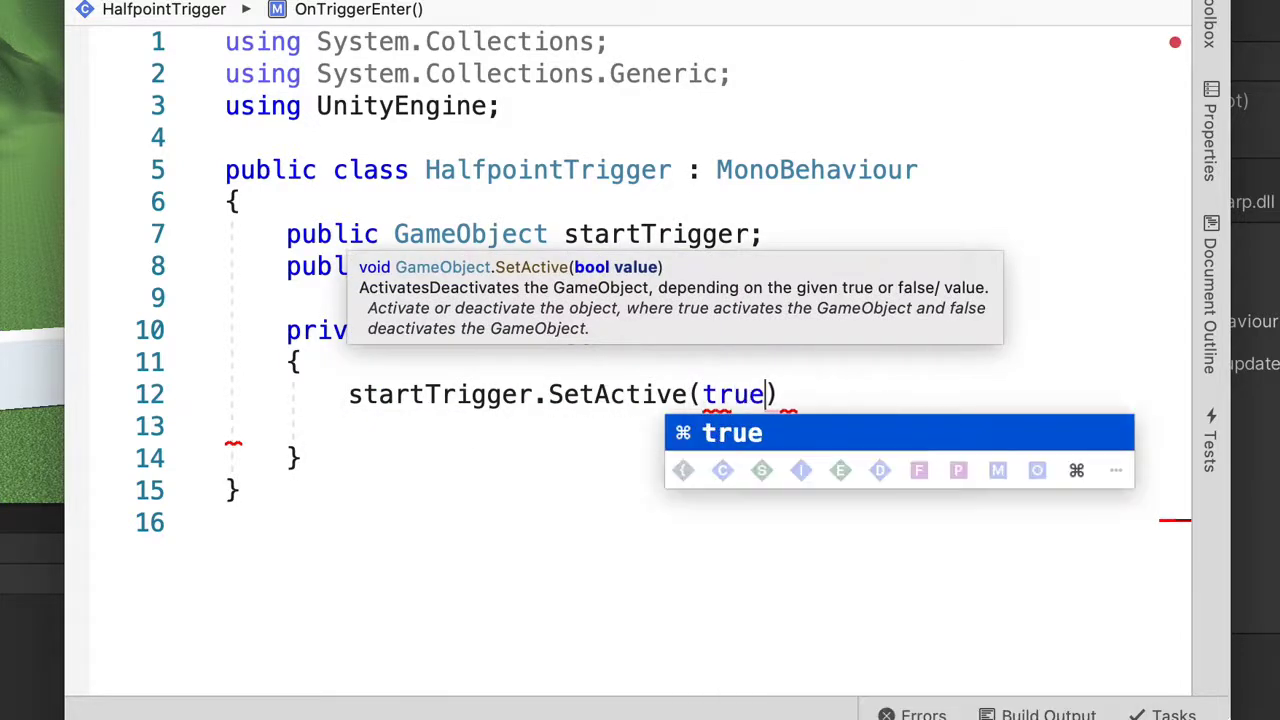
type(");")
key("Return")
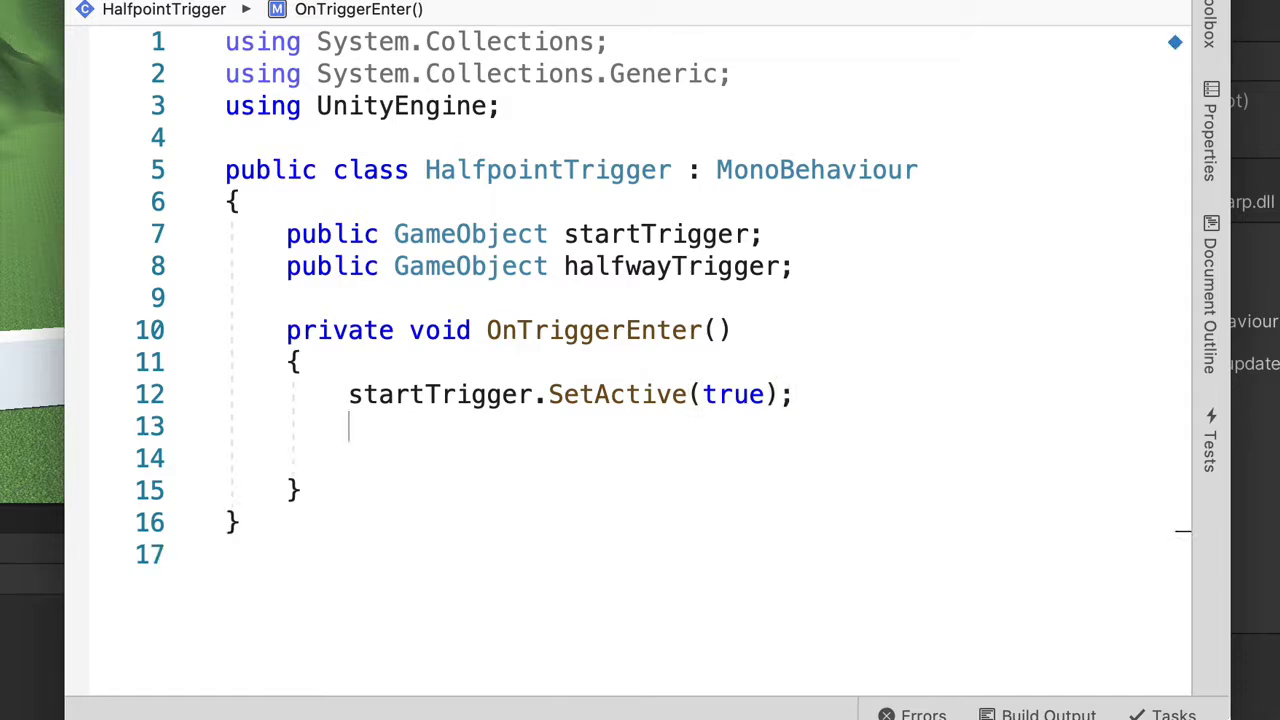
Write halfwayTrigger.SetActive(false); on the line below the startTrigger statement
type("hal")
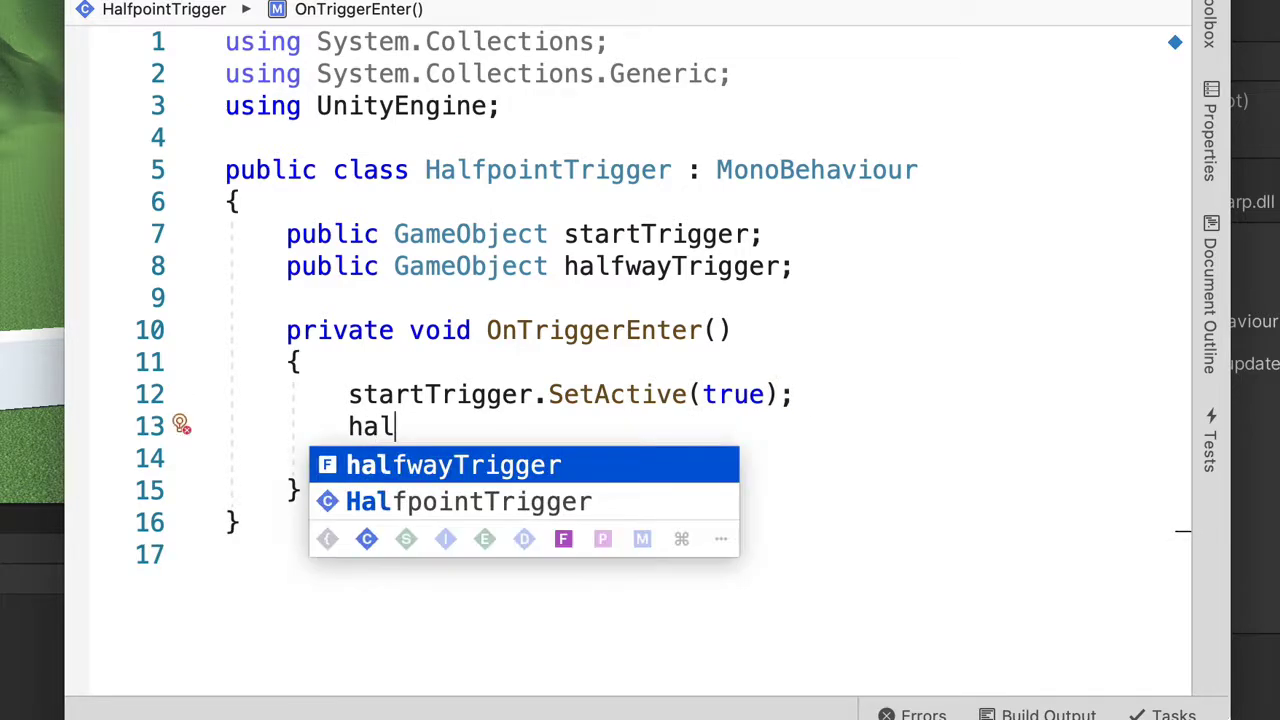
key("Return")
type(".Set")
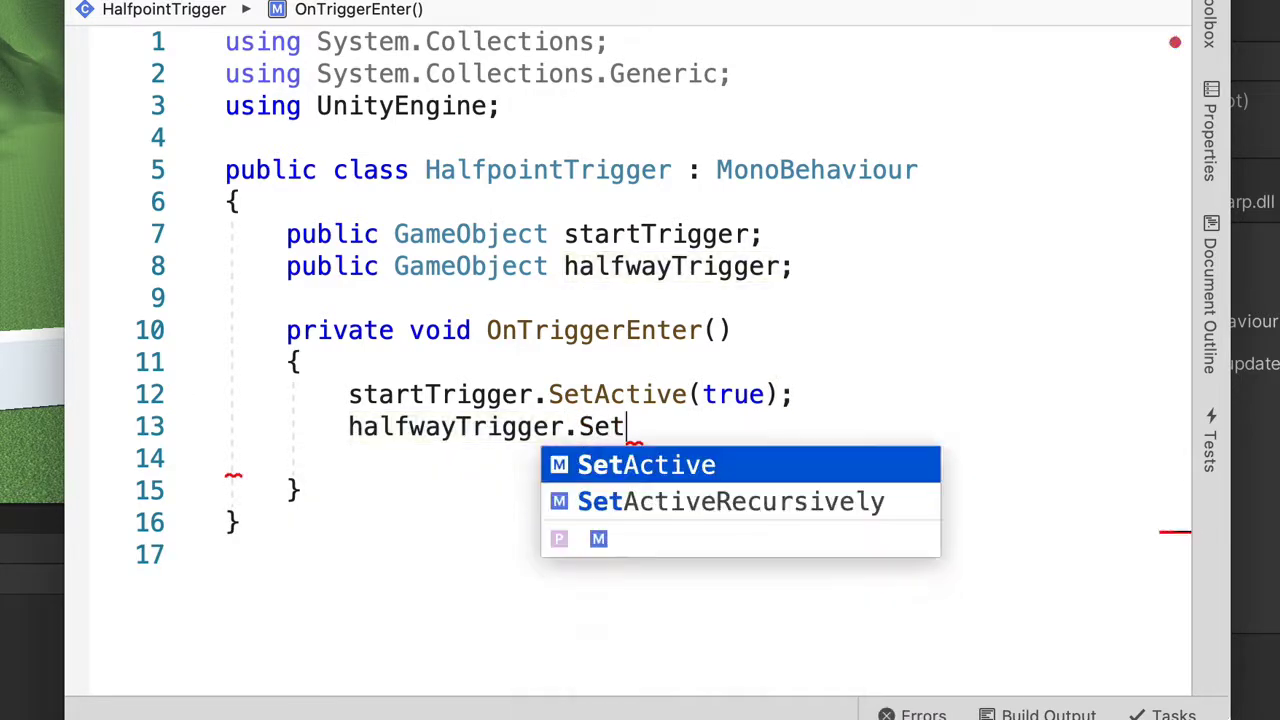
key("Return")
type("(fal")
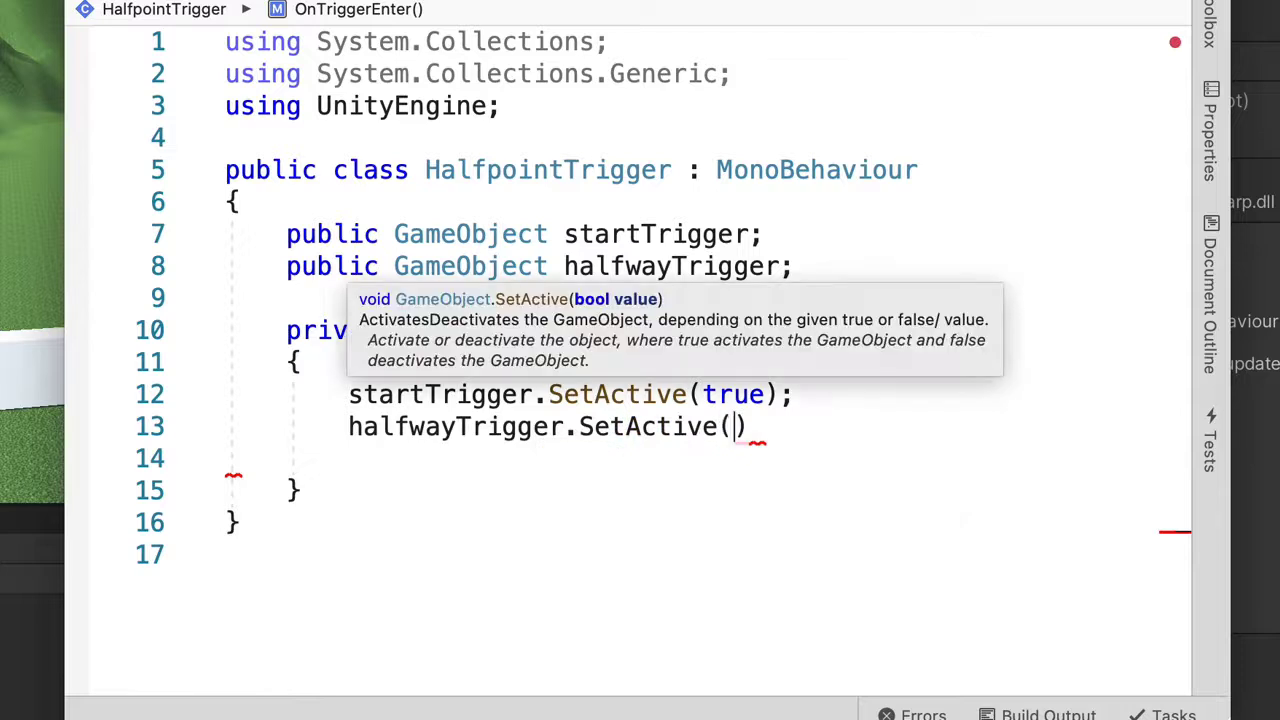
key("Return")
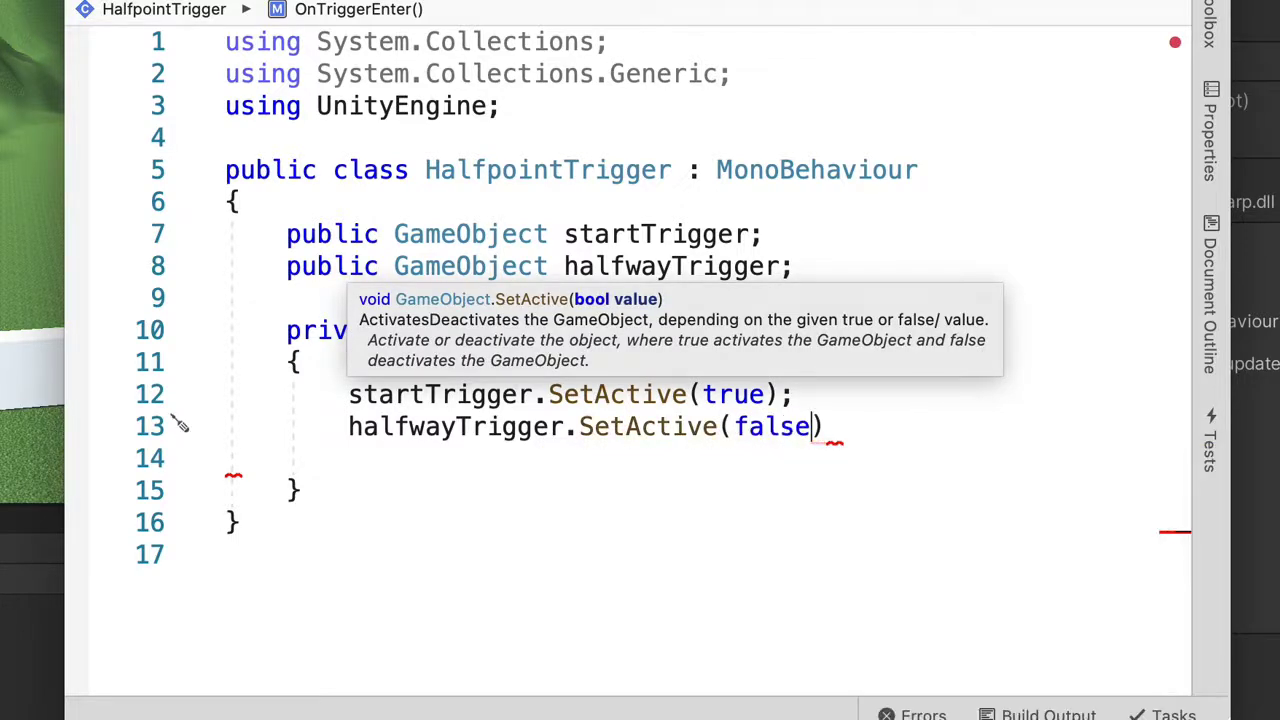
type(");")
left_click(950, 527)
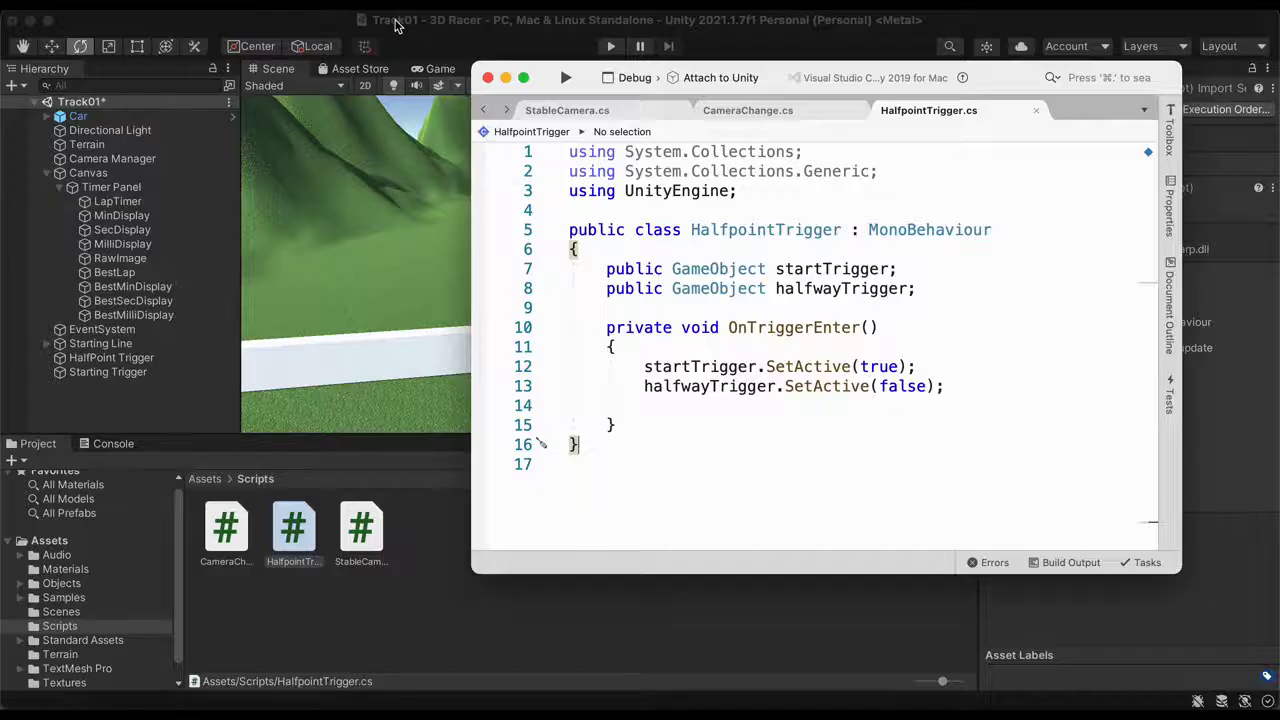
Switch to Unity and attach the HalfpointTrigger script to the HalfPoint Trigger object
left_click(395, 24)
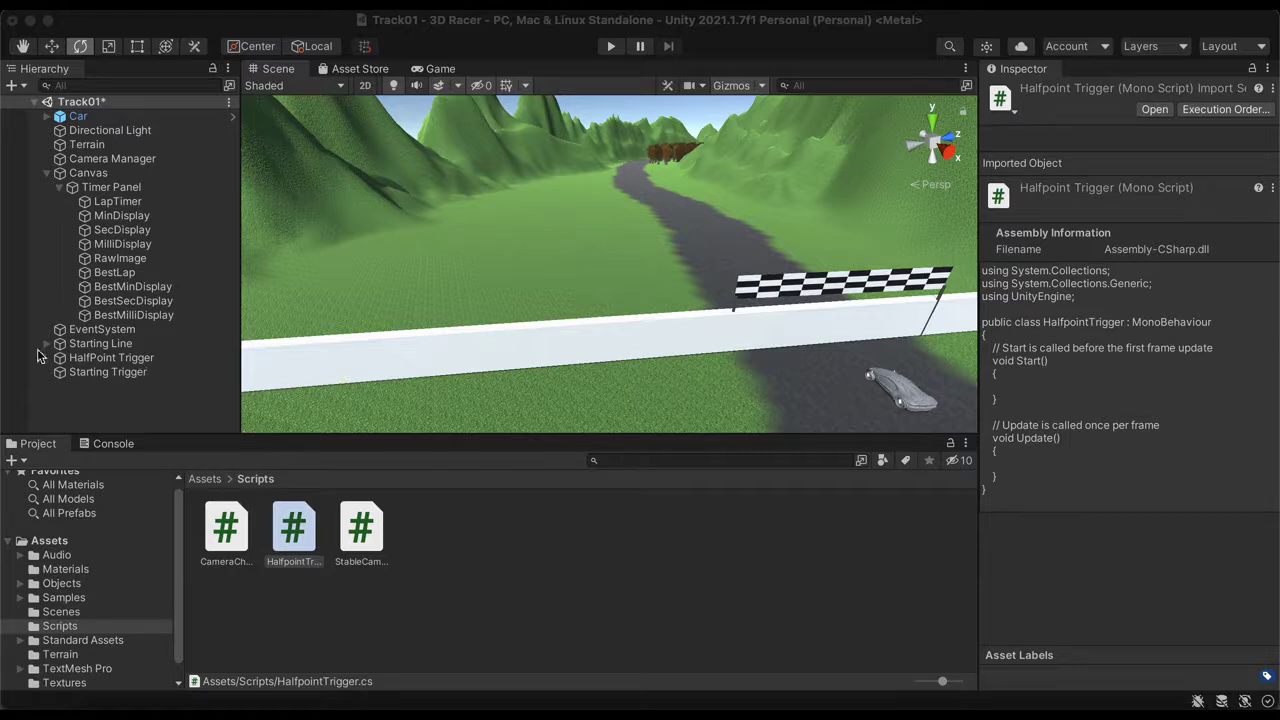
left_click(150, 357)
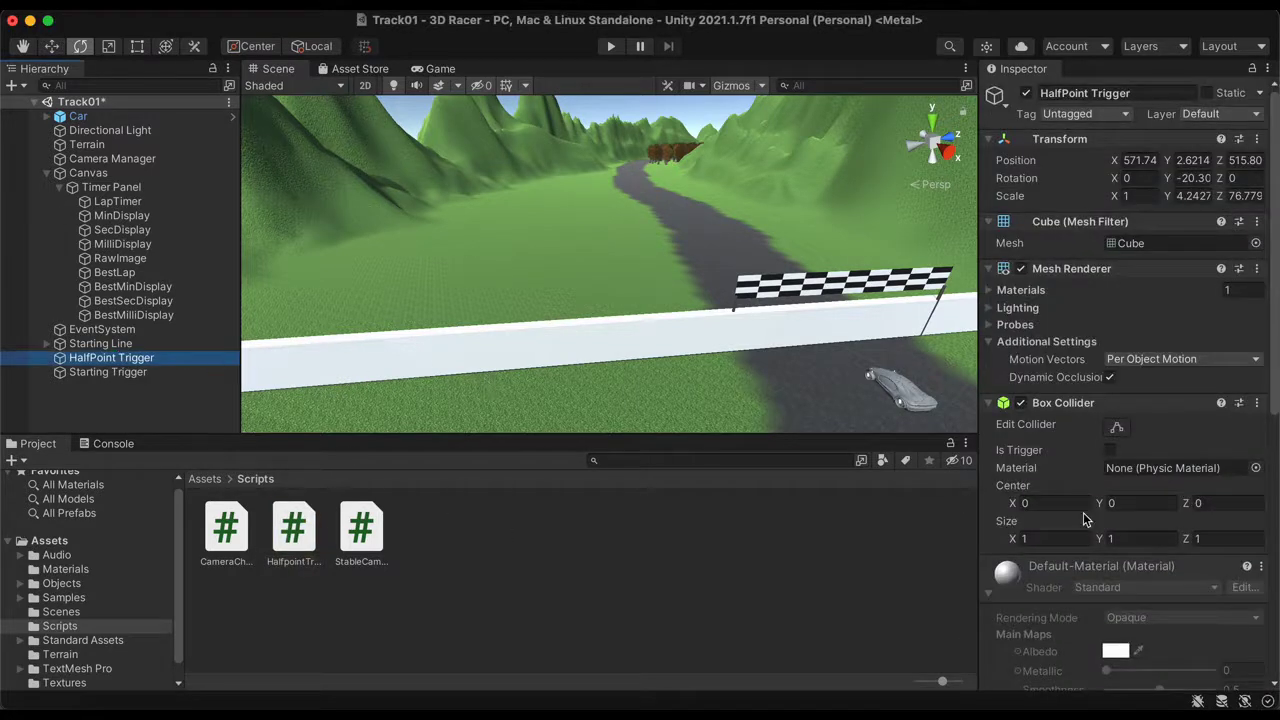
scroll(1150, 530, "down", 10)
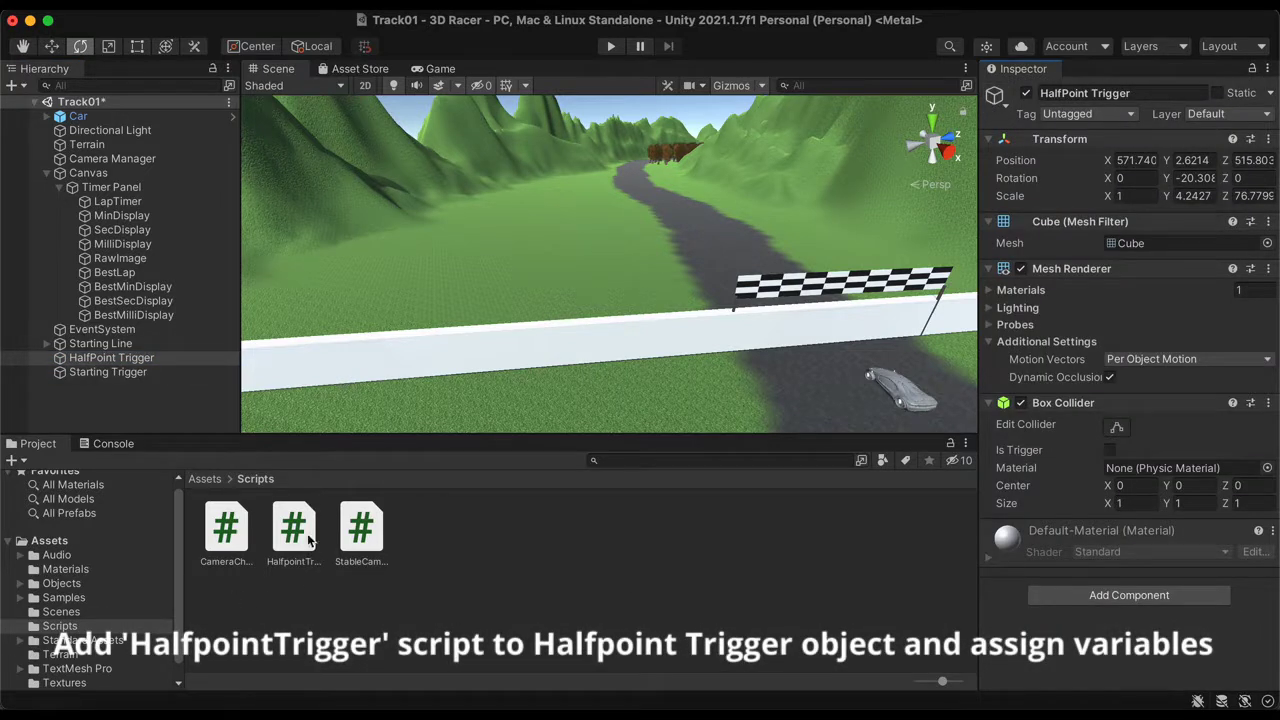
left_click_drag(308, 540, 1068, 551)
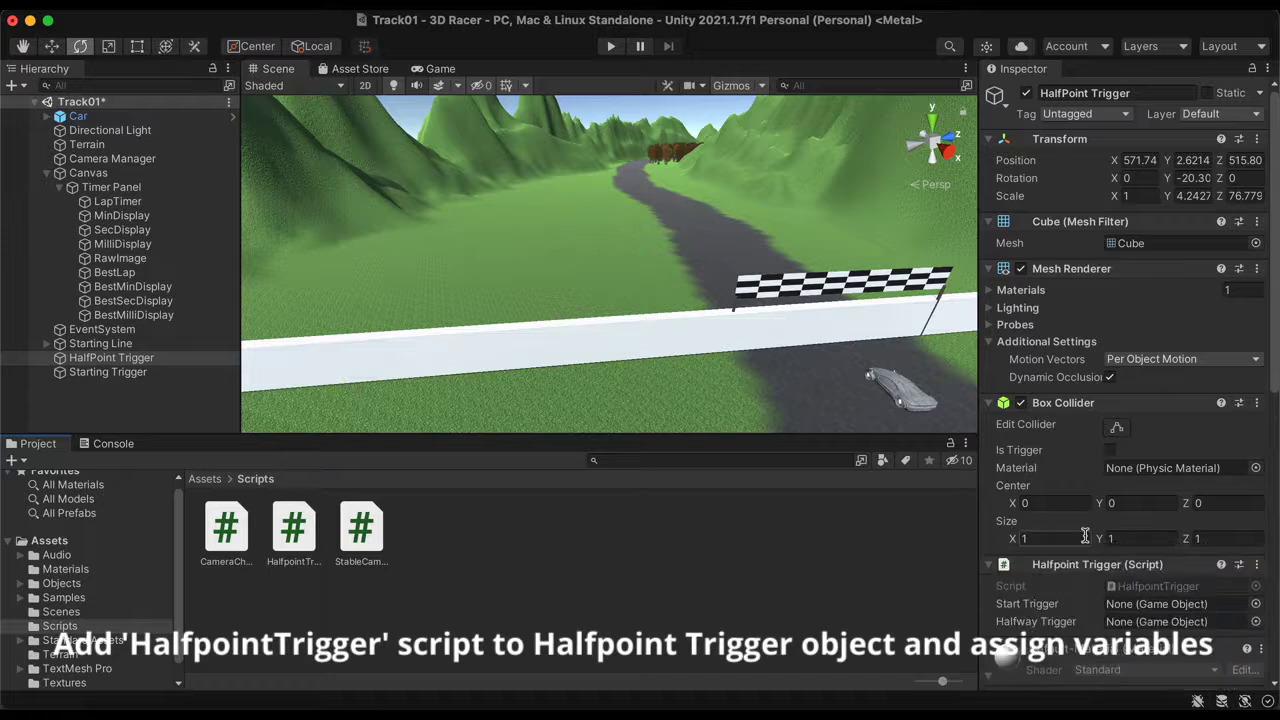
Assign HalfPoint Trigger as the script's Halfway Trigger and Starting Trigger as its Start Trigger, and enable Is Trigger on the object's Box Collider
scroll(1085, 535, "down", 2)
left_click_drag(110, 358, 1137, 525)
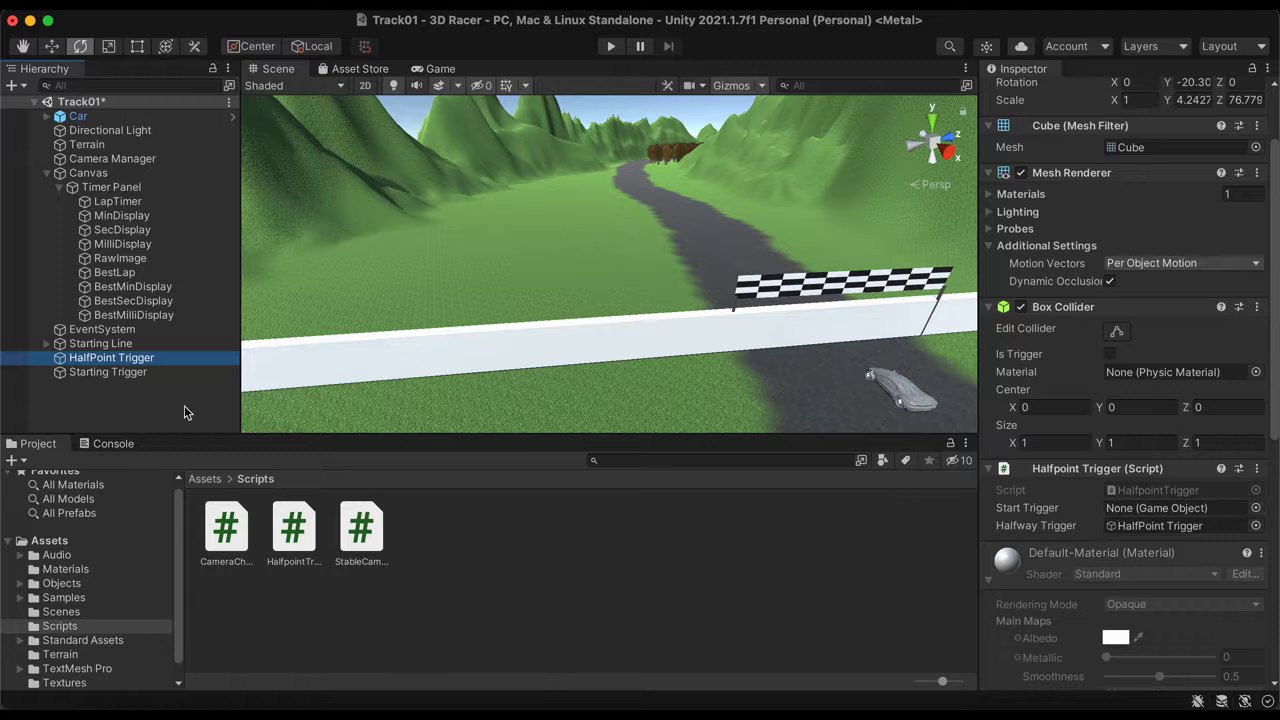
left_click_drag(120, 372, 1130, 514)
left_click(1108, 356)
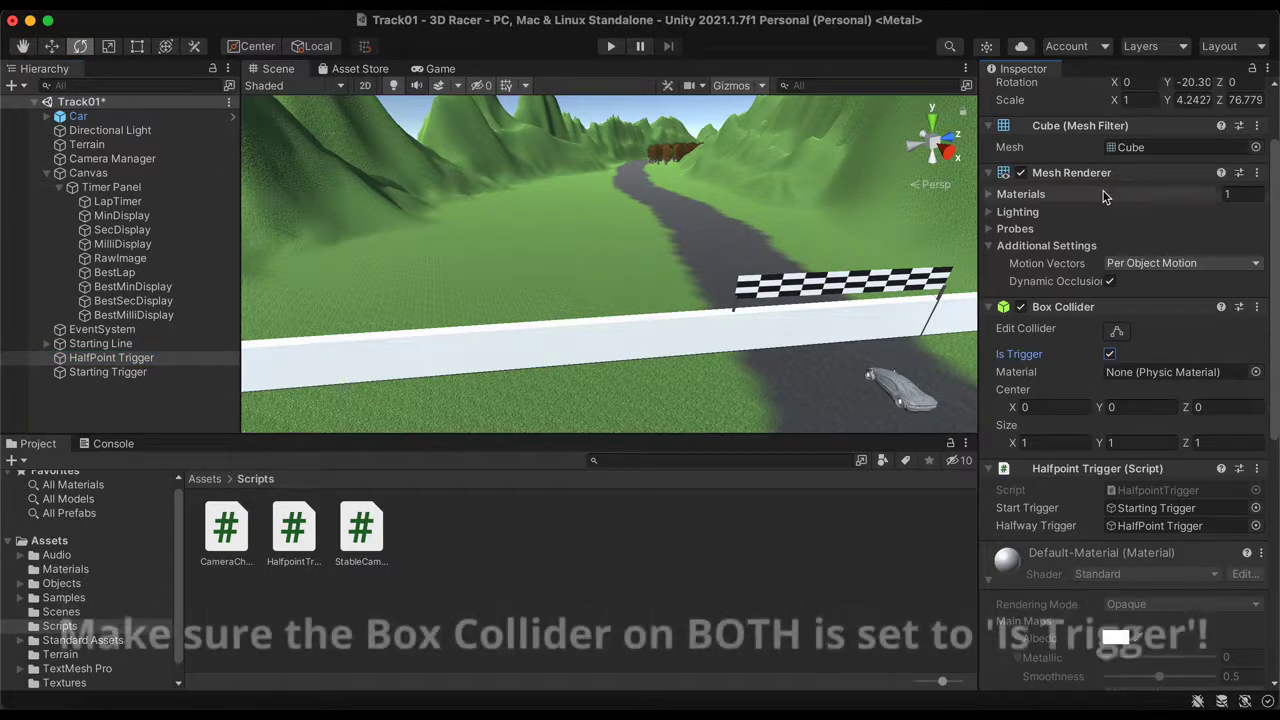
Disable the Mesh Renderer on both HalfPoint Trigger and Starting Trigger
left_click(141, 360)
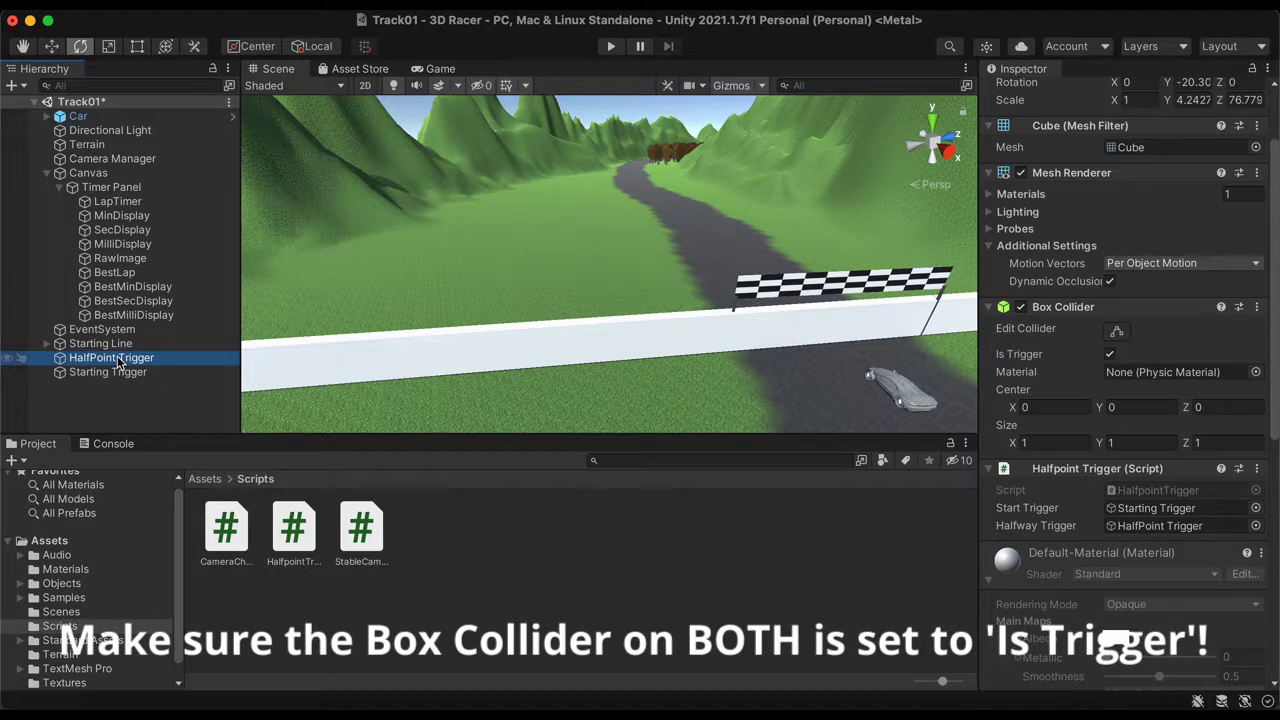
left_click(128, 373, "shift")
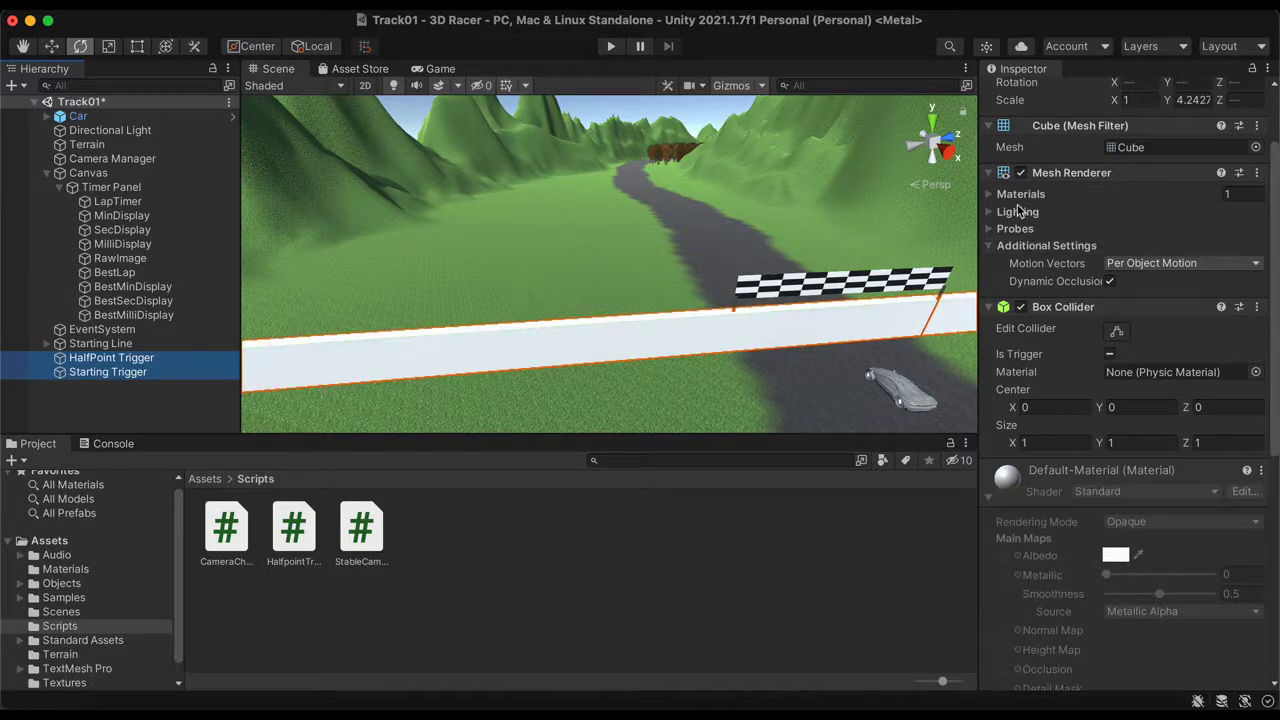
left_click(1020, 176)
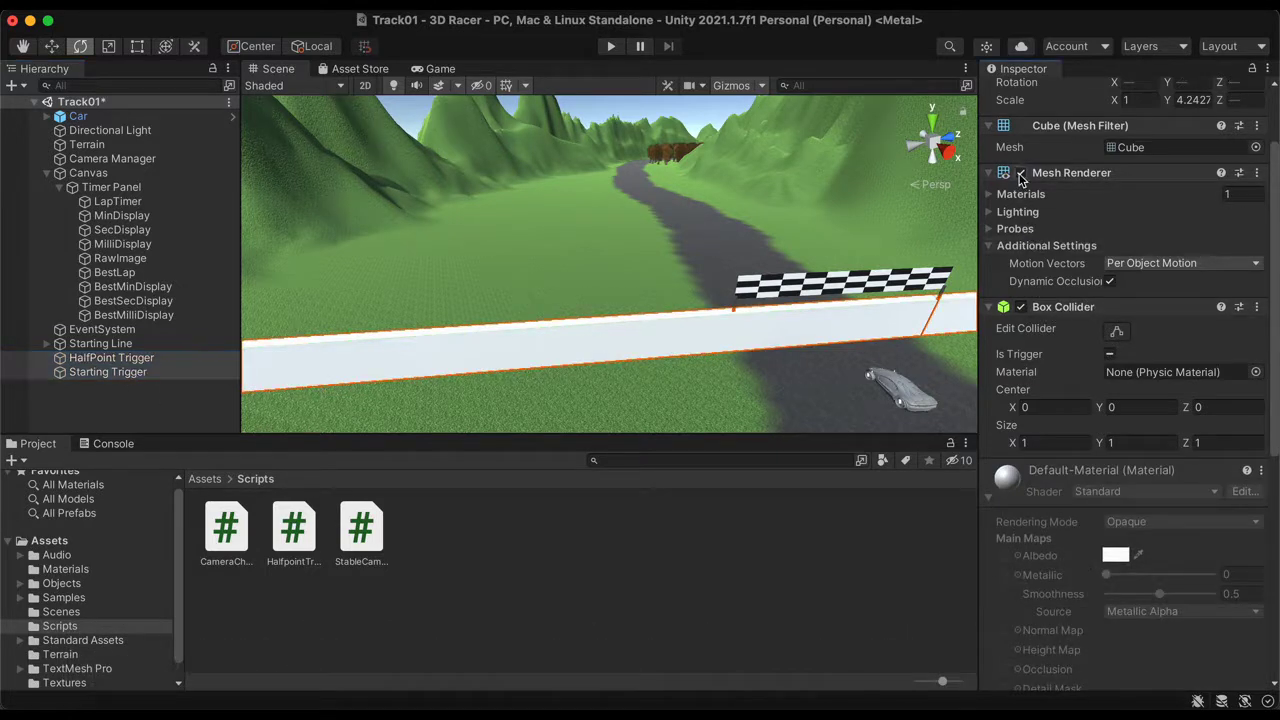
Set the Starting Trigger object inactive
left_click(107, 360)
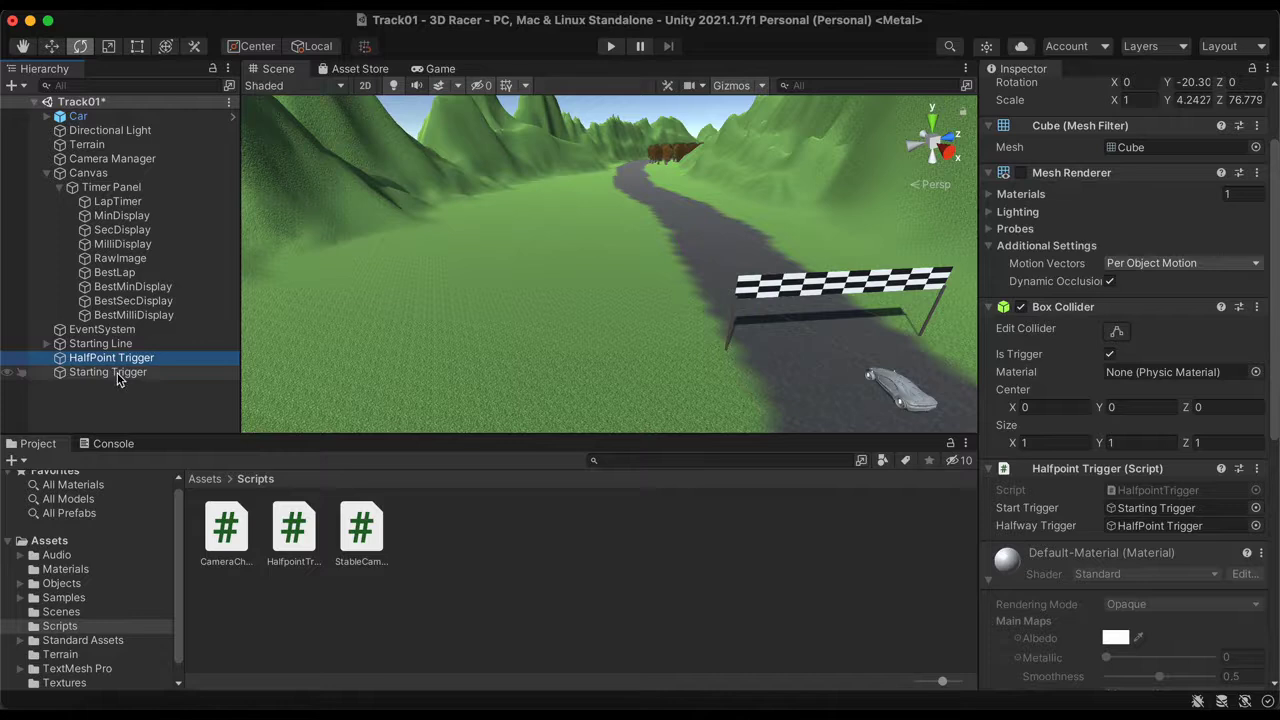
left_click(115, 373)
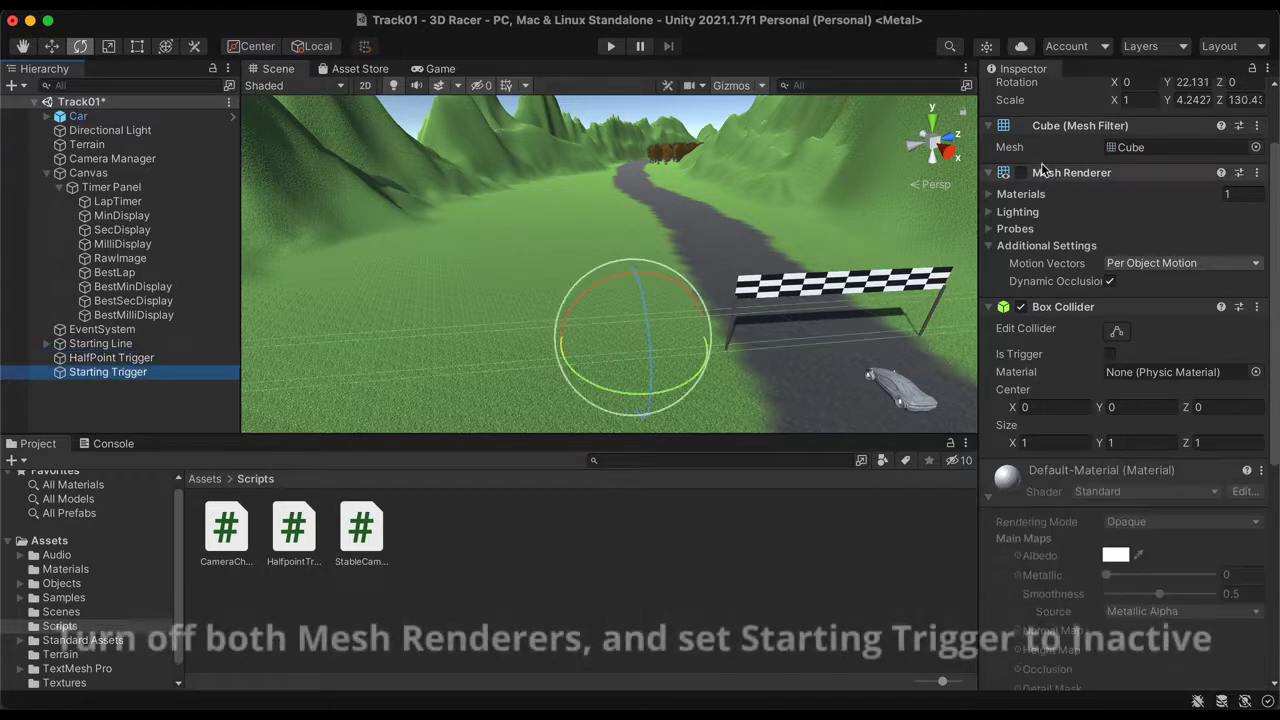
scroll(1041, 170, "up", 2)
left_click(1028, 93)
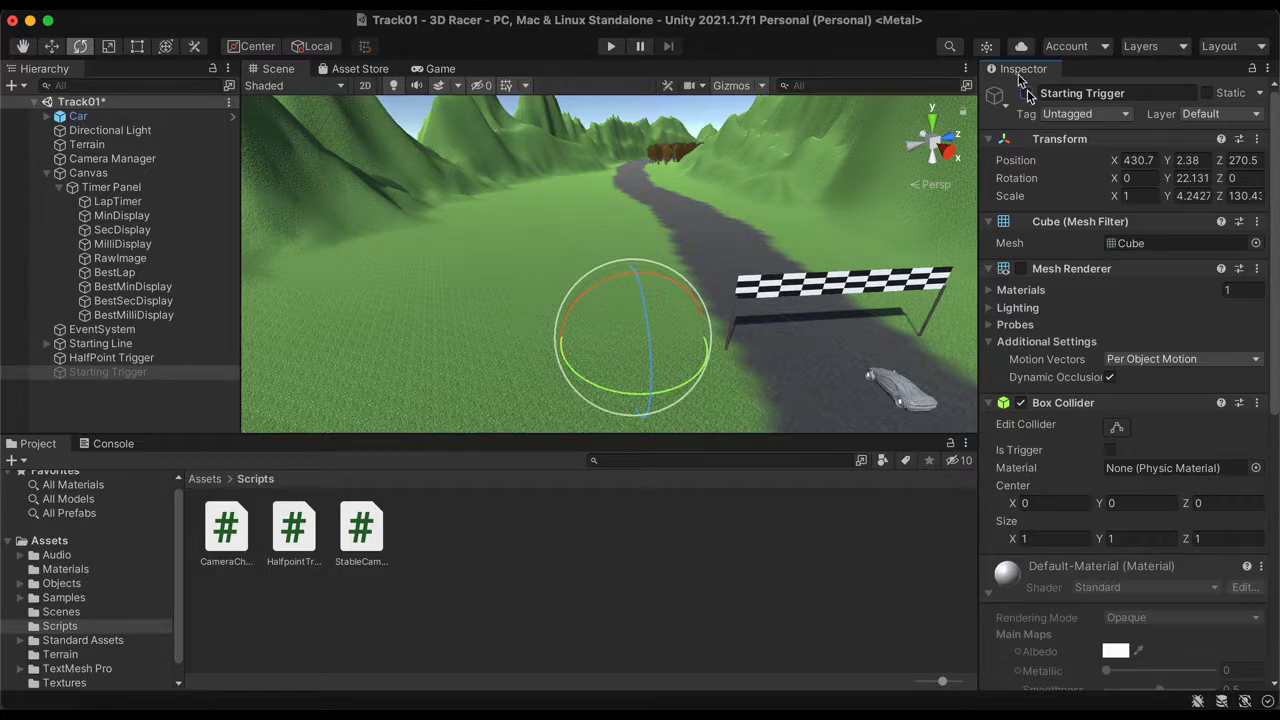
Play-test the scene by driving the car around the track past the halfway trigger, and stop play mode
left_click(610, 46)
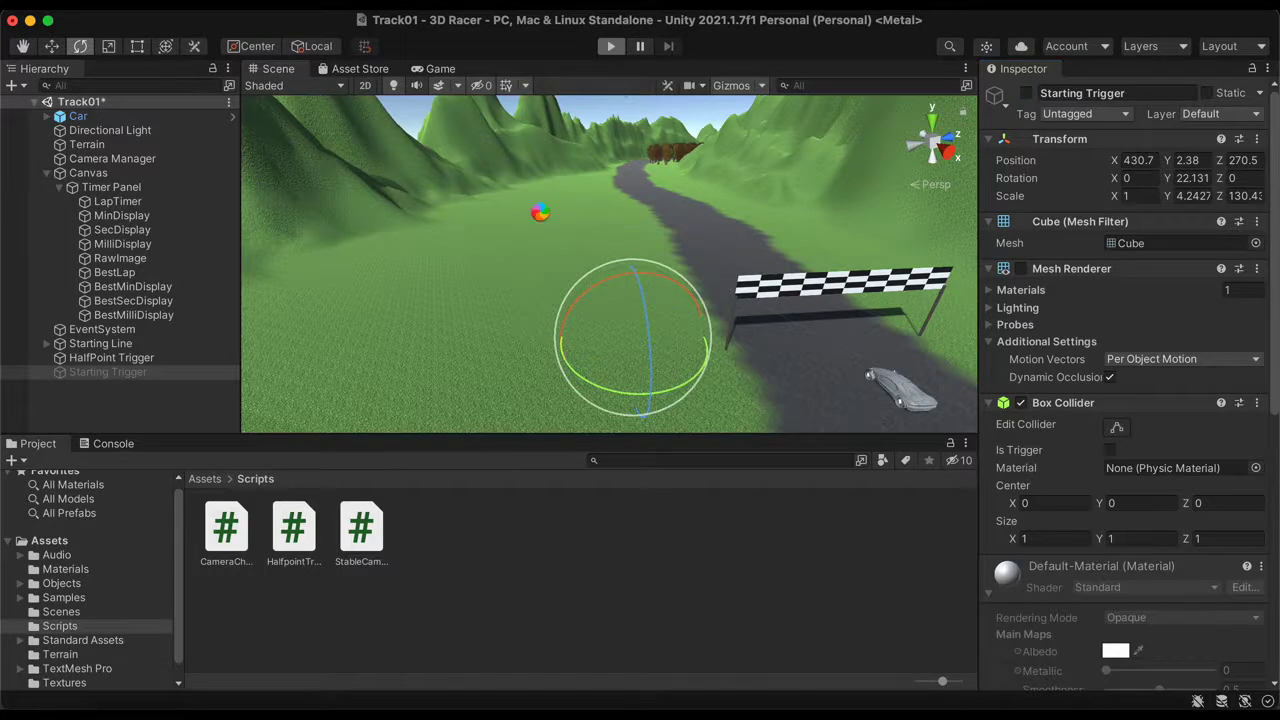
key("Up")
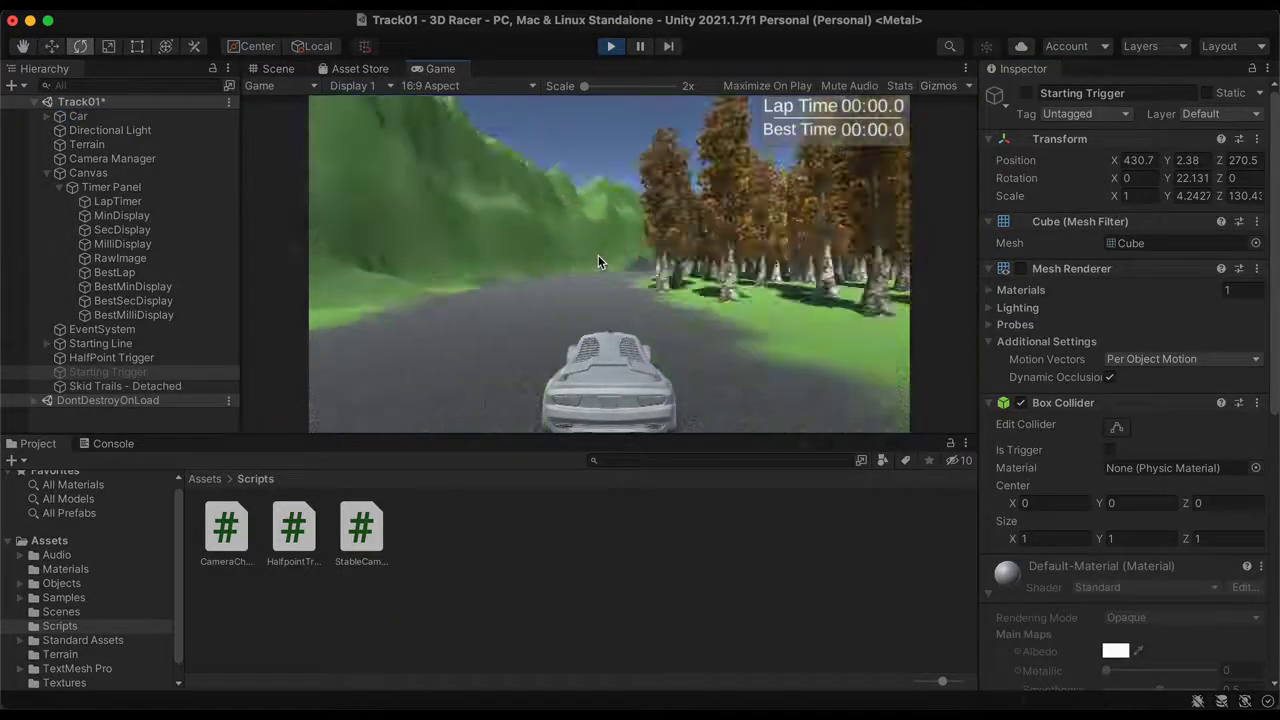
key("Right")
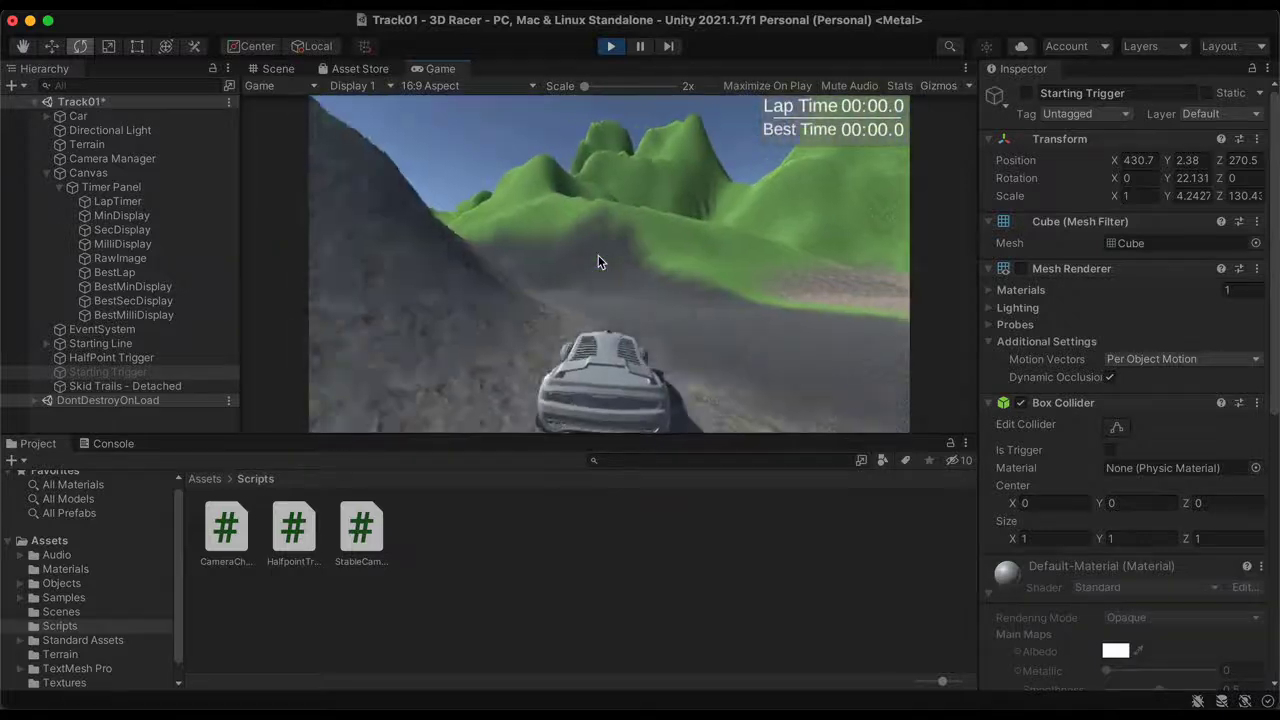
key("Up")
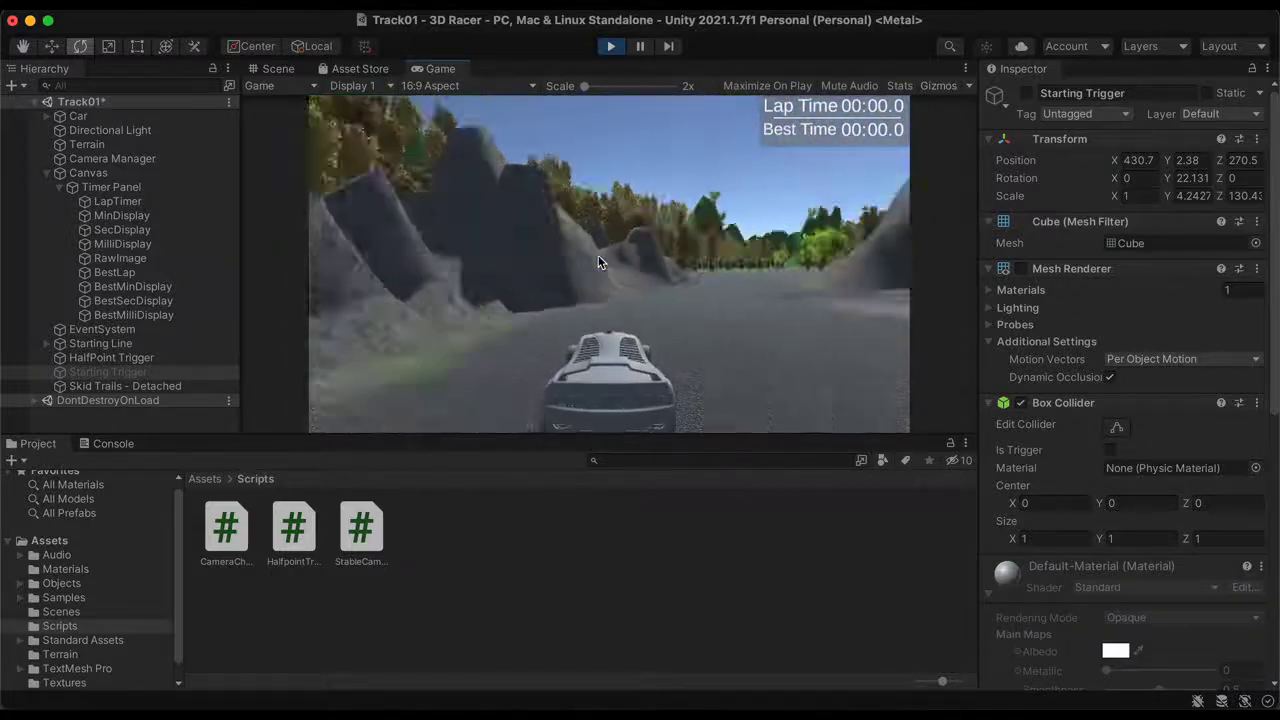
key("Right")
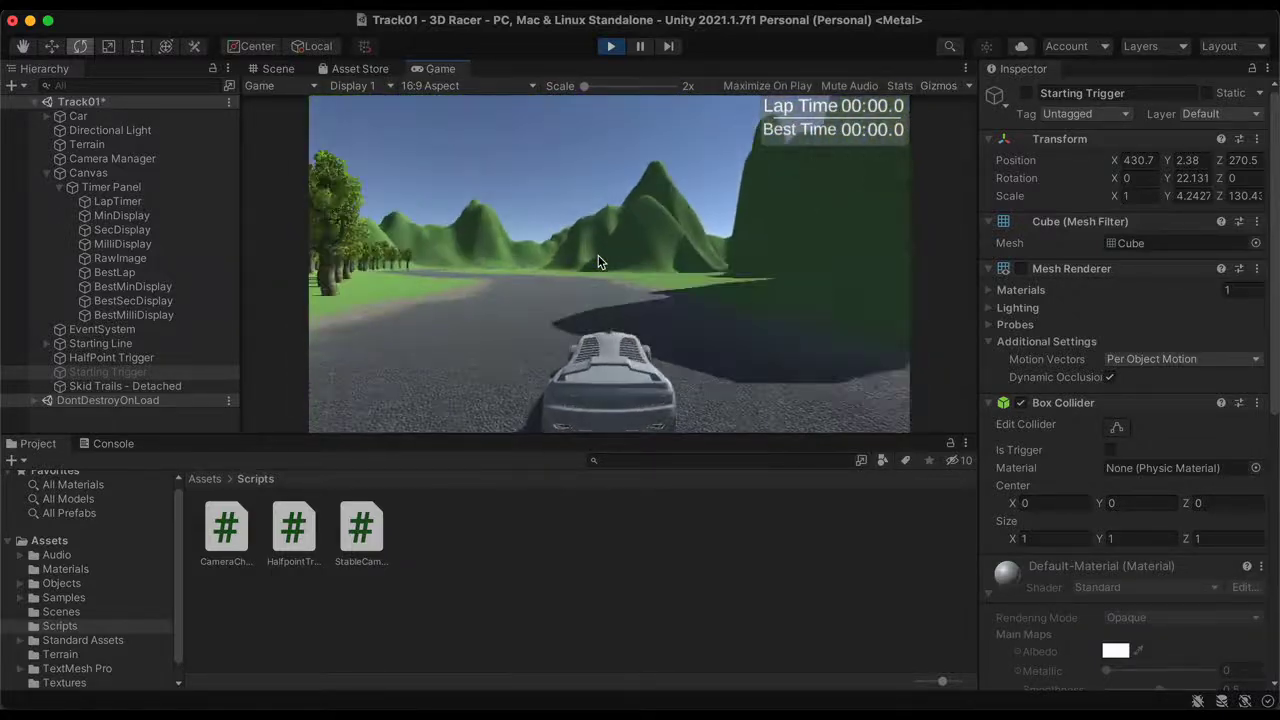
key("Left")
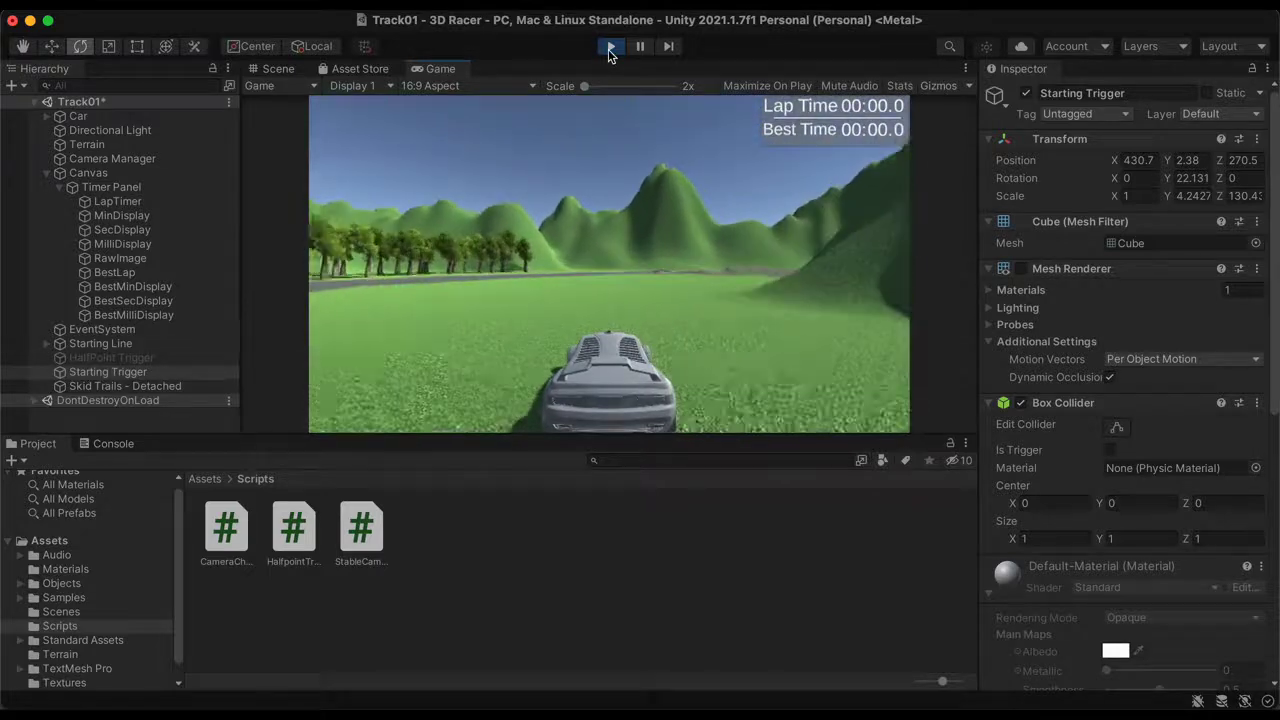
left_click(609, 47)
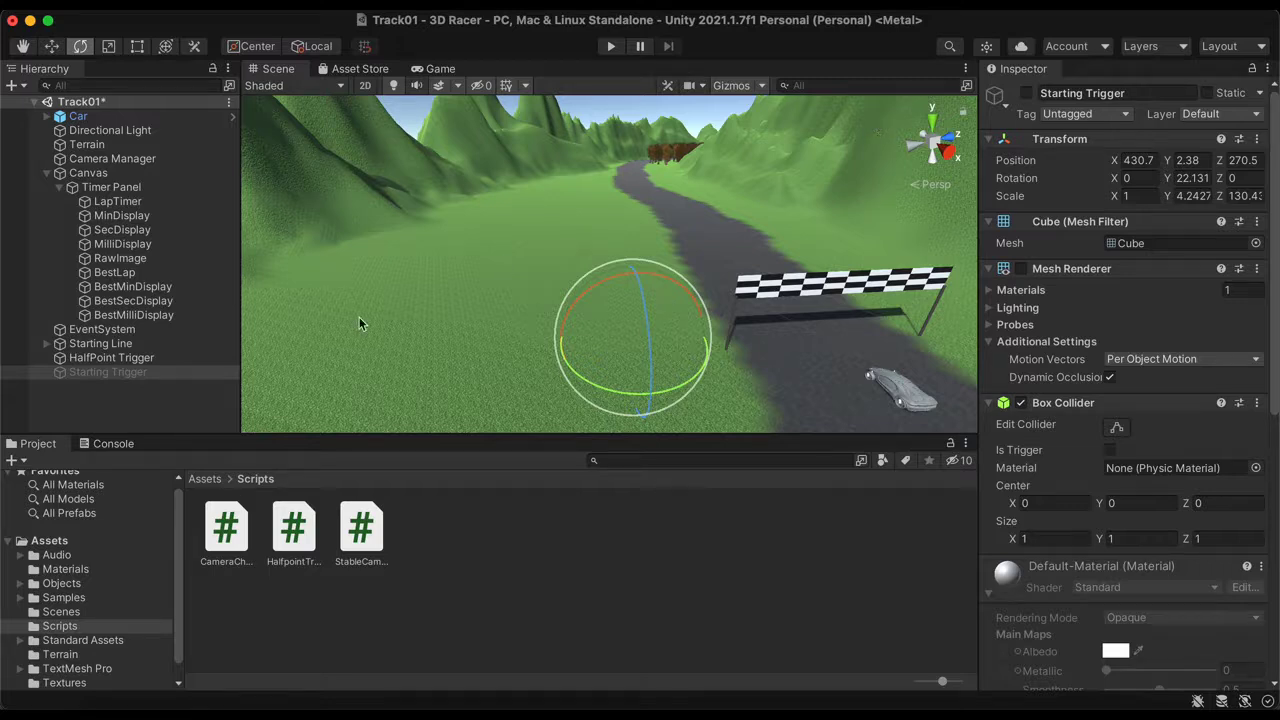
Create a C# script named LapTimeManager in the Scripts folder and open it in Visual Studio
left_click(15, 465)
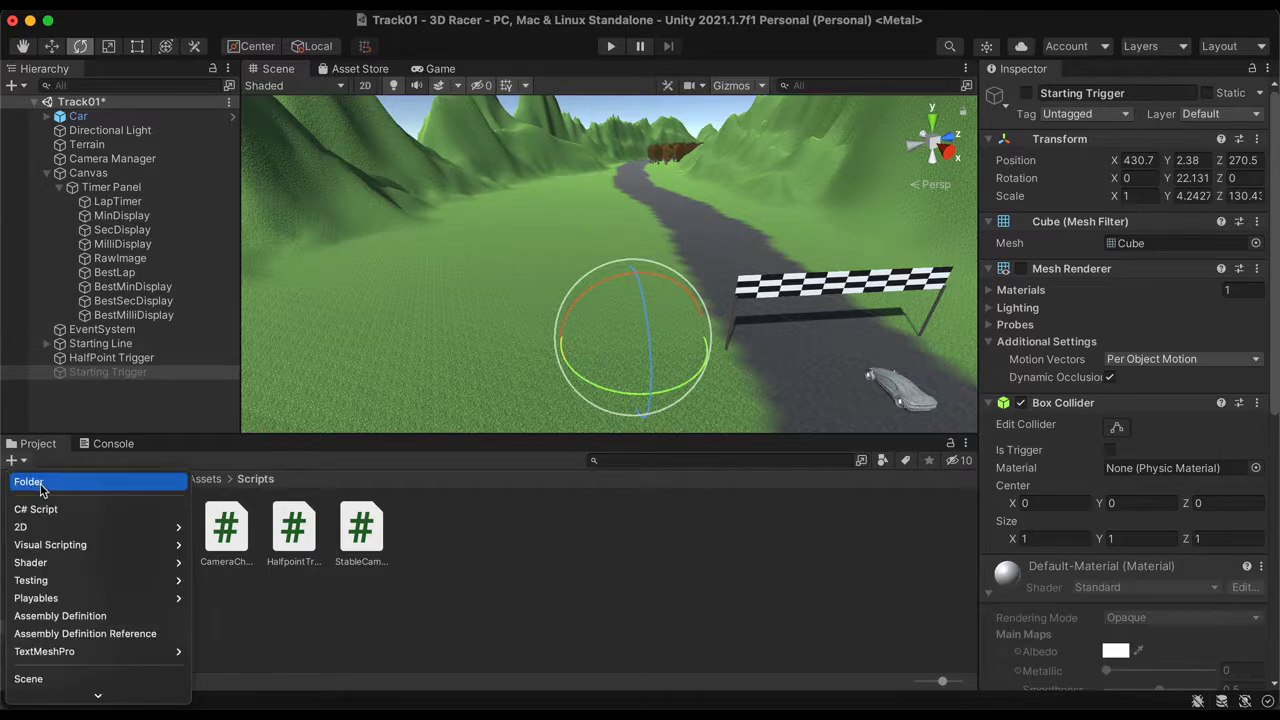
left_click(40, 509)
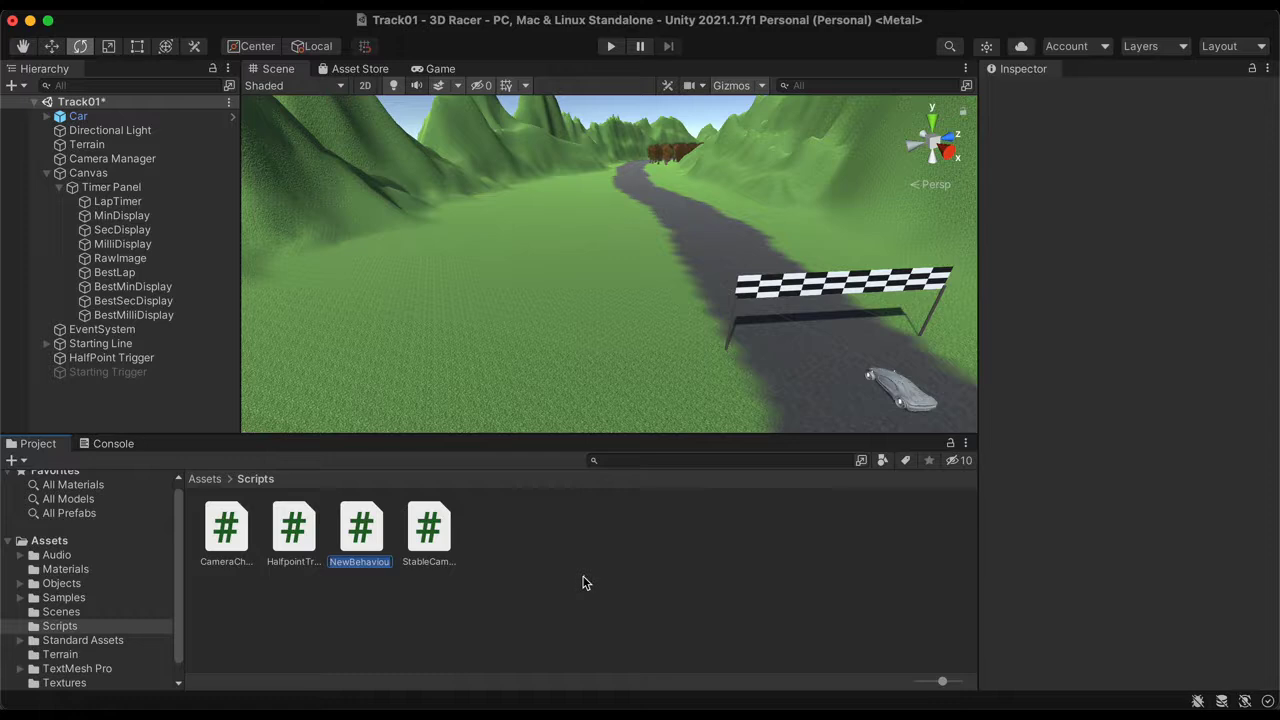
type("Lap")
type("TimeManager")
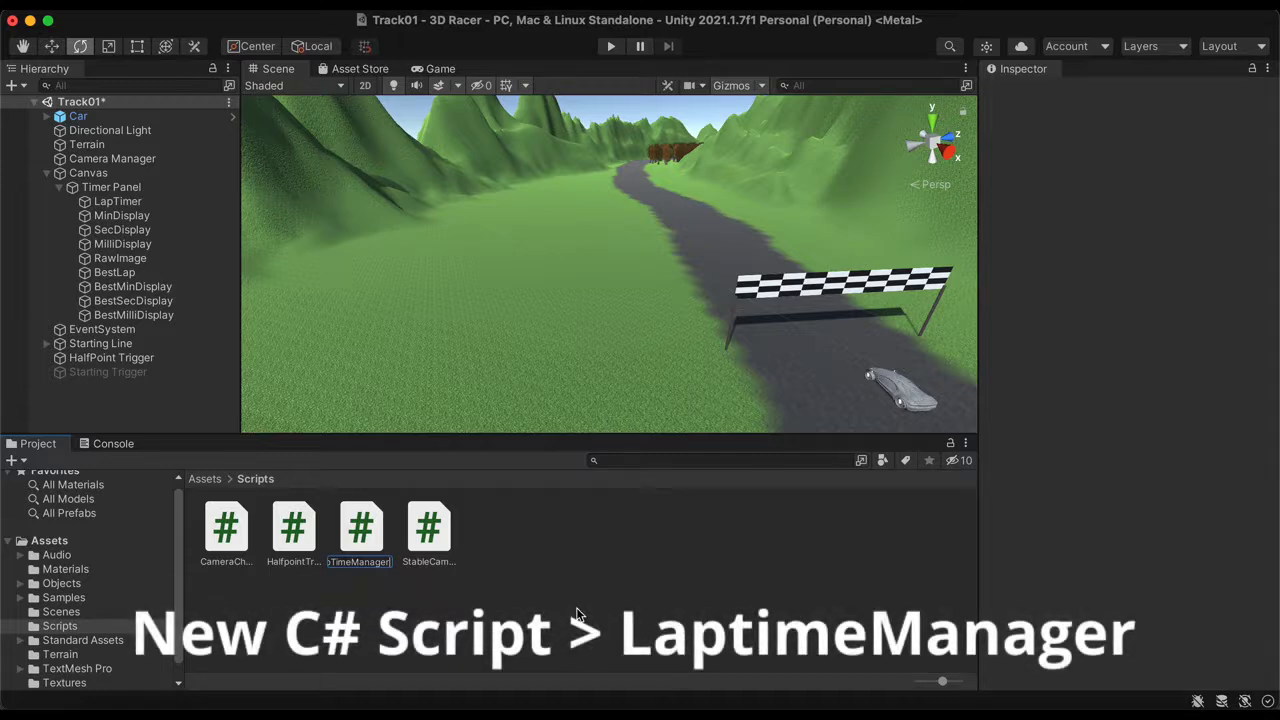
key("Return")
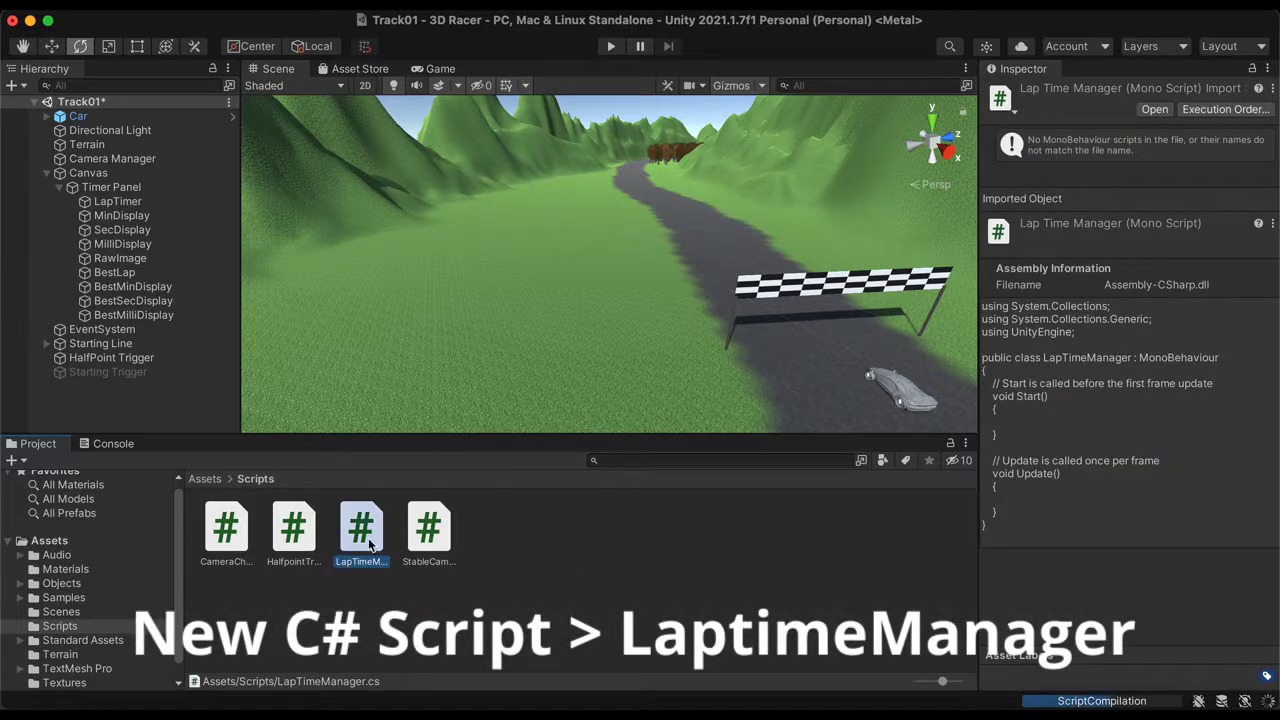
double_click(365, 540)
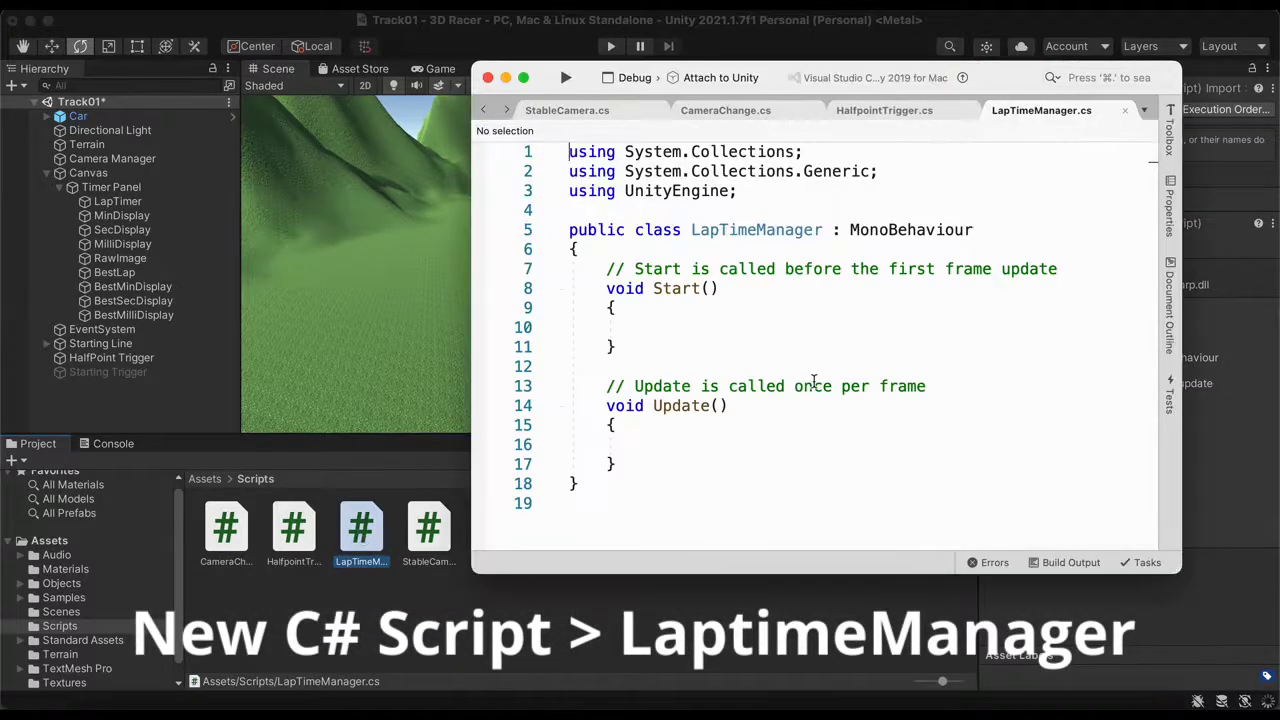
Add the directive using TMPro; below using UnityEngine; in LapTimeManager.cs
left_click_drag(1005, 86, 925, 72)
left_click(666, 177)
key("Return")
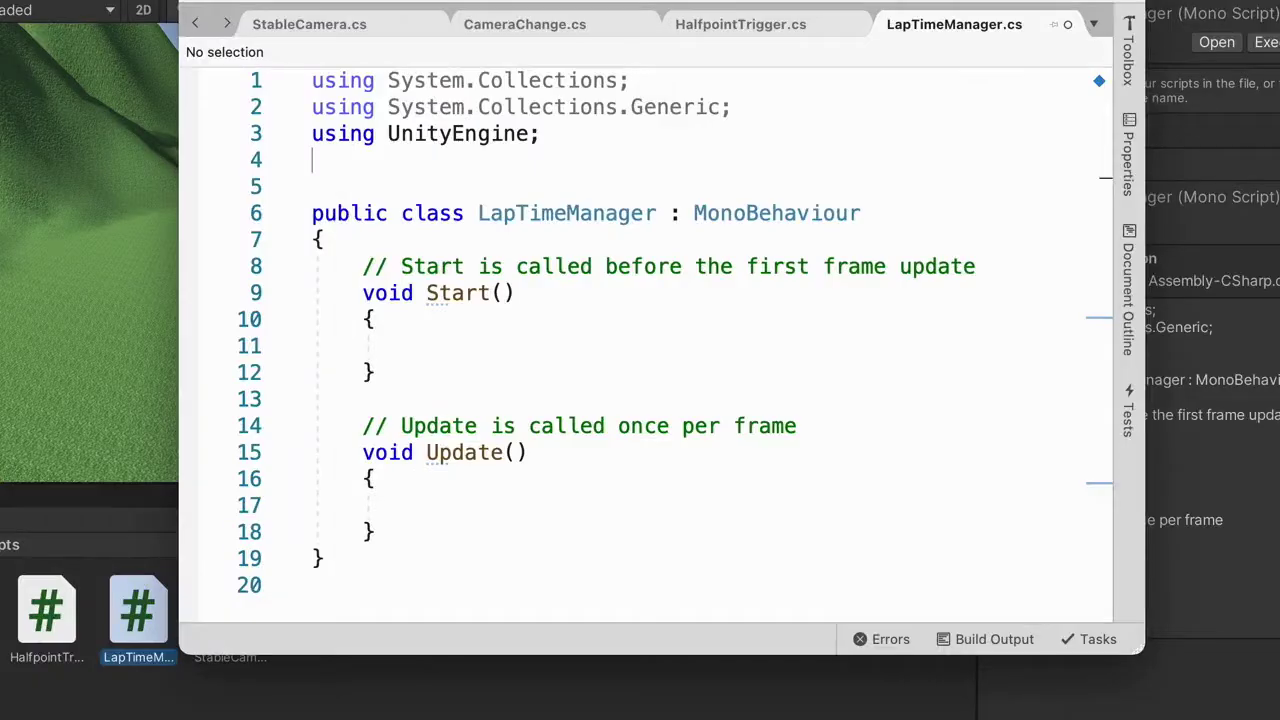
type("using")
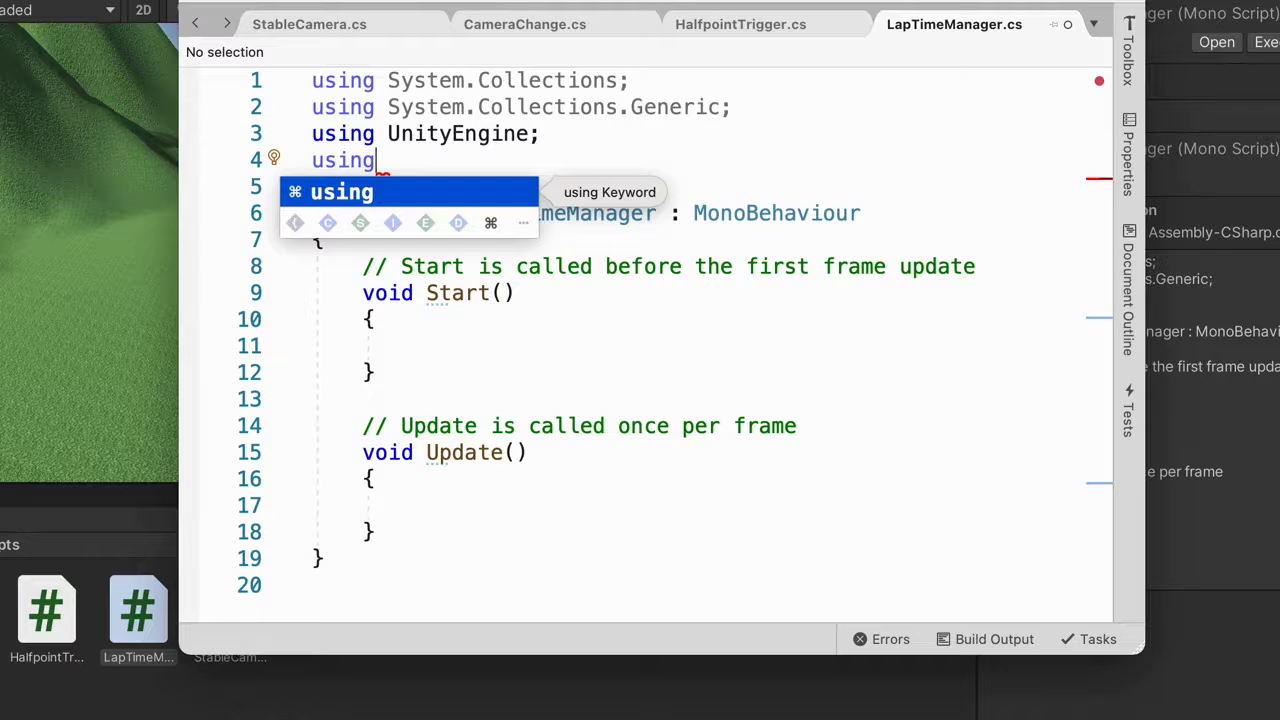
type(" TMPro")
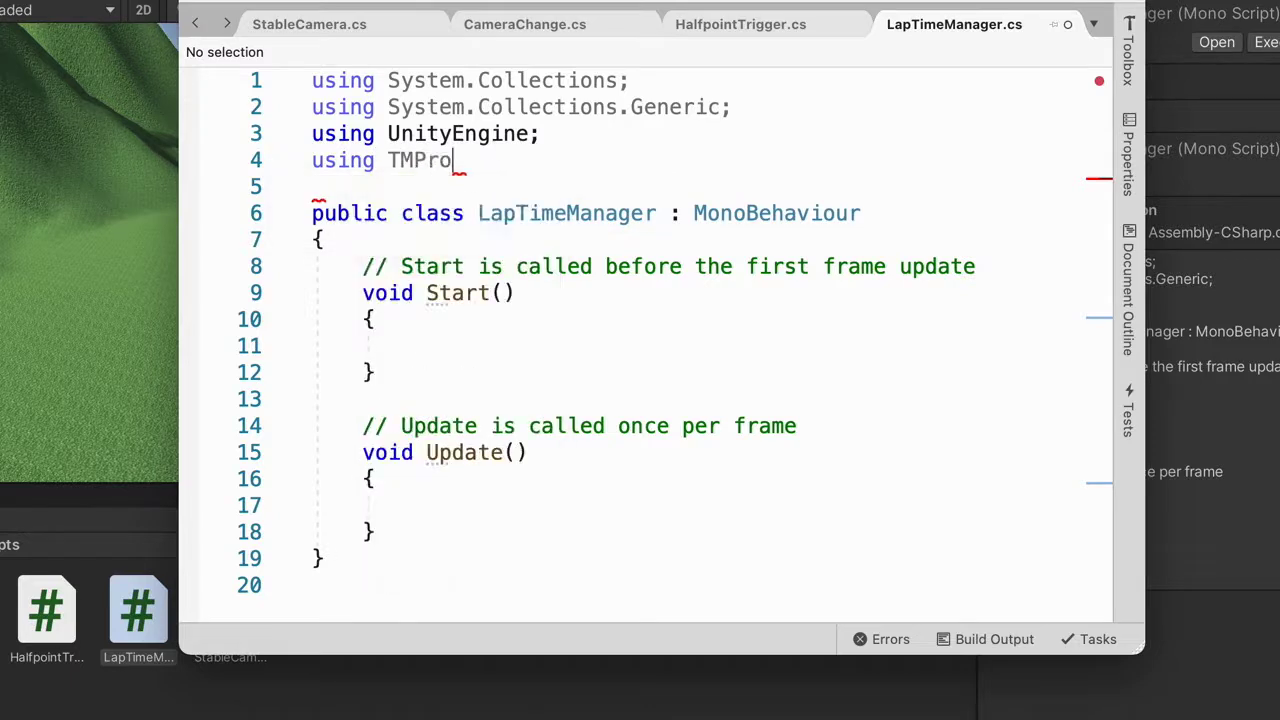
type(";")
Delete the Start method and its comment from the LapTimeManager class
left_click_drag(384, 372, 360, 268)
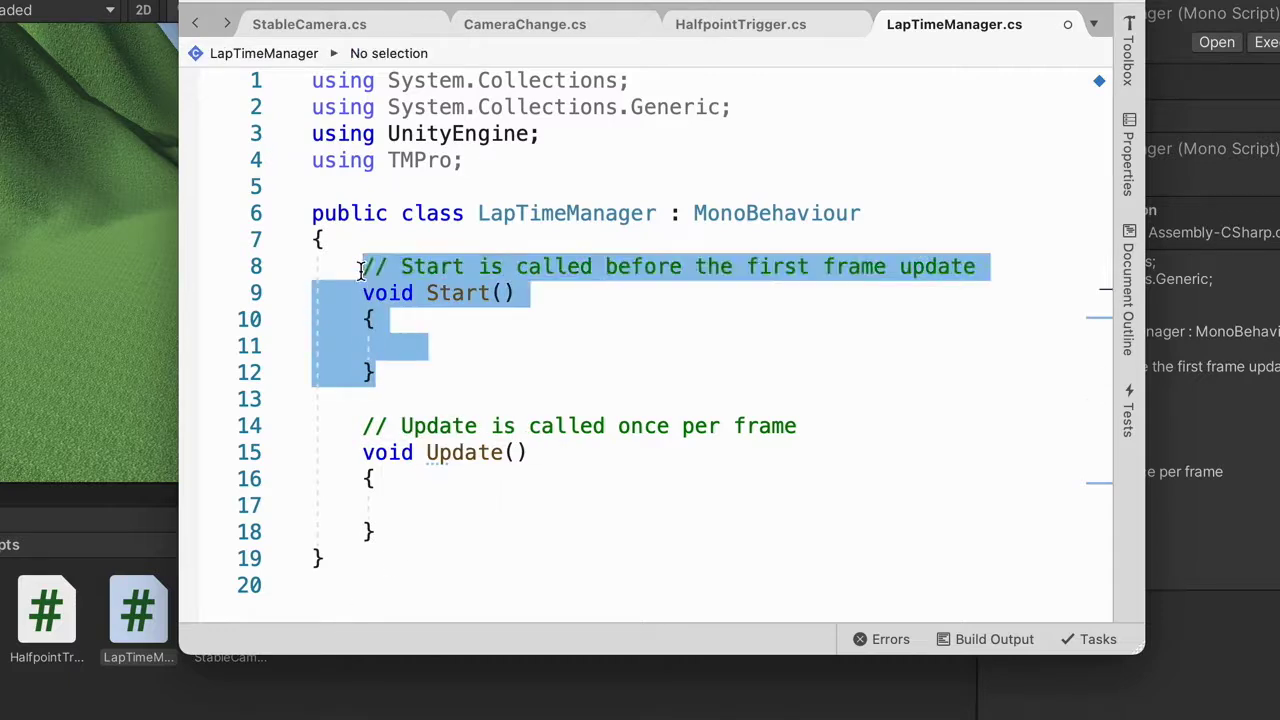
key("BackSpace")
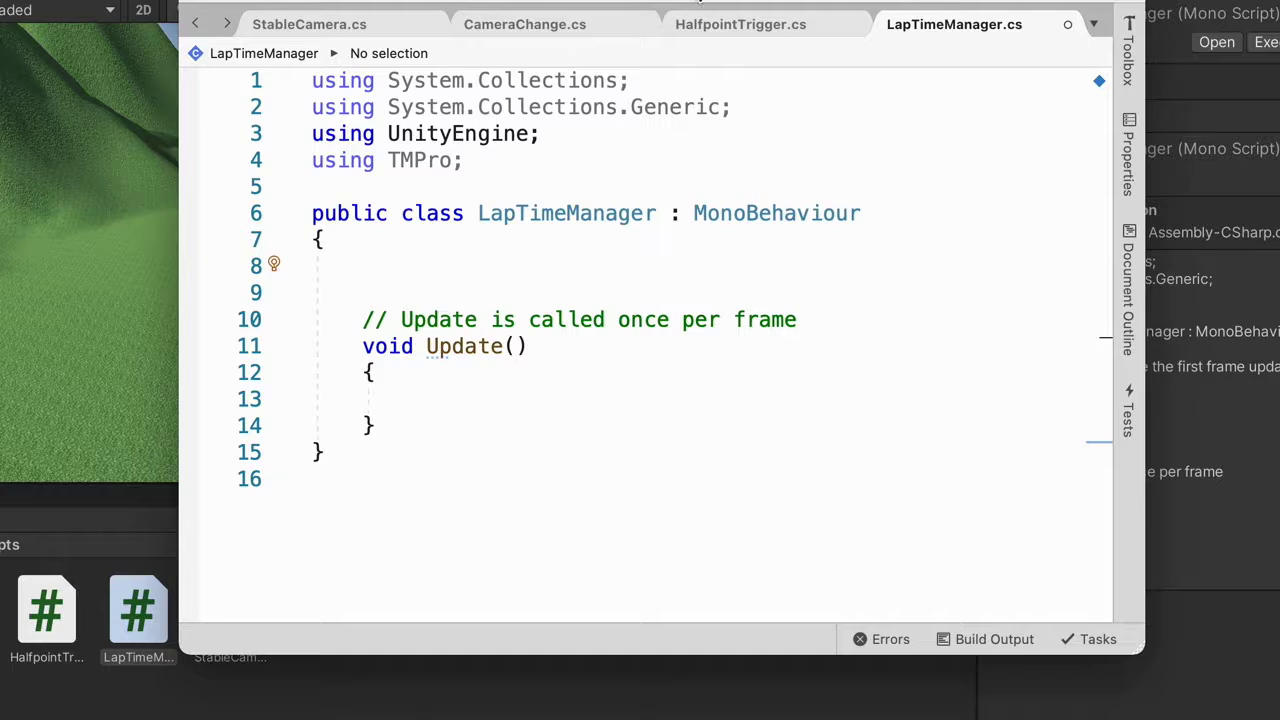
left_click_drag(906, 5, 1000, 5)
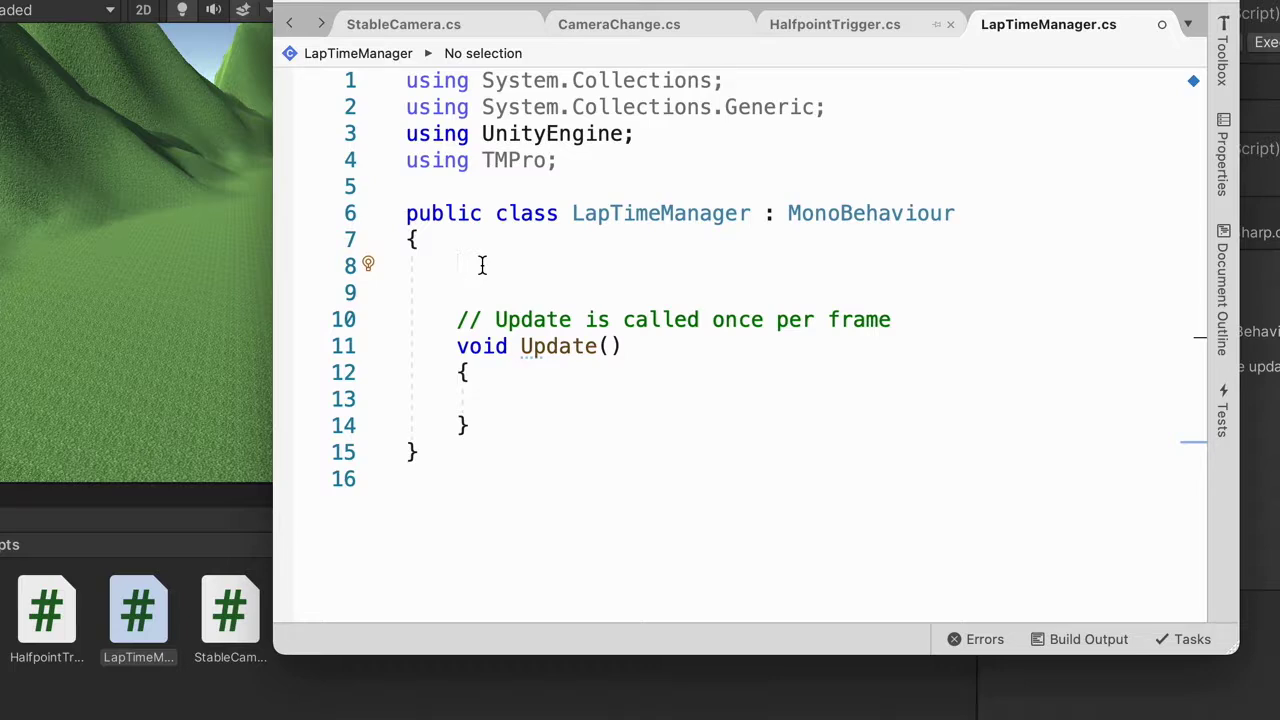
Begin a field declaration with the public keyword on the empty line above Update's comment
type("p")
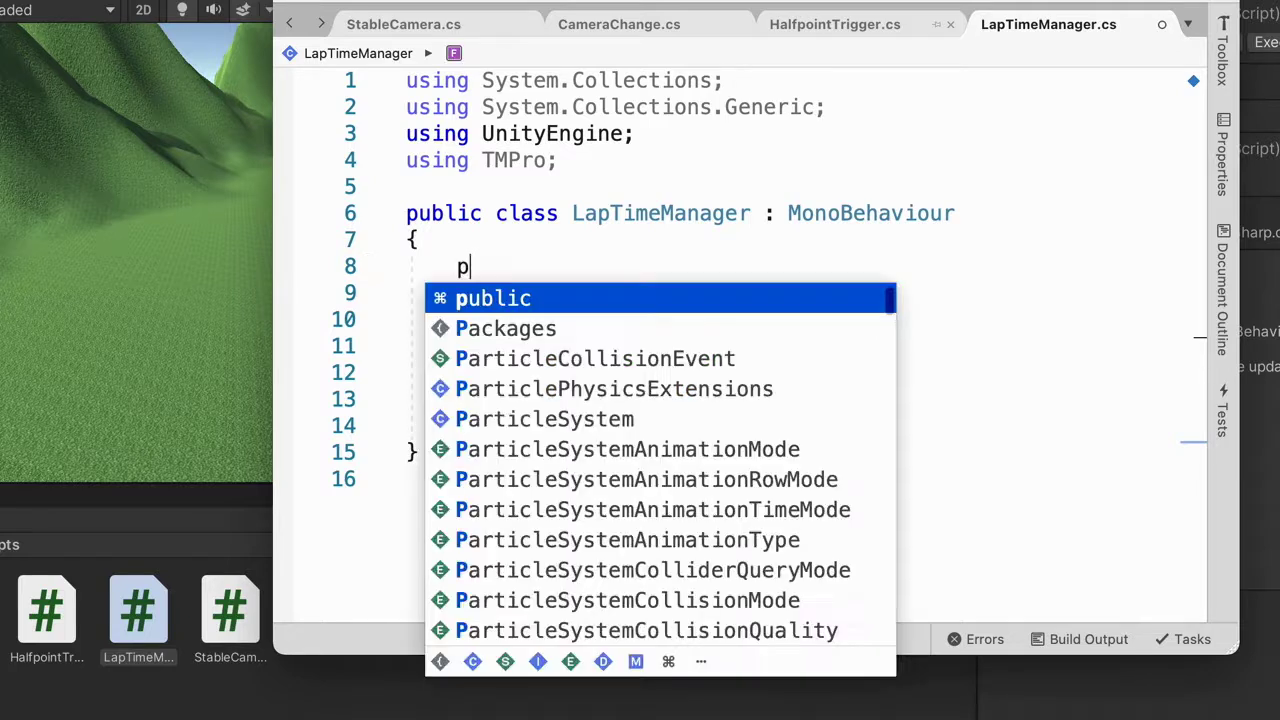
type("ubluc")
key("BackSpace")
key("BackSpace")
type("ic ")
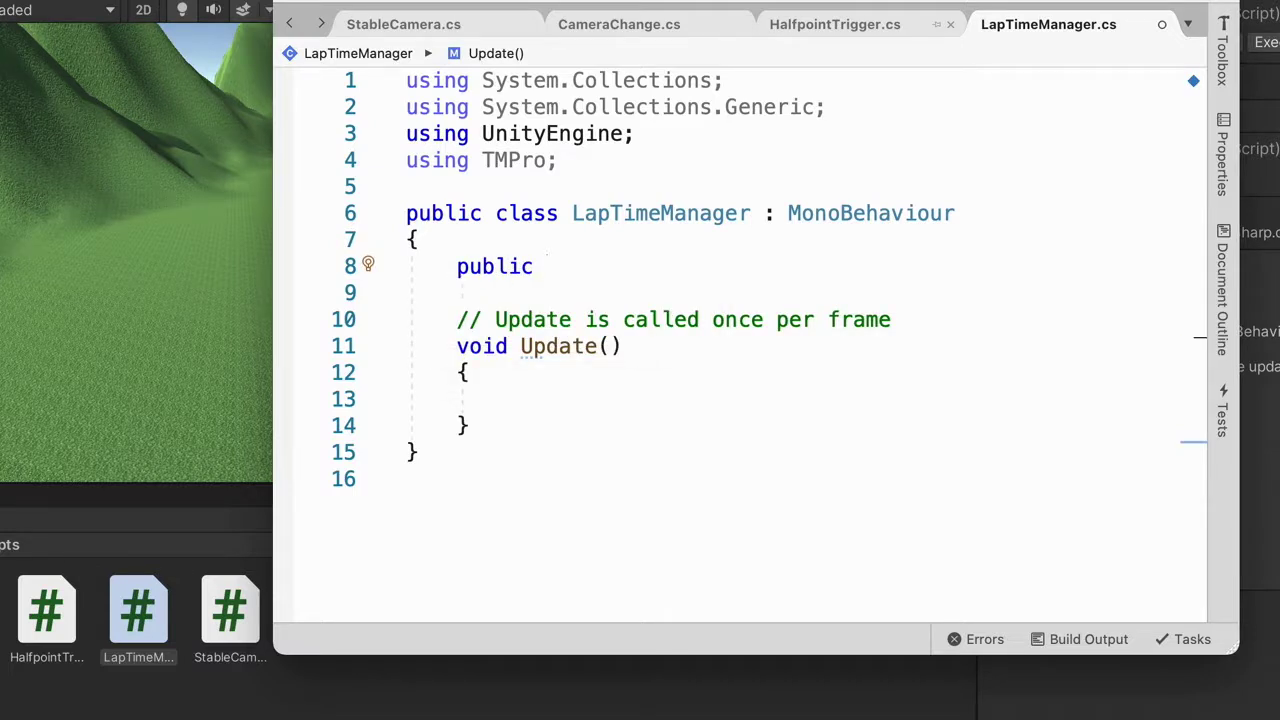
type("floa")
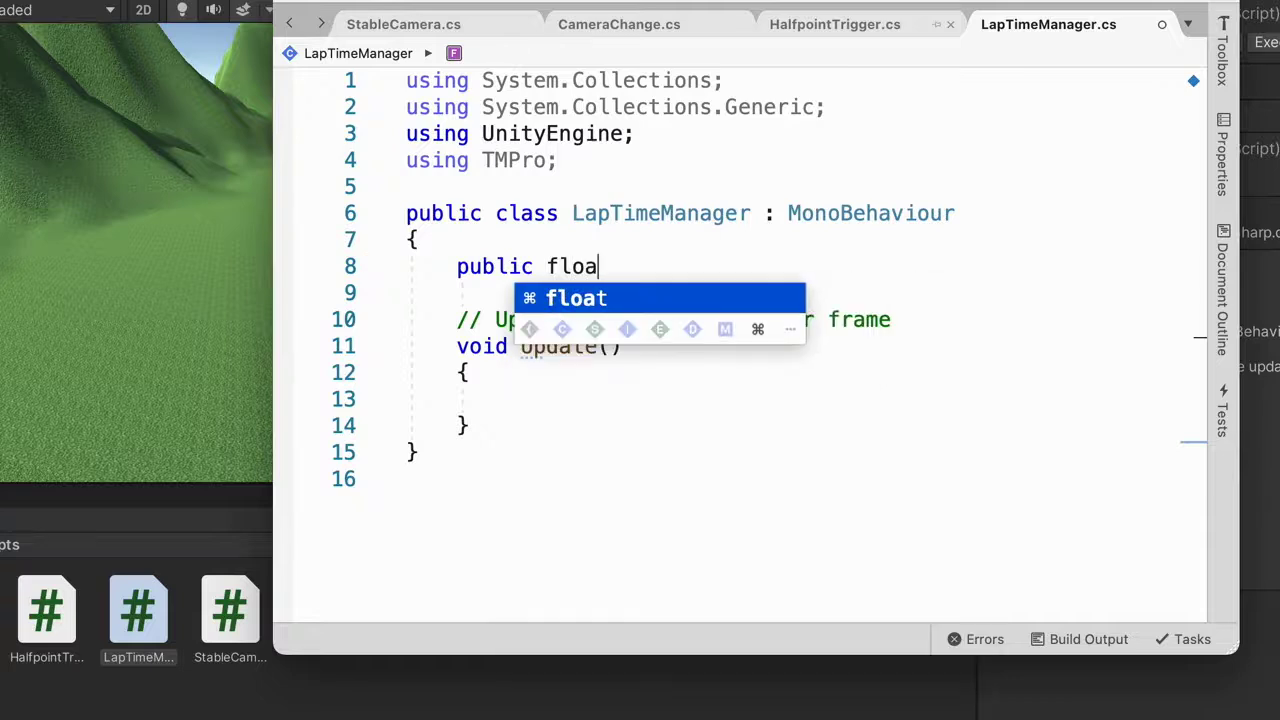
type("t int")
key("BackSpace")
key("BackSpace")
key("BackSpace")
key("BackSpace")
key("BackSpace")
key("BackSpace")
key("BackSpace")
key("BackSpace")
key("BackSpace")
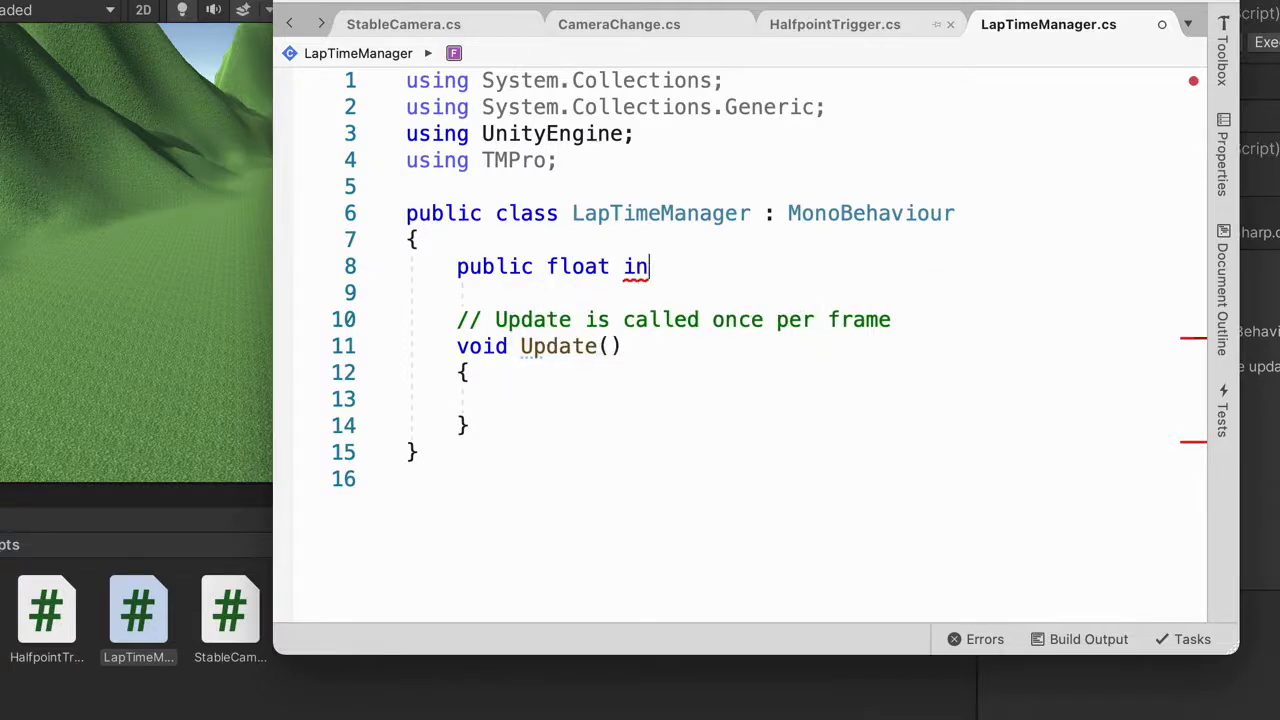
Complete the public declaration with static int minuteCount;
type("sta")
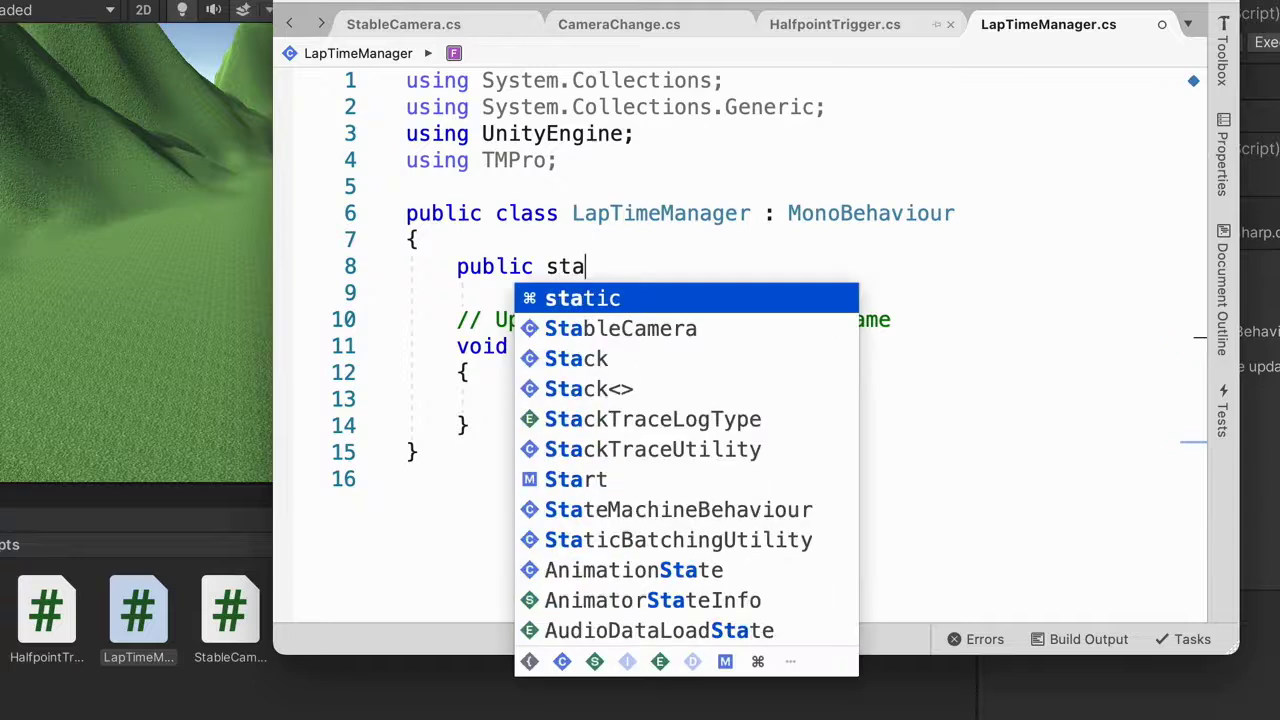
type("tic int ")
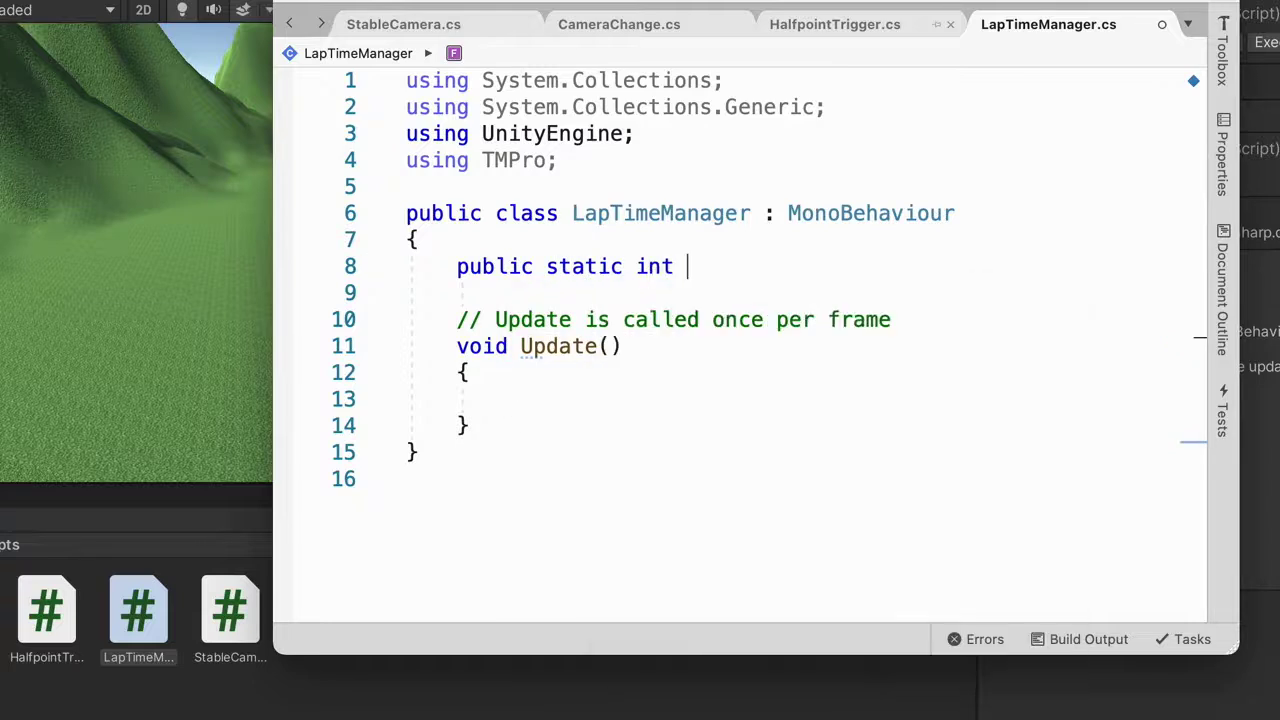
type("minuteCount;")
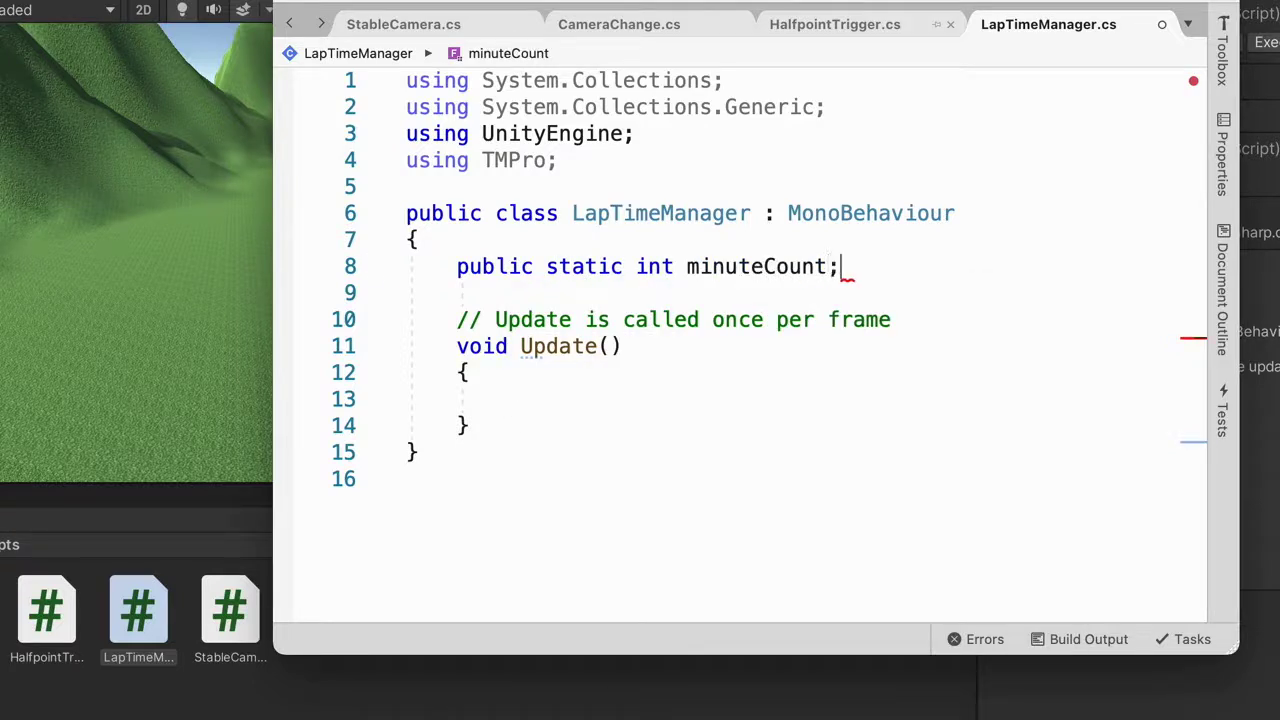
Declare public static int secondCount; on the line below minuteCount and add an empty line under it
key("Return")
type("p")
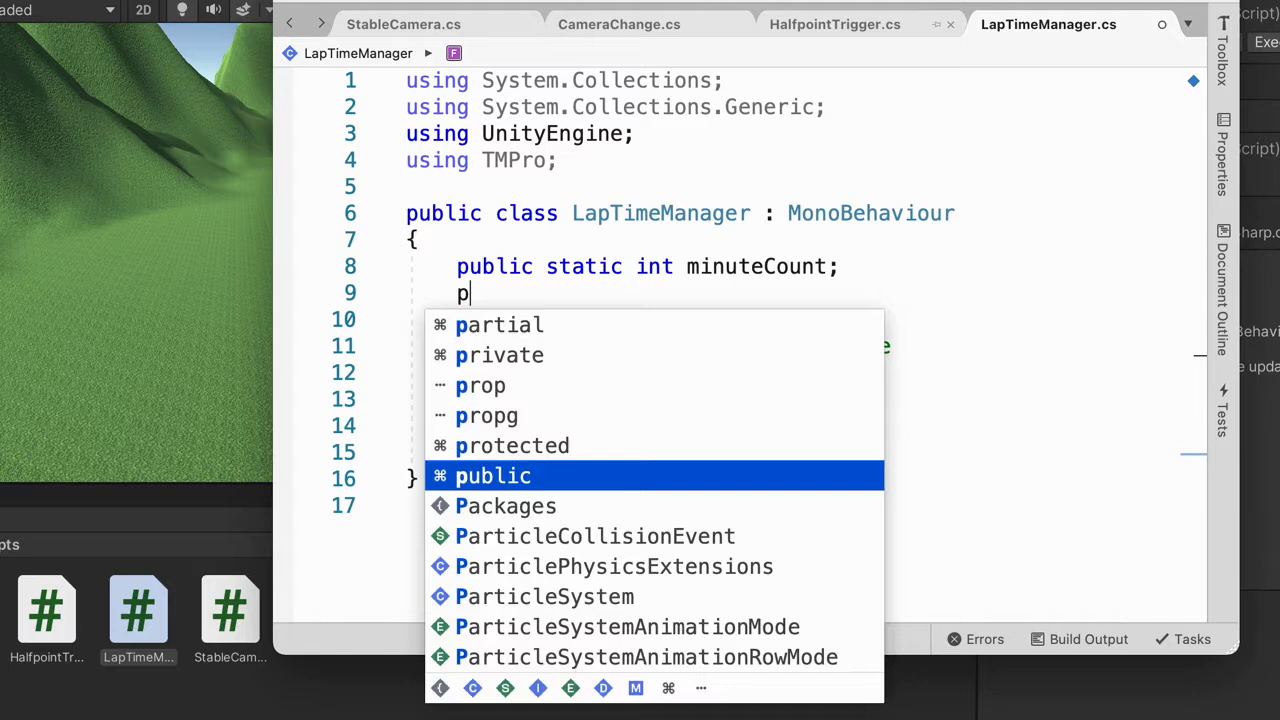
type("ublic statis")
key("BackSpace")
type("c int")
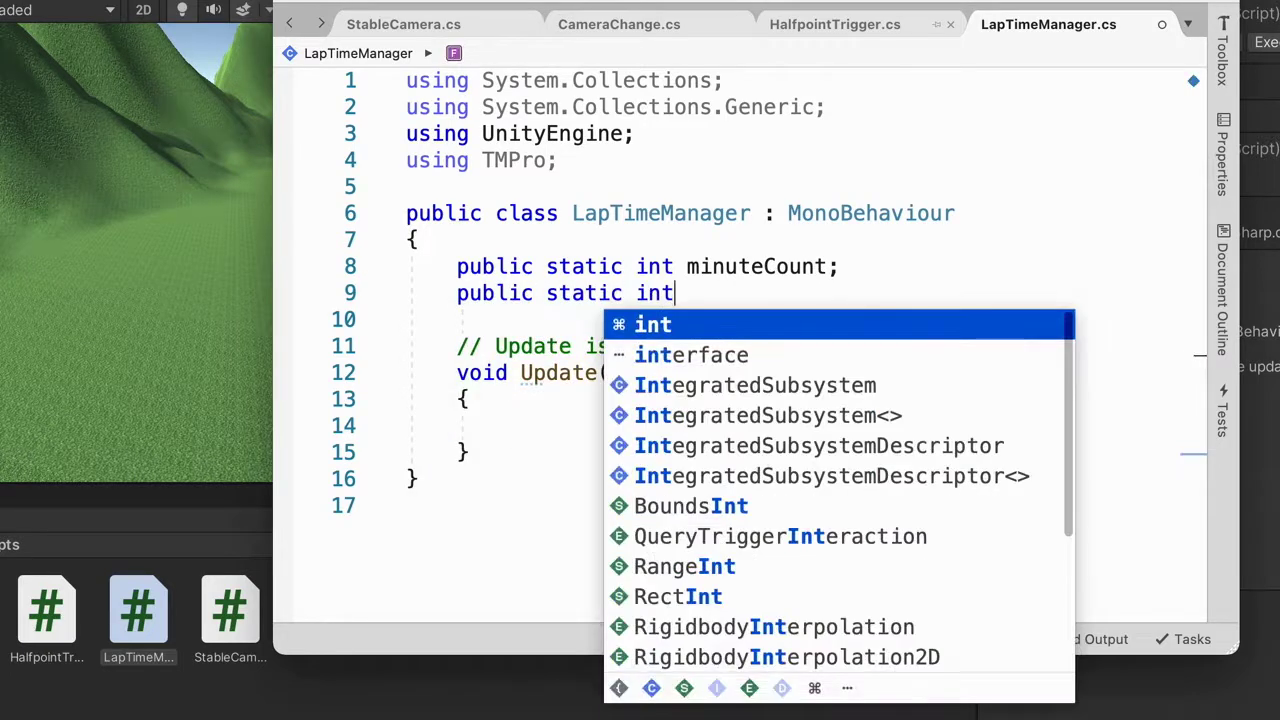
type(" secondCount;")
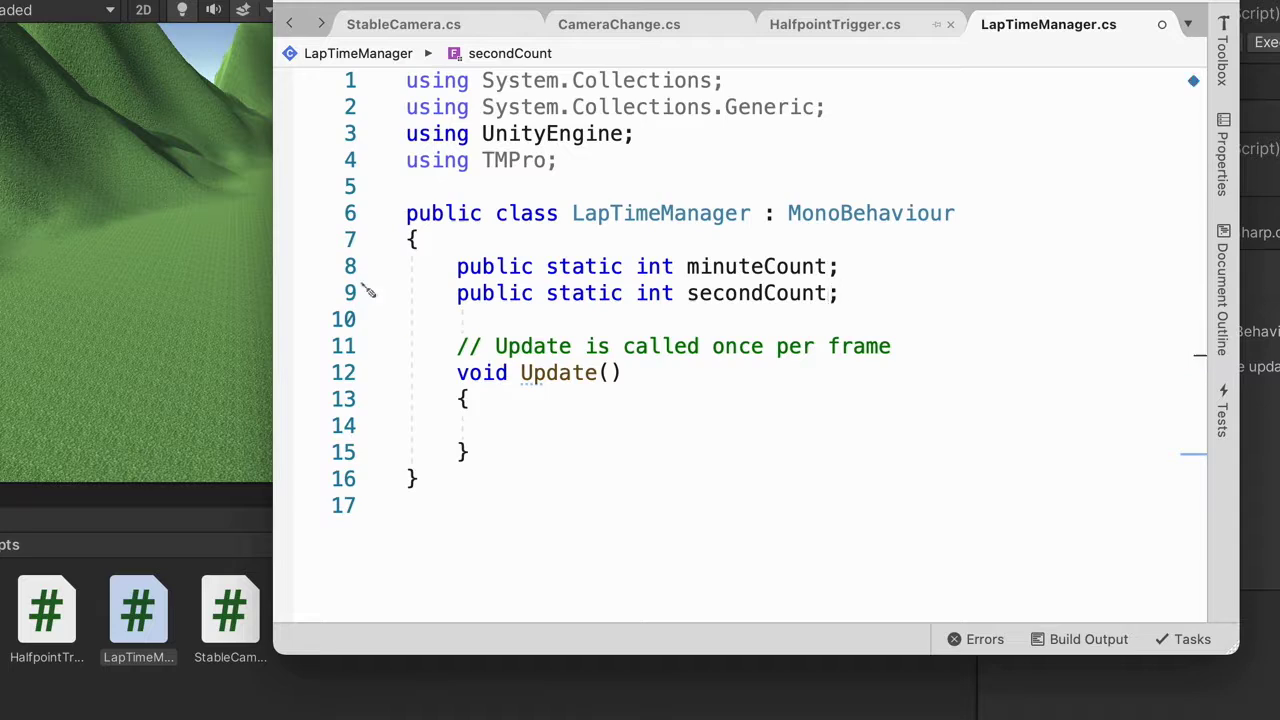
key("Return")
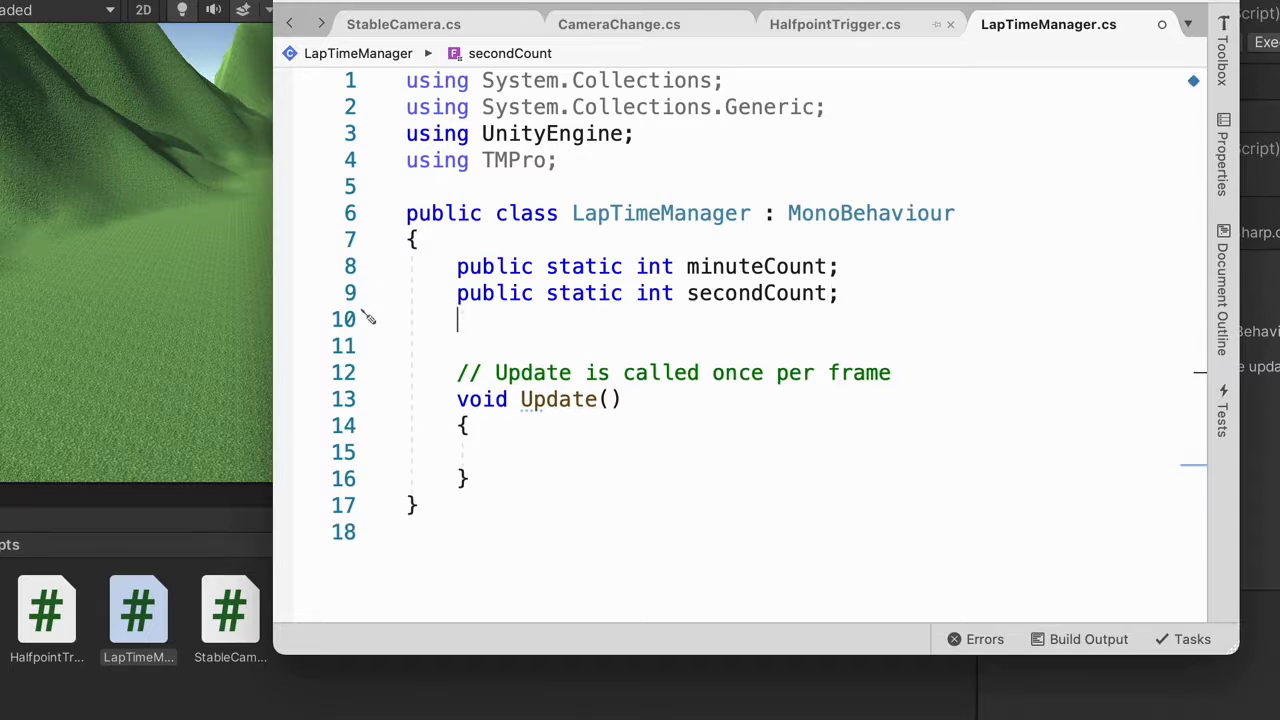
Declare public static float milliCount; on the line below secondCount and start a new line under it
type("public ")
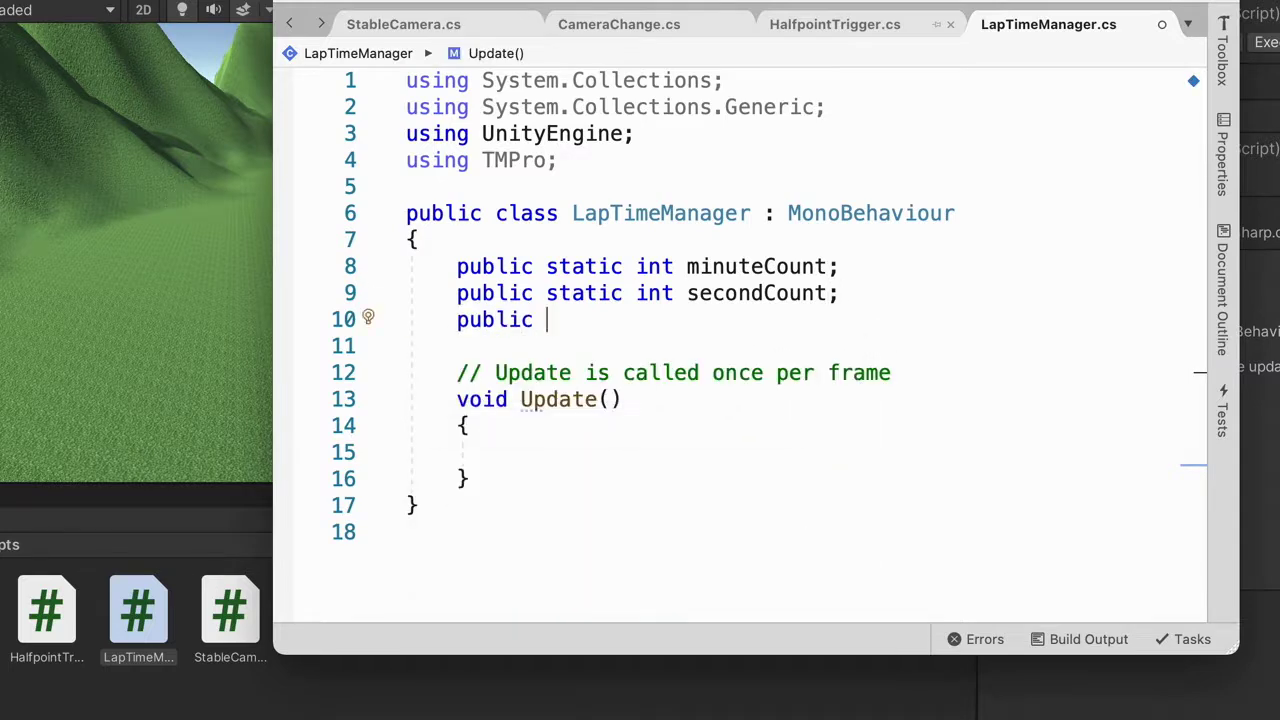
type("static fl")
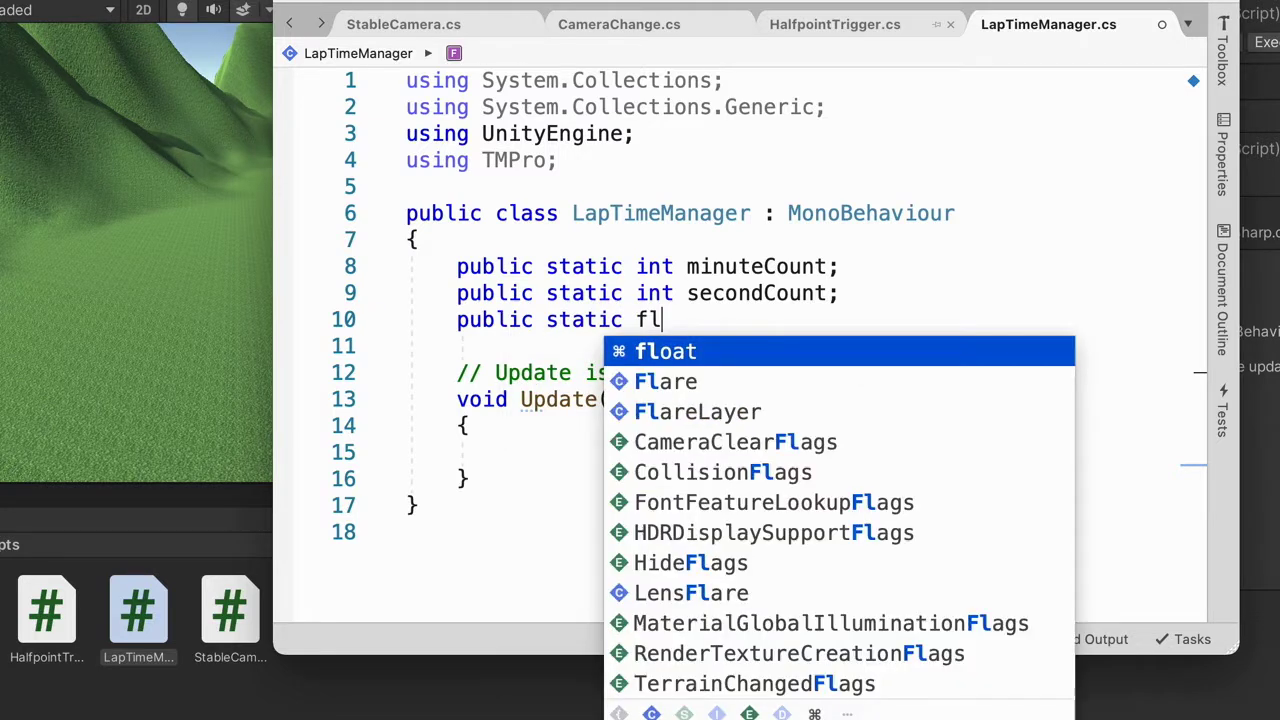
type("oat milliCount;")
key("Return")
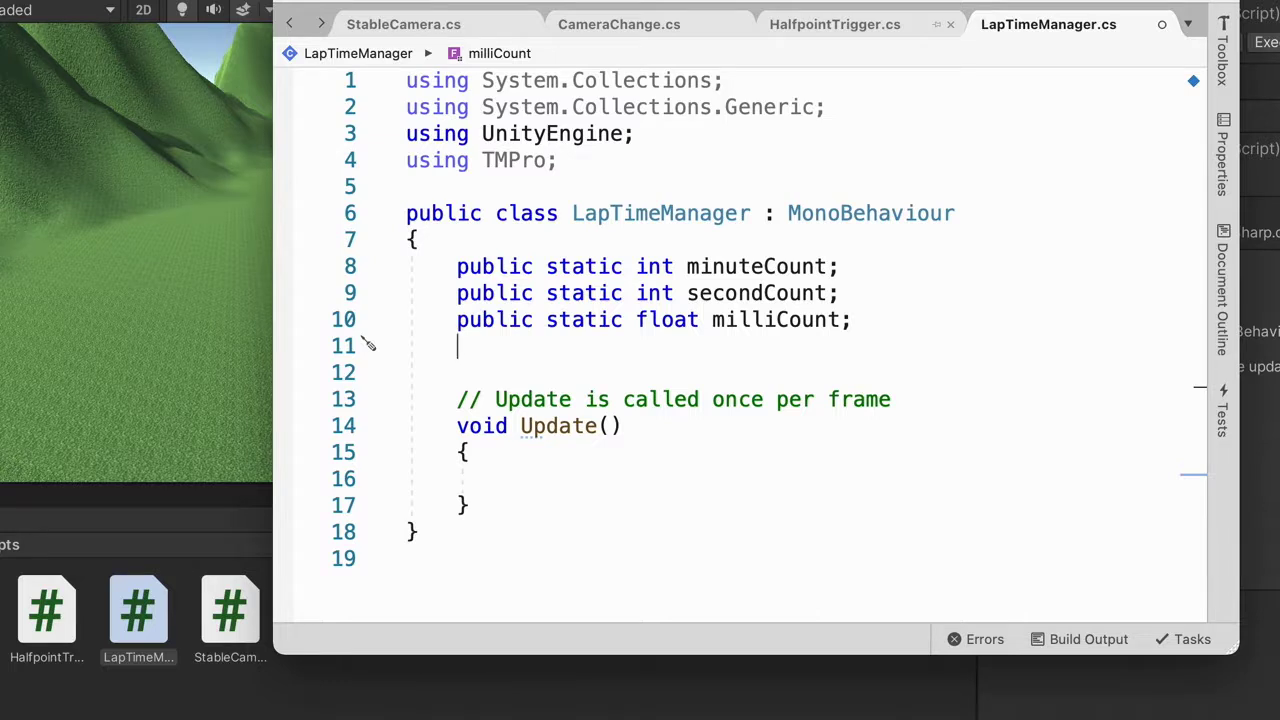
Declare public static string milliDisplay; below milliCount and leave a blank line after it
type("p")
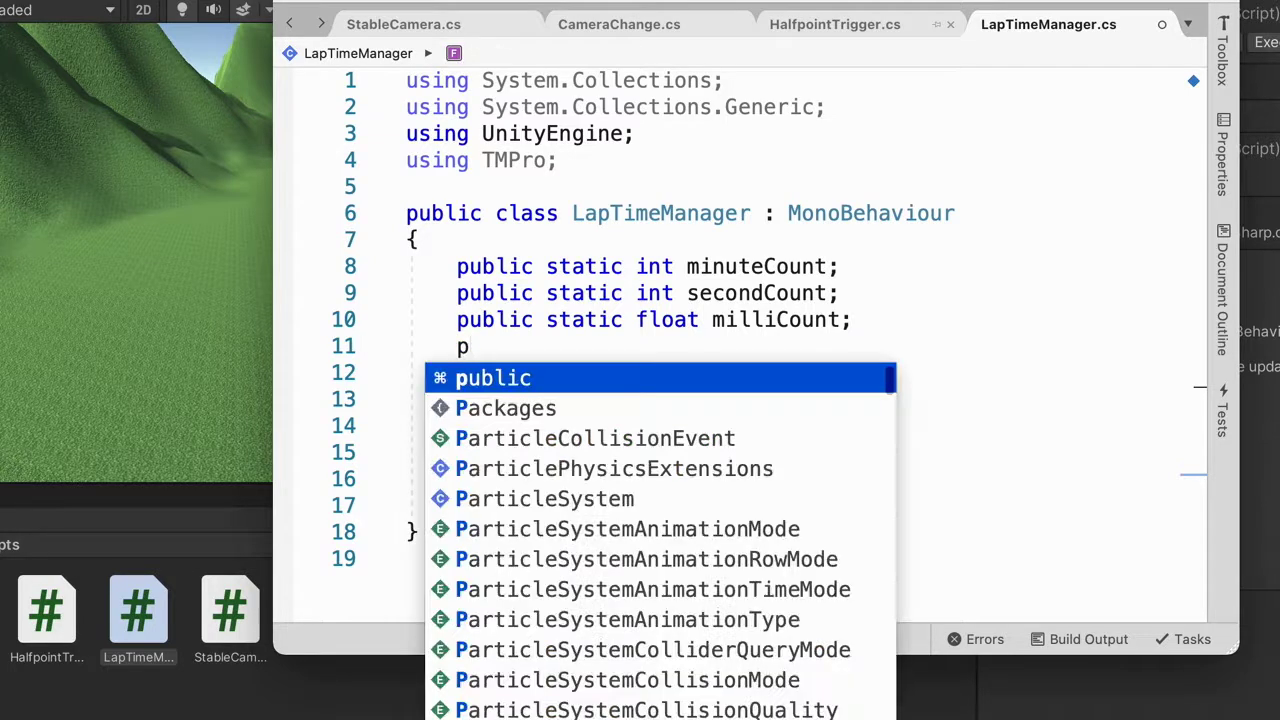
type("ublic static ")
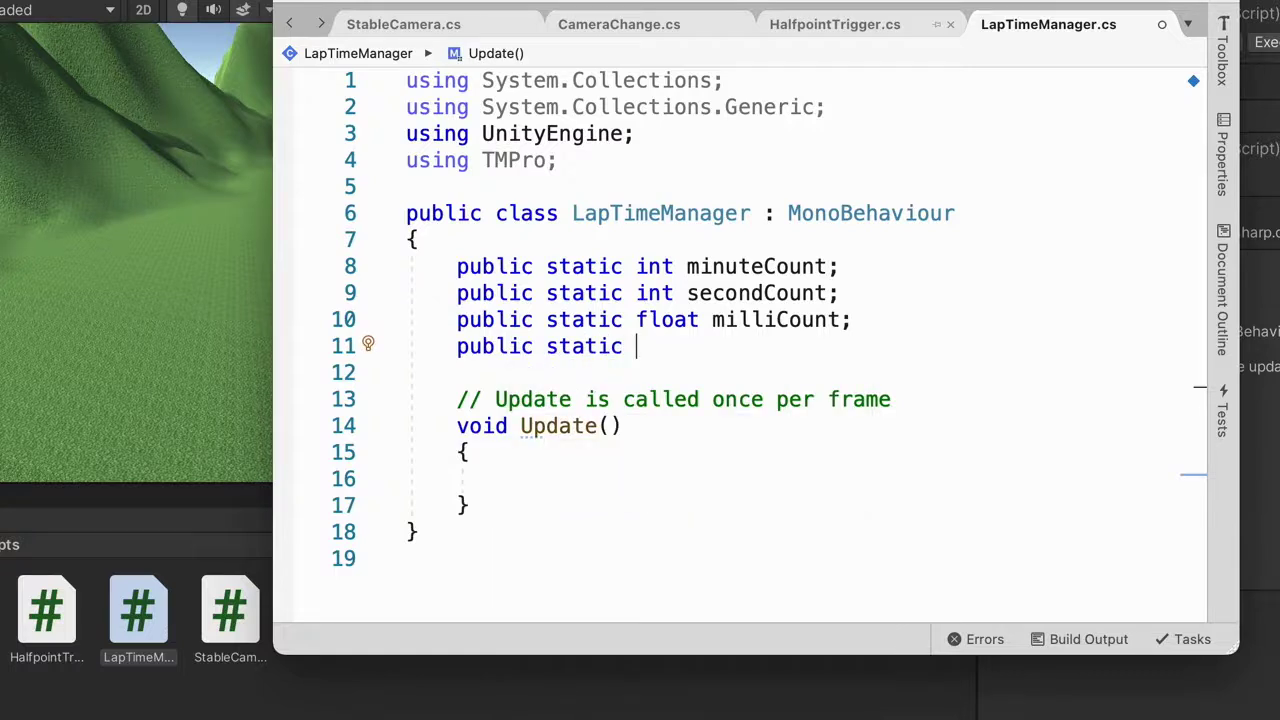
type("string ")
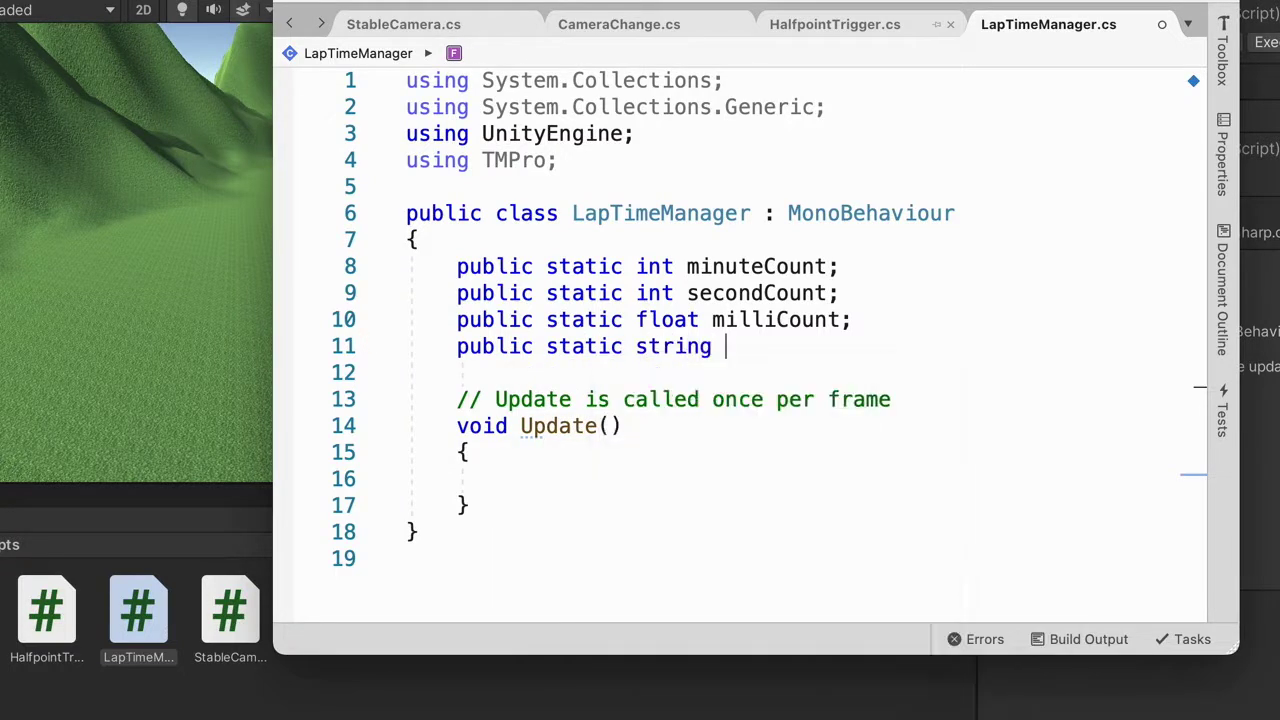
type("mil")
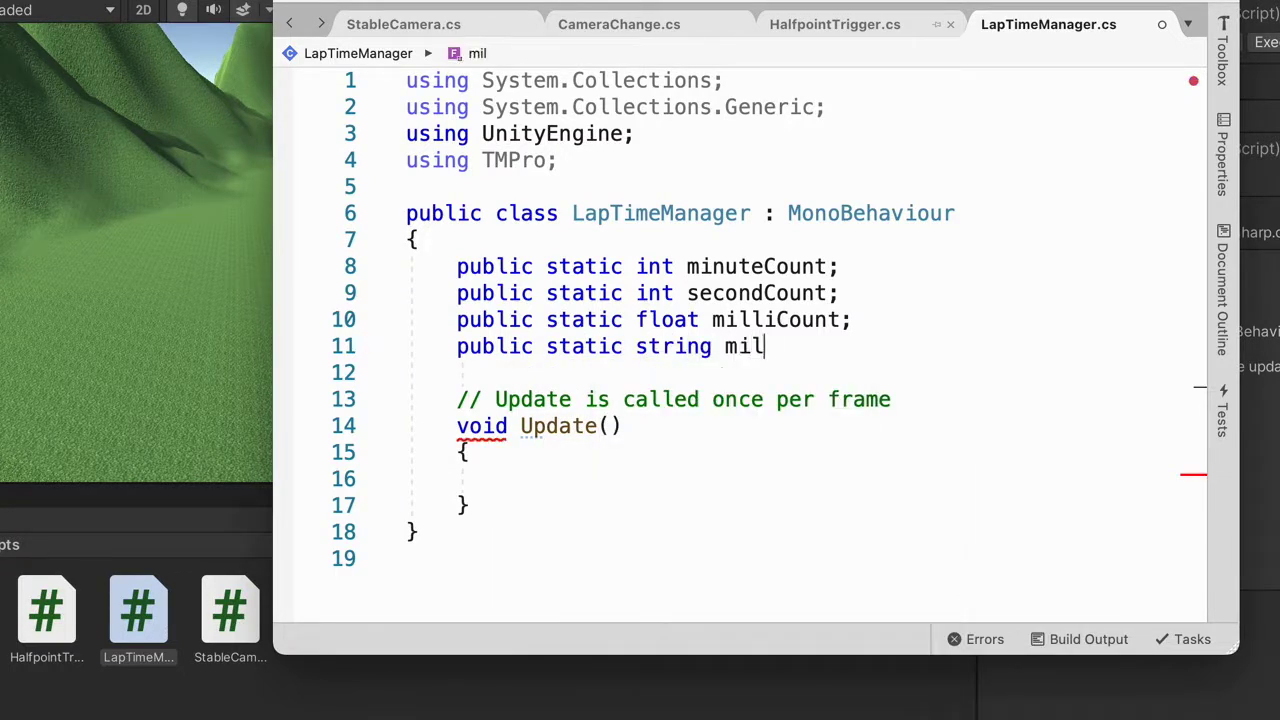
type("liDisplay;")
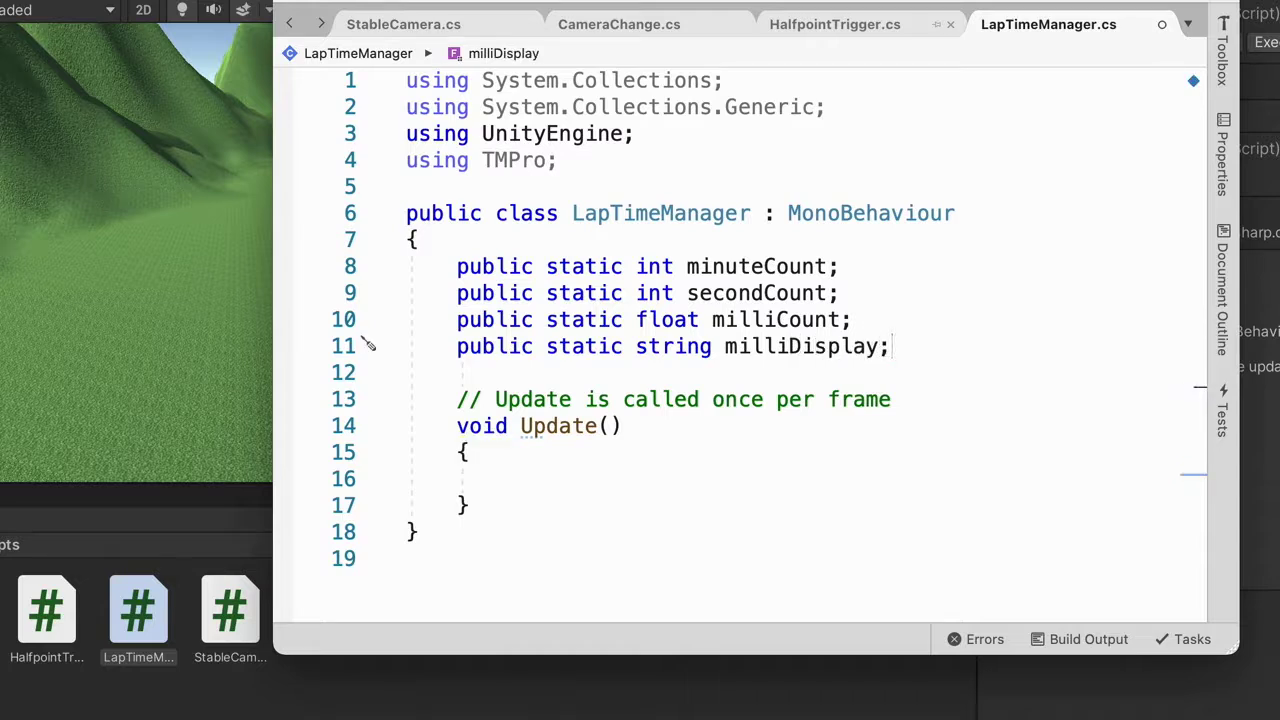
key("Return")
key("Return")
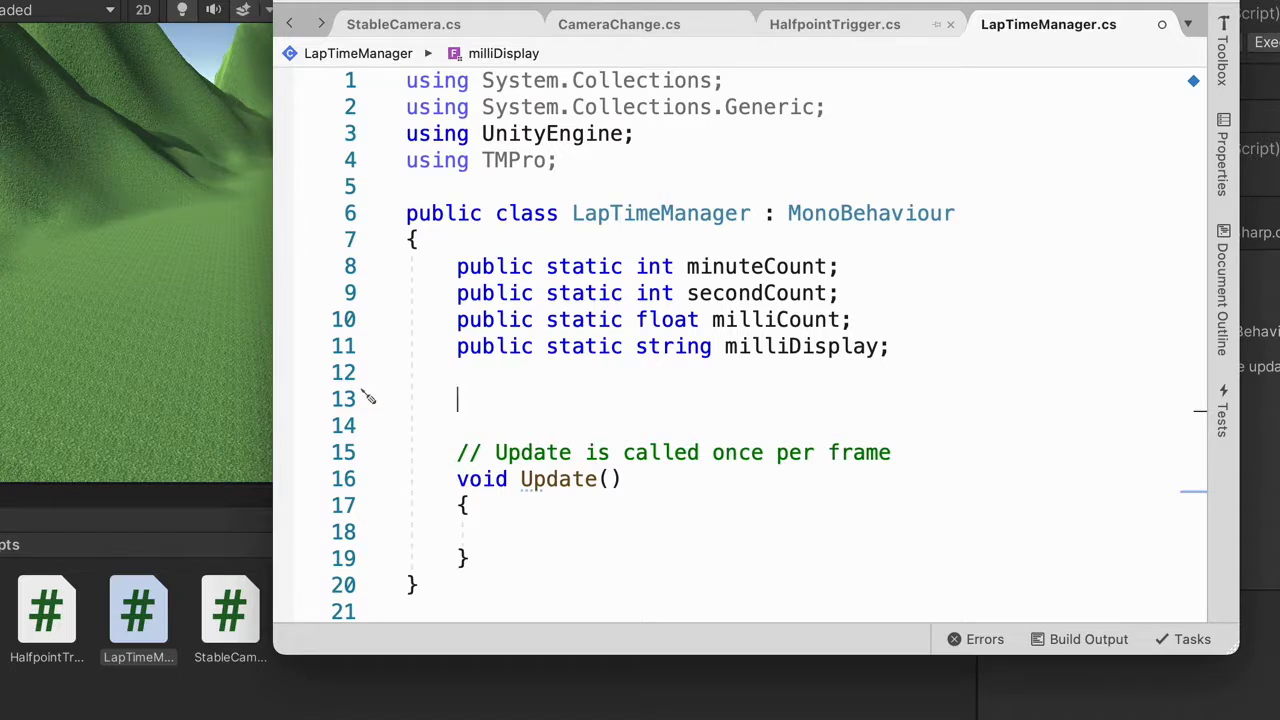
Declare public GameObject minuteBox; below the blank line that follows the static fields
type("public ")
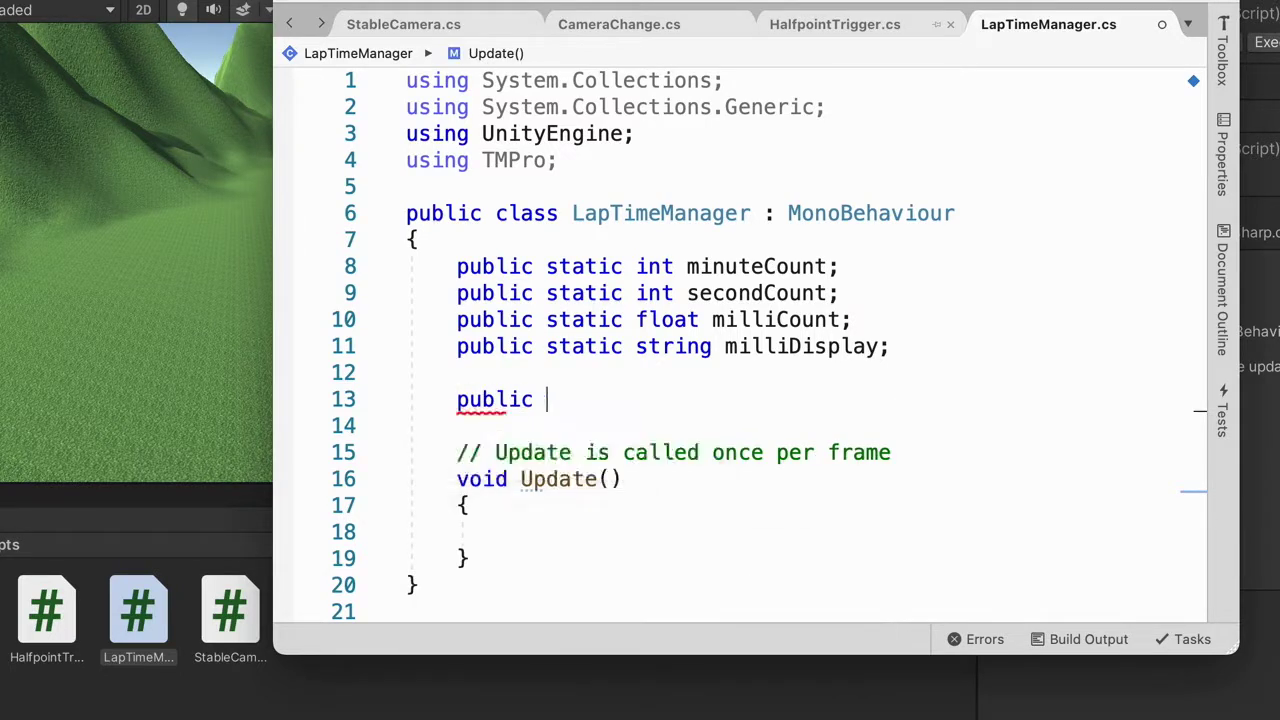
type("Game")
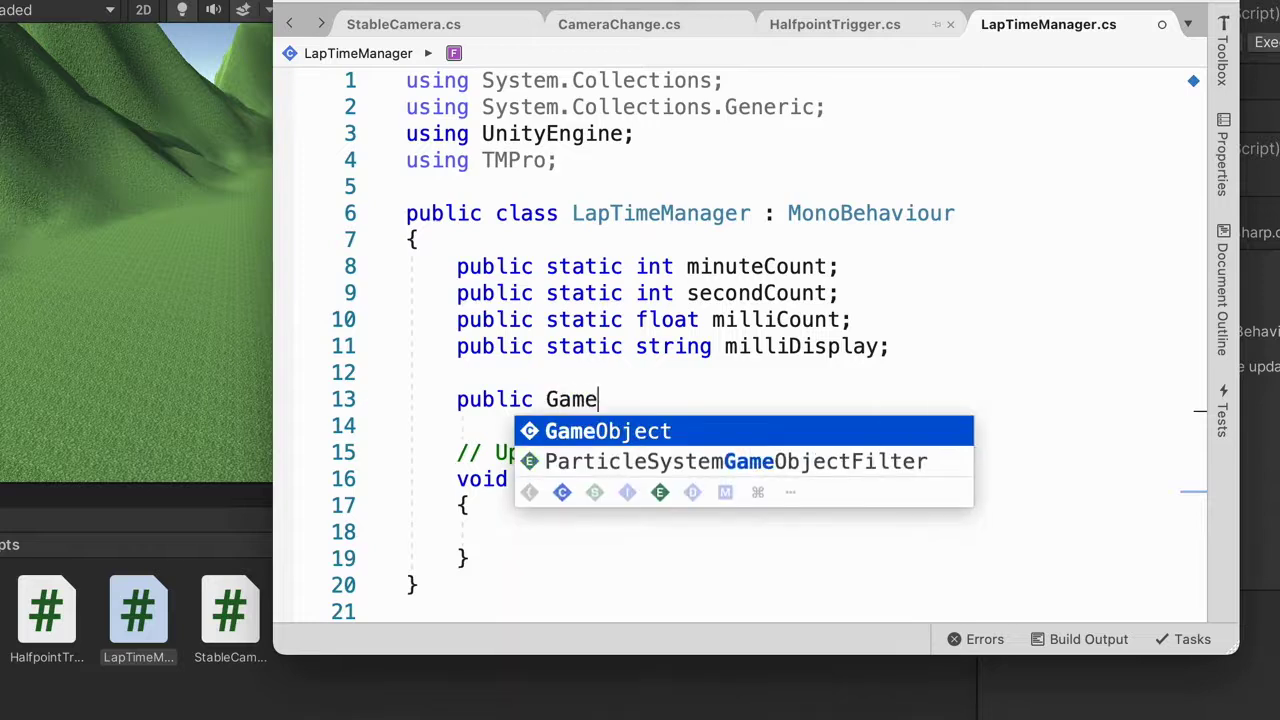
type("Object min")
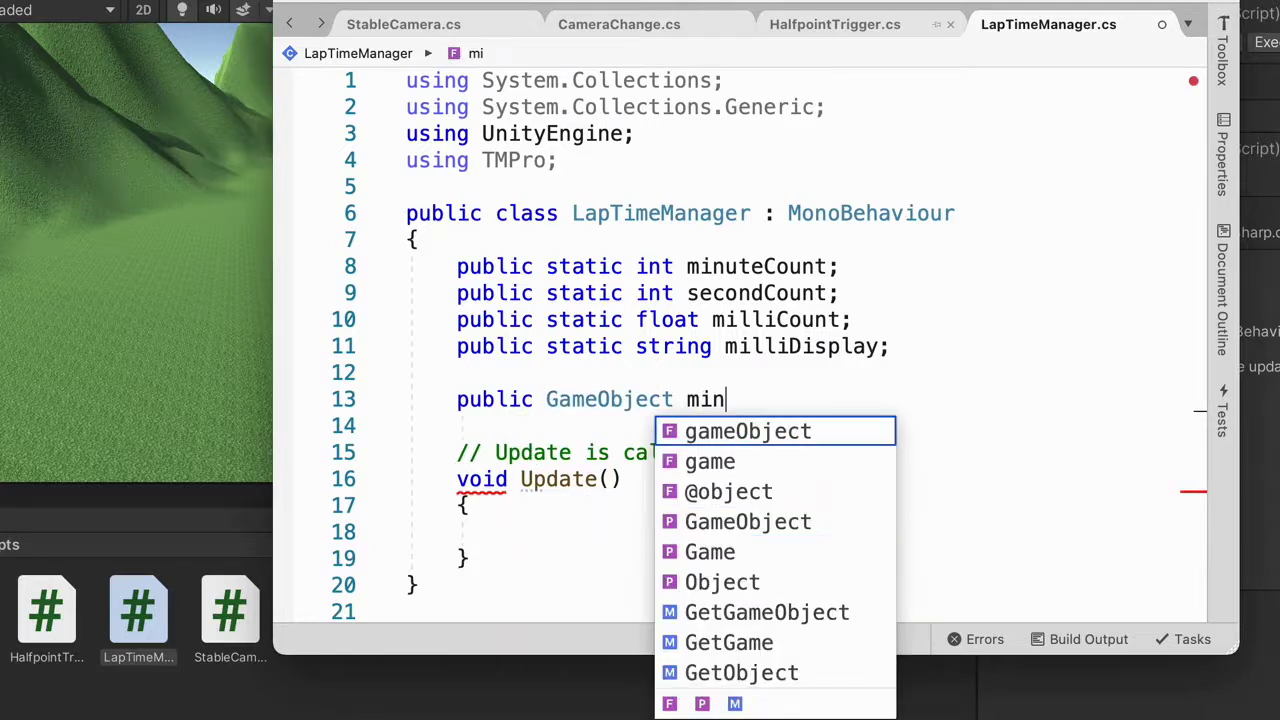
type("uteBox;")
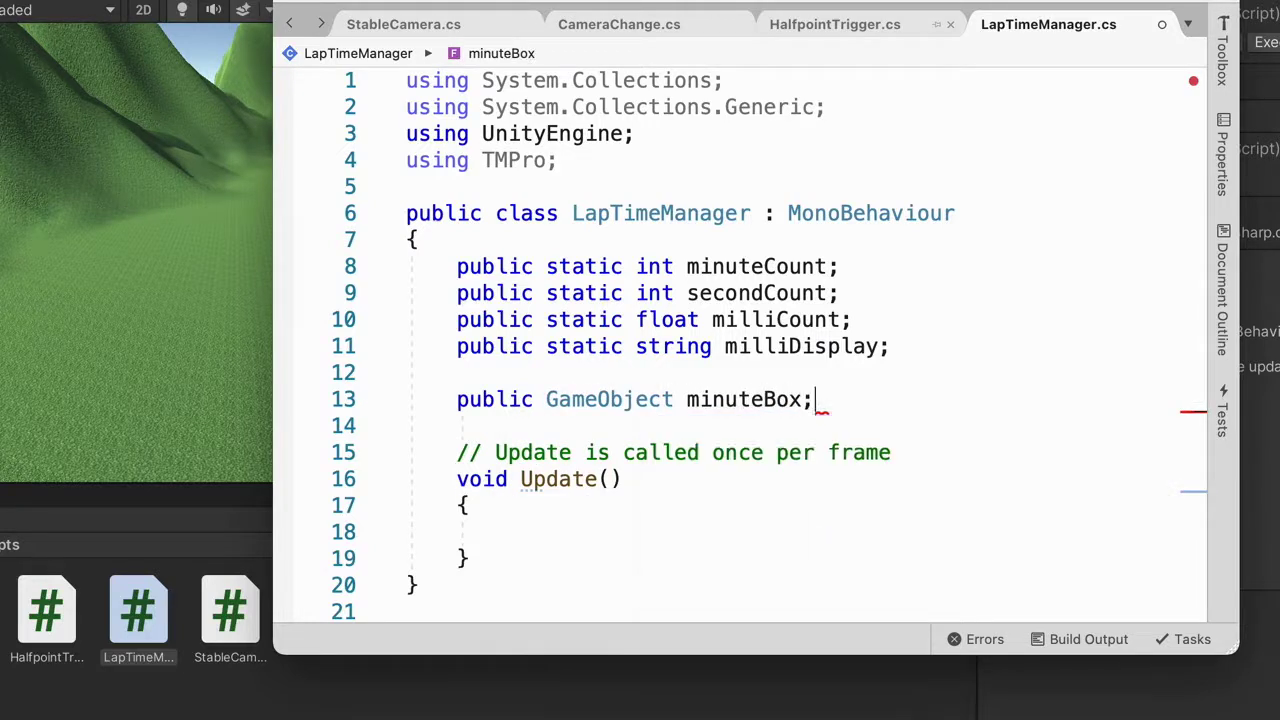
key("Return")
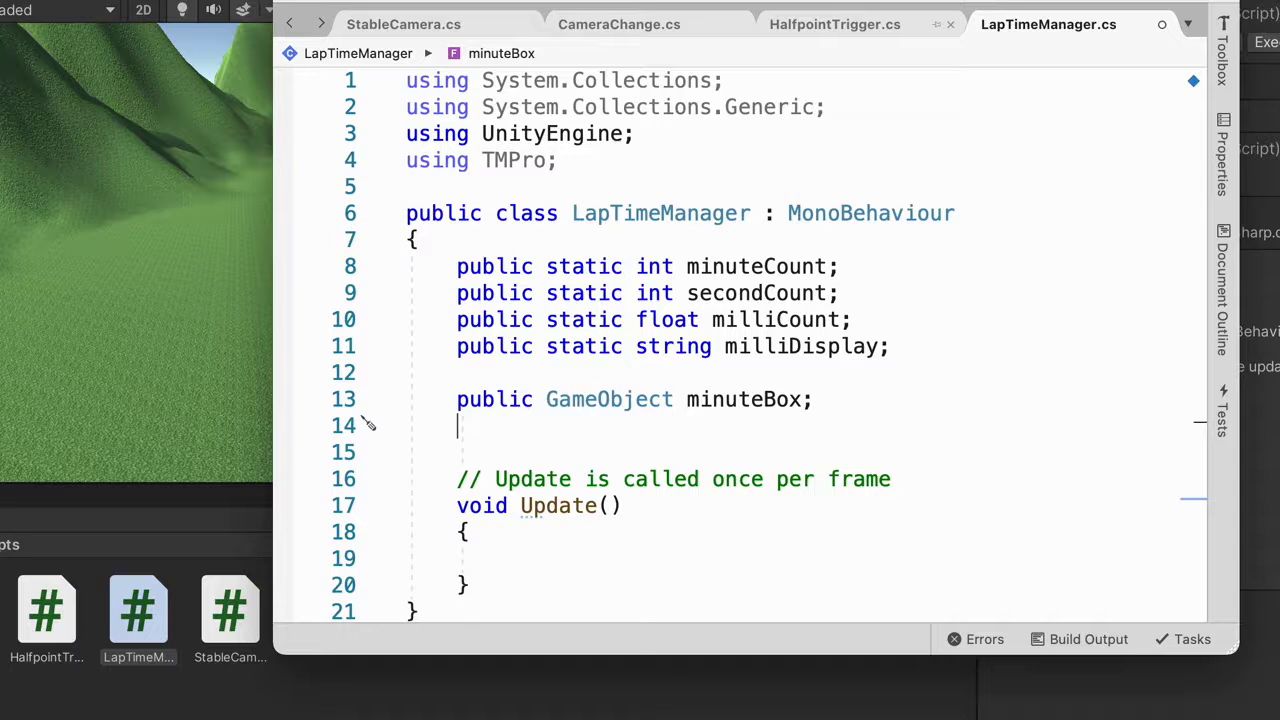
Declare public GameObject secondBox; on the line below minuteBox
type("pubn")
key("BackSpace")
type("lic Gam")
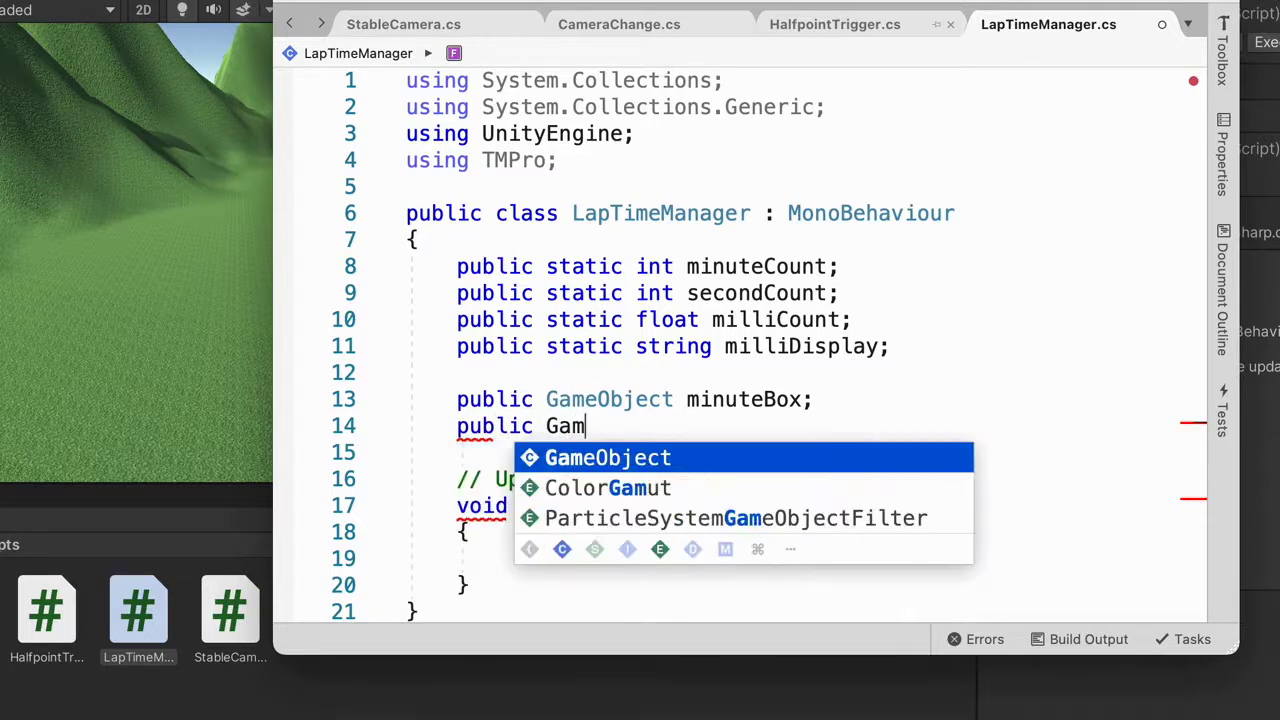
key("Return")
type("sec")
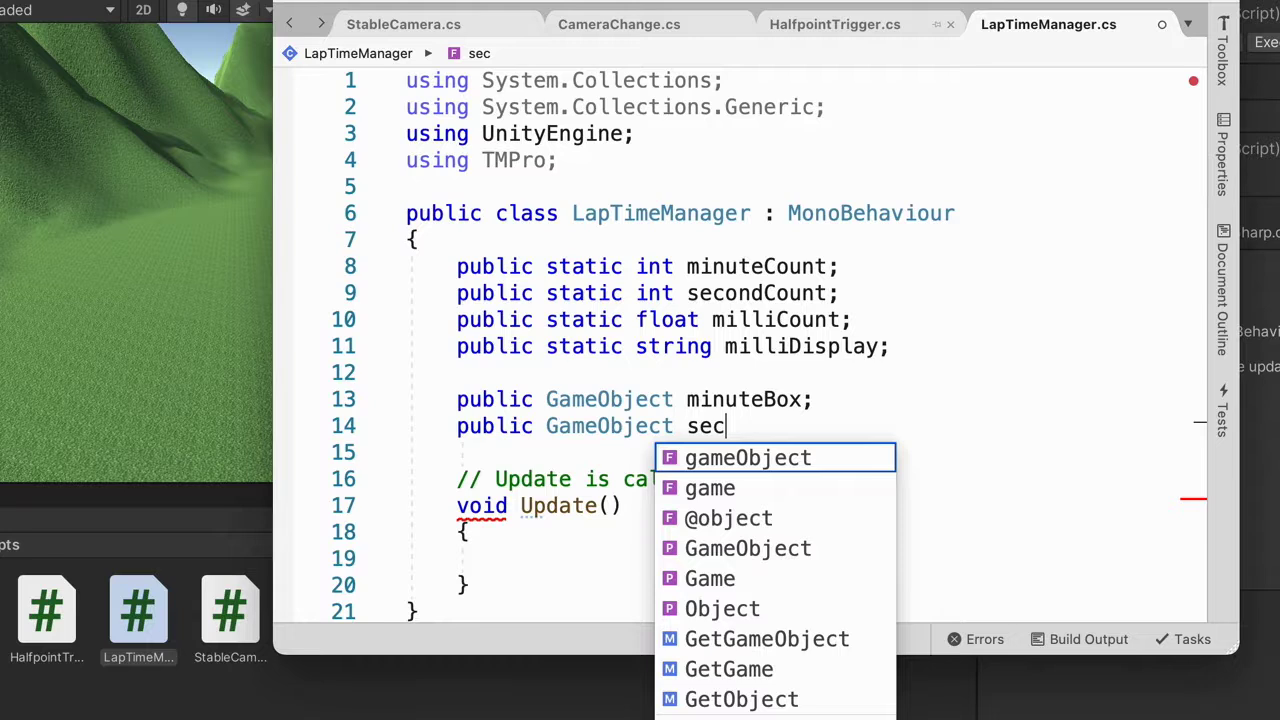
type("ondBox;")
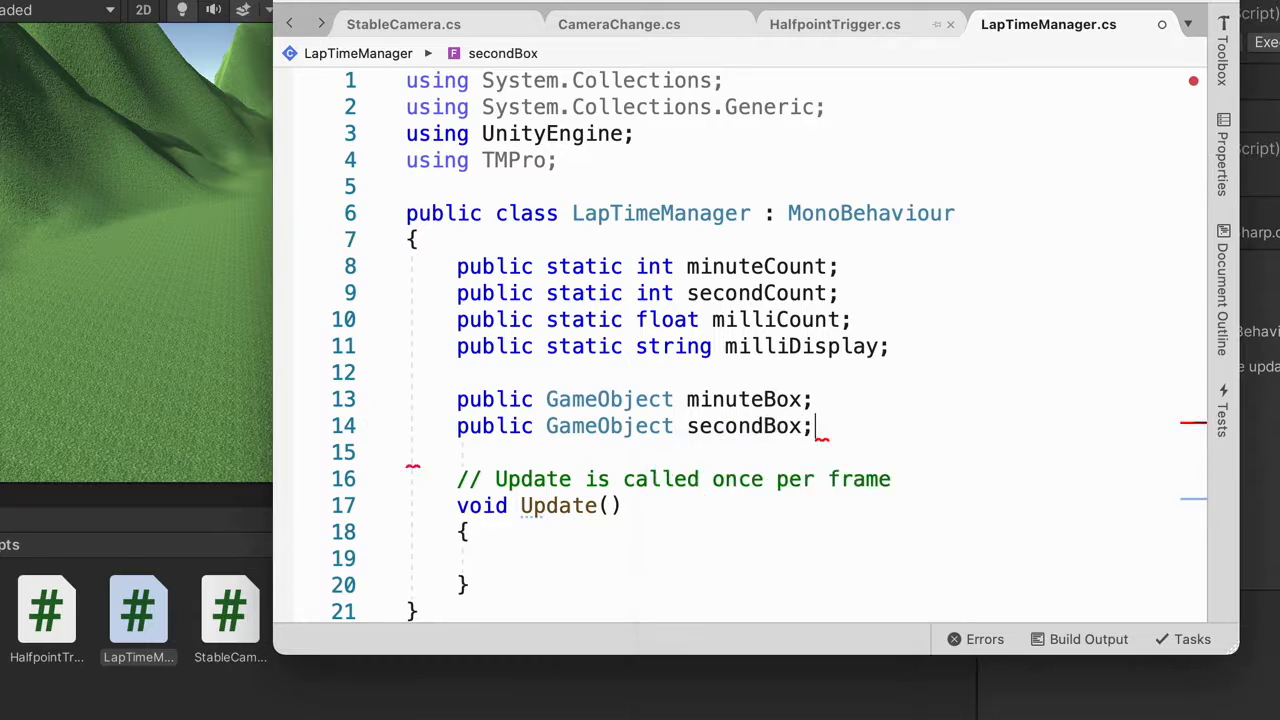
key("Return")
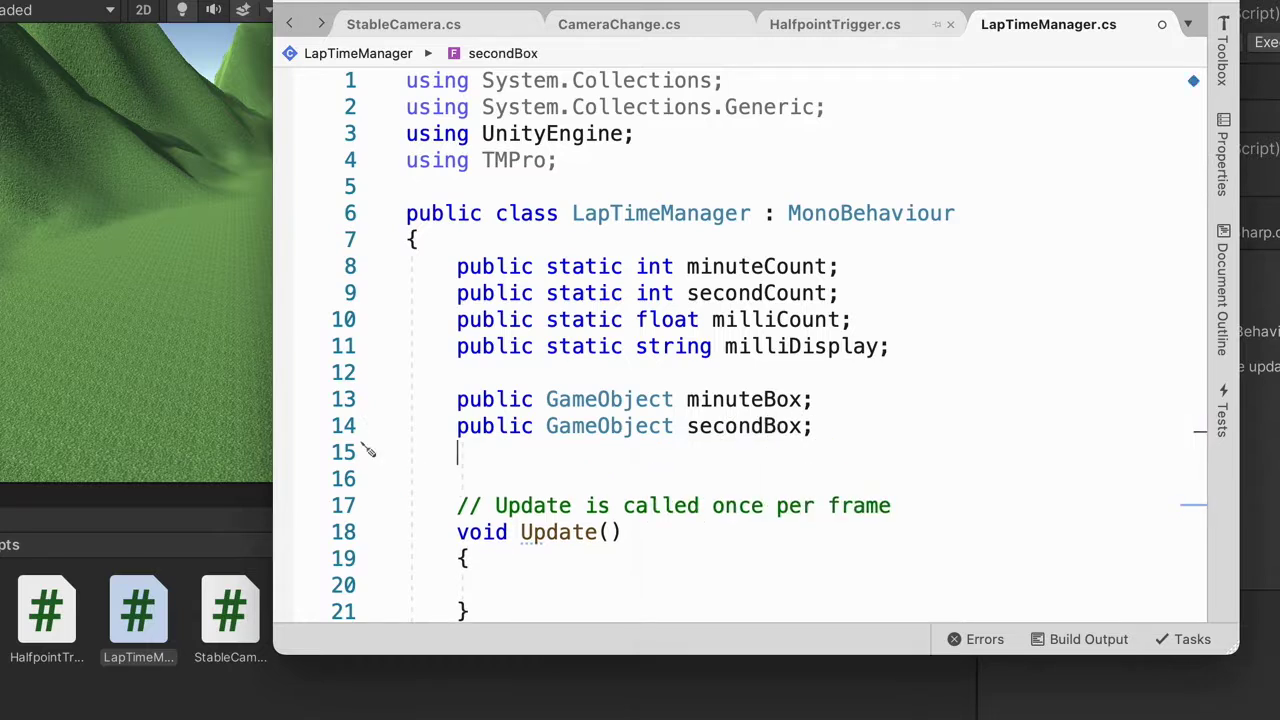
Declare public GameObject milliBox; on the line below secondBox
type("publi")
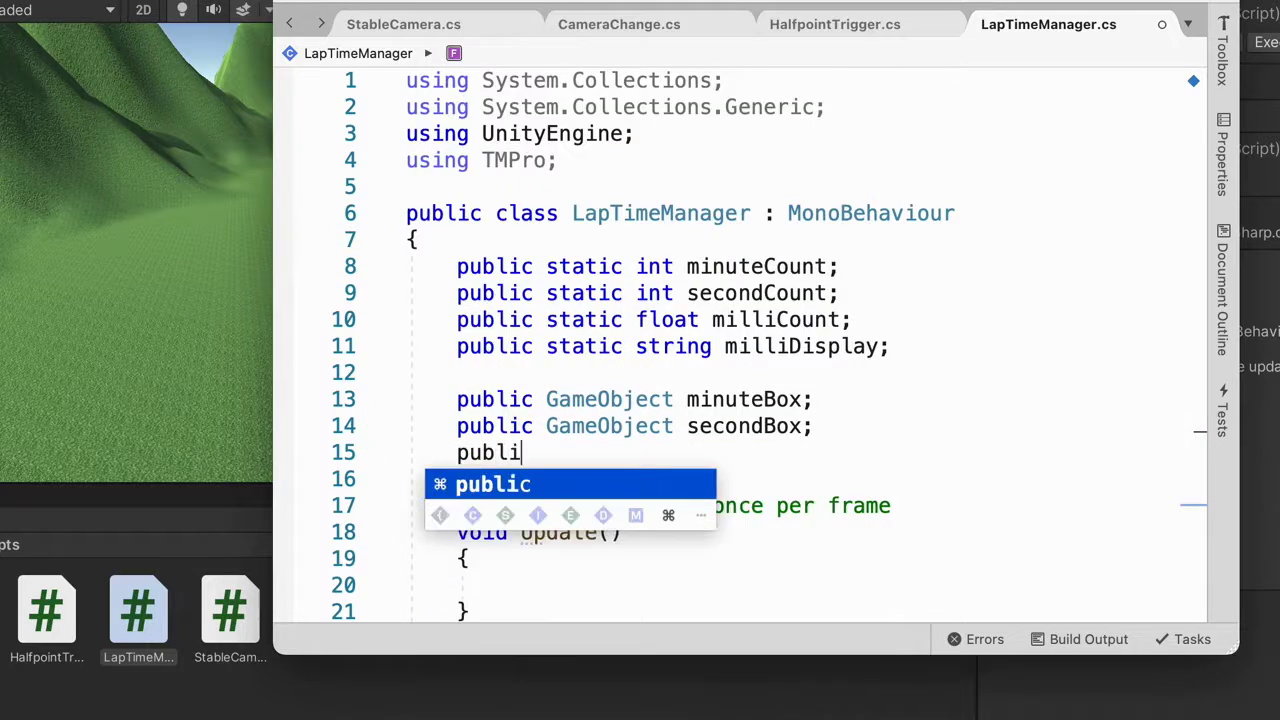
type("c Game")
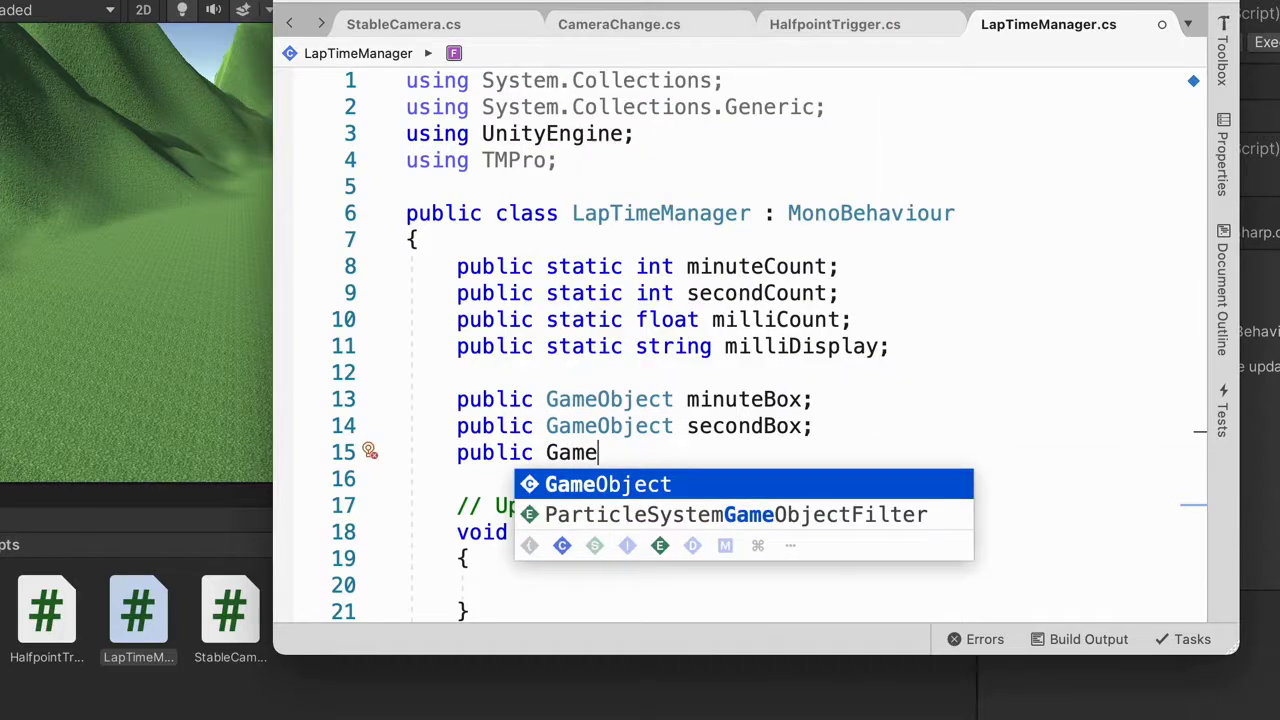
key("Return")
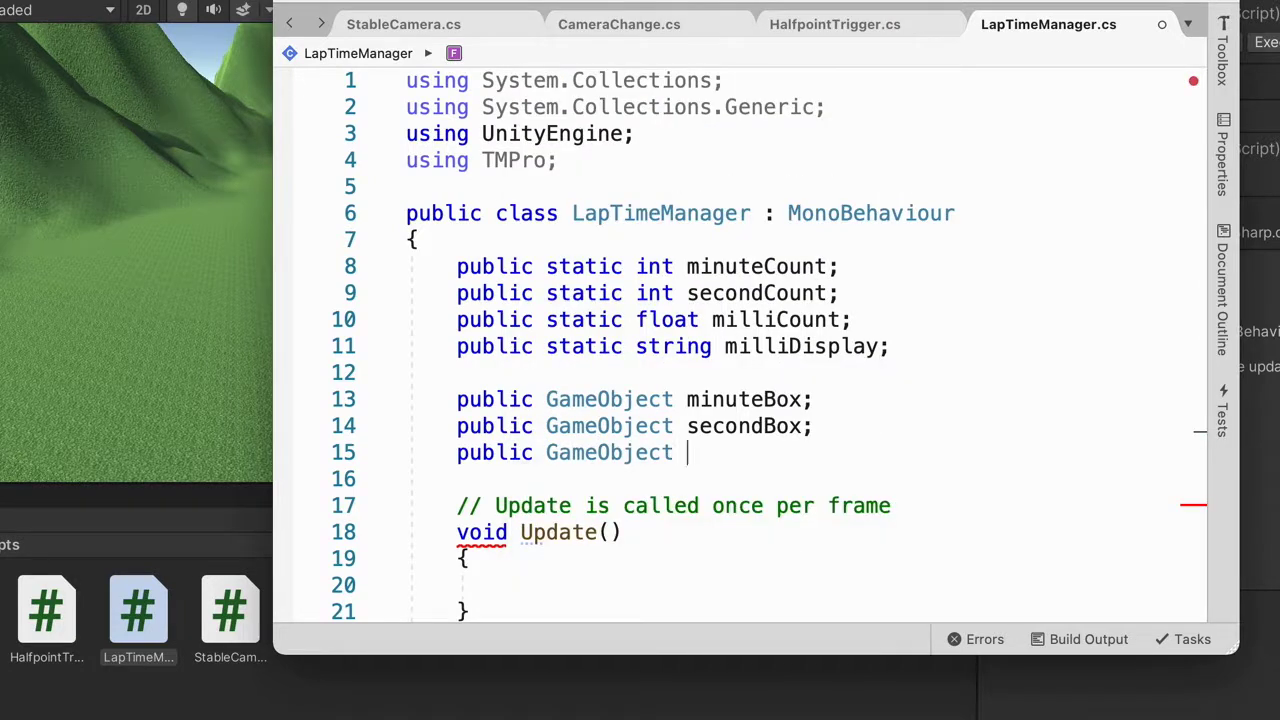
type("milliBox;")
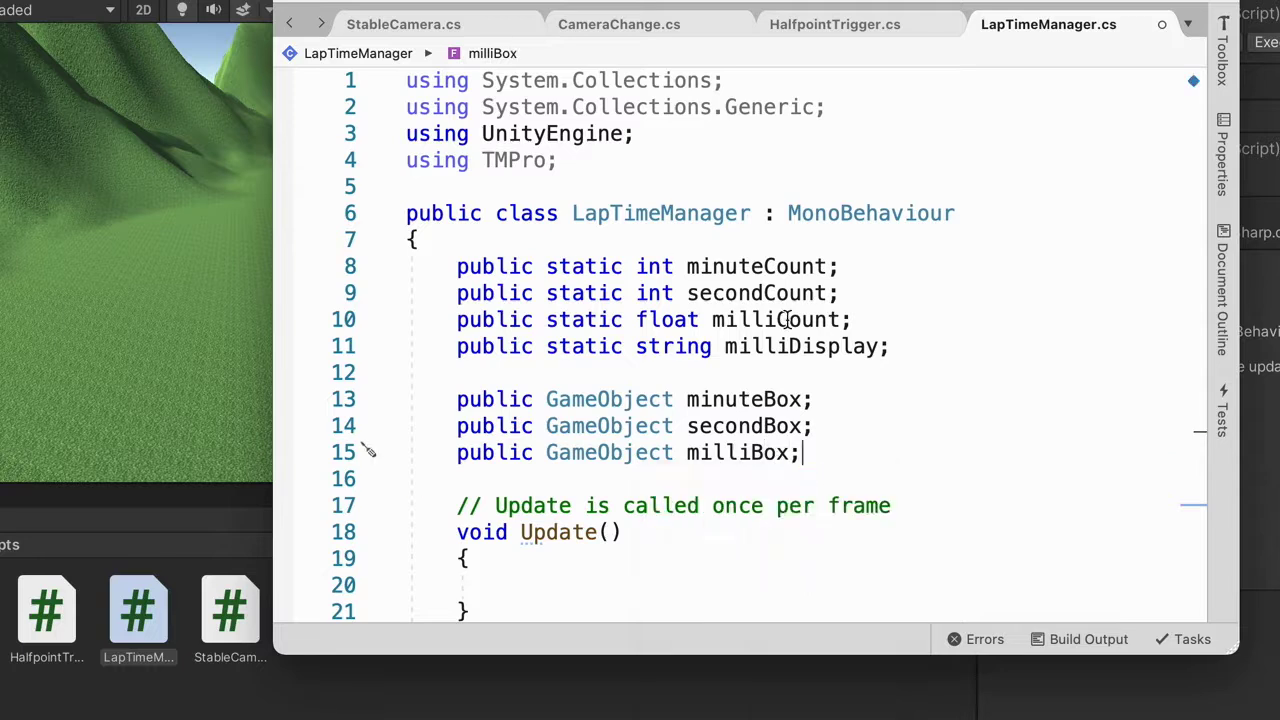
Add milliCount += Time.deltaTime * 10; inside the Update method and start a new line below it
scroll(888, 384, "down", 3)
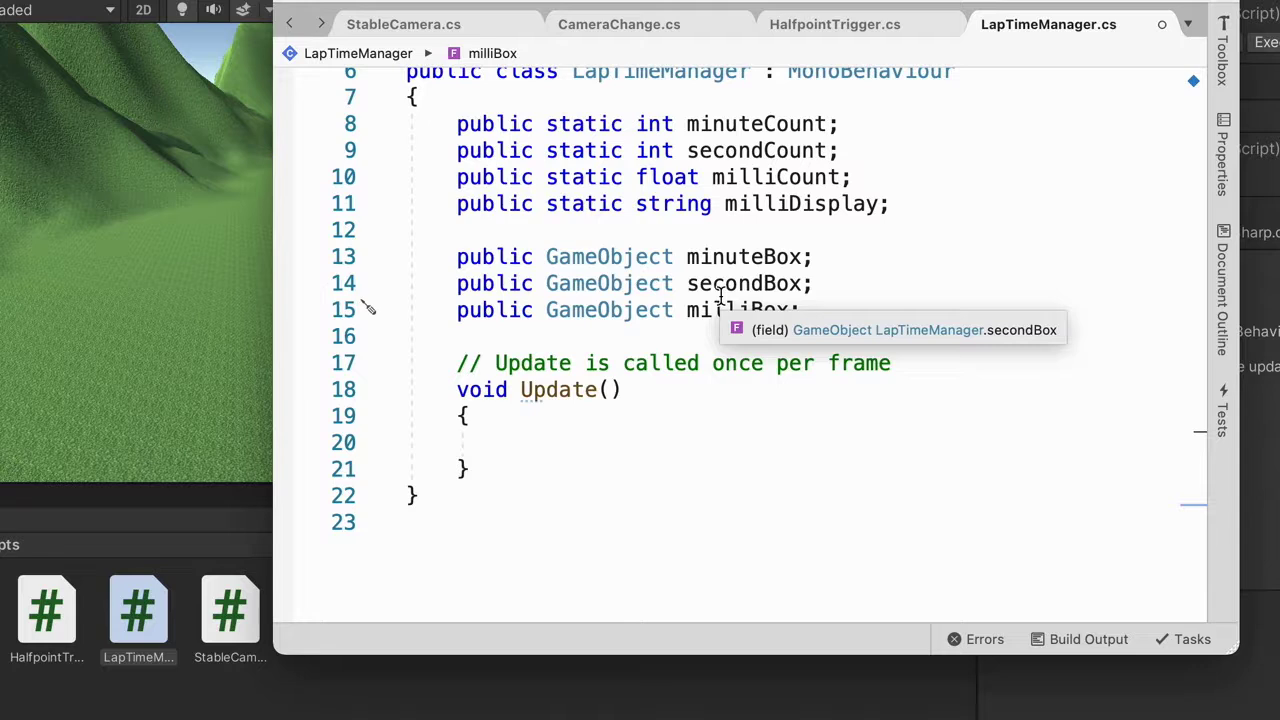
left_click(507, 443)
type("mil")
key("Down")
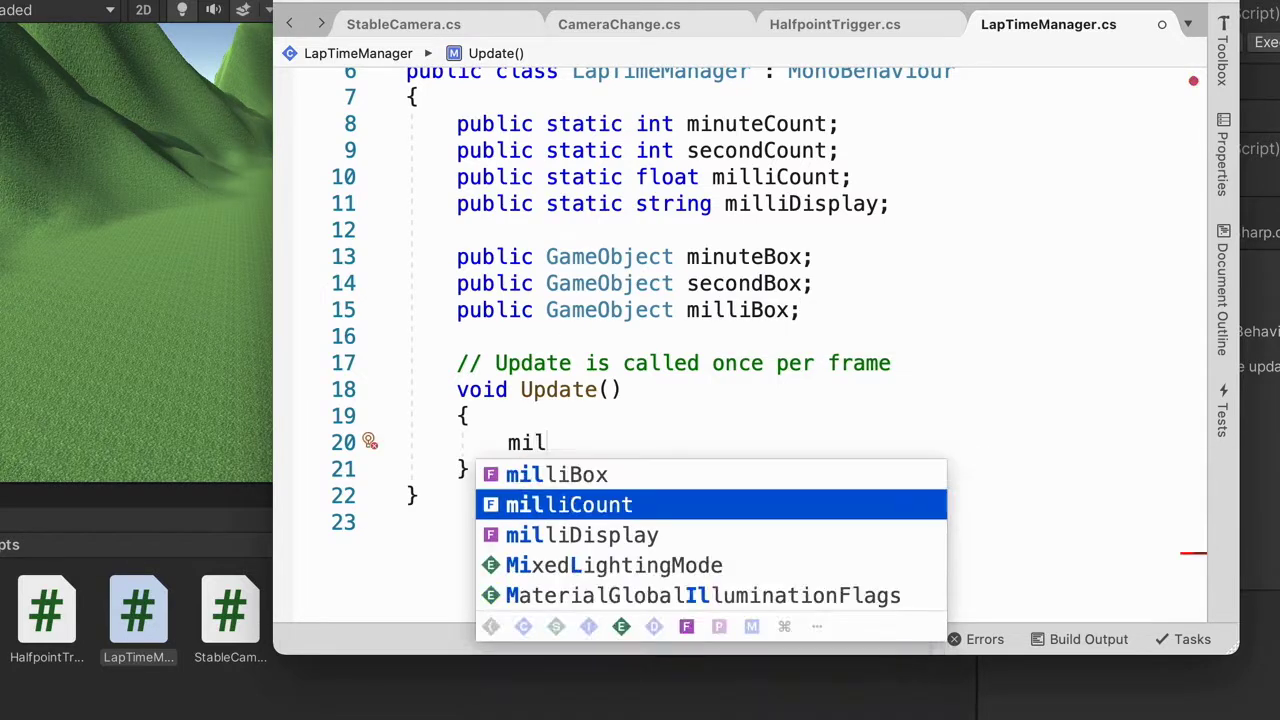
key("Return")
type("+=")
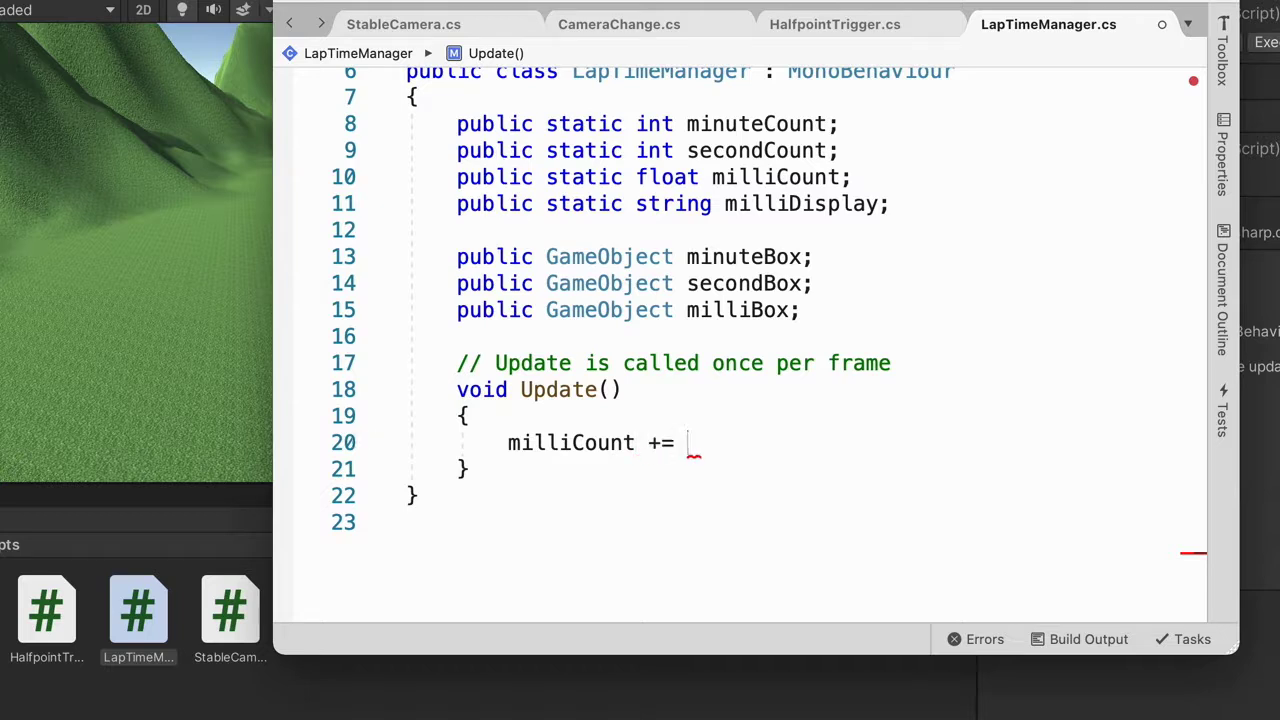
type(" Ti")
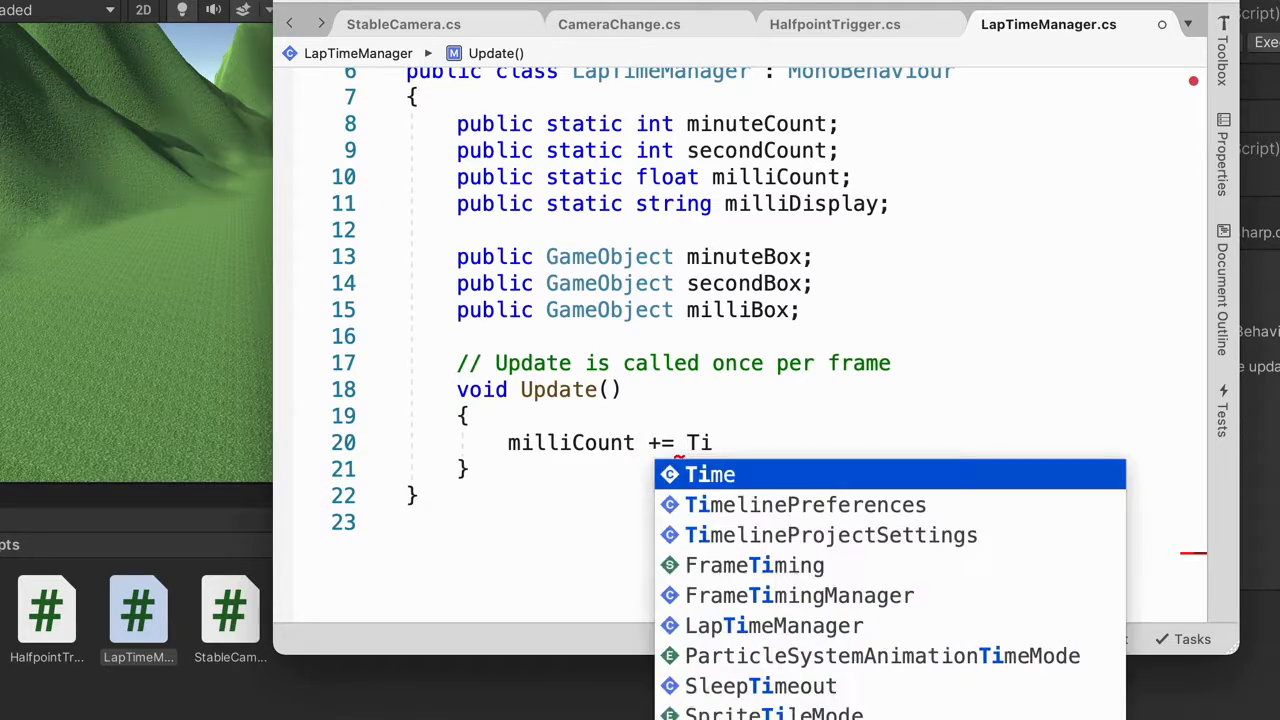
type("me.del")
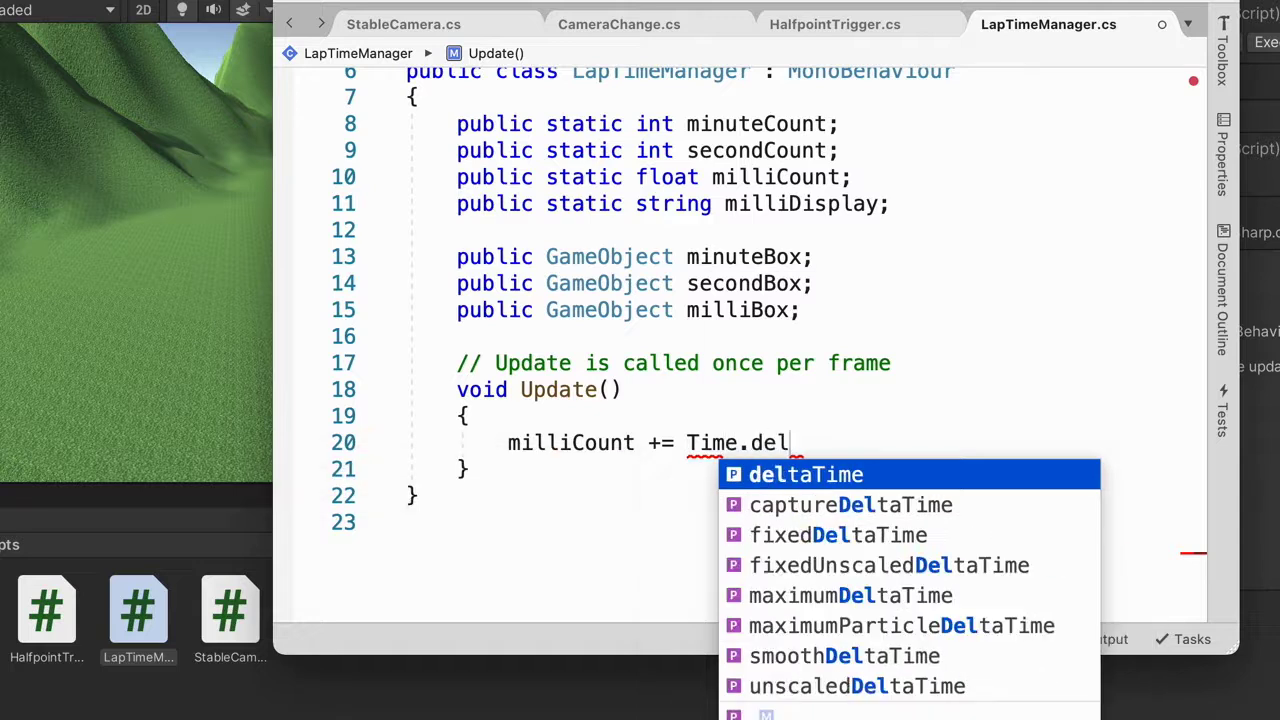
key("Return")
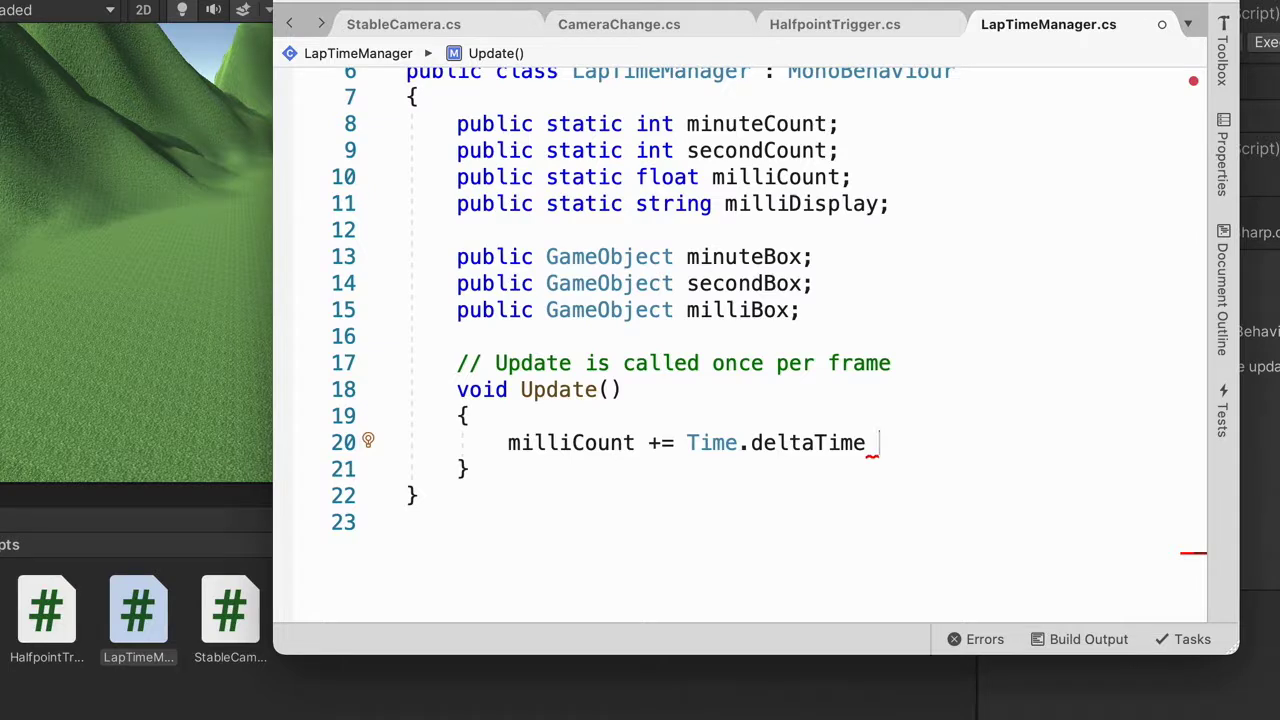
type("*10")
key("BackSpace")
key("BackSpace")
type("10;")
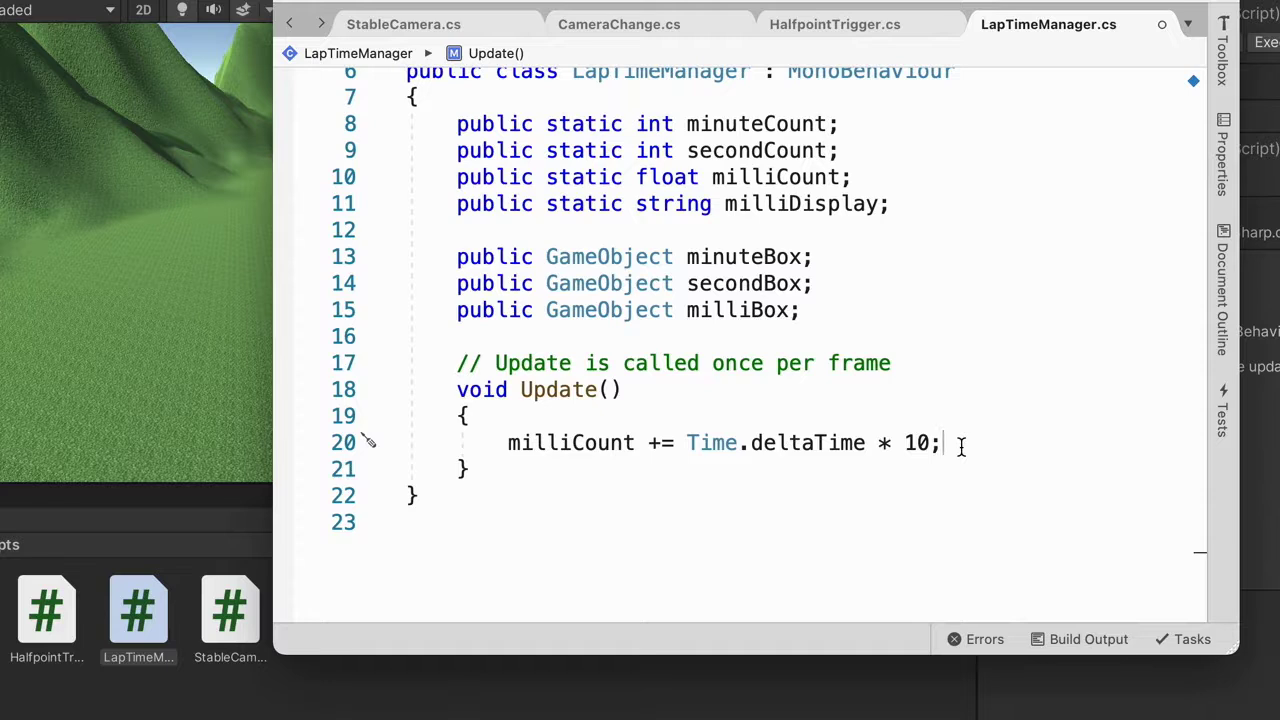
key("Return")
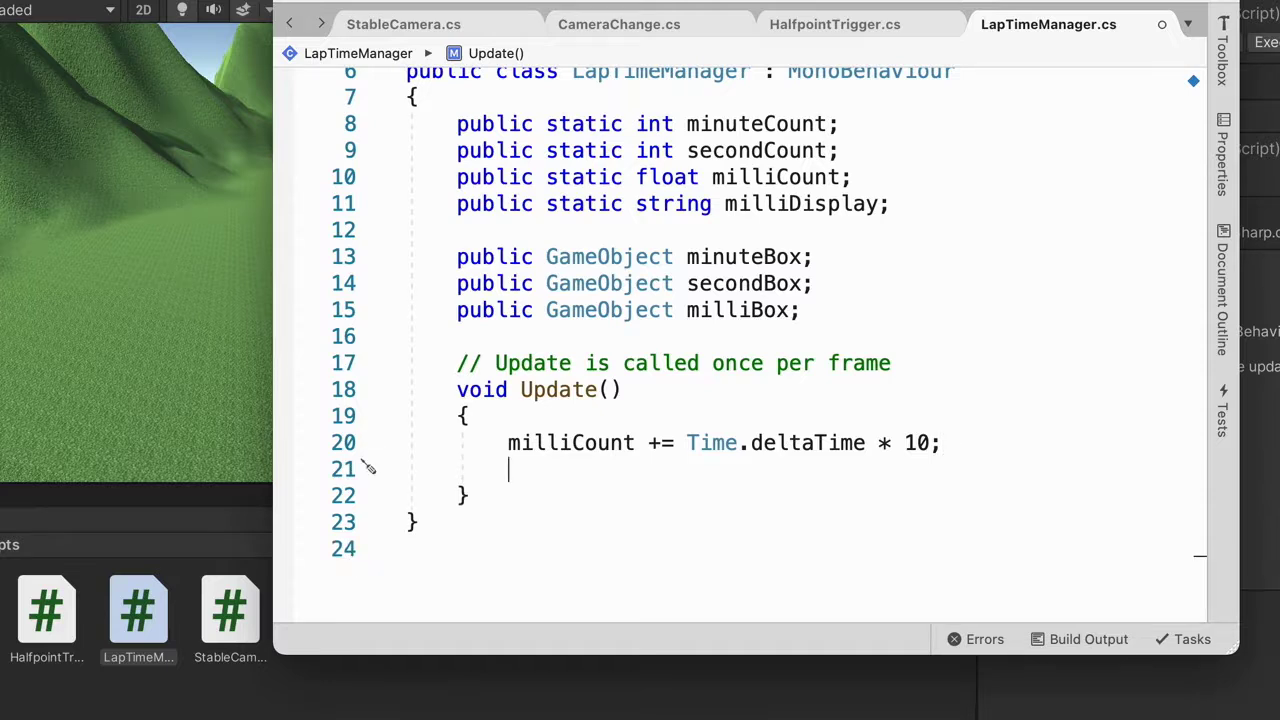
Add milliDisplay = milliCount.ToString("F0"); on the line below the milliCount increment in Update
type("mill")
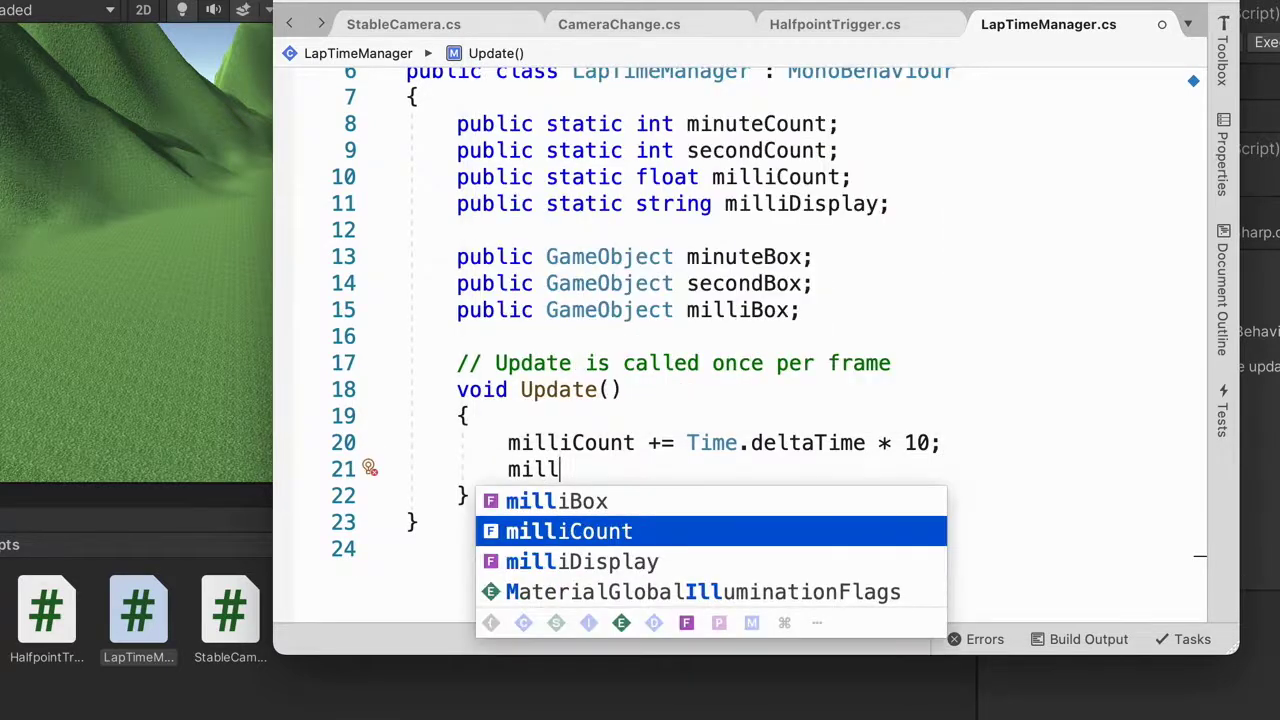
type("iDisplay")
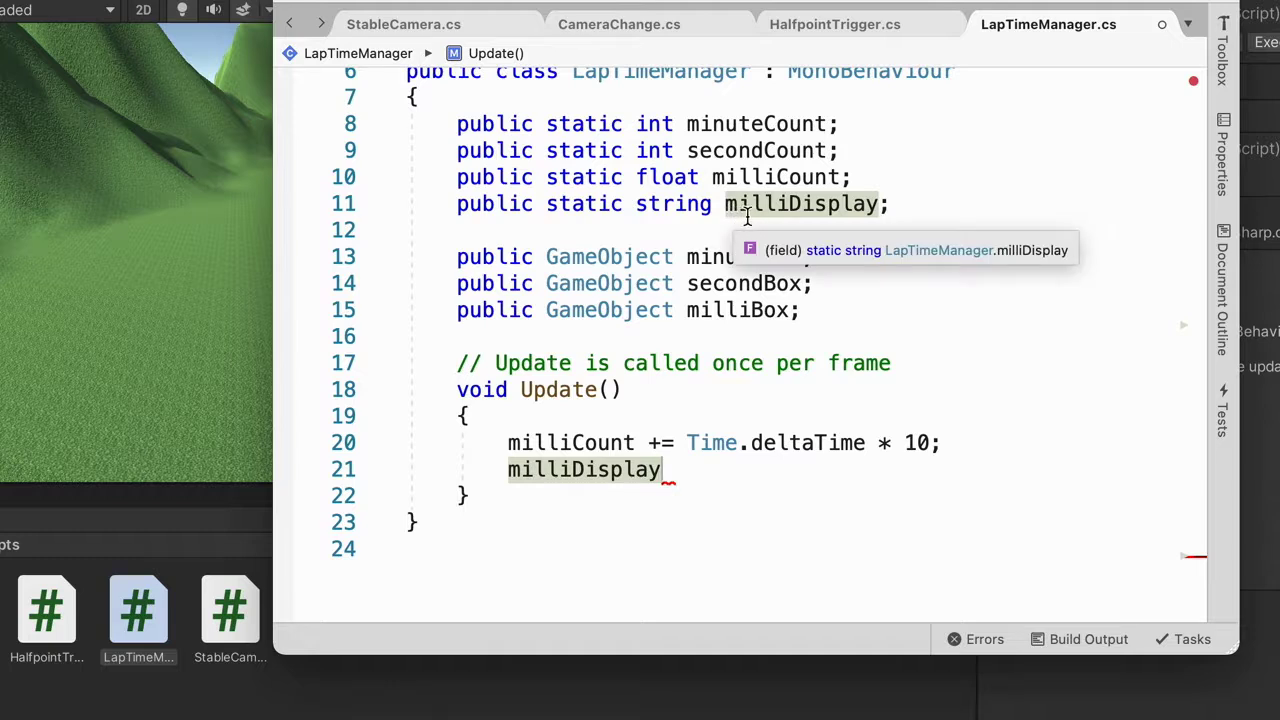
type(" = ")
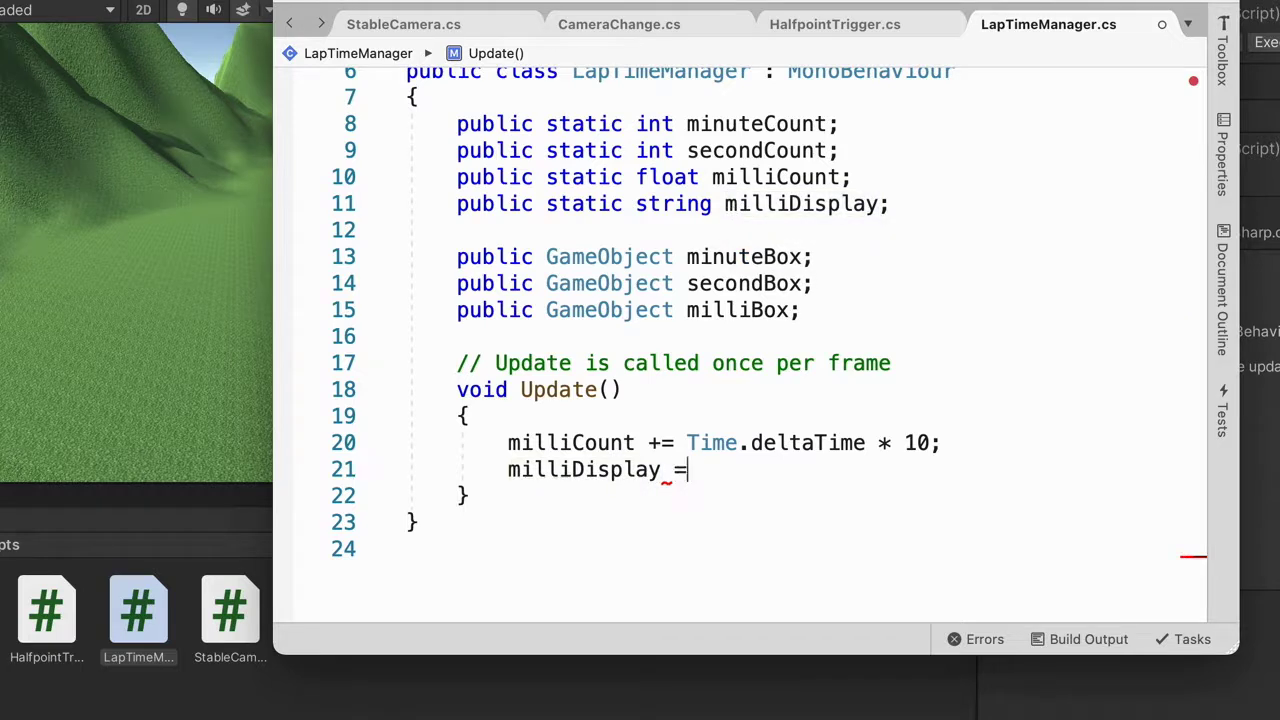
type("mill")
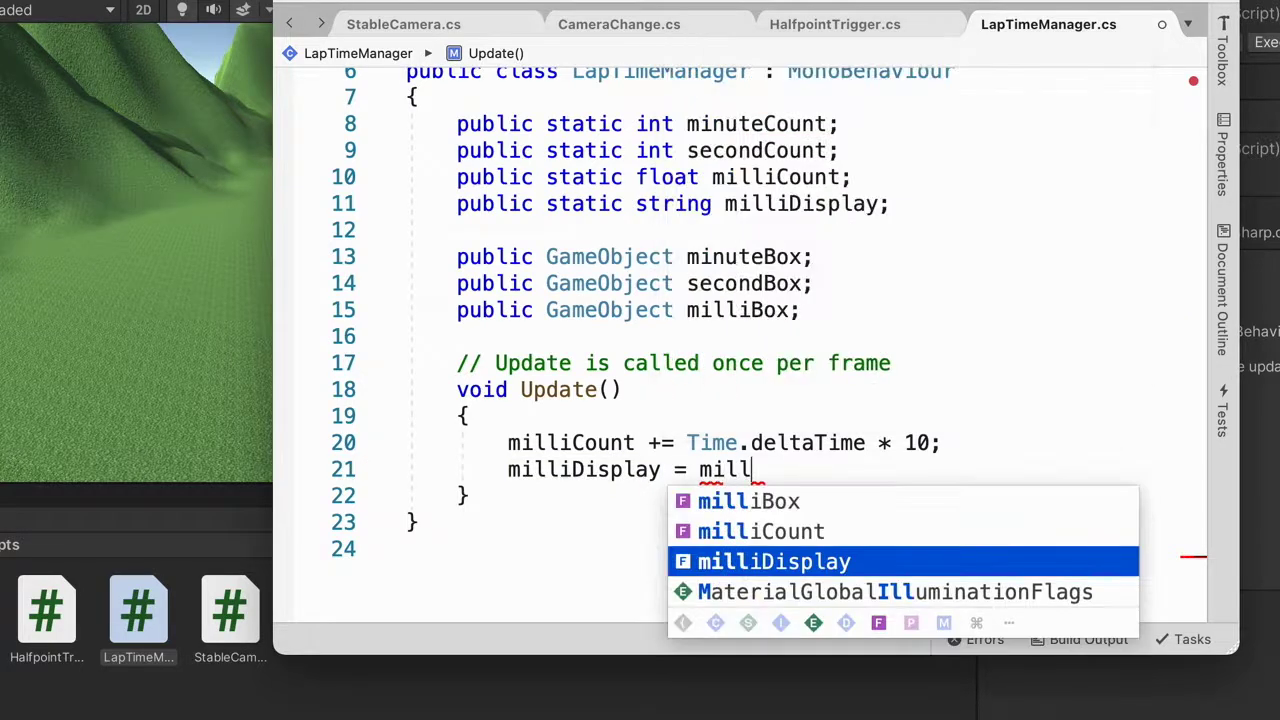
type("iCount.To")
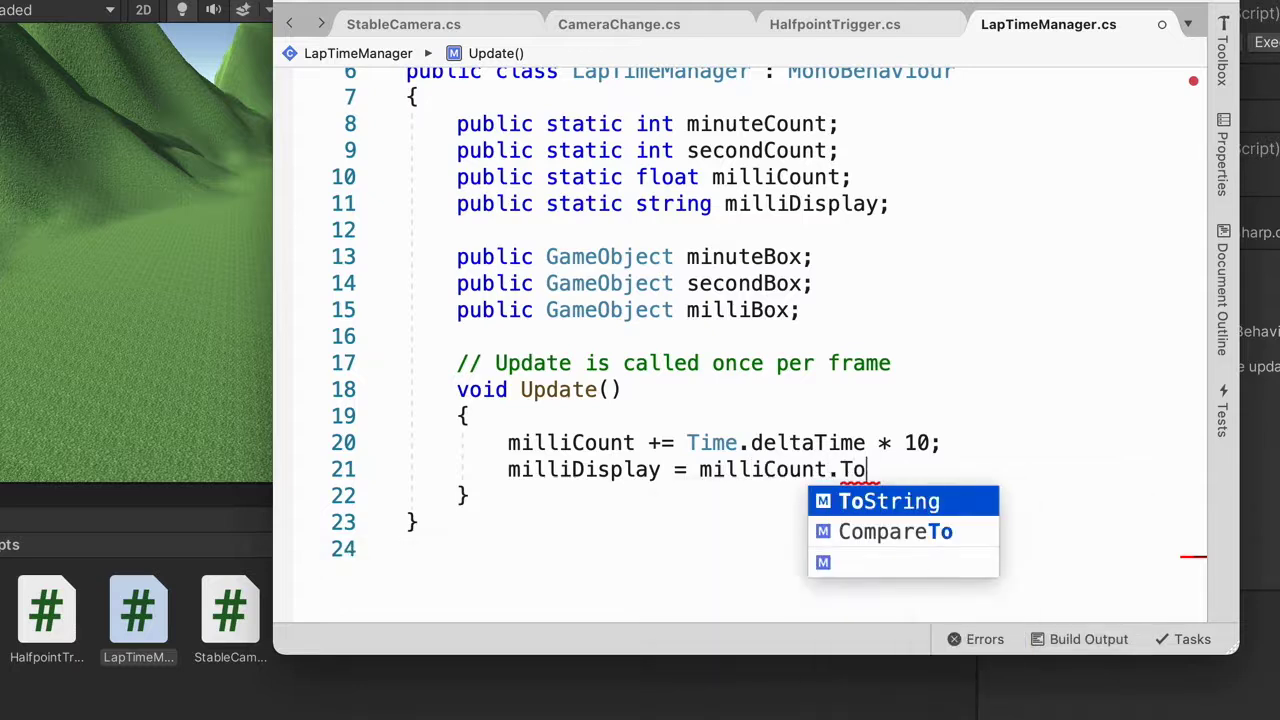
key("Return")
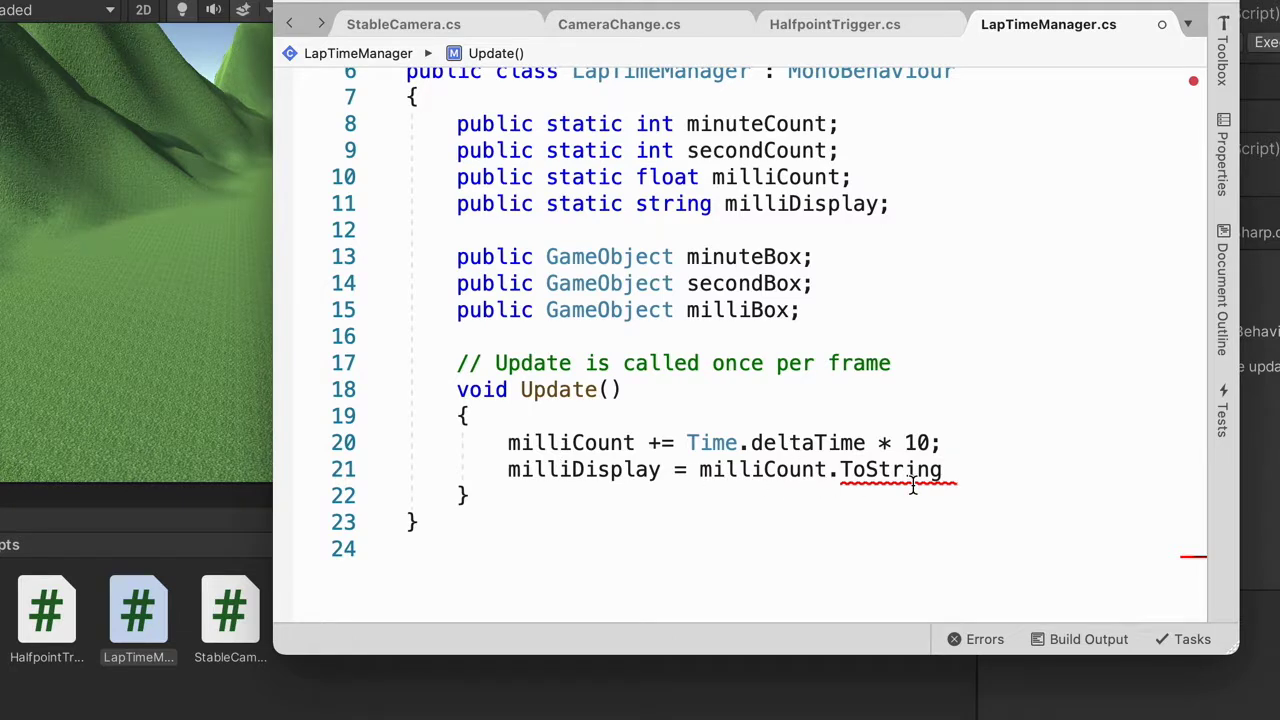
type("(")
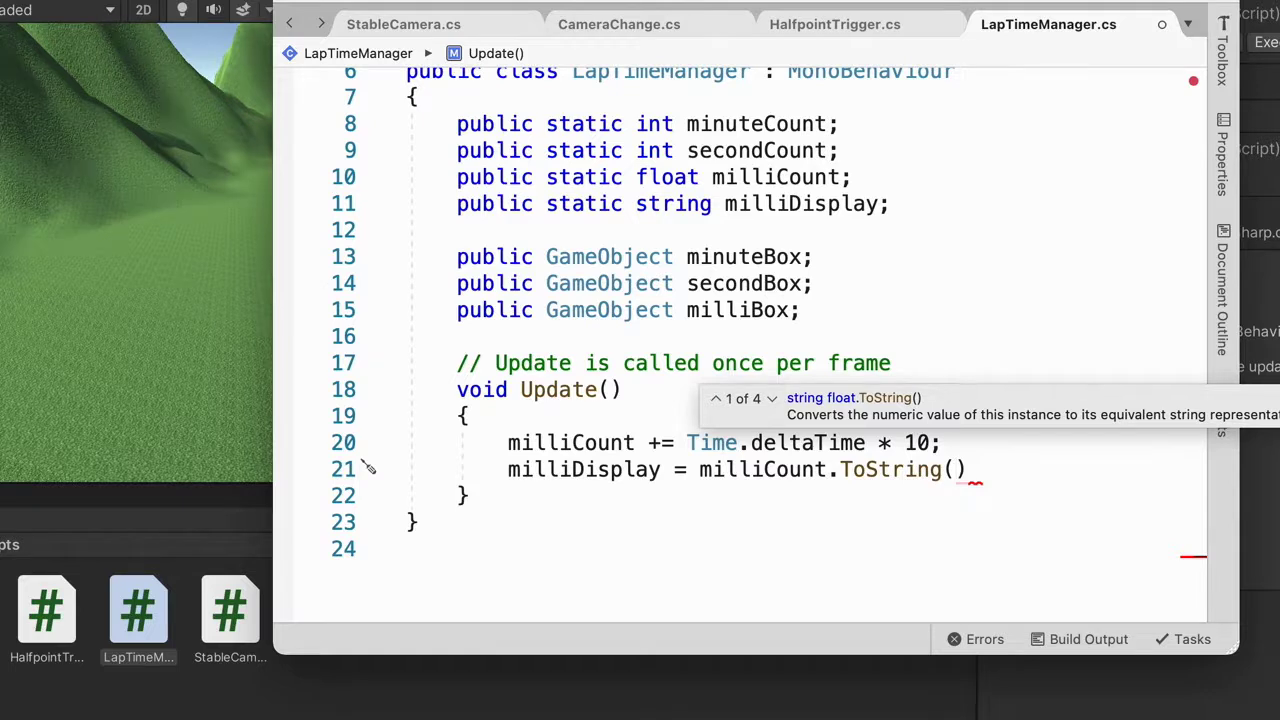
type("\"")
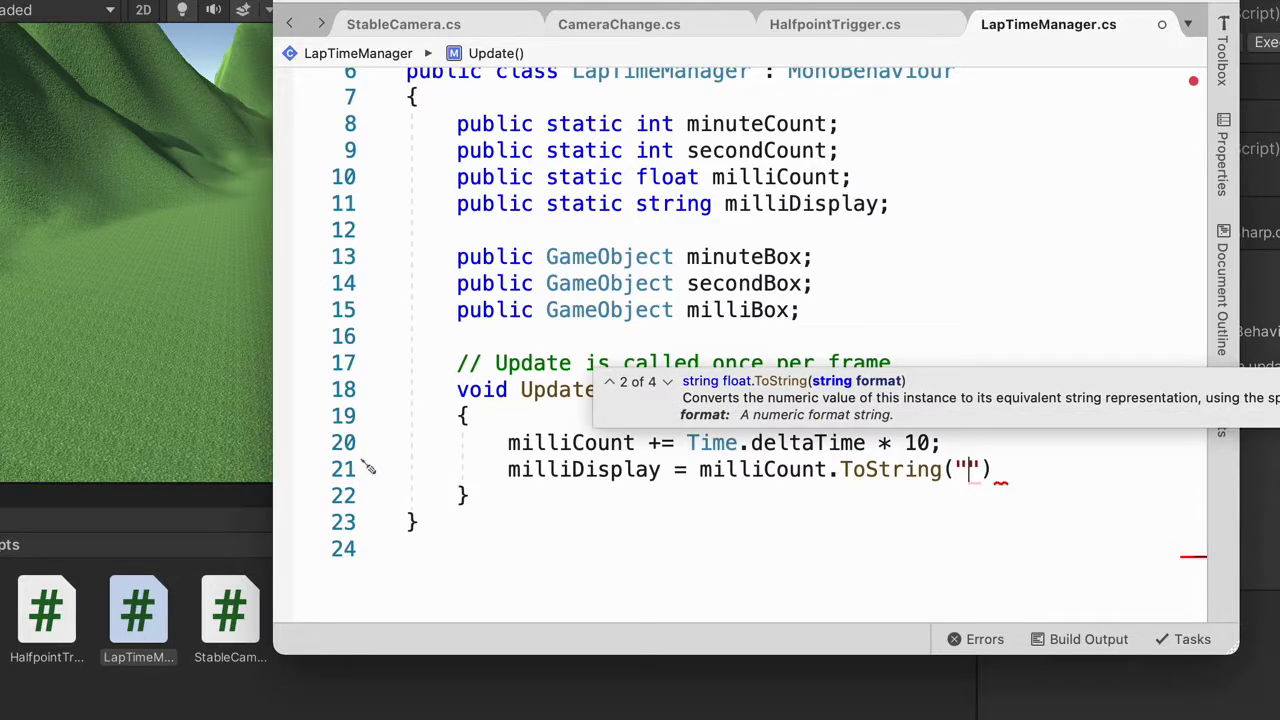
type("F0")
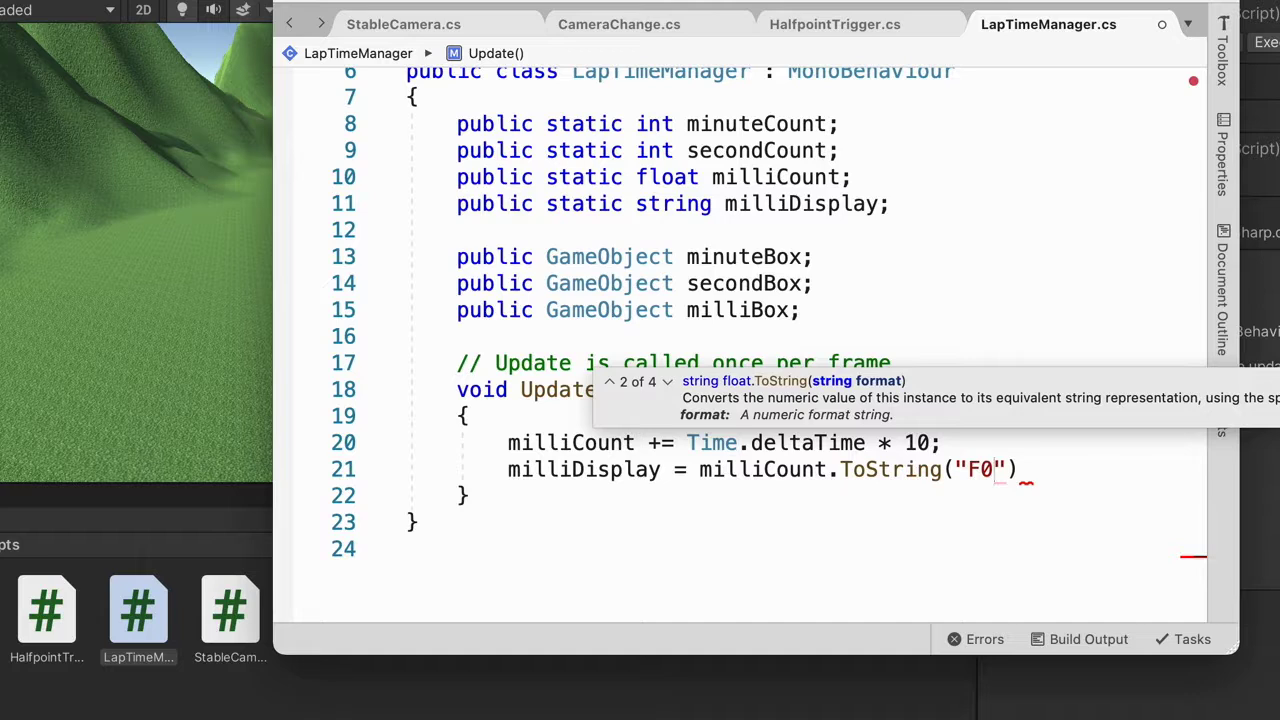
key("Right")
key("Right")
type(";")
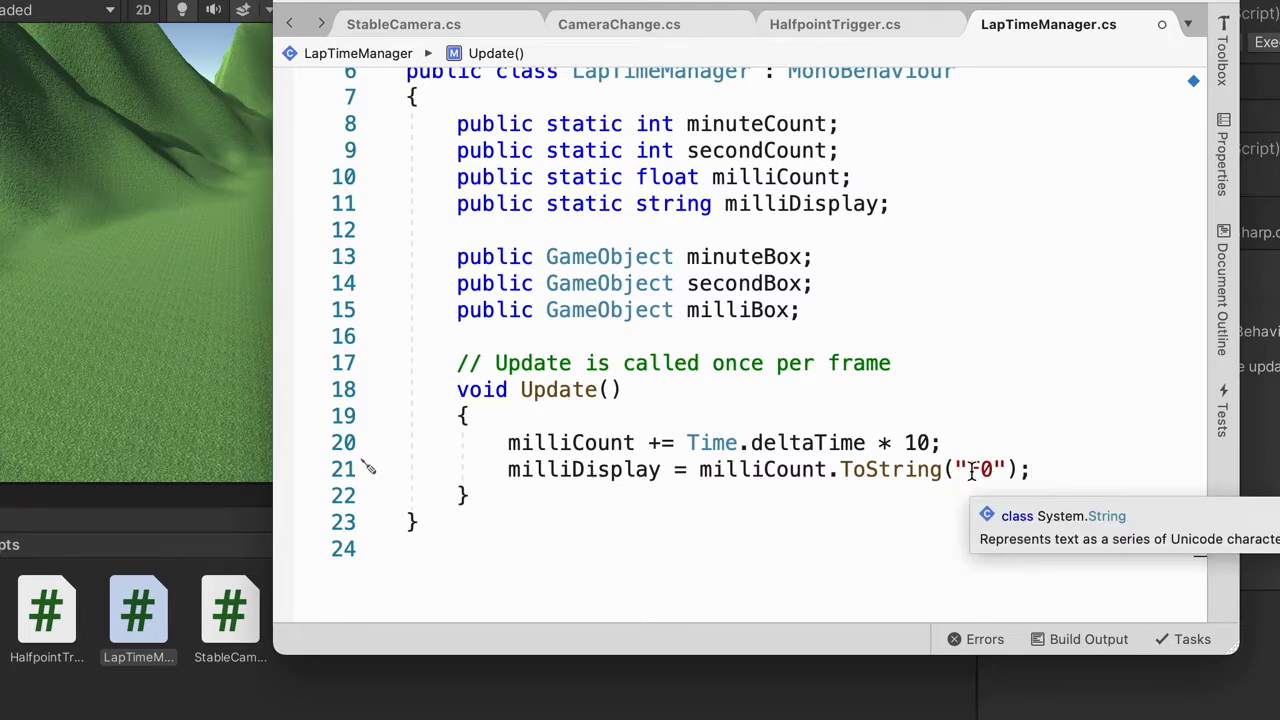
Start a new line below the milliDisplay assignment with the call milliBox.GetComponent<TextMeshProUGUI>()
left_click(1079, 477)
key("Return")
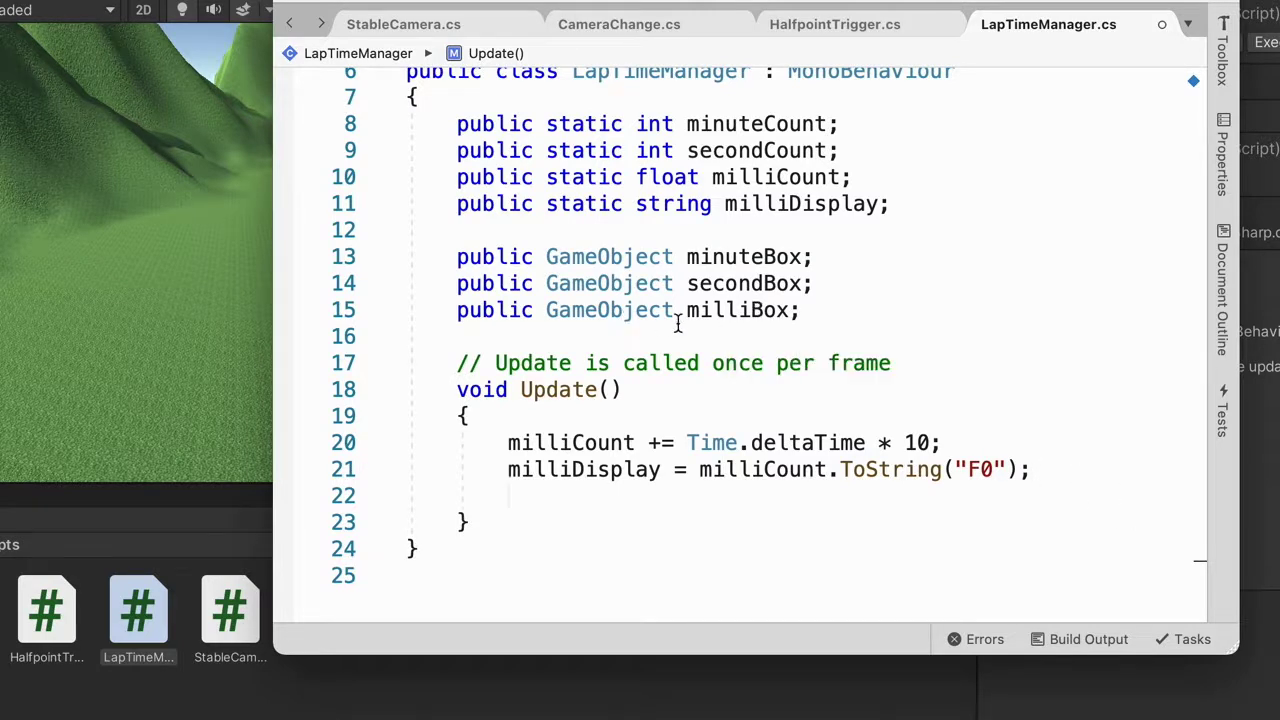
type("milli")
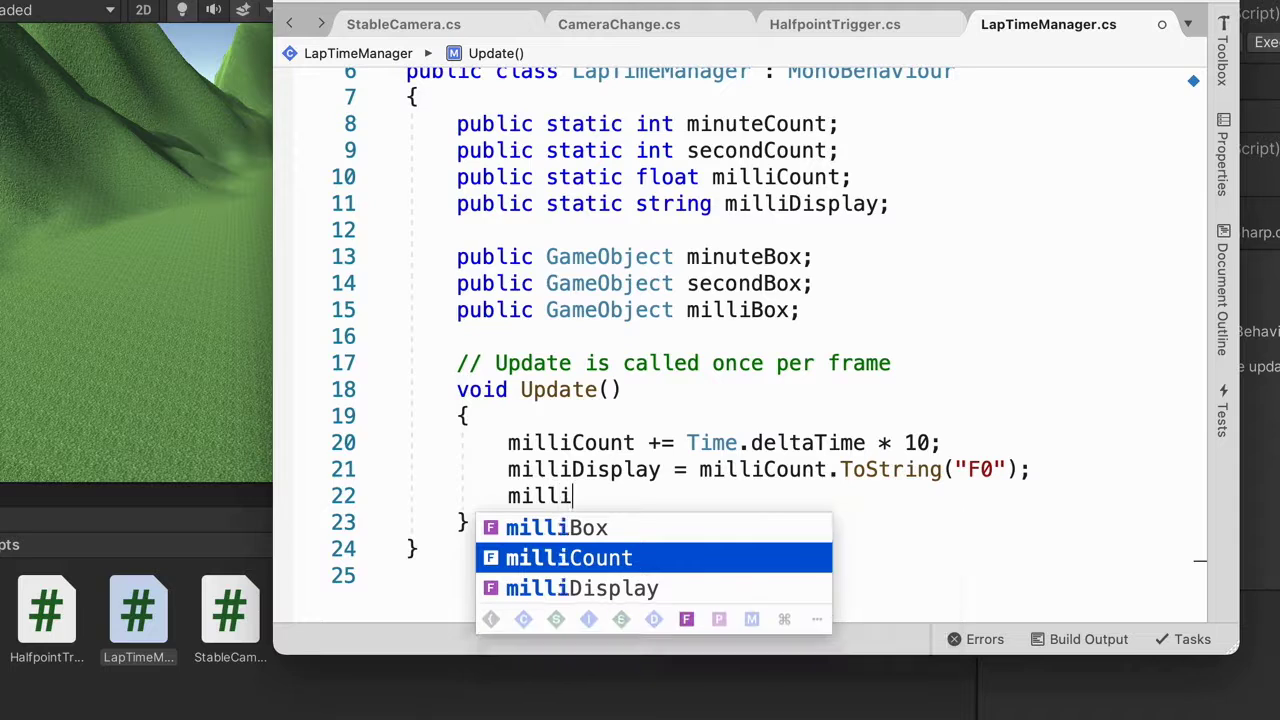
type("Box.Get")
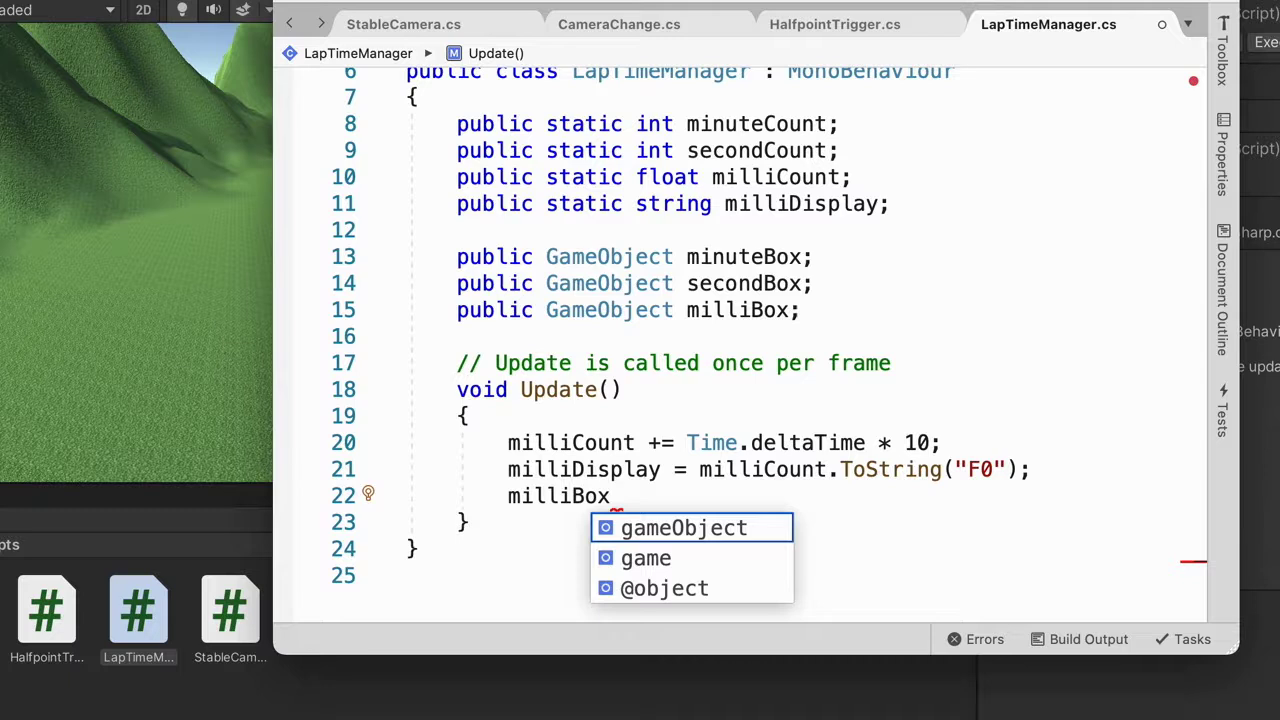
key("BackSpace")
type(".Get")
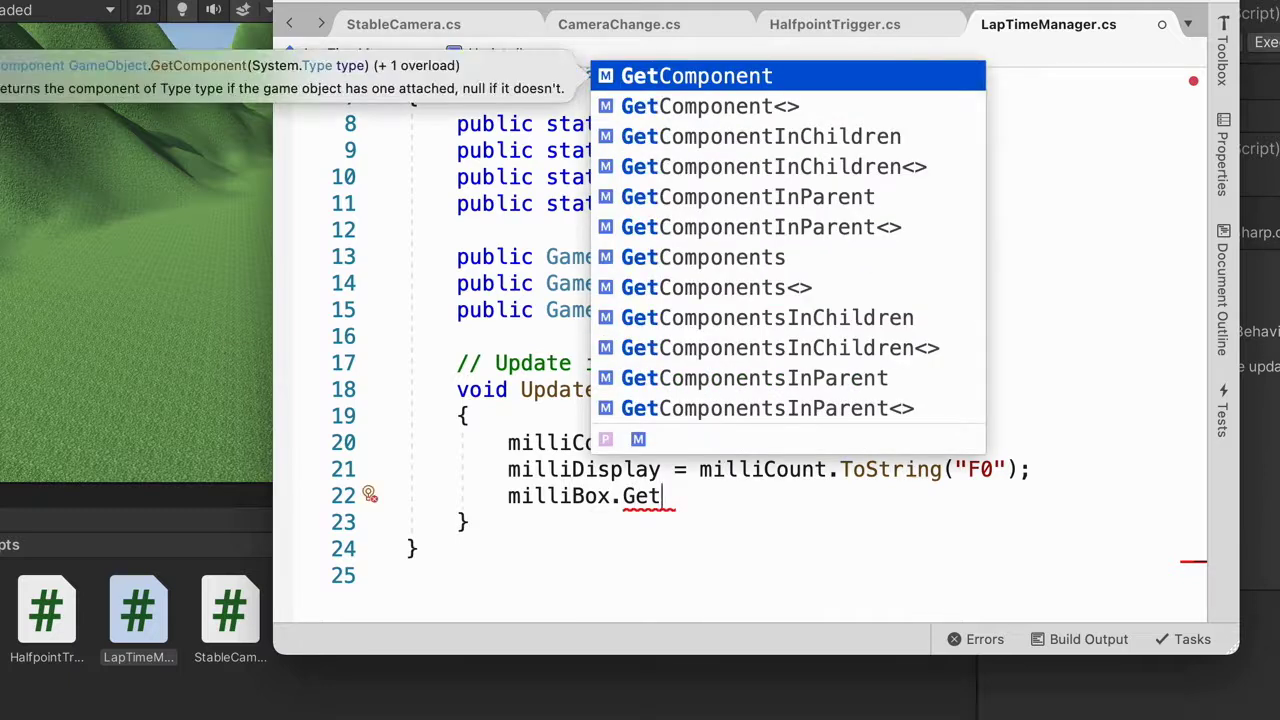
key("Down")
key("Return")
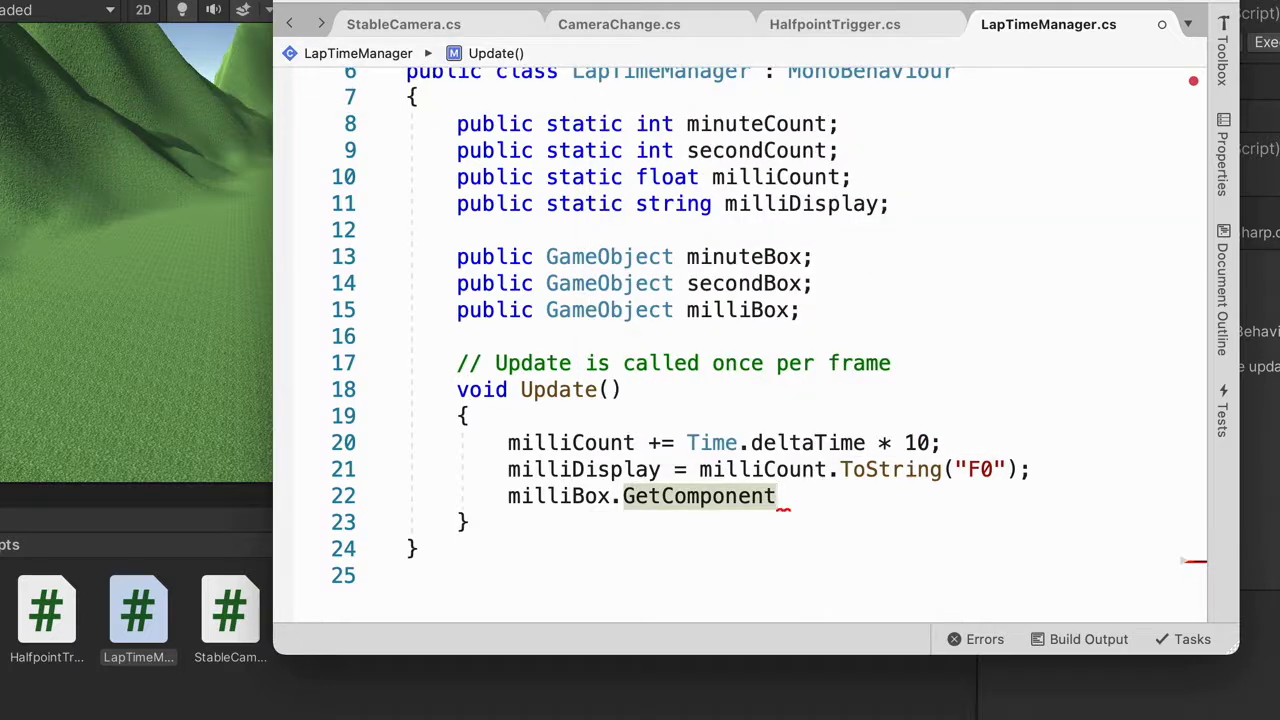
type("<Text")
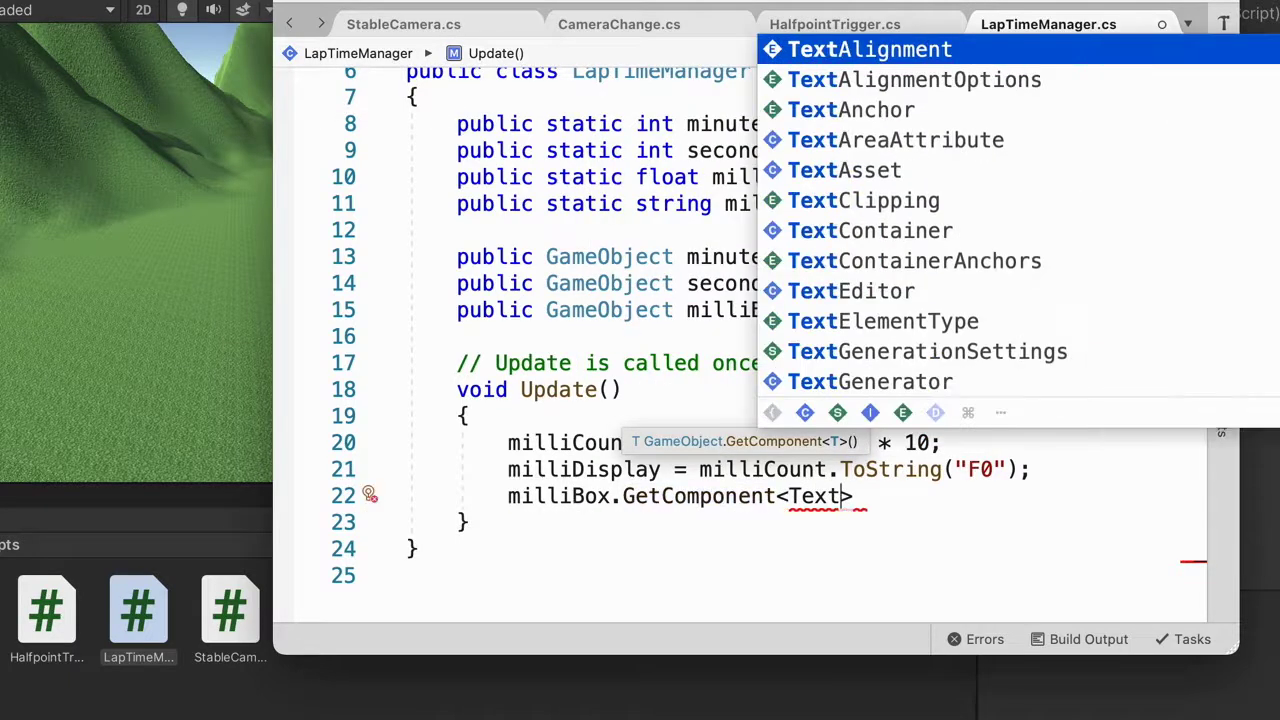
type("Mesh")
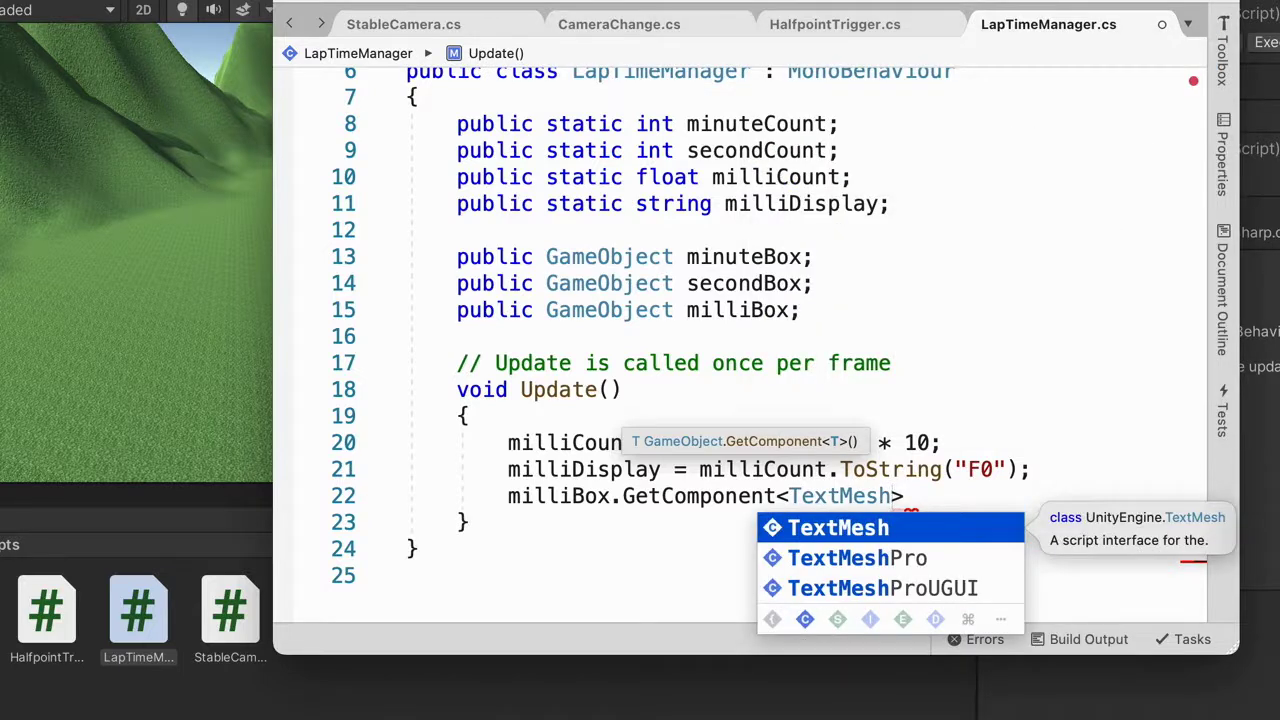
key("Down")
key("Down")
key("Return")
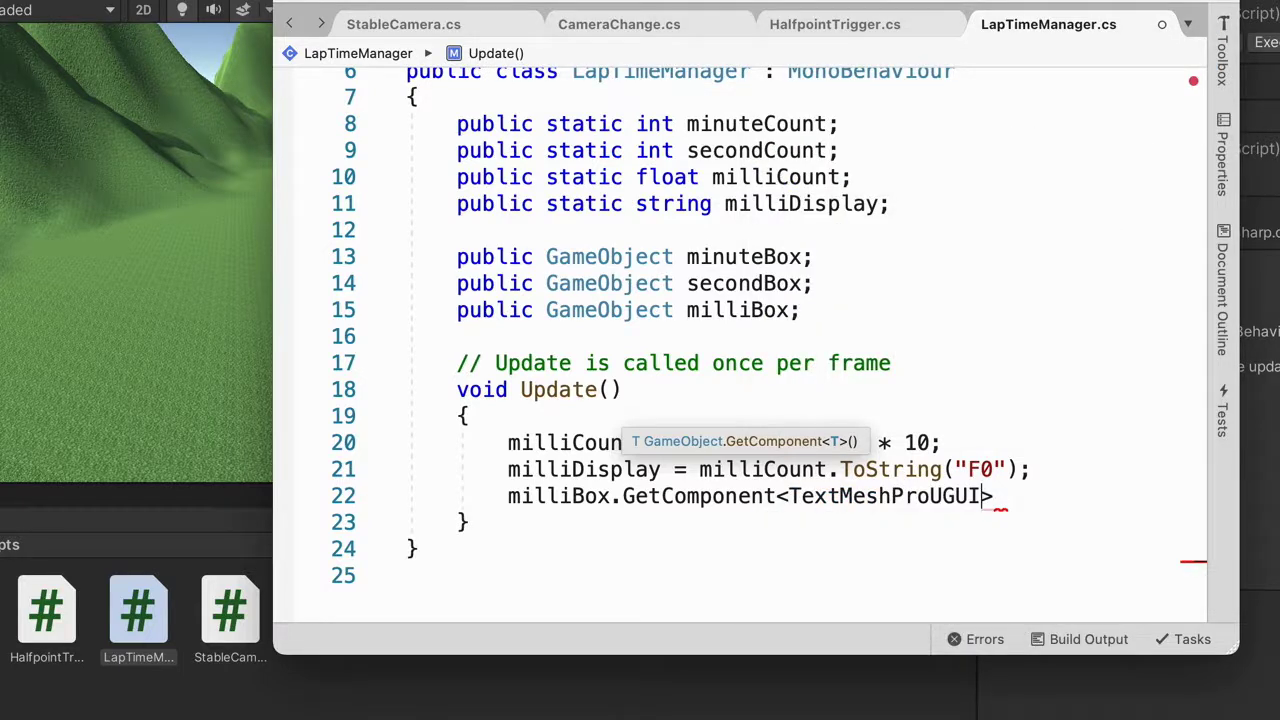
type(">(")
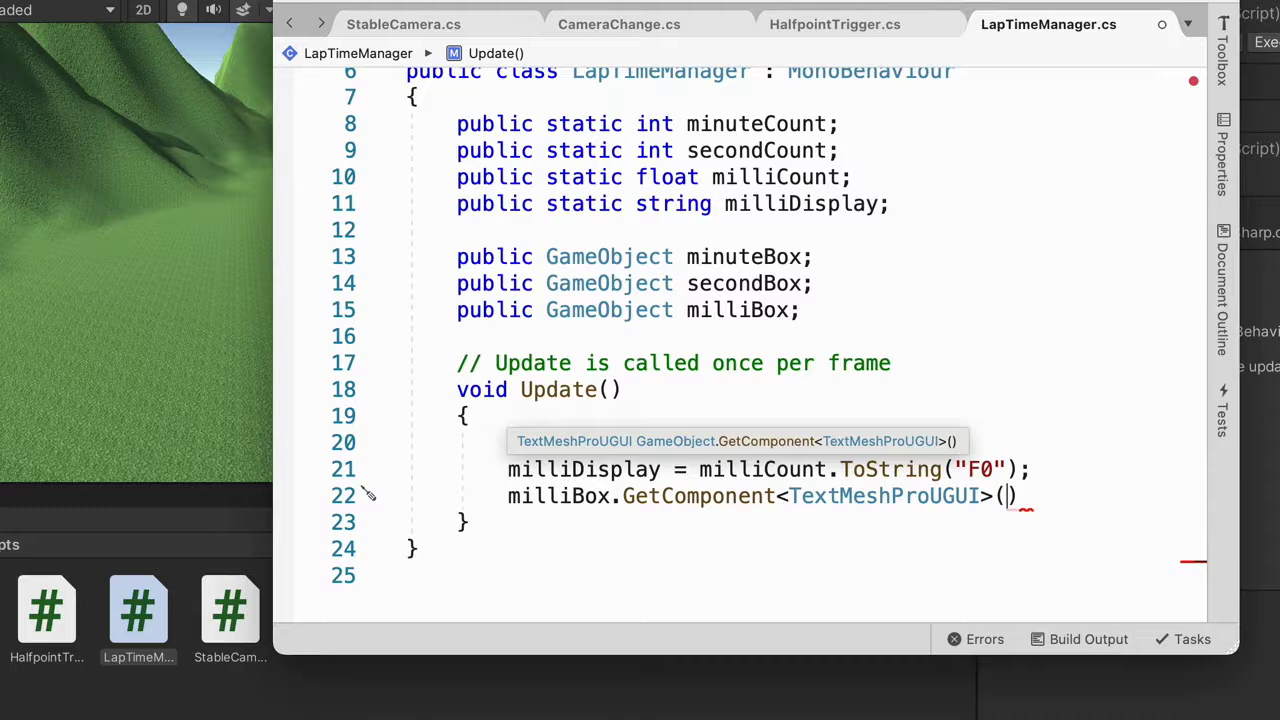
Extend the milliBox GetComponent call with .text = " " after its closing parenthesis
type(".text")
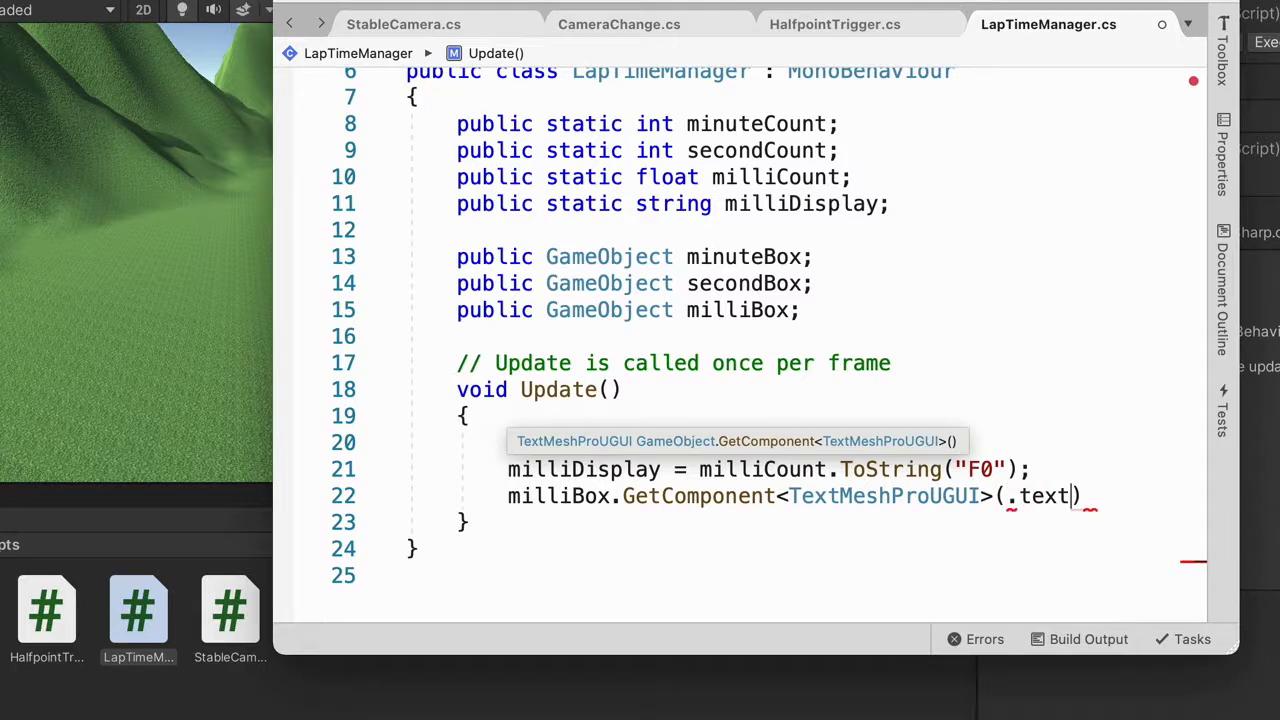
key("BackSpace")
key("BackSpace")
key("BackSpace")
key("BackSpace")
key("BackSpace")
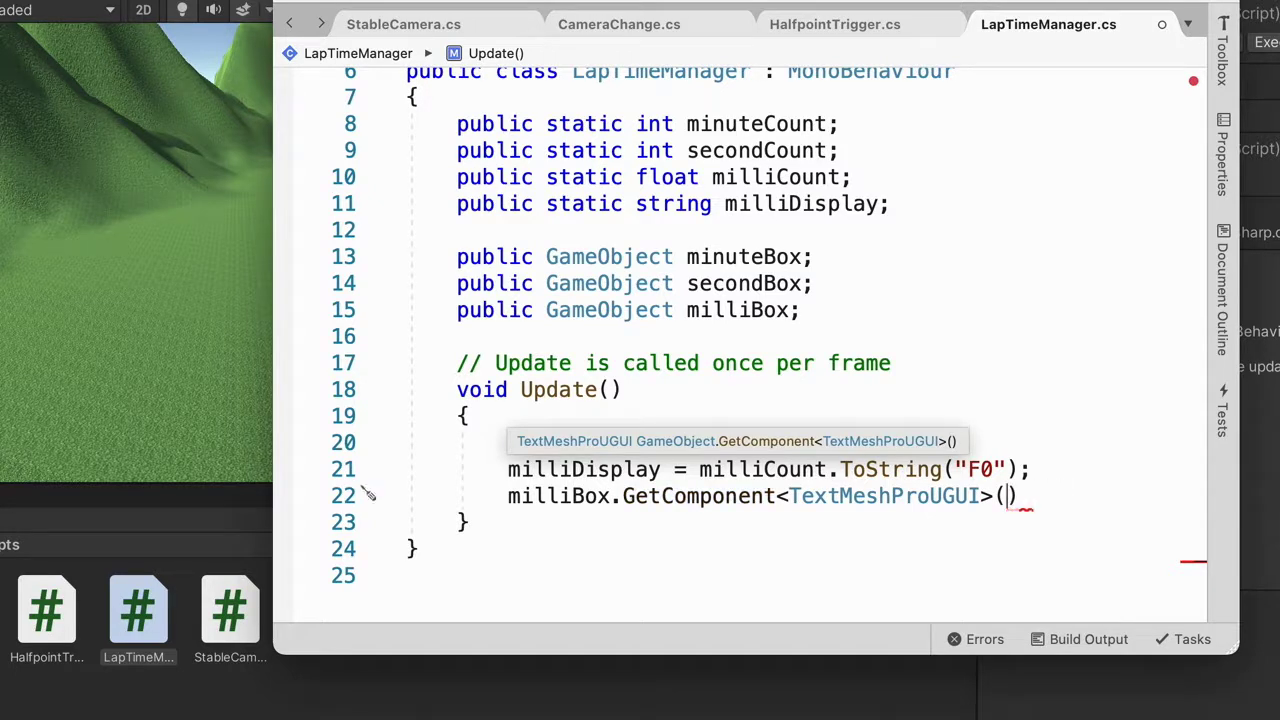
key("Right")
type(".text")
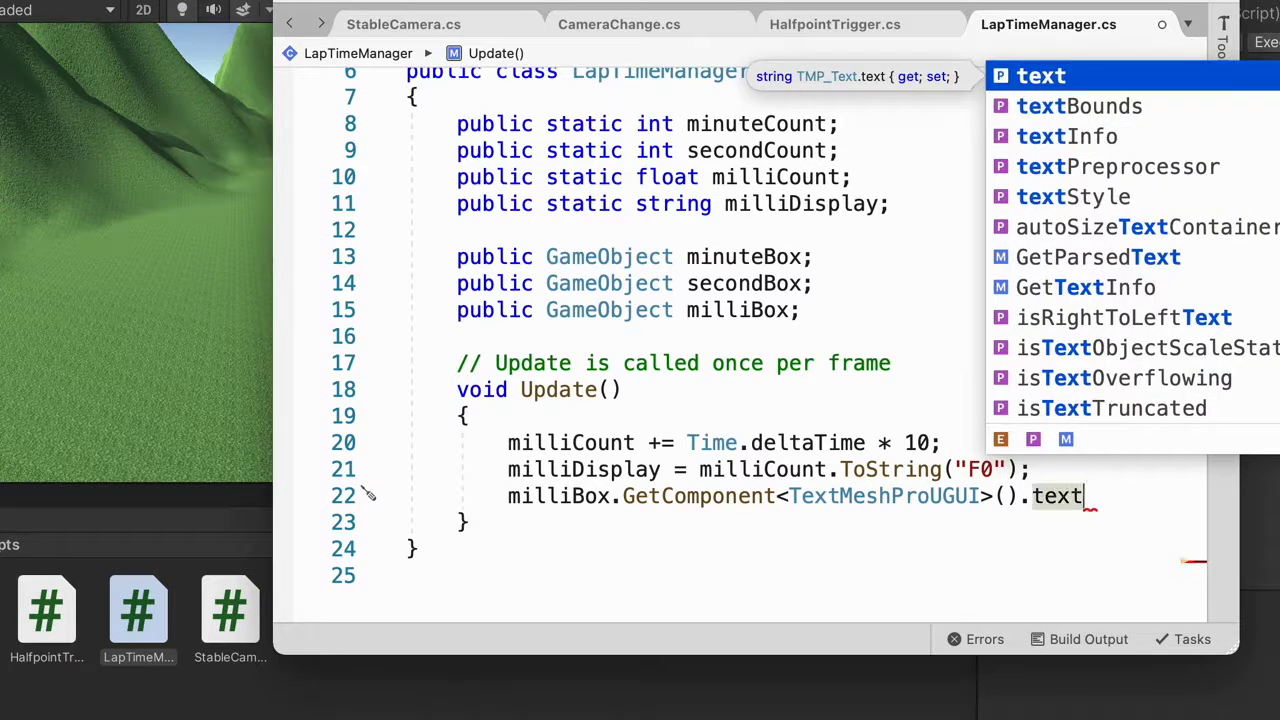
type(" = \"")
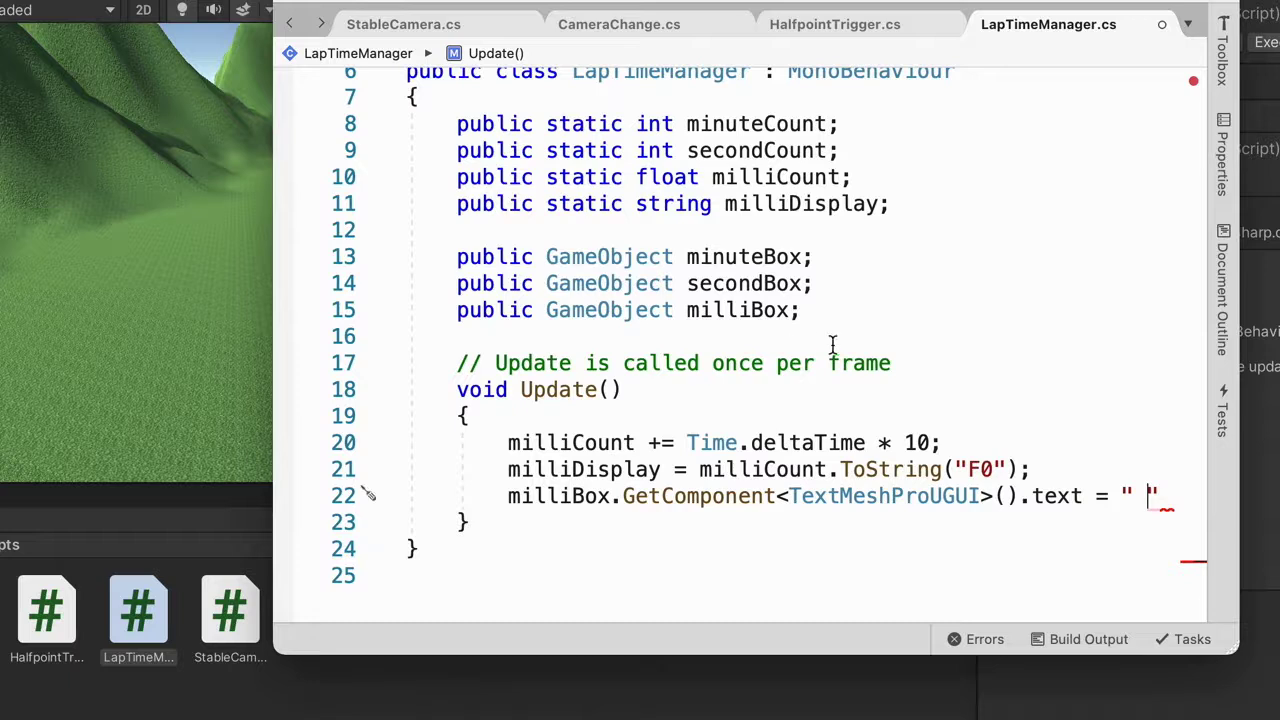
scroll(1128, 494, "right", 3)
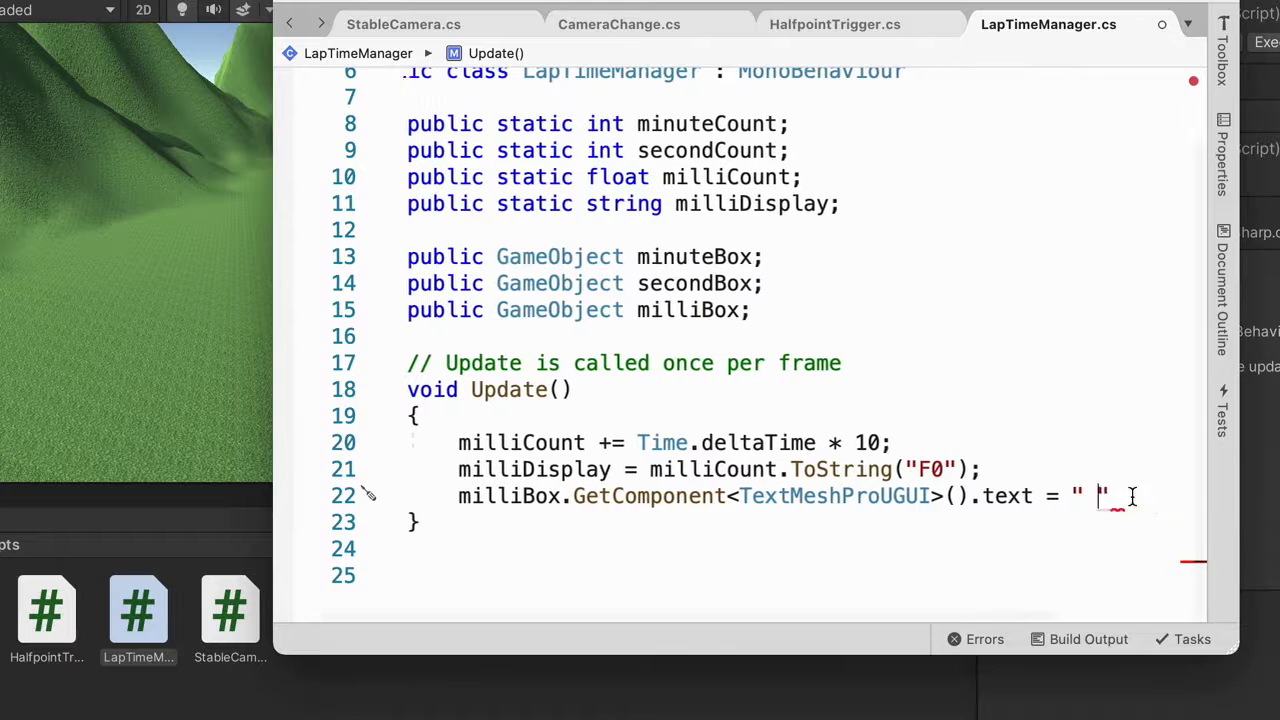
type("\" ")
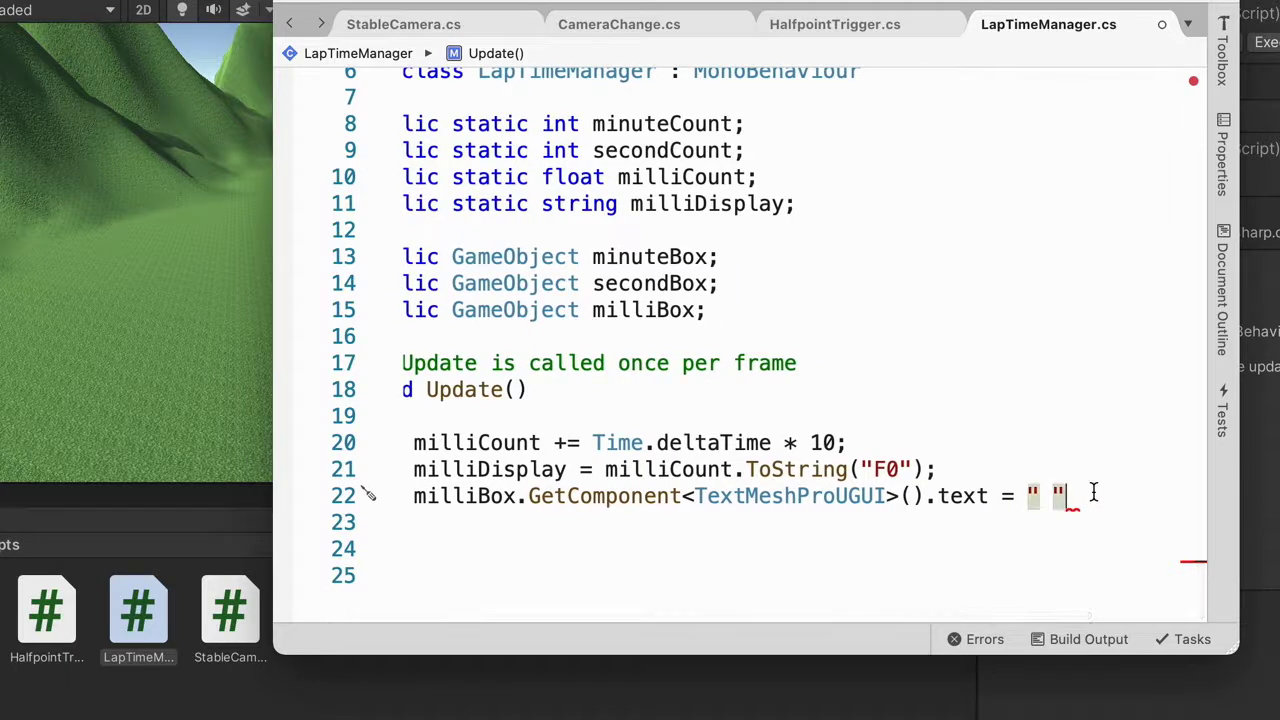
Complete the milliBox text assignment with + milliDisplay; and save the script
type("+ mill")
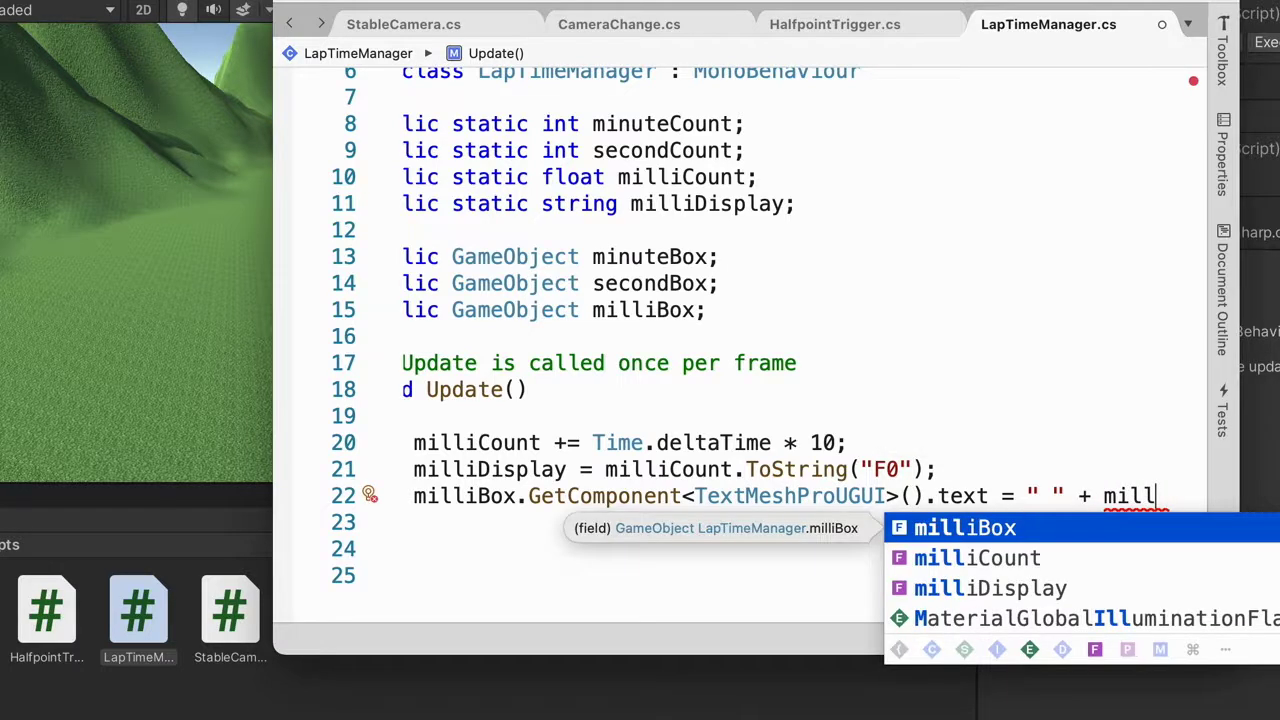
key("Down")
key("Down")
key("Return")
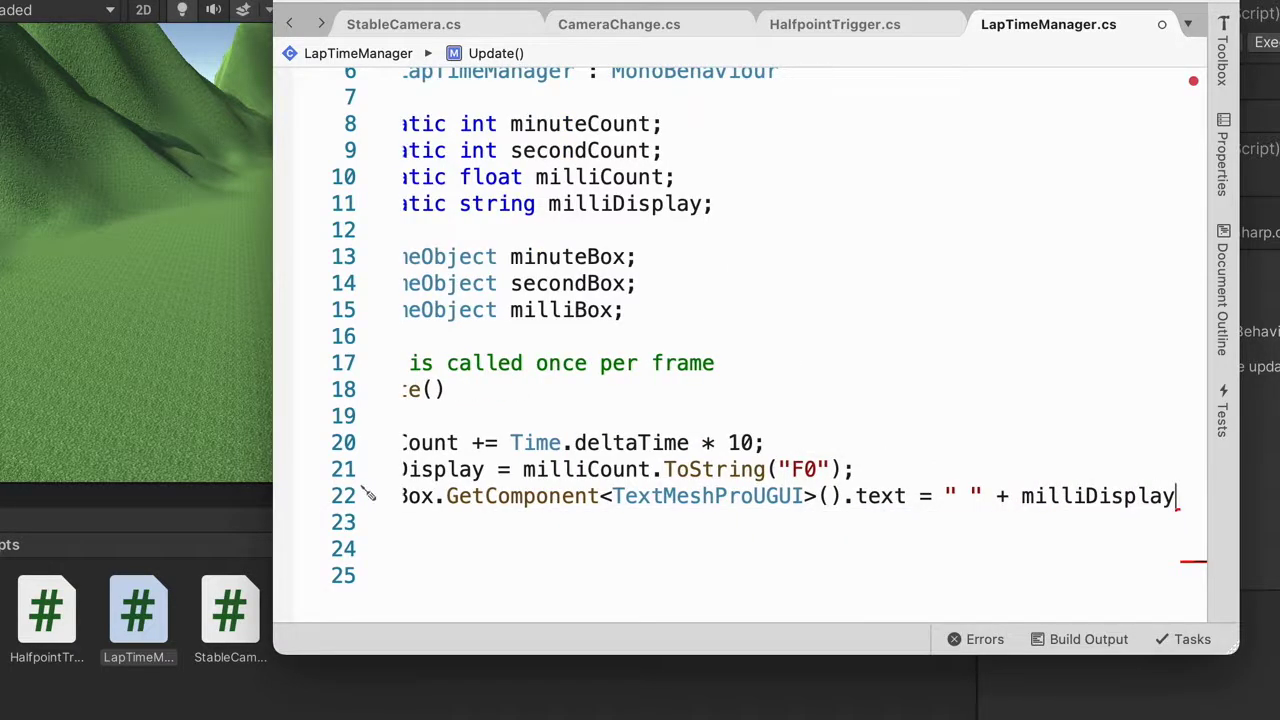
type(";")
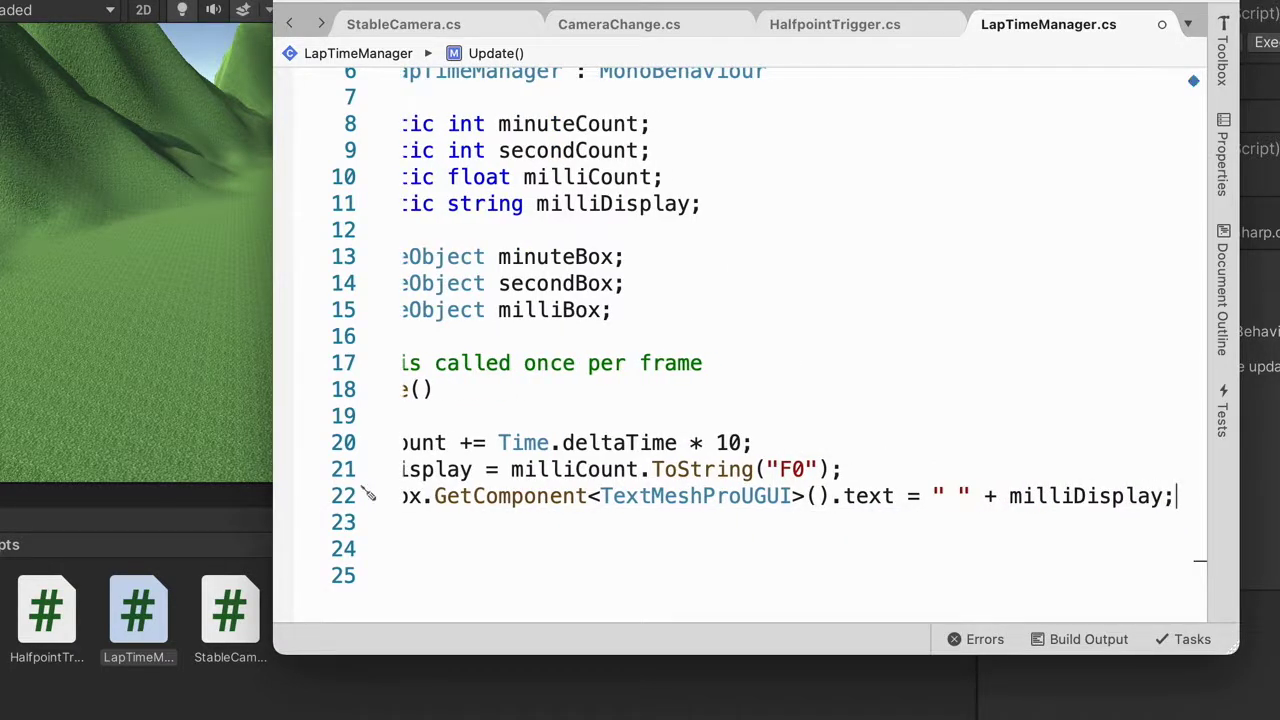
key("super+s")
Start an if statement on milliCount on a new line below the milliBox text assignment in Update
key("Return")
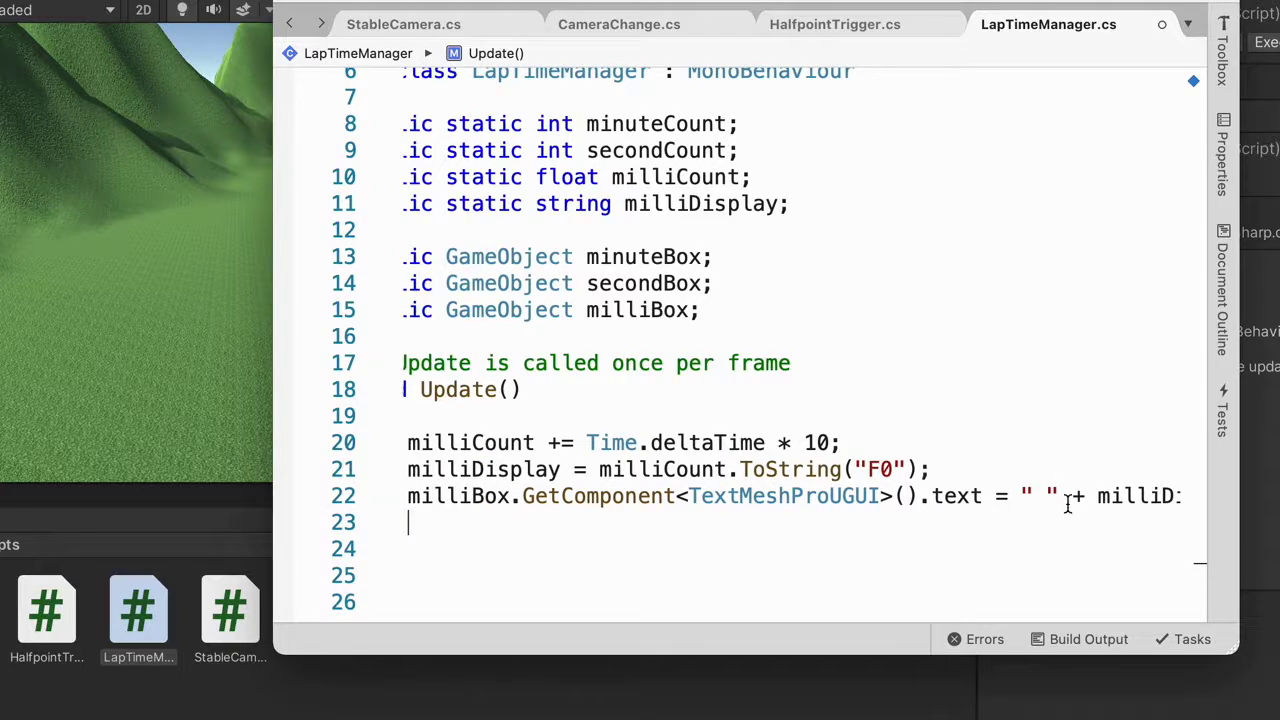
scroll(1066, 505, "down", 4)
scroll(720, 443, "left", 3)
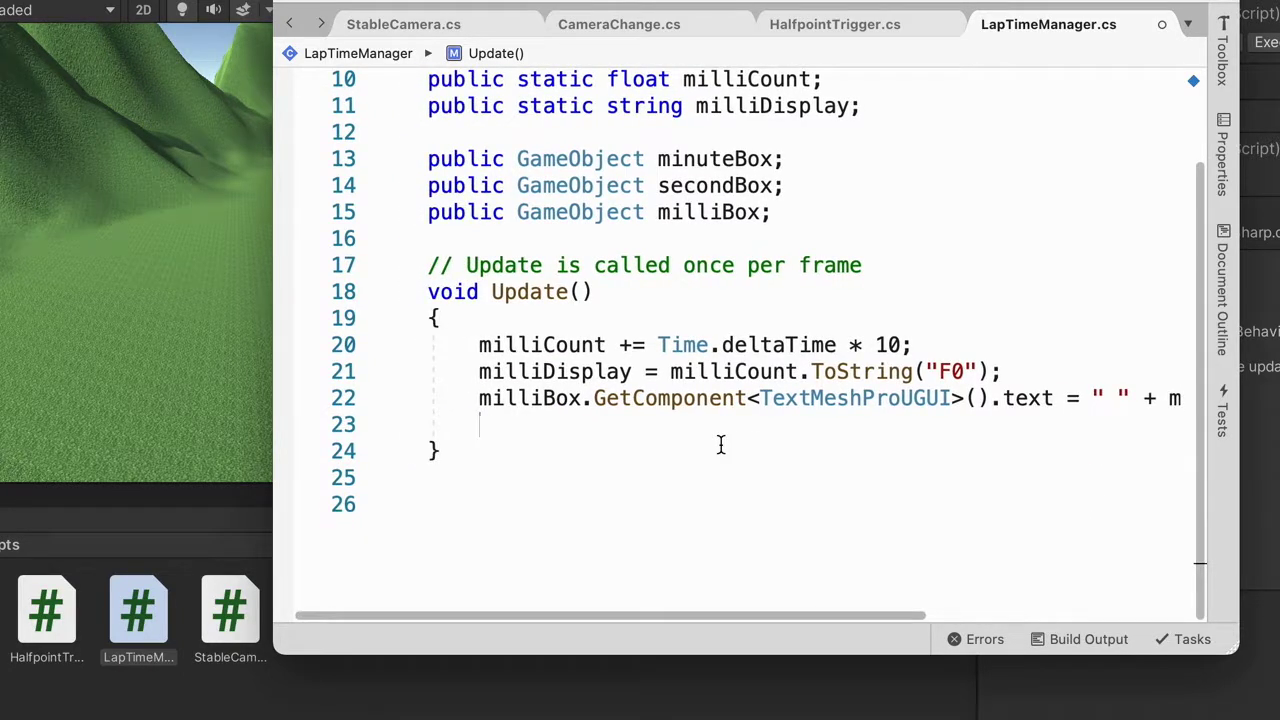
type("if")
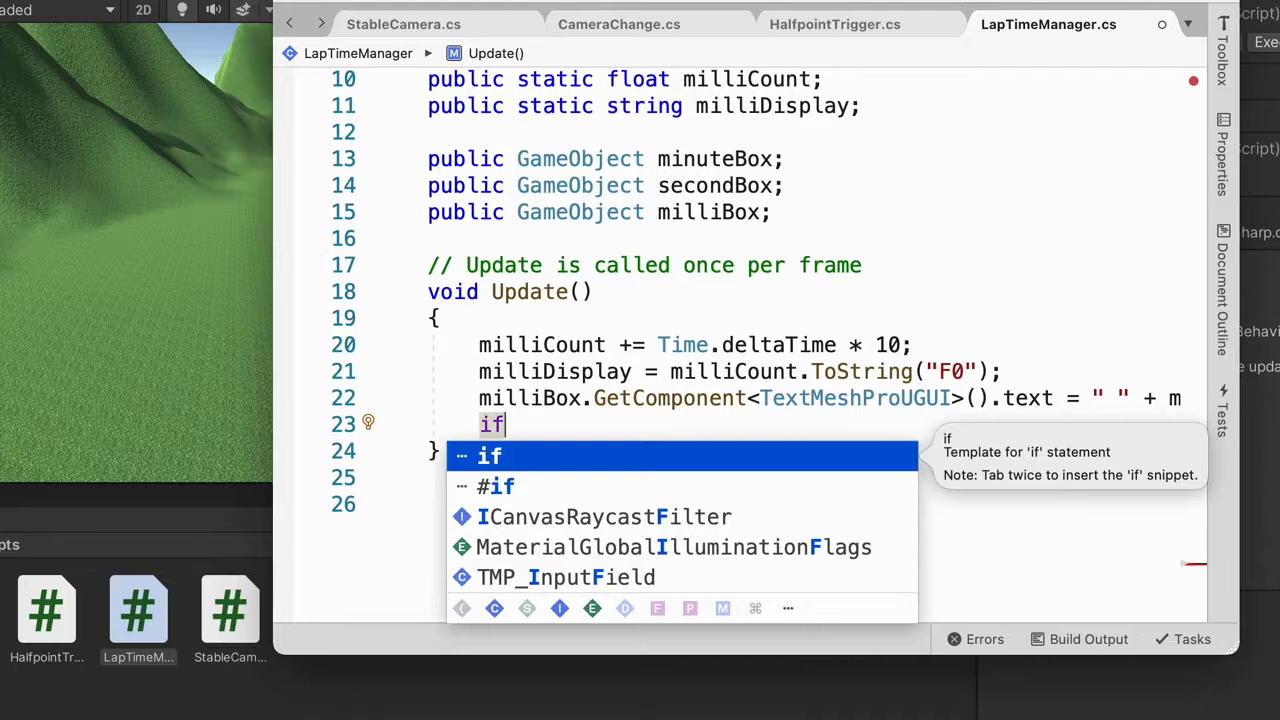
type("(mil")
key("Up")
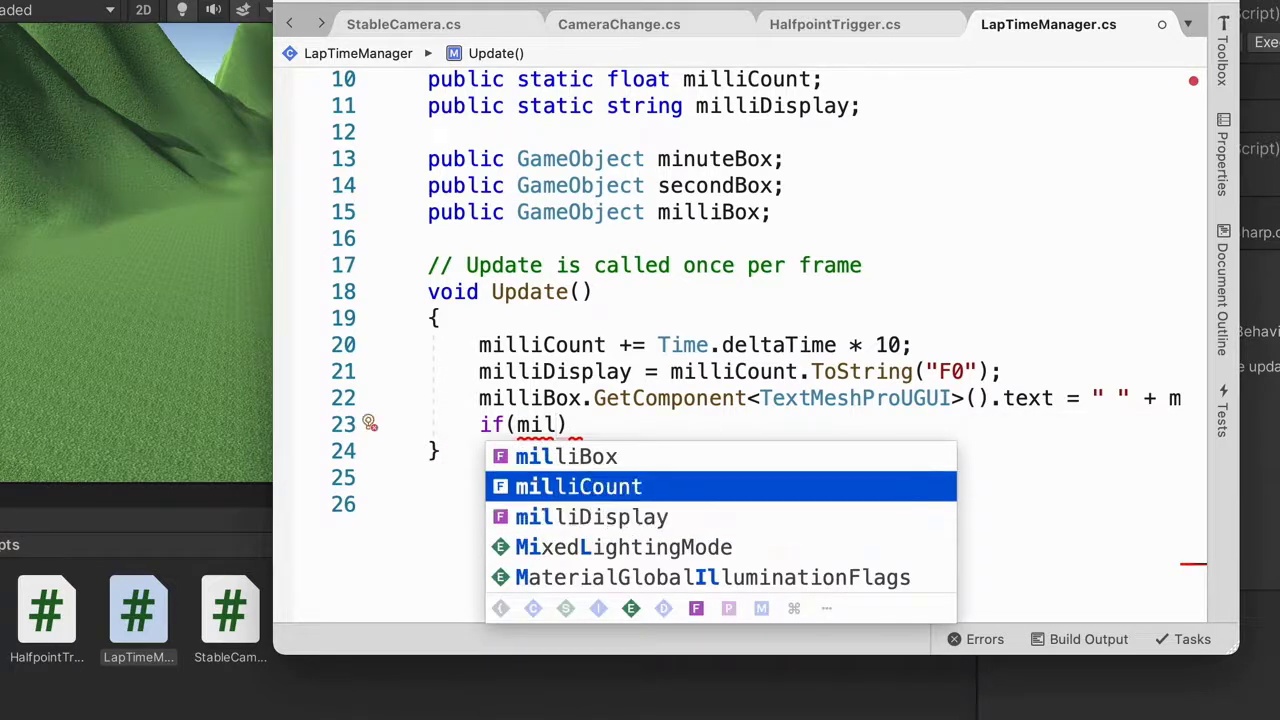
key("Up")
key("Down")
key("Return")
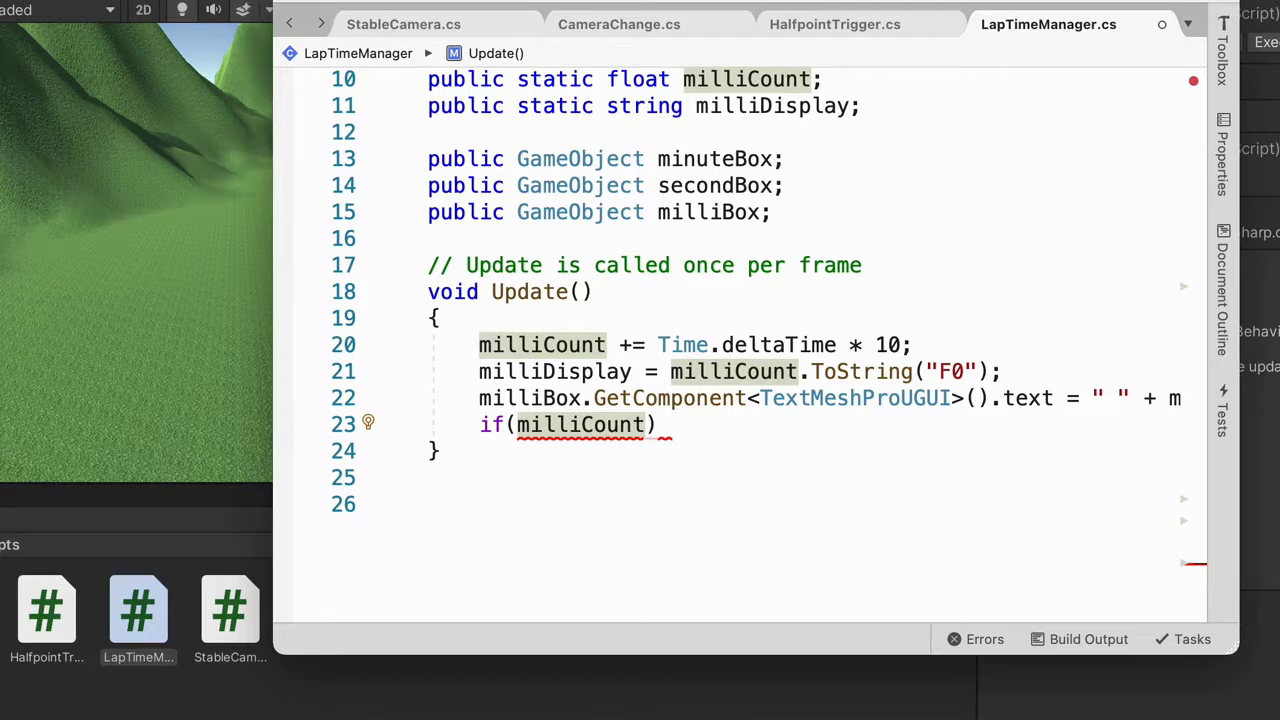
Complete the milliCount condition with >= 10 and add a brace block beneath it
type(">")
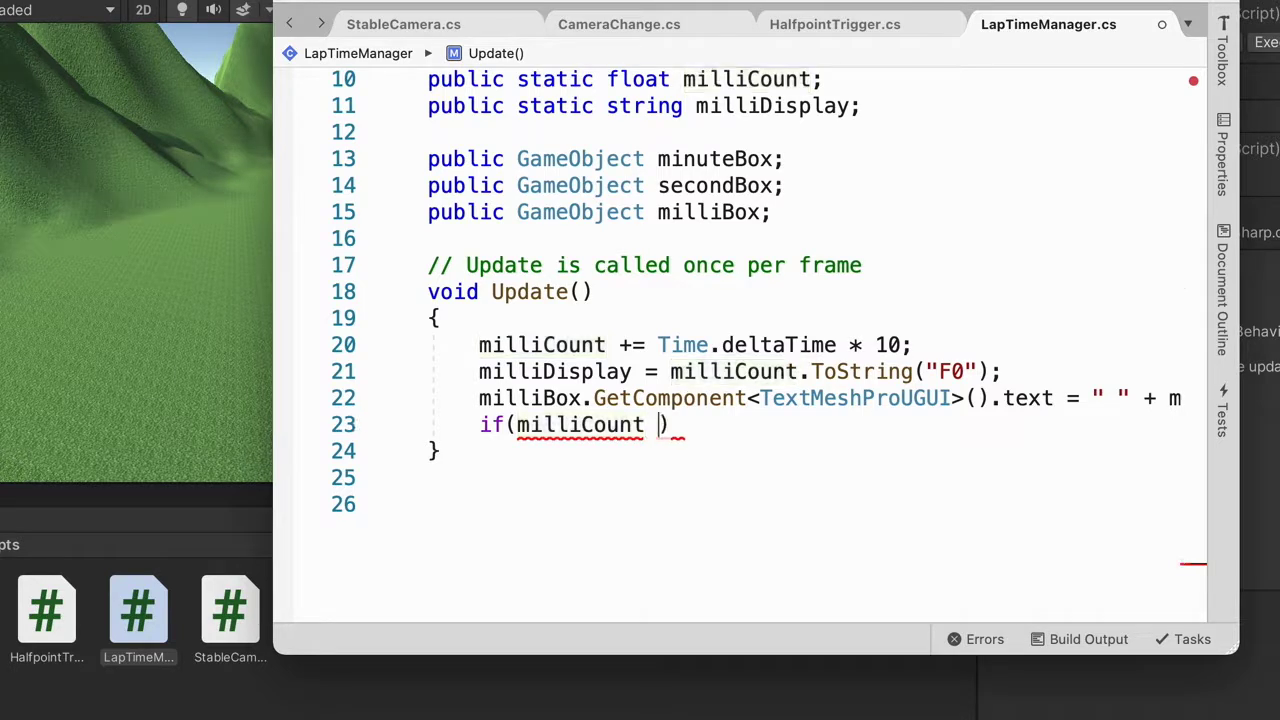
type("= 10")
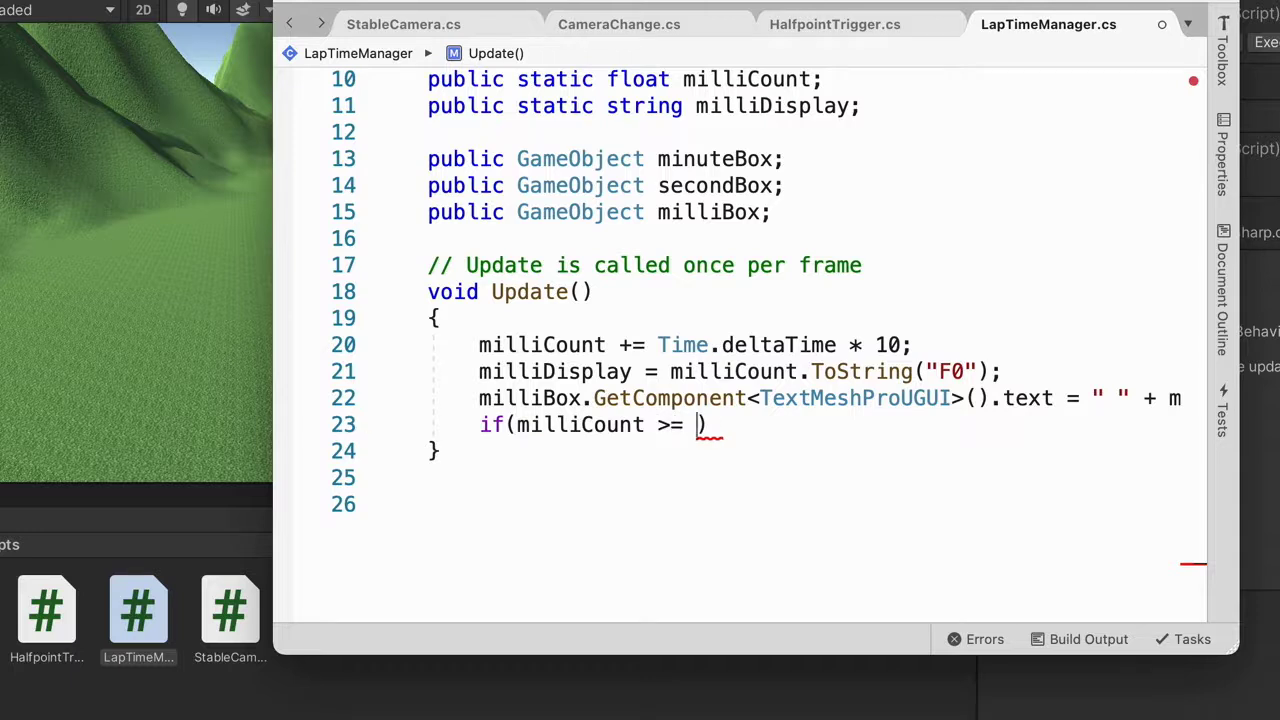
key("Right")
key("Return")
type("{")
key("Return")
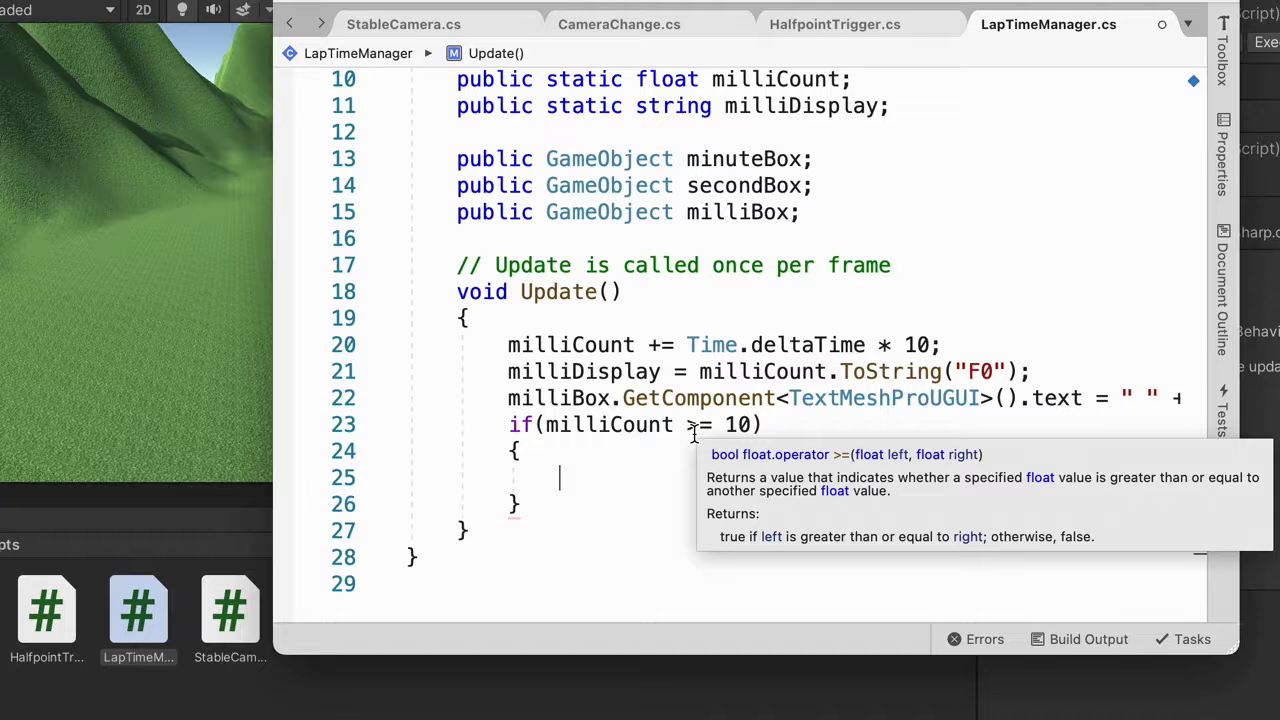
Inside the milliCount if block, add the lines milliCount = 0; and secondCount += 1;
type("milliCount")
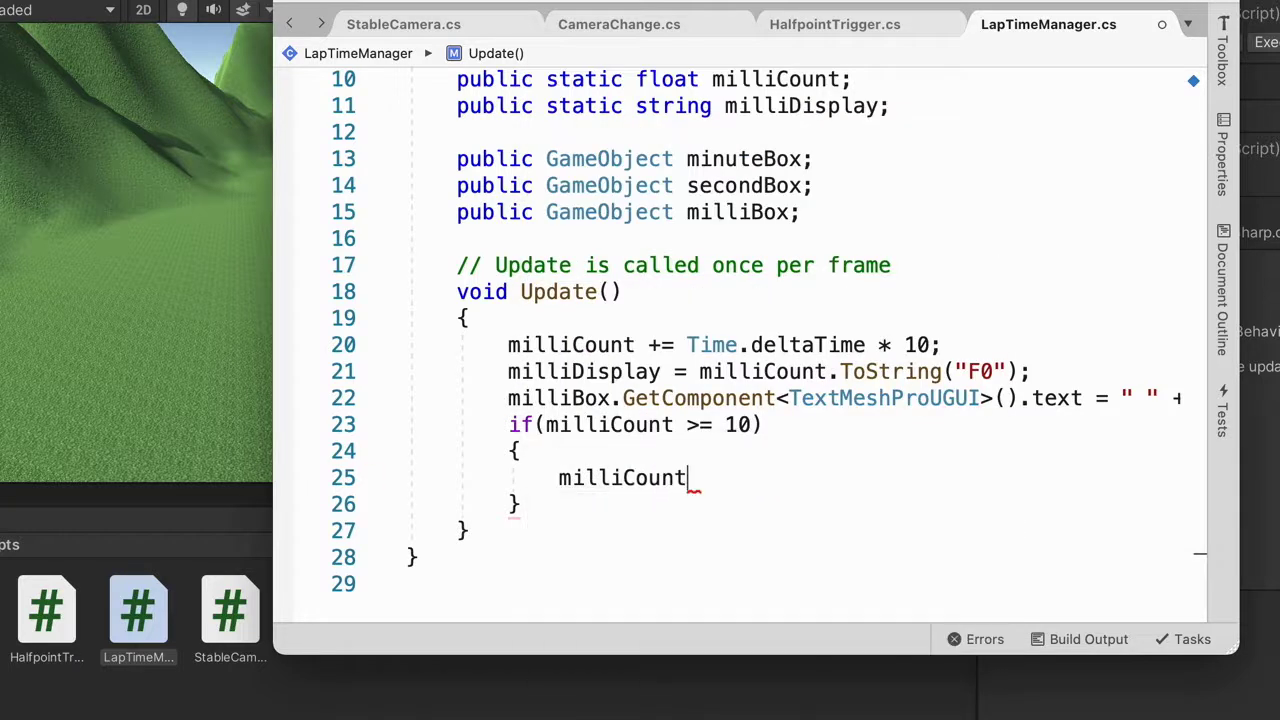
type(" = 0;")
key("Return")
type("sec")
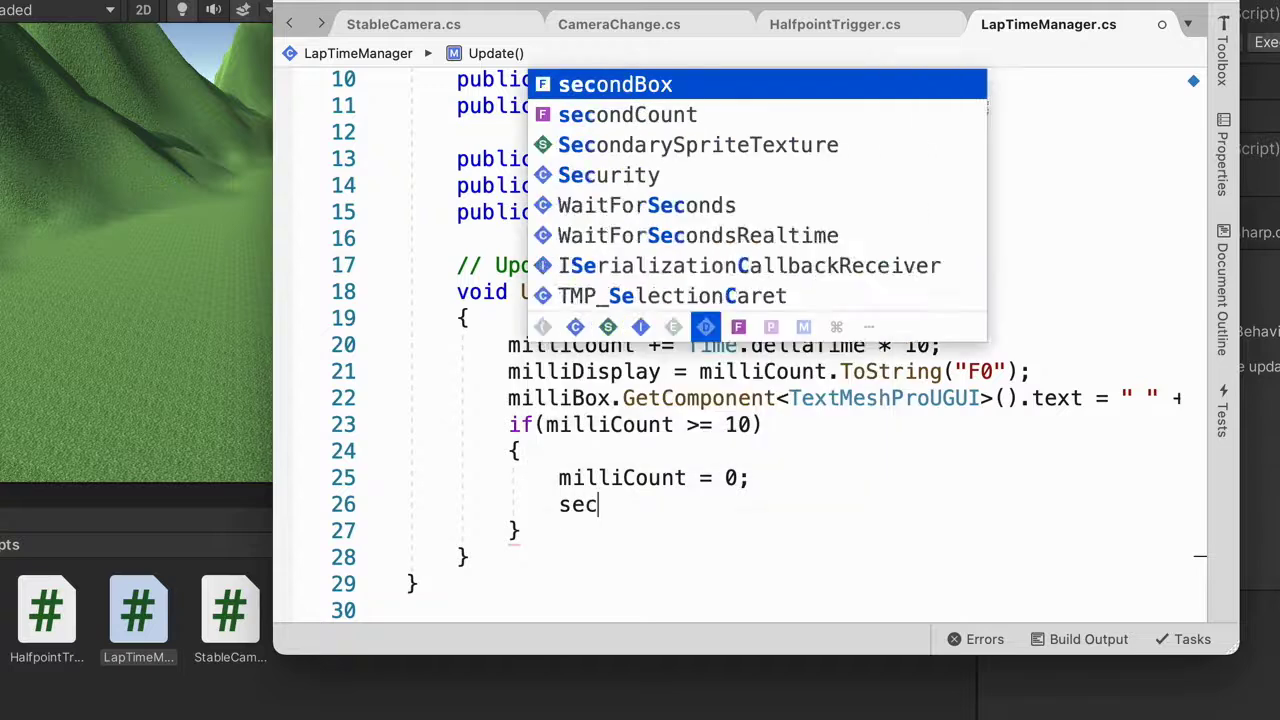
key("Down")
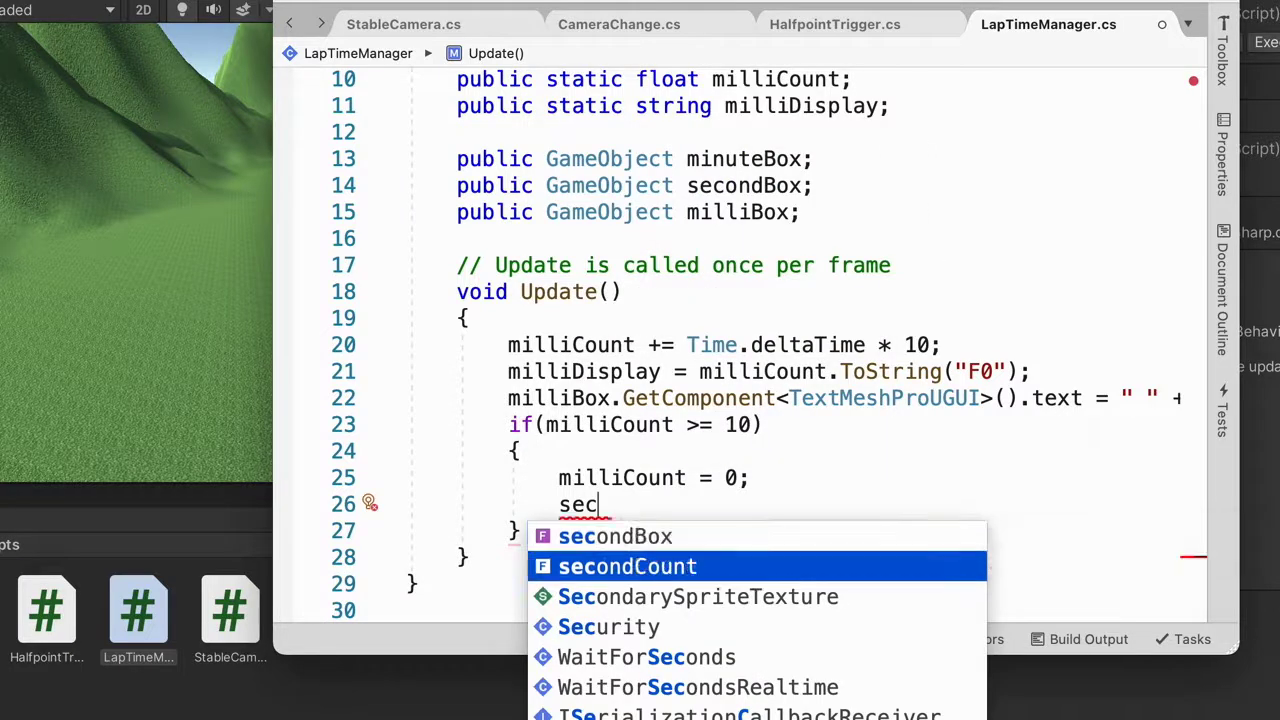
type("ondCount += 1;")
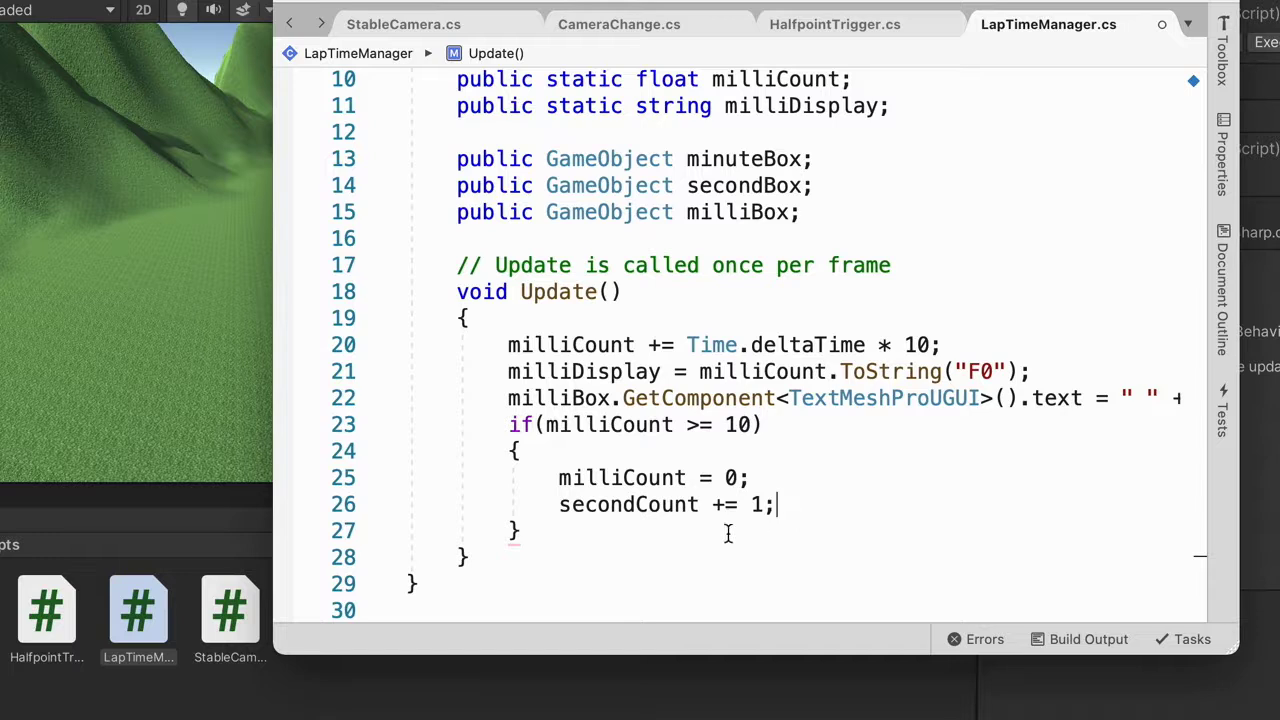
Below the milliCount if block, add if(secondCount <= 9) with its own brace block
mouse_move(701, 428)
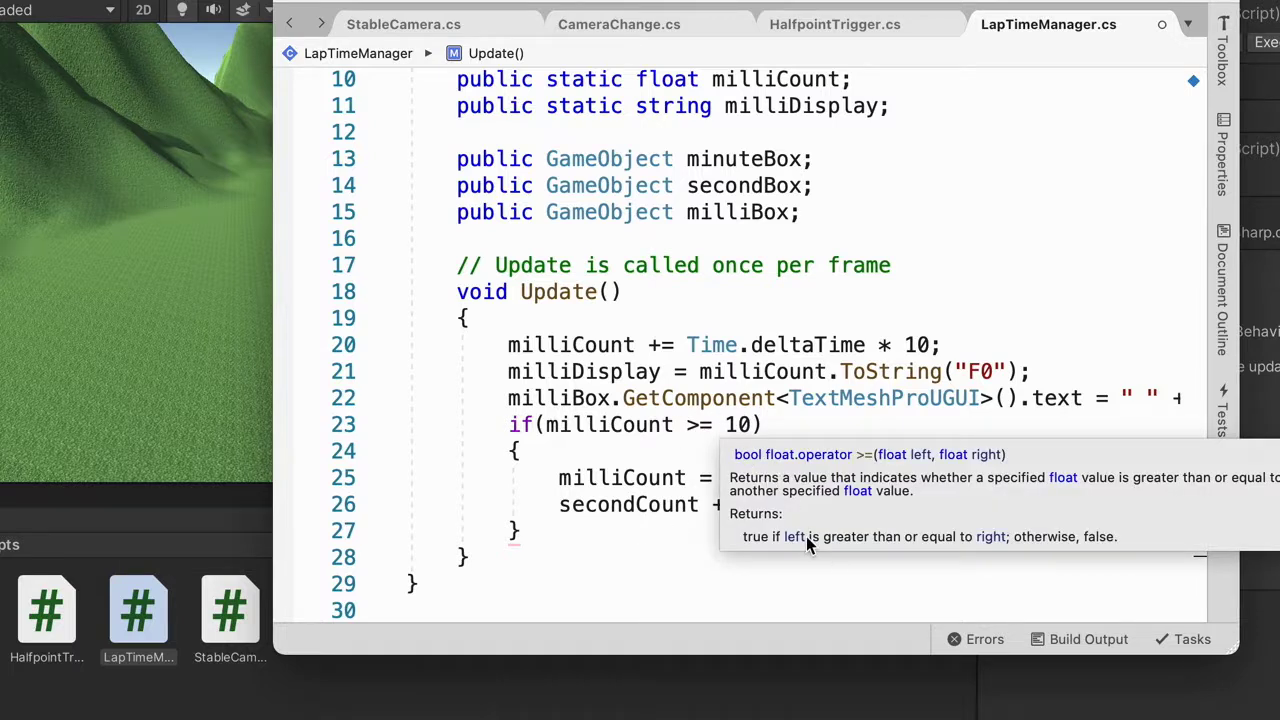
left_click(563, 534)
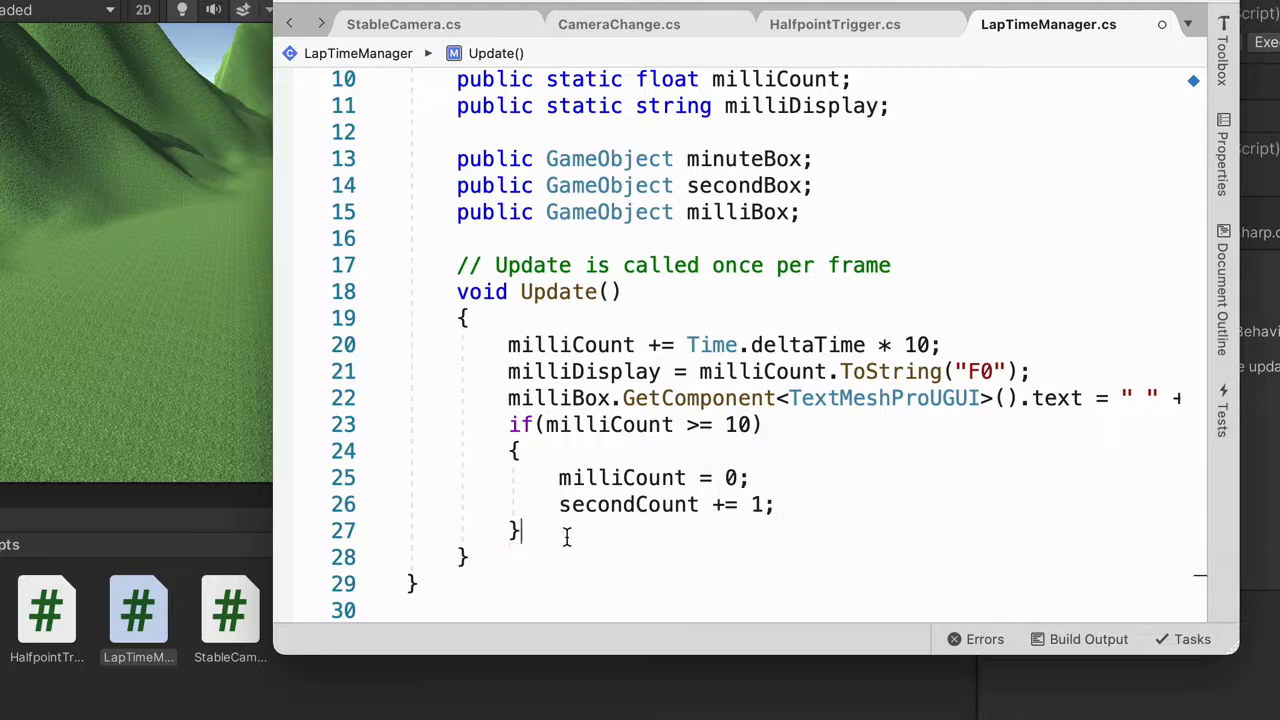
key("Return")
type("f")
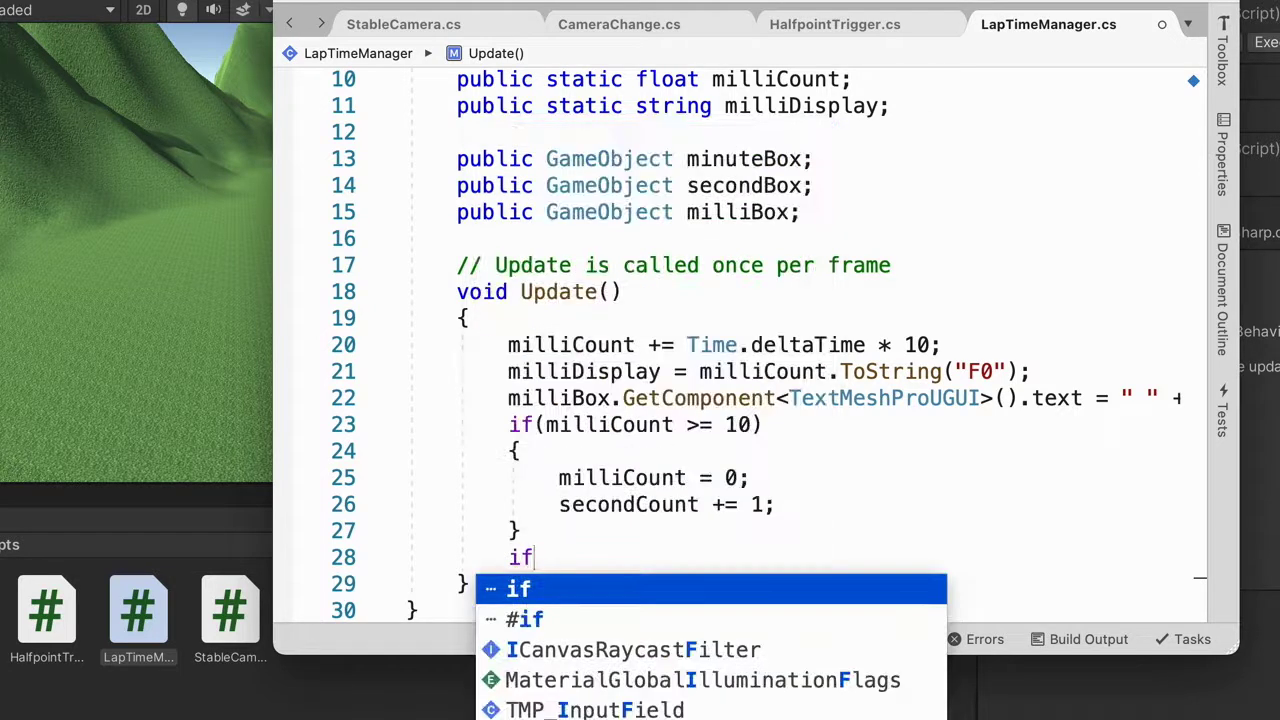
type("(second")
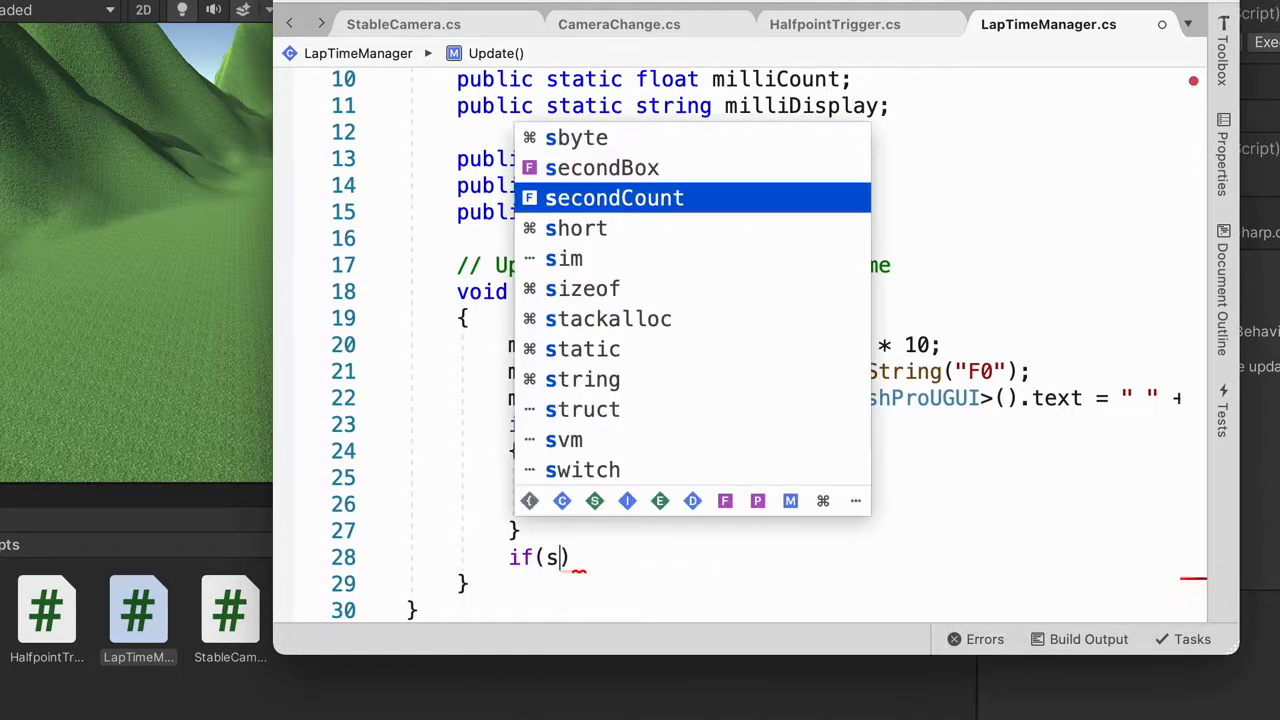
key("Return")
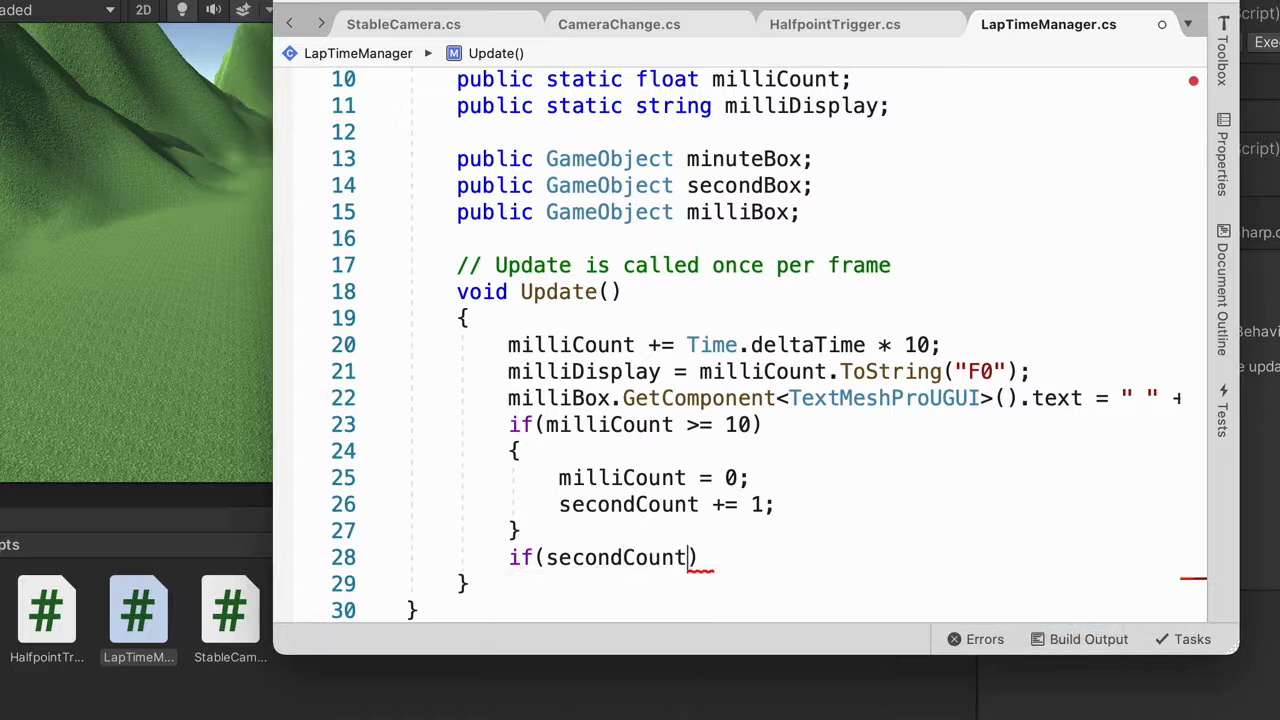
type("<= 0")
key("BackSpace")
type("9)")
key("Return")
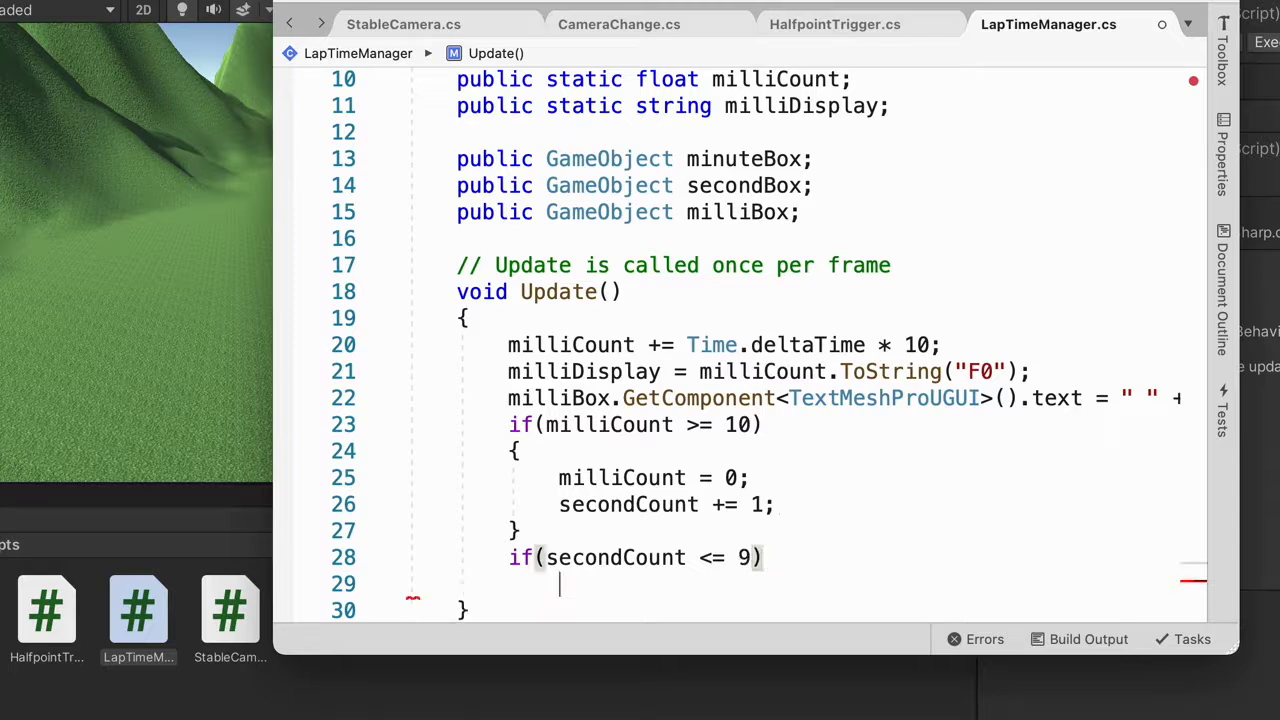
type("{")
key("Return")
Inside the secondCount if block, enter the call secondBox.GetComponent<TextMeshProUGUI>()
type("s")
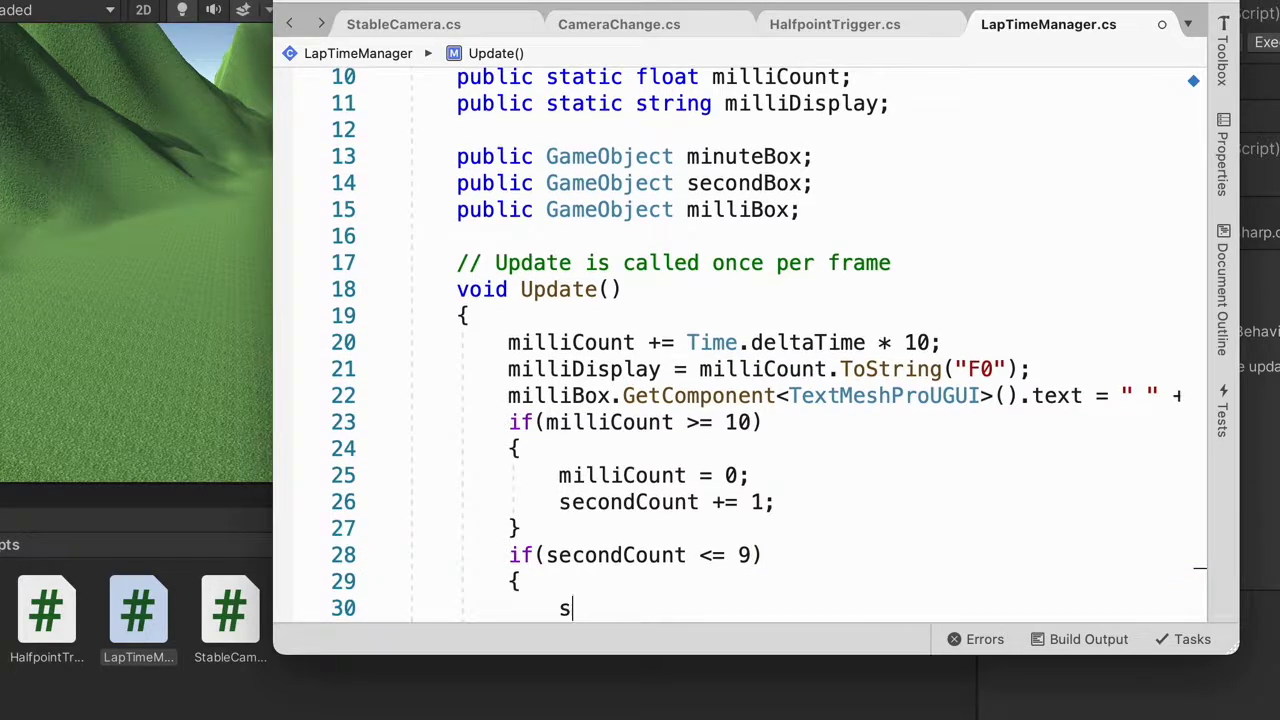
type("econdBox")
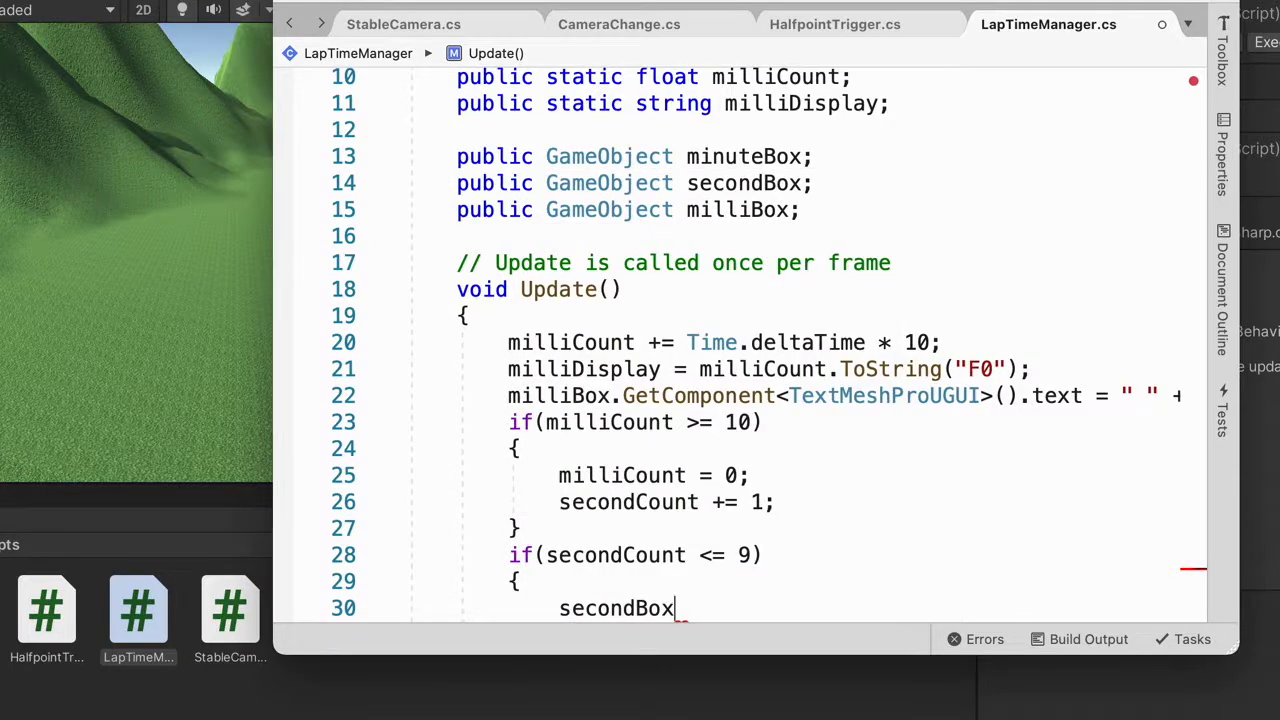
type(".GetCo")
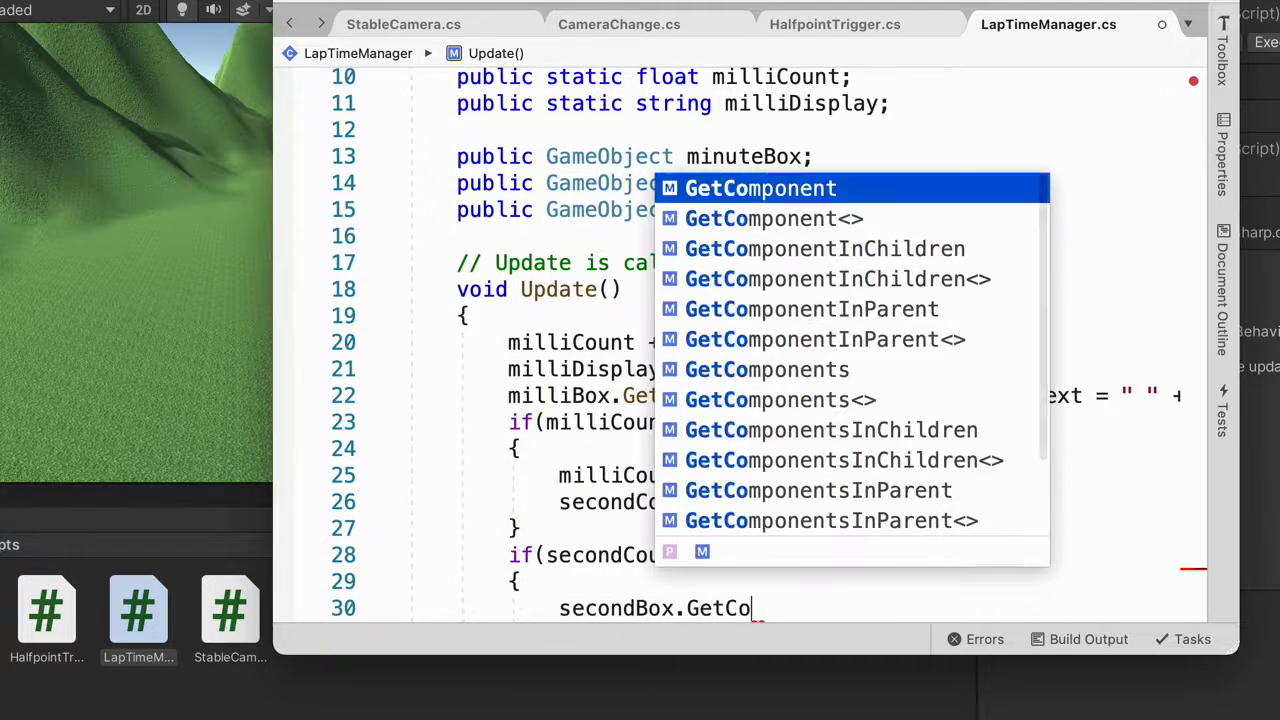
type("mponent<Text>")
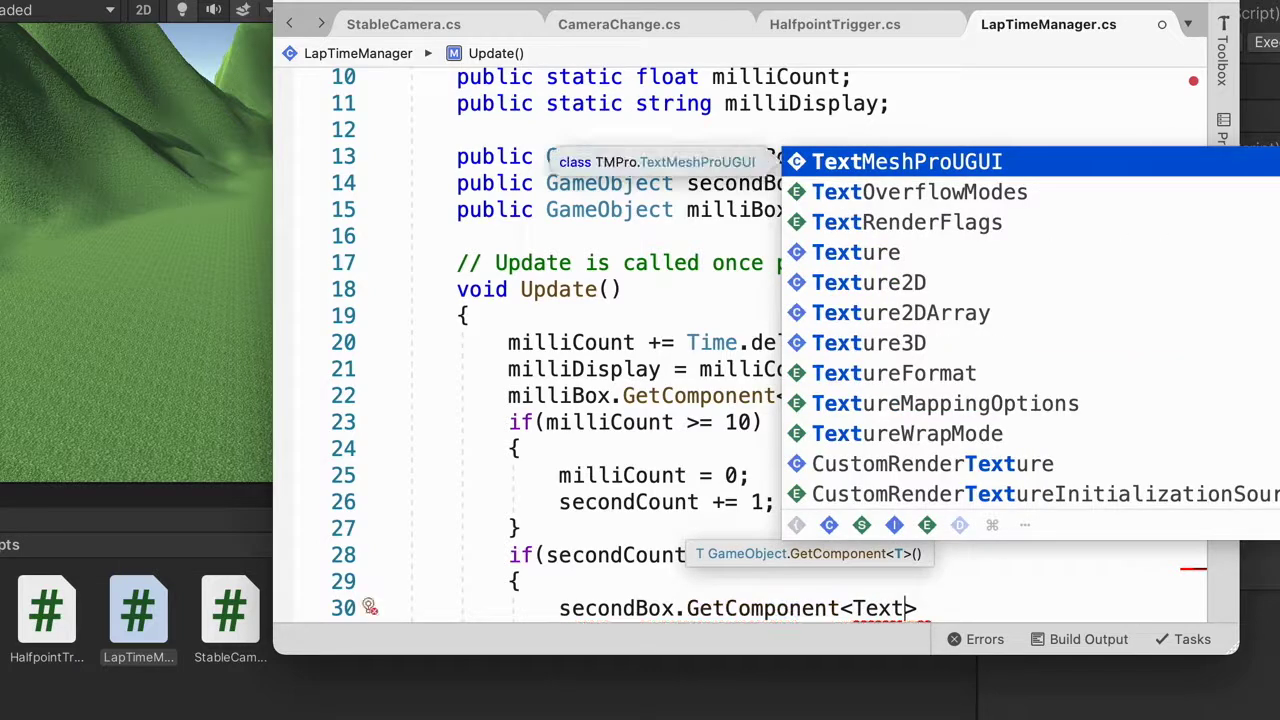
key("Return")
type(">(")
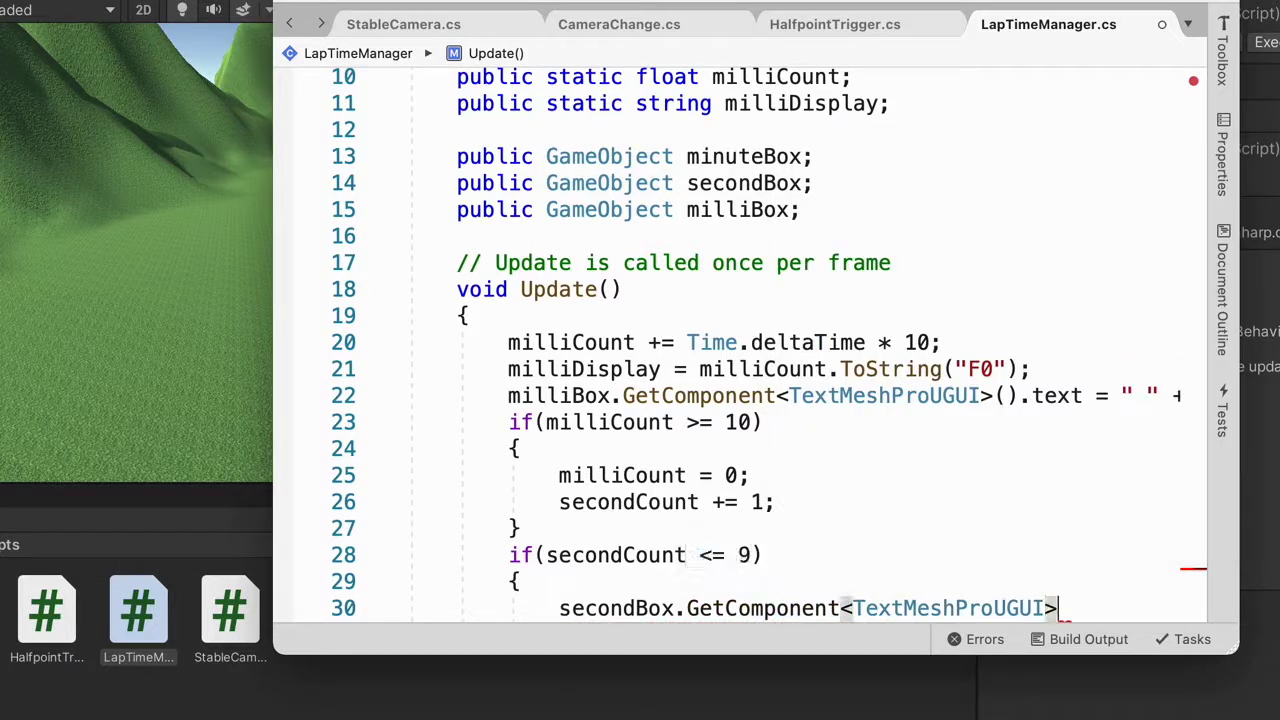
type(")")
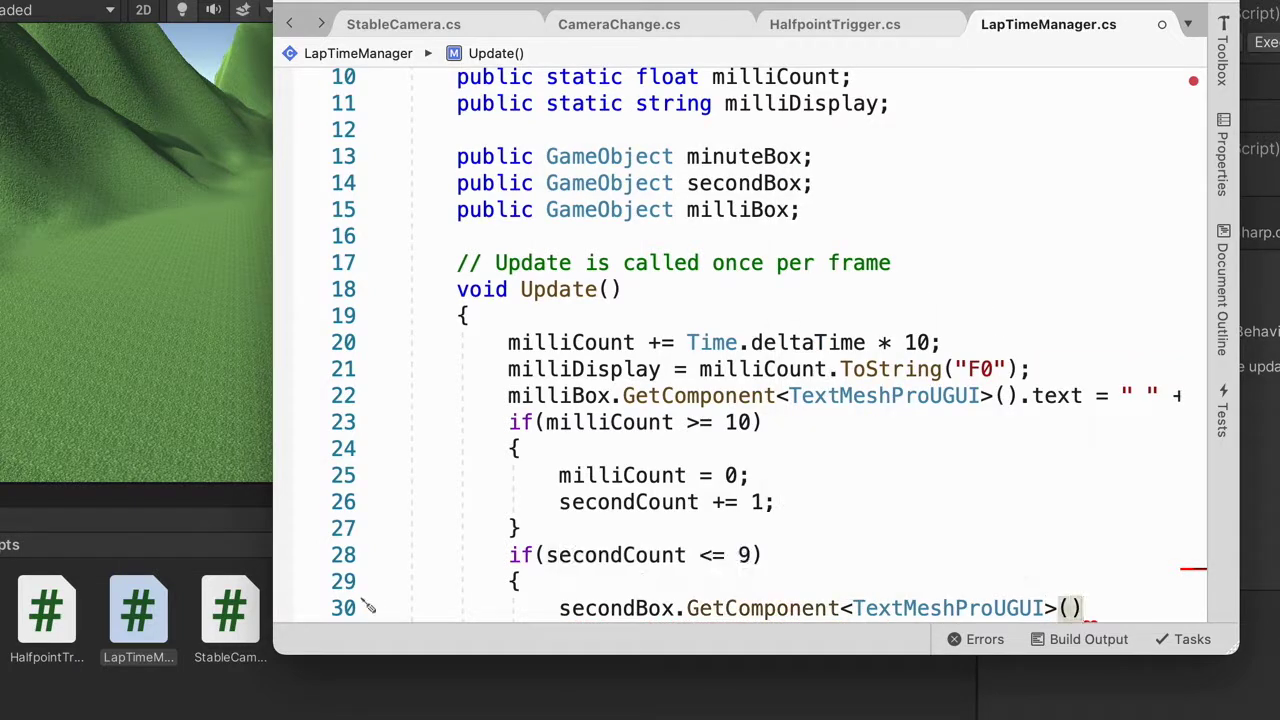
Extend the secondBox GetComponent call with .text = "0" + after its closing parenthesis
type(".text")
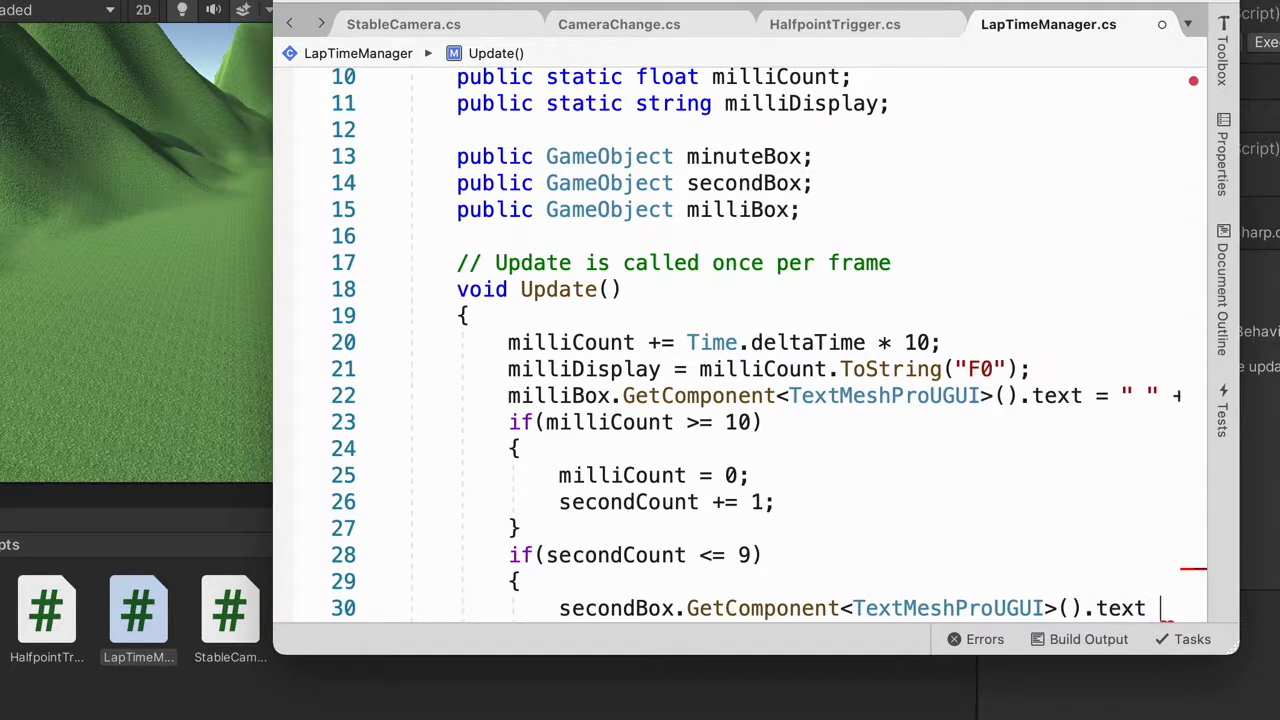
type(" =")
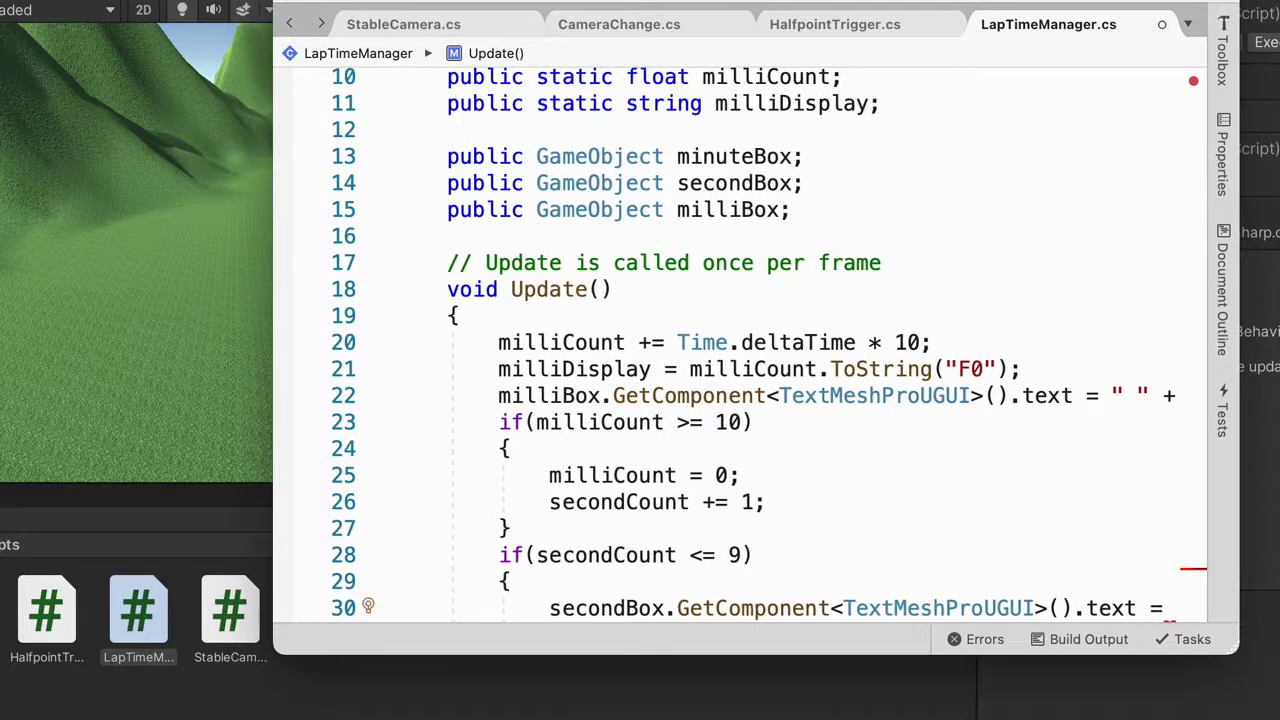
type(" \"0")
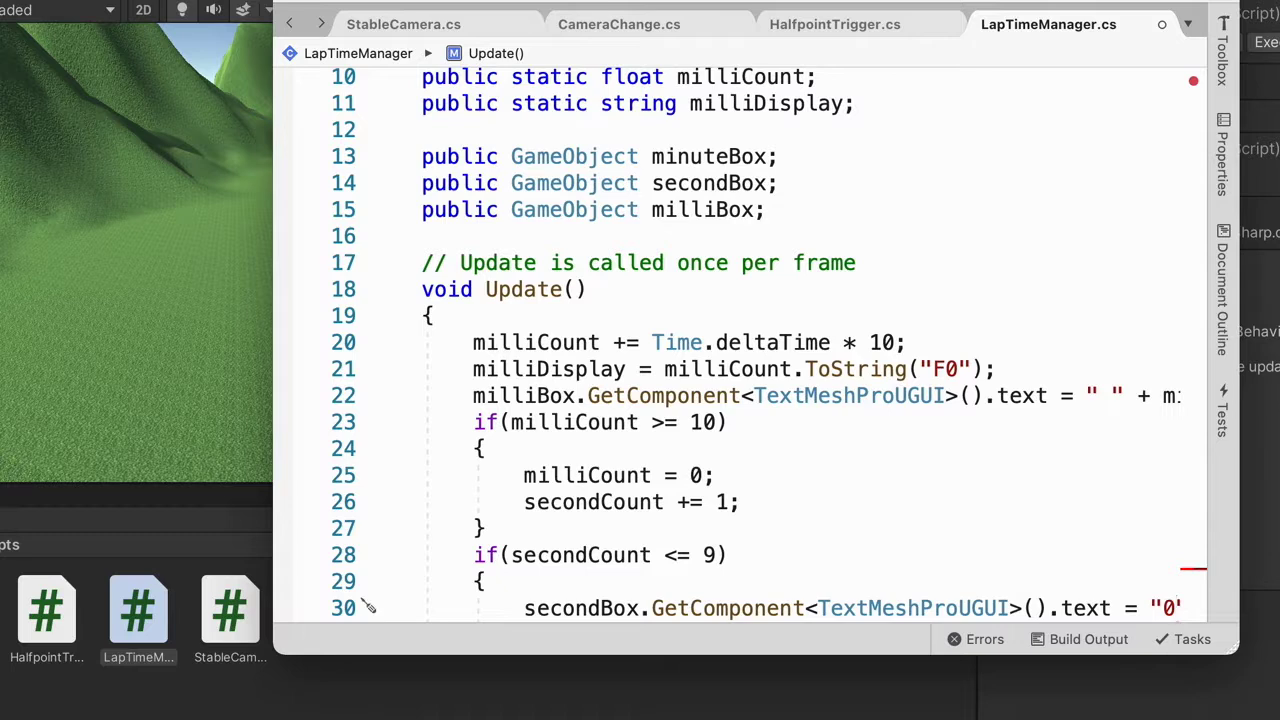
type("\"")
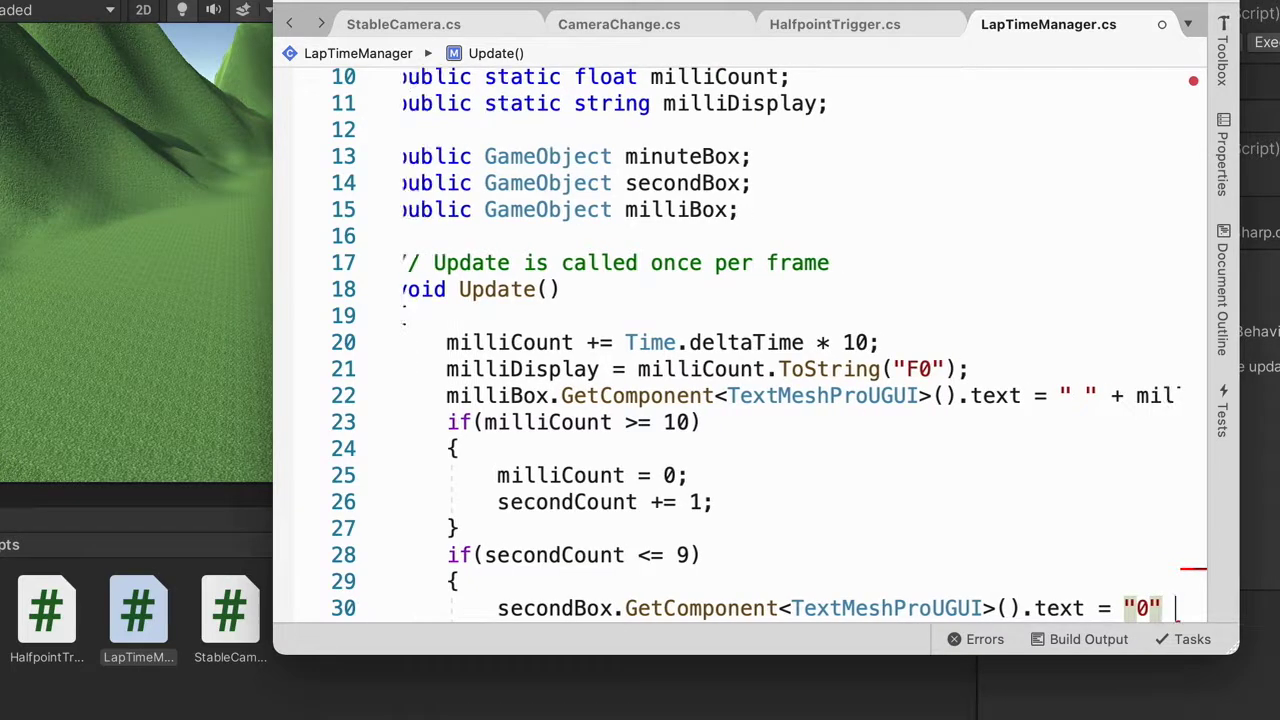
type(" + \"")
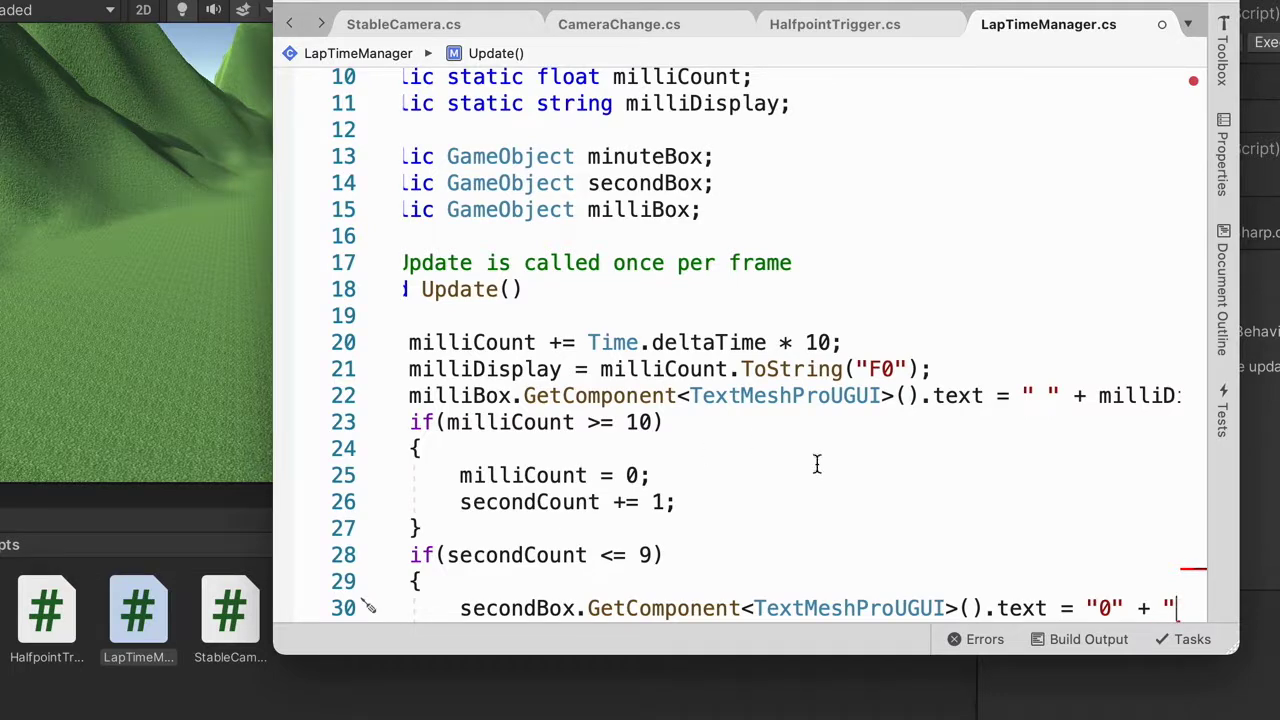
scroll(907, 493, "down", 2)
key("BackSpace")
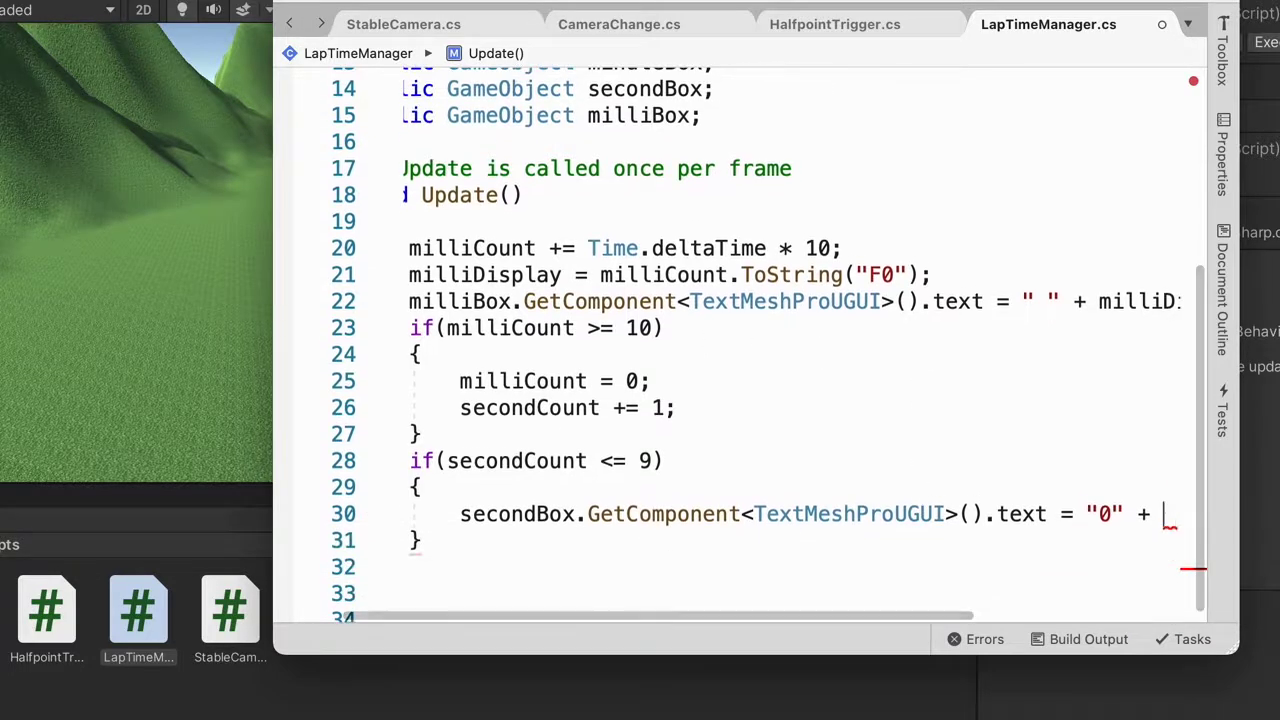
Complete the secondBox text assignment with secondCount + "."; at the end of the line
type("second")
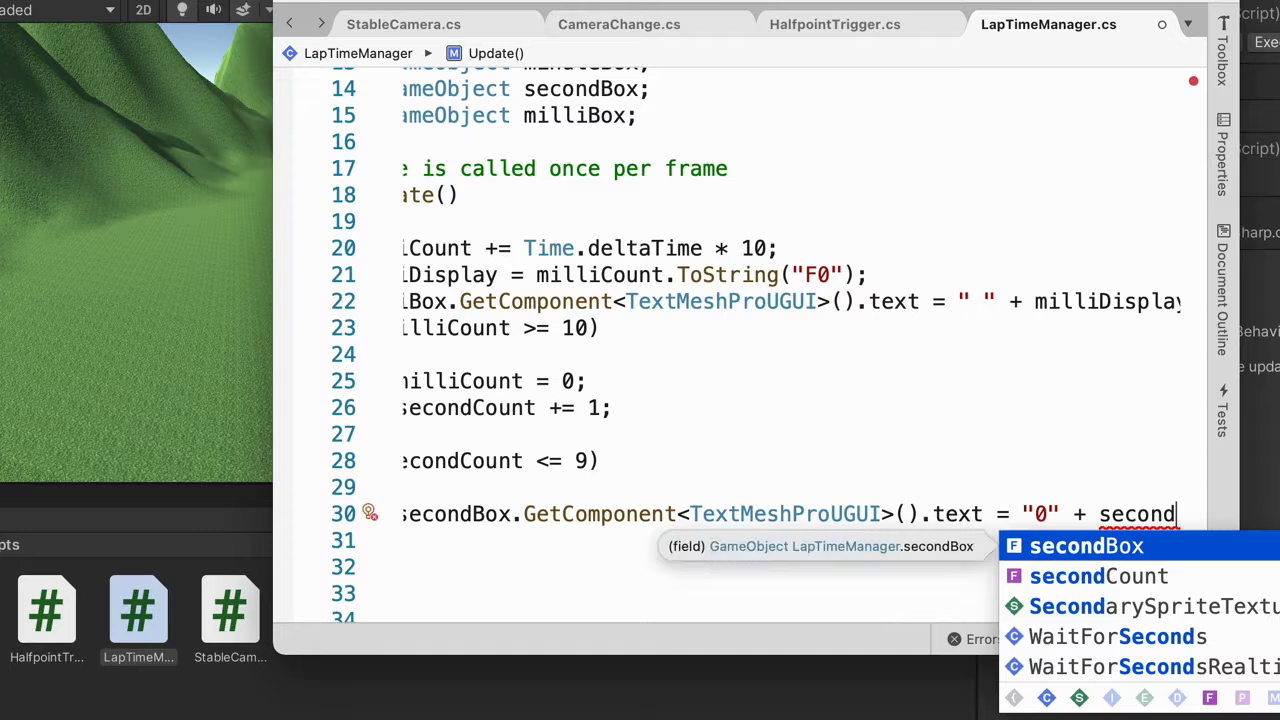
key("Down")
key("Return")
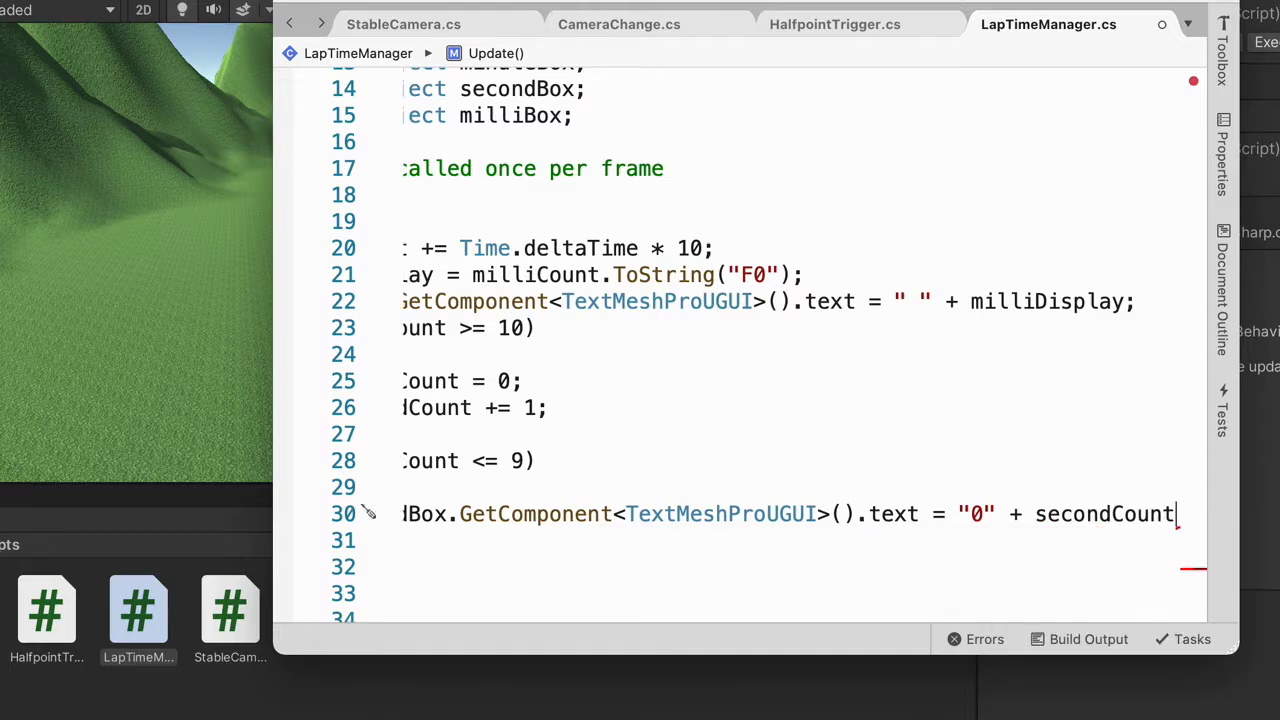
type("+ ")
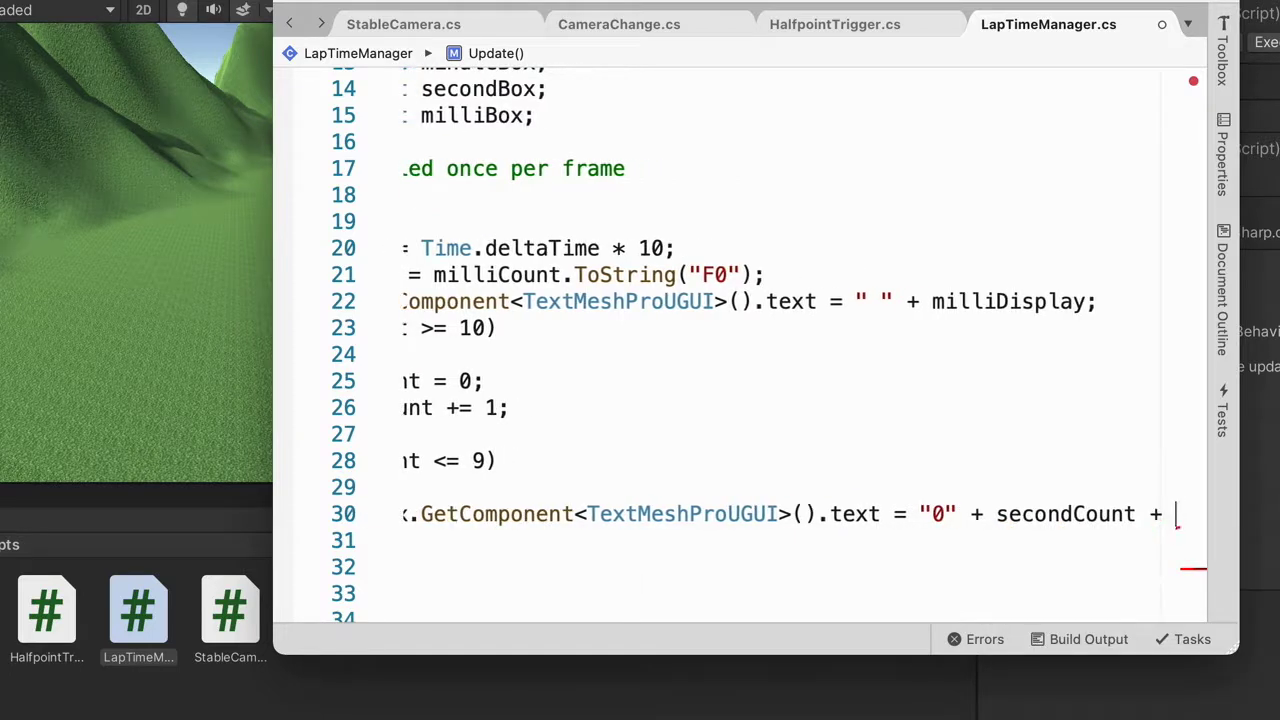
type("\".\"")
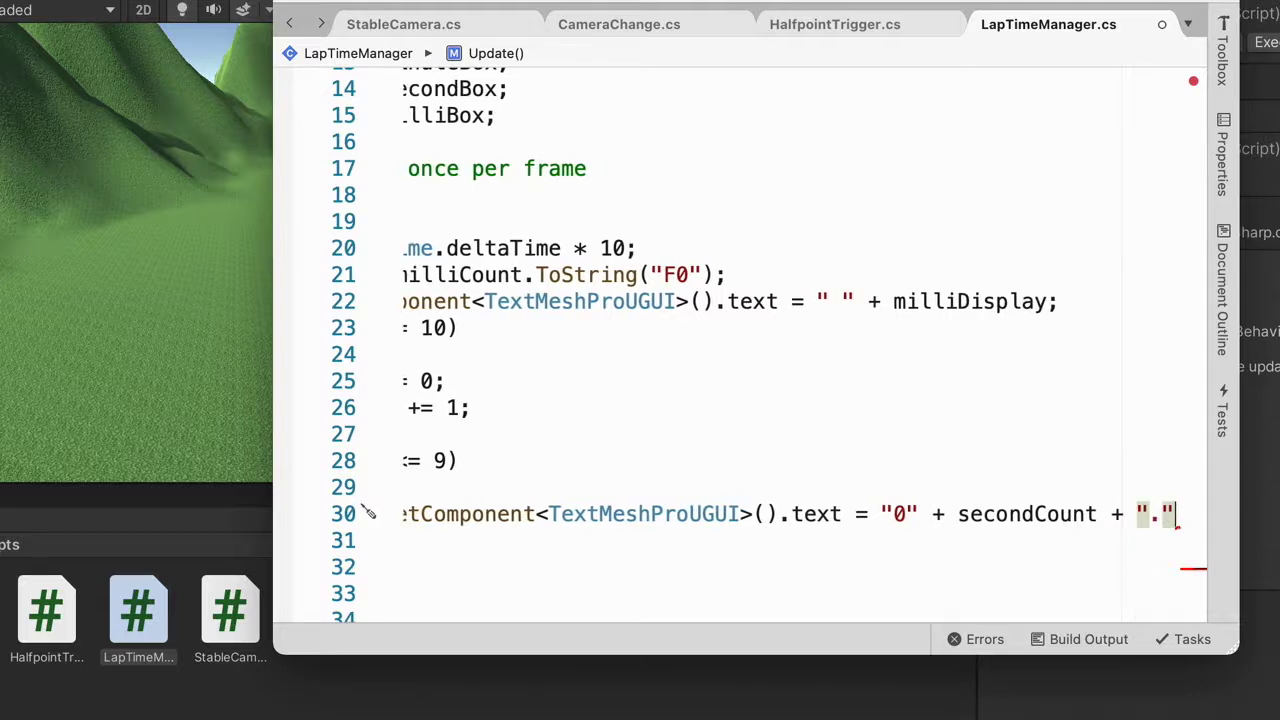
type(";")
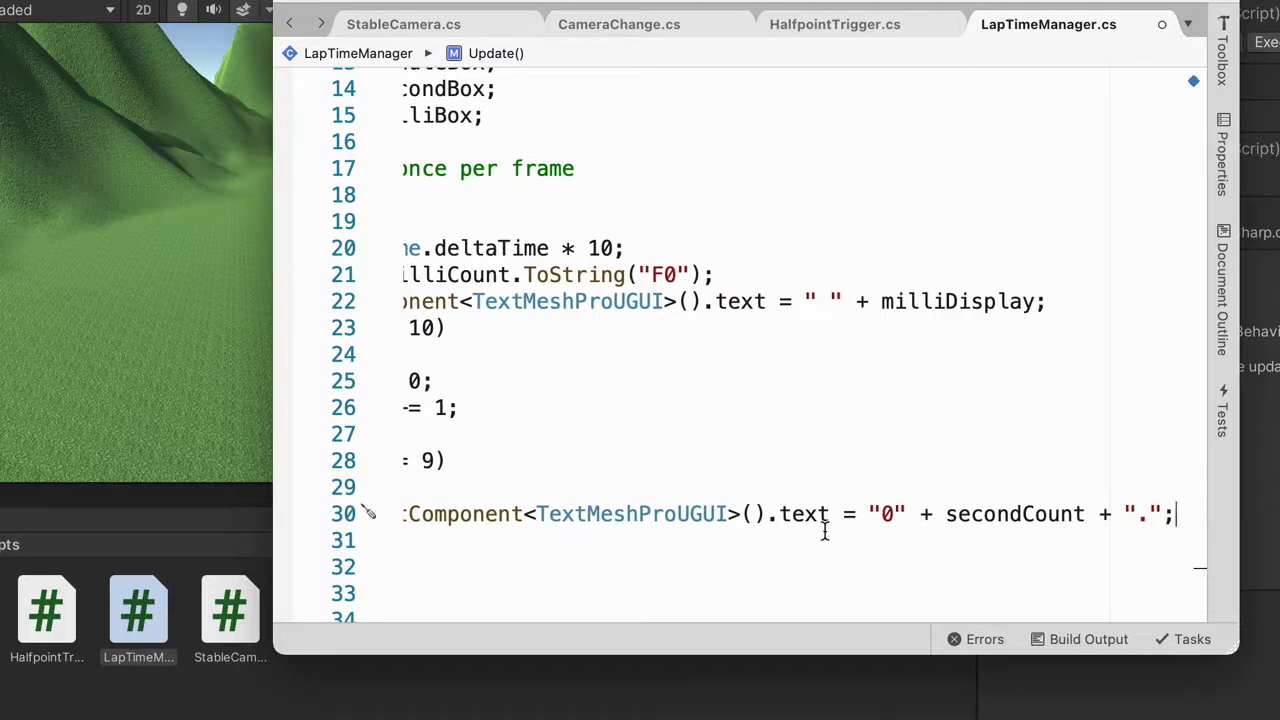
Add an else clause with its own brace pair directly below the if(secondCount <= 9) block
scroll(823, 525, "left", 5)
scroll(824, 533, "right", 5)
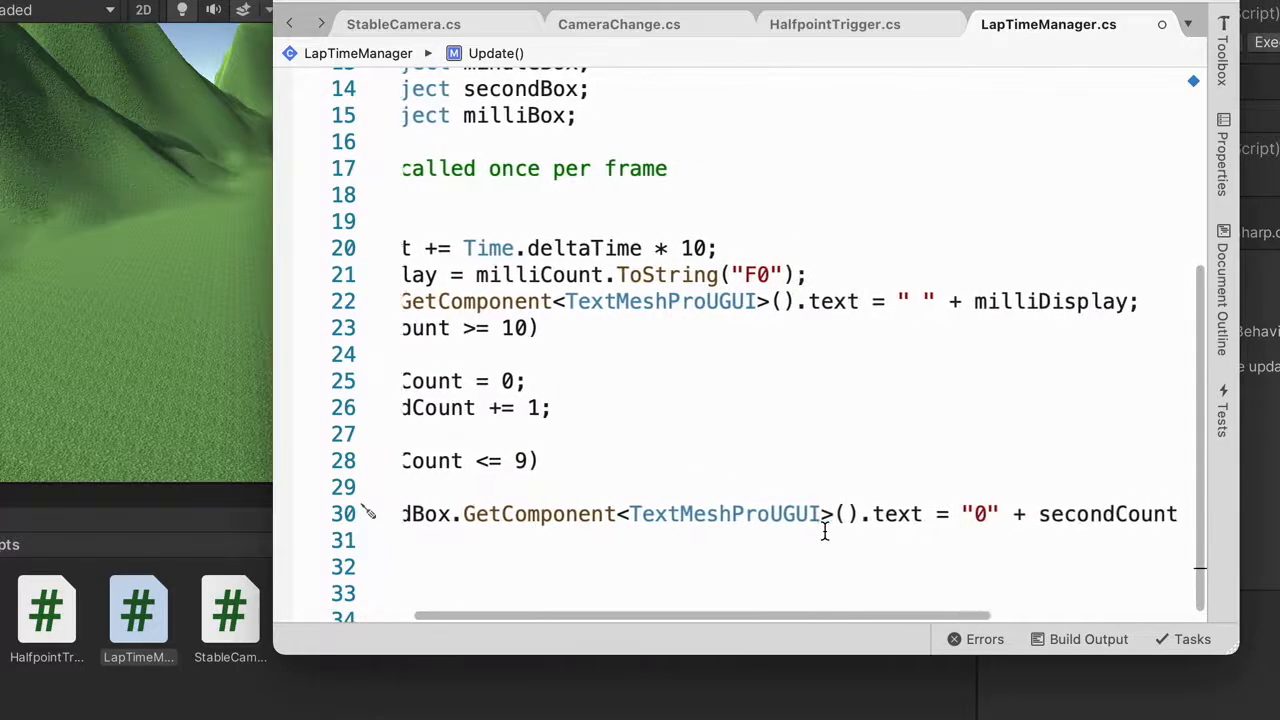
scroll(929, 510, "right", 2)
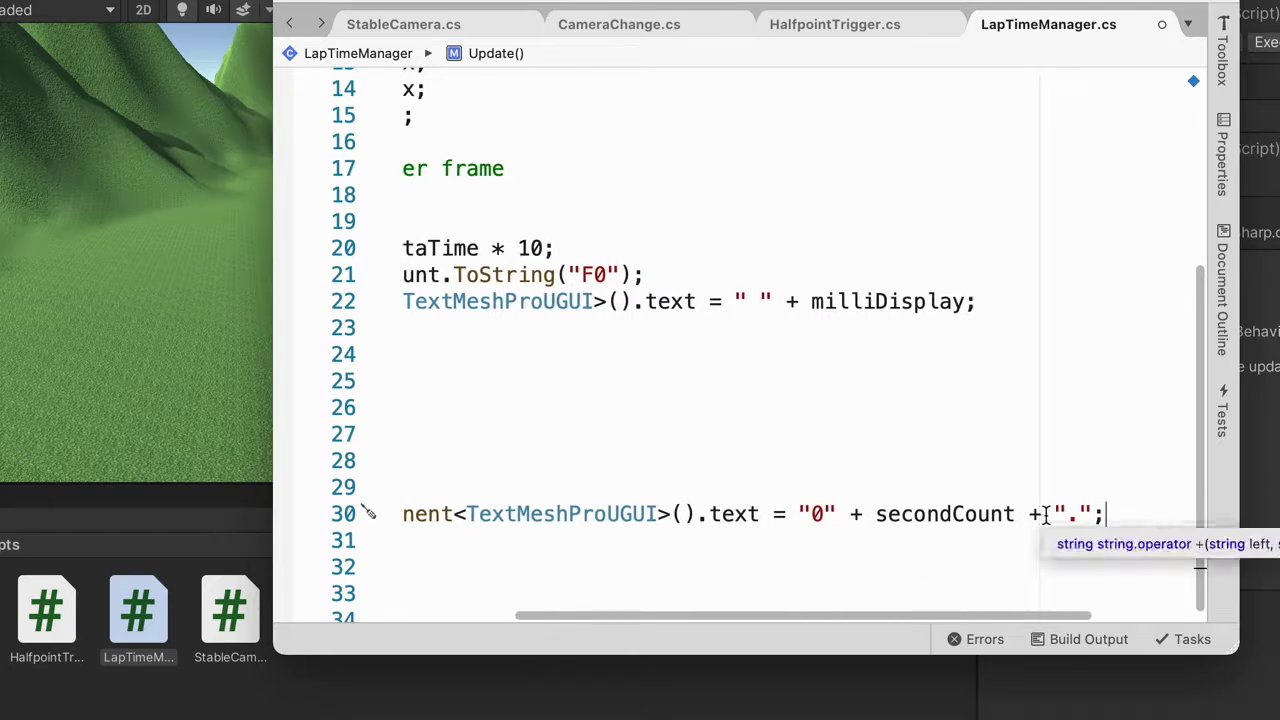
scroll(1124, 526, "left", 3)
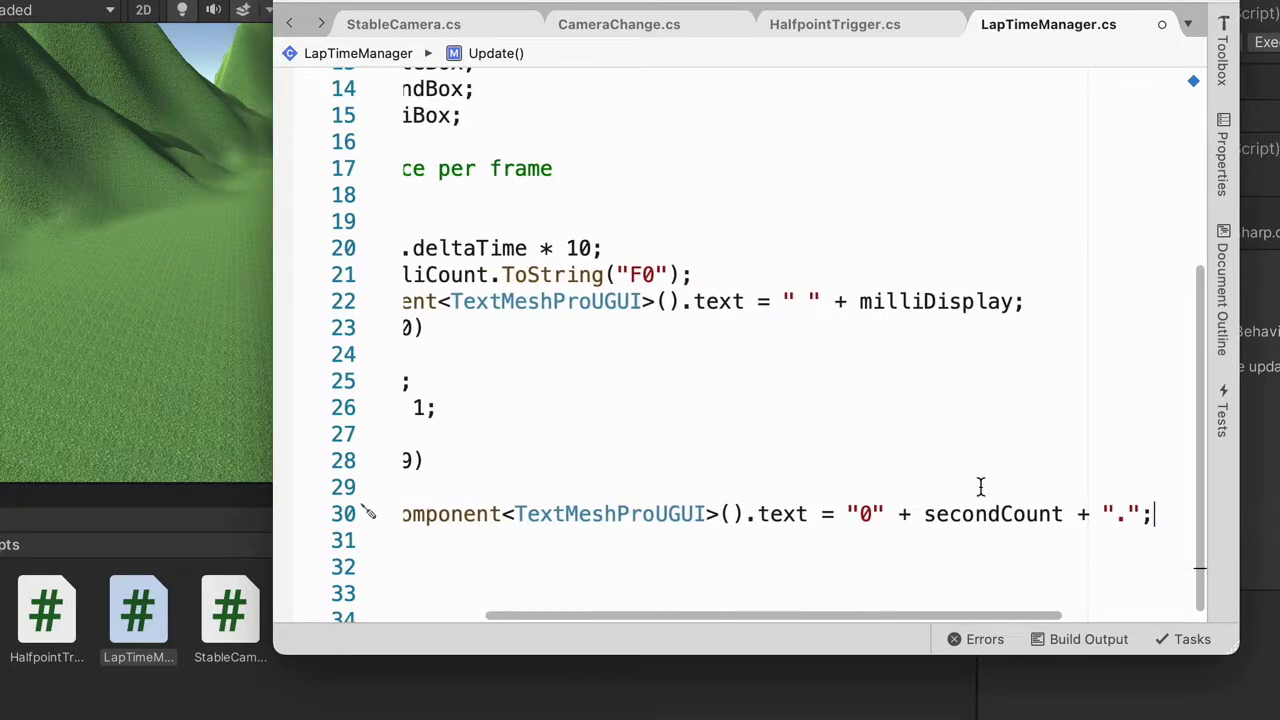
scroll(980, 487, "left", 4)
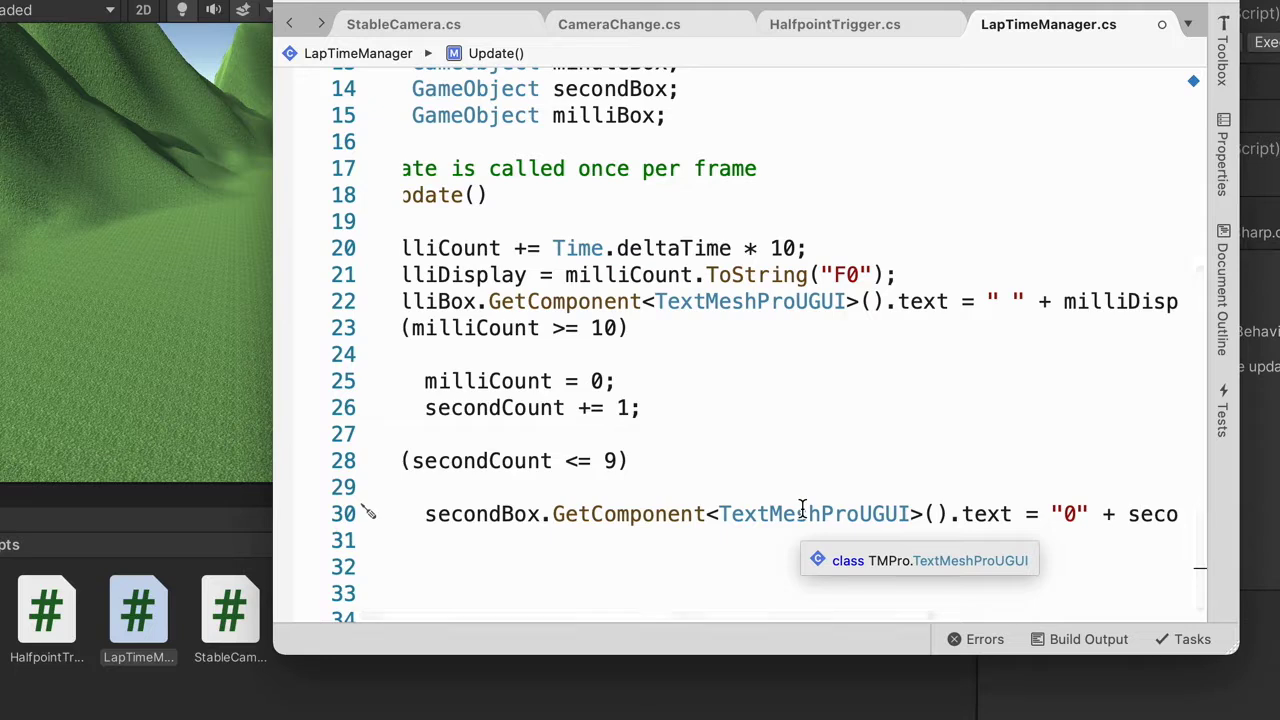
scroll(640, 545, "left", 3)
left_click(590, 541)
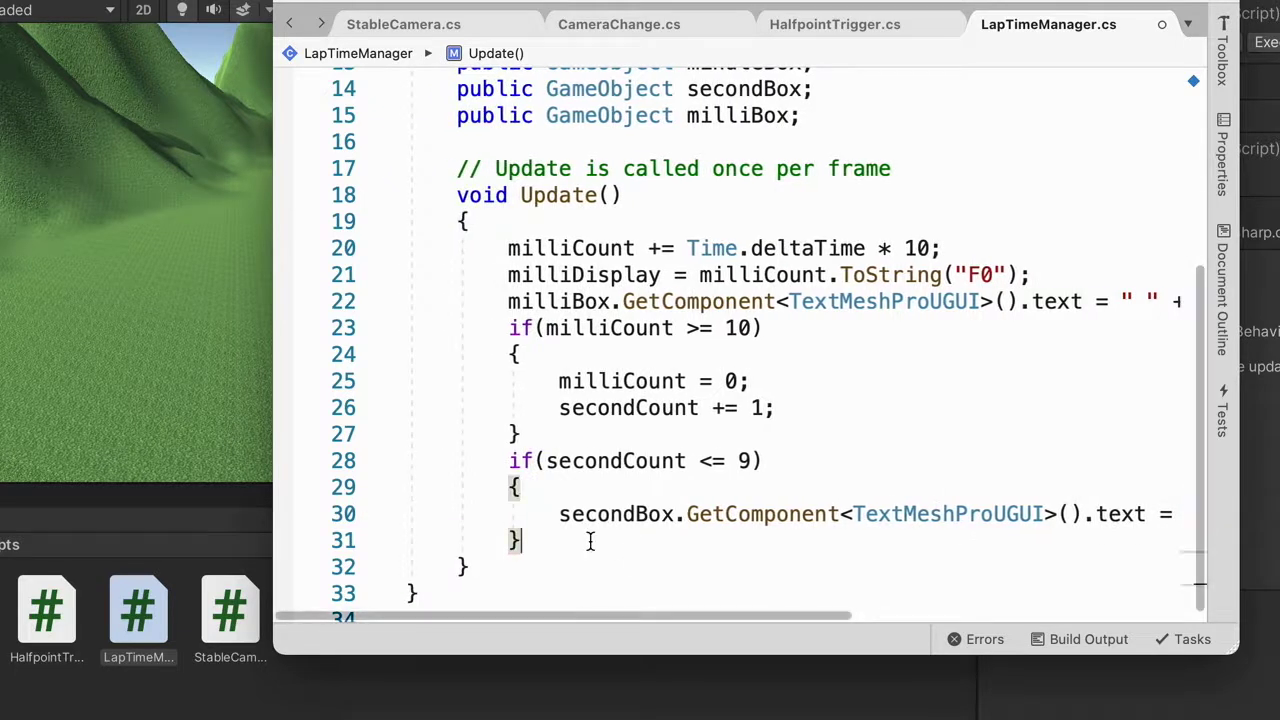
key("Return")
type("else")
key("Escape")
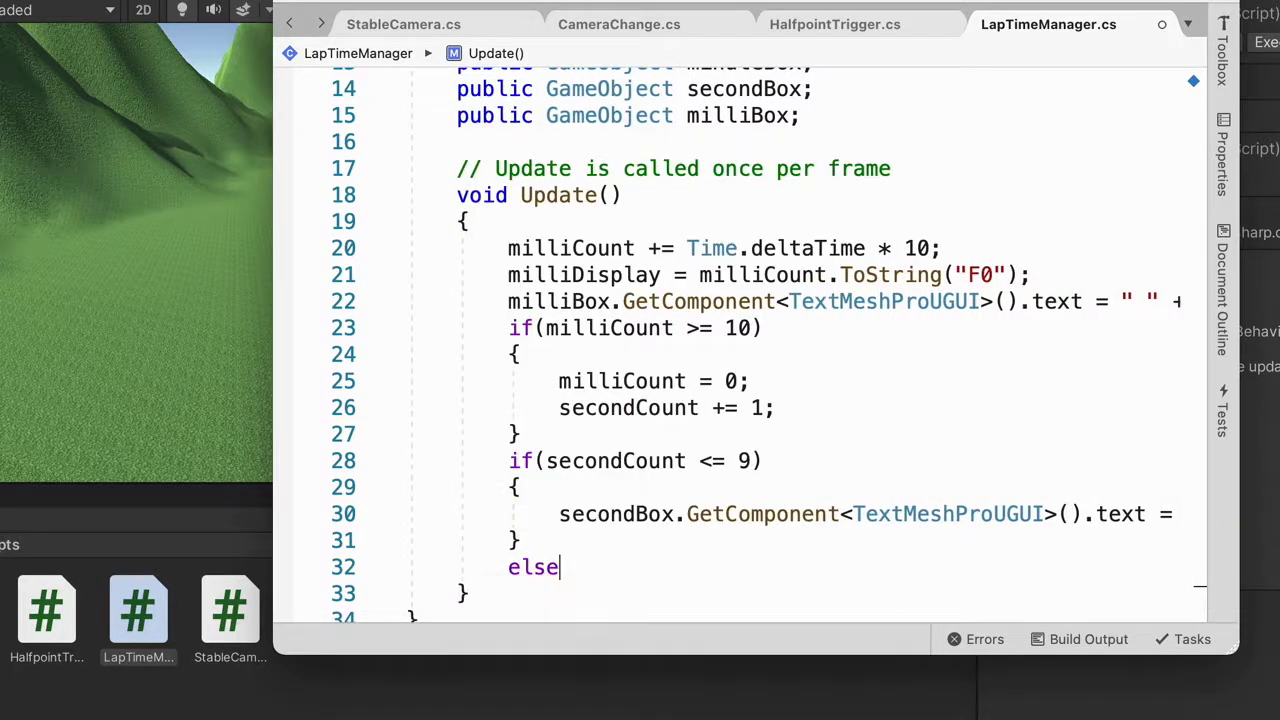
type("{  se")
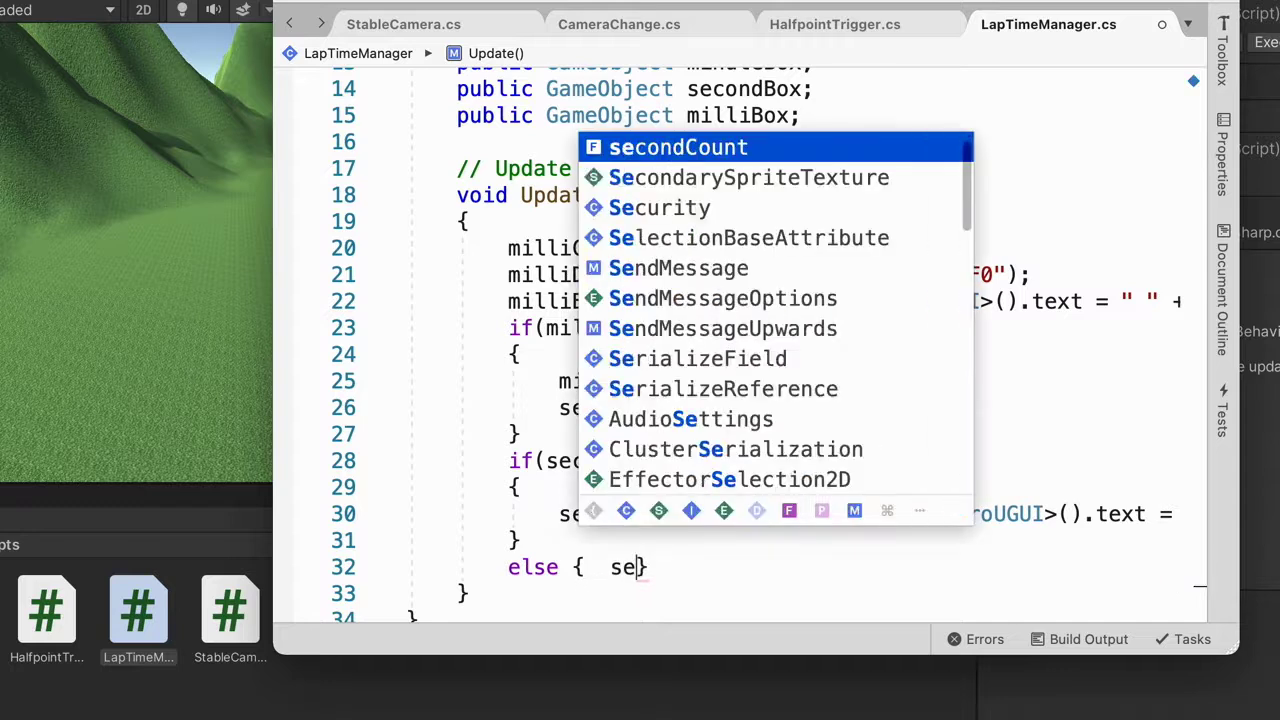
type("con")
key("Up")
key("Return")
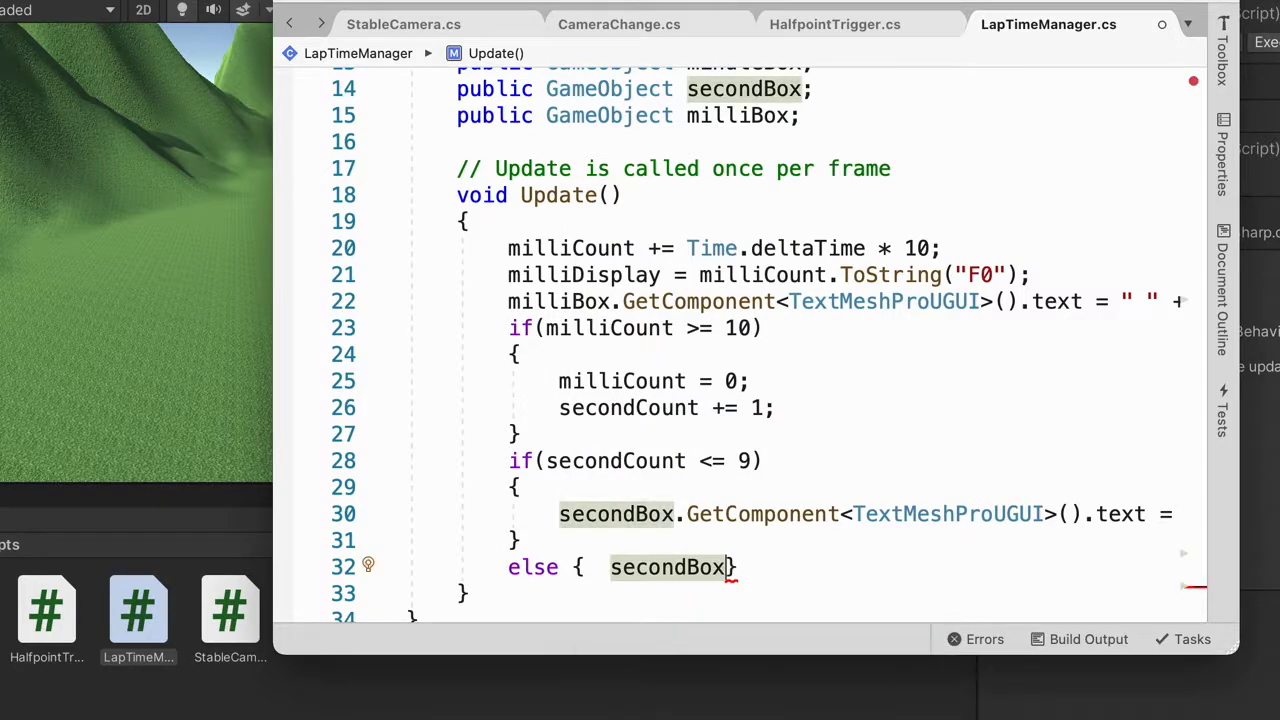
key("BackSpace")
key("BackSpace")
key("BackSpace")
key("BackSpace")
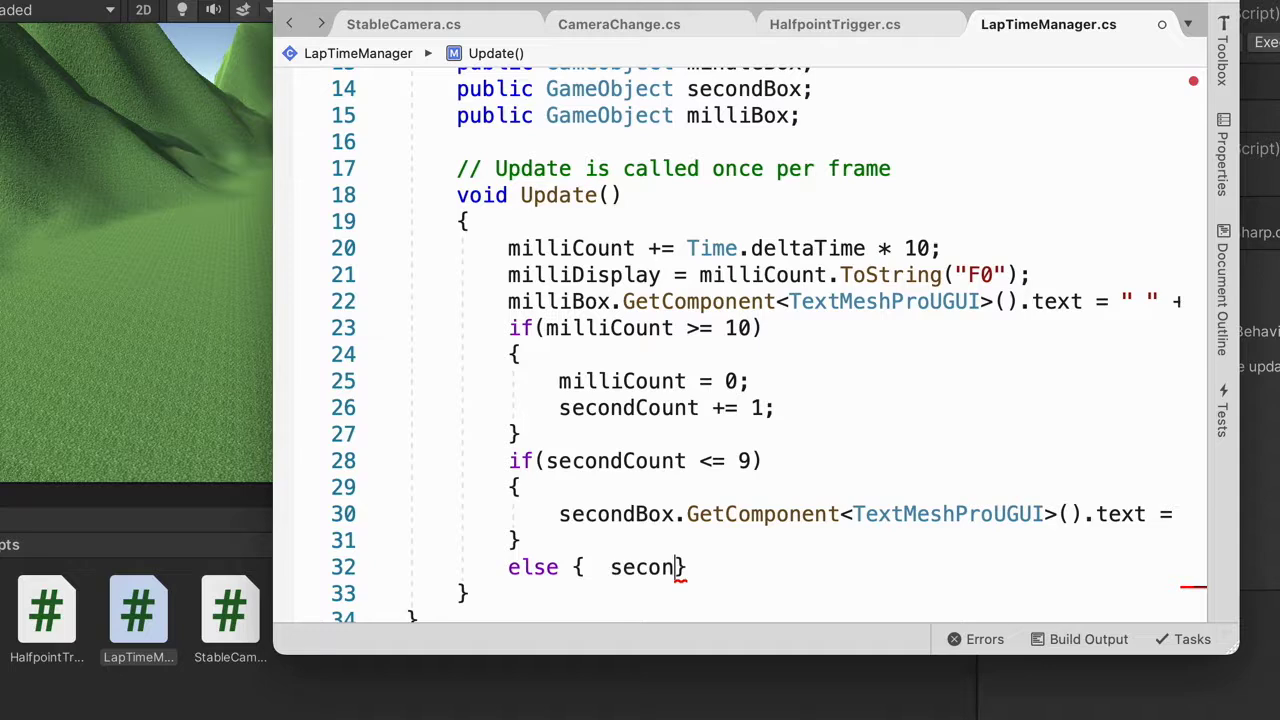
key("BackSpace")
key("BackSpace")
key("BackSpace")
key("BackSpace")
key("BackSpace")
key("BackSpace")
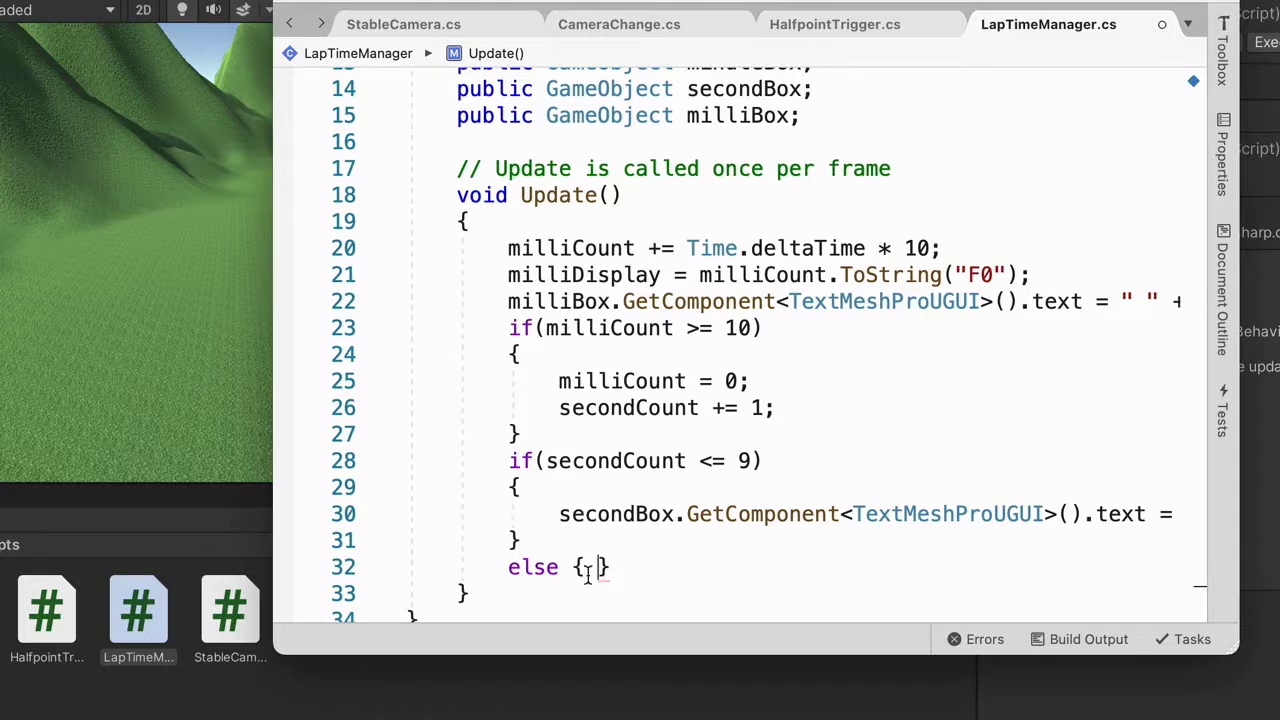
Split the else braces onto separate lines below the keyword, with an empty indented line between them
key("Left")
key("Left")
key("Return")
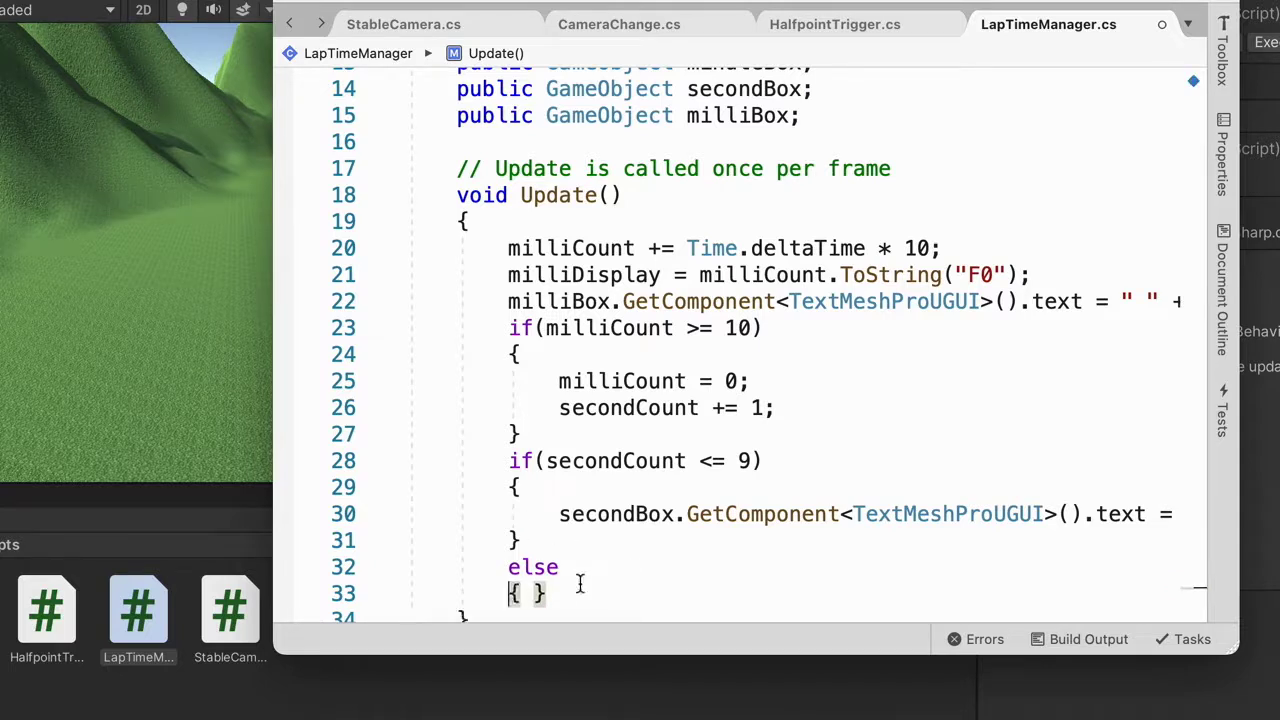
left_click(537, 594)
key("Return")
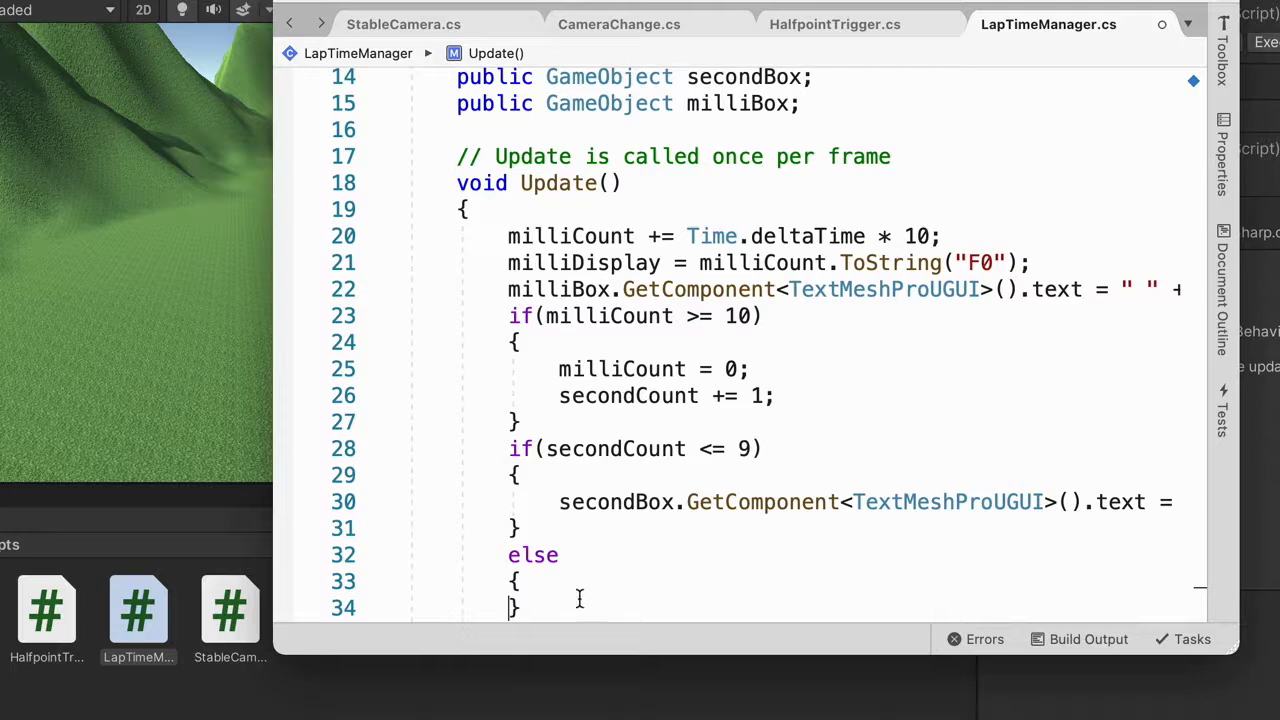
left_click(546, 585)
key("Return")
scroll(569, 517, "down", 3)
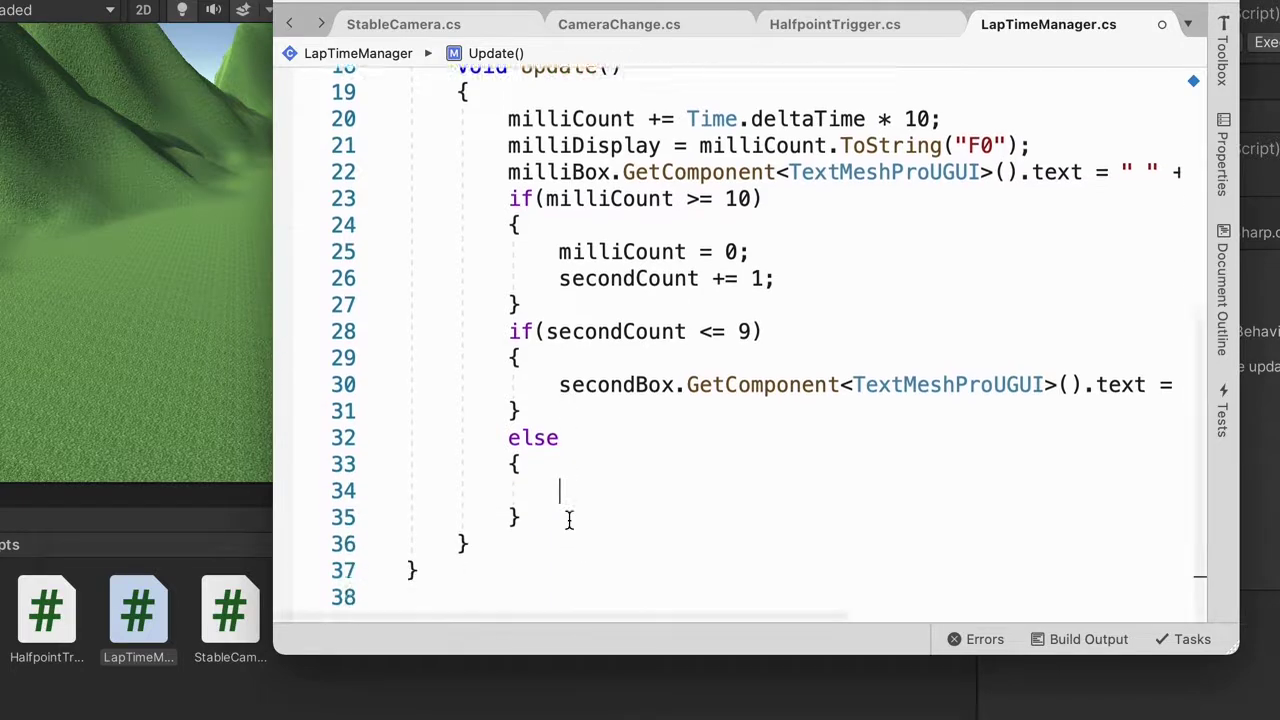
Inside the else block, enter the call secondBox.GetComponent<TextMeshProUGUI>()
type("secondBox")
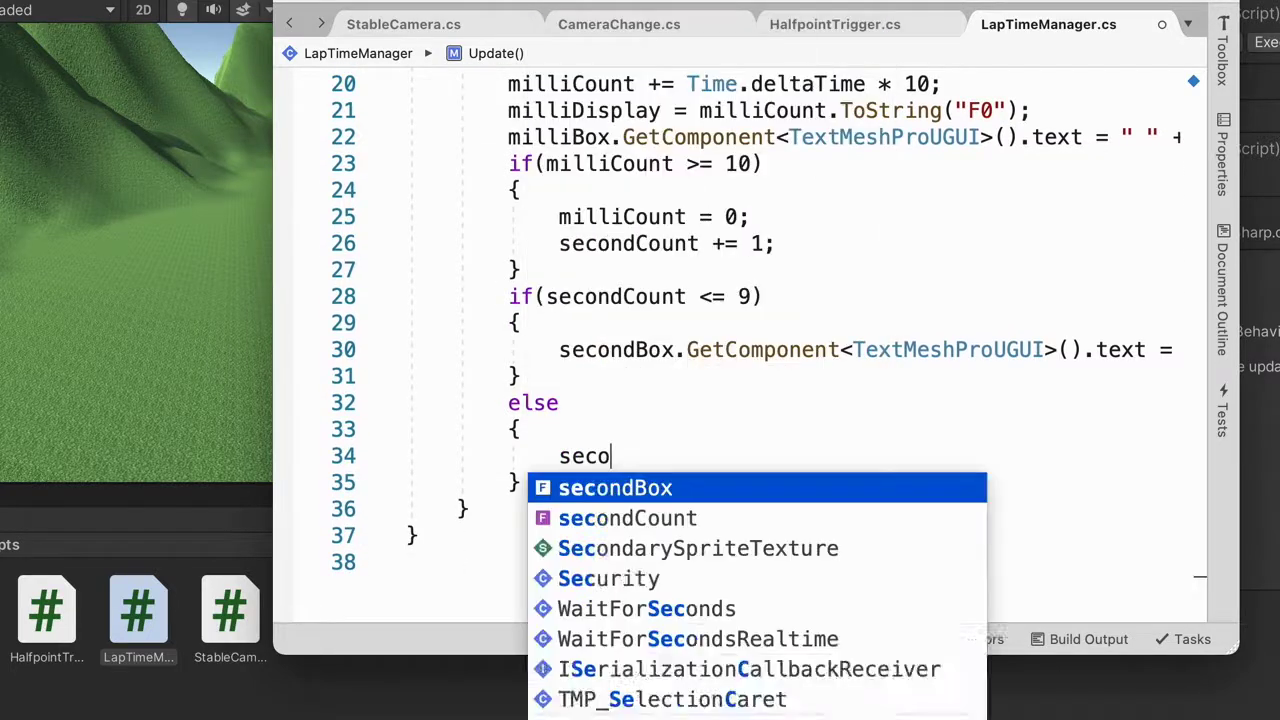
key("Return")
type(".Get")
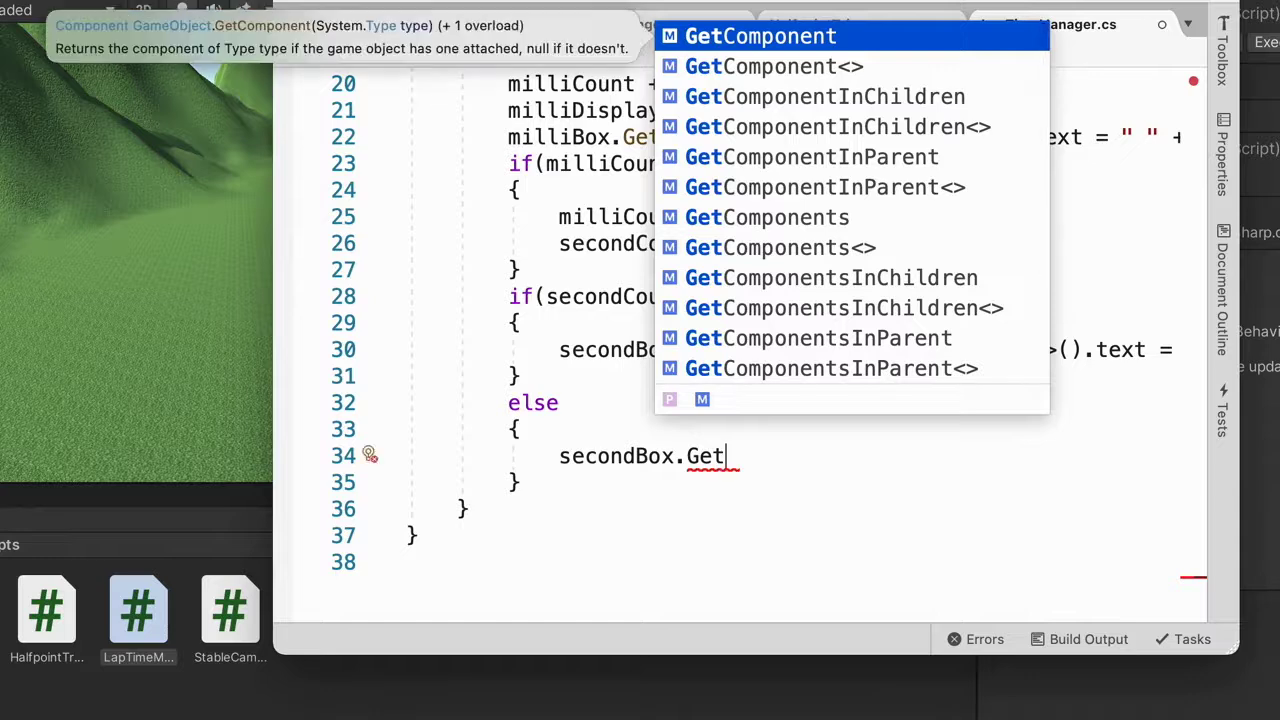
key("Down")
key("Return")
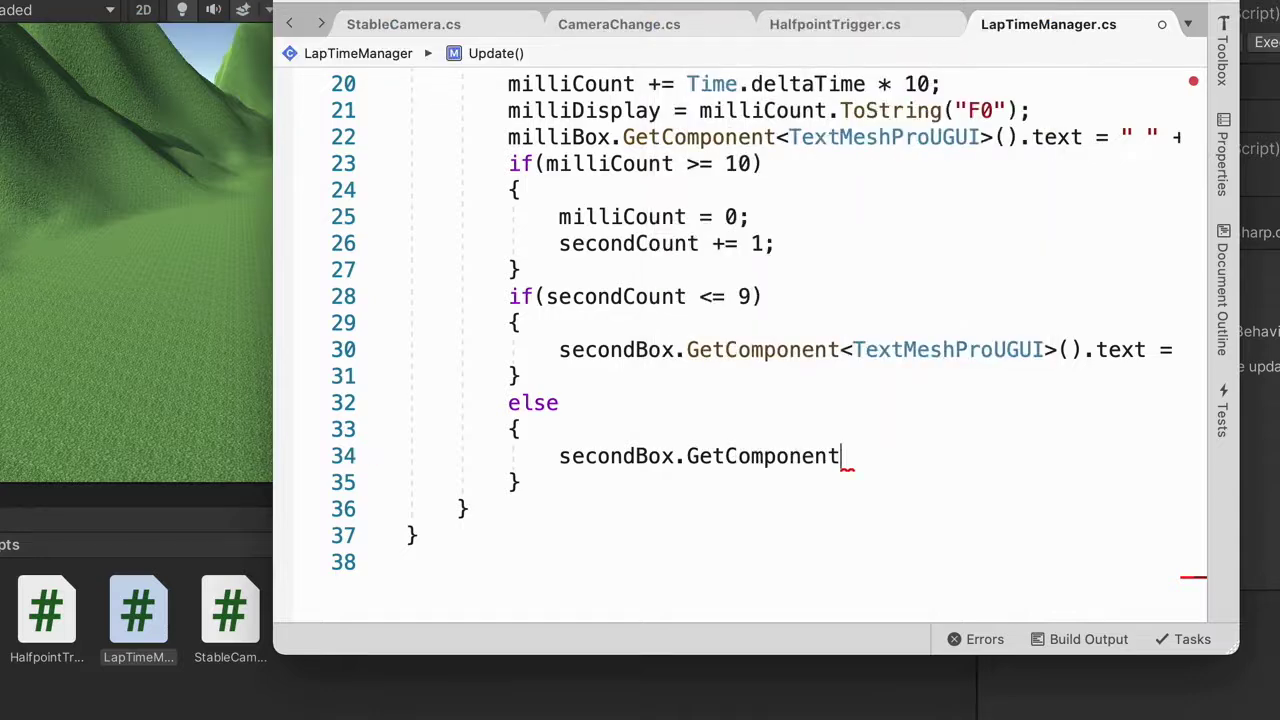
type("<")
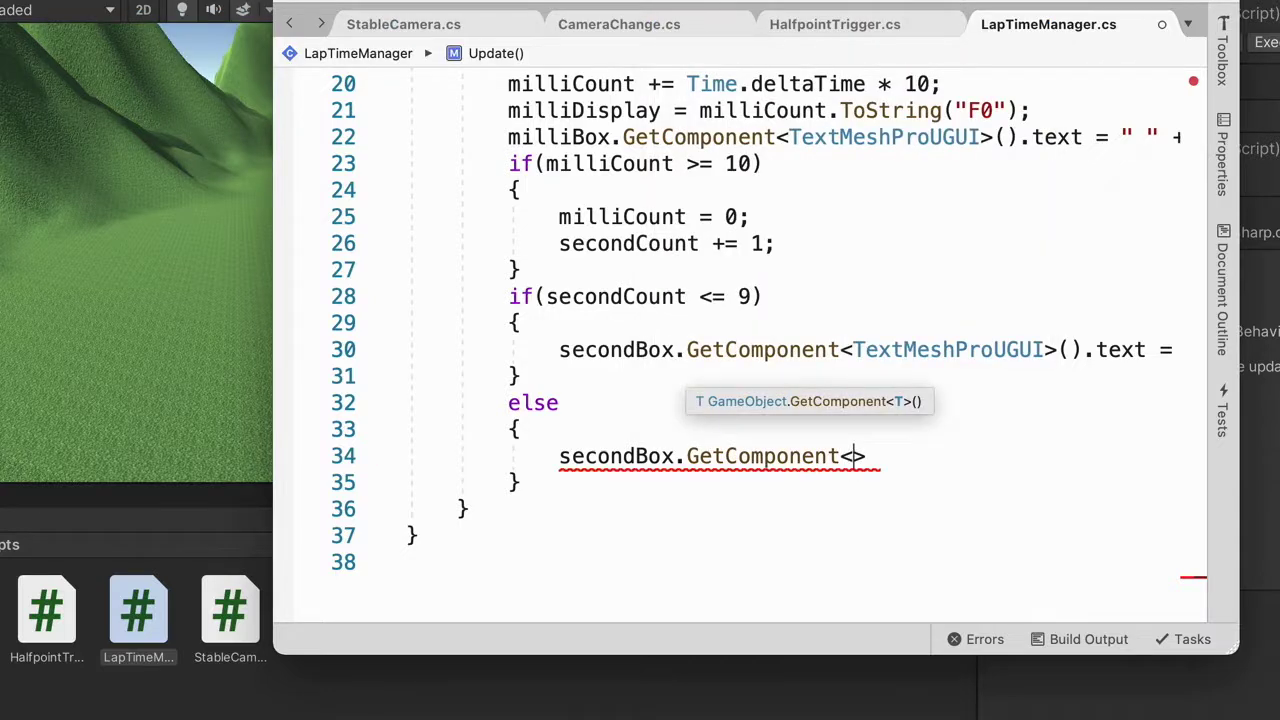
type("Text")
key("Return")
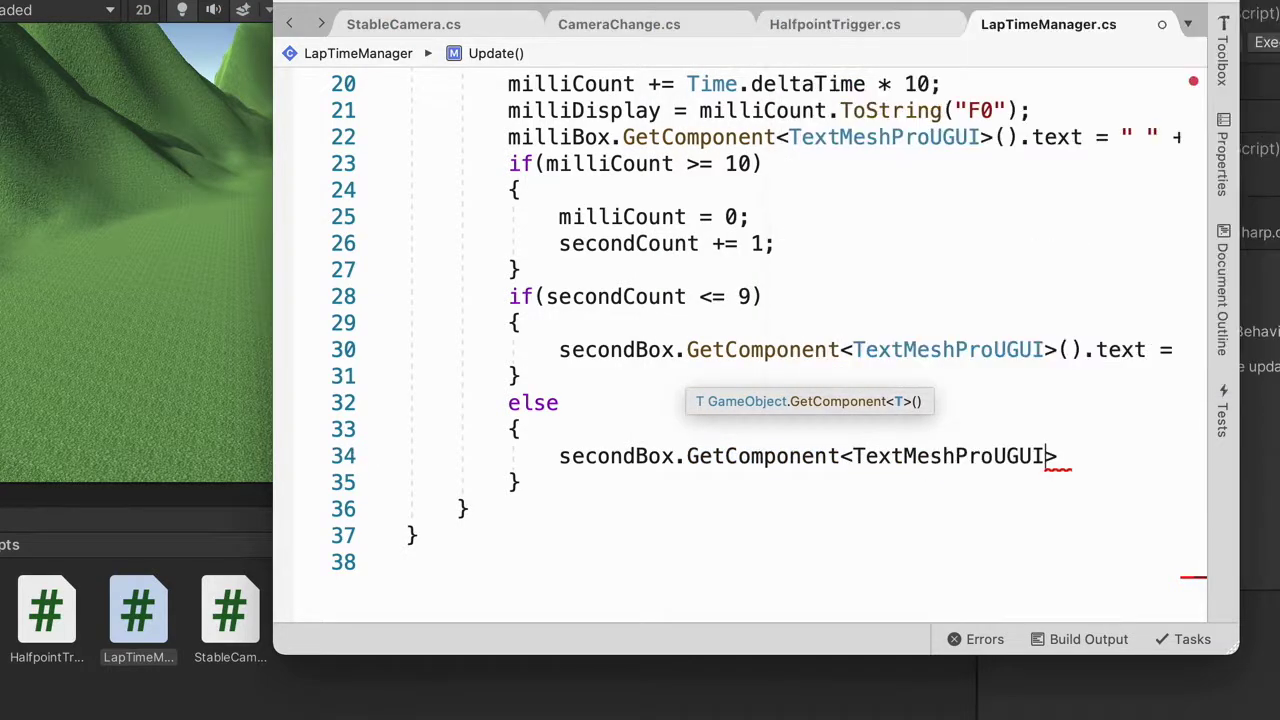
type(">()")
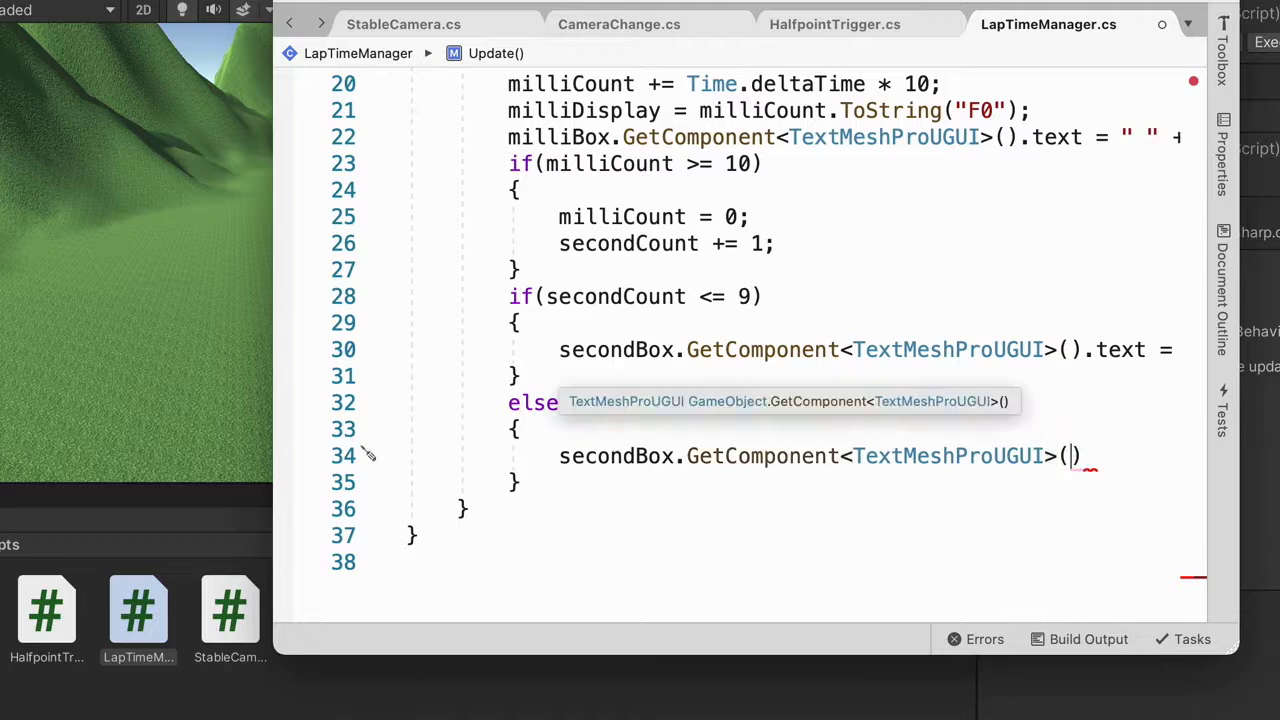
Extend the else block's GetComponent call with .text = and start an empty string literal
type(".text")
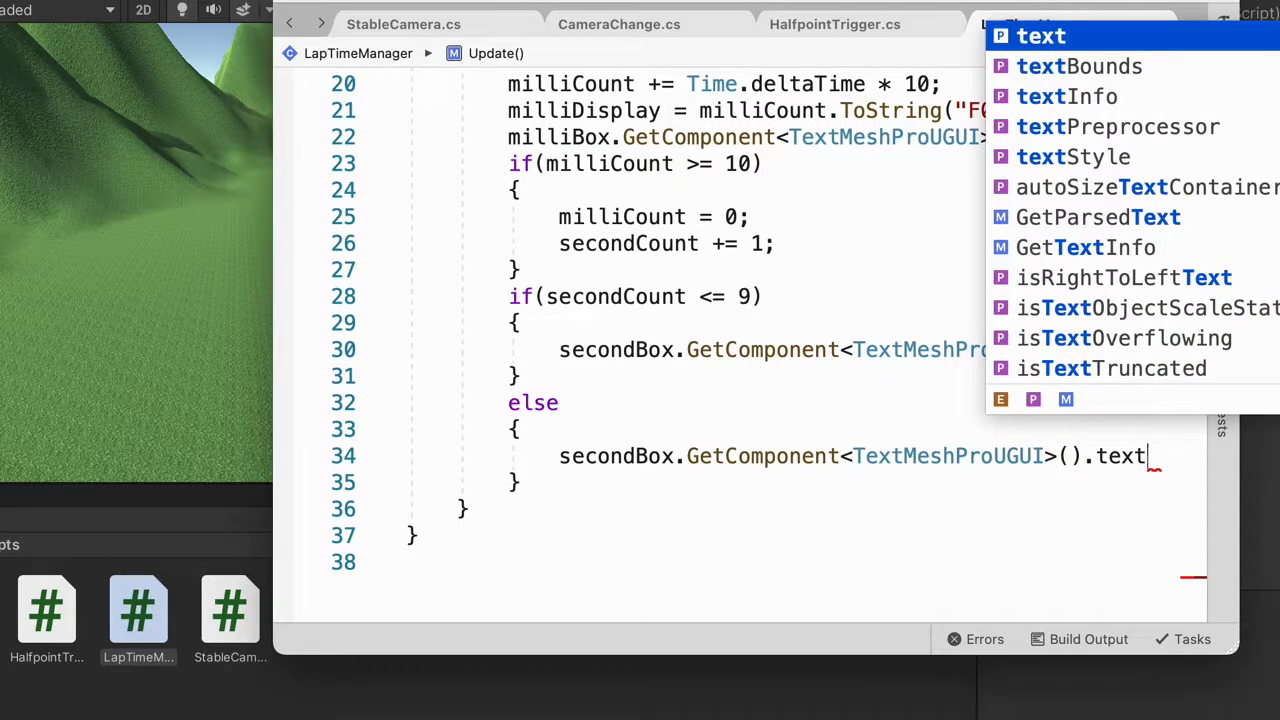
scroll(803, 465, "right", 10)
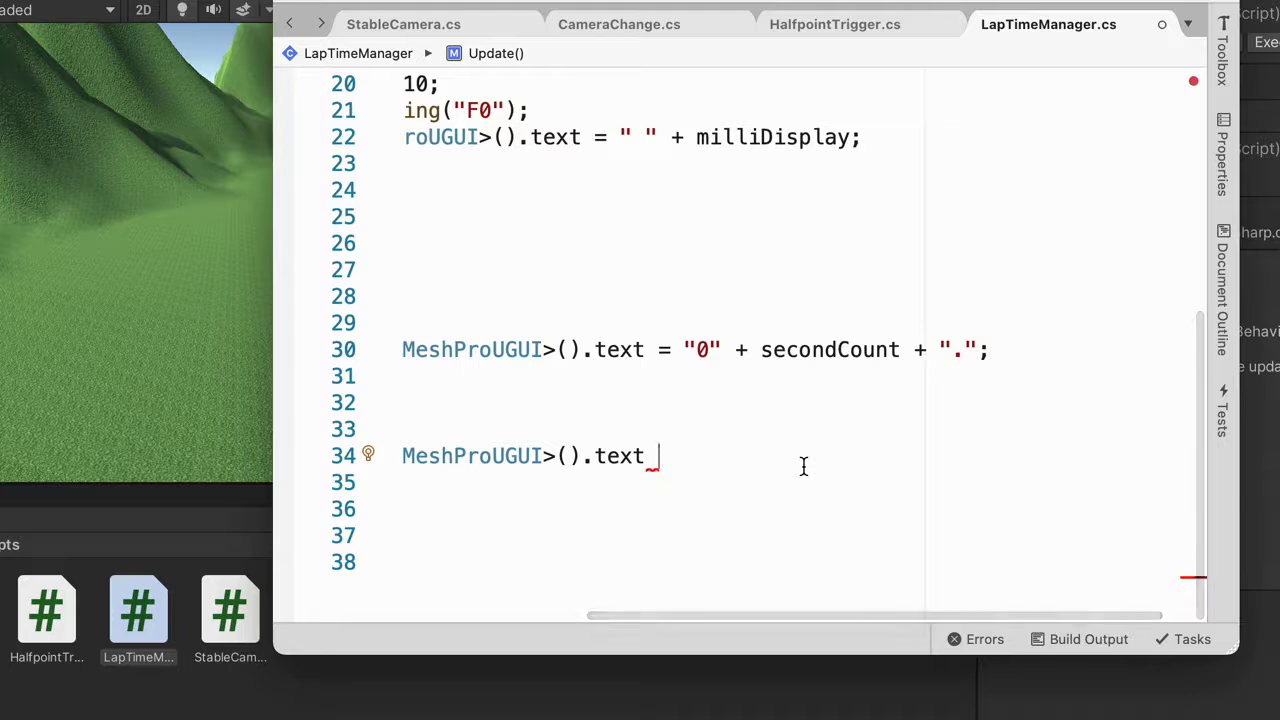
type("= \"")
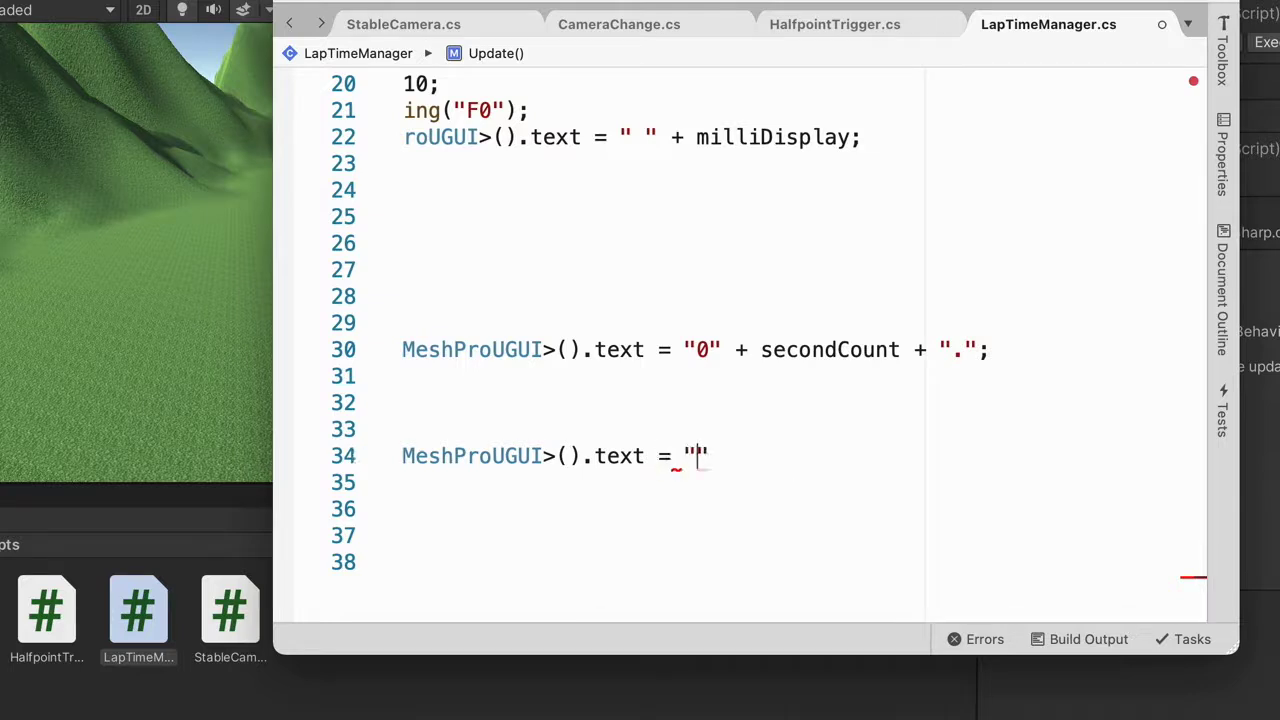
type(" + seco")
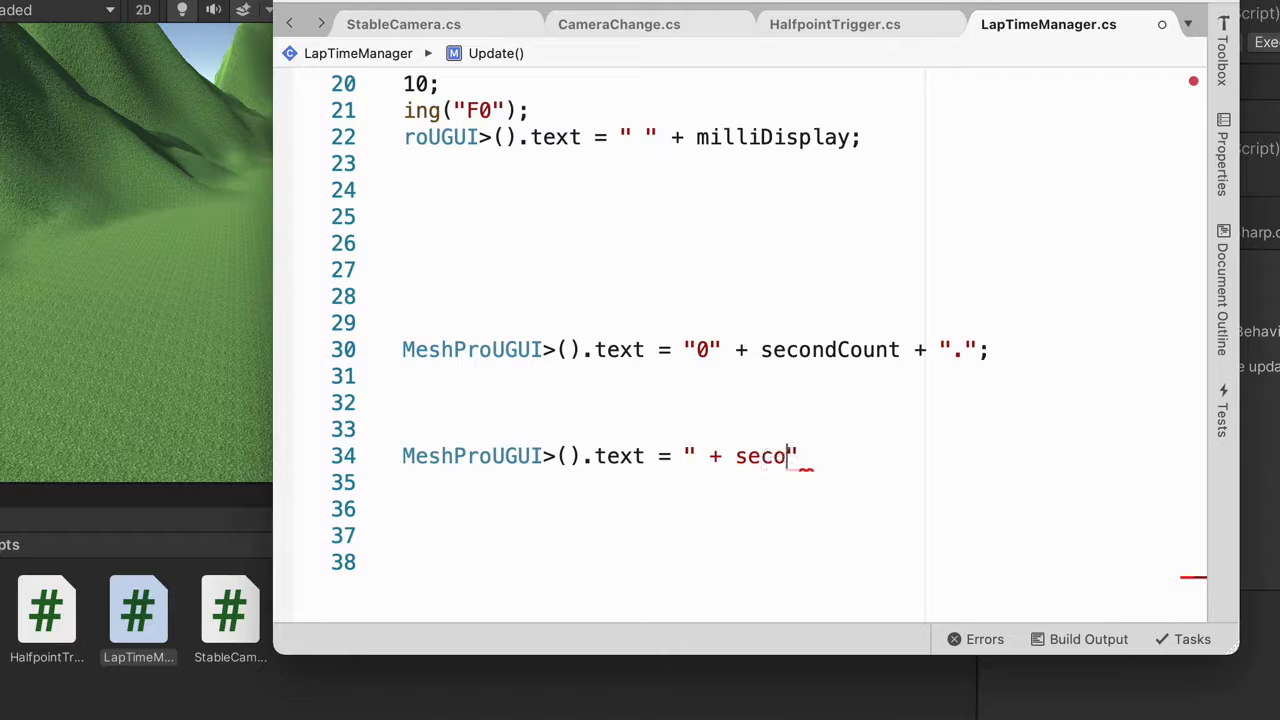
key("BackSpace")
key("BackSpace")
key("BackSpace")
key("BackSpace")
key("BackSpace")
key("BackSpace")
key("BackSpace")
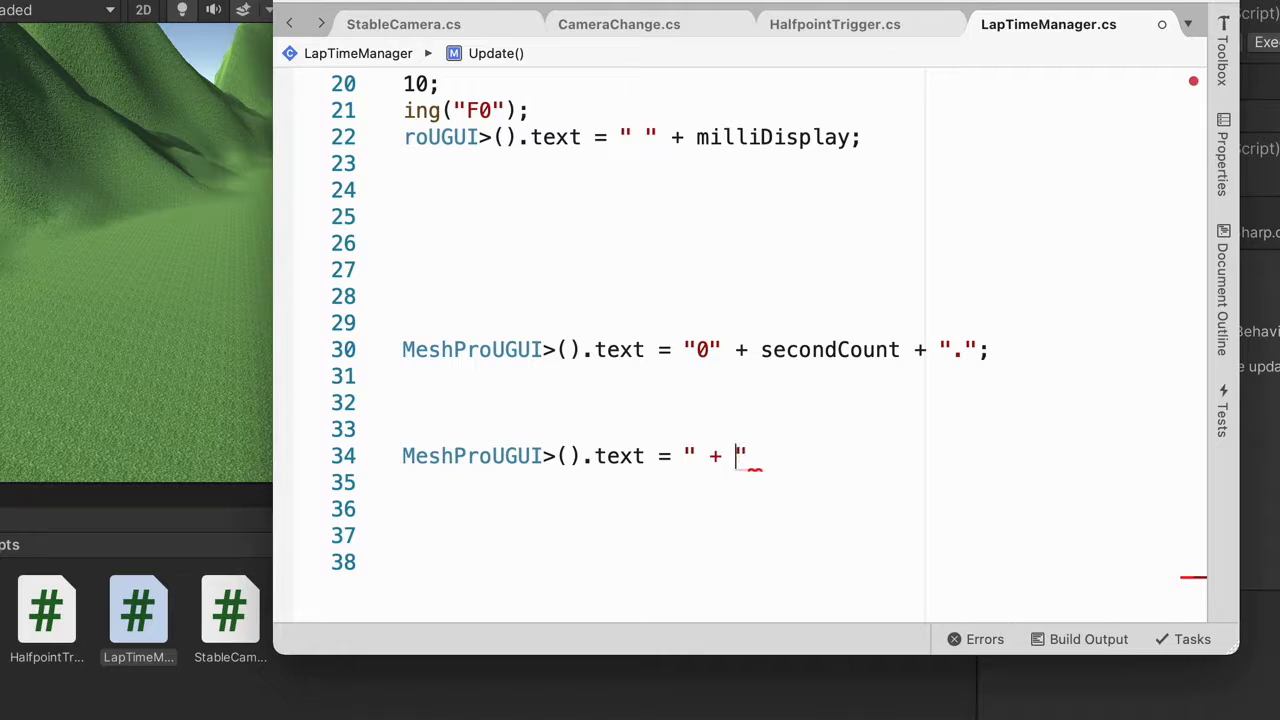
Complete the else block's text assignment so its value reads "" + secondCount + "."; after the equals sign
type("\" +")
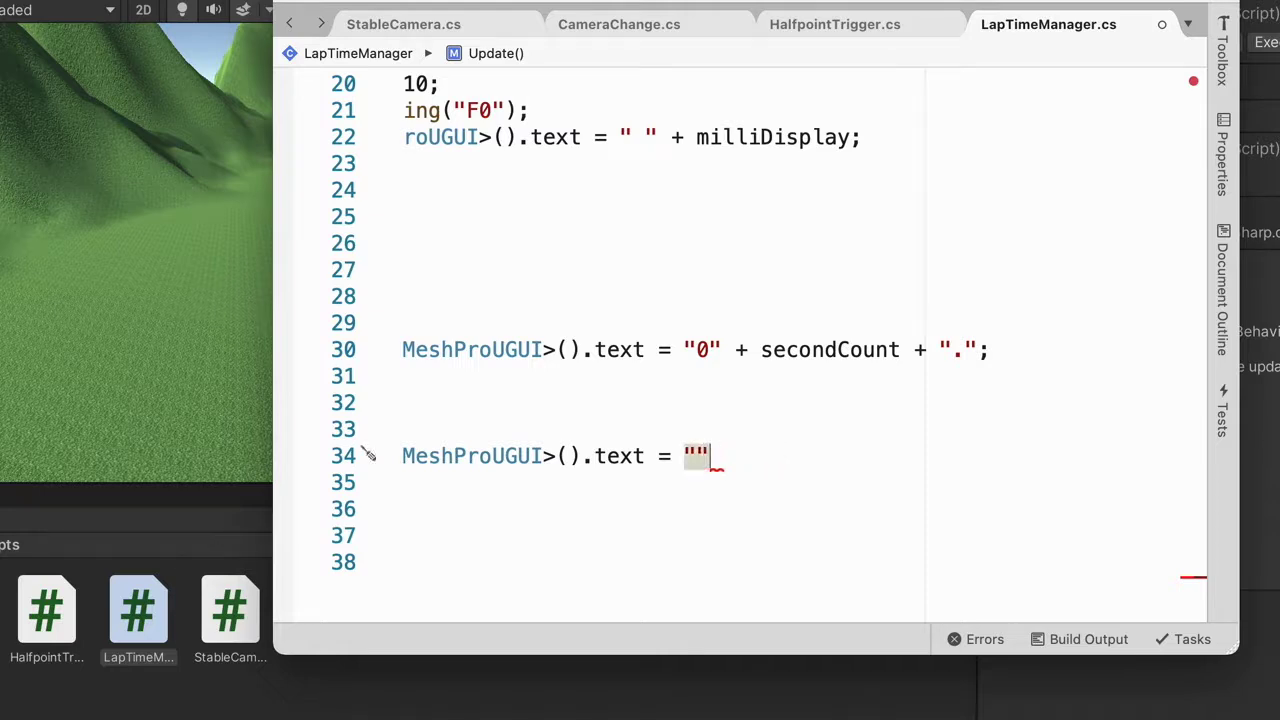
type(" seco")
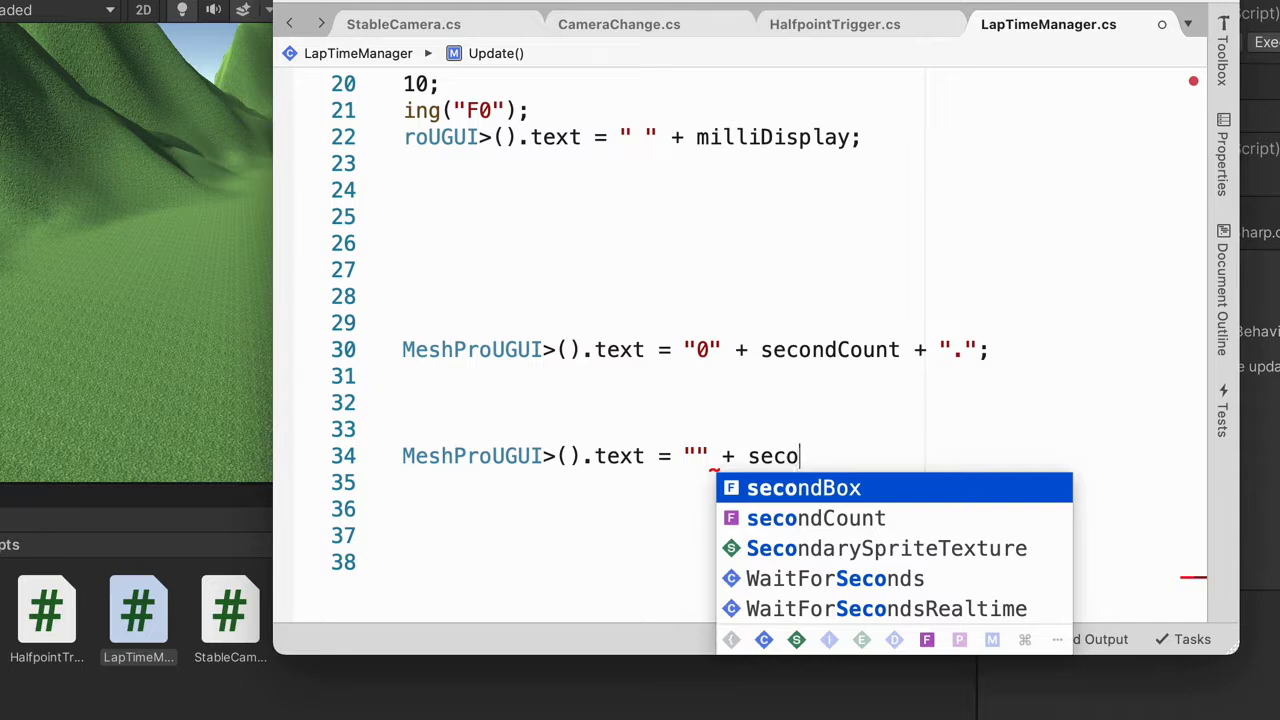
key("Down")
key("Return")
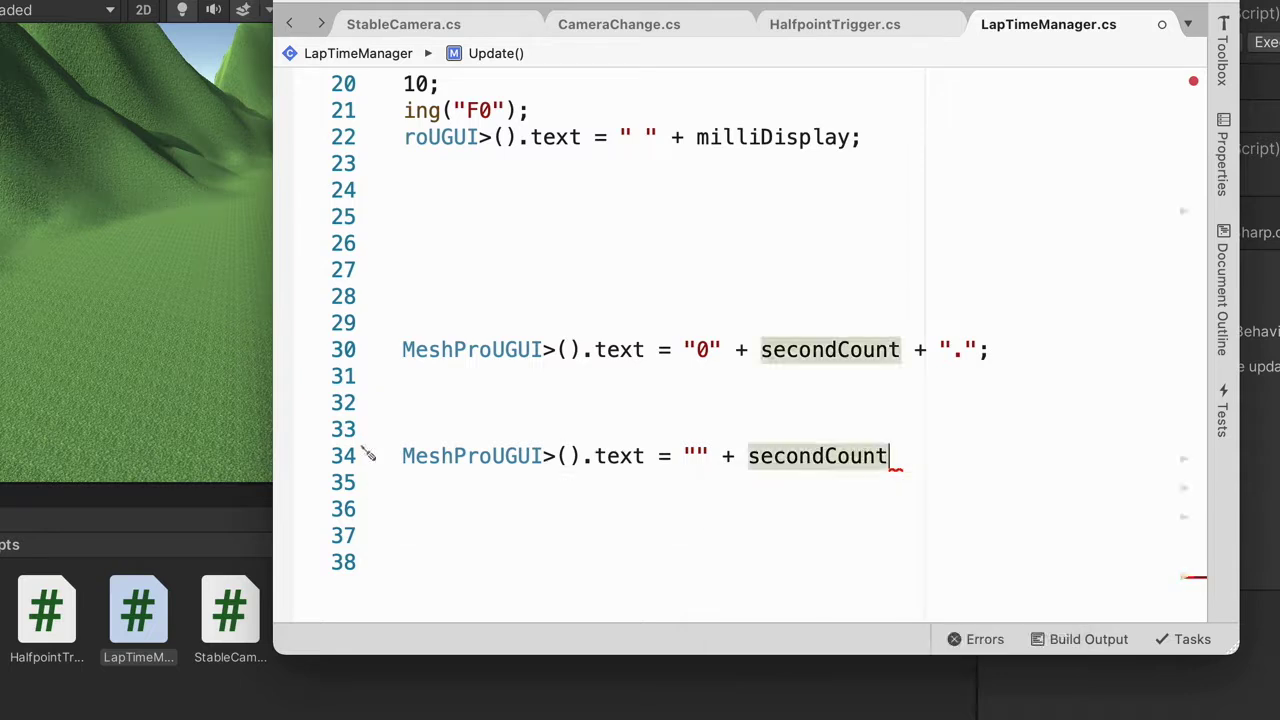
type("+ ")
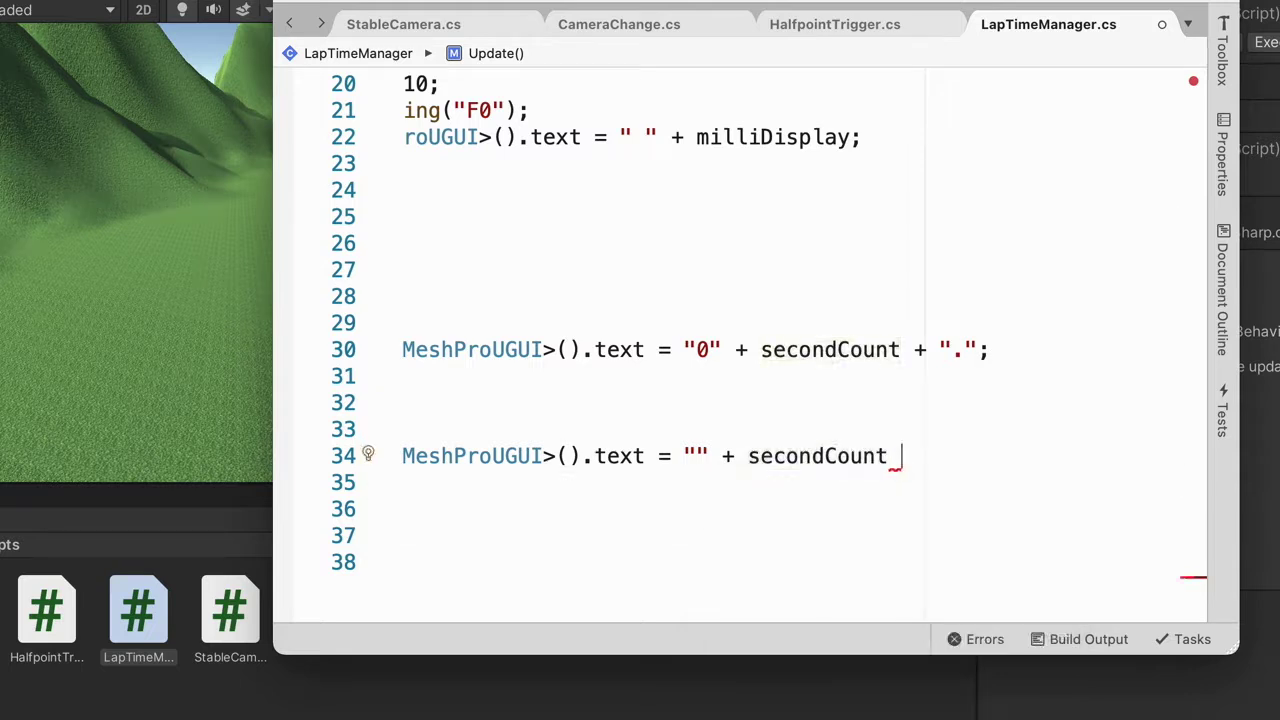
type("\".\"")
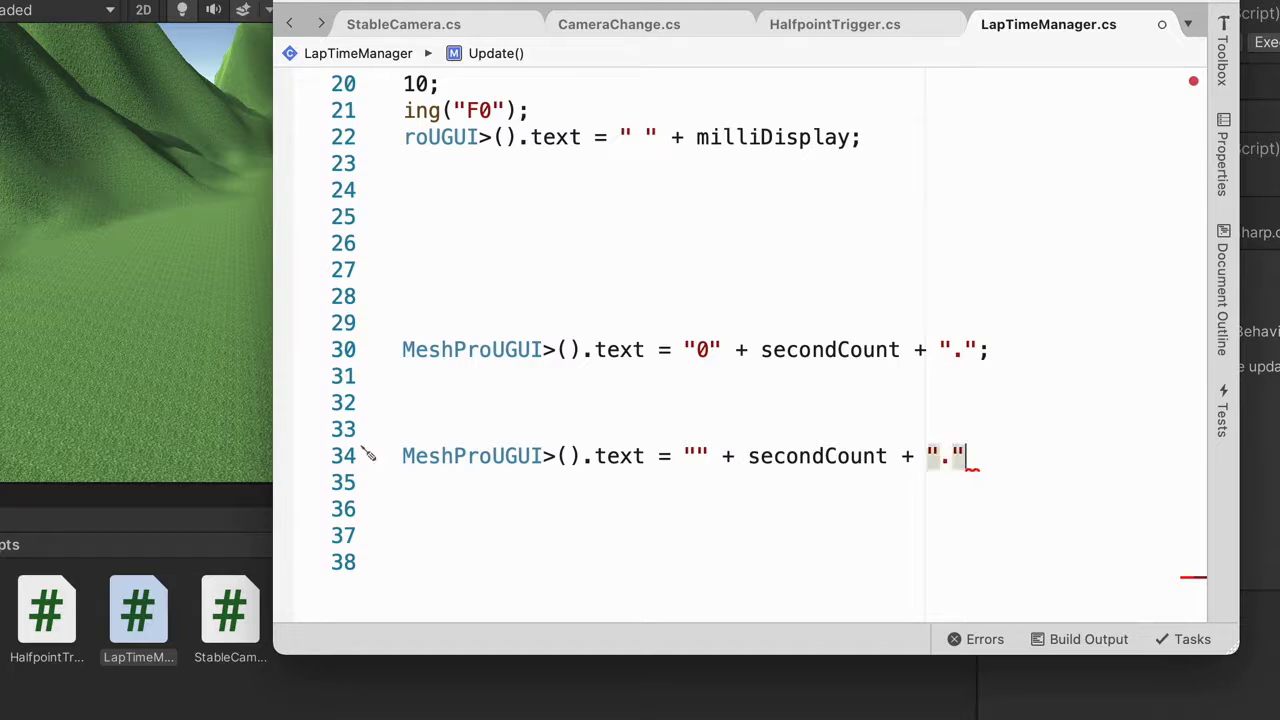
type(";")
Below the else block in Update(), leave an empty line and add the condition if(secondCount >= 60)
scroll(779, 457, "left", 10)
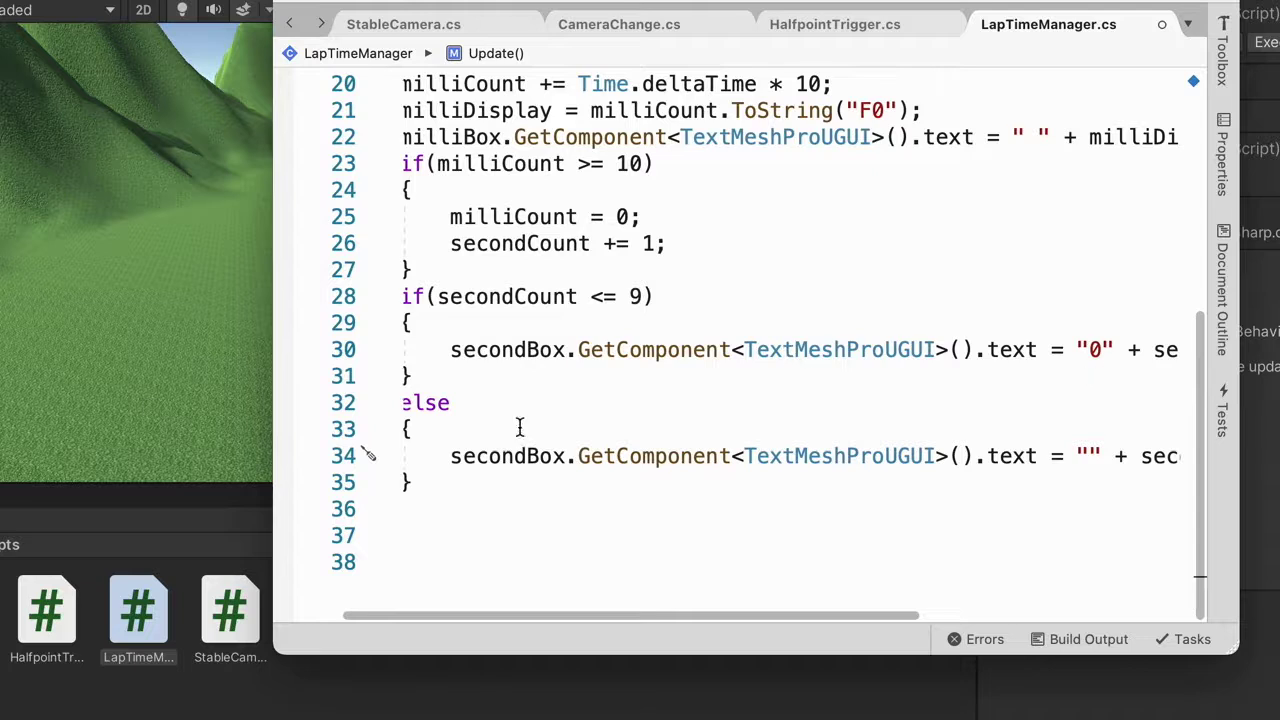
scroll(914, 429, "right", 3)
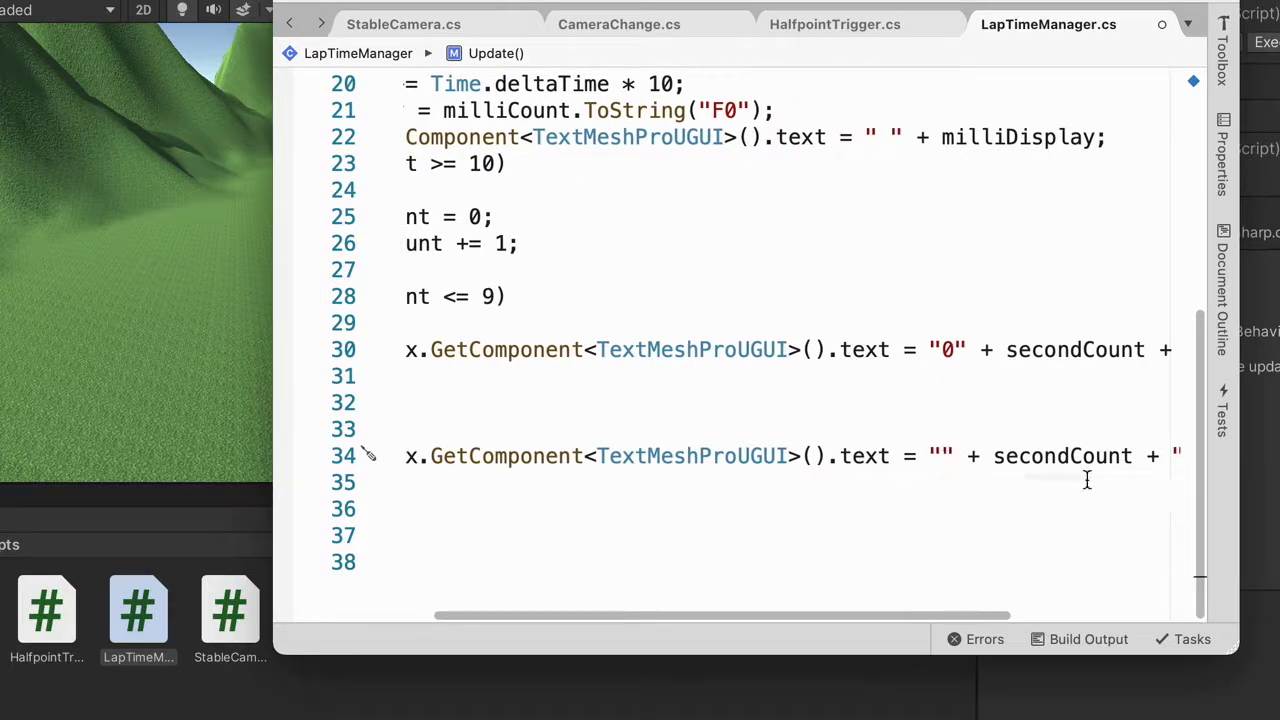
mouse_move(993, 362)
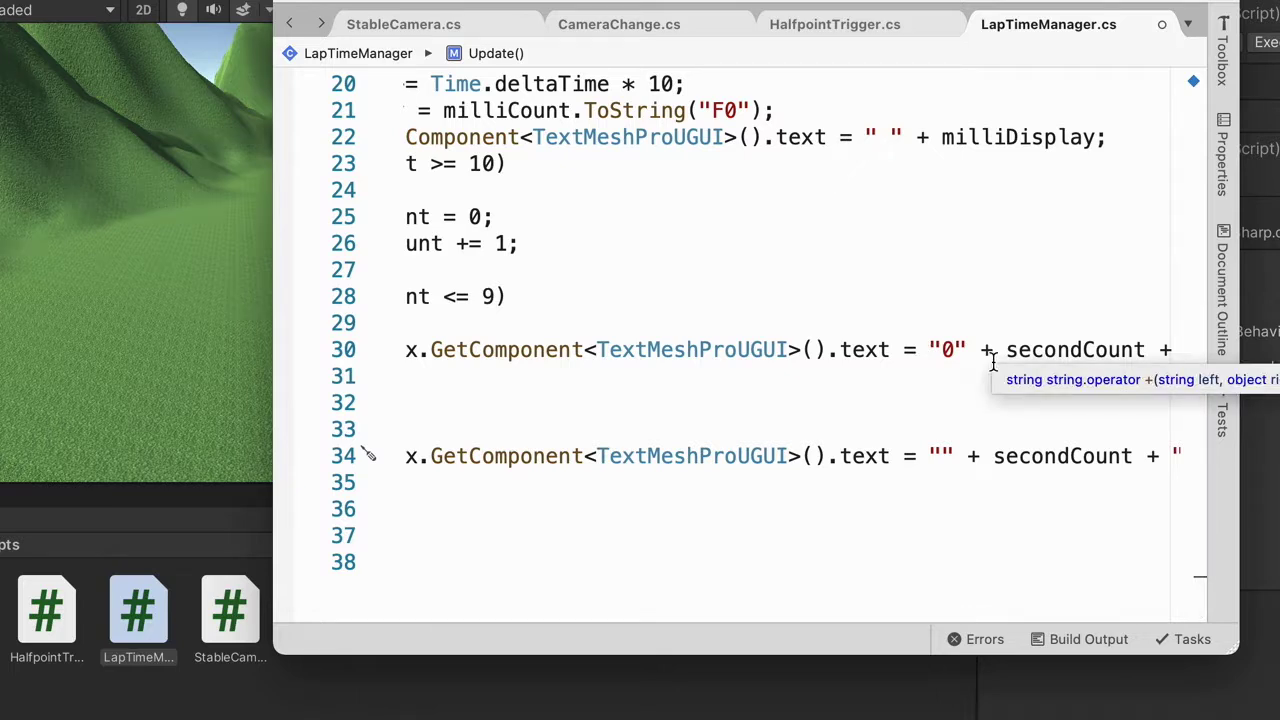
scroll(894, 391, "left", 5)
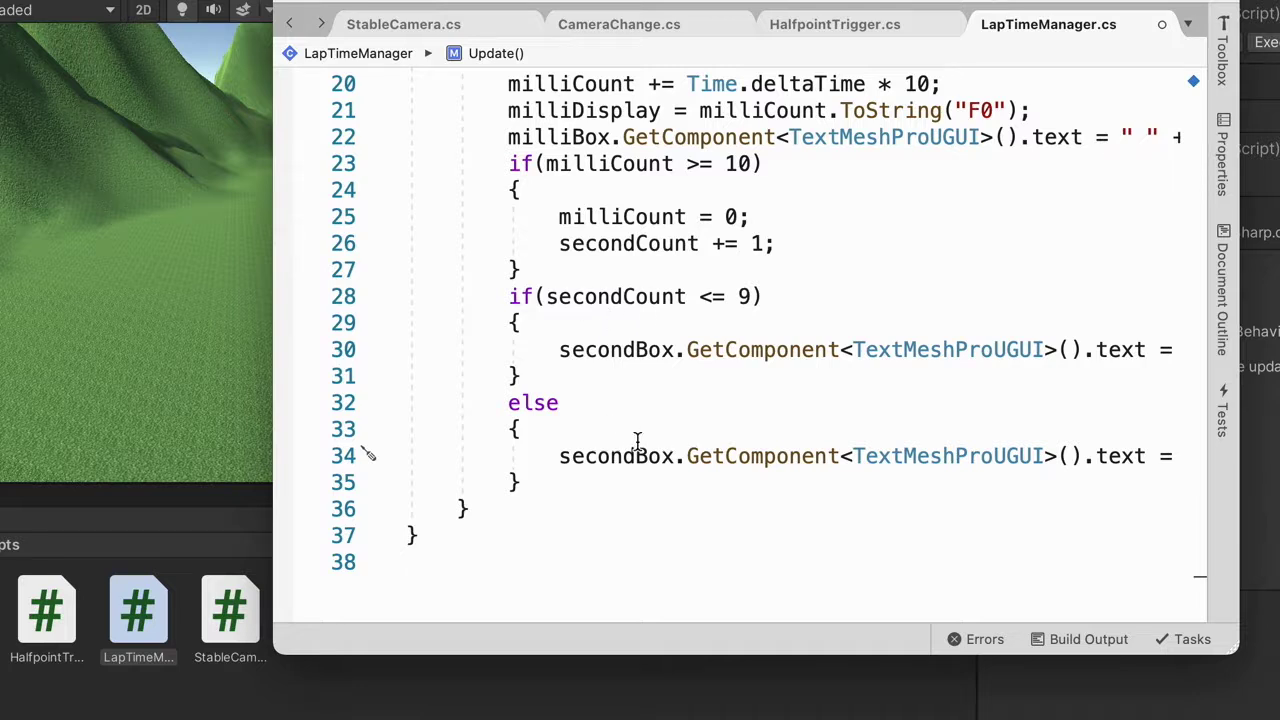
left_click(541, 483)
key("Return")
key("Return")
type("if")
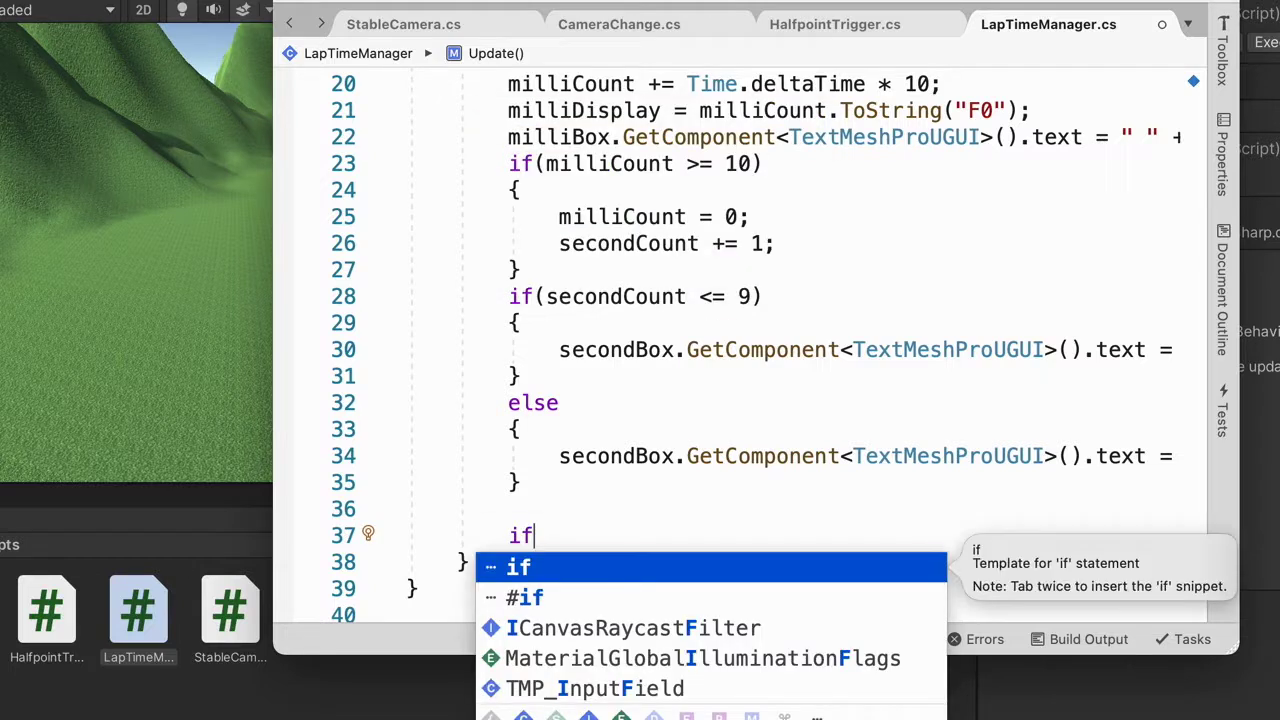
type("(secondCount")
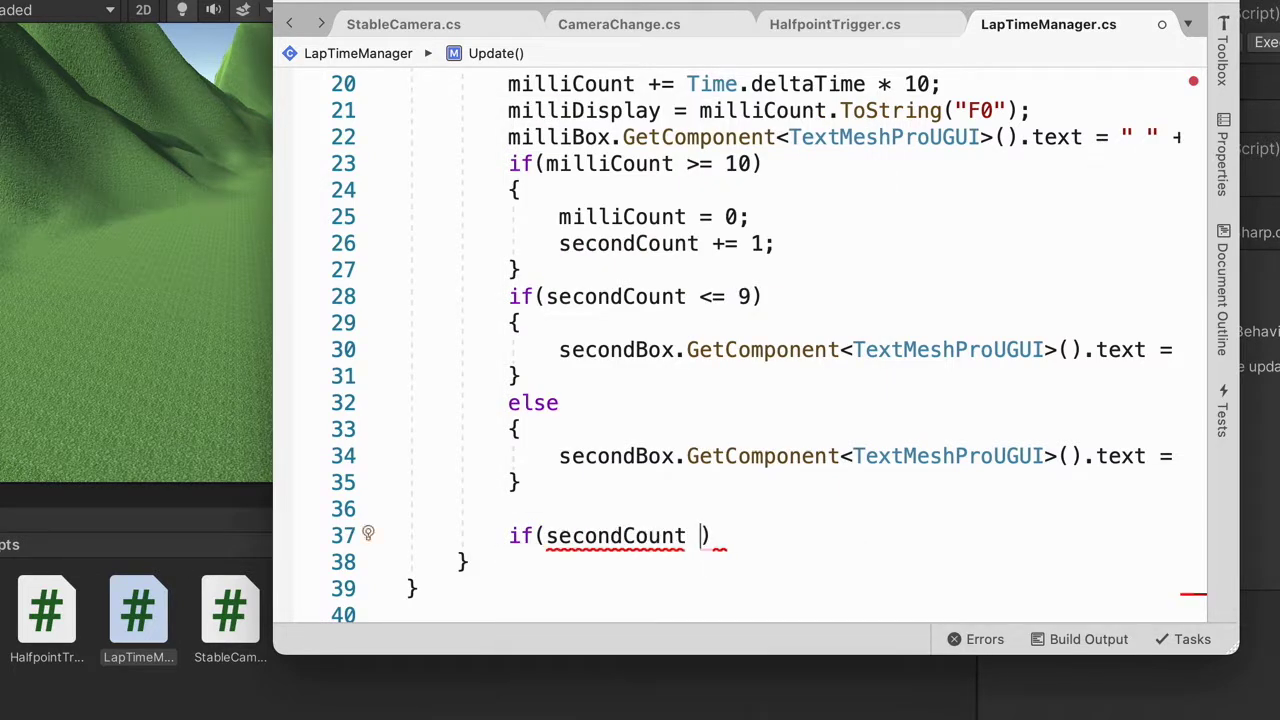
type(" >")
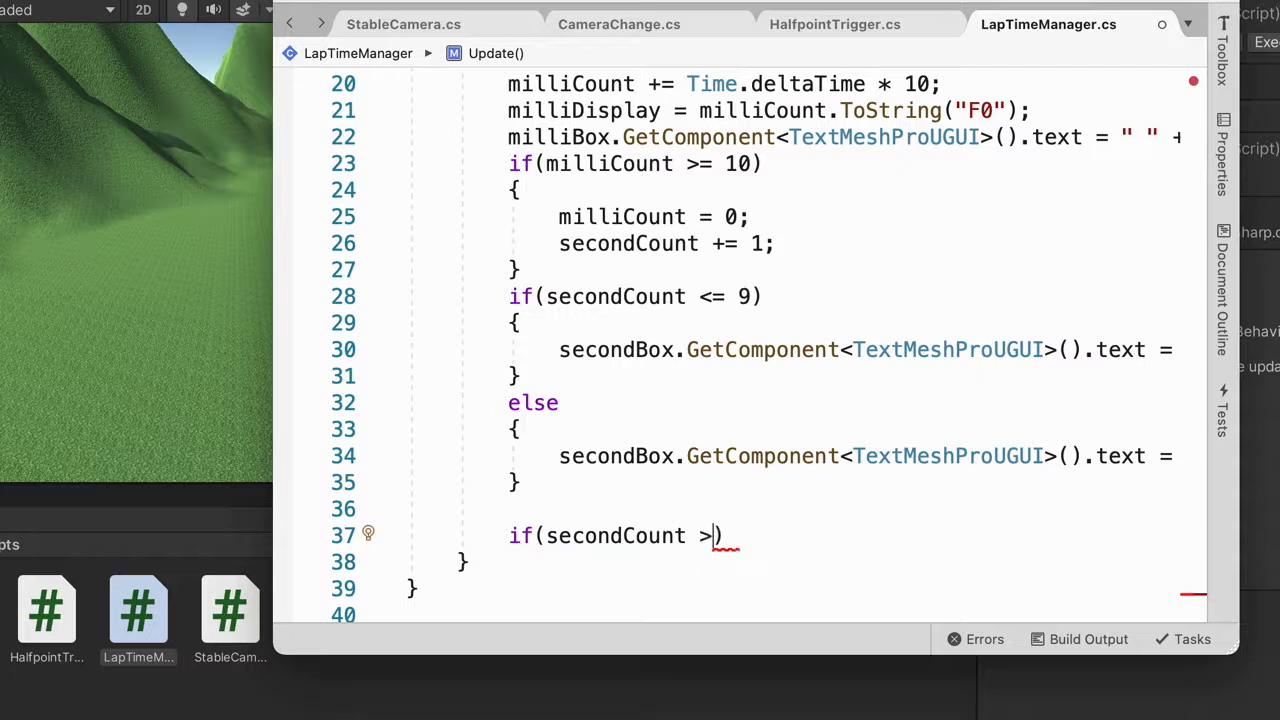
type("= 60")
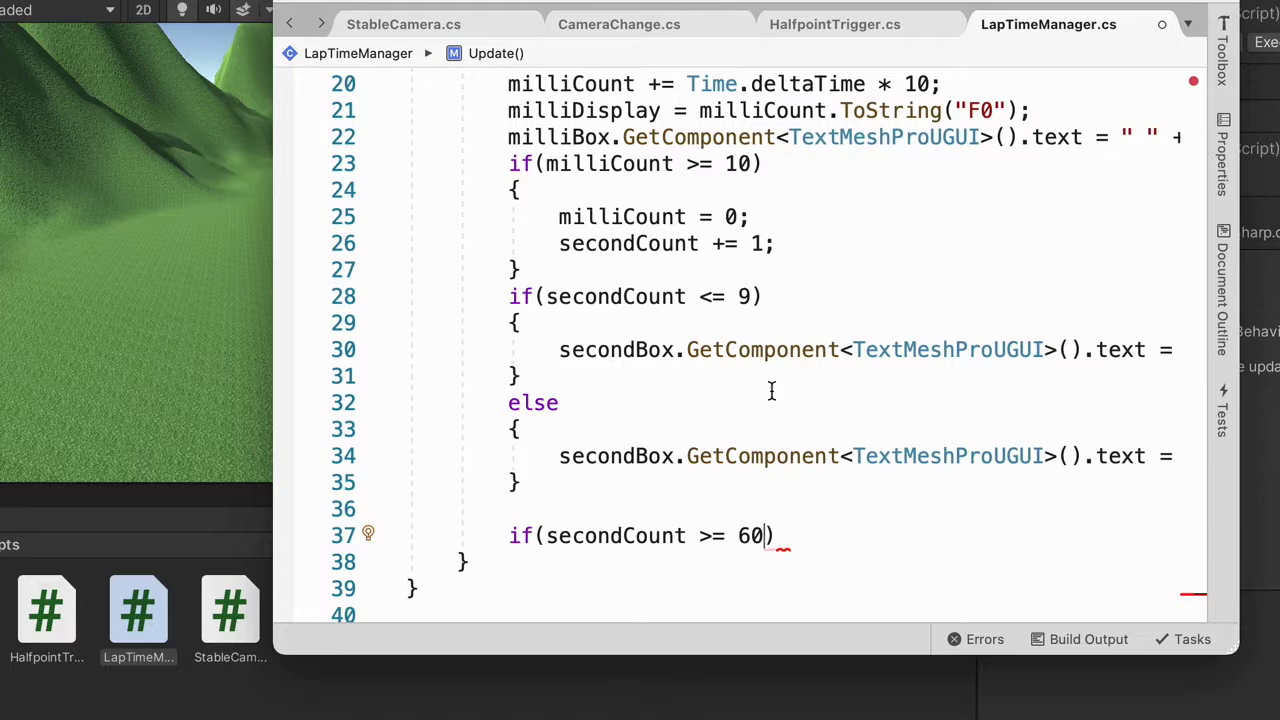
Give the secondCount >= 60 condition a braced block containing the statement secondCount = 0;
scroll(697, 289, "up", 3)
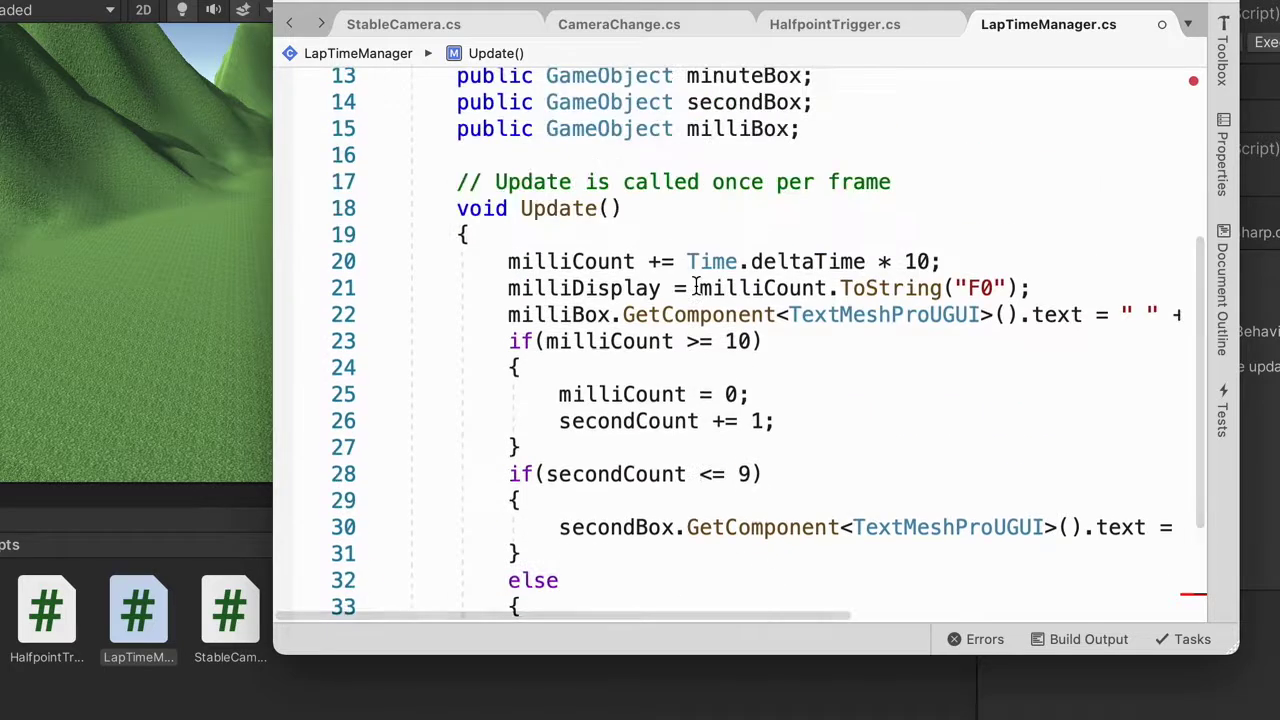
scroll(694, 285, "down", 1)
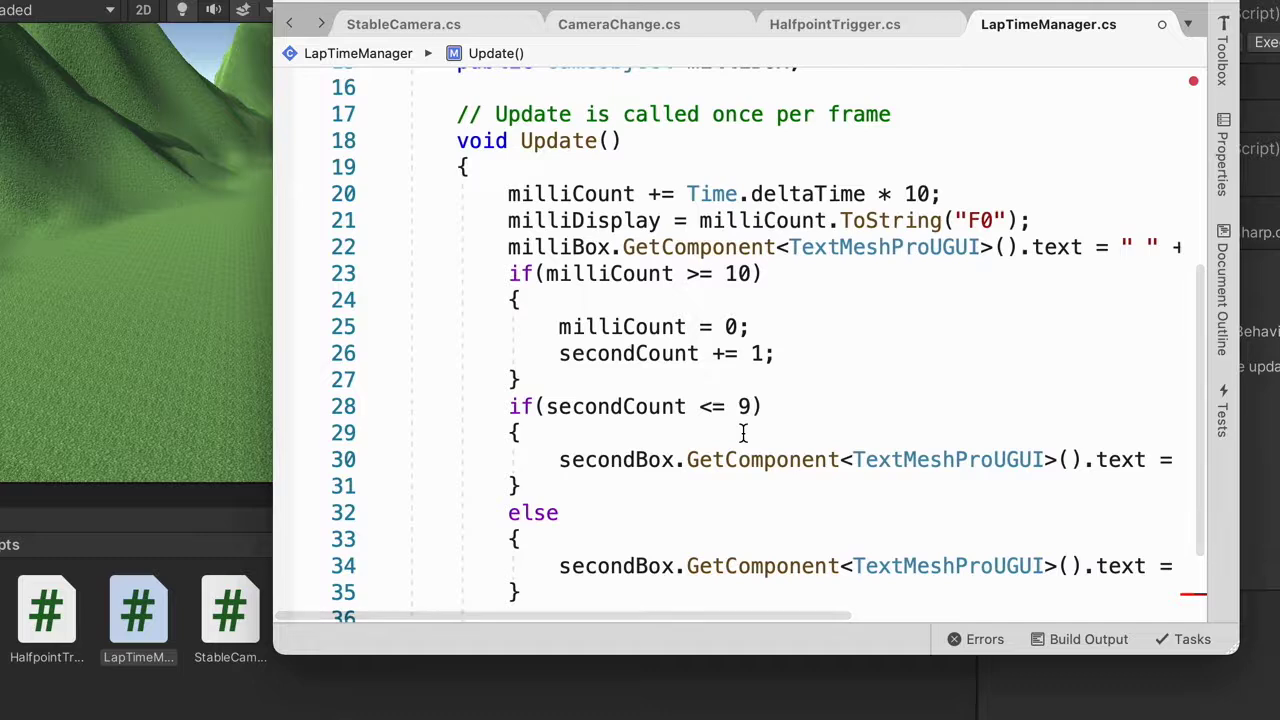
scroll(743, 432, "down", 1)
scroll(743, 432, "down", 3)
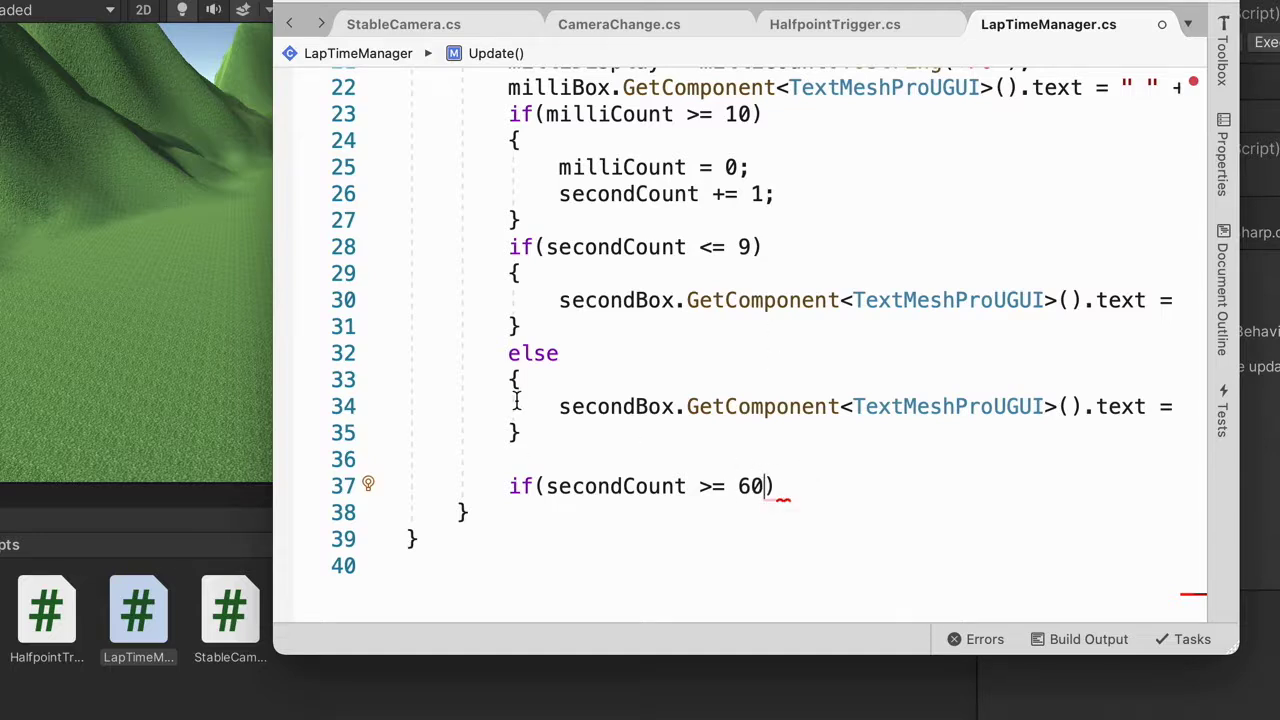
left_click(797, 489)
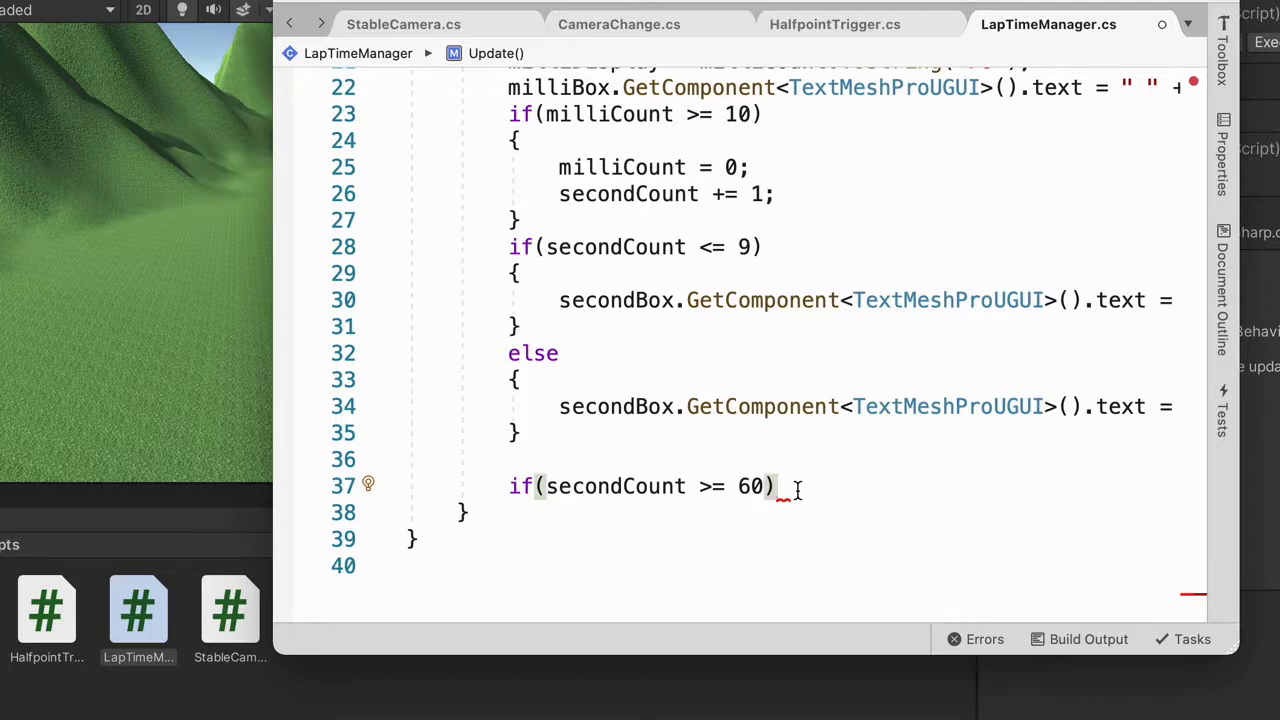
key("Return")
type("{")
key("Return")
type("second")
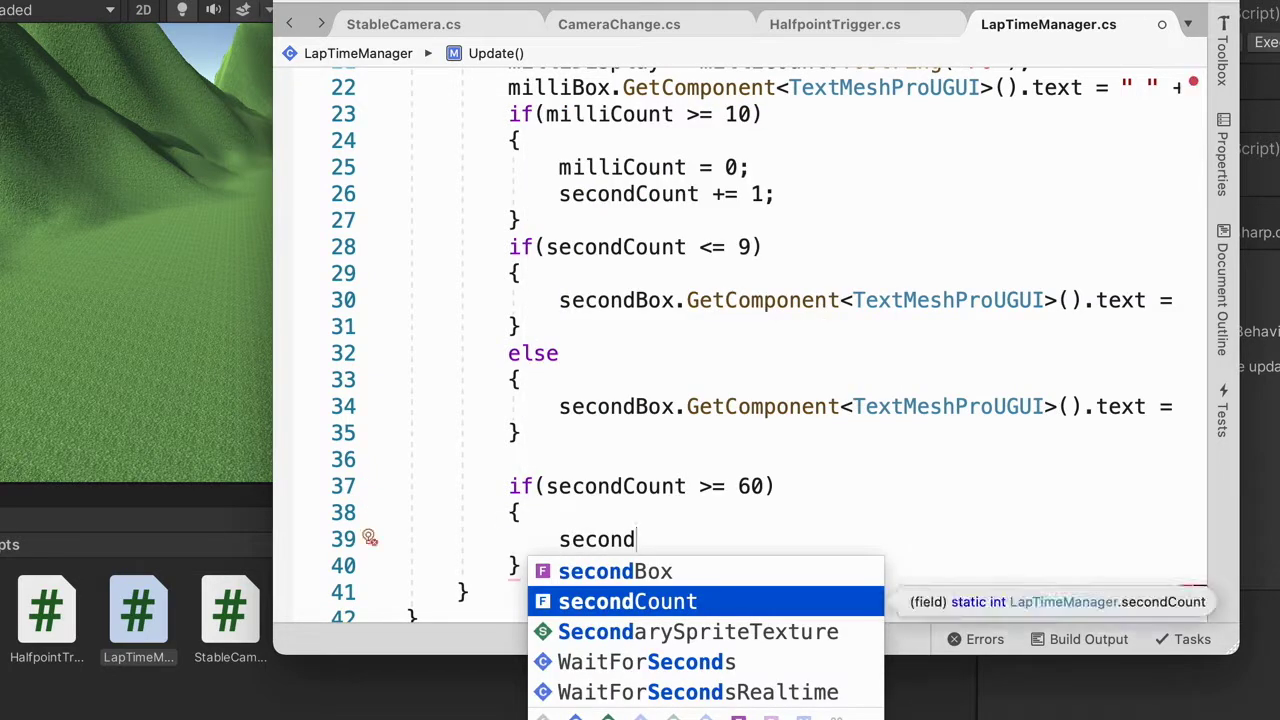
key("Return")
type("= 0;")
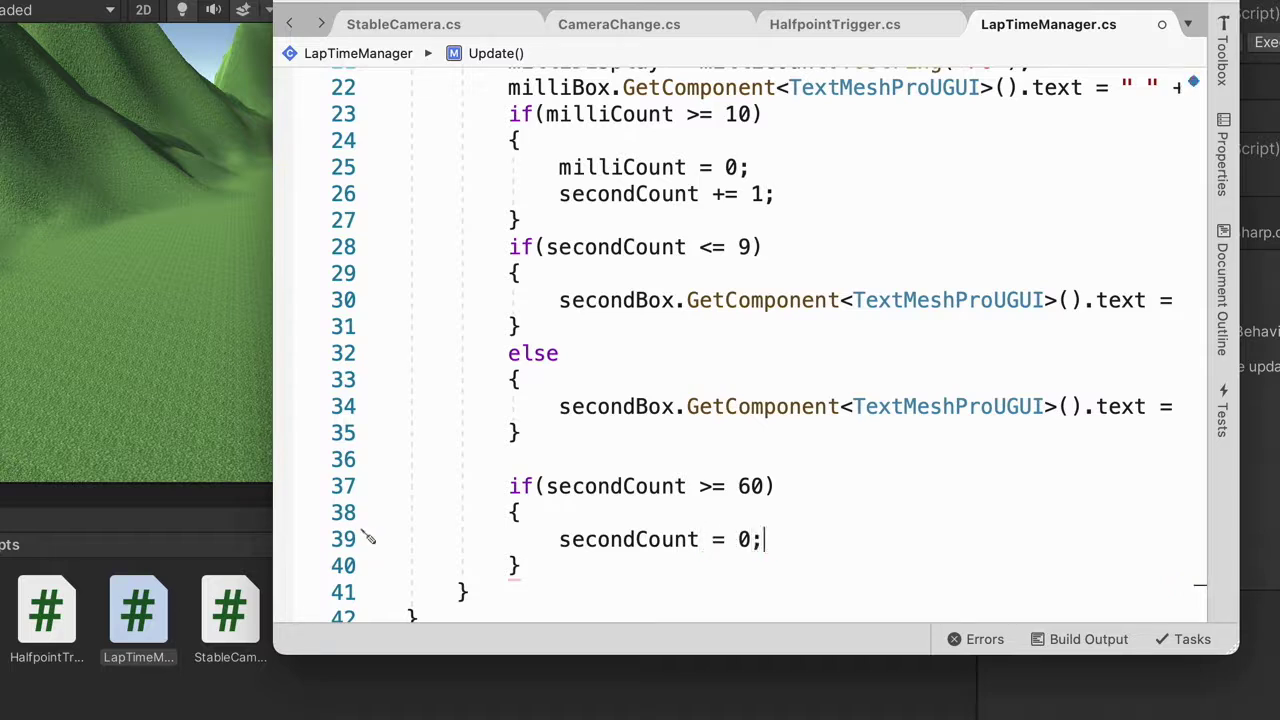
Add the statement minuteCount += 1; below the secondCount reset and save the script
key("Return")
type("minuteCount")
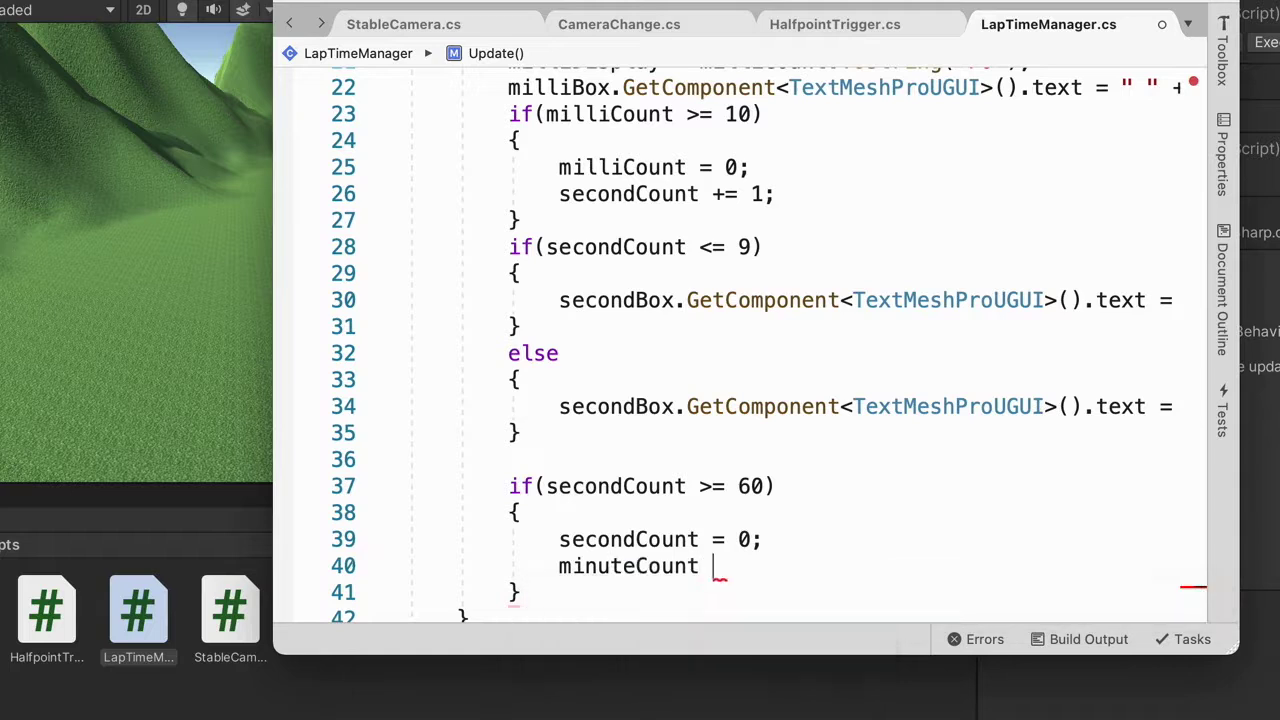
type(" += 1;")
scroll(868, 523, "down", 5)
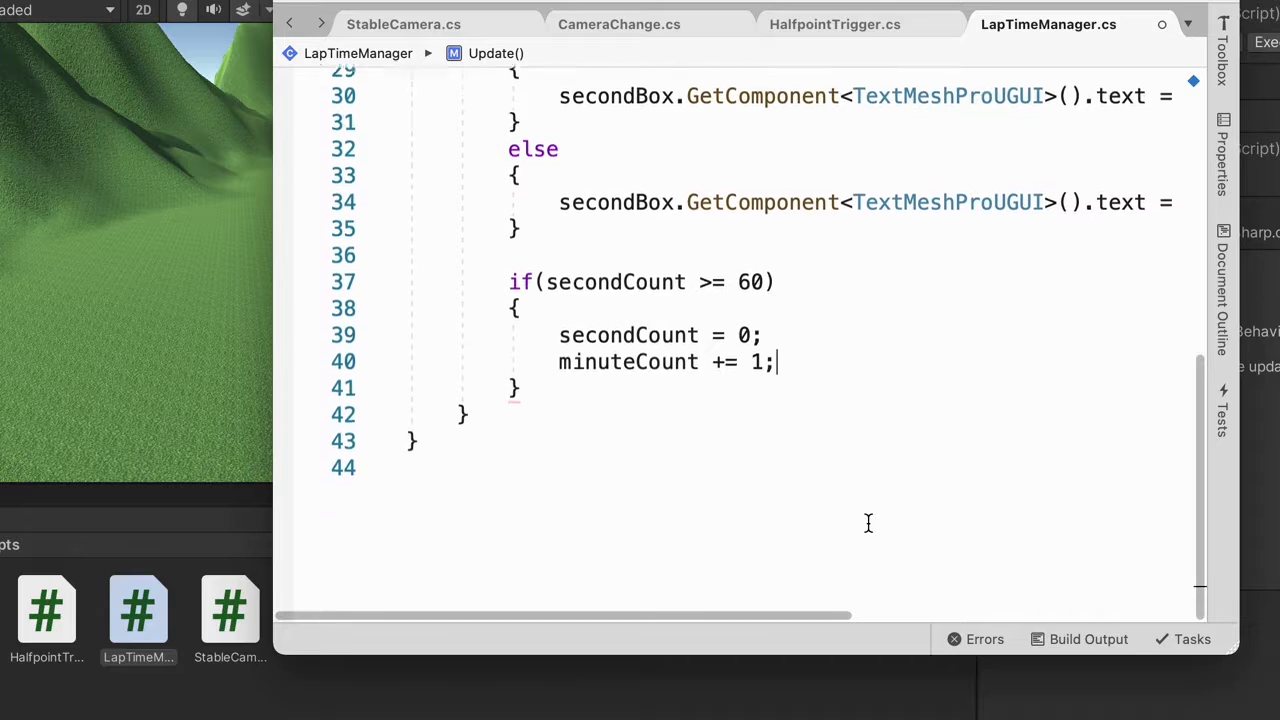
scroll(818, 463, "up", 2)
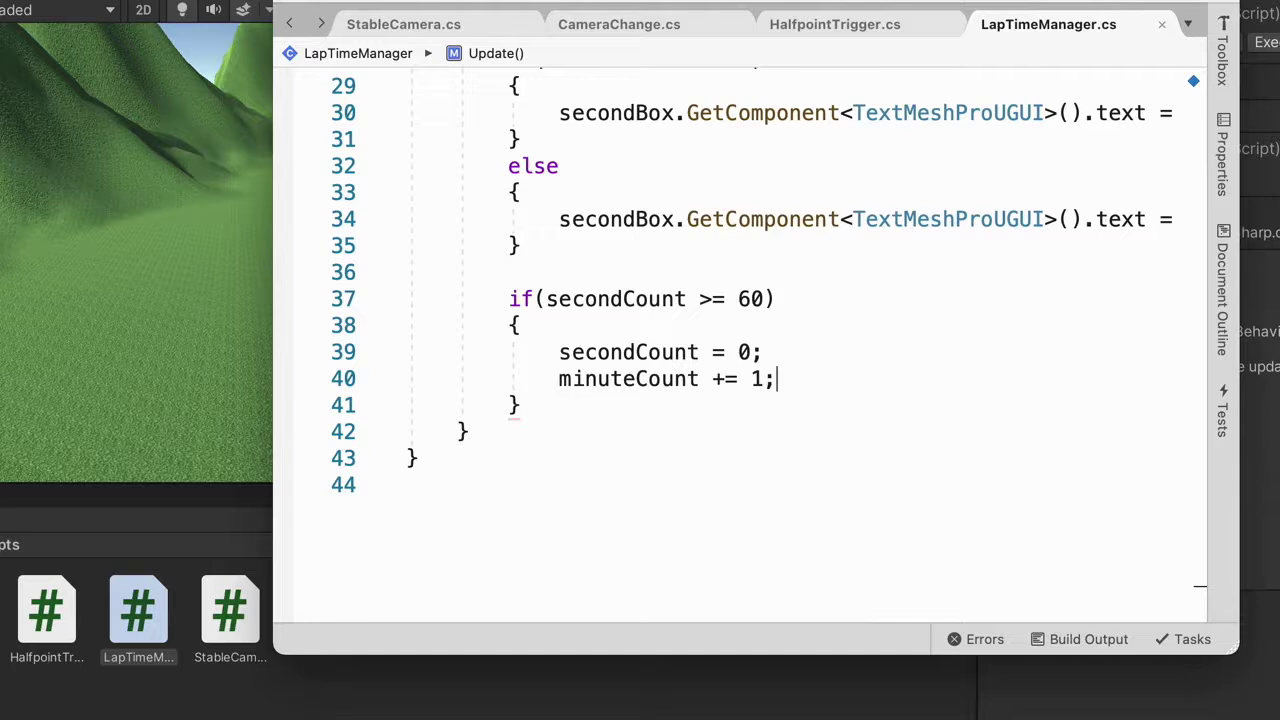
Copy the whole secondCount <= 9 if/else block and paste it directly below the secondCount >= 60 block
left_click(535, 409)
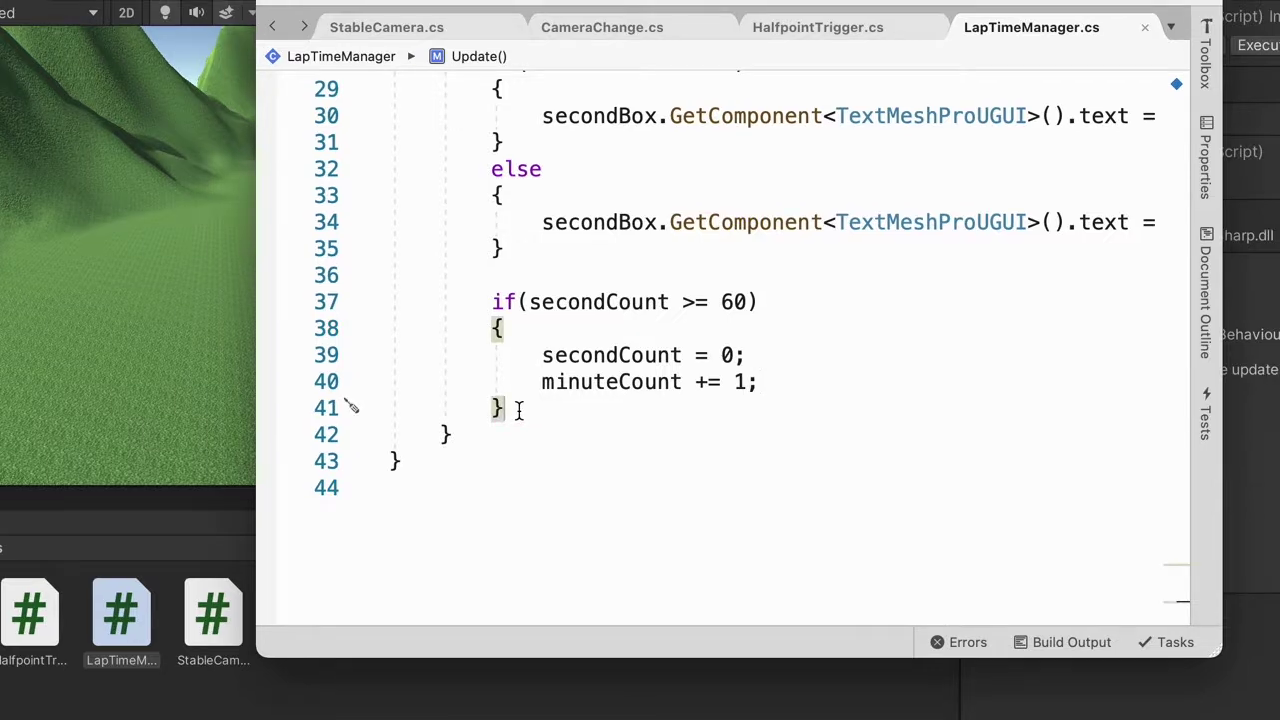
key("Return")
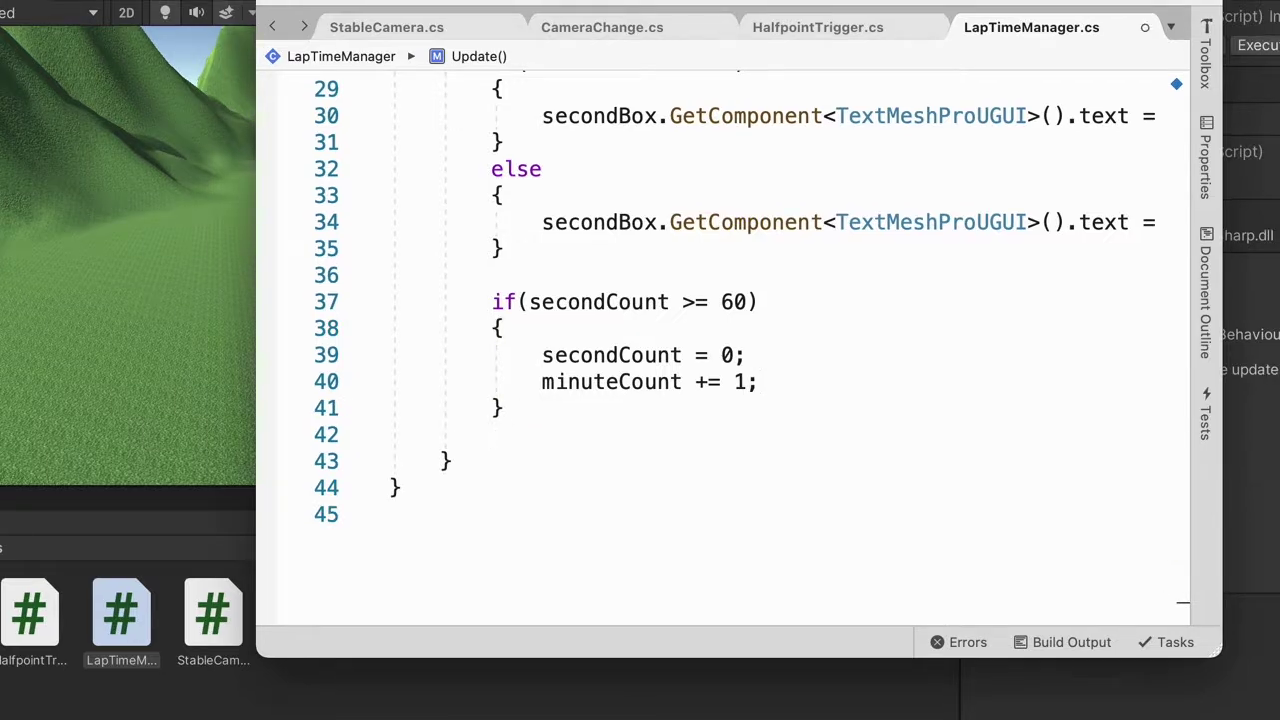
scroll(605, 182, "up", 3)
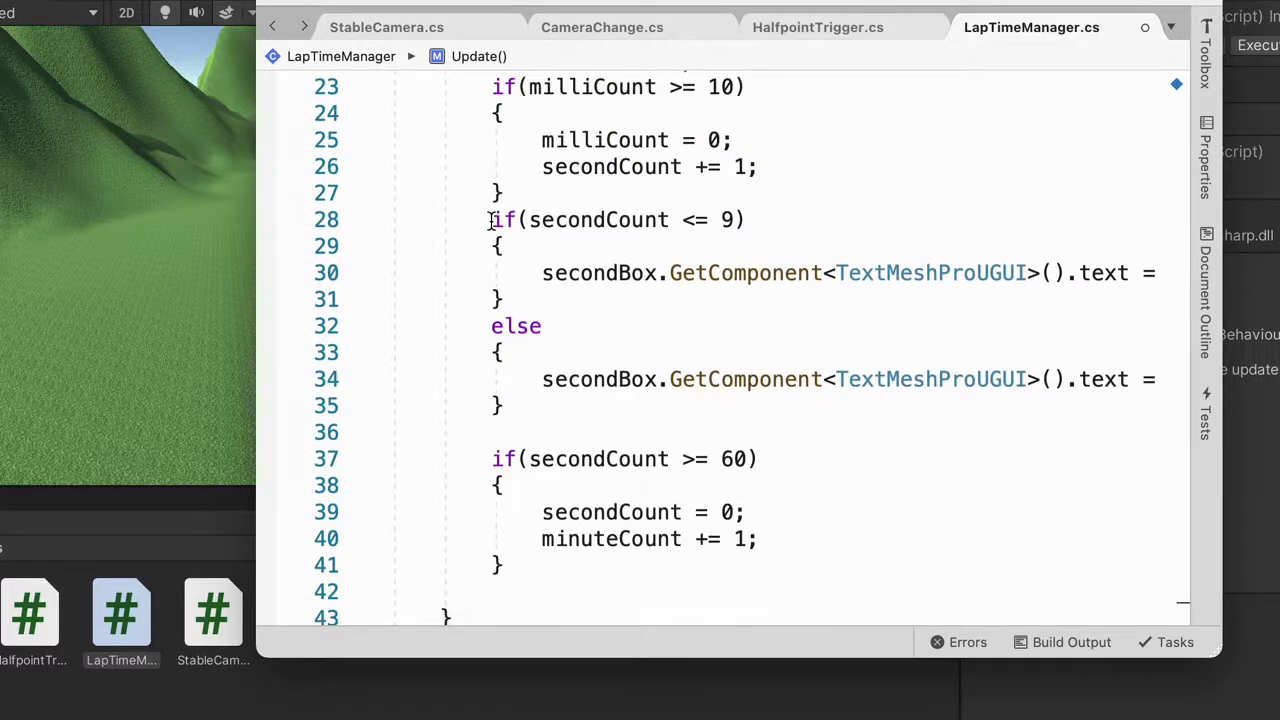
left_click_drag(506, 405, 481, 220)
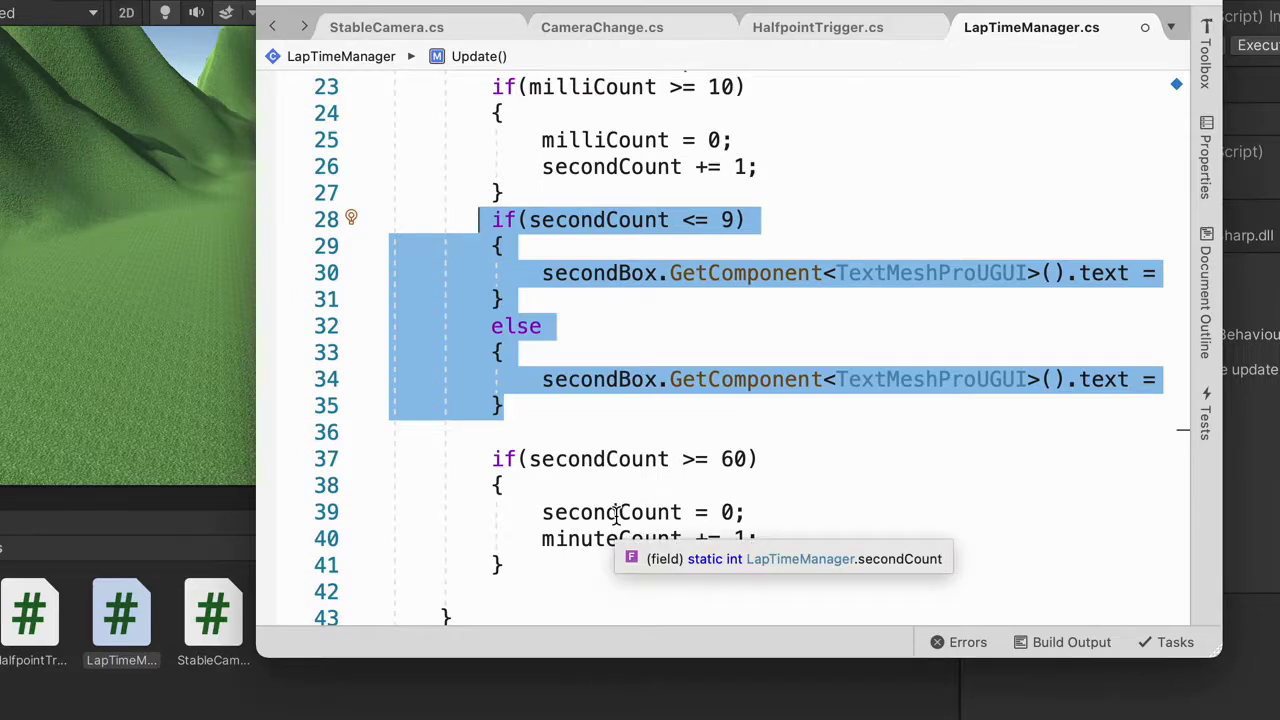
left_click(529, 566)
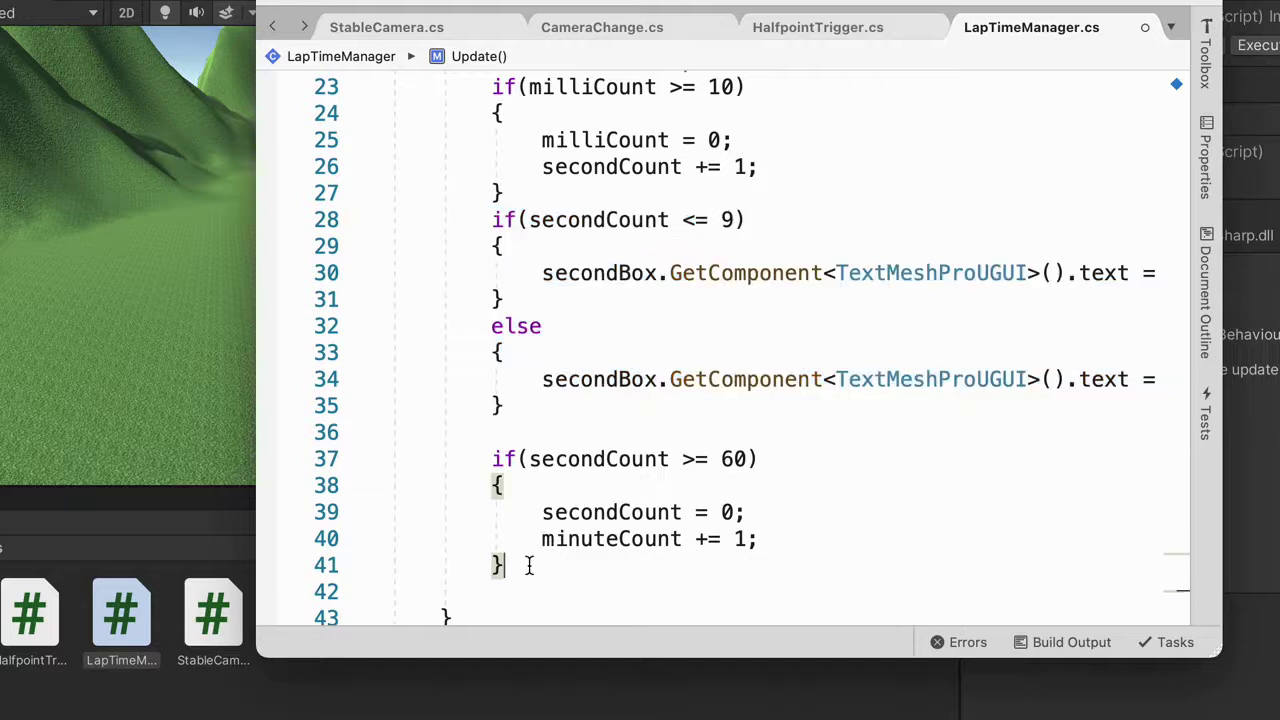
key("Return")
key("super+v")
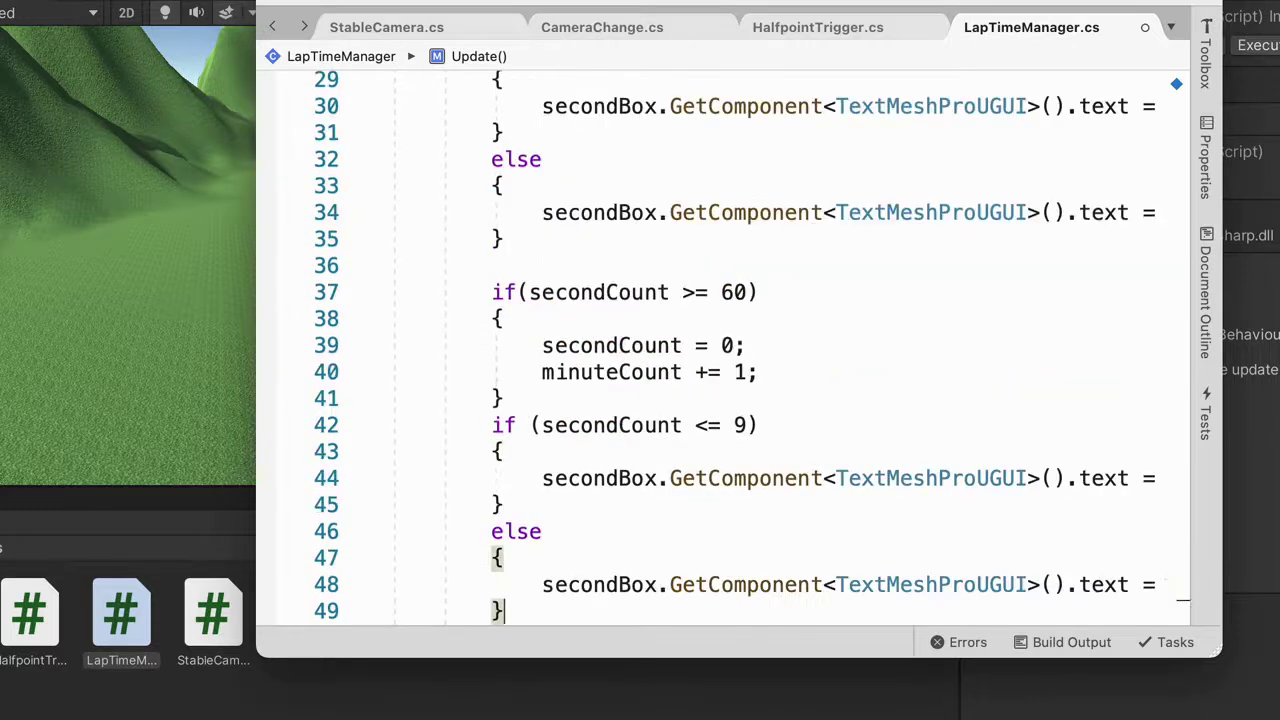
In the pasted if block, change the condition's variable to minuteCount and the text target to minuteBox
scroll(646, 529, "down", 2)
scroll(621, 357, "up", 1)
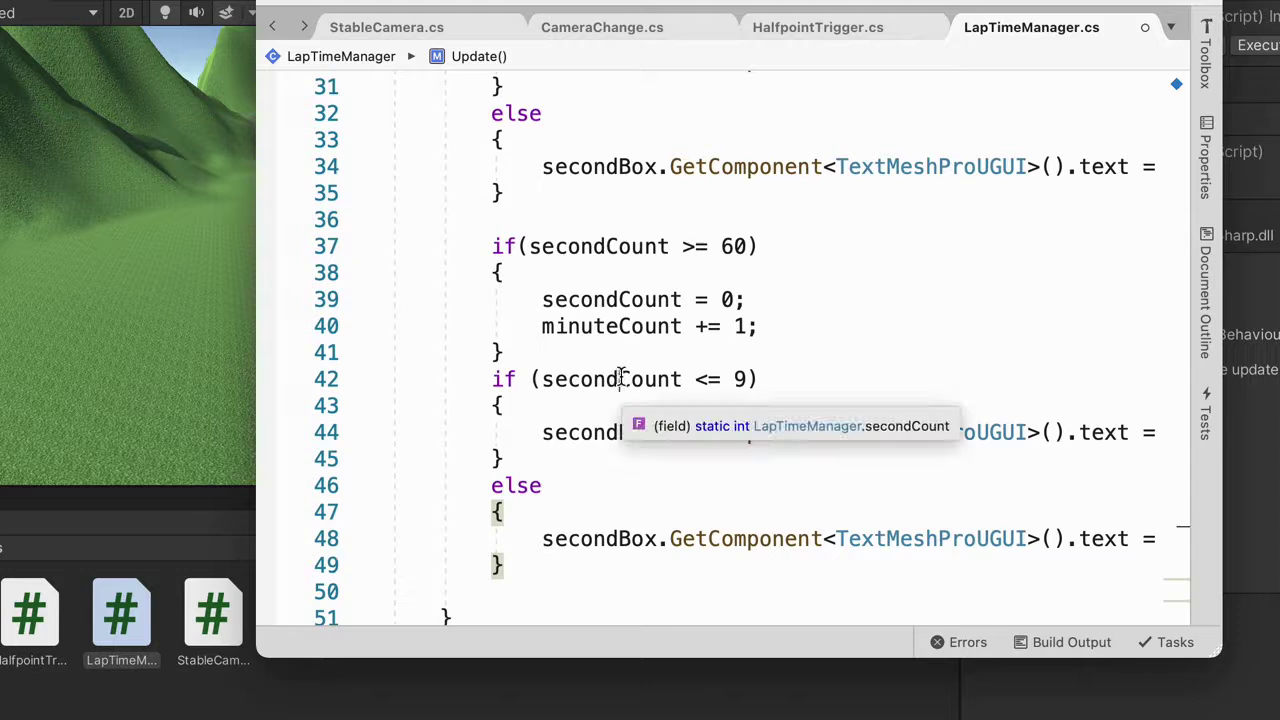
left_click_drag(620, 379, 543, 379)
type("mi")
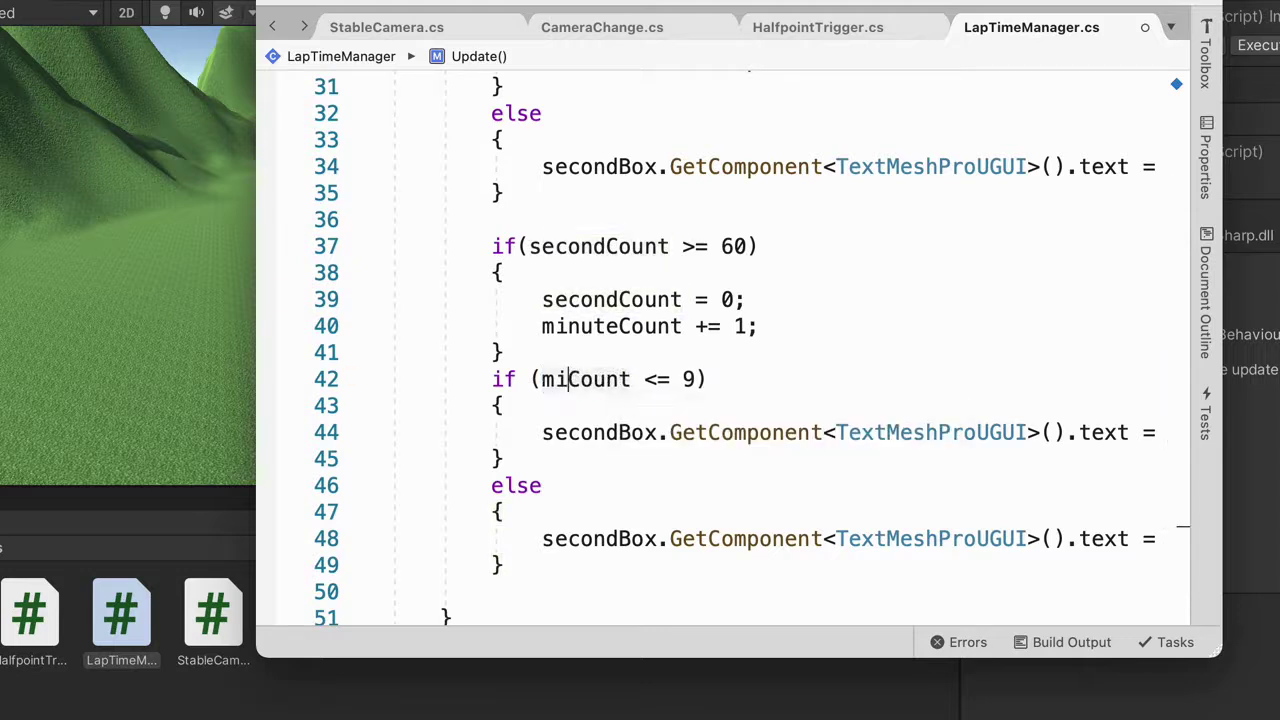
type("nute")
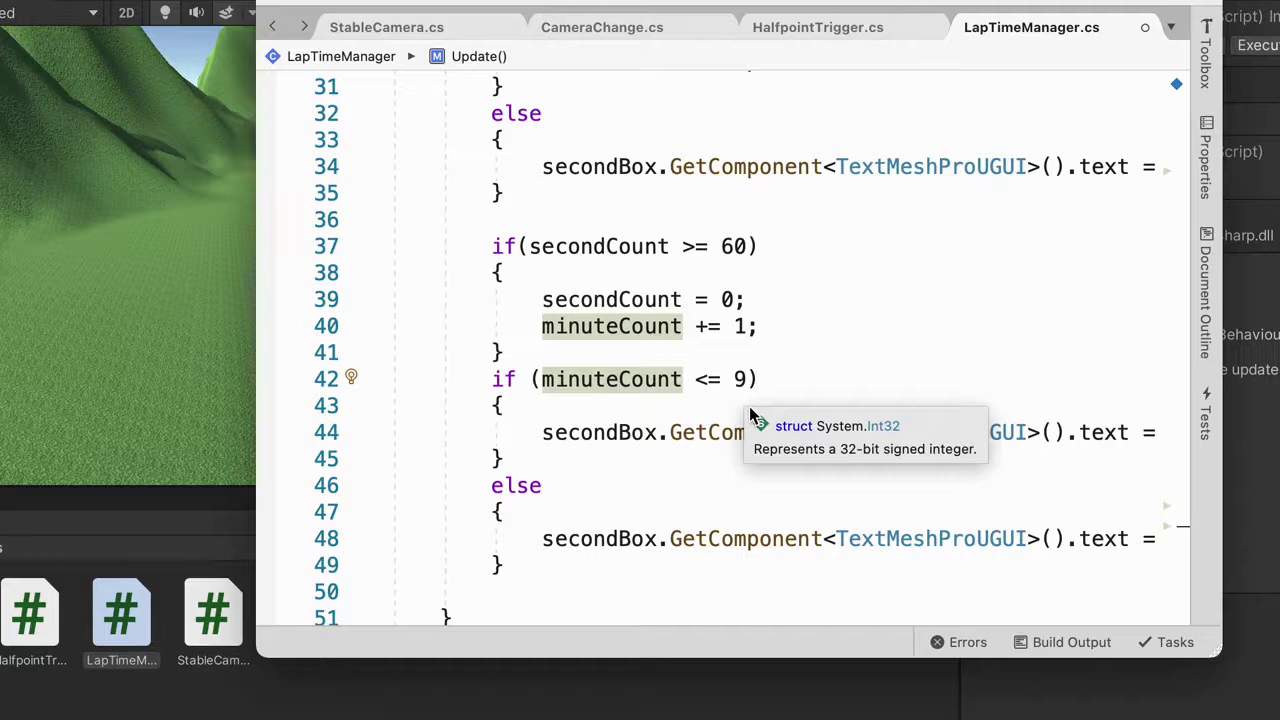
left_click(620, 432)
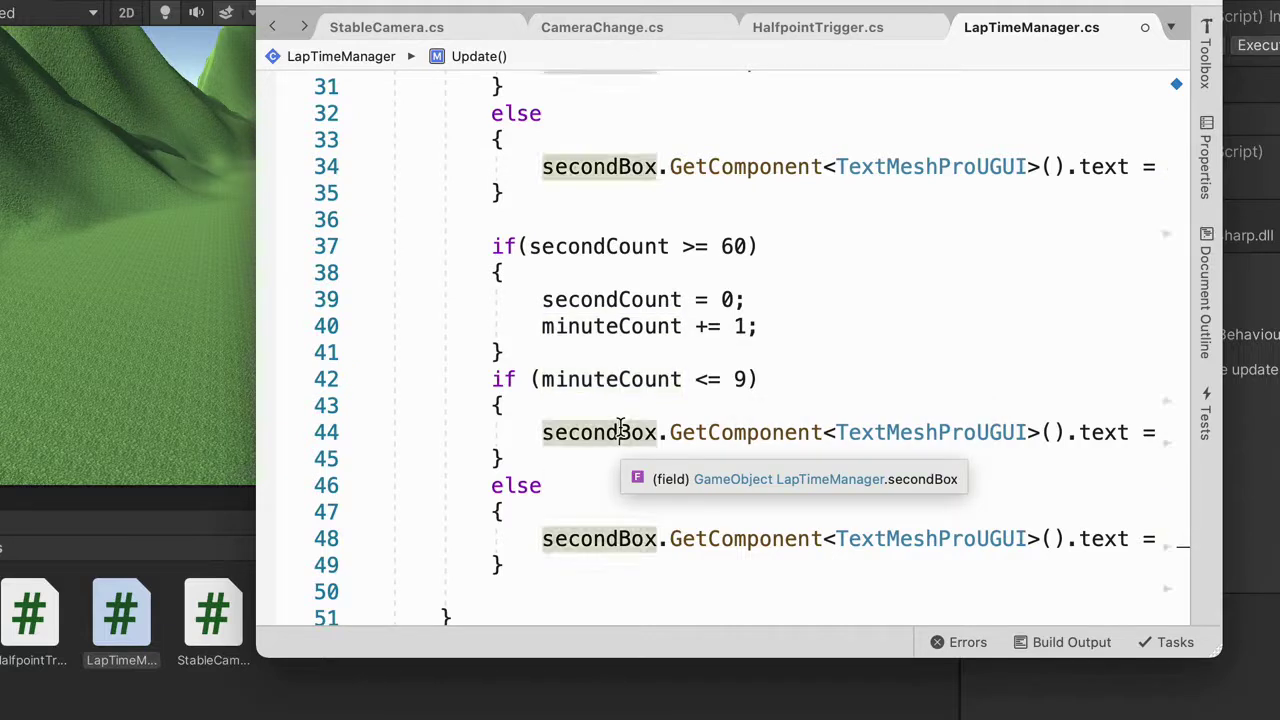
left_click_drag(620, 432, 538, 428)
type("minute")
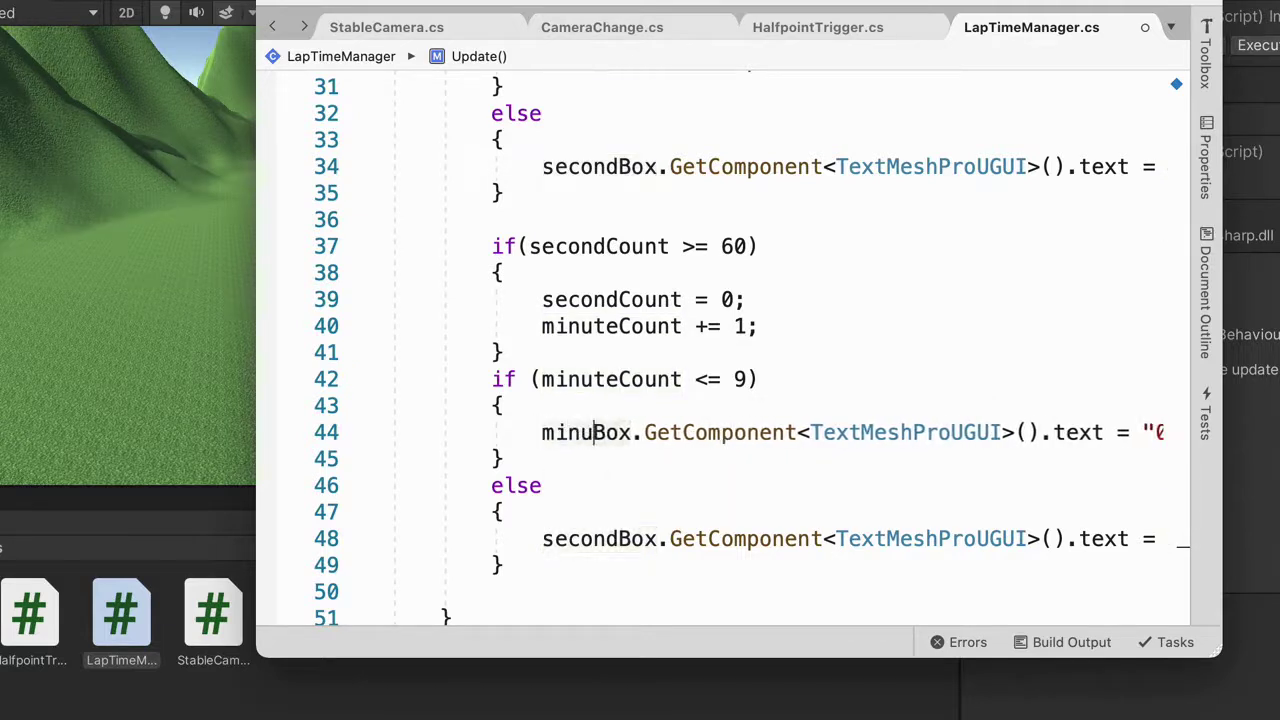
In the minuteBox text assignment, replace secondCount with minuteCount and the "." suffix with ":"
scroll(694, 437, "right", 8)
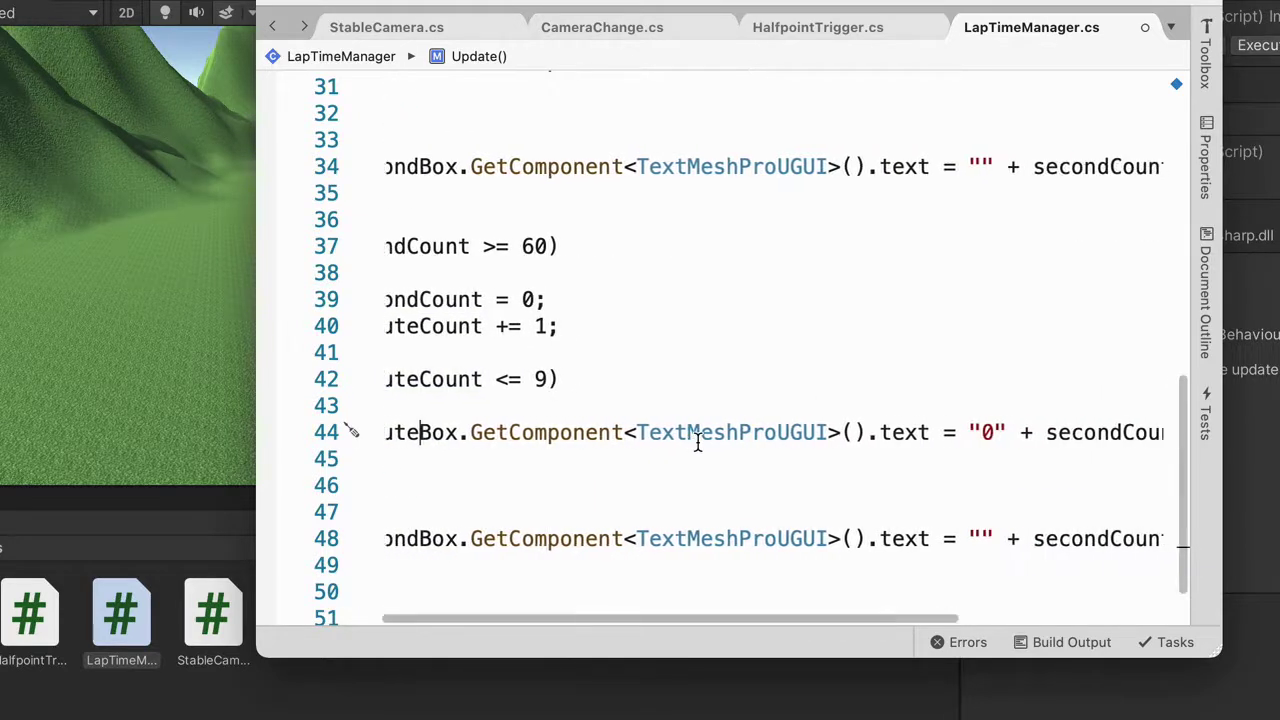
left_click(925, 427)
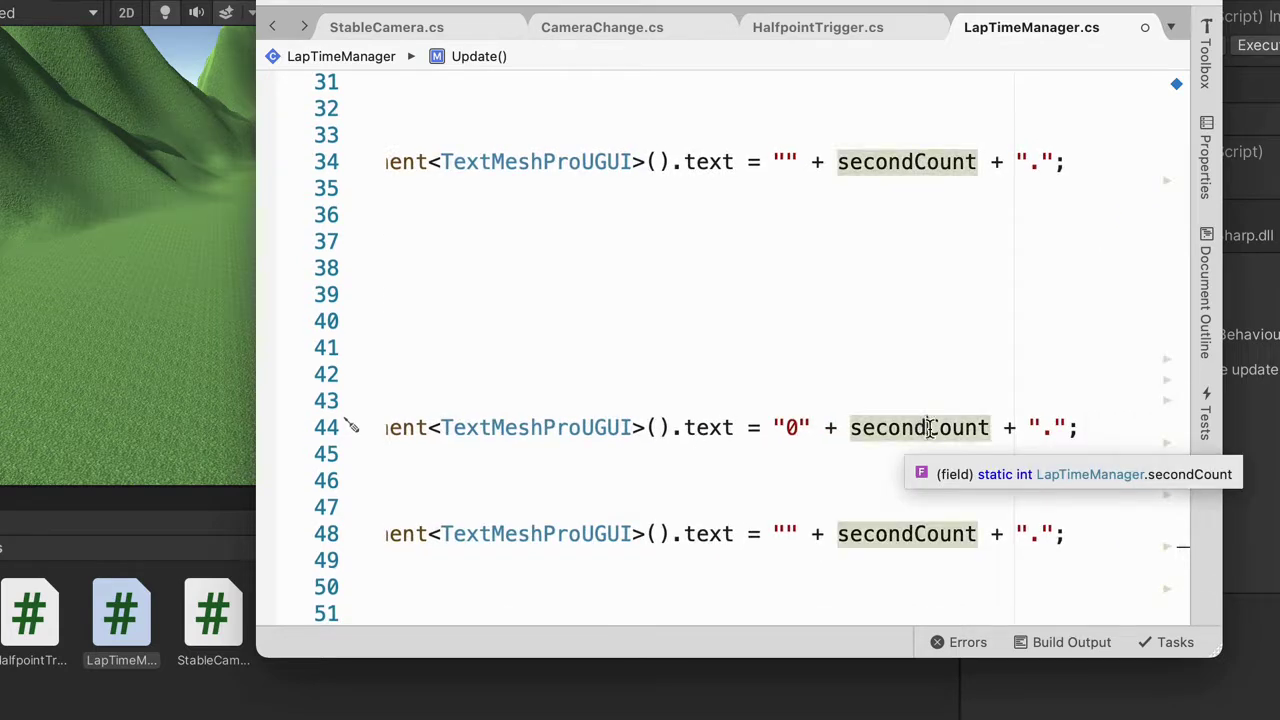
left_click_drag(927, 427, 851, 427)
type("minu")
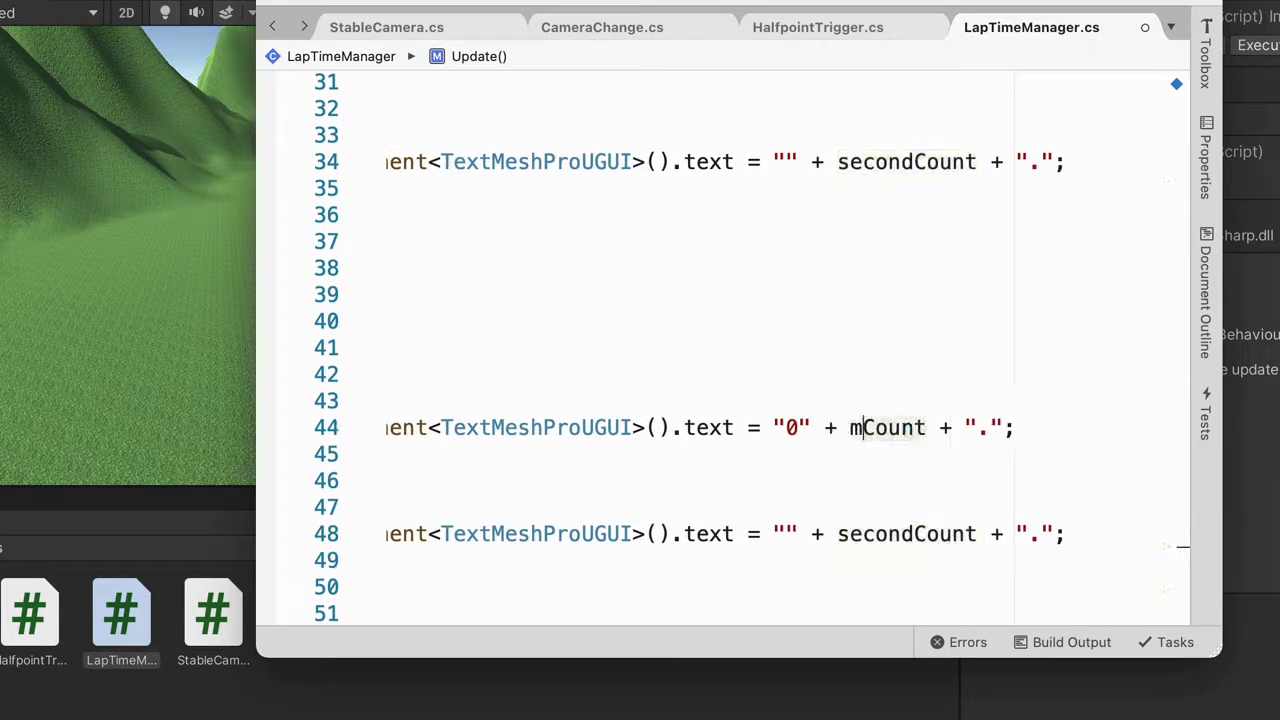
type("te")
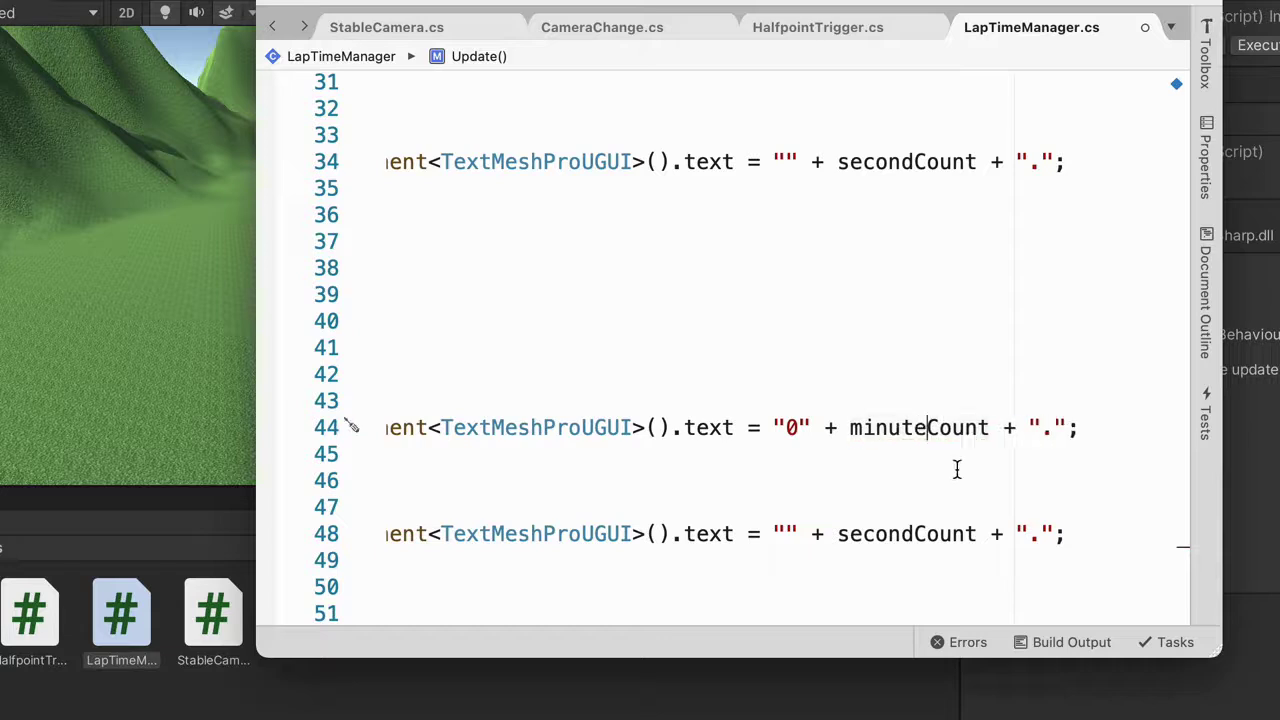
left_click(1056, 427)
key("BackSpace")
type(":")
In the pasted else block, change the text target from secondBox to minuteBox
scroll(1000, 463, "left", 10)
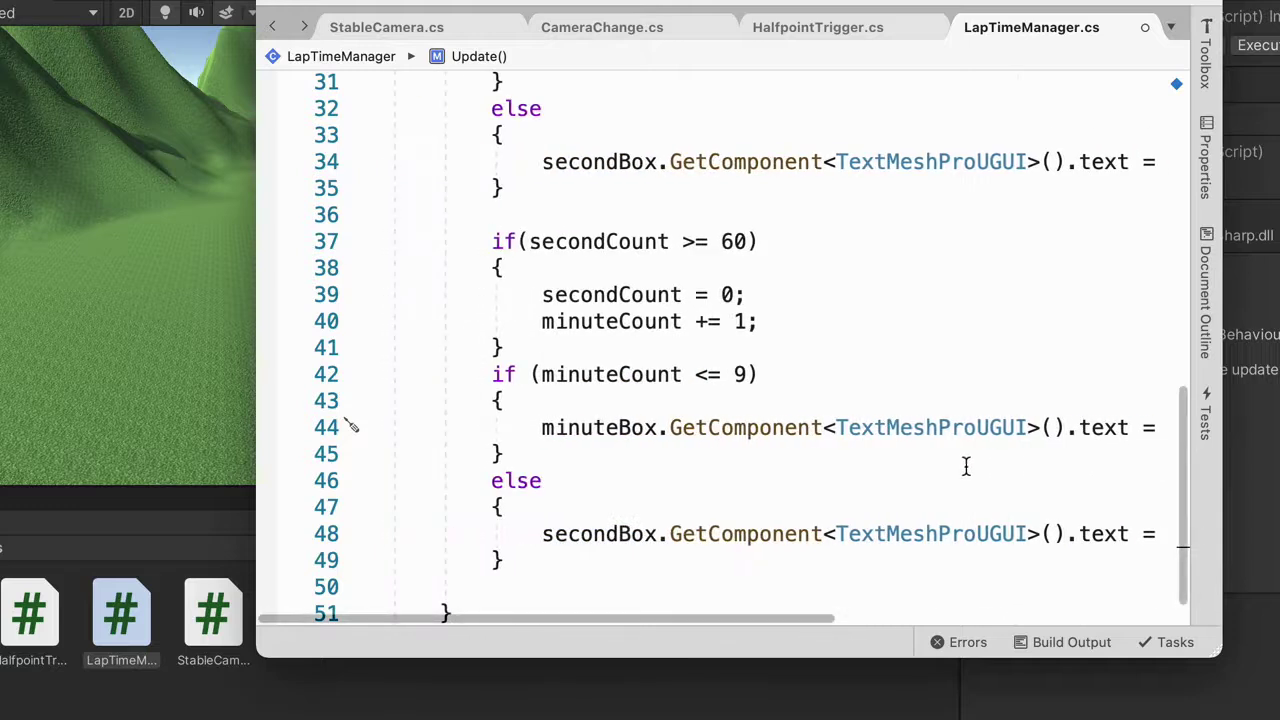
scroll(900, 480, "down", 2)
left_click_drag(621, 478, 540, 478)
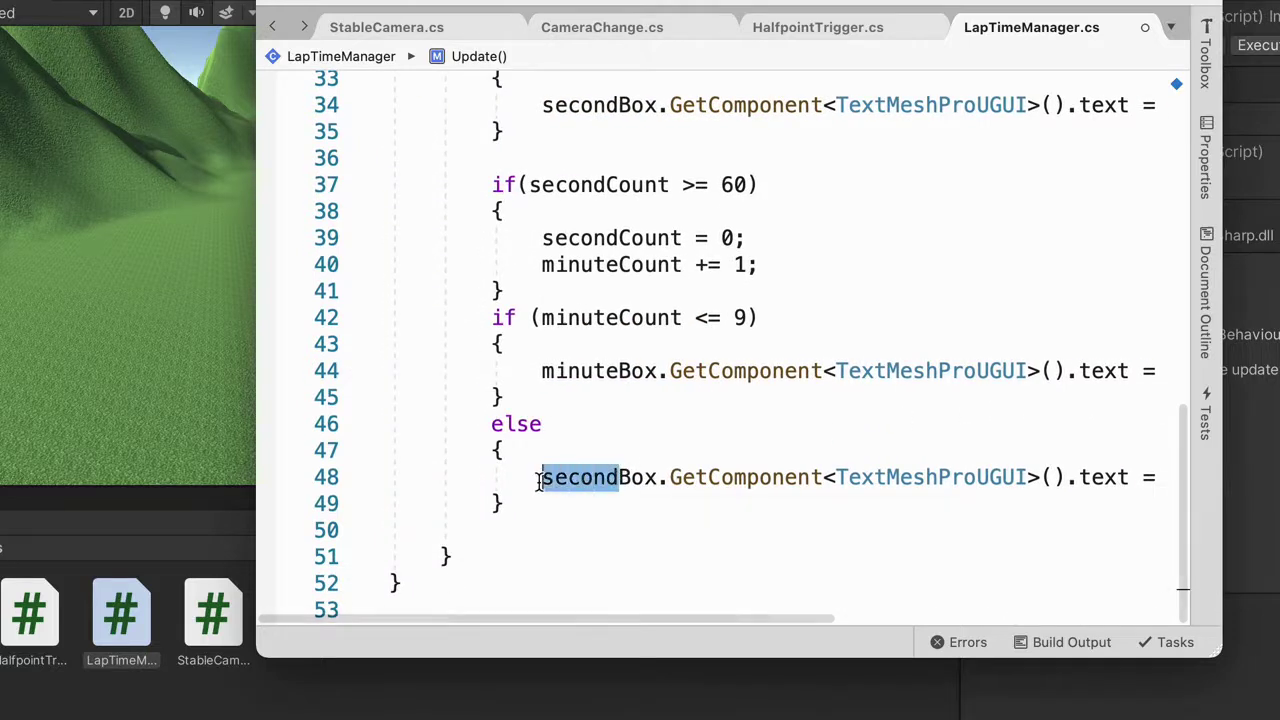
type("minute")
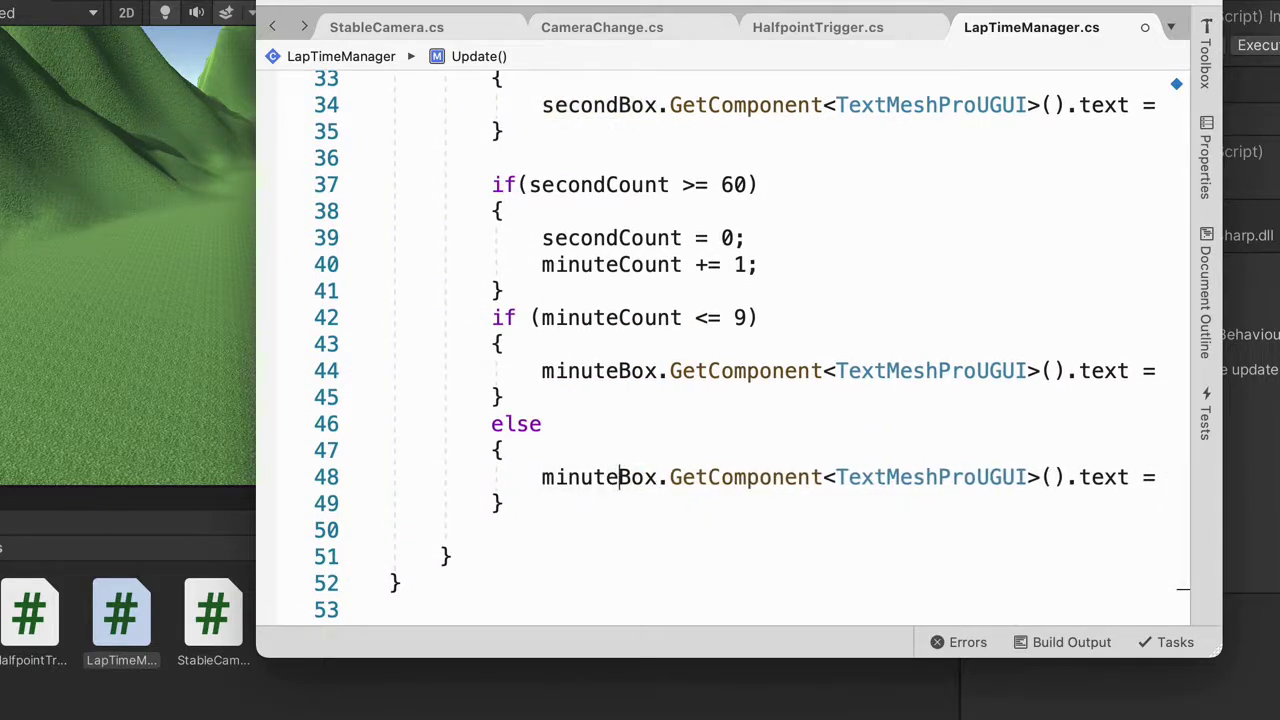
In the else block's minuteBox text assignment, replace secondCount with minuteCount and the "." suffix with ":"
scroll(809, 503, "right", 8)
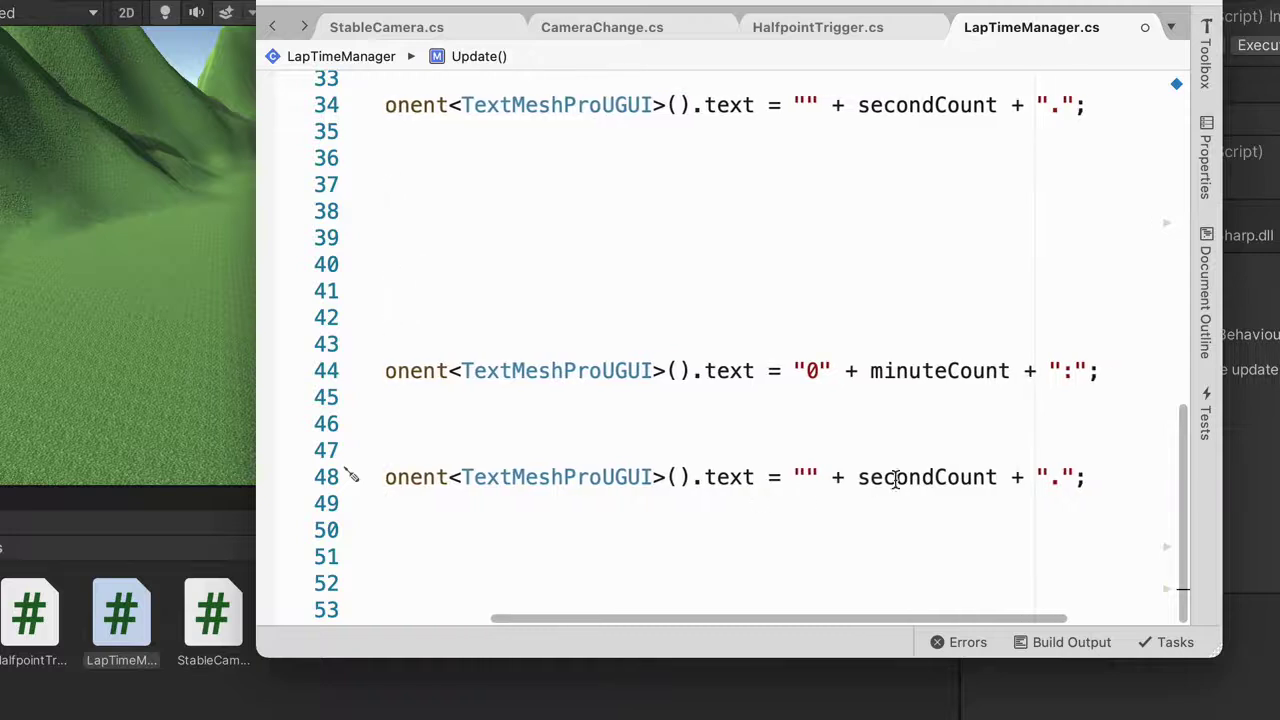
left_click_drag(937, 478, 858, 478)
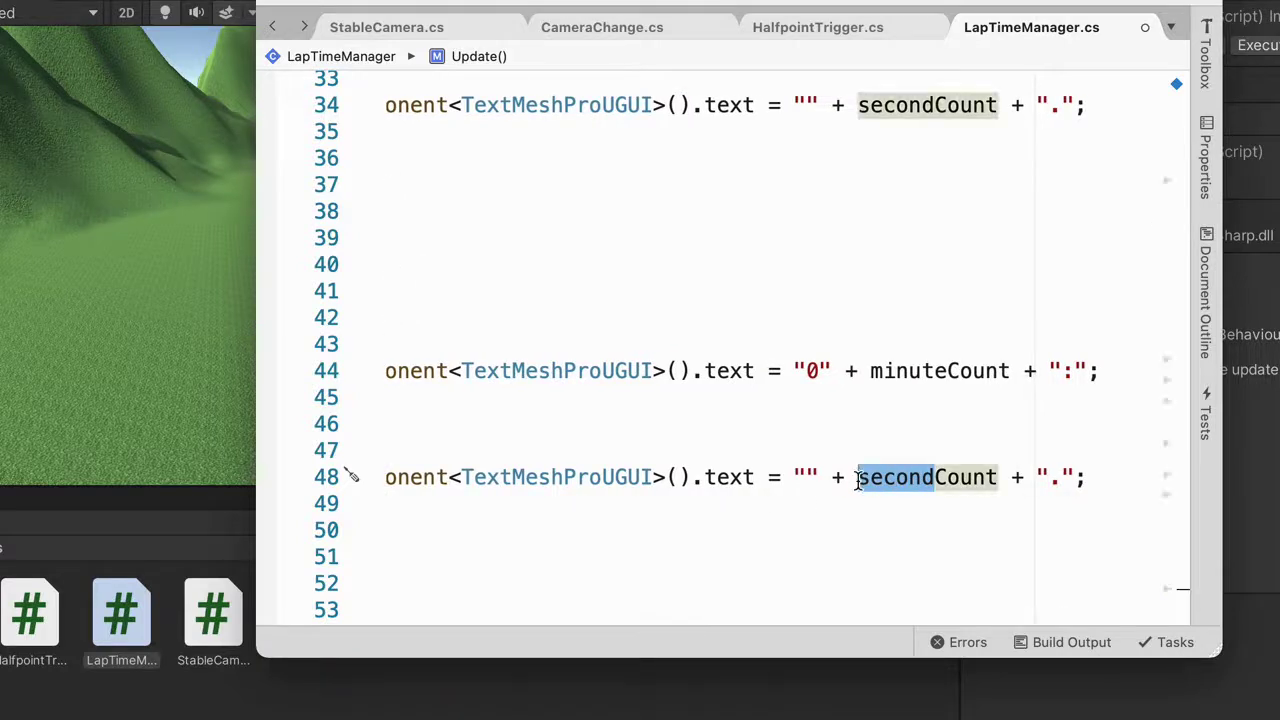
type("minute")
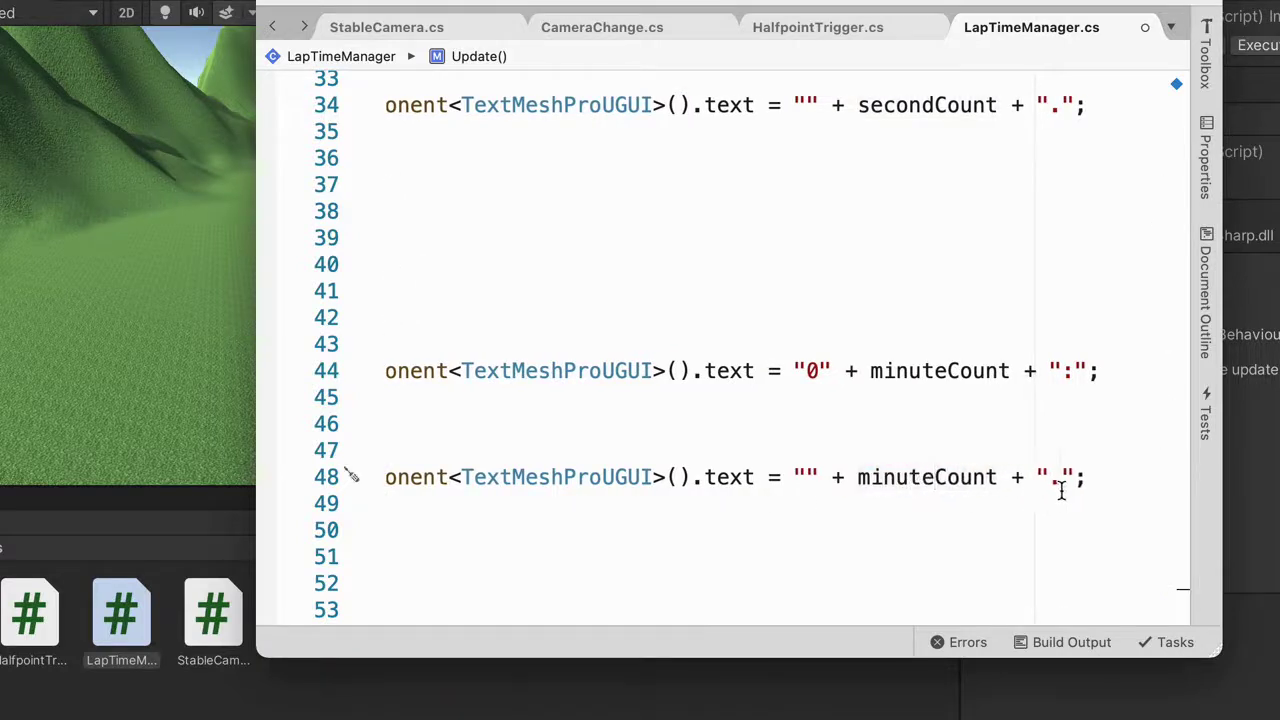
left_click(1062, 480)
key("BackSpace")
type(":")
Review the minuteCount if/else block, checking both minuteBox text assignments through to their suffixes
scroll(953, 531, "left", 8)
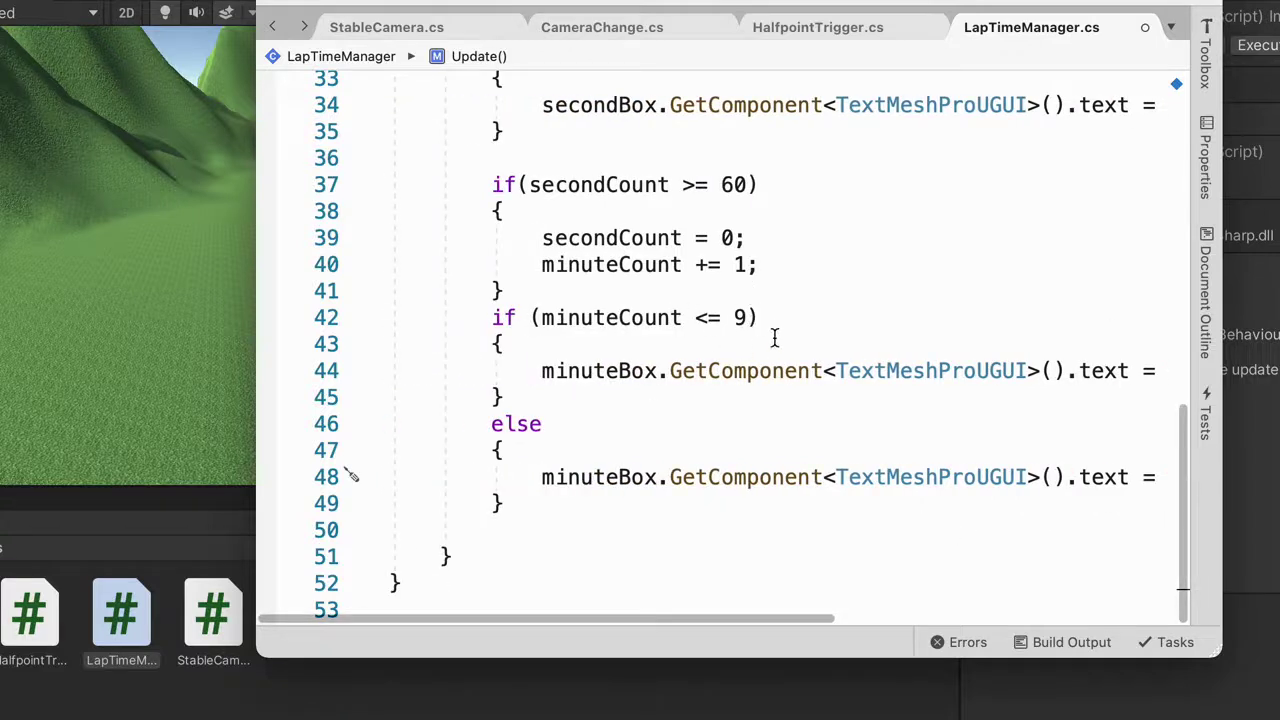
scroll(860, 385, "right", 5)
scroll(995, 360, "down", 3)
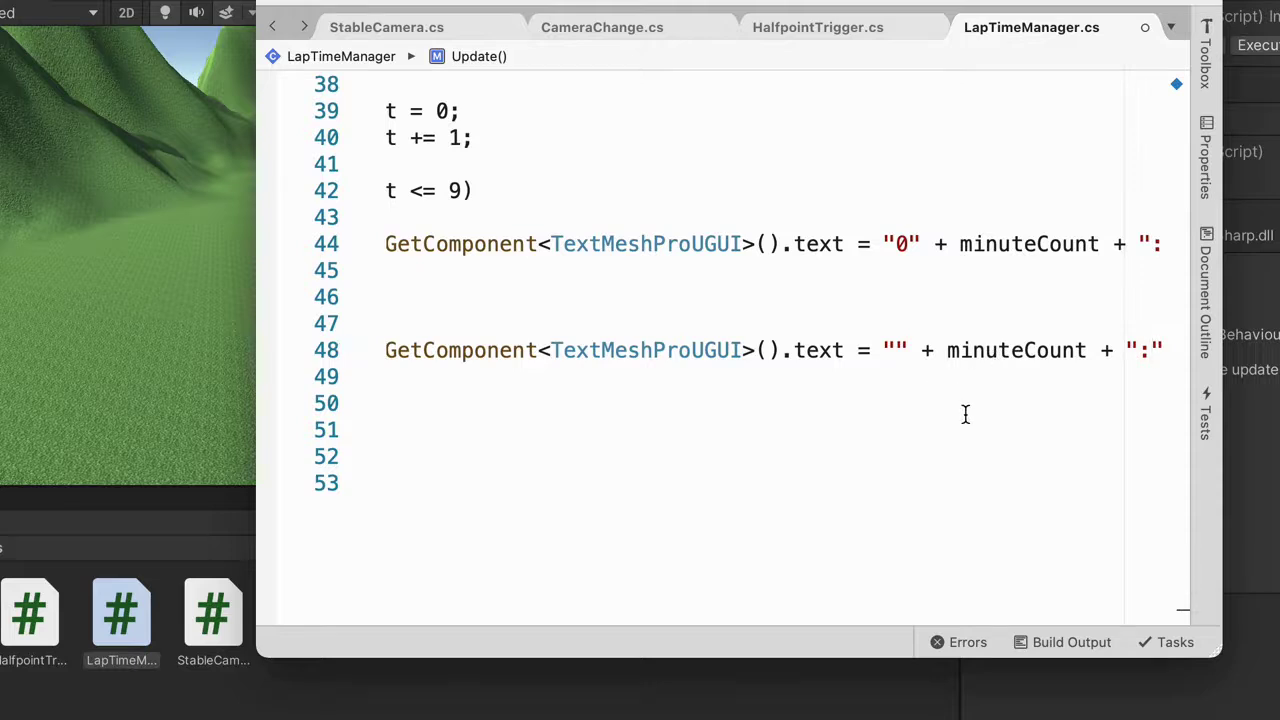
scroll(965, 415, "right", 2)
scroll(900, 418, "left", 4)
scroll(837, 421, "up", 1)
scroll(837, 421, "left", 2)
scroll(837, 421, "up", 4)
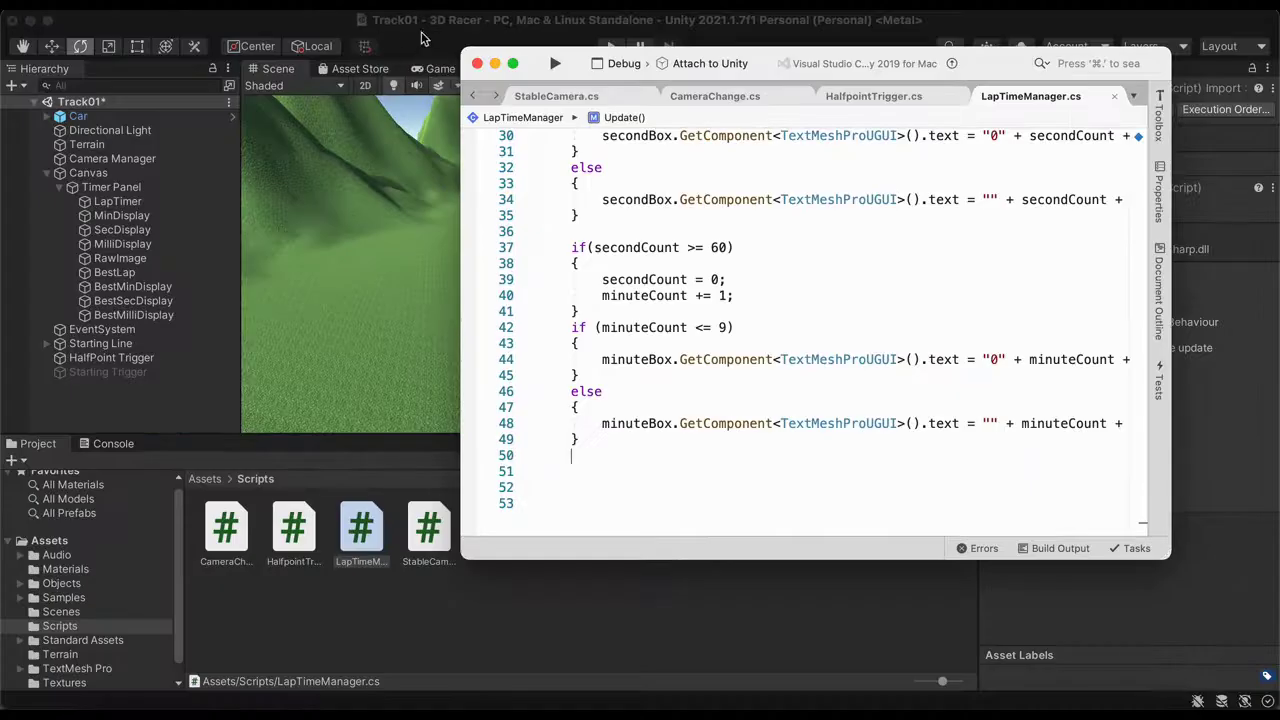
Switch to Unity, create an empty GameObject named "LapTime Manager" and attach the LapTimeManager script to it
left_click(423, 38)
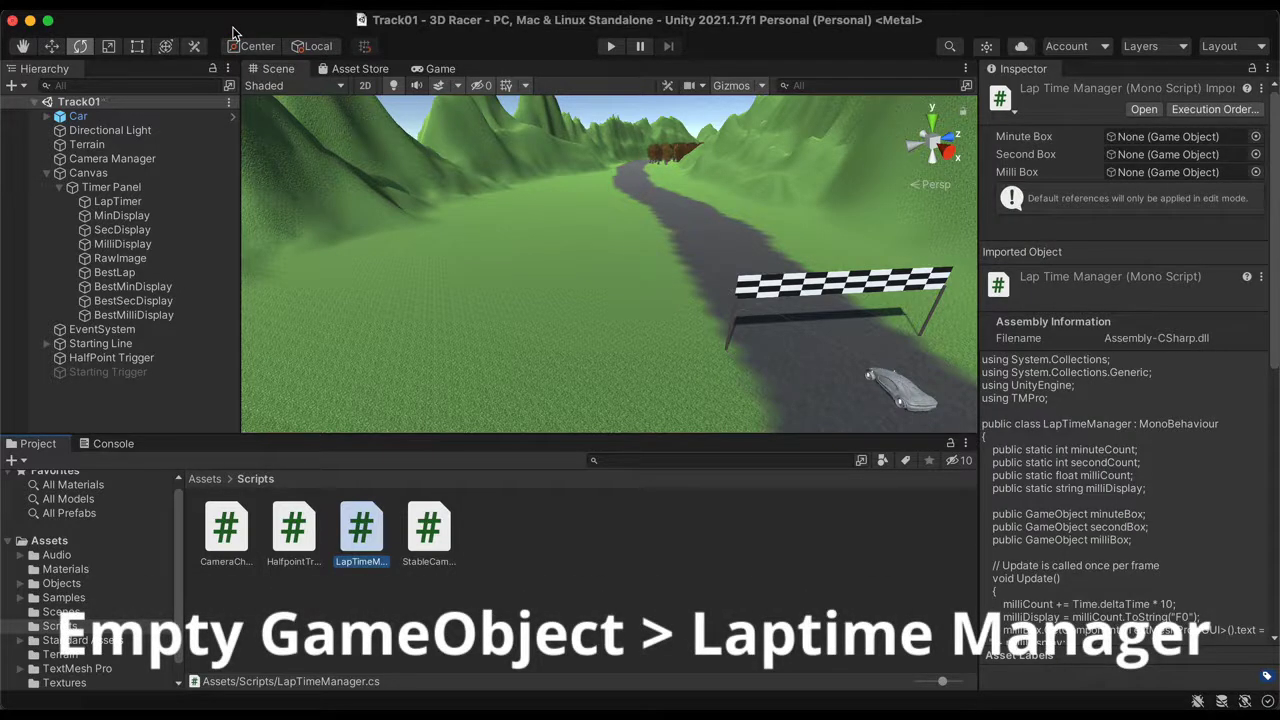
left_click(14, 85)
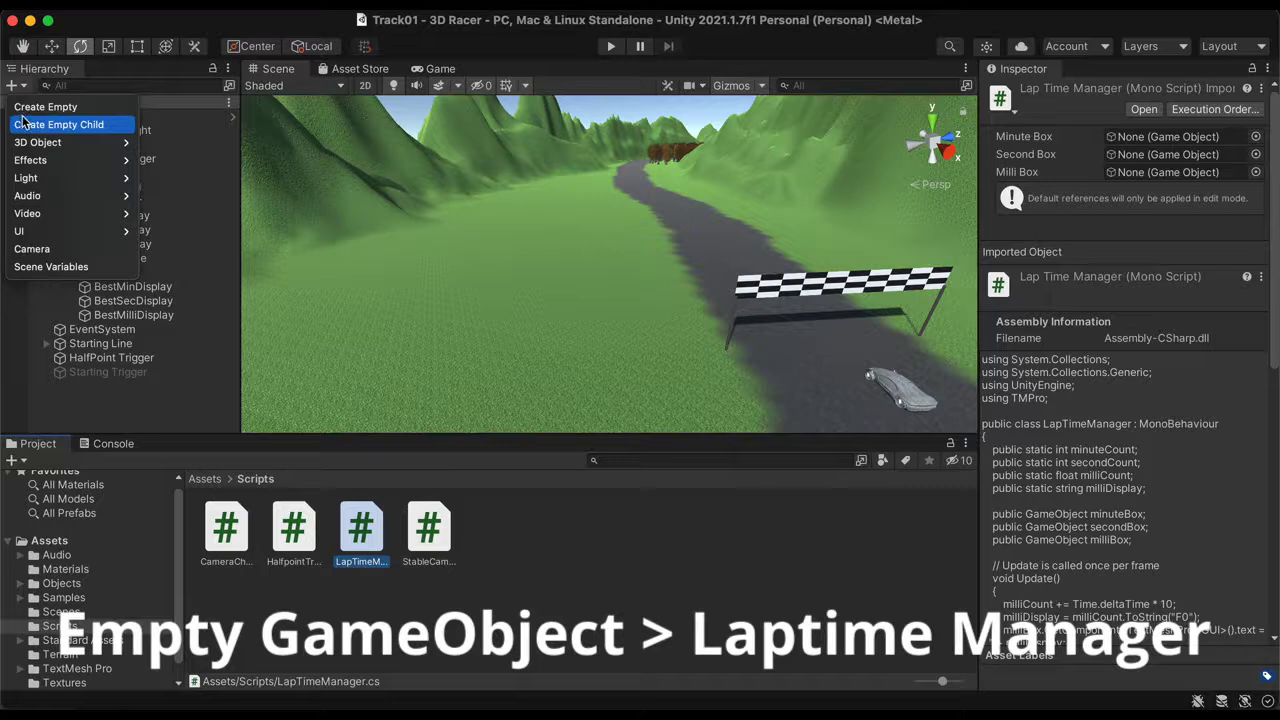
left_click(40, 106)
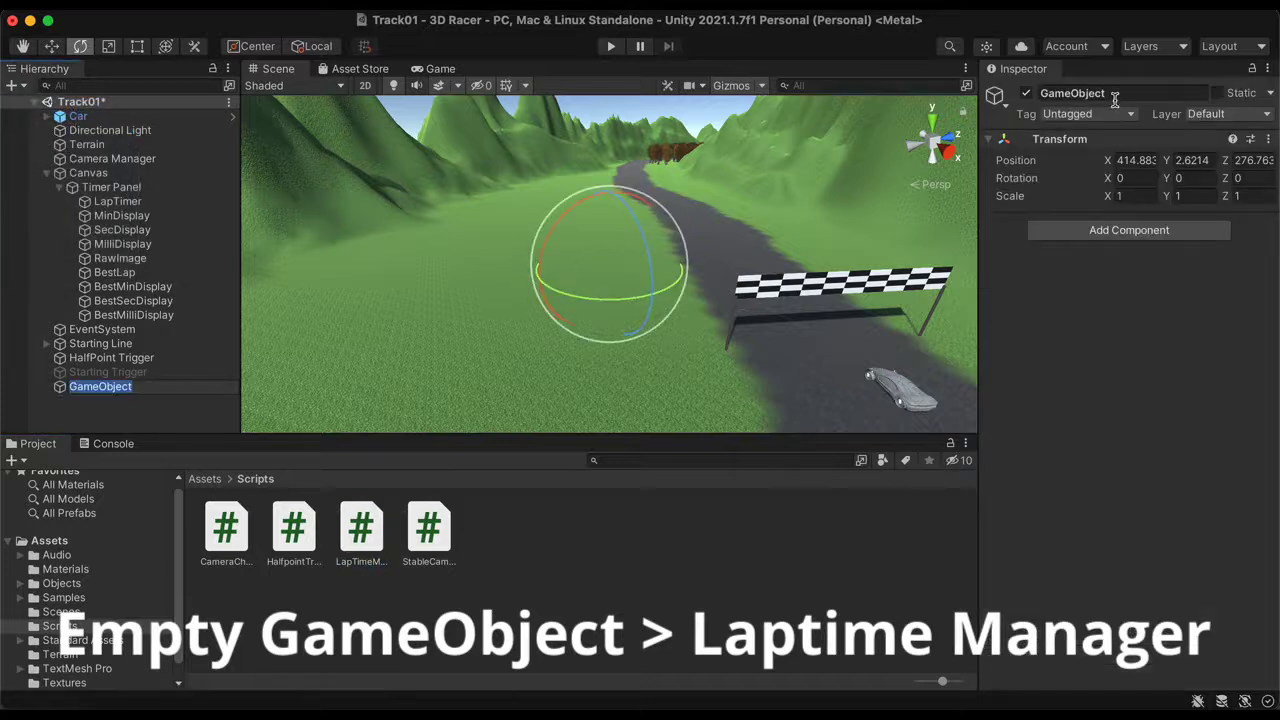
left_click(1112, 93)
type("Lap")
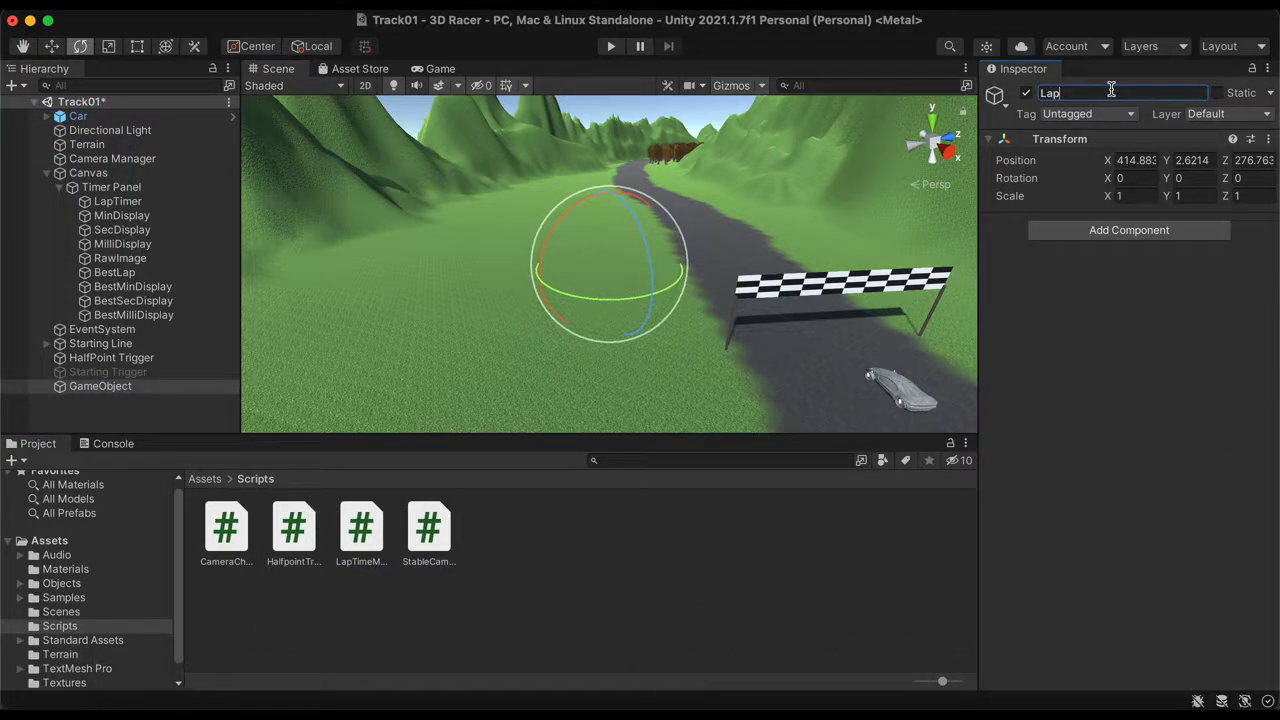
type("Time Manager")
key("Return")
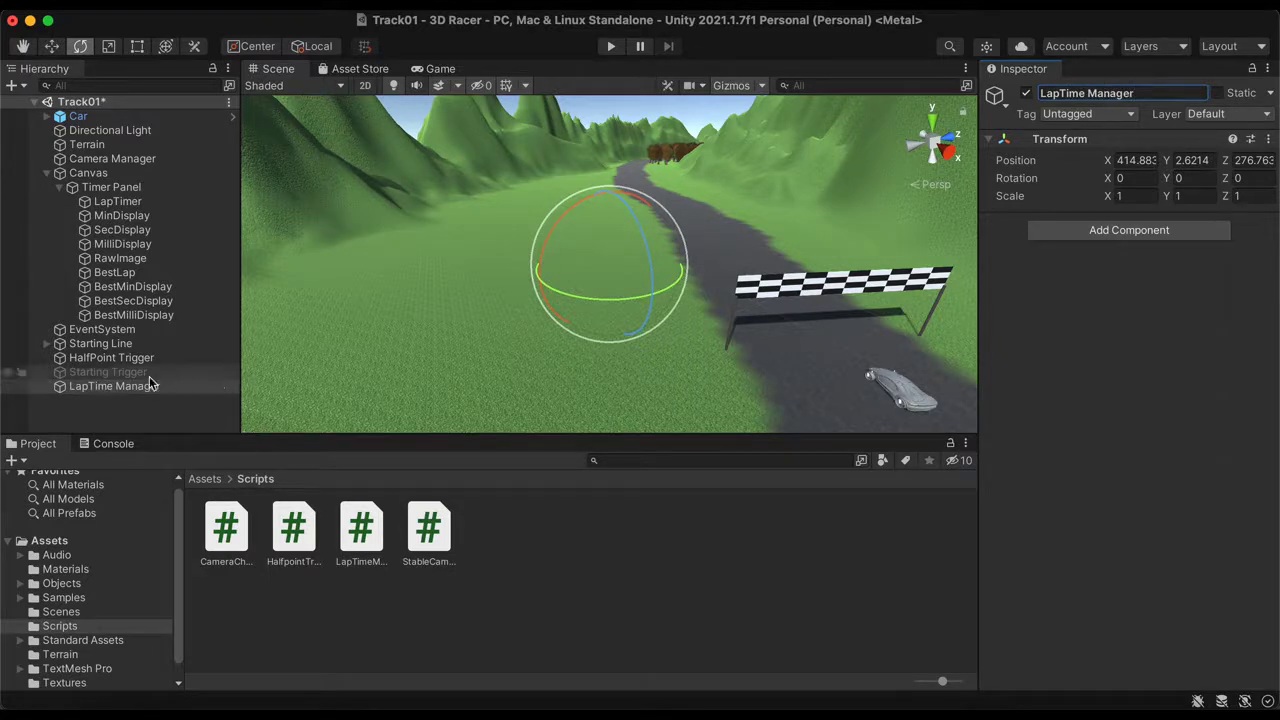
left_click_drag(361, 537, 1178, 218)
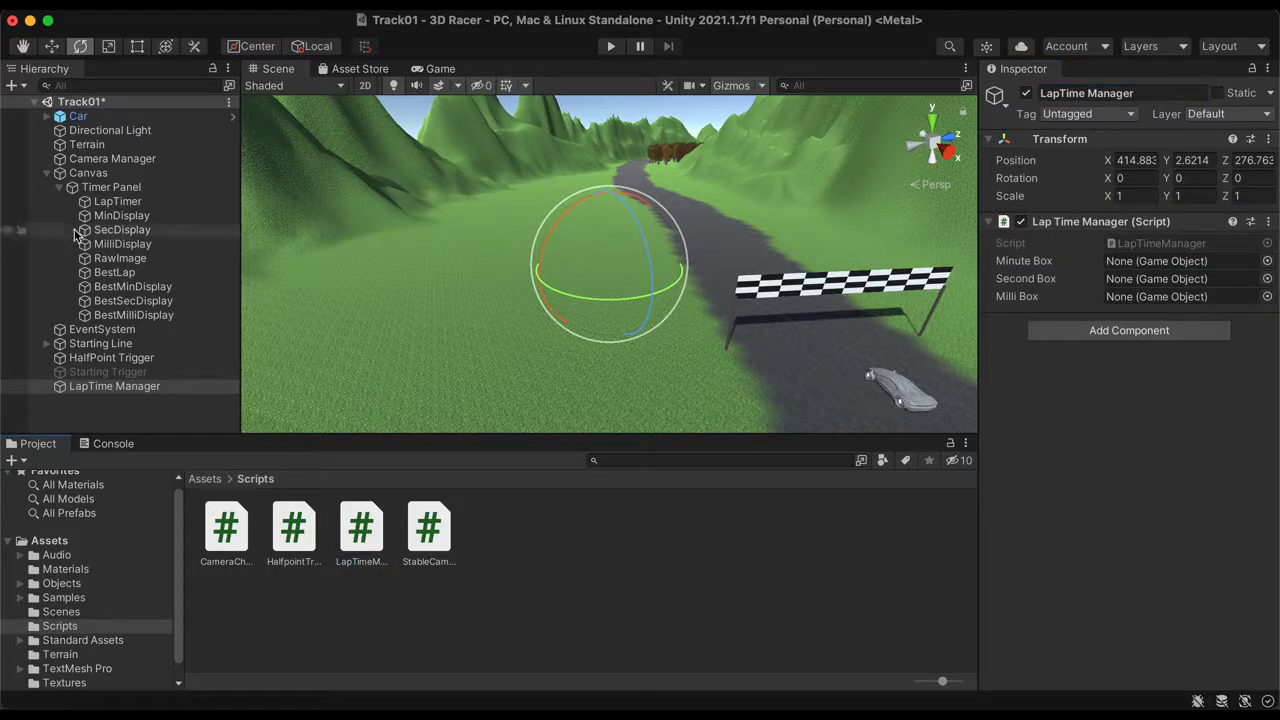
With the Canvas framed in 2D view, assign MinDisplay, SecDisplay and MilliDisplay to LapTime Manager's Minute Box, Second Box and Milli Box
double_click(88, 172)
left_click(364, 85)
scroll(1052, 380, "down", 3)
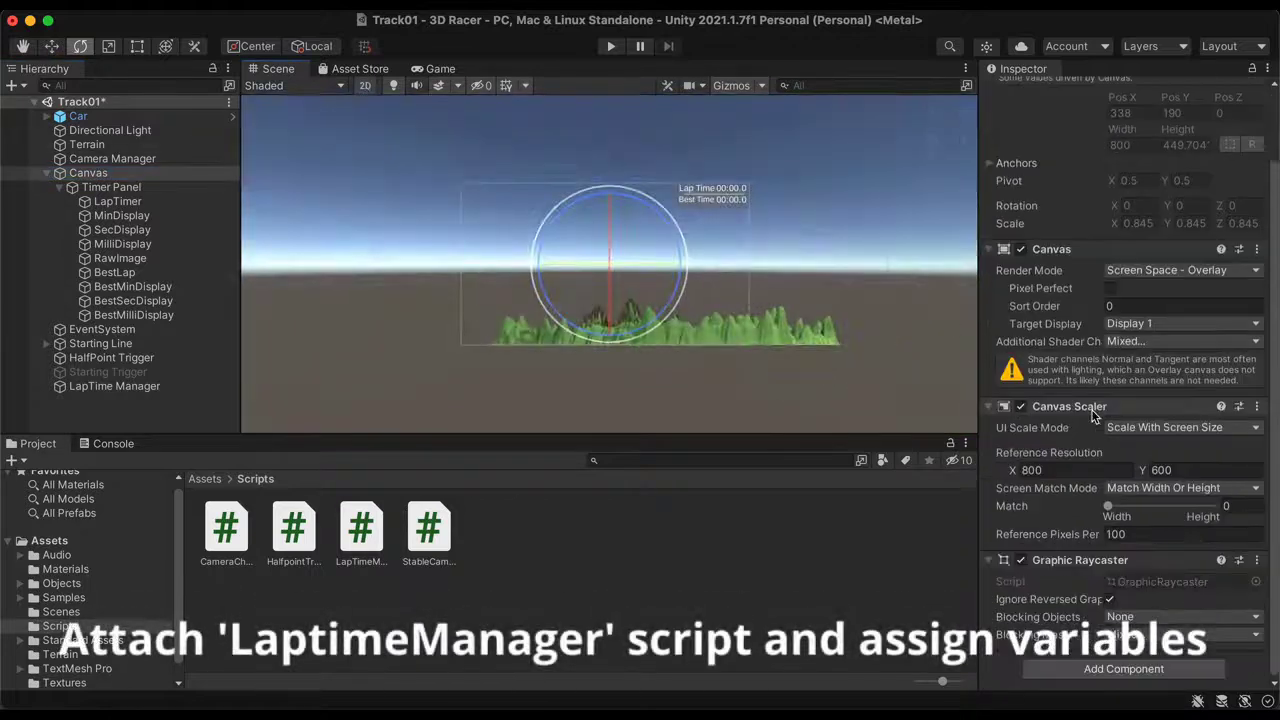
left_click(118, 388)
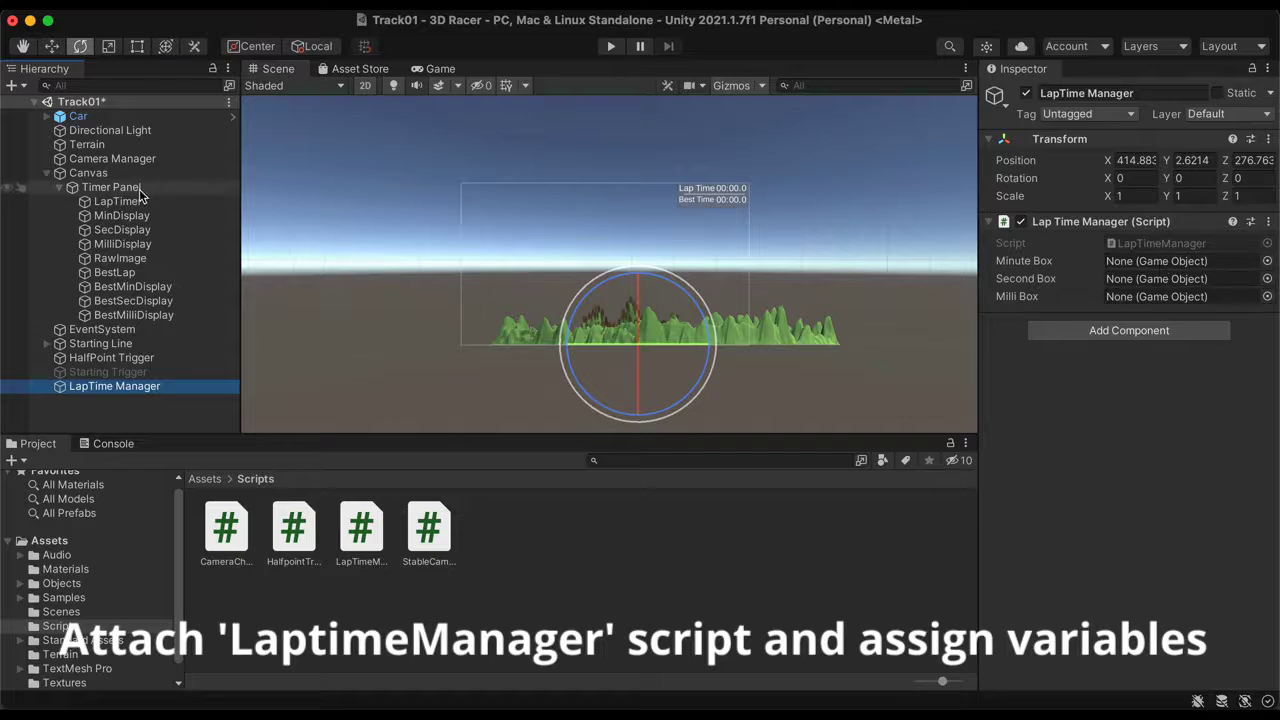
left_click_drag(120, 216, 1175, 279)
left_click_drag(122, 230, 1125, 307)
left_click_drag(95, 245, 1175, 307)
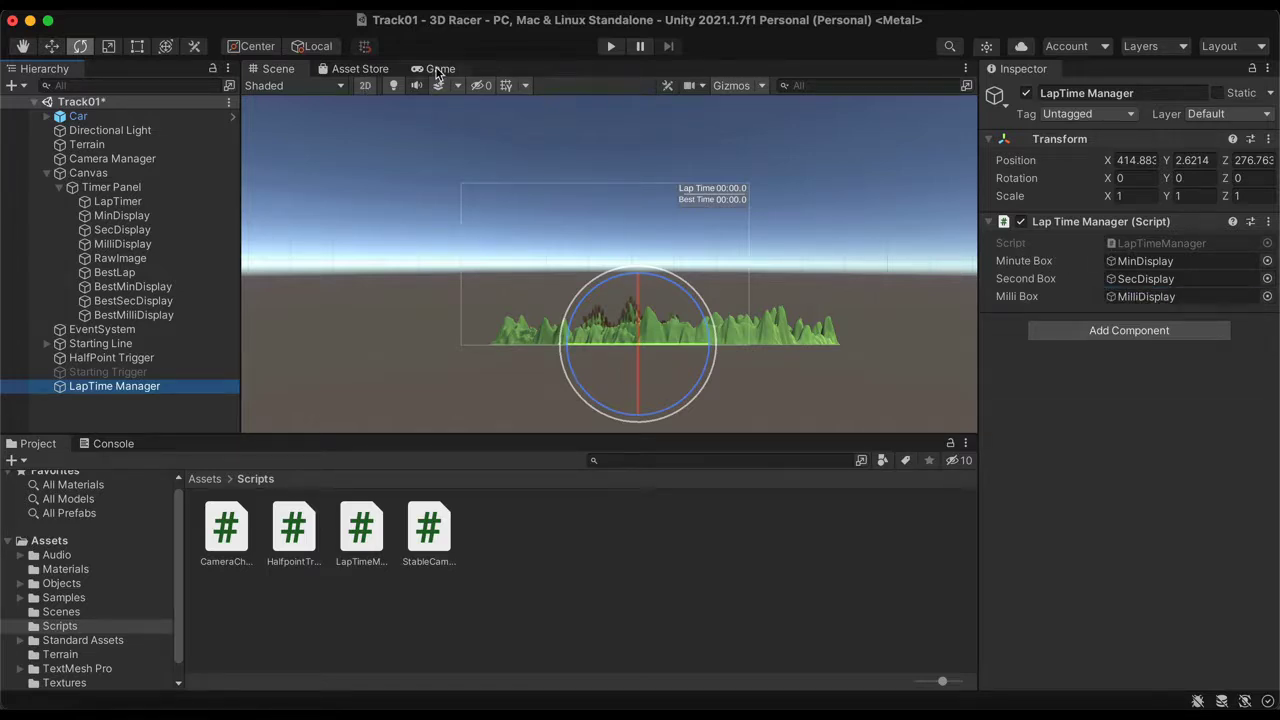
Play the game to watch the lap timer run, frame MilliDisplay in the scene for a close look, and stop playback
left_click(437, 70)
left_click(609, 46)
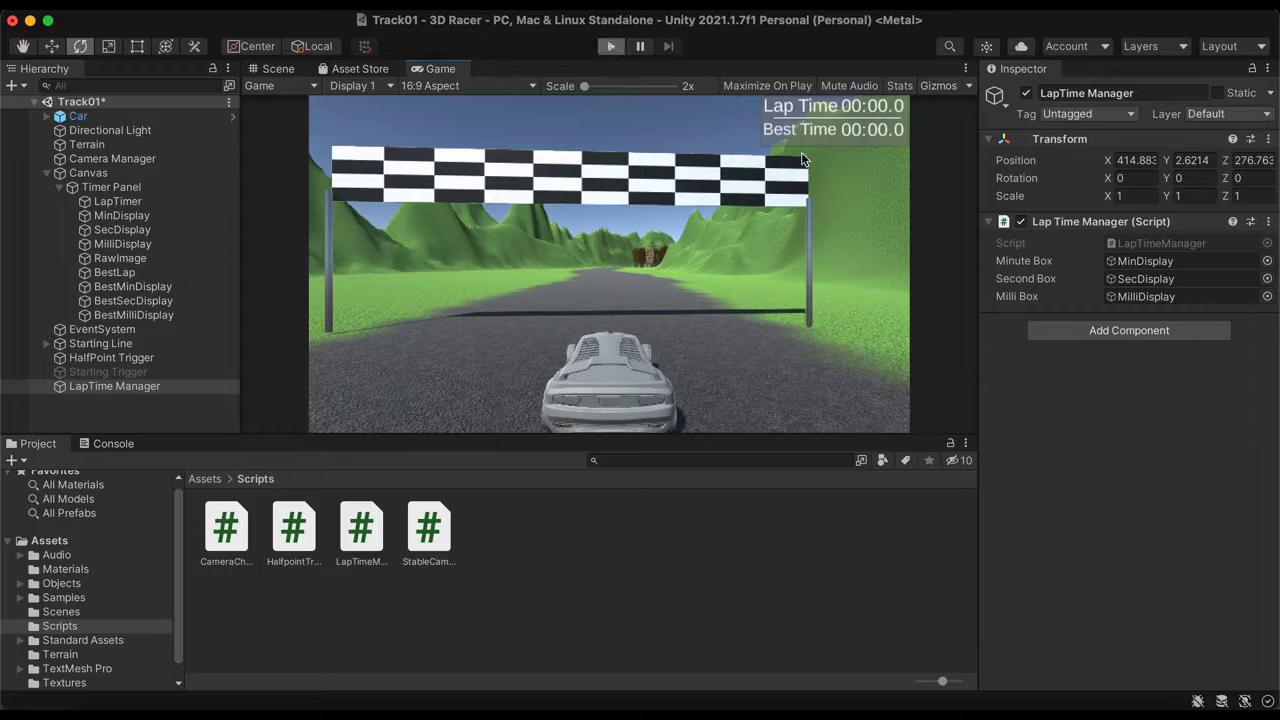
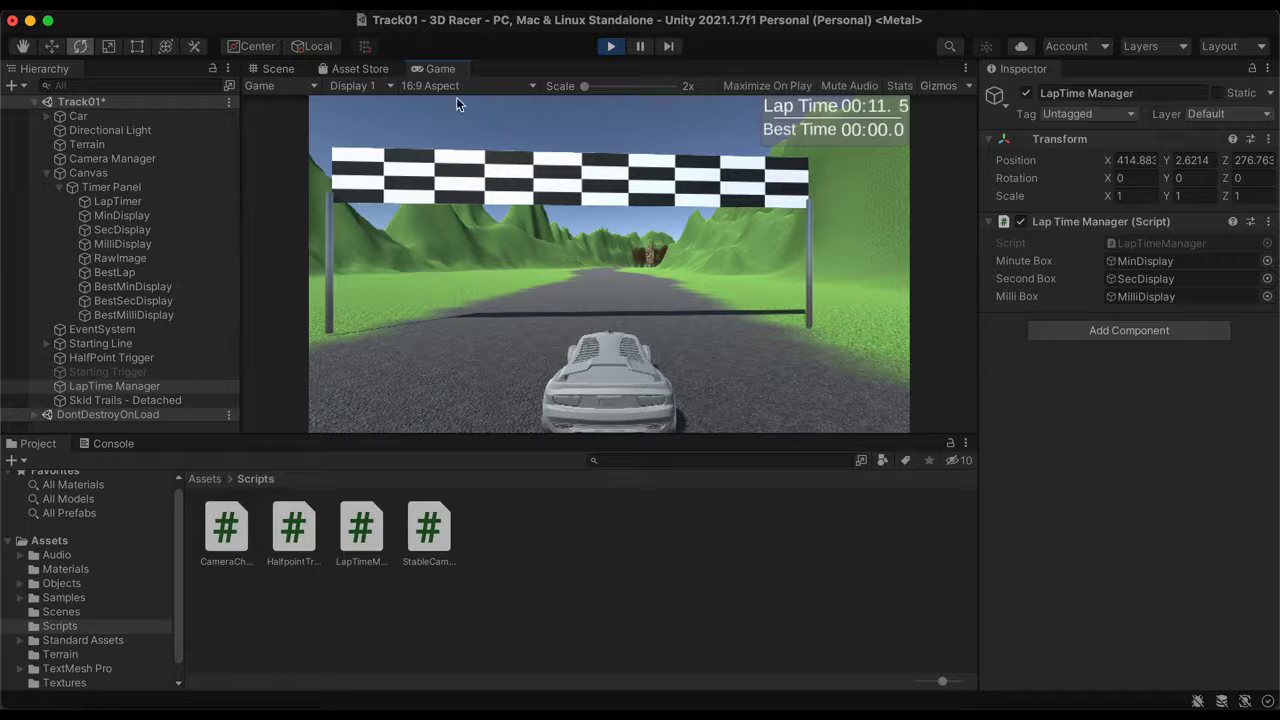
left_click(278, 68)
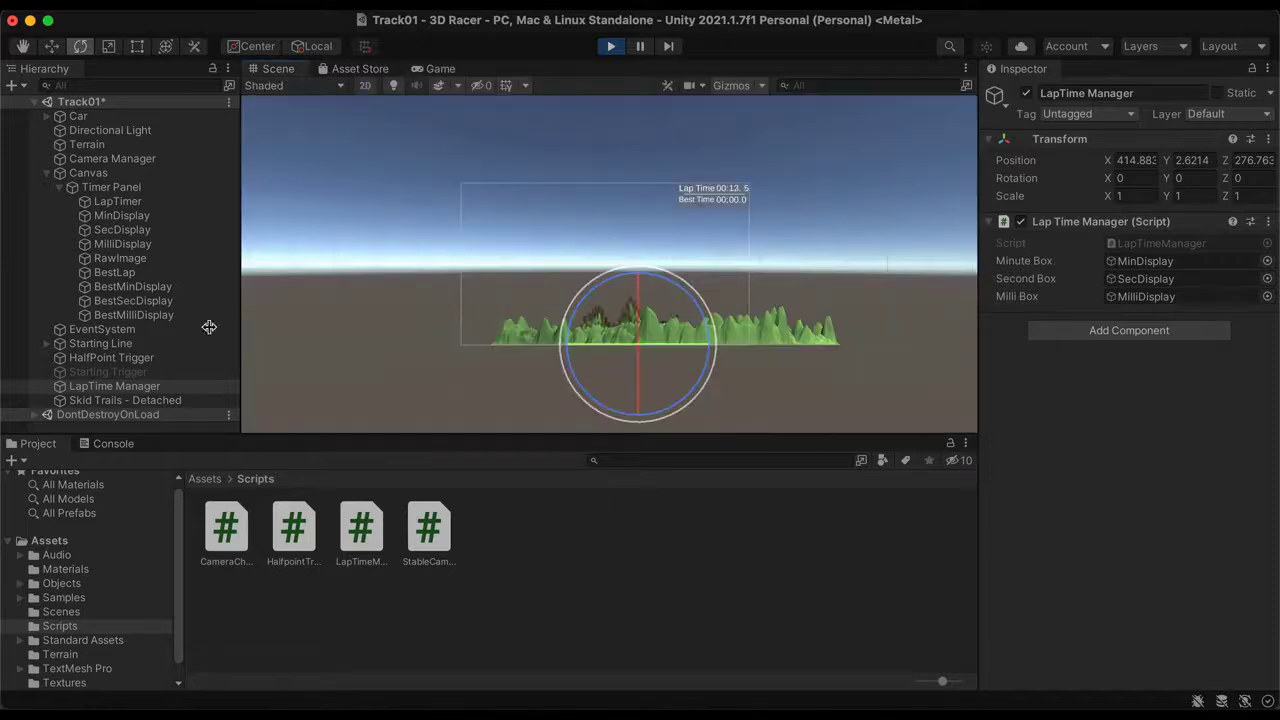
left_click(122, 244)
key("f")
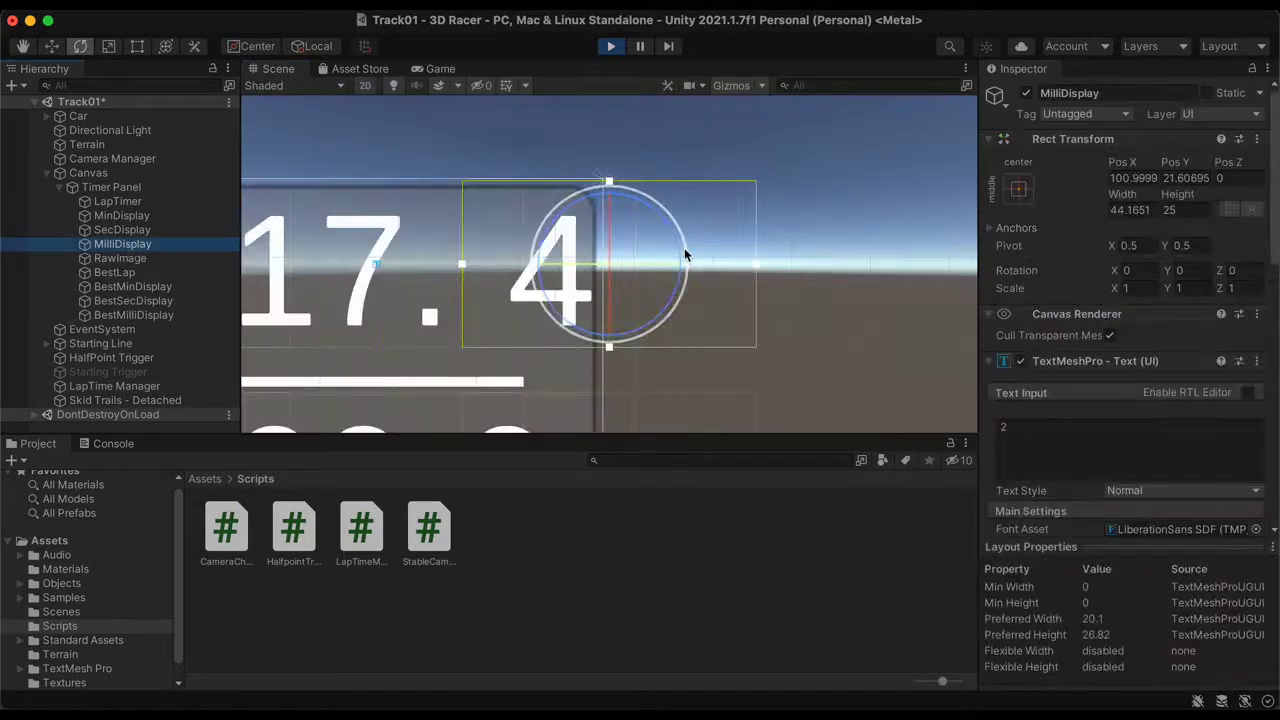
left_click(612, 46)
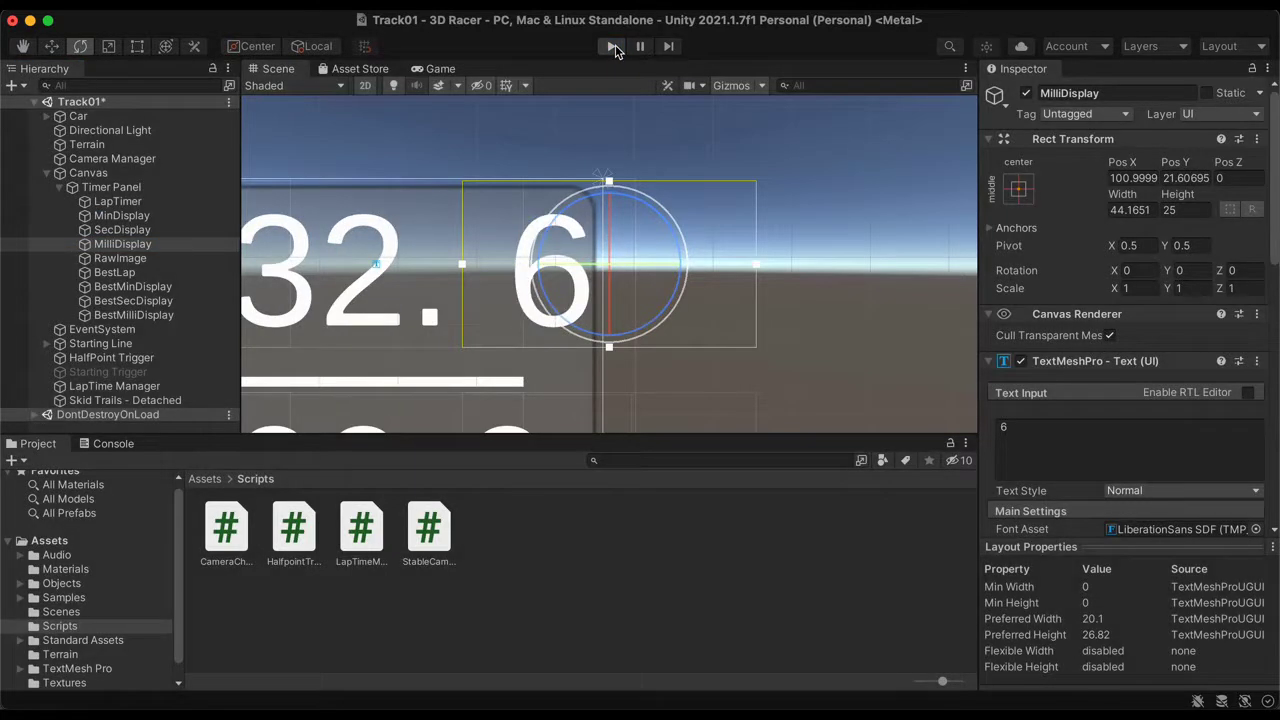
left_click(613, 47)
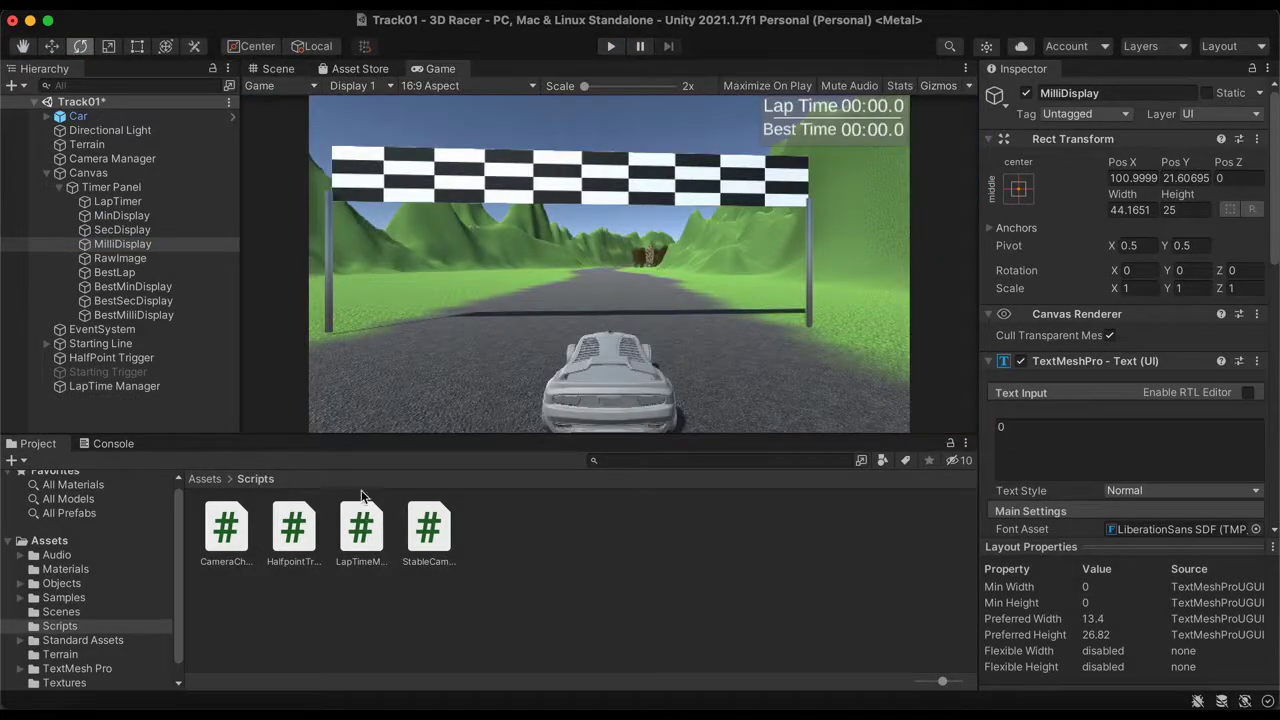
Reopen the LapTimeManager script in Visual Studio and change the milliCount rollover condition to milliCount > 9
double_click(361, 530)
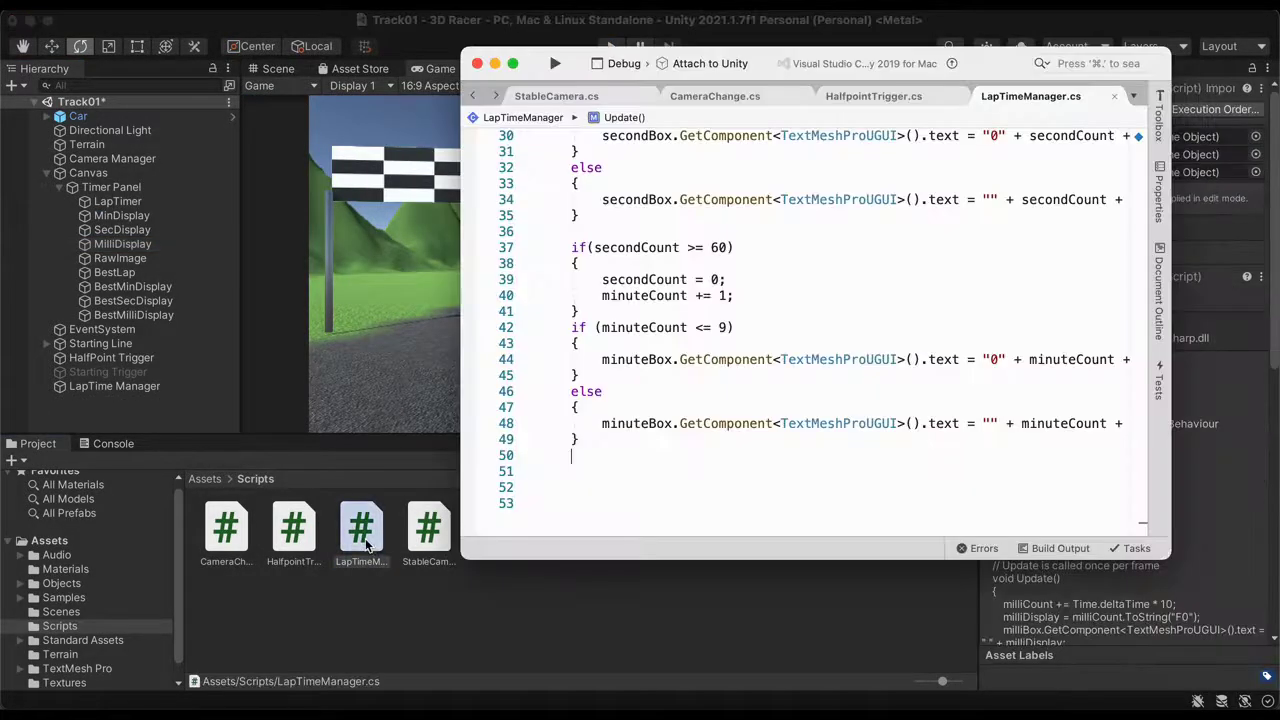
scroll(768, 297, "up", 5)
scroll(768, 297, "down", 3)
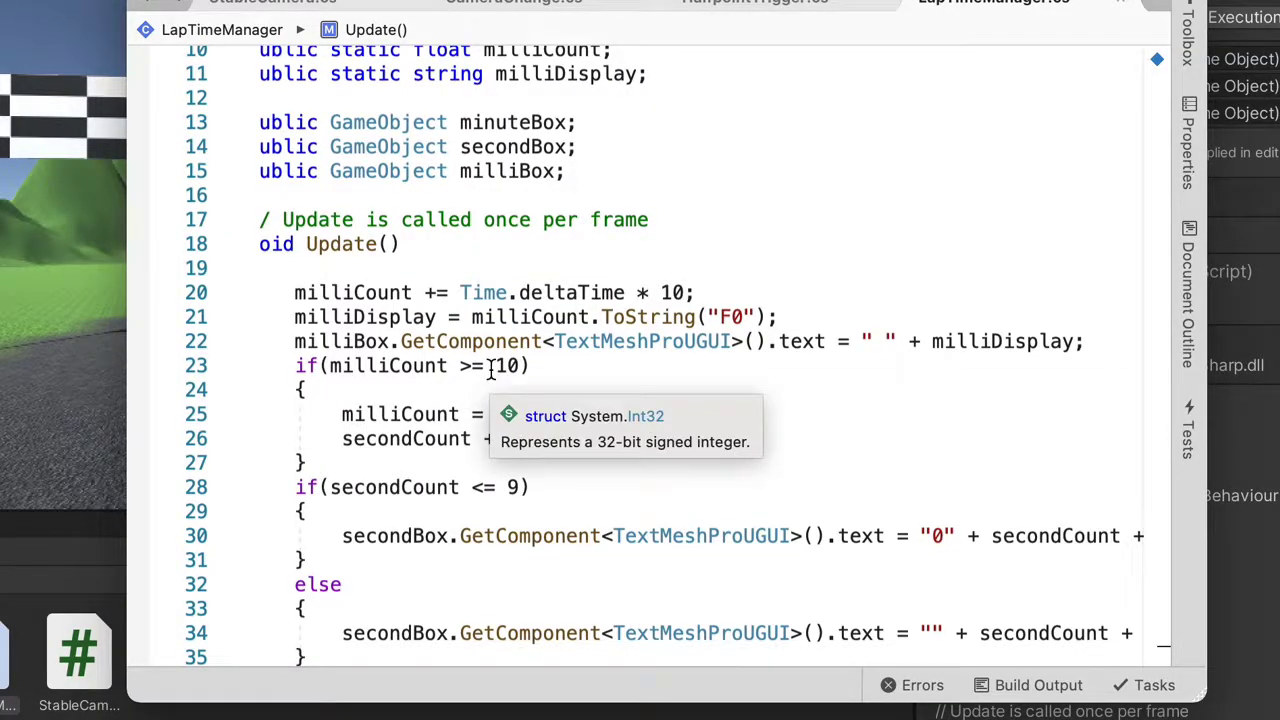
left_click(486, 366)
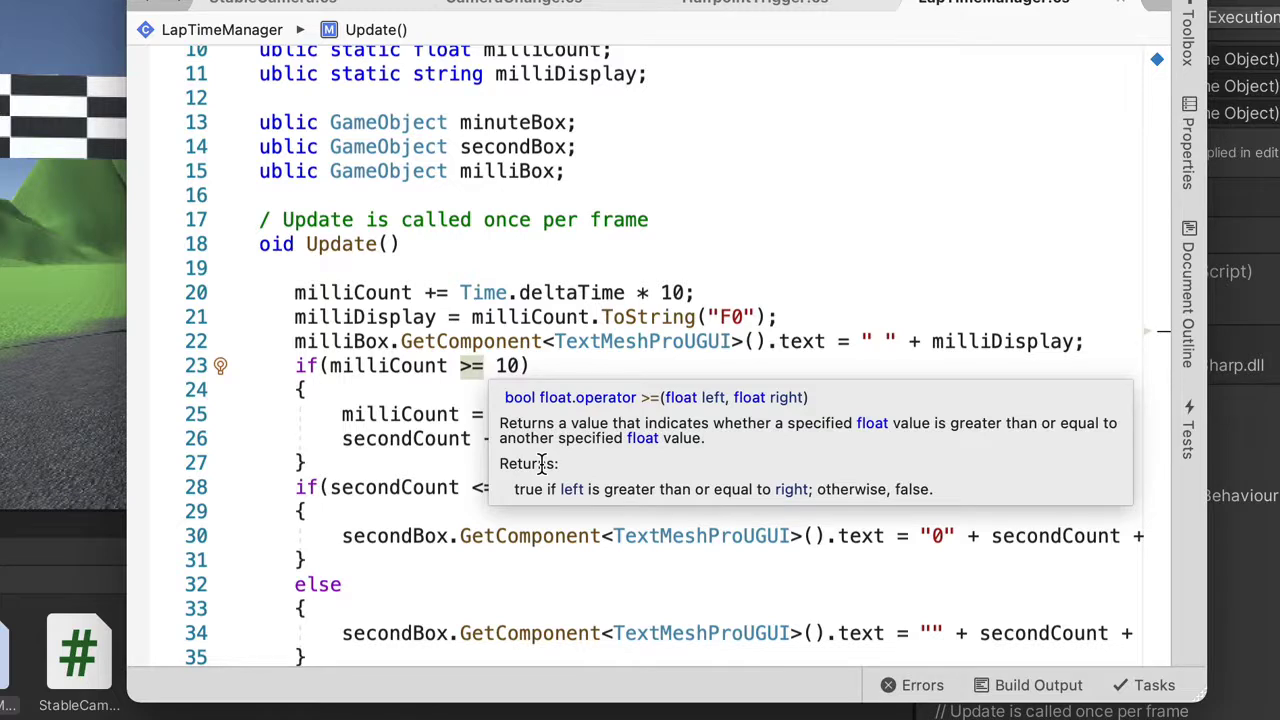
key("Right")
key("Right")
key("BackSpace")
key("BackSpace")
key("BackSpace")
key("BackSpace")
type("9")
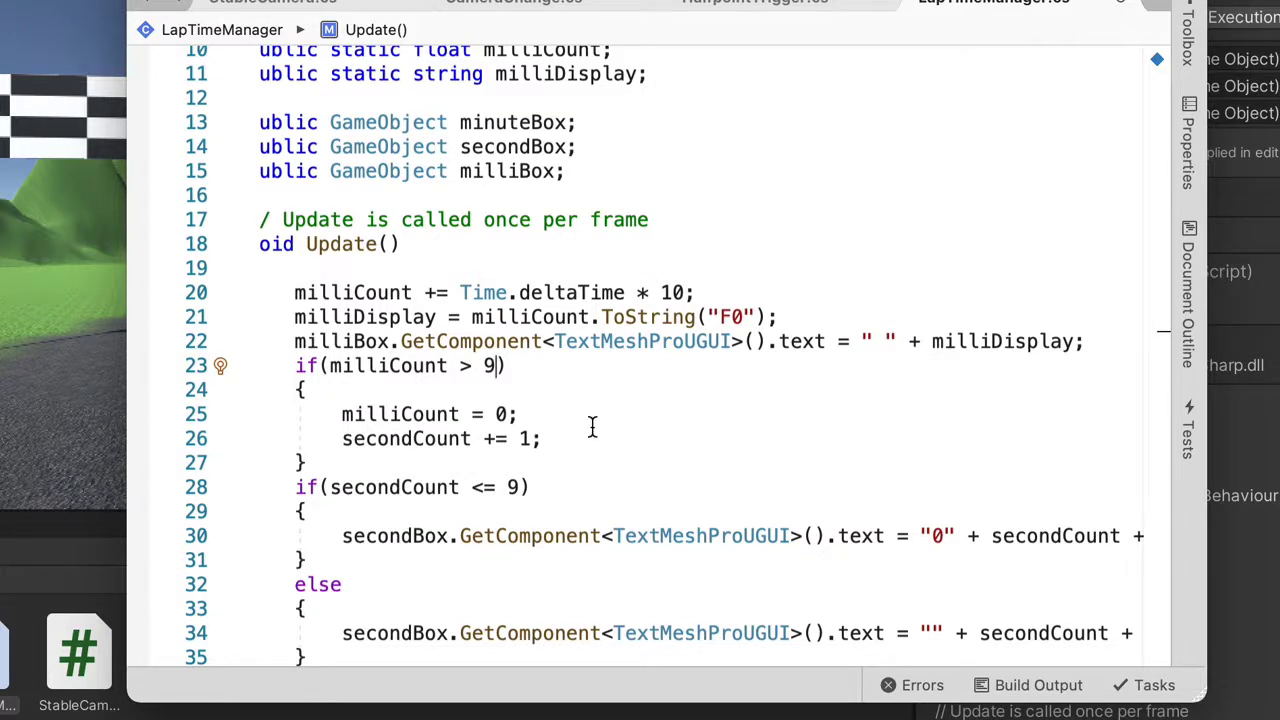
Change the seconds rollover condition to secondCount > 59 and check the minute blocks below it
scroll(566, 484, "down", 1)
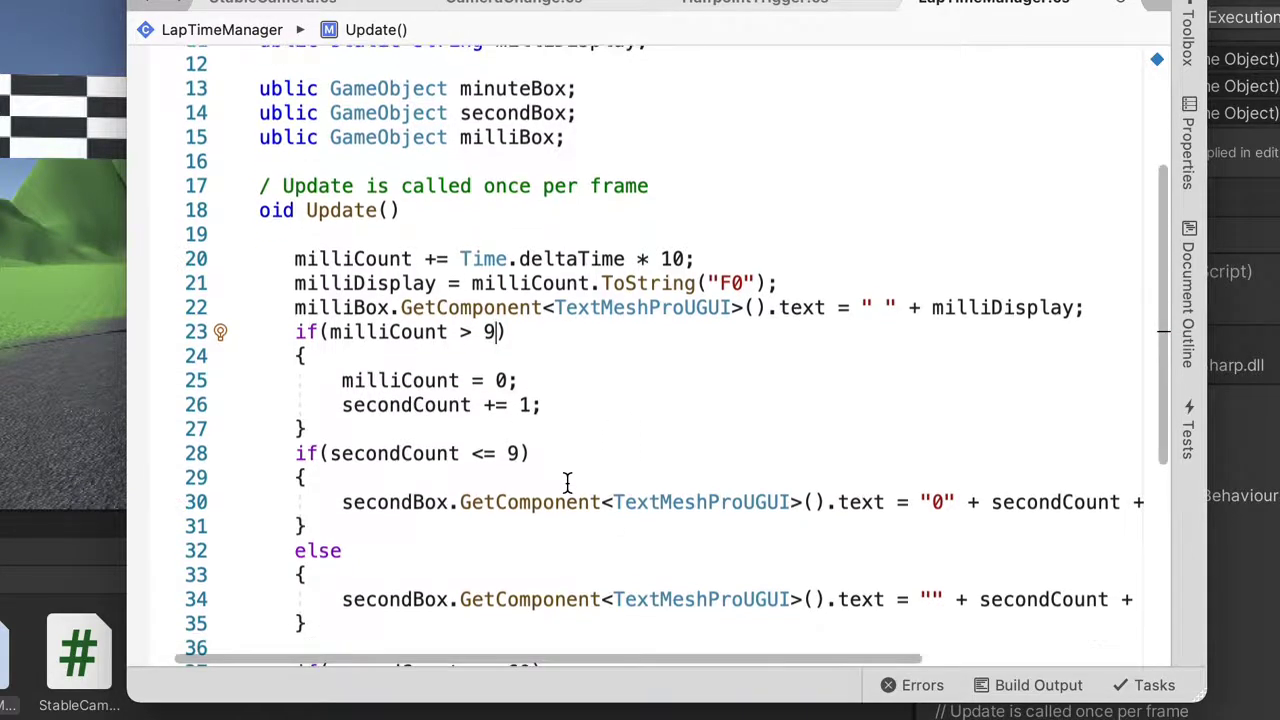
scroll(566, 484, "down", 4)
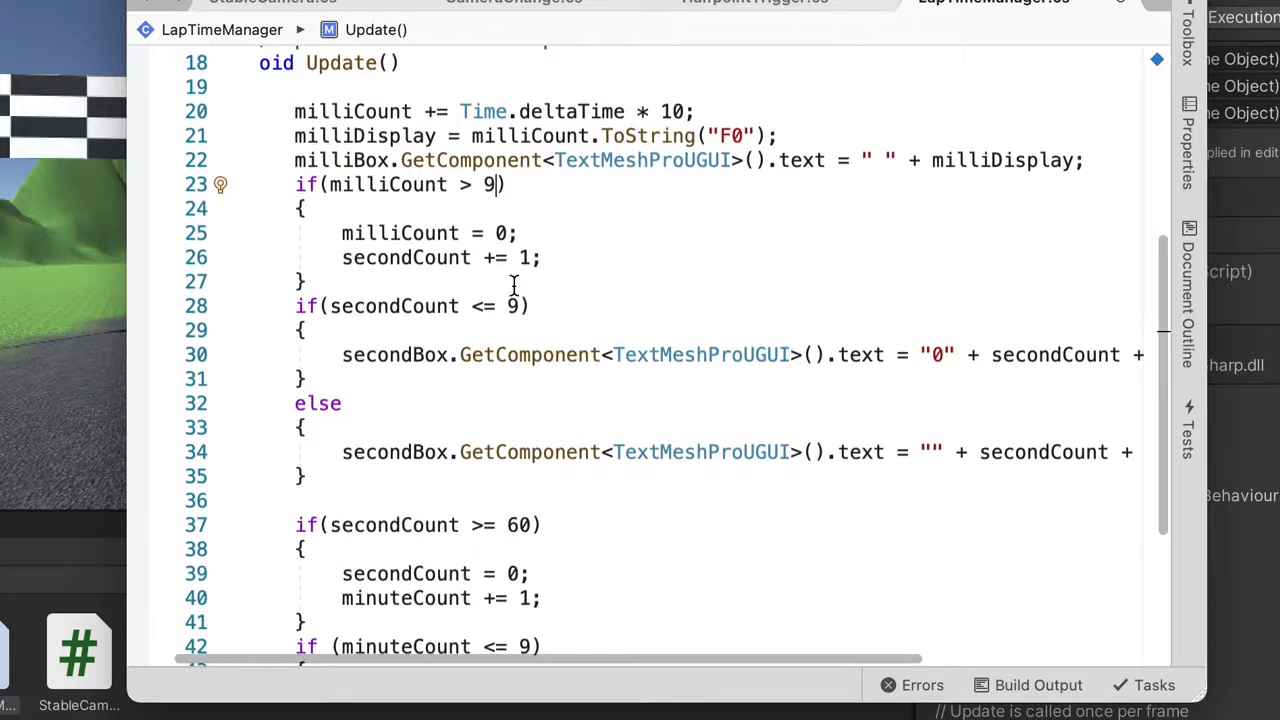
left_click(532, 526)
key("BackSpace")
key("BackSpace")
key("BackSpace")
key("BackSpace")
type("59")
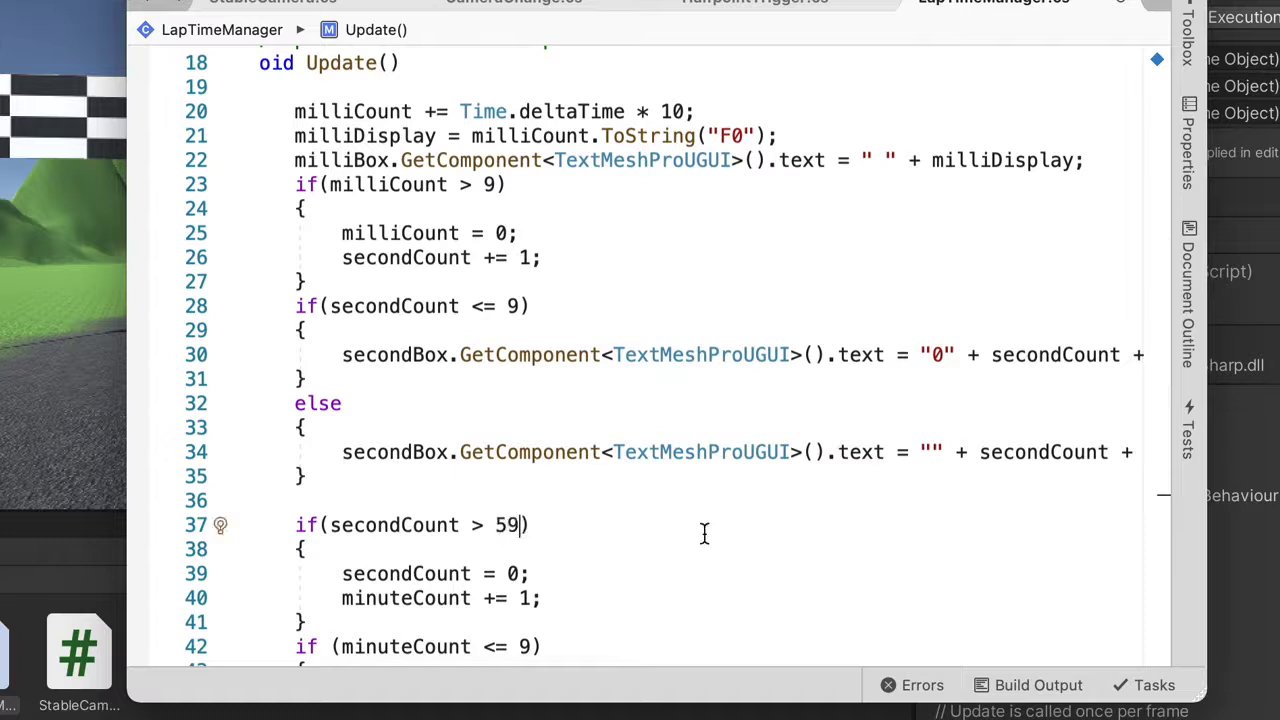
key("Right")
scroll(704, 534, "down", 4)
scroll(704, 534, "down", 1)
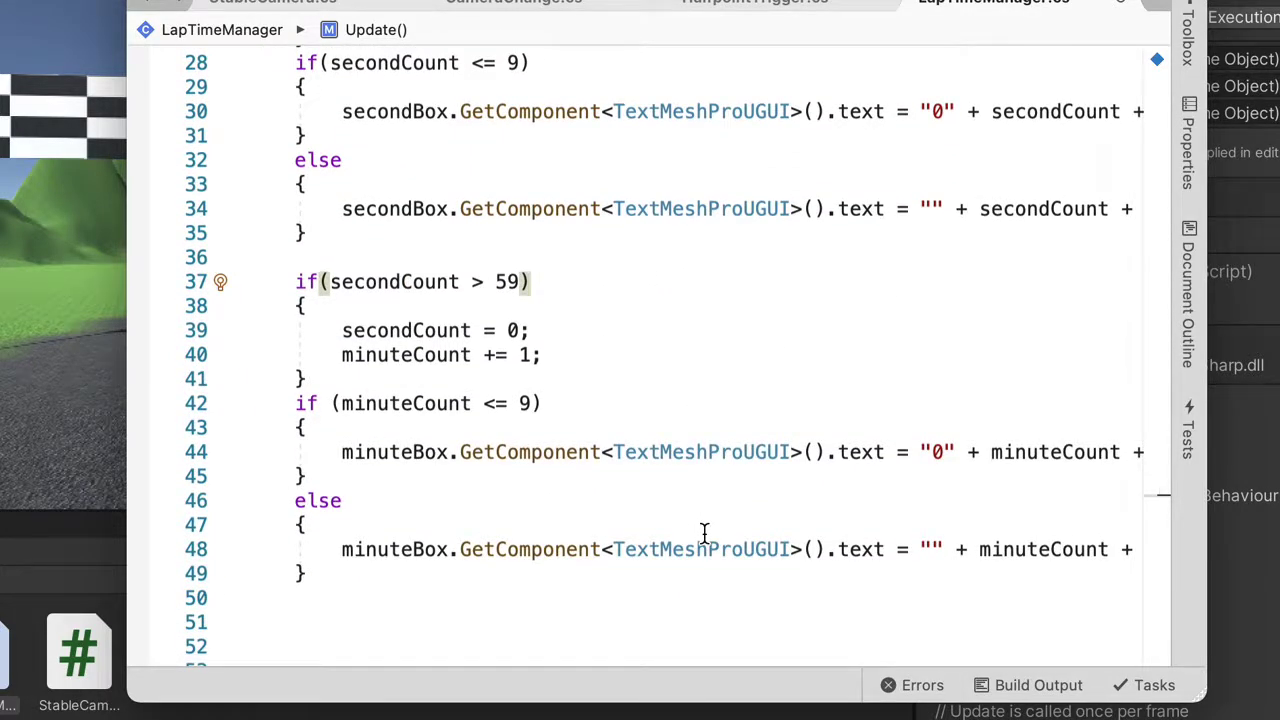
scroll(704, 534, "down", 2)
scroll(729, 514, "up", 2)
left_click(669, 606)
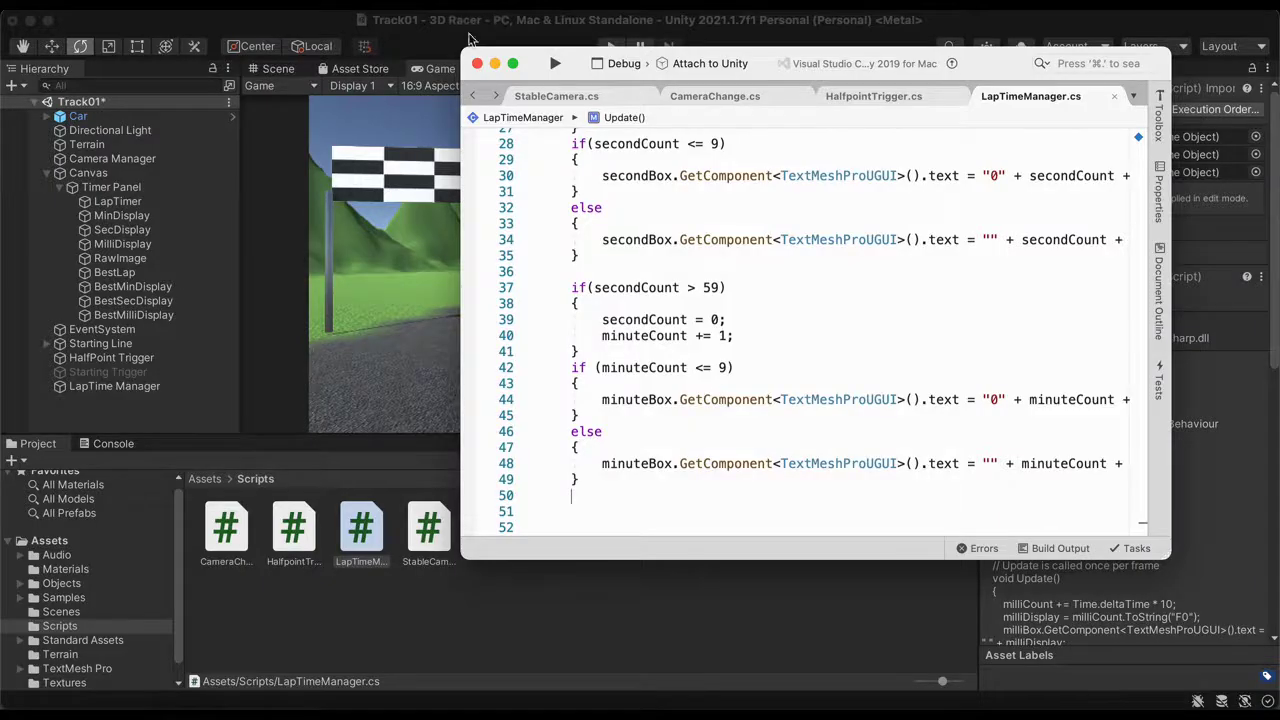
Return to Unity, play the game to check the lap timer in the Game and Scene views, and stop playback
left_click(426, 22)
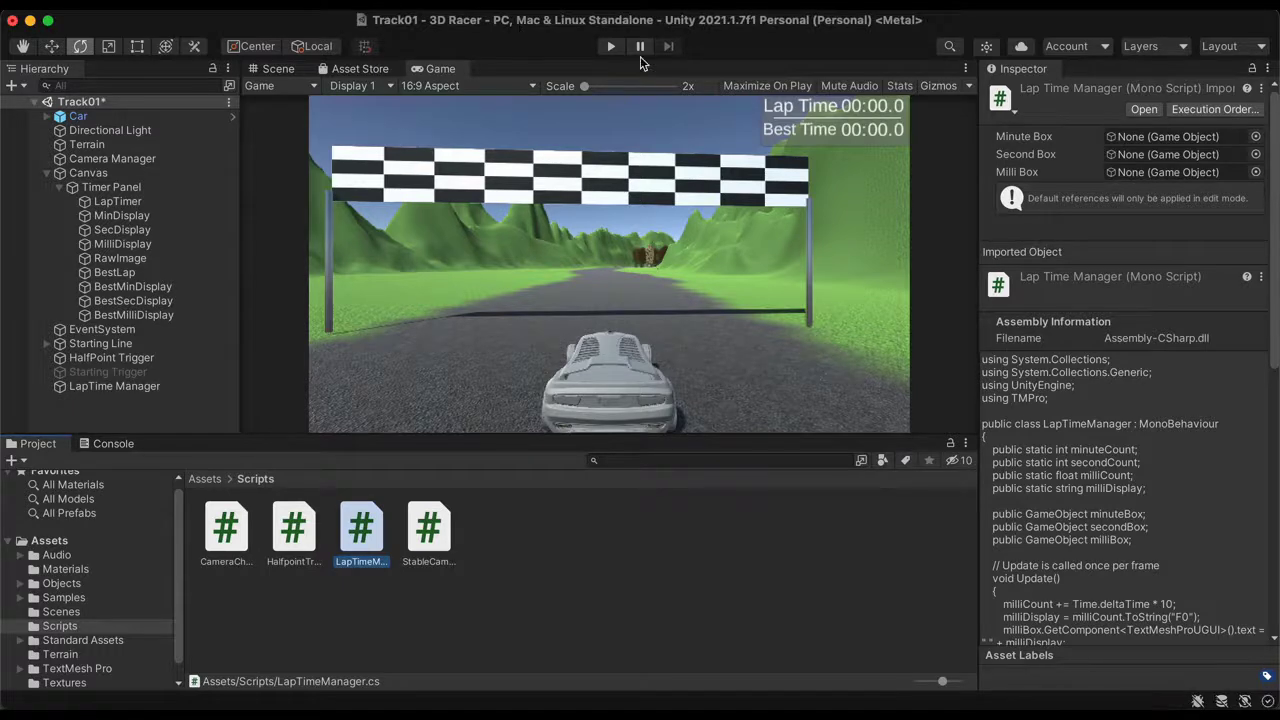
left_click(611, 46)
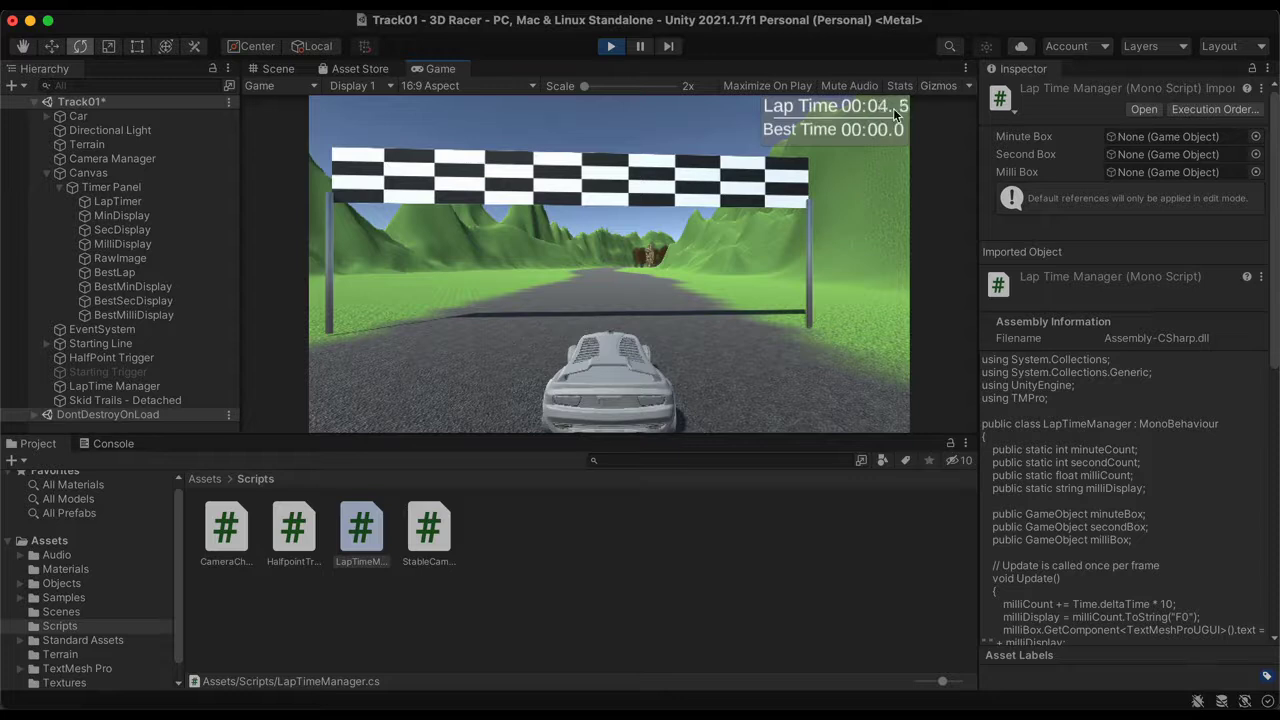
left_click(270, 69)
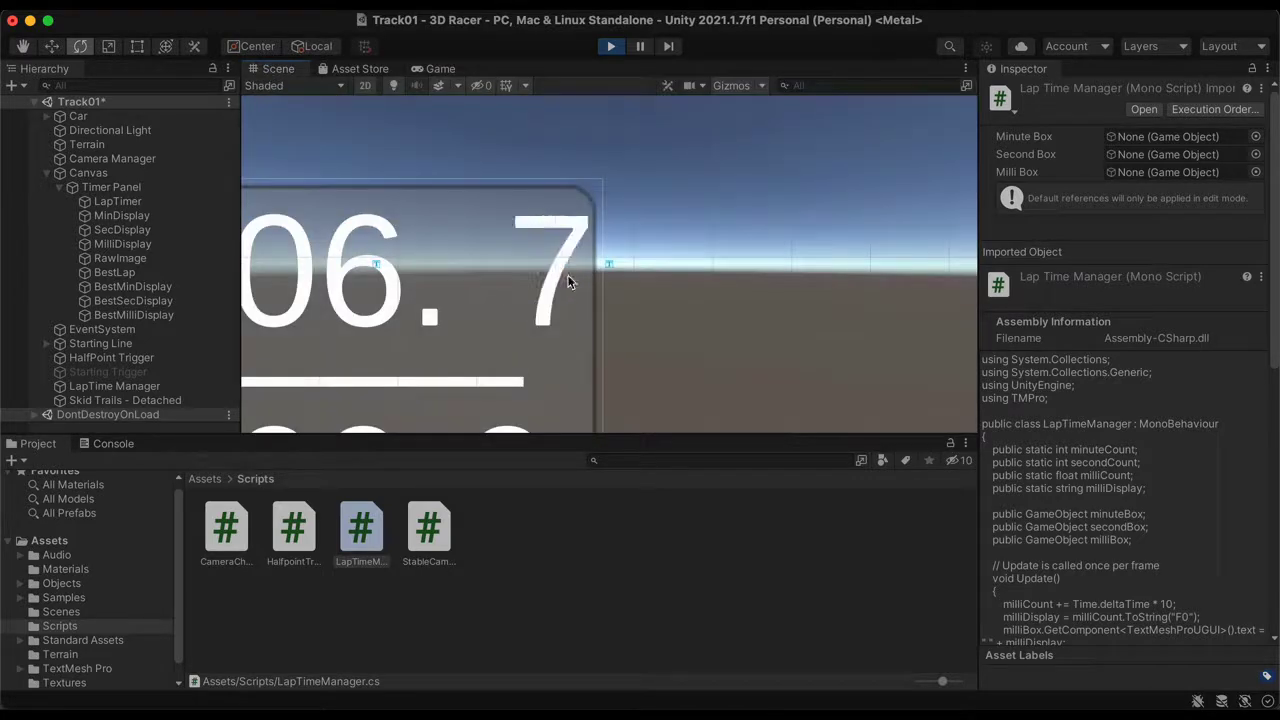
left_click(612, 47)
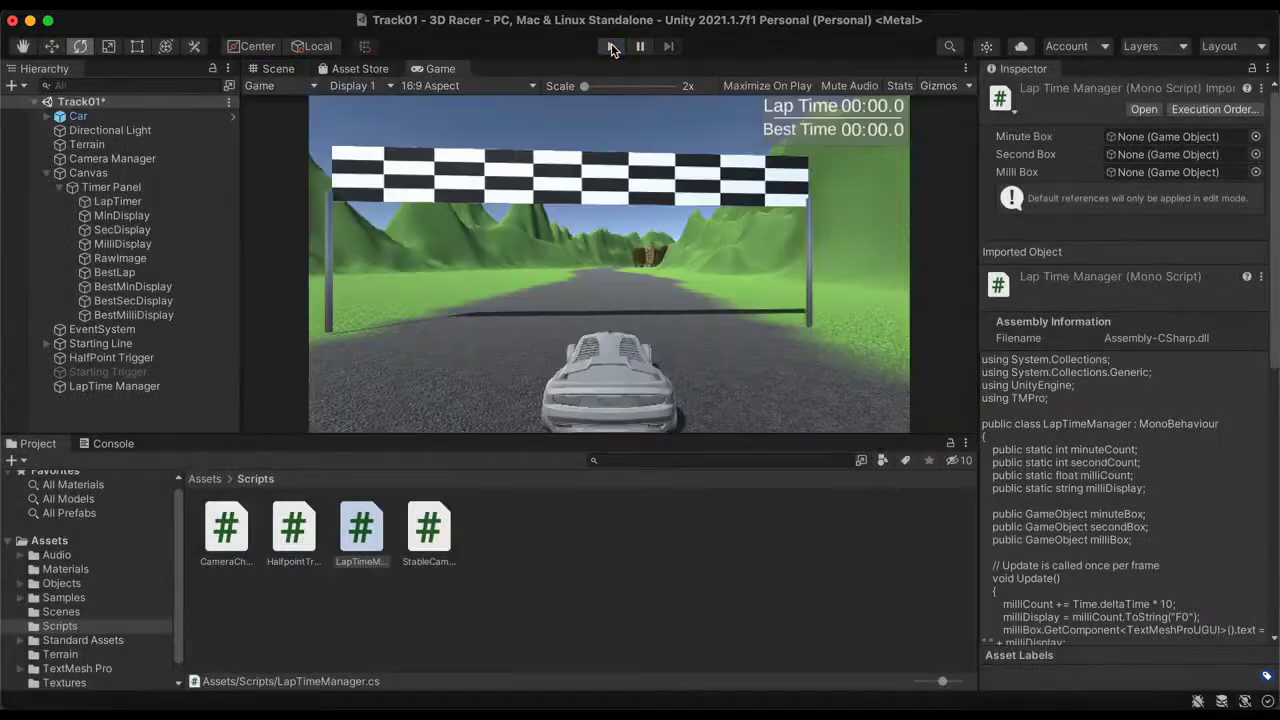
Adjust MilliDisplay's text margins in the scene, pulling the right edge in to the panel border and moving the left edge slightly toward the decimal point
left_click(131, 244)
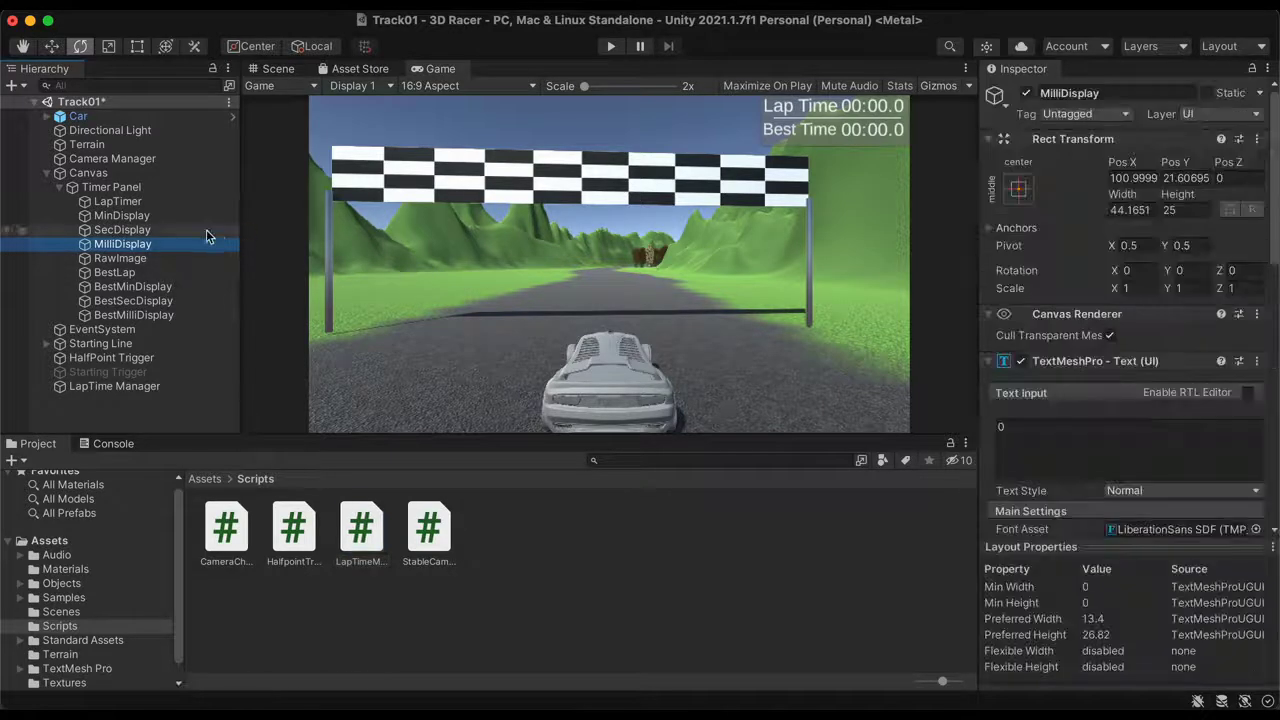
left_click(279, 69)
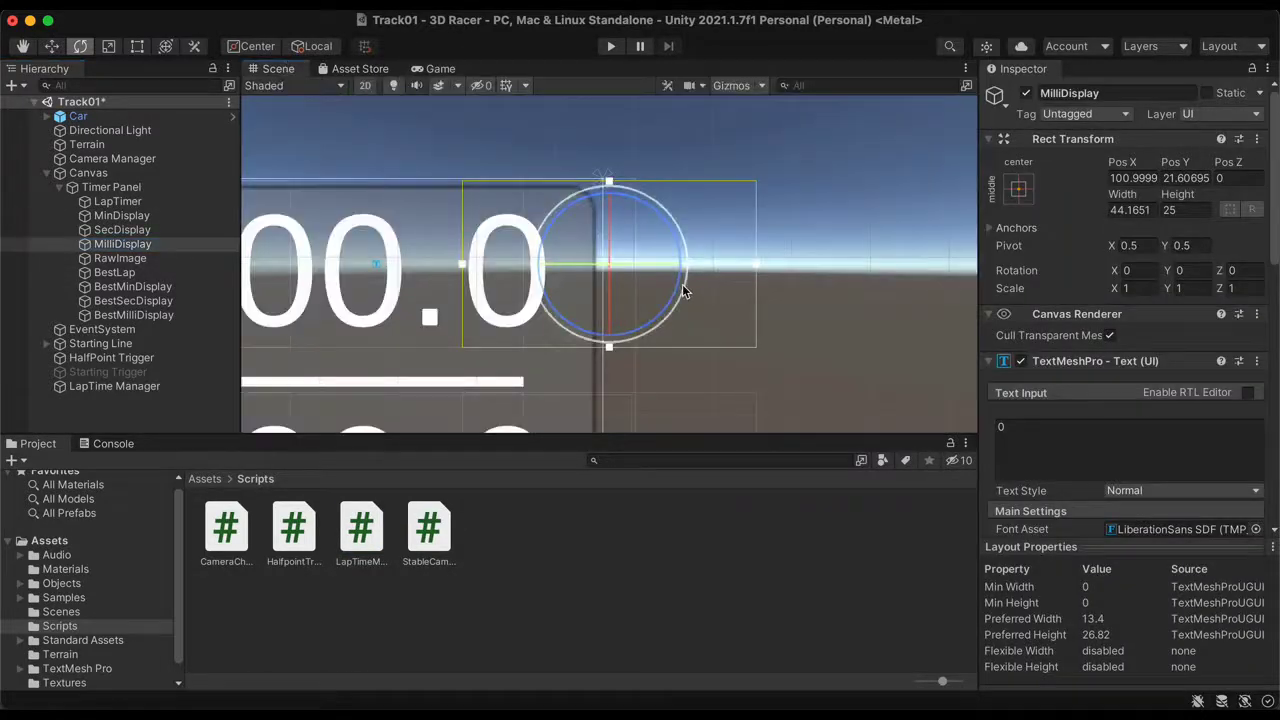
left_click_drag(756, 270, 592, 275)
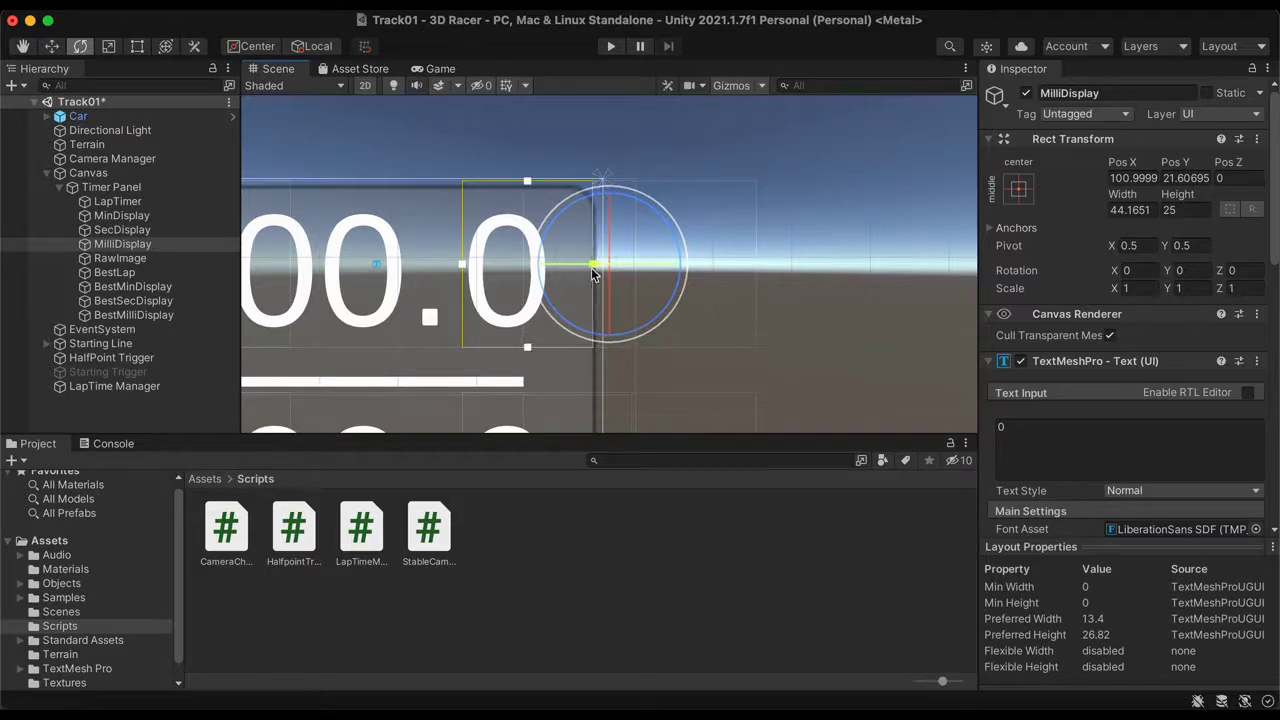
left_click_drag(462, 265, 448, 270)
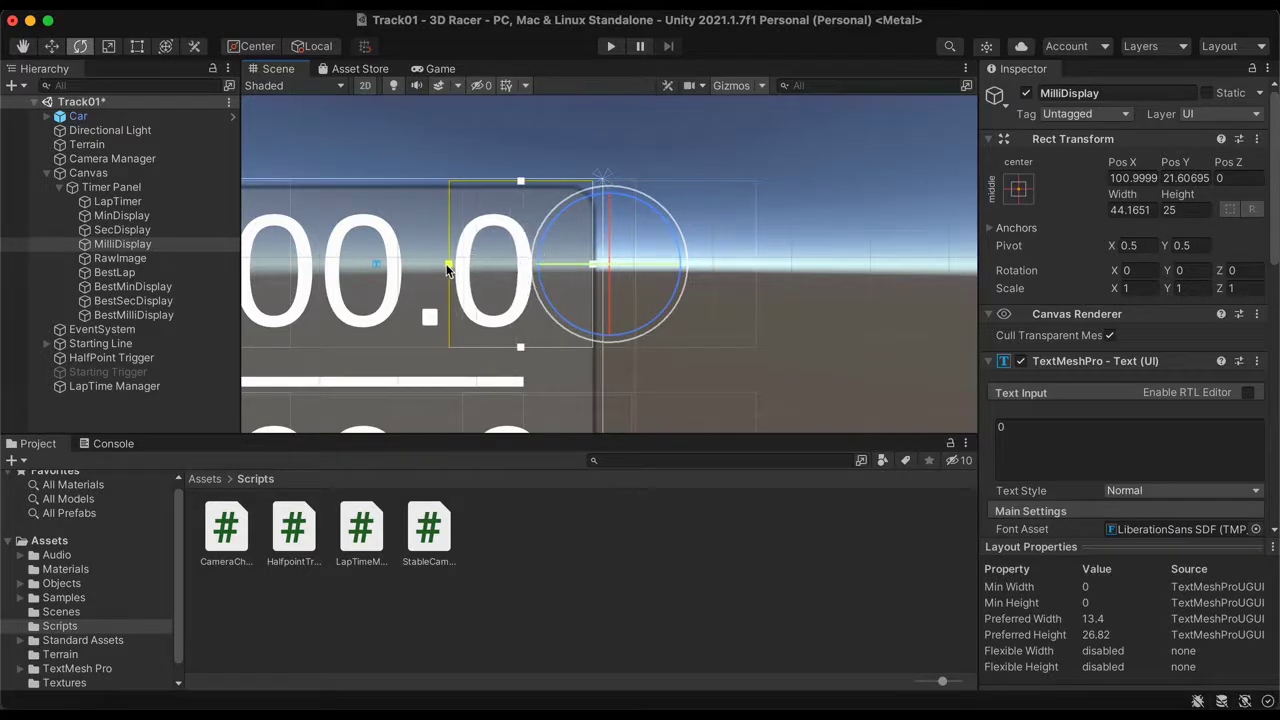
Play the game to check the lap timer's millisecond spacing, stop playback, and save the Track01 scene
left_click(611, 46)
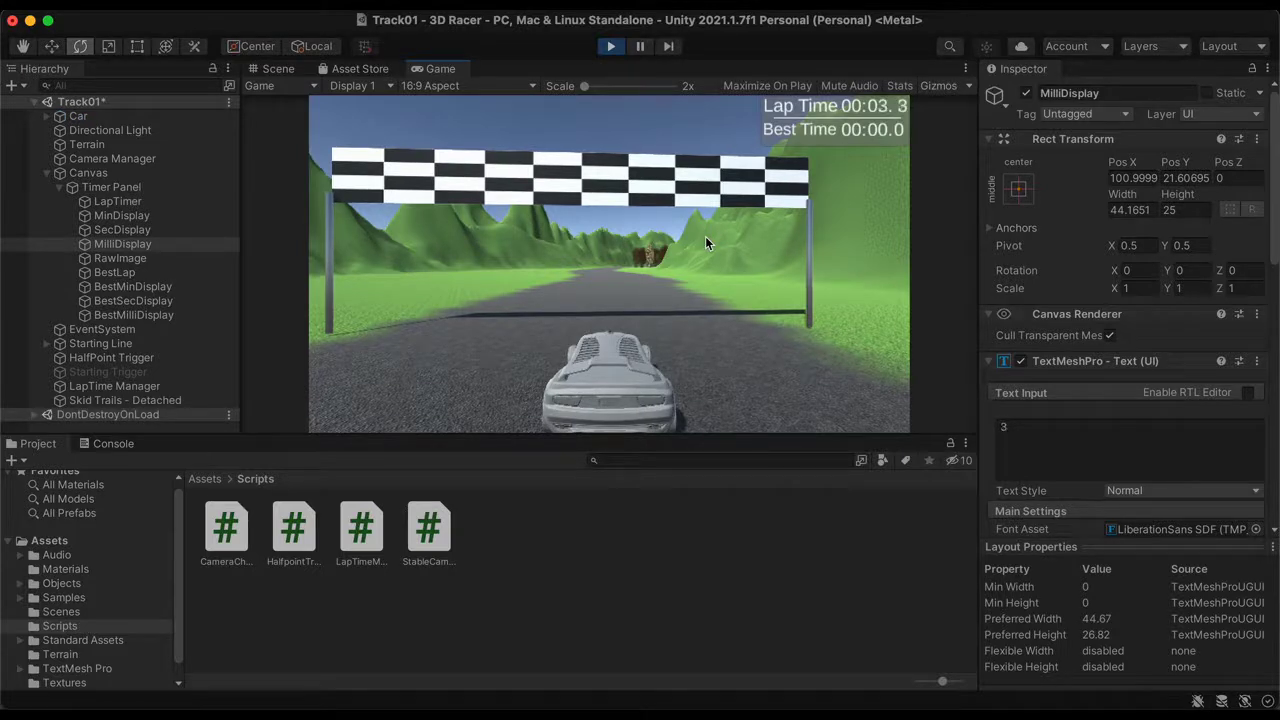
left_click(609, 47)
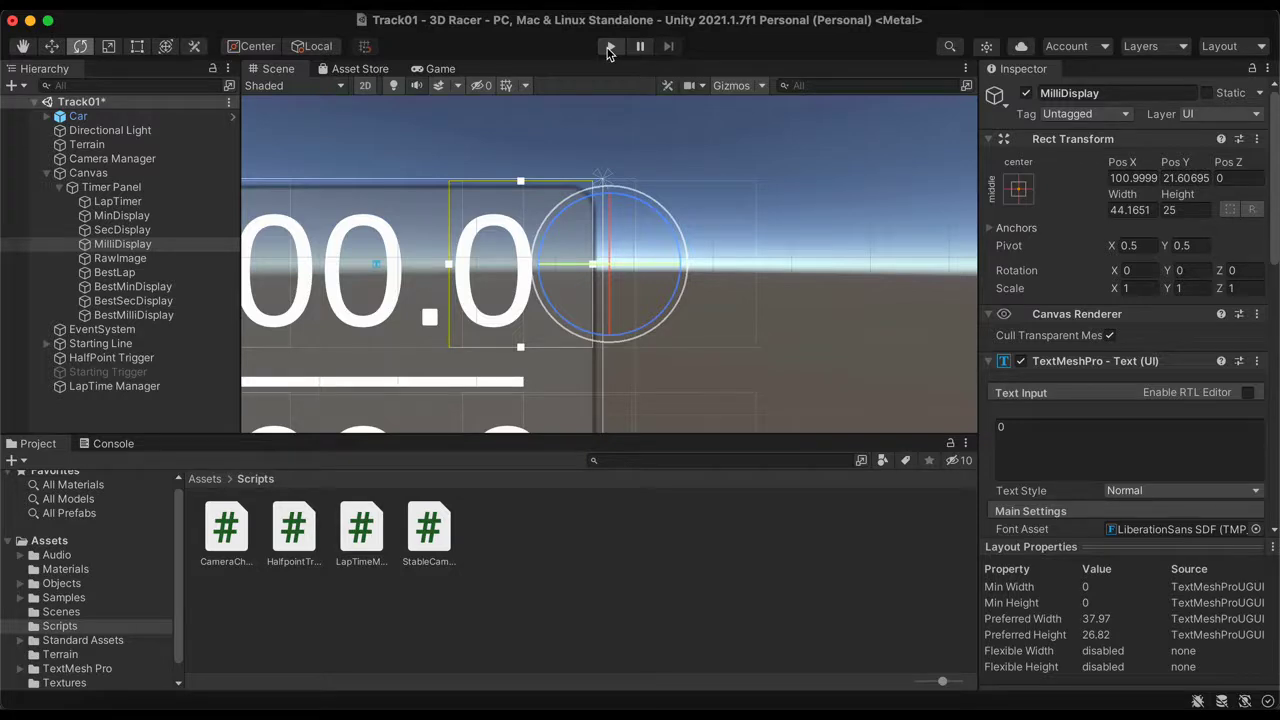
key("super+s")
scroll(591, 297, "down", 5)
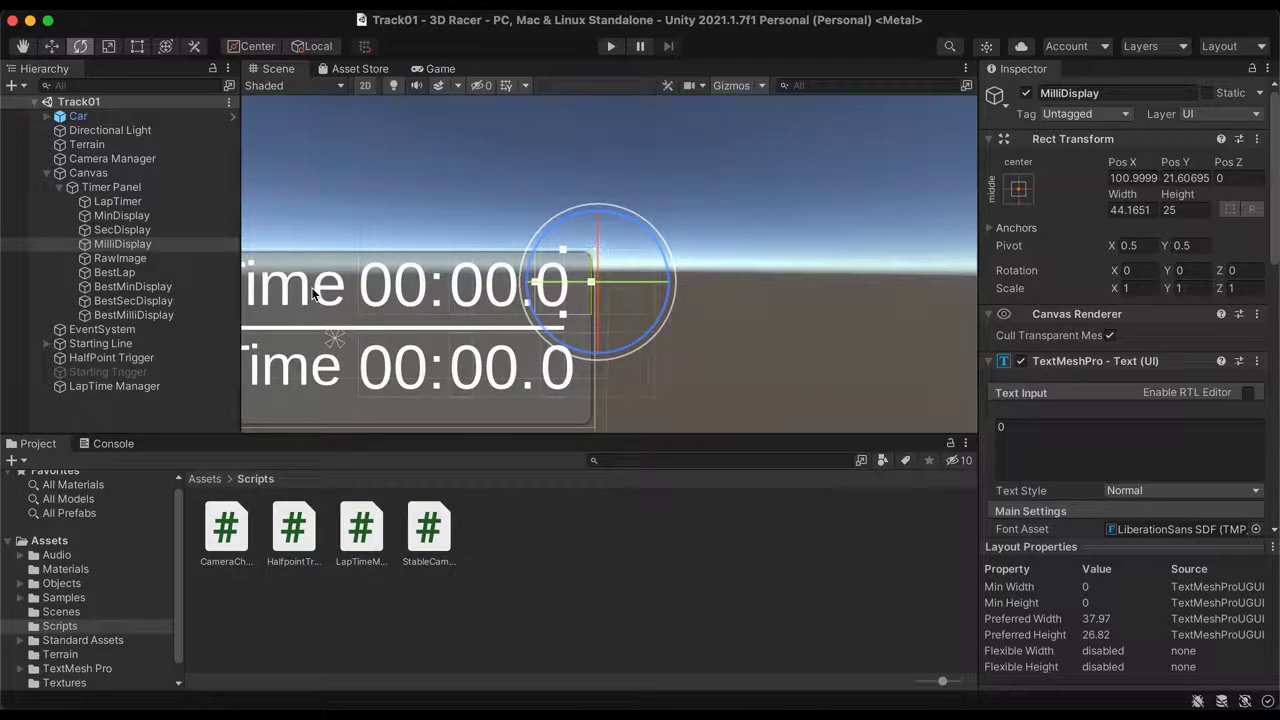
scroll(285, 298, "down", 3)
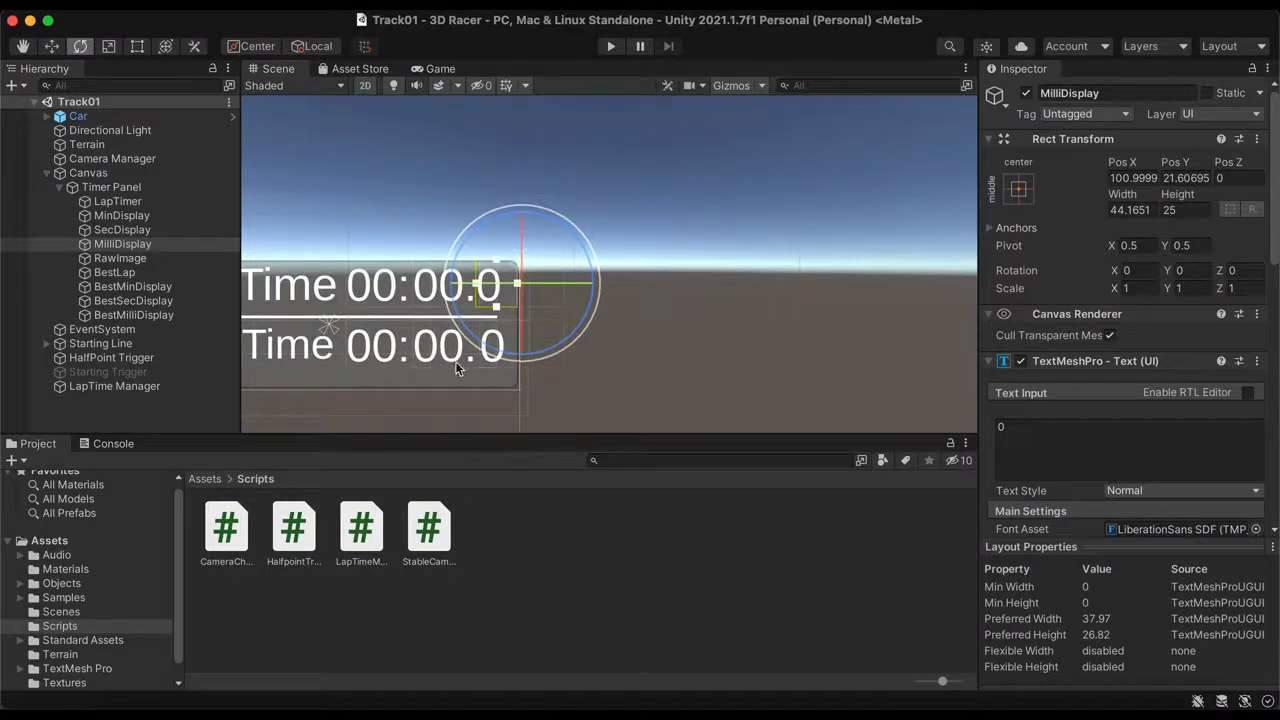